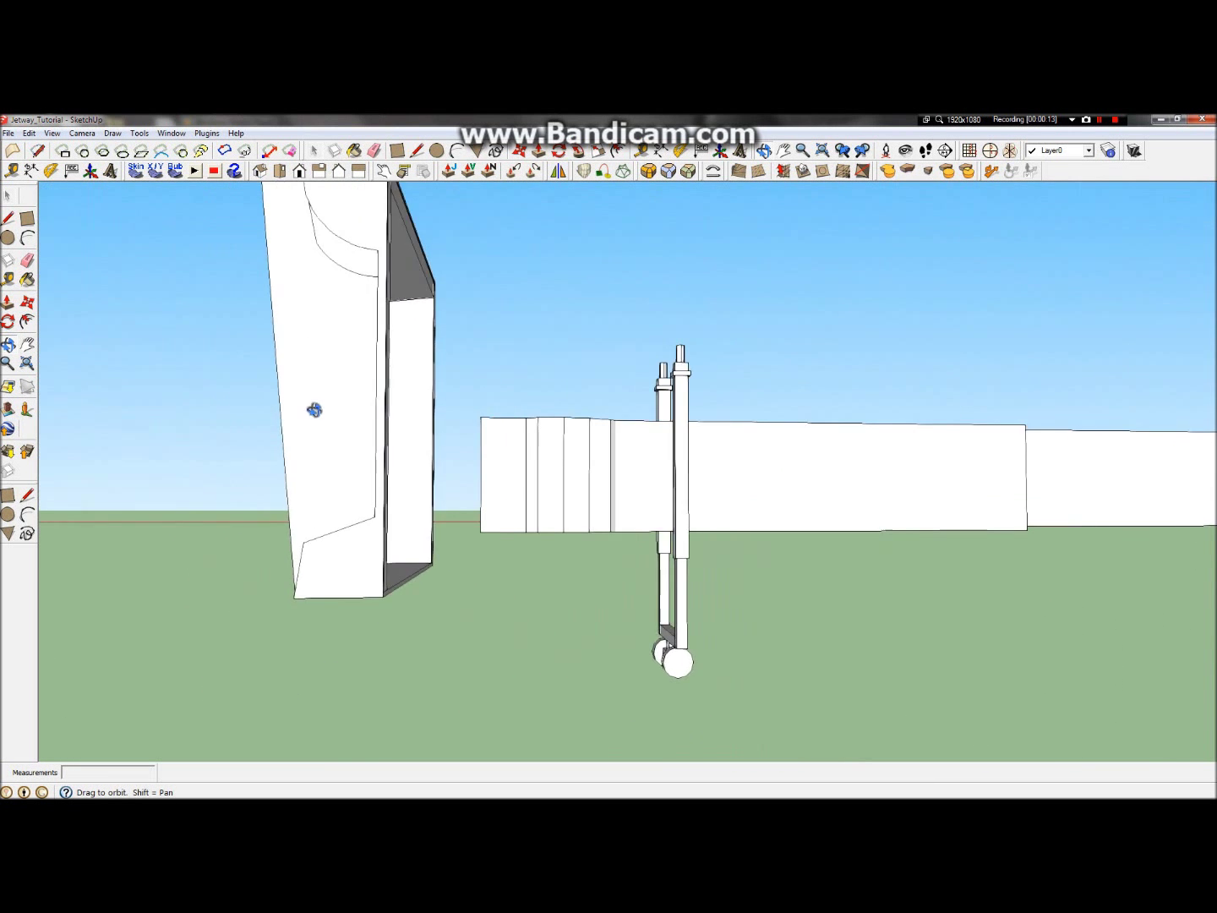
Step: Open the cab end block's group for editing and delete the stray edge at its upper corner
{"action": "mouse_move", "coordinate": [347, 596]}
{"action": "left_mouse_down"}
{"action": "mouse_move", "coordinate": [500, 629]}
{"action": "mouse_move", "coordinate": [389, 592]}
{"action": "mouse_move", "coordinate": [348, 626]}
{"action": "left_mouse_up"}
{"action": "left_click_drag", "start_coordinate": [233, 484], "coordinate": [410, 555]}
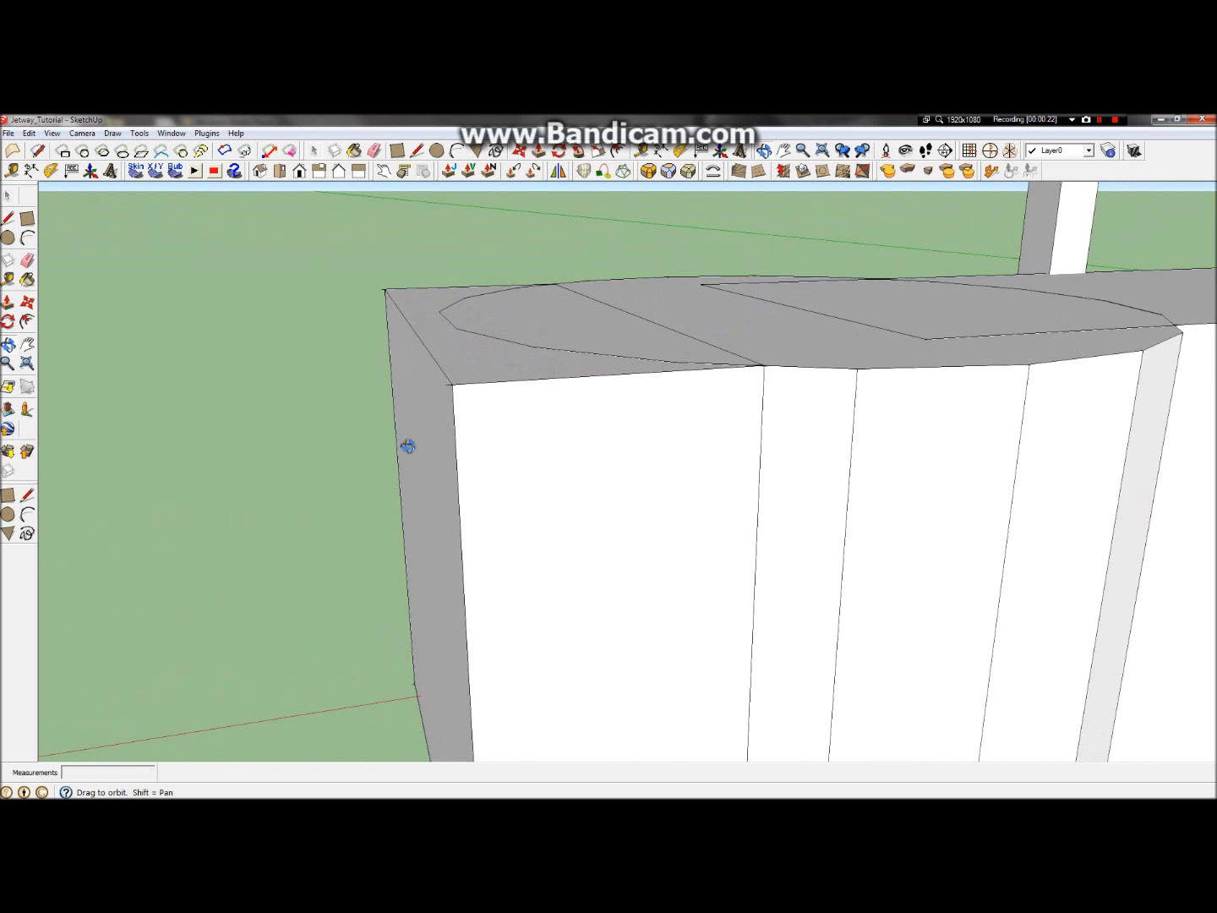
{"action": "left_click_drag", "start_coordinate": [407, 446], "coordinate": [356, 352]}
{"action": "key", "text": "space"}
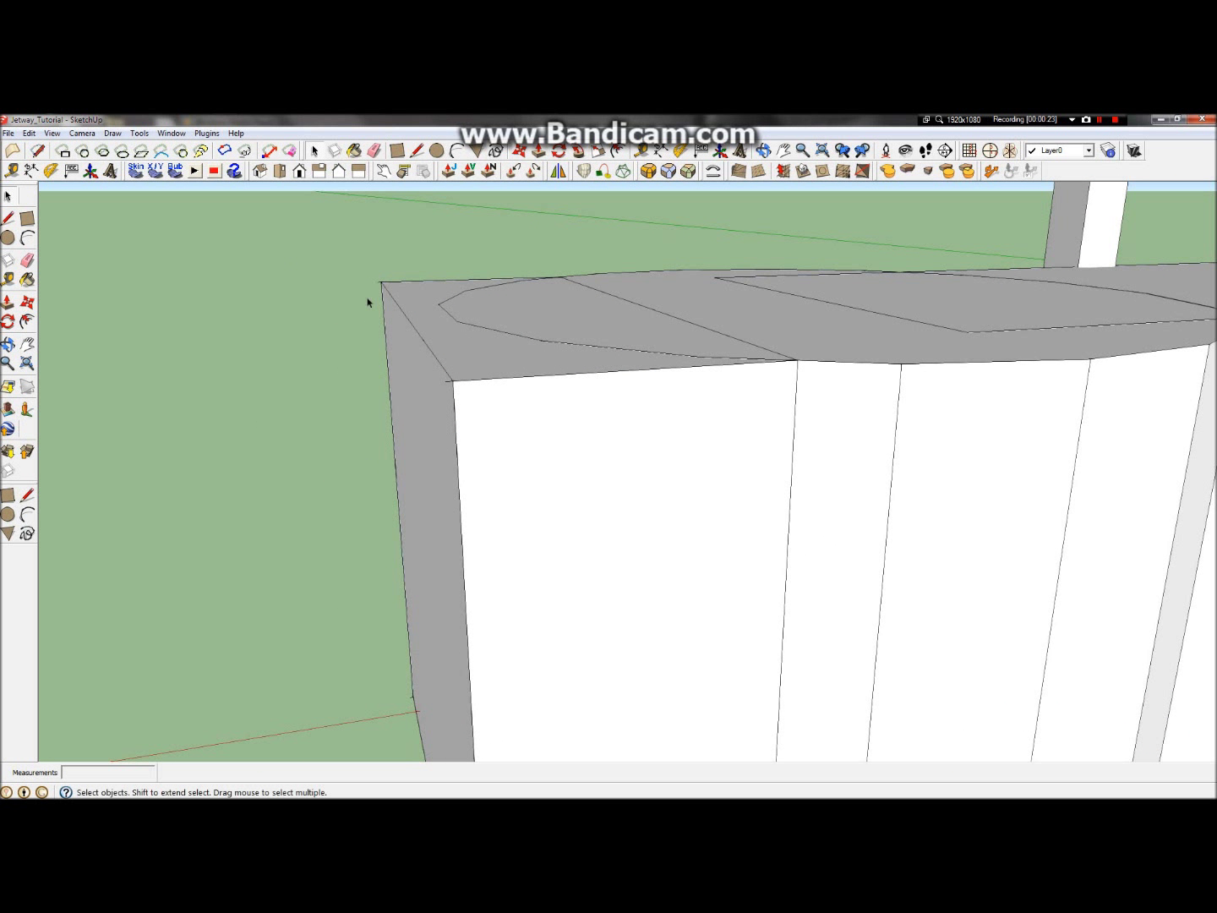
{"action": "left_click", "coordinate": [382, 288]}
{"action": "left_click", "coordinate": [381, 288]}
{"action": "left_click", "coordinate": [380, 287]}
{"action": "double_click", "coordinate": [378, 287]}
{"action": "scroll", "coordinate": [379, 288], "scroll_direction": "up", "scroll_amount": 3}
{"action": "double_click", "coordinate": [379, 288]}
{"action": "left_click", "coordinate": [380, 286]}
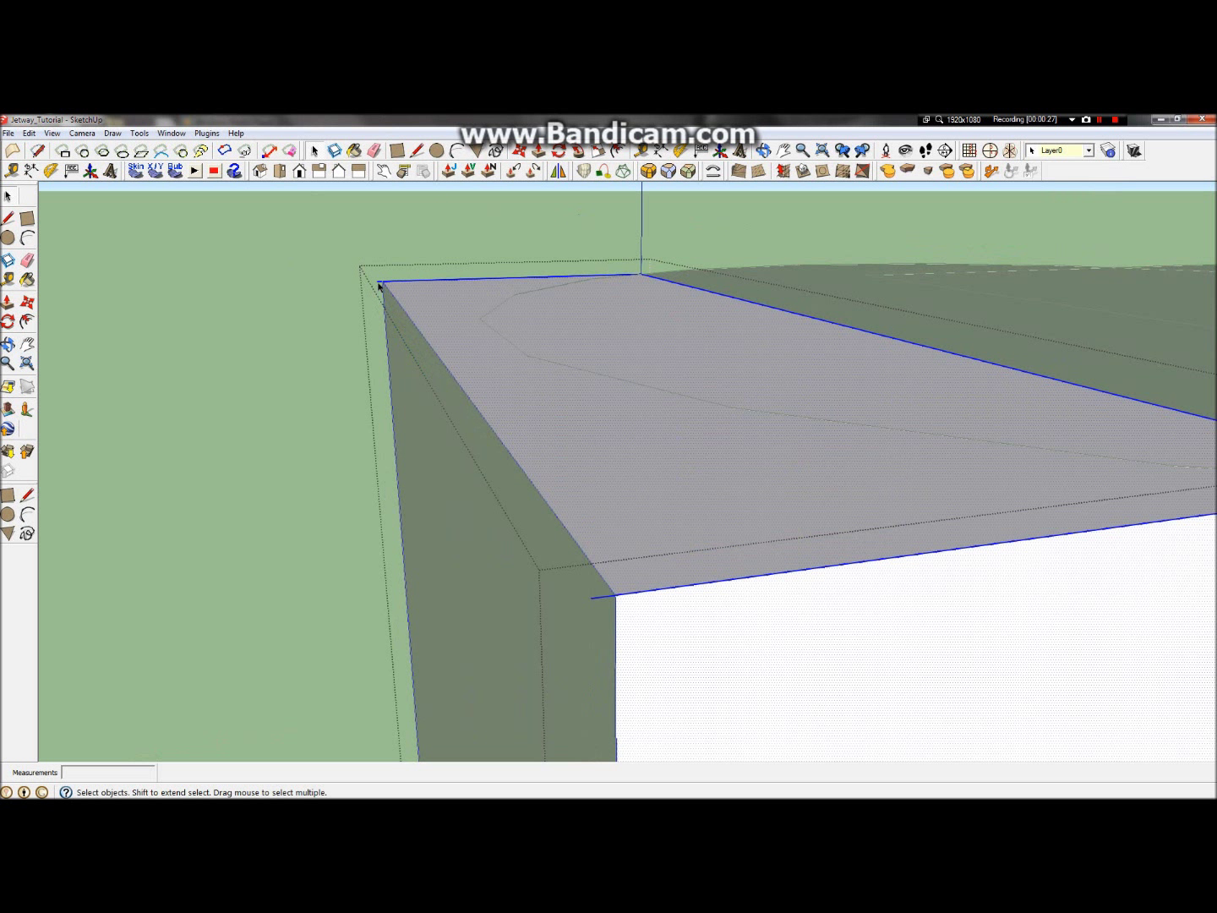
{"action": "key", "text": "Delete"}
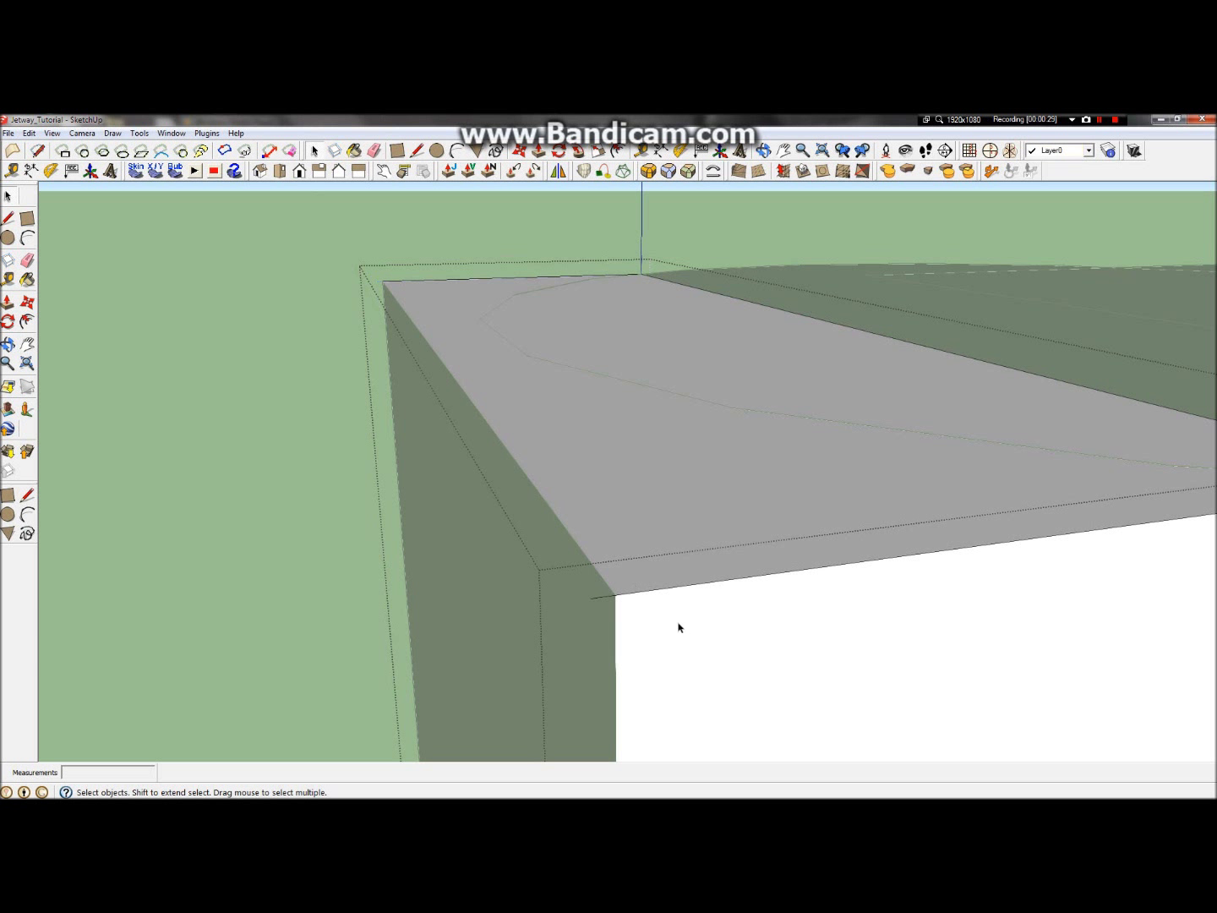
Step: Check the lower corners of the cab end block for stray edges
{"action": "scroll", "coordinate": [593, 560], "scroll_direction": "down", "scroll_amount": 8}
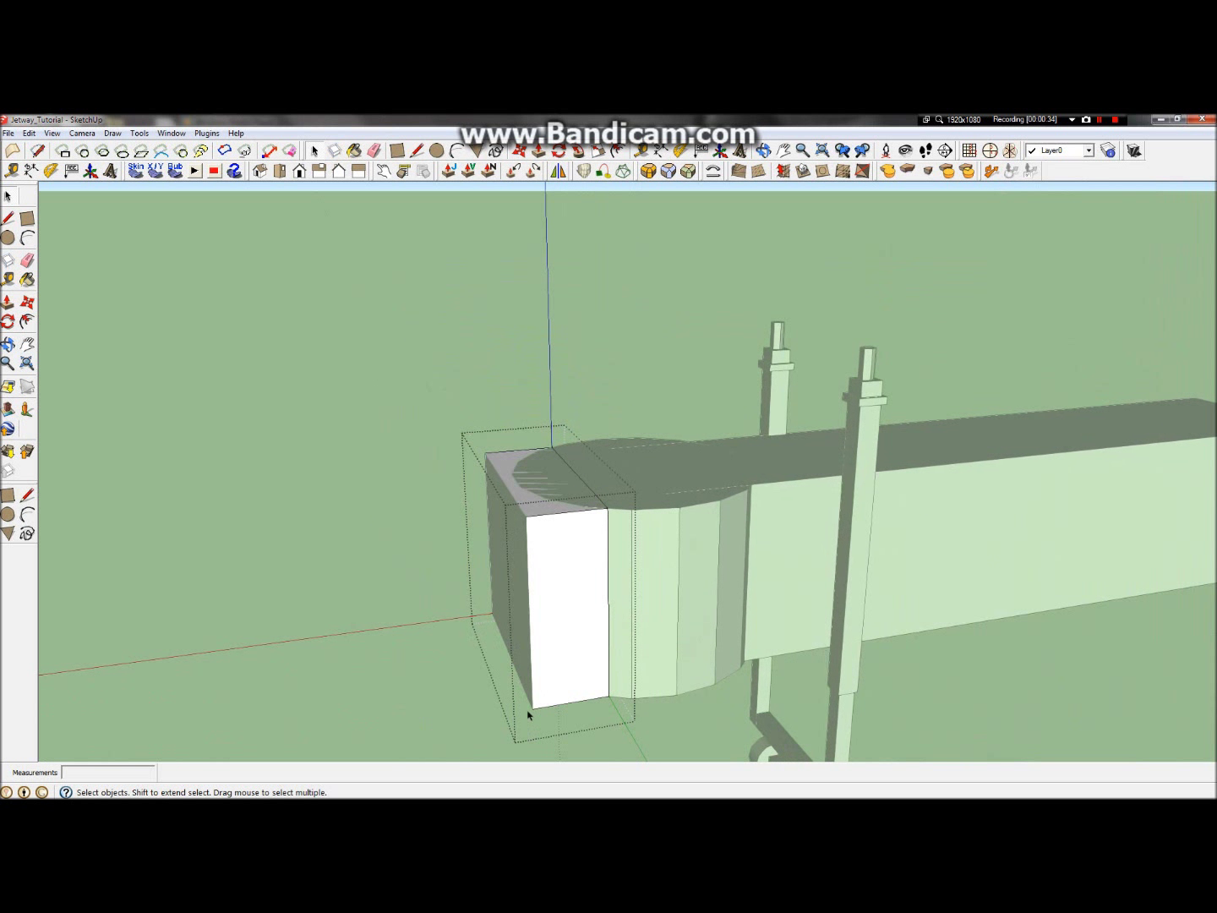
{"action": "scroll", "coordinate": [531, 722], "scroll_direction": "up", "scroll_amount": 6}
{"action": "scroll", "coordinate": [531, 735], "scroll_direction": "up", "scroll_amount": 2}
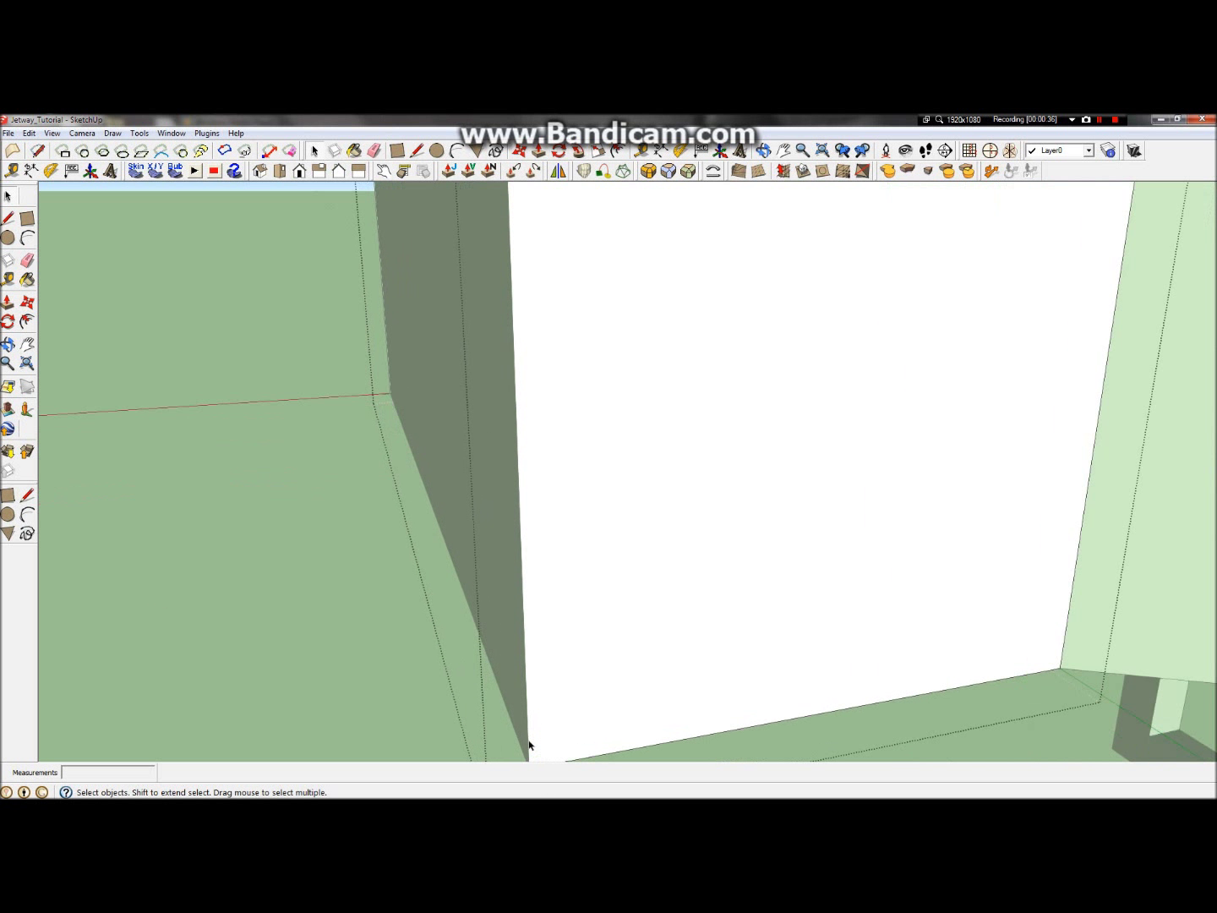
{"action": "scroll", "coordinate": [527, 744], "scroll_direction": "down", "scroll_amount": 2}
{"action": "scroll", "coordinate": [513, 741], "scroll_direction": "up", "scroll_amount": 3}
{"action": "scroll", "coordinate": [521, 744], "scroll_direction": "up", "scroll_amount": 1}
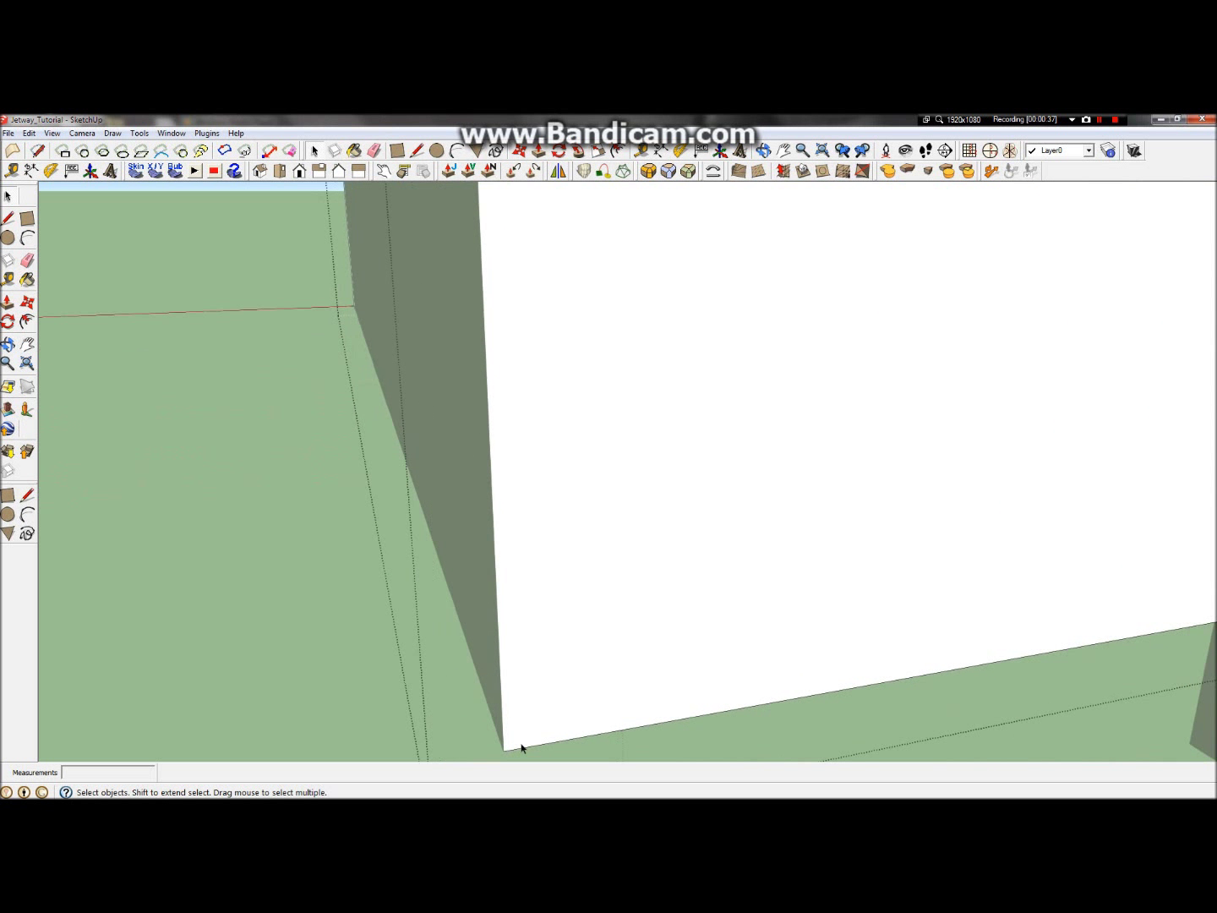
{"action": "scroll", "coordinate": [375, 355], "scroll_direction": "up", "scroll_amount": 4}
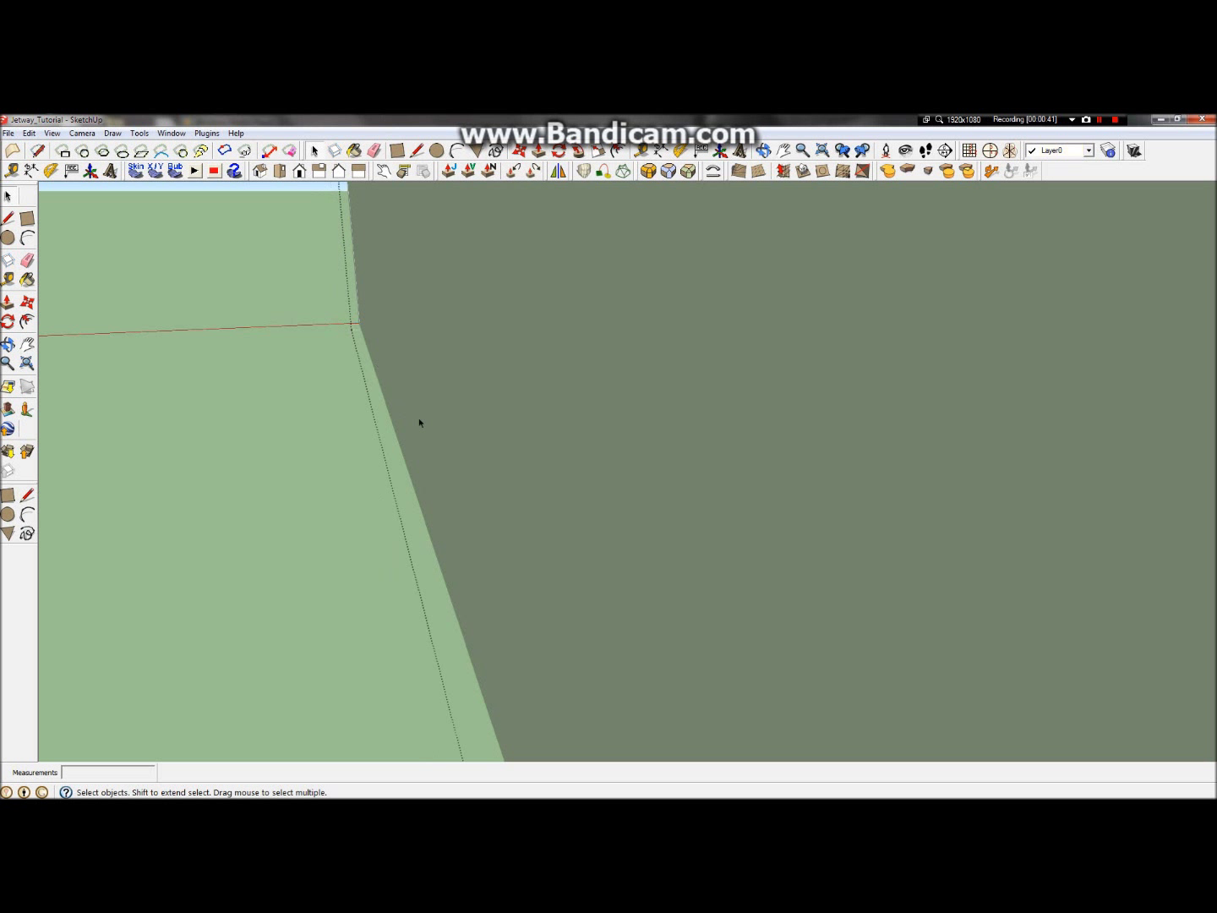
{"action": "scroll", "coordinate": [499, 422], "scroll_direction": "down", "scroll_amount": 5}
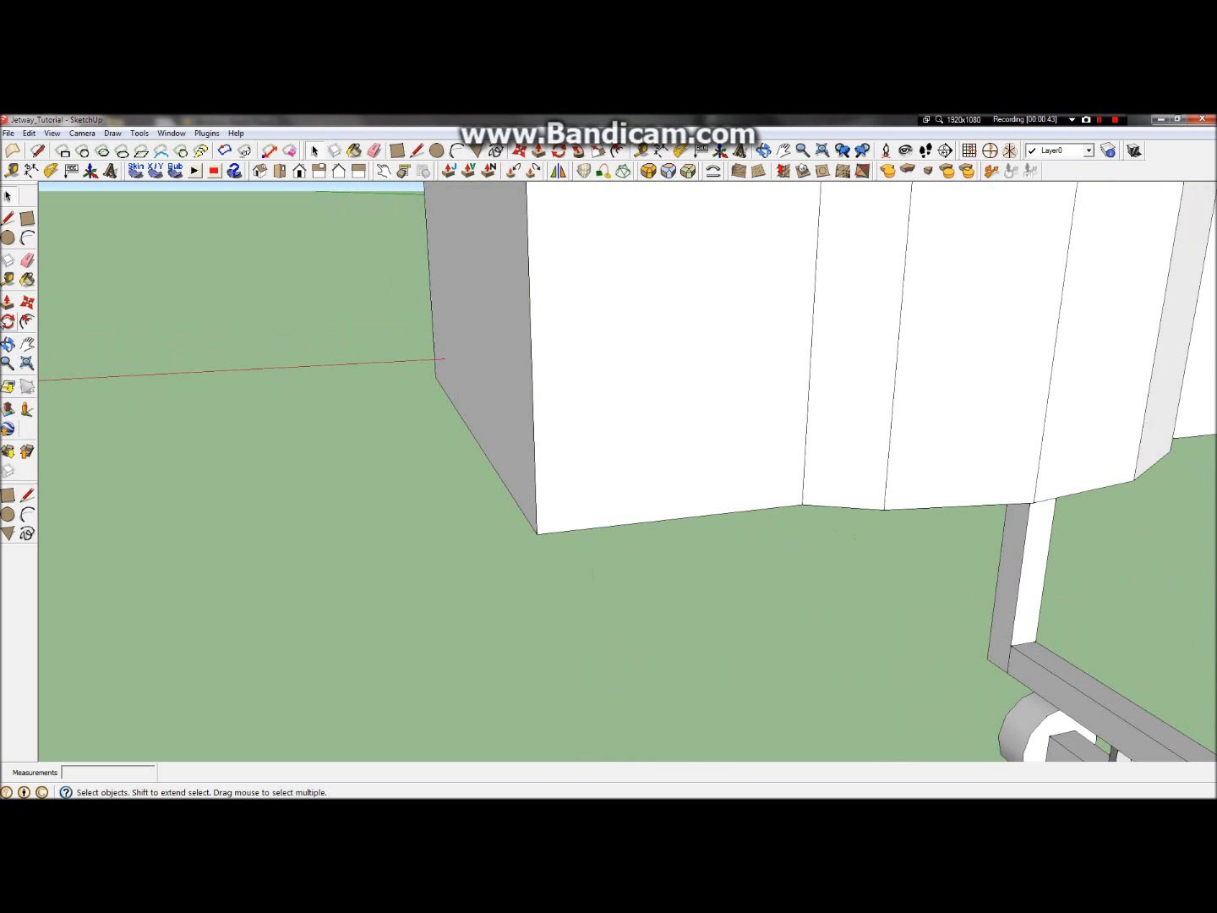
Step: Offset the outline of the cab's end face outward by 0.15 m inside its group
{"action": "left_click", "coordinate": [8, 344]}
{"action": "left_click_drag", "start_coordinate": [778, 248], "coordinate": [42, 424]}
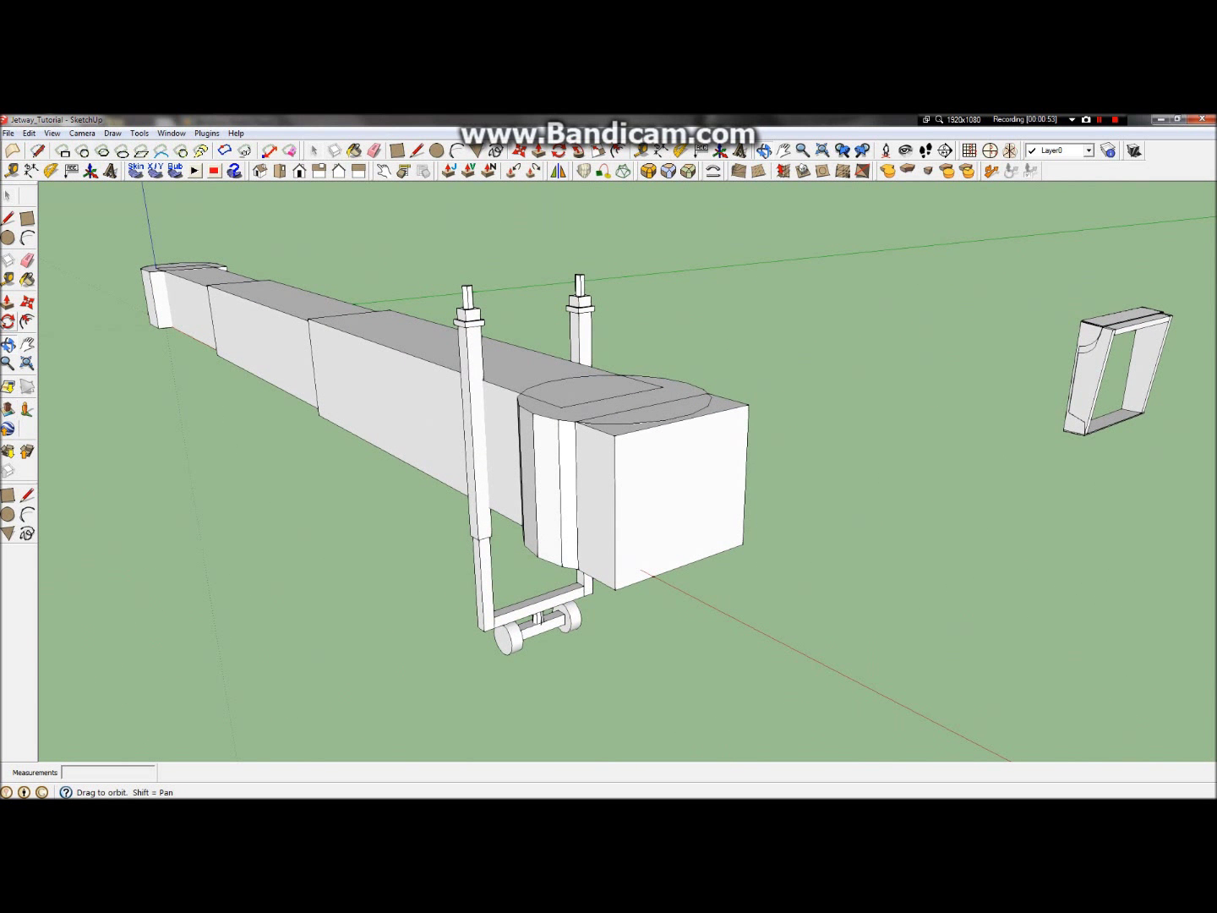
{"action": "key", "text": "space"}
{"action": "left_click", "coordinate": [690, 447]}
{"action": "double_click", "coordinate": [592, 461]}
{"action": "left_click", "coordinate": [655, 488]}
{"action": "left_click", "coordinate": [66, 377]}
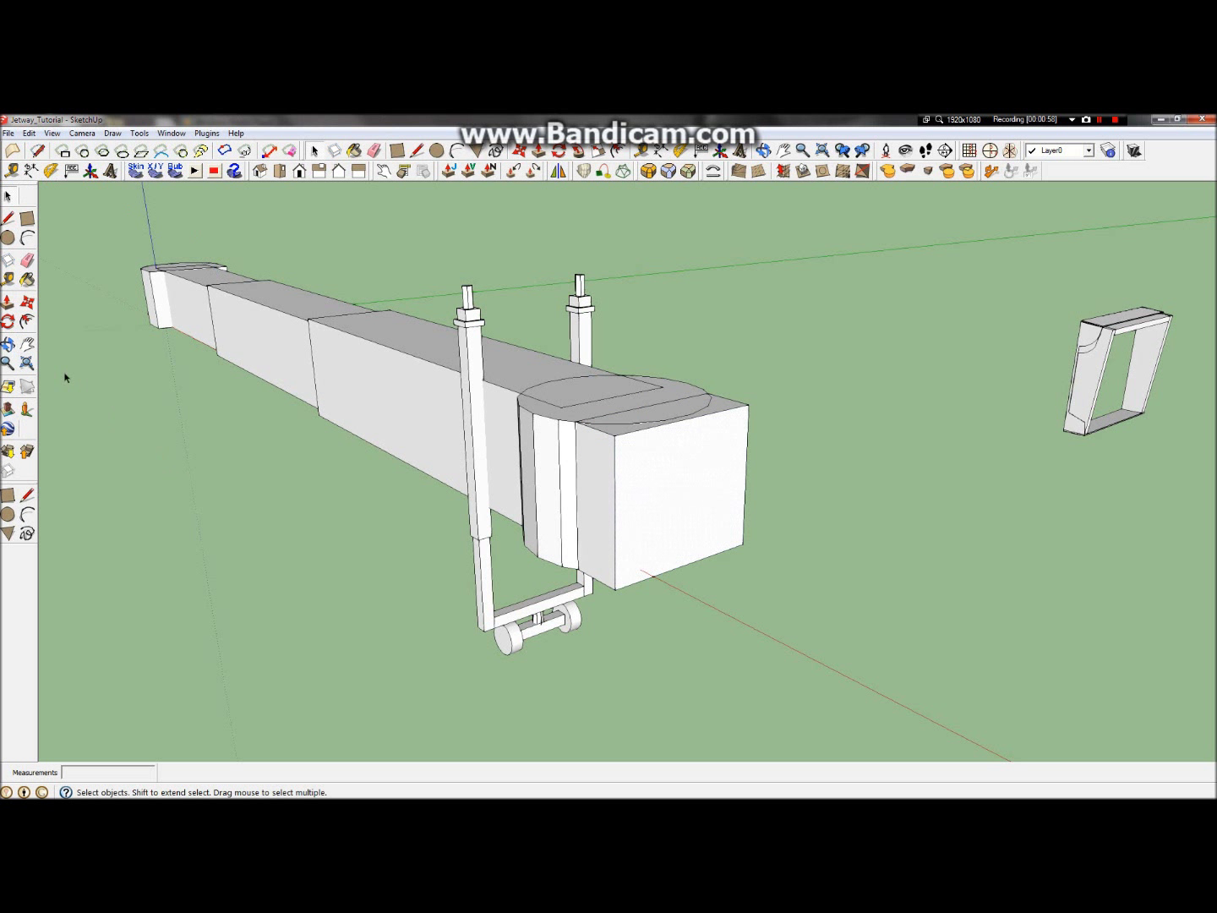
{"action": "left_click", "coordinate": [26, 321]}
{"action": "left_click", "coordinate": [651, 481]}
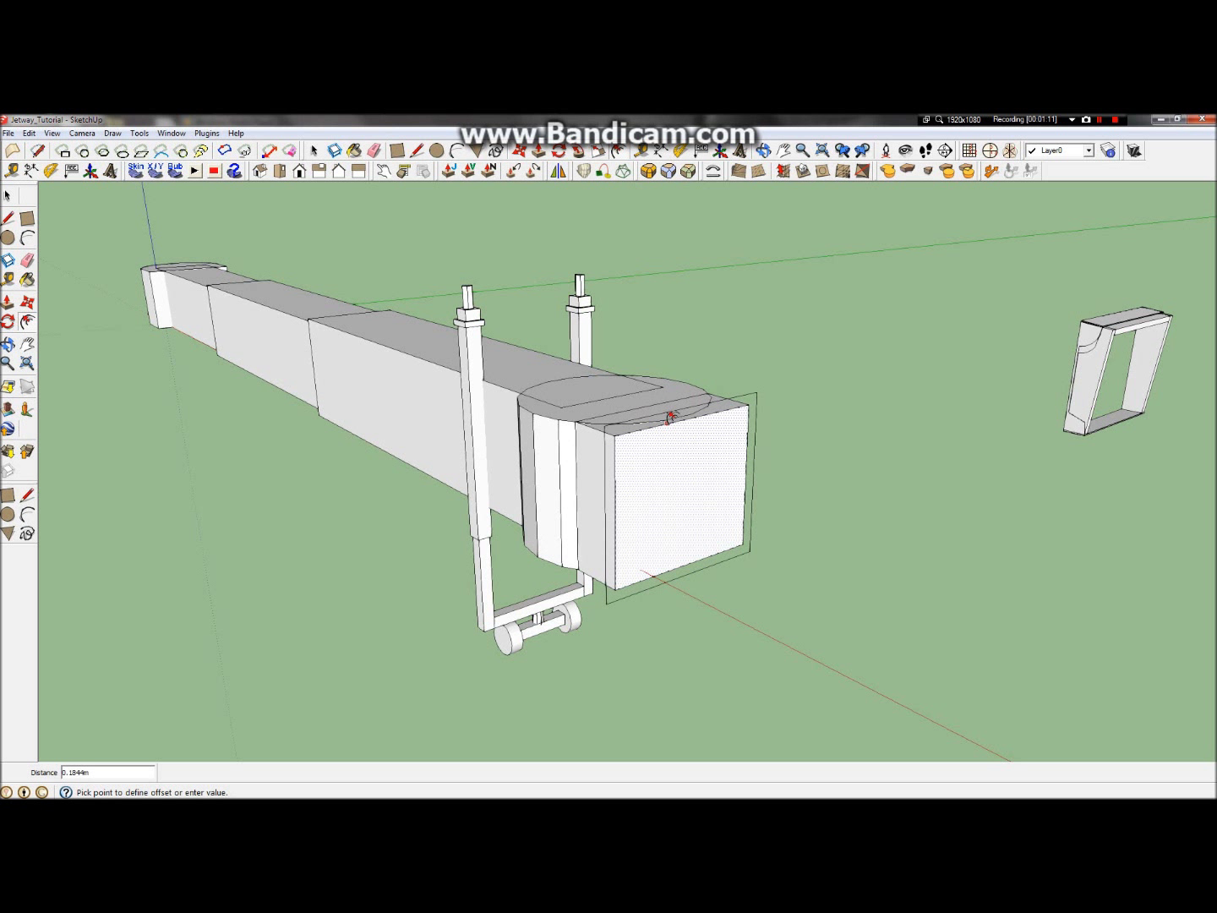
{"action": "key", "text": "Return"}
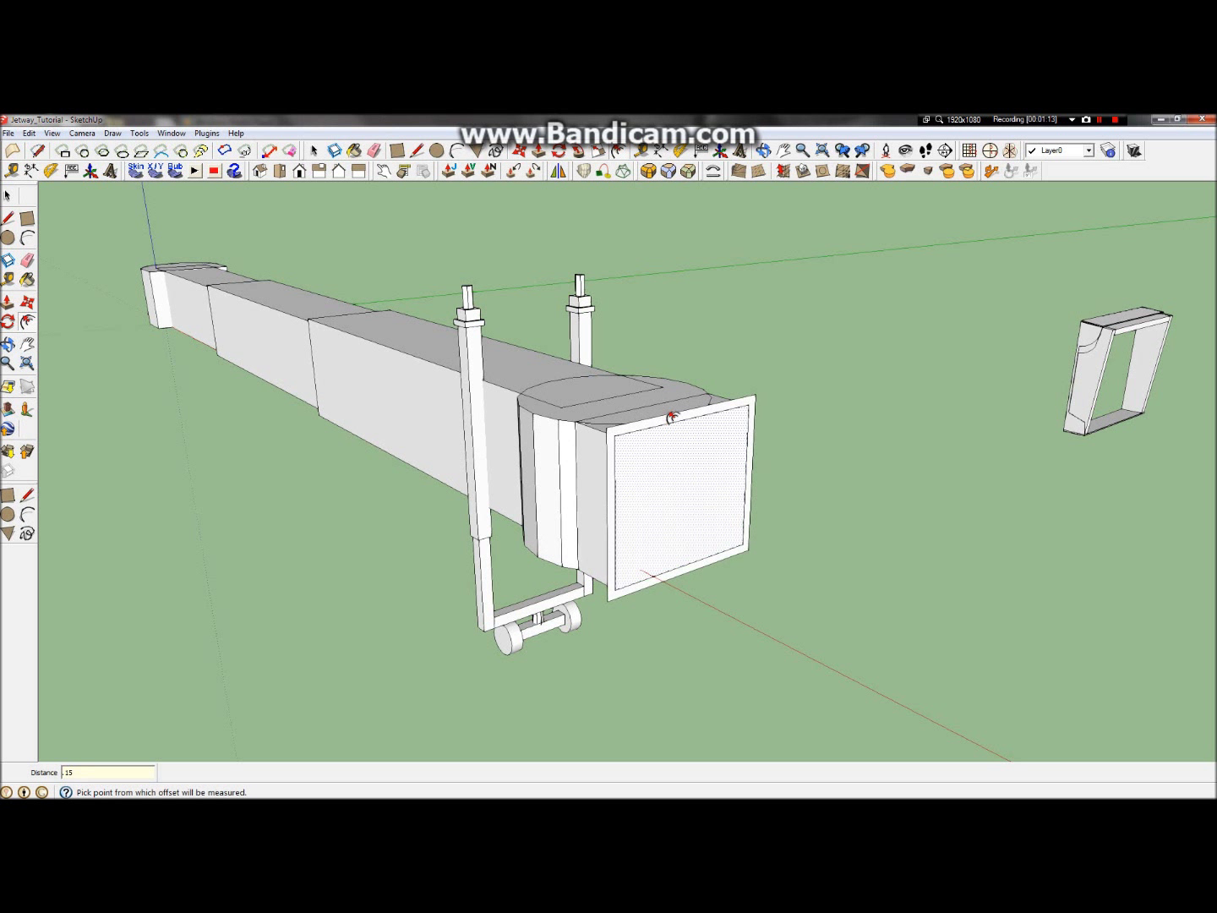
Step: Examine the new border around the cab's end face from below, the side and behind
{"action": "scroll", "coordinate": [663, 571], "scroll_direction": "up", "scroll_amount": 5}
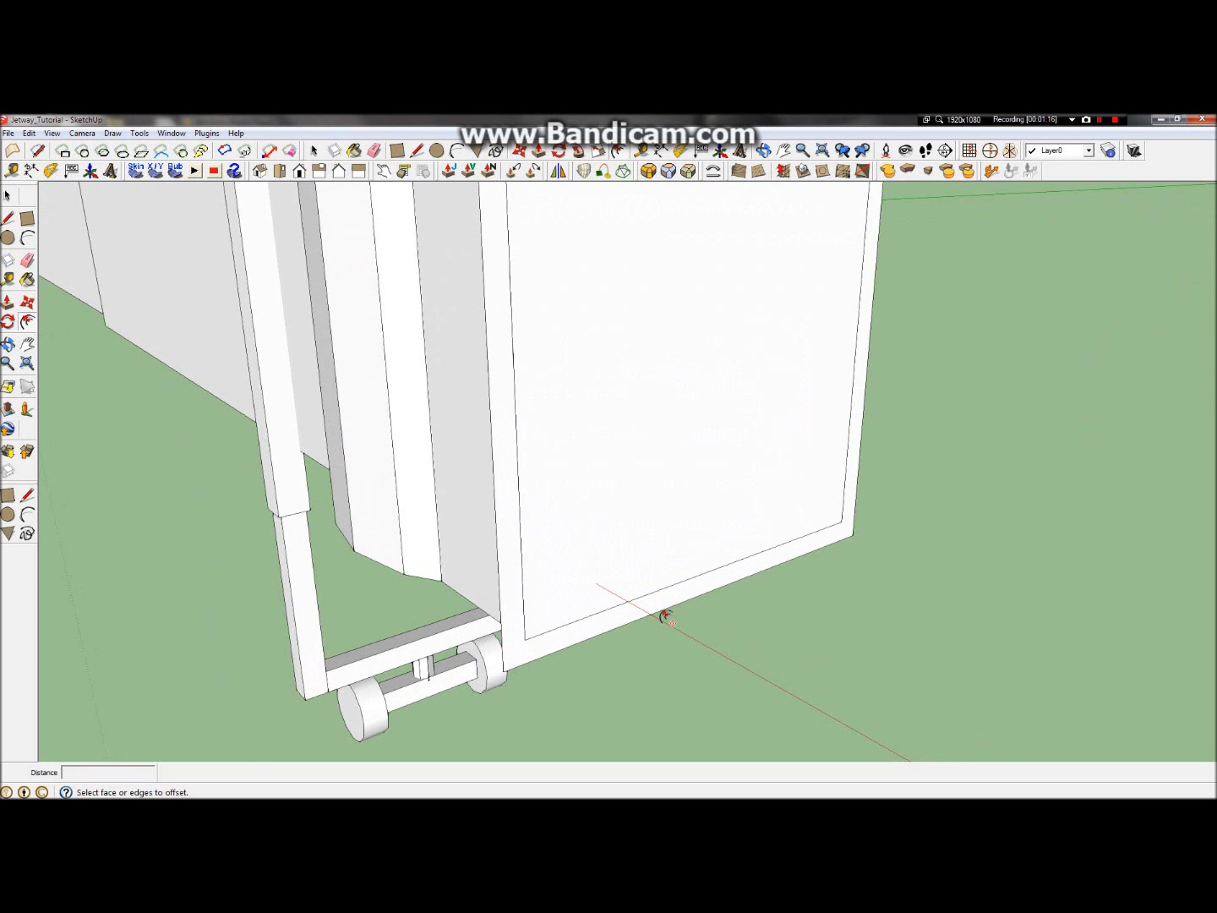
{"action": "left_click", "coordinate": [8, 345]}
{"action": "left_click_drag", "start_coordinate": [541, 398], "coordinate": [650, 177]}
{"action": "scroll", "coordinate": [670, 237], "scroll_direction": "up", "scroll_amount": 4}
{"action": "left_click_drag", "start_coordinate": [670, 239], "coordinate": [948, 207]}
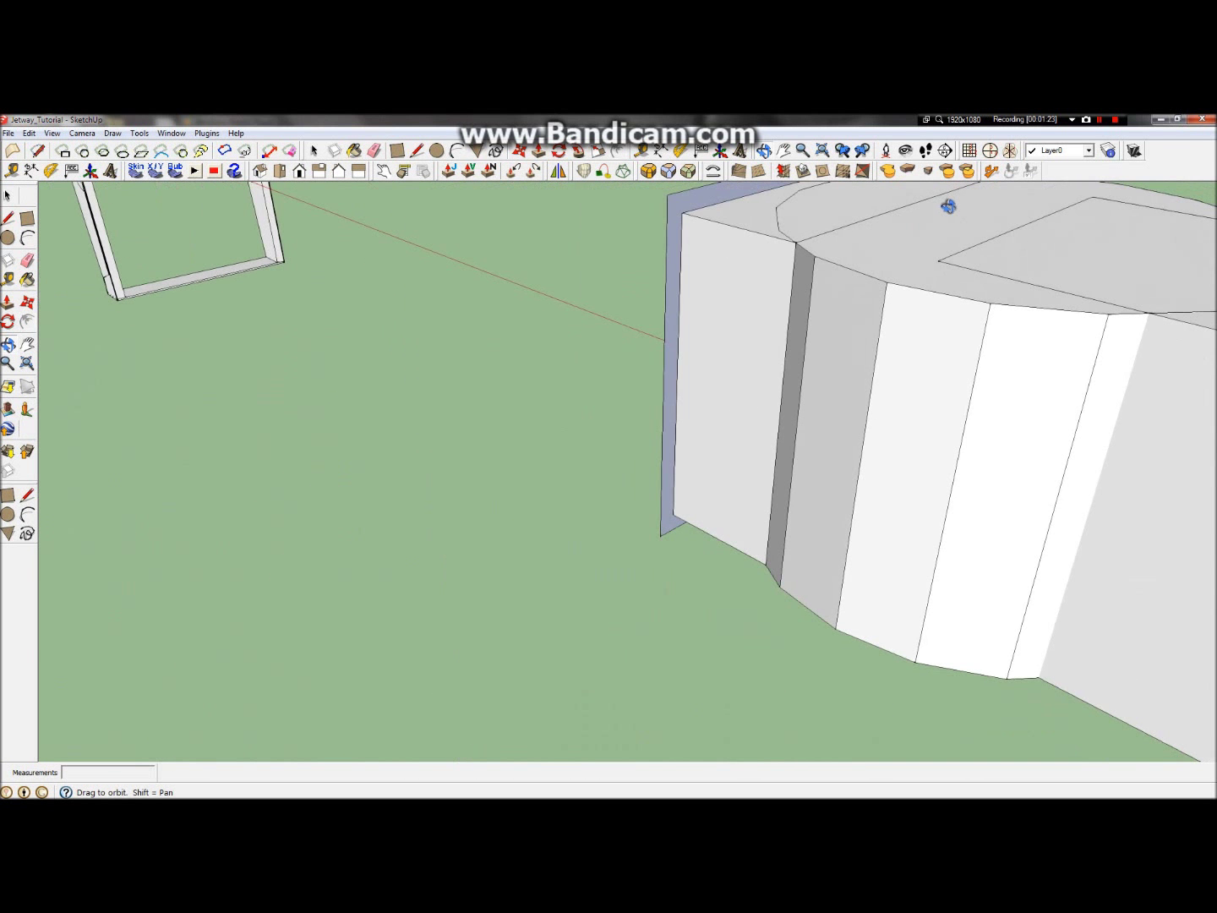
{"action": "scroll", "coordinate": [745, 362], "scroll_direction": "down", "scroll_amount": 4}
{"action": "left_click_drag", "start_coordinate": [764, 388], "coordinate": [892, 380]}
{"action": "scroll", "coordinate": [891, 381], "scroll_direction": "down", "scroll_amount": 3}
Step: Open the picture 1 from the KGEG TEXTURES folder inside the Sketchup documents folder
{"action": "left_click", "coordinate": [15, 124]}
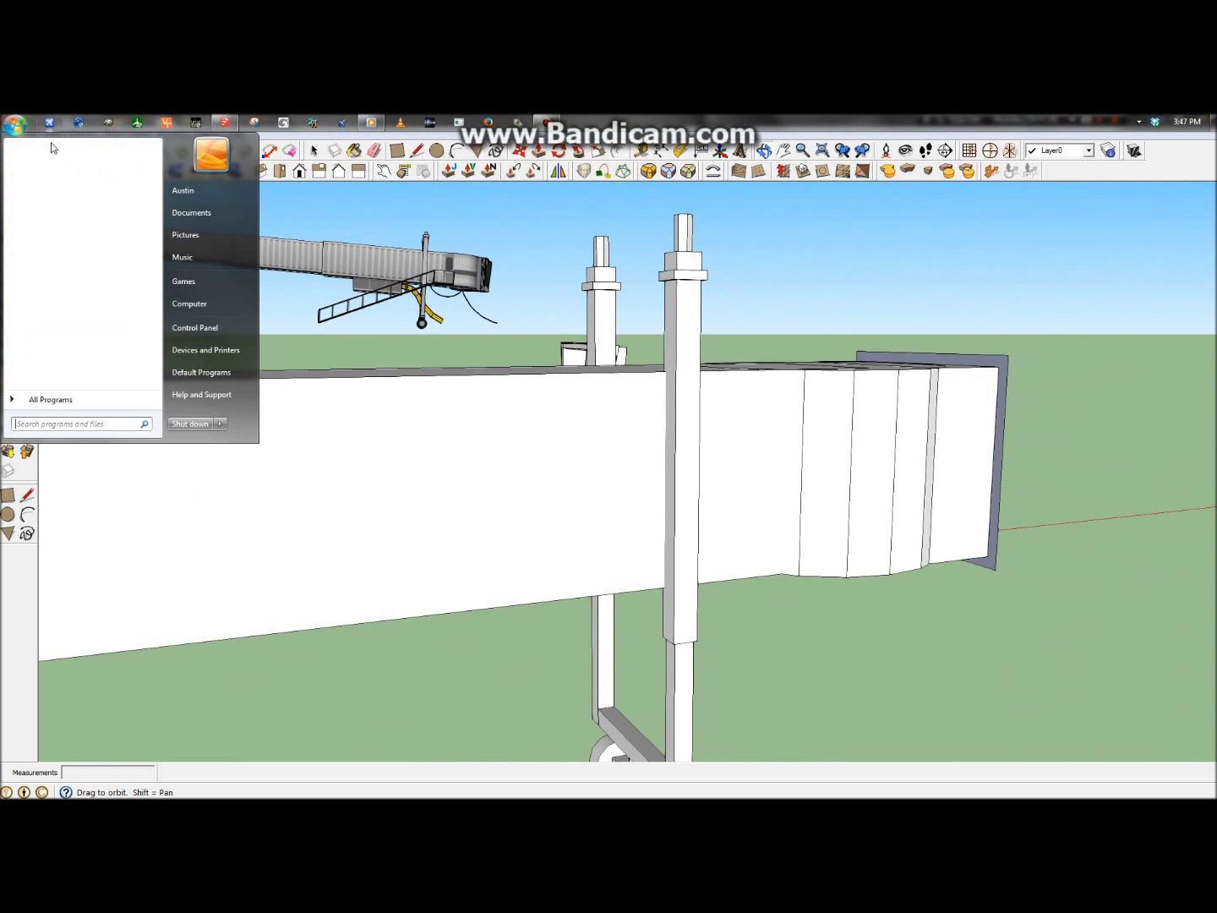
{"action": "left_click", "coordinate": [186, 235]}
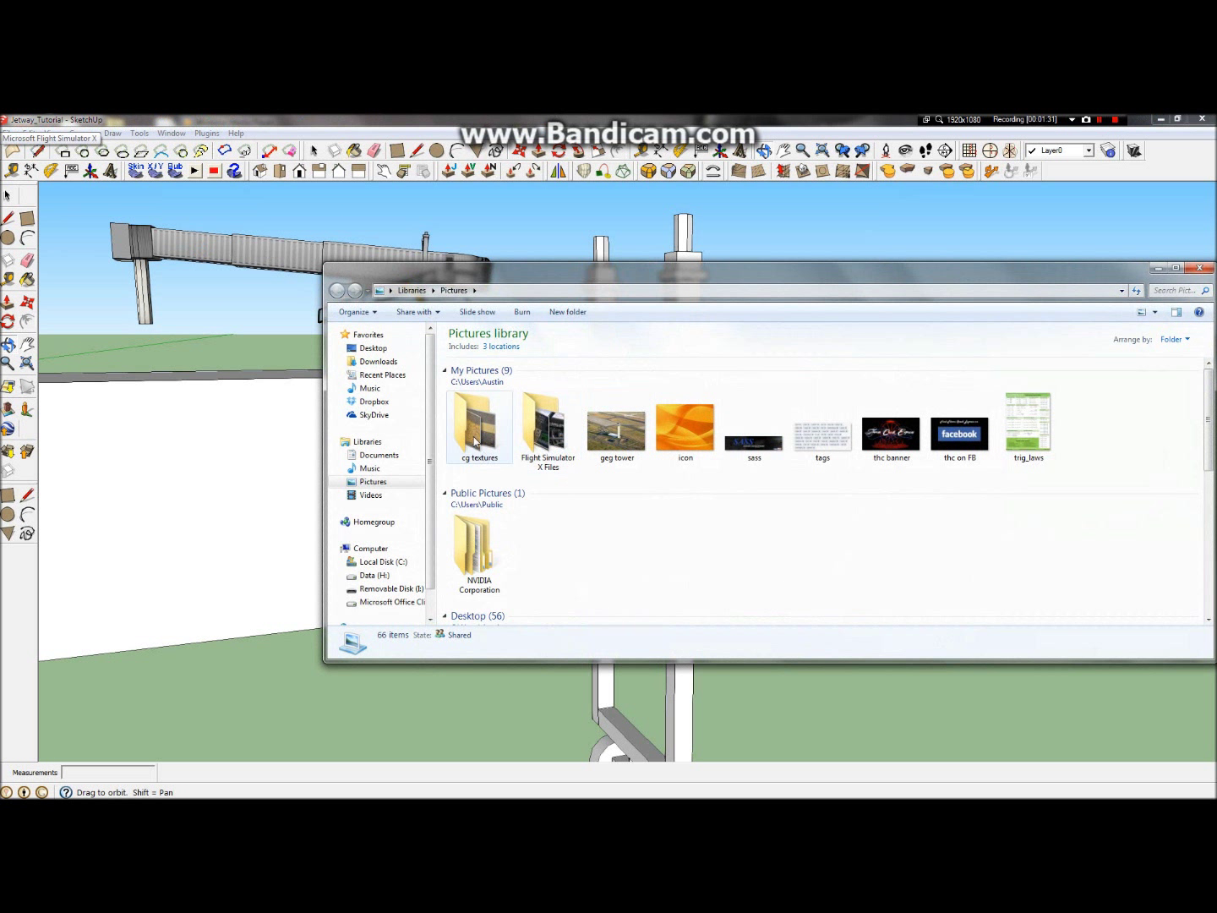
{"action": "left_click", "coordinate": [379, 455]}
{"action": "left_click", "coordinate": [635, 533]}
{"action": "scroll", "coordinate": [529, 475], "scroll_direction": "down", "scroll_amount": 10}
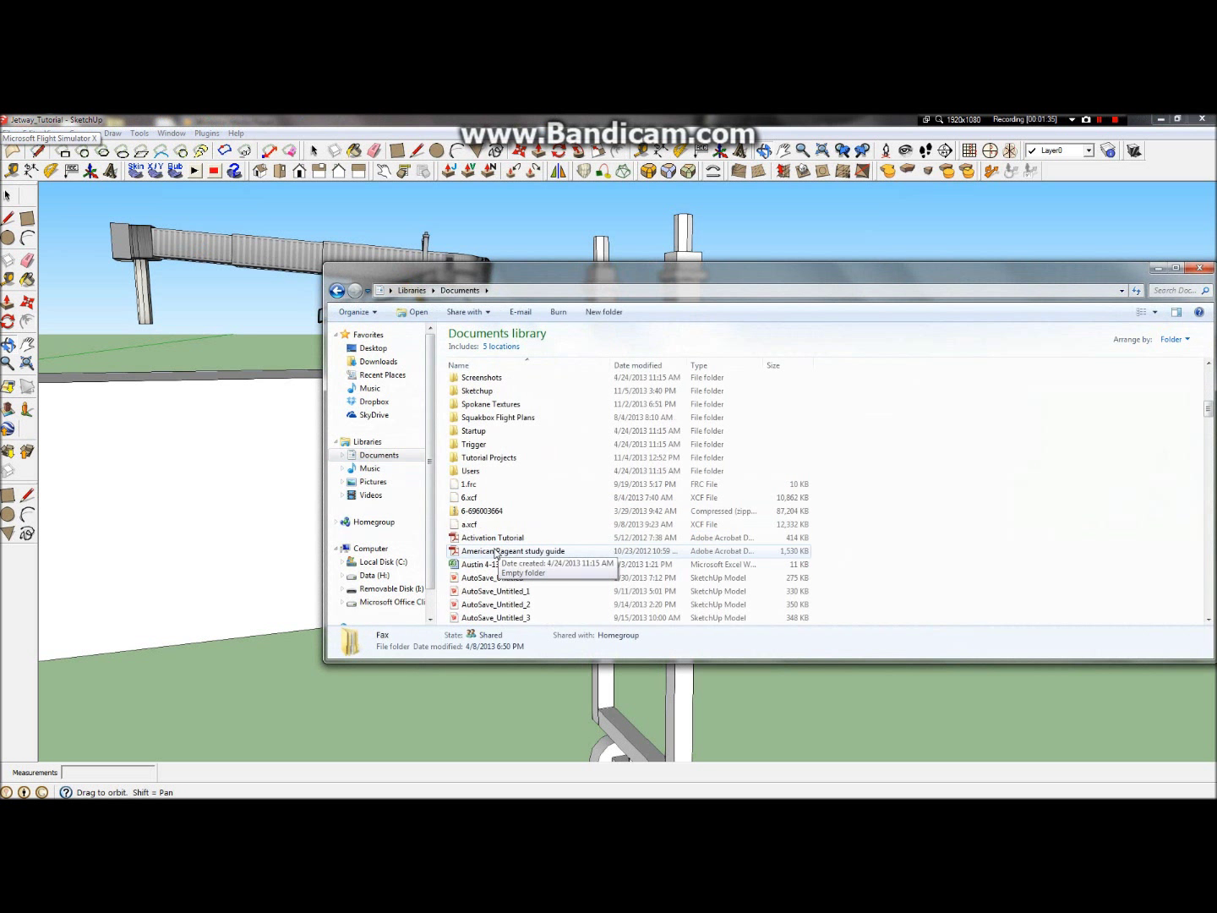
{"action": "double_click", "coordinate": [507, 460]}
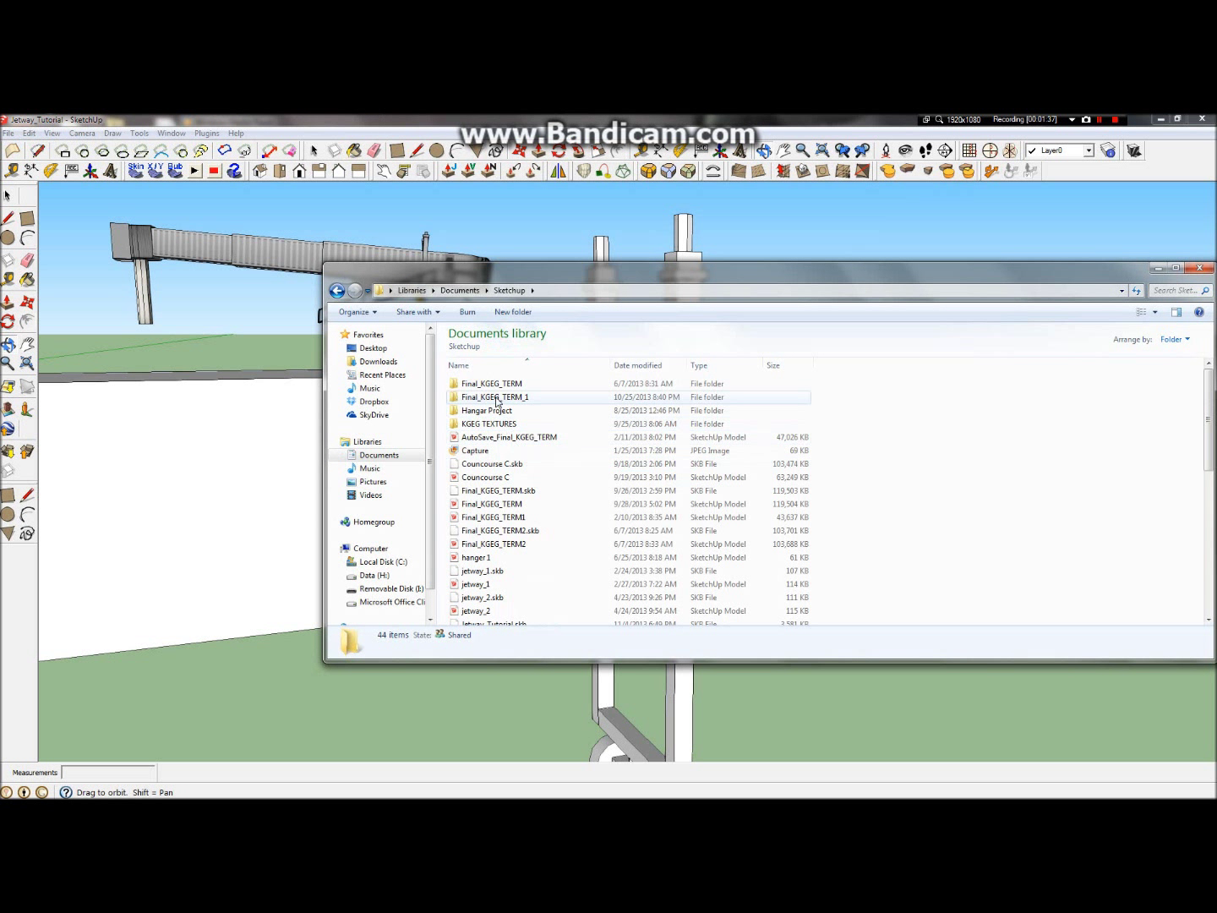
{"action": "double_click", "coordinate": [495, 425]}
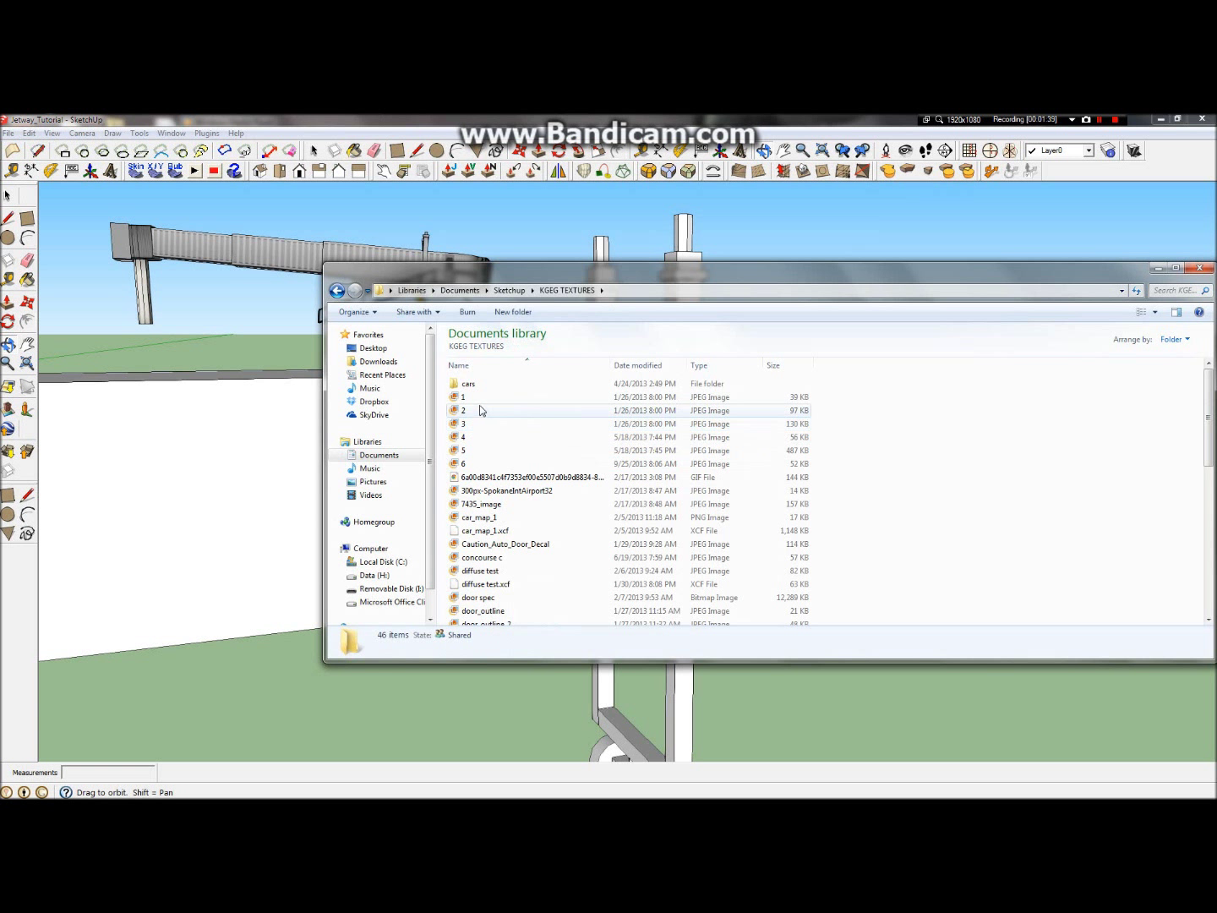
{"action": "double_click", "coordinate": [476, 398]}
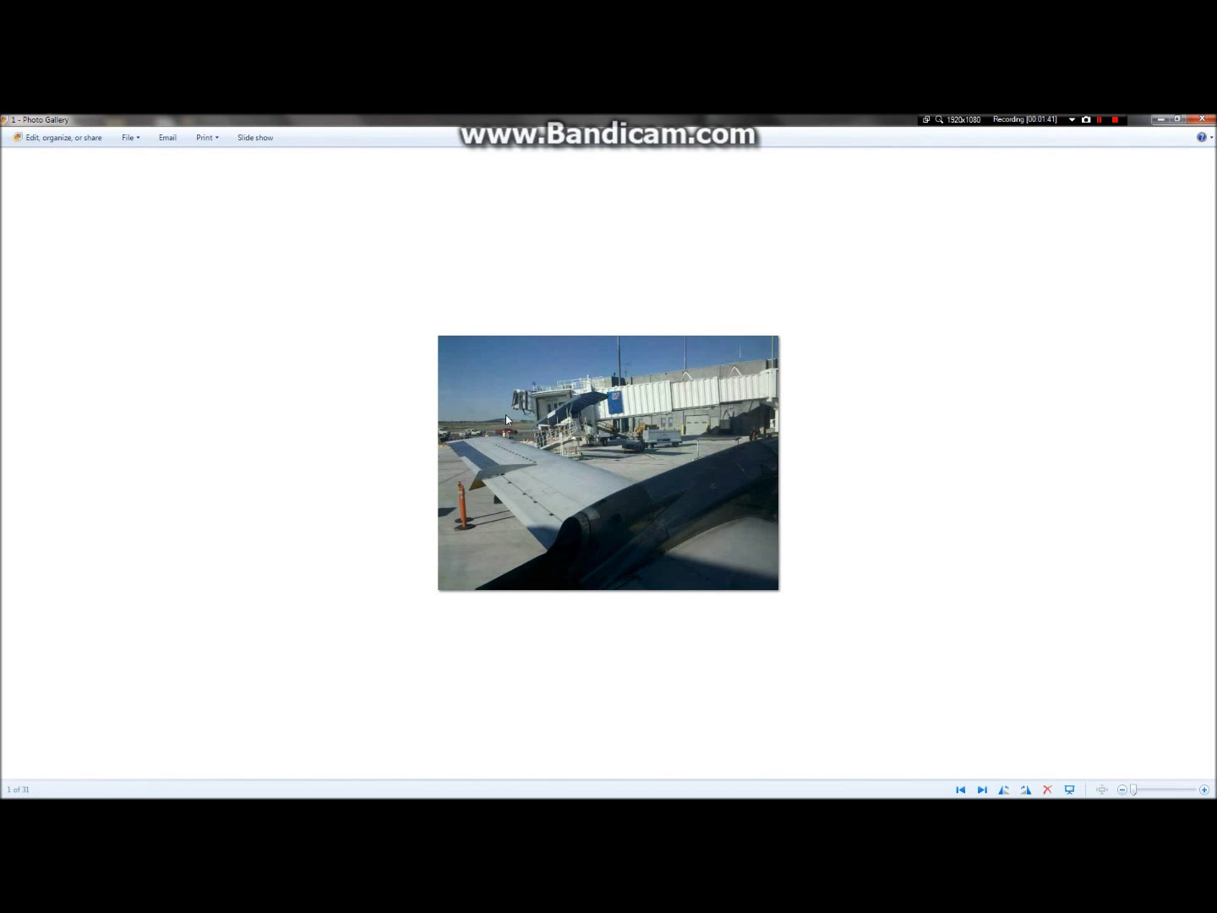
Step: Compare the first reference photos in the folder, looking at the jetway's cab opening and supports
{"action": "key", "text": "Right"}
{"action": "key", "text": "Right"}
{"action": "key", "text": "Right"}
{"action": "key", "text": "Right"}
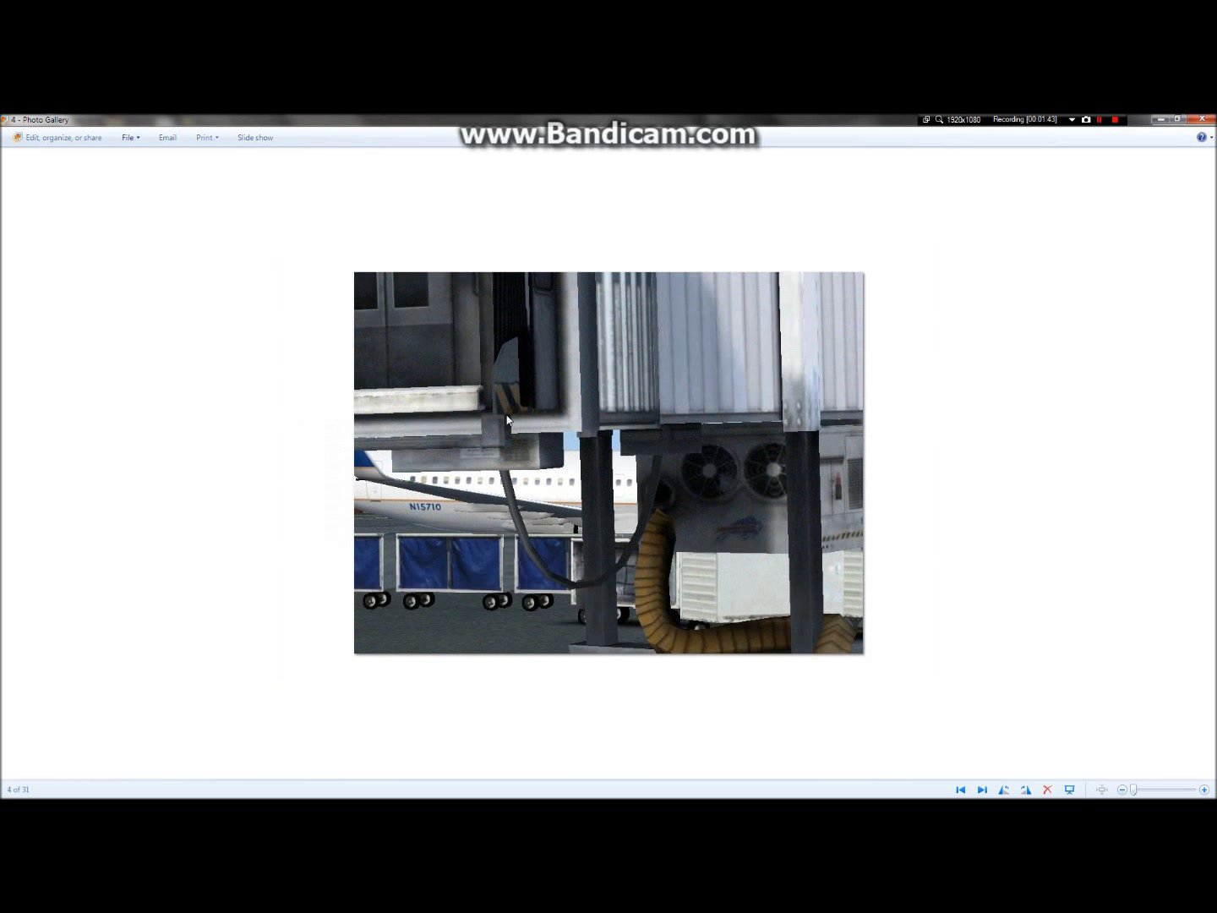
{"action": "key", "text": "Left"}
{"action": "key", "text": "Right"}
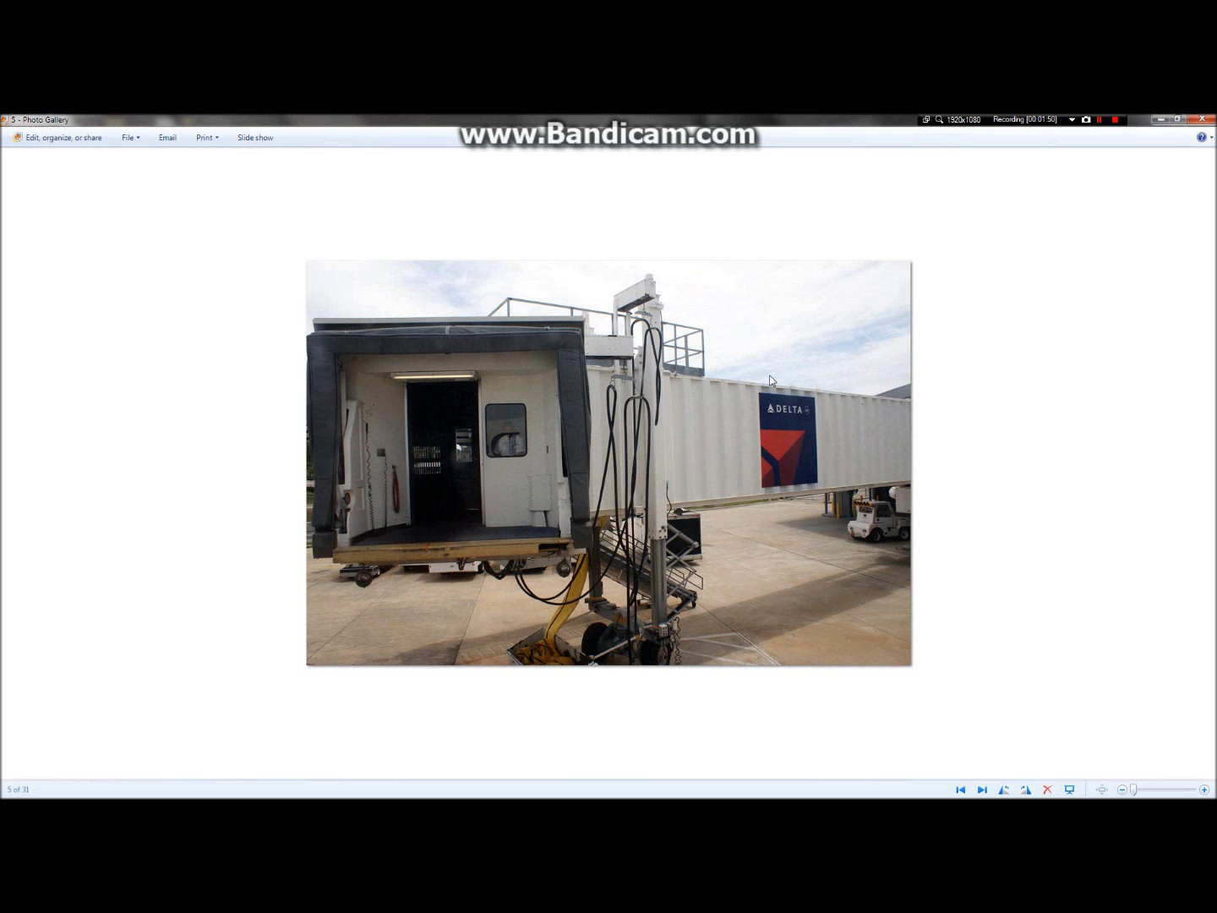
{"action": "key", "text": "Left"}
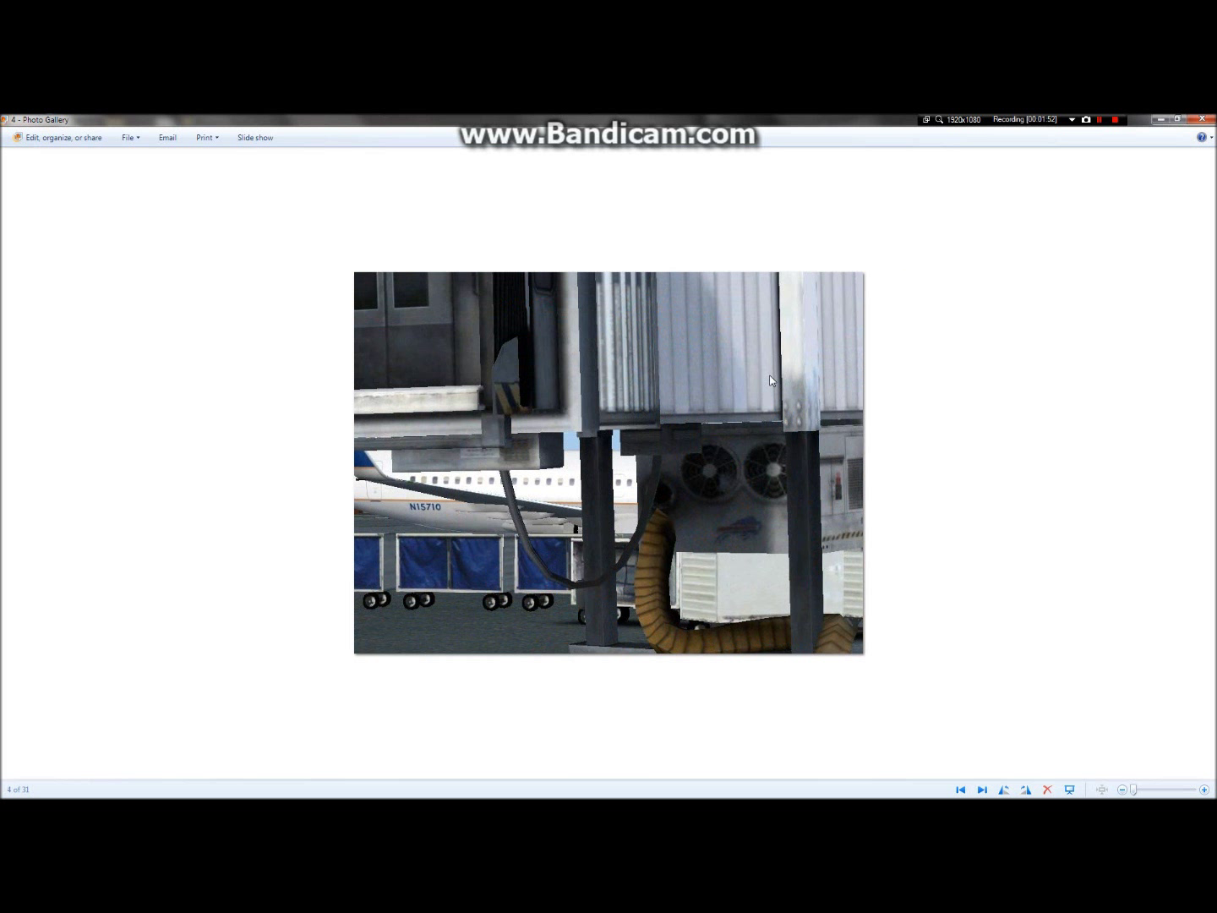
{"action": "key", "text": "Right"}
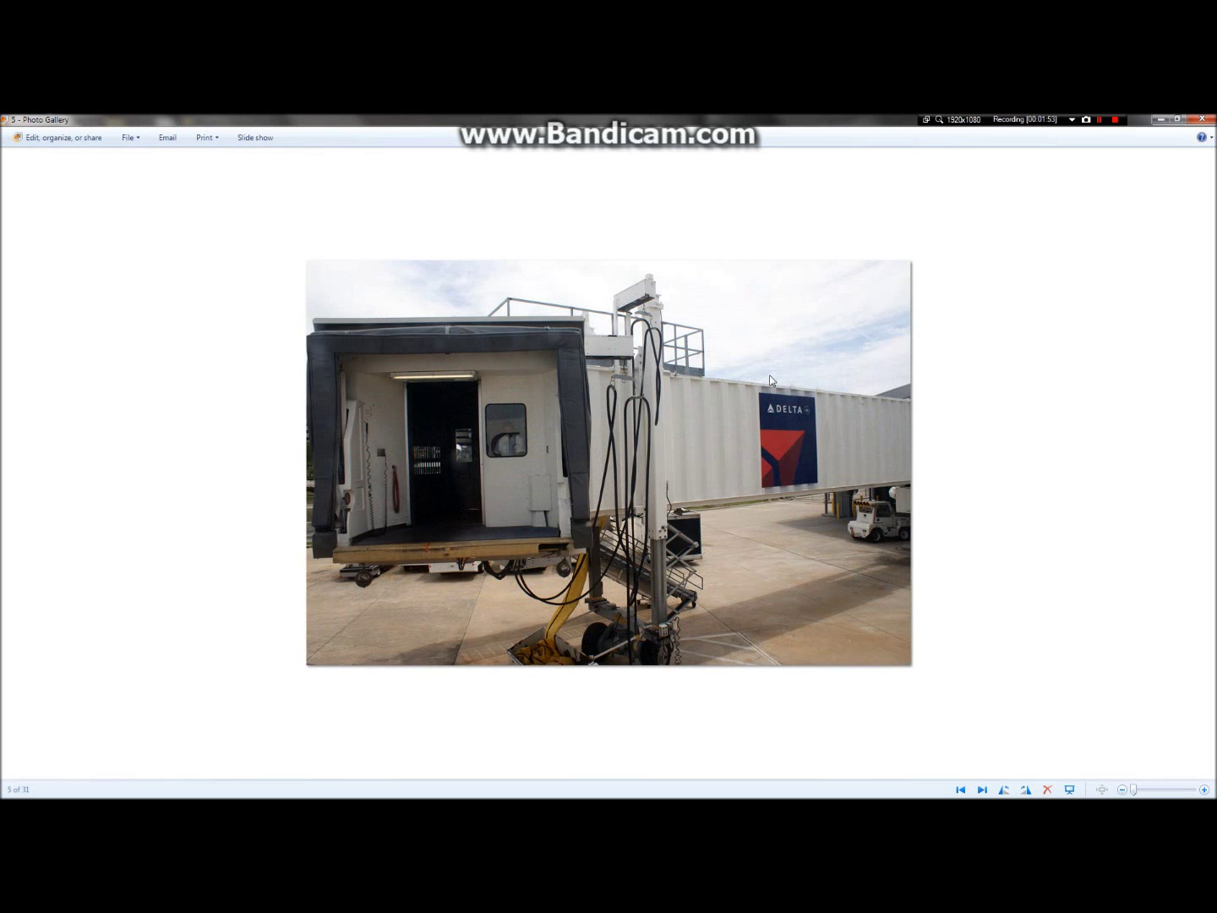
{"action": "key", "text": "Right"}
{"action": "key", "text": "Left"}
{"action": "key", "text": "Right"}
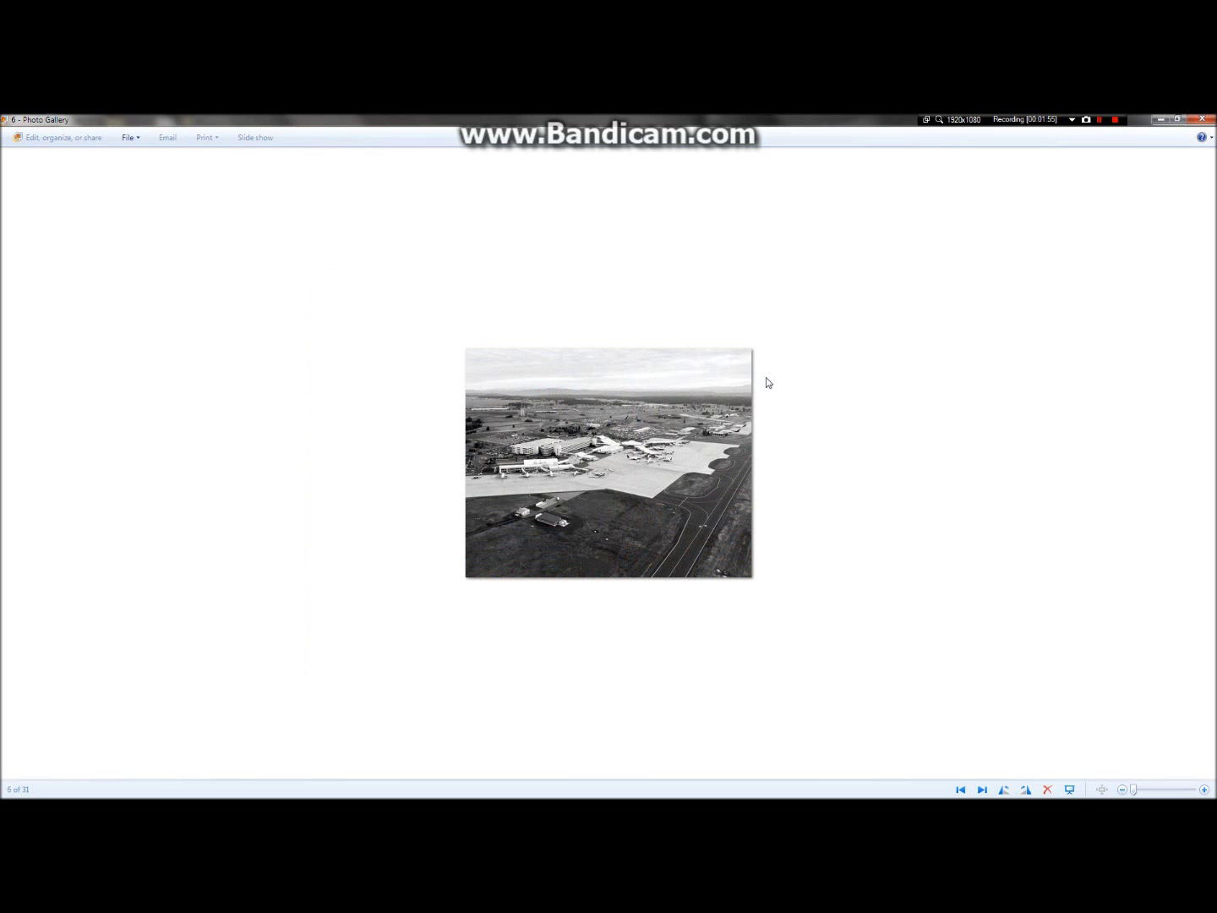
Step: Go through the remaining pictures in the folder in search of a better jetway reference photo
{"action": "key", "text": "Right"}
{"action": "key", "text": "Right"}
{"action": "key", "text": "Right"}
{"action": "key", "text": "Right"}
{"action": "key", "text": "Right"}
{"action": "key", "text": "Right"}
{"action": "key", "text": "Right"}
{"action": "key", "text": "Right"}
{"action": "key", "text": "Right"}
{"action": "key", "text": "Right"}
{"action": "key", "text": "Right"}
{"action": "key", "text": "Right"}
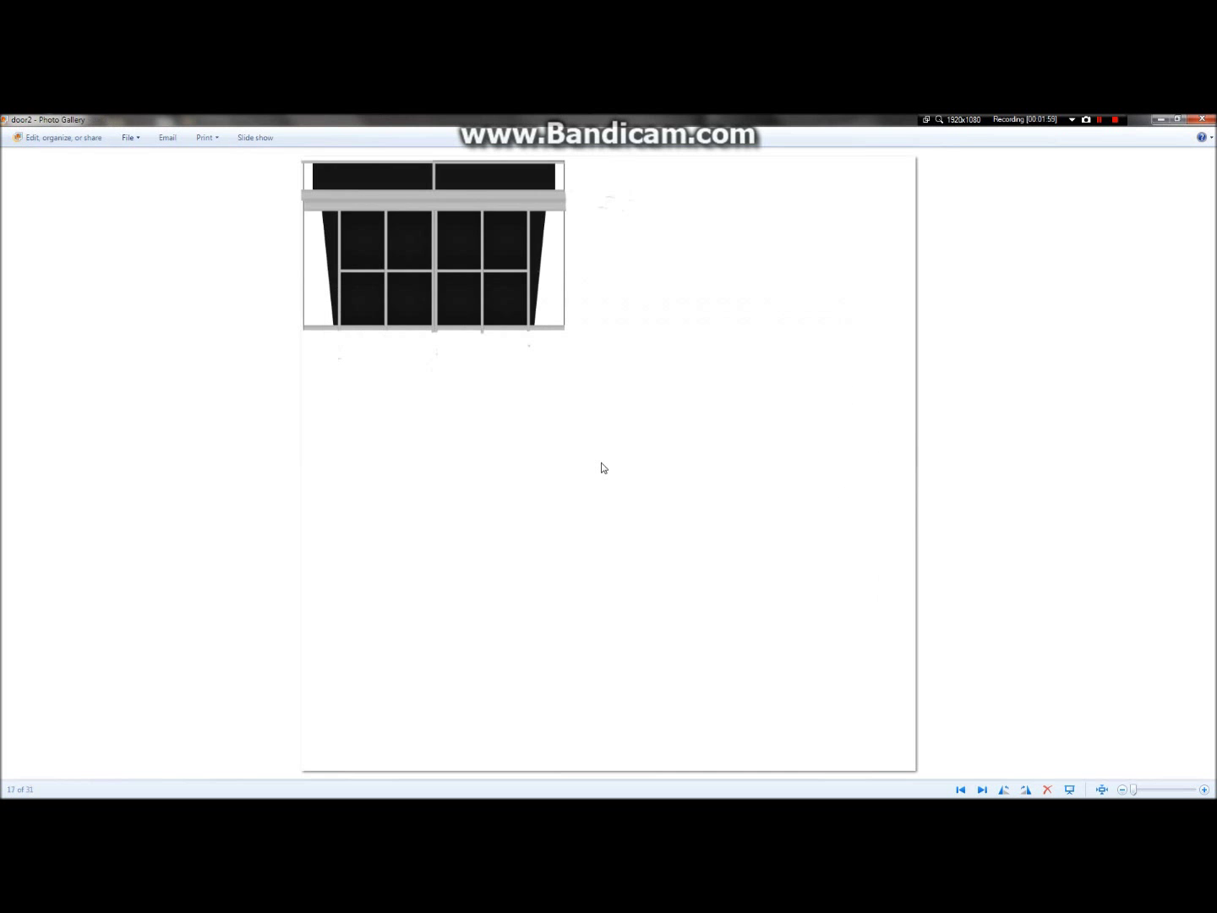
{"action": "key", "text": "Right"}
{"action": "key", "text": "Right"}
{"action": "key", "text": "Right"}
{"action": "key", "text": "Right"}
{"action": "key", "text": "Right"}
{"action": "key", "text": "Right"}
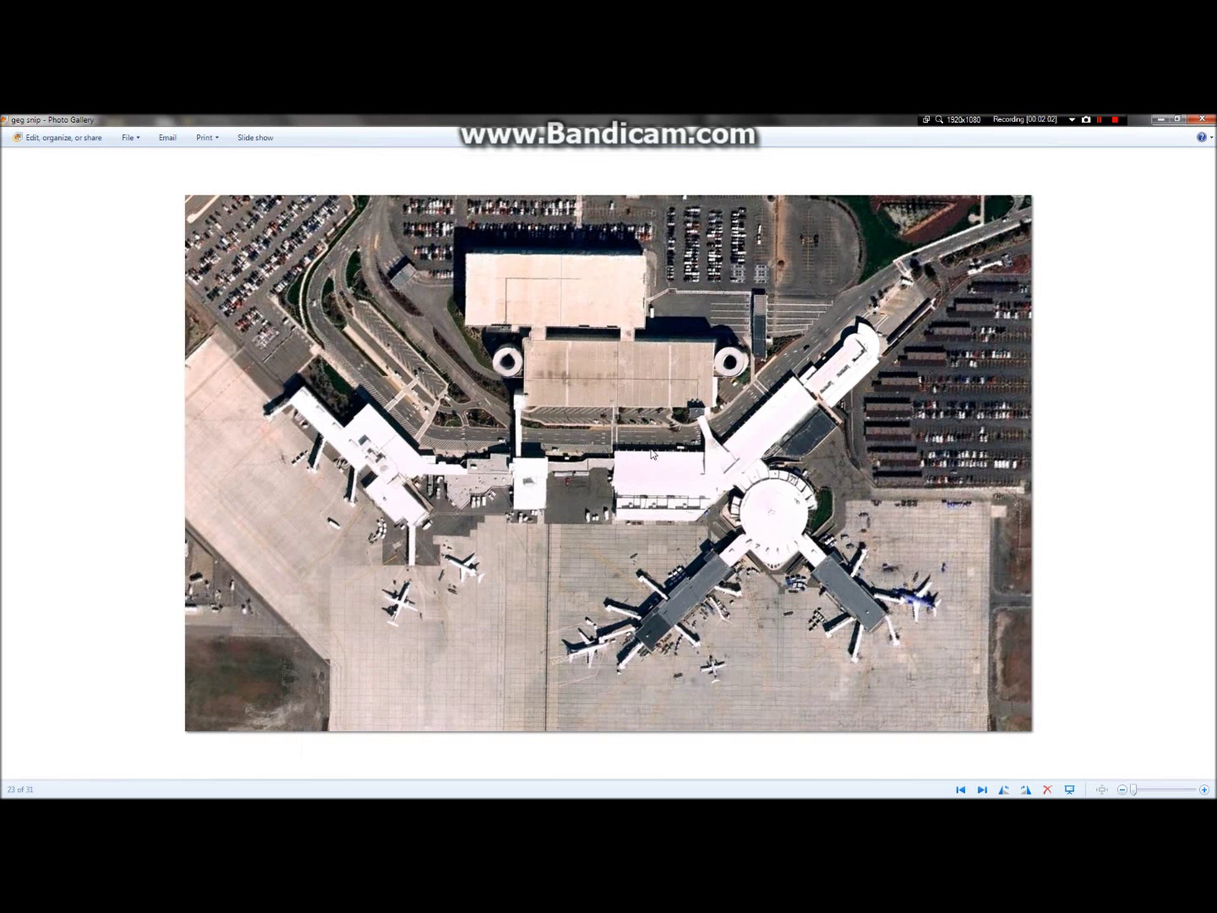
{"action": "key", "text": "Right"}
{"action": "key", "text": "Right"}
{"action": "key", "text": "Right"}
{"action": "key", "text": "Right"}
{"action": "key", "text": "Right"}
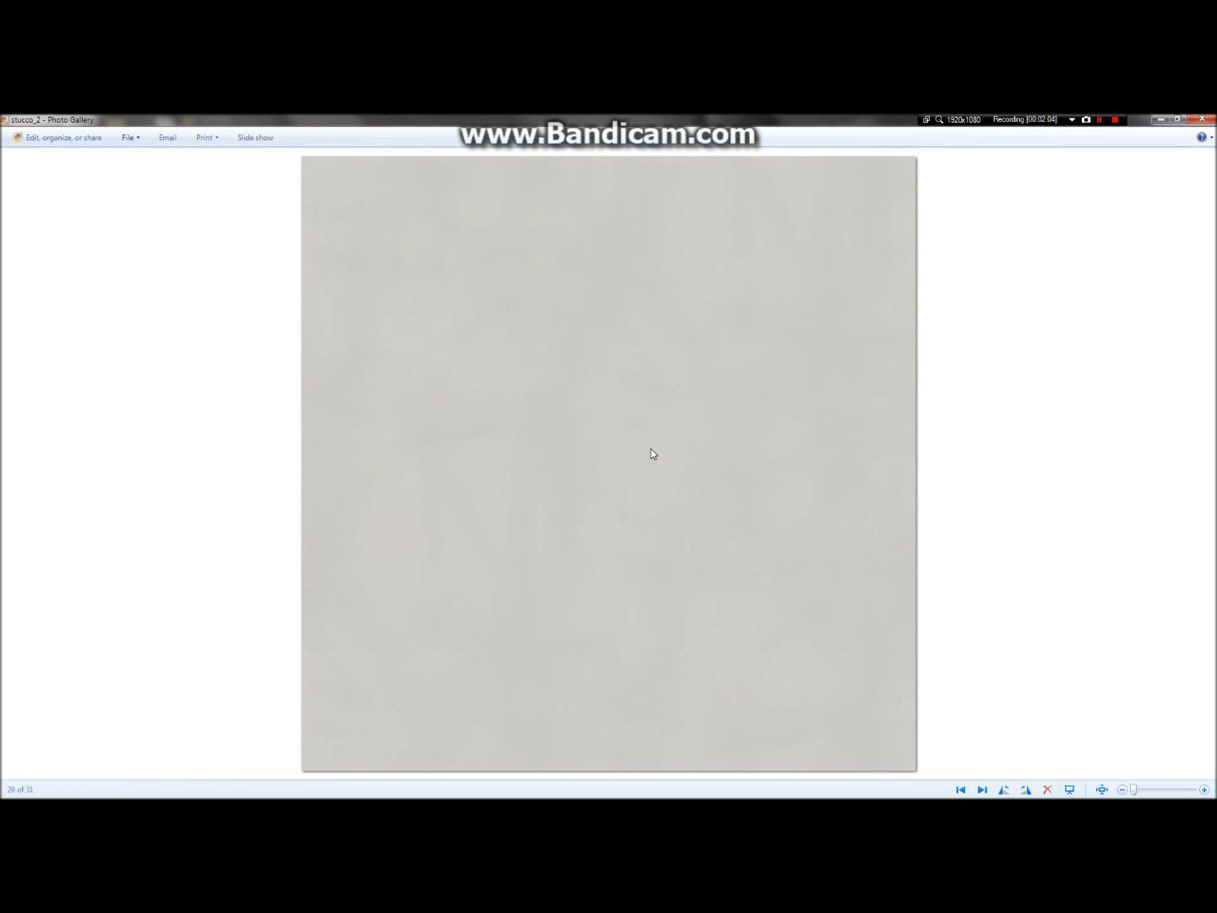
{"action": "key", "text": "Right"}
{"action": "key", "text": "Right"}
{"action": "key", "text": "Right"}
{"action": "key", "text": "Right"}
{"action": "key", "text": "Right"}
{"action": "key", "text": "Right"}
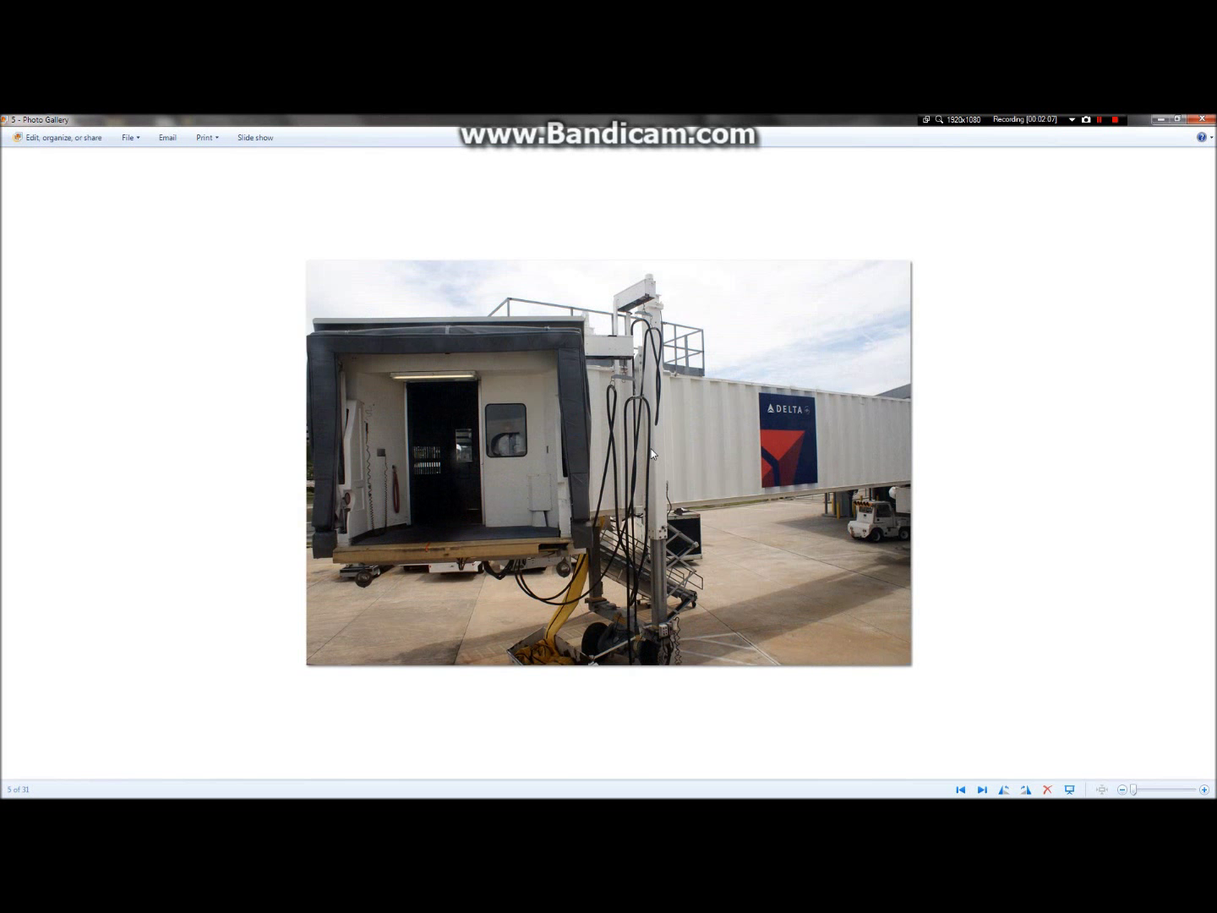
Step: Bring up 7435_image and enlarge it to examine the jetway cab's end from the side
{"action": "key", "text": "Right"}
{"action": "key", "text": "Right"}
{"action": "key", "text": "Right"}
{"action": "key", "text": "Right"}
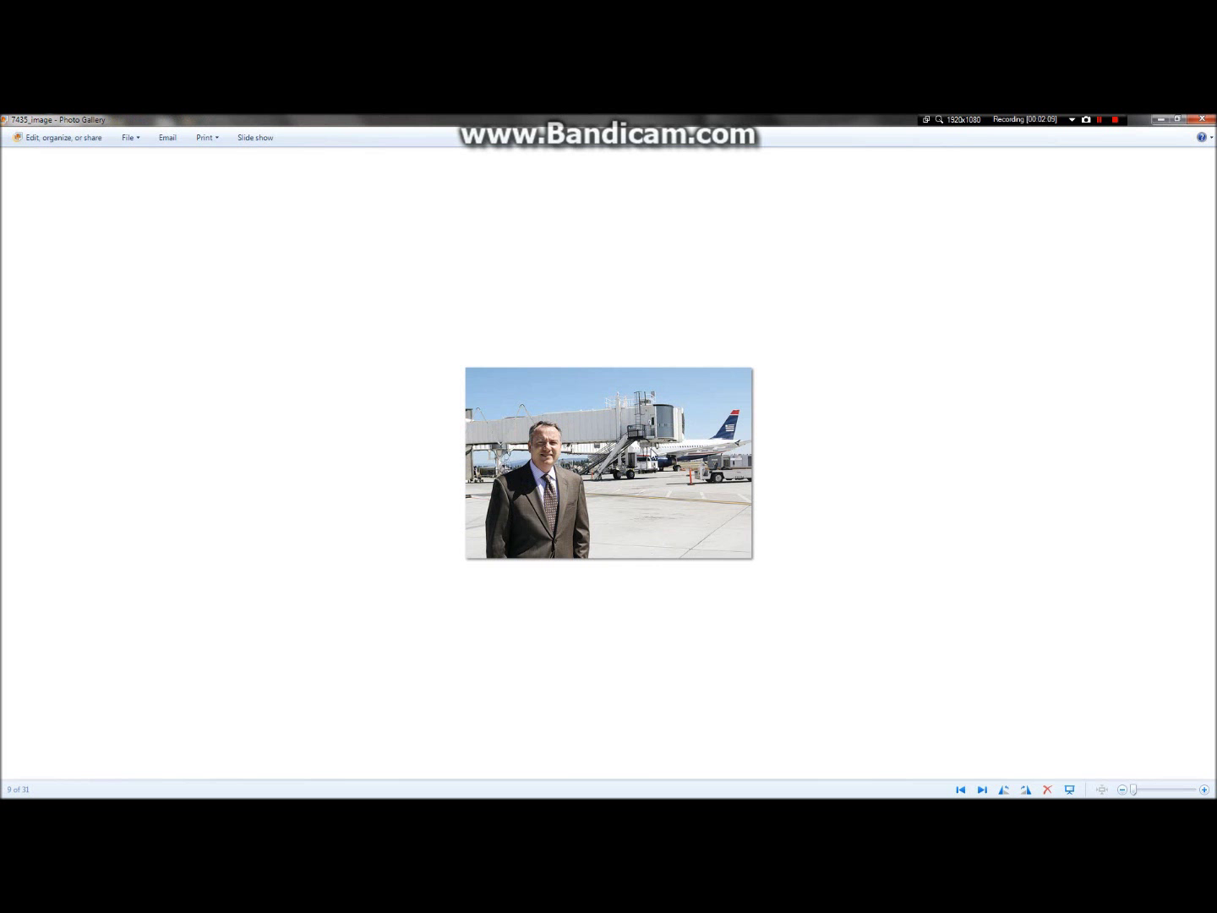
{"action": "scroll", "coordinate": [628, 435], "scroll_direction": "up", "scroll_amount": 4}
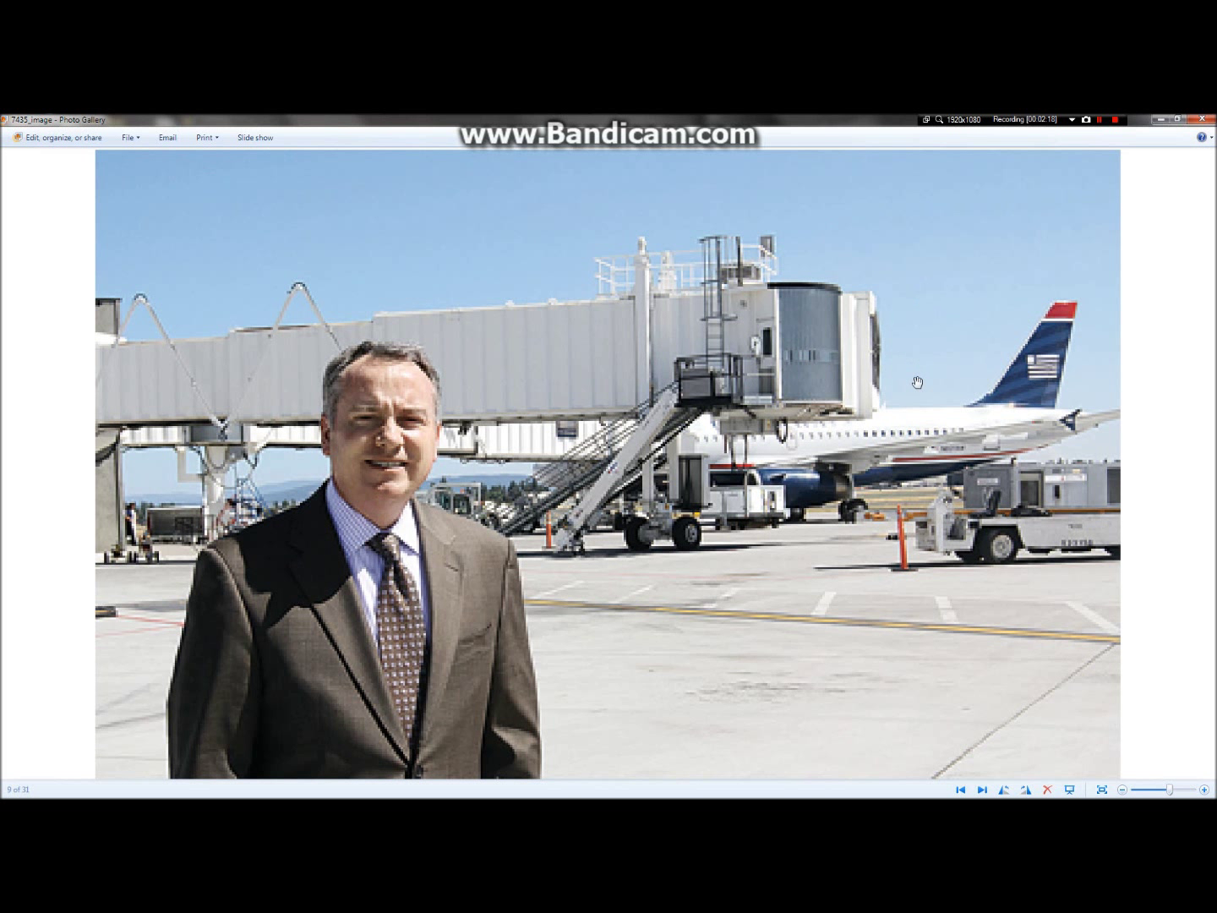
{"action": "mouse_move", "coordinate": [310, 118]}
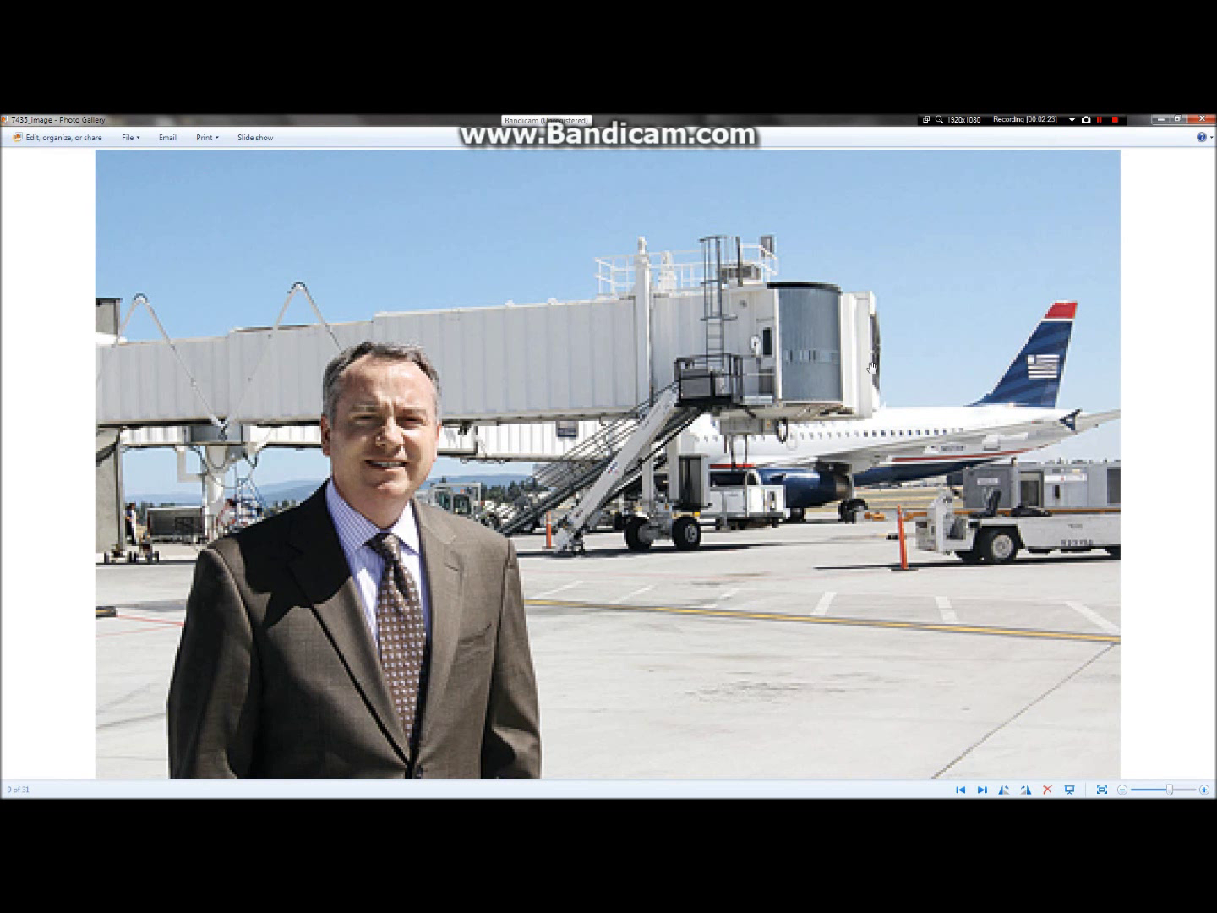
{"action": "mouse_move", "coordinate": [567, 119]}
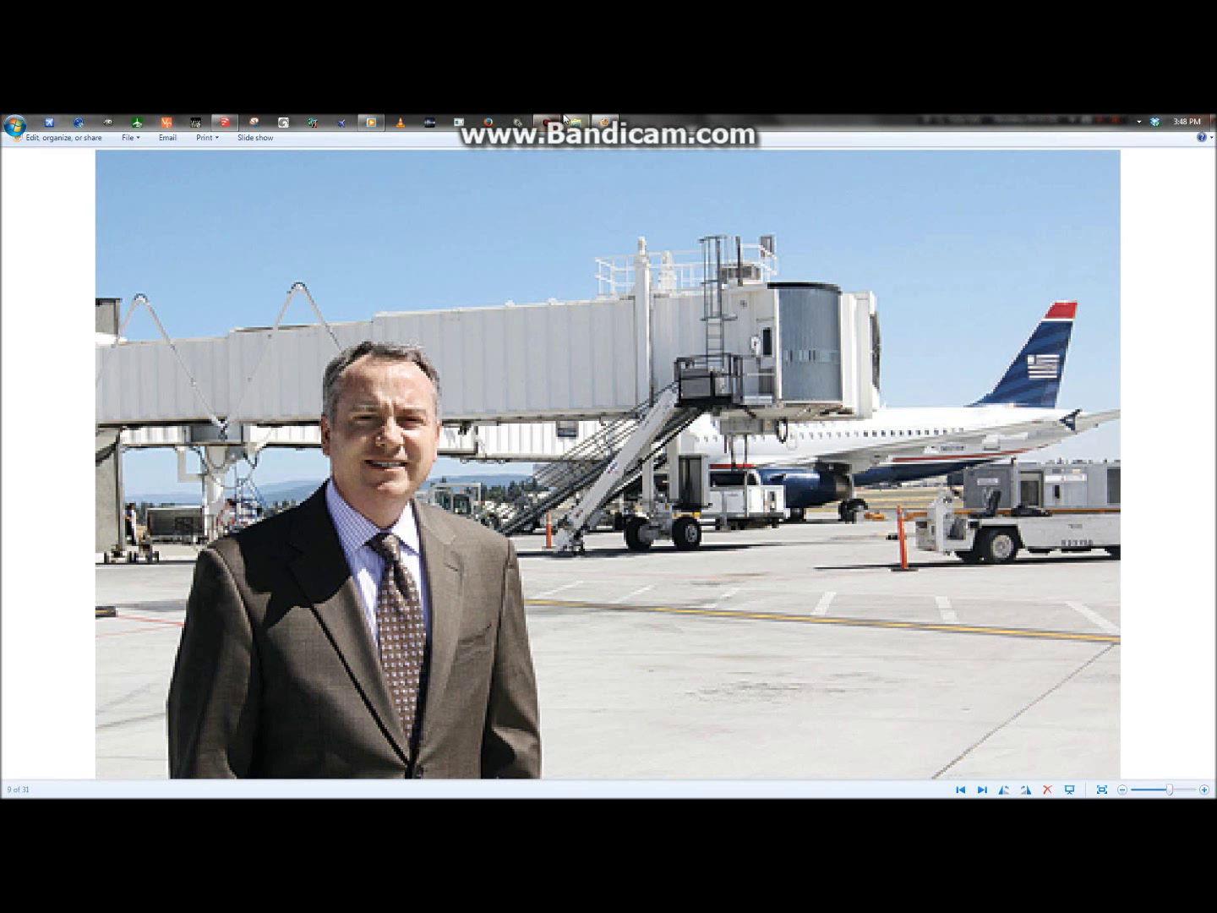
Step: Switch back to the jetway model in SketchUp and view the cab's bordered end face from the front
{"action": "left_click", "coordinate": [233, 121]}
{"action": "mouse_move", "coordinate": [786, 438]}
{"action": "middle_mouse_down"}
{"action": "mouse_move", "coordinate": [480, 430]}
{"action": "mouse_move", "coordinate": [247, 454]}
{"action": "mouse_move", "coordinate": [223, 427]}
{"action": "mouse_move", "coordinate": [302, 432]}
{"action": "mouse_move", "coordinate": [453, 574]}
{"action": "middle_mouse_up"}
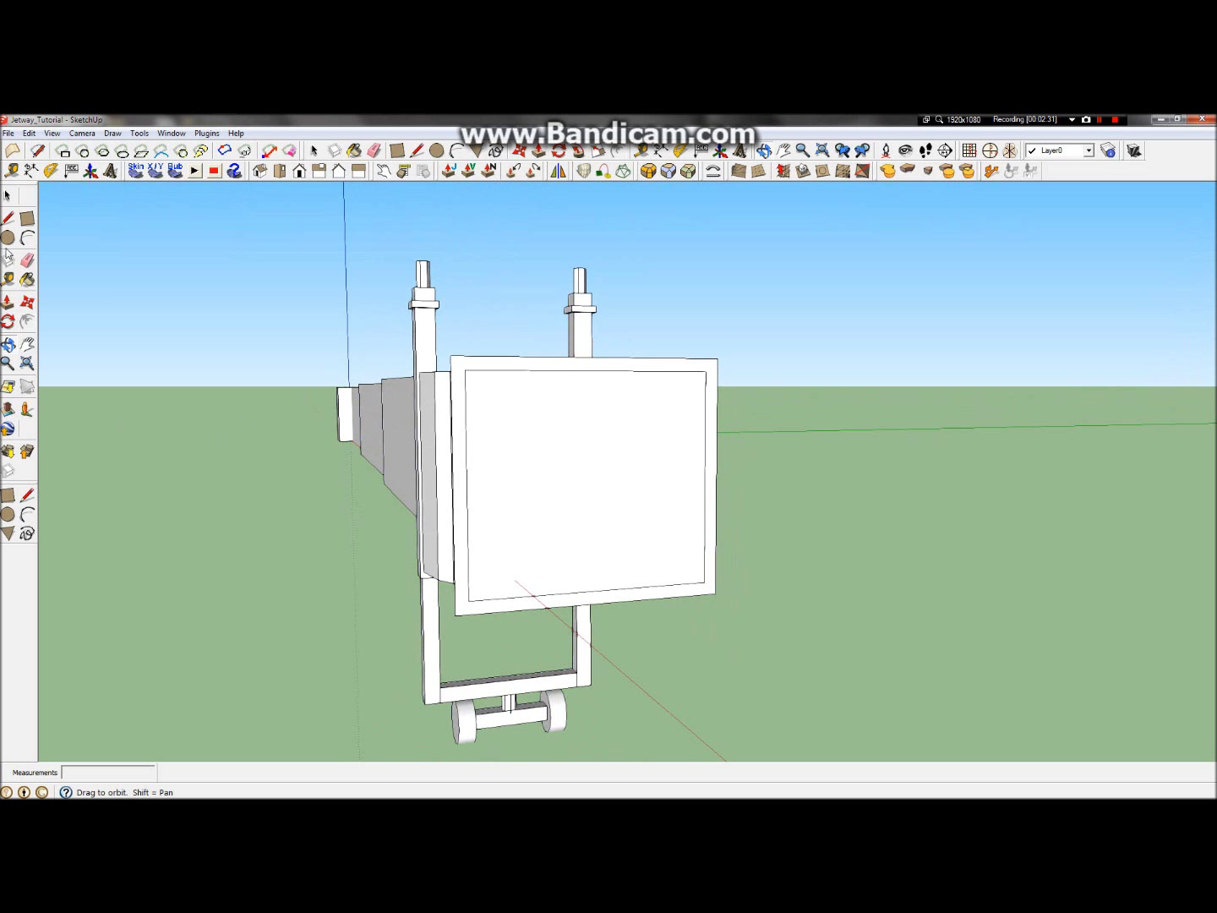
Step: Move the bottom edge of the cab end face's border up by 0.1 m
{"action": "left_click", "coordinate": [6, 195]}
{"action": "left_click", "coordinate": [590, 606]}
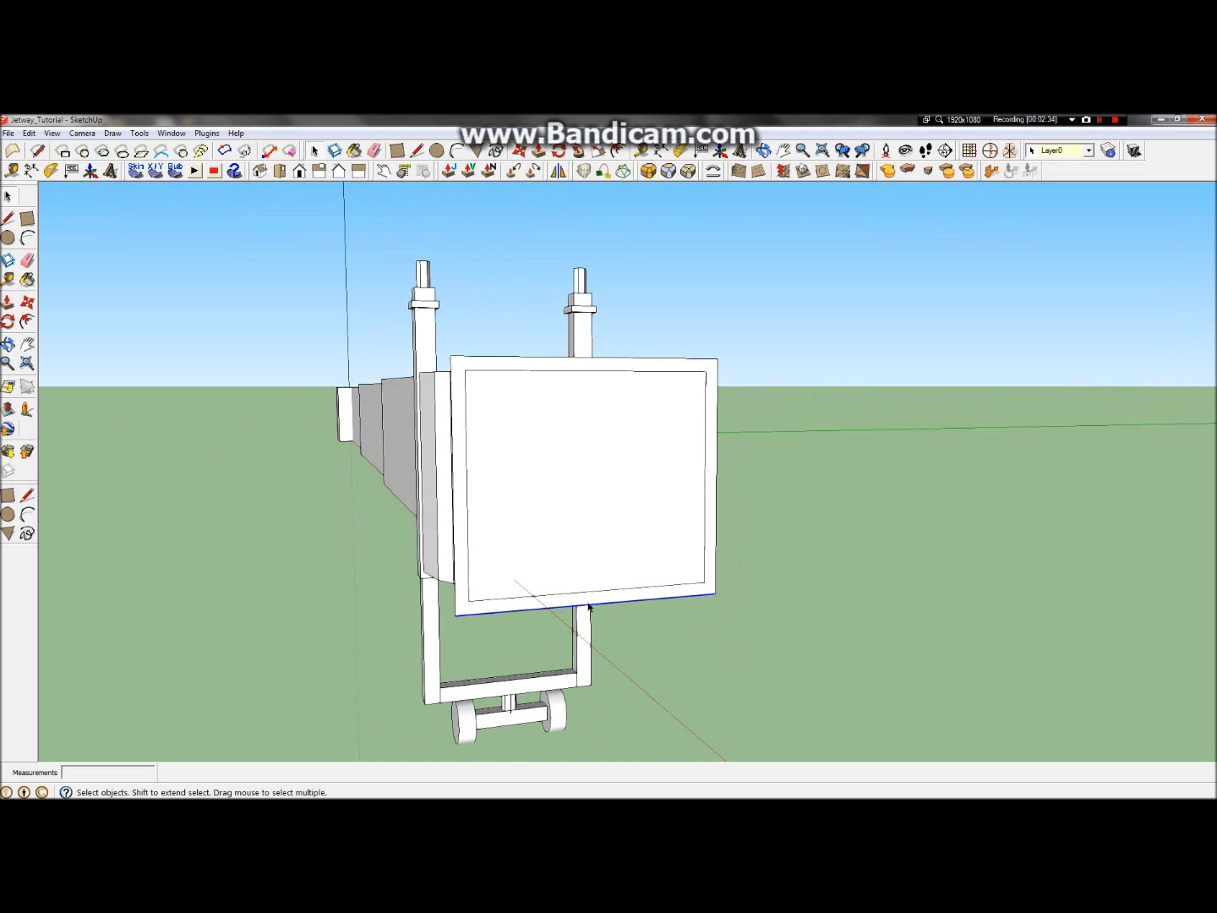
{"action": "left_click", "coordinate": [26, 320]}
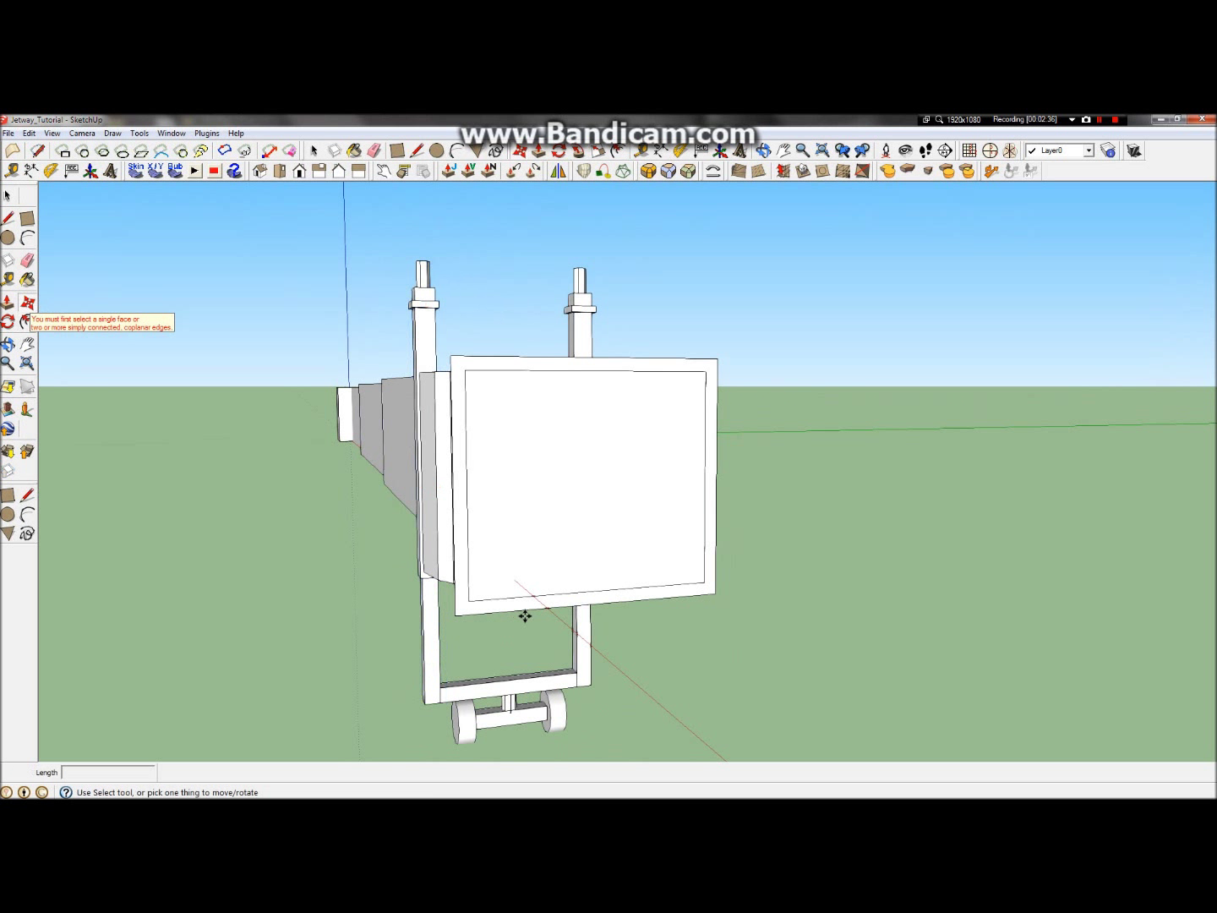
{"action": "left_click", "coordinate": [5, 197]}
{"action": "left_click", "coordinate": [538, 609]}
{"action": "left_click", "coordinate": [27, 303]}
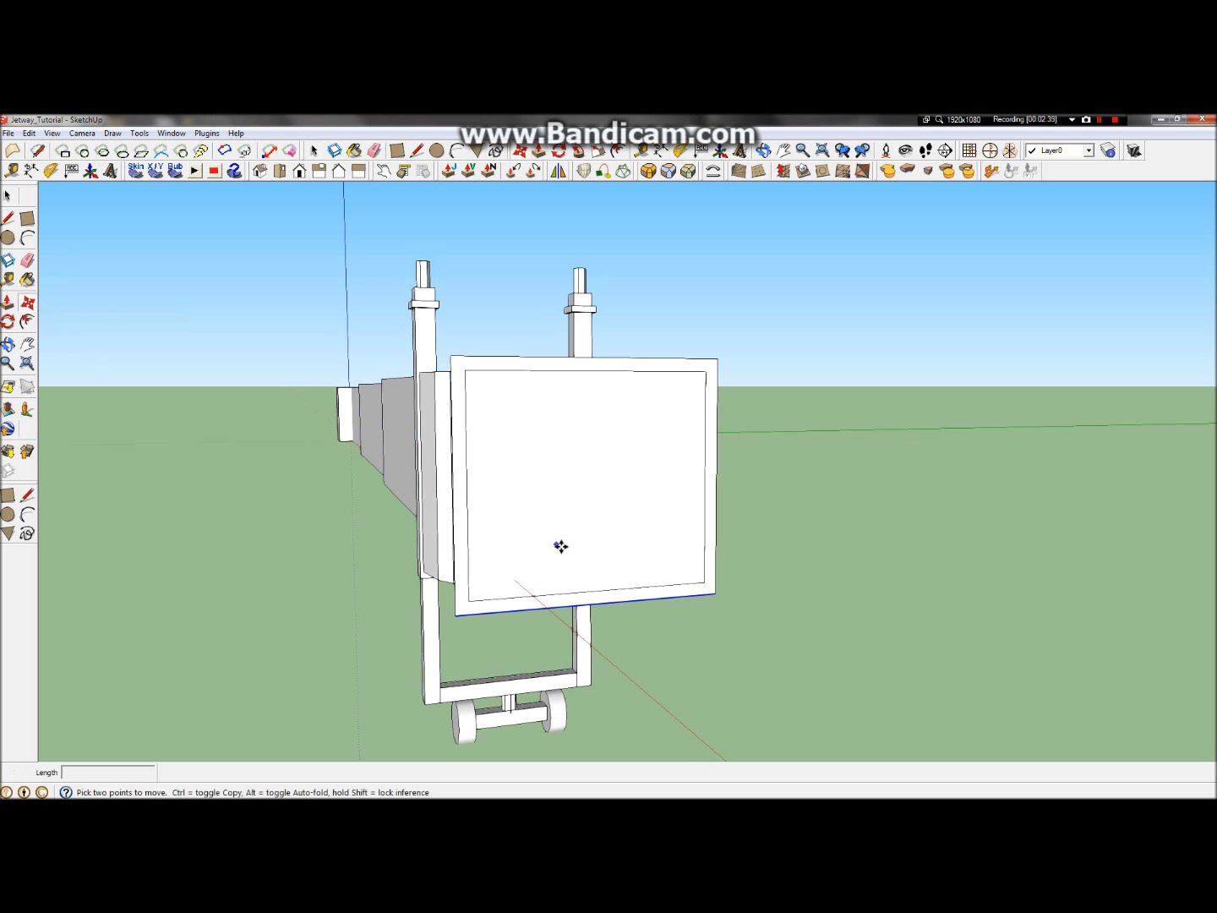
{"action": "left_click", "coordinate": [588, 604]}
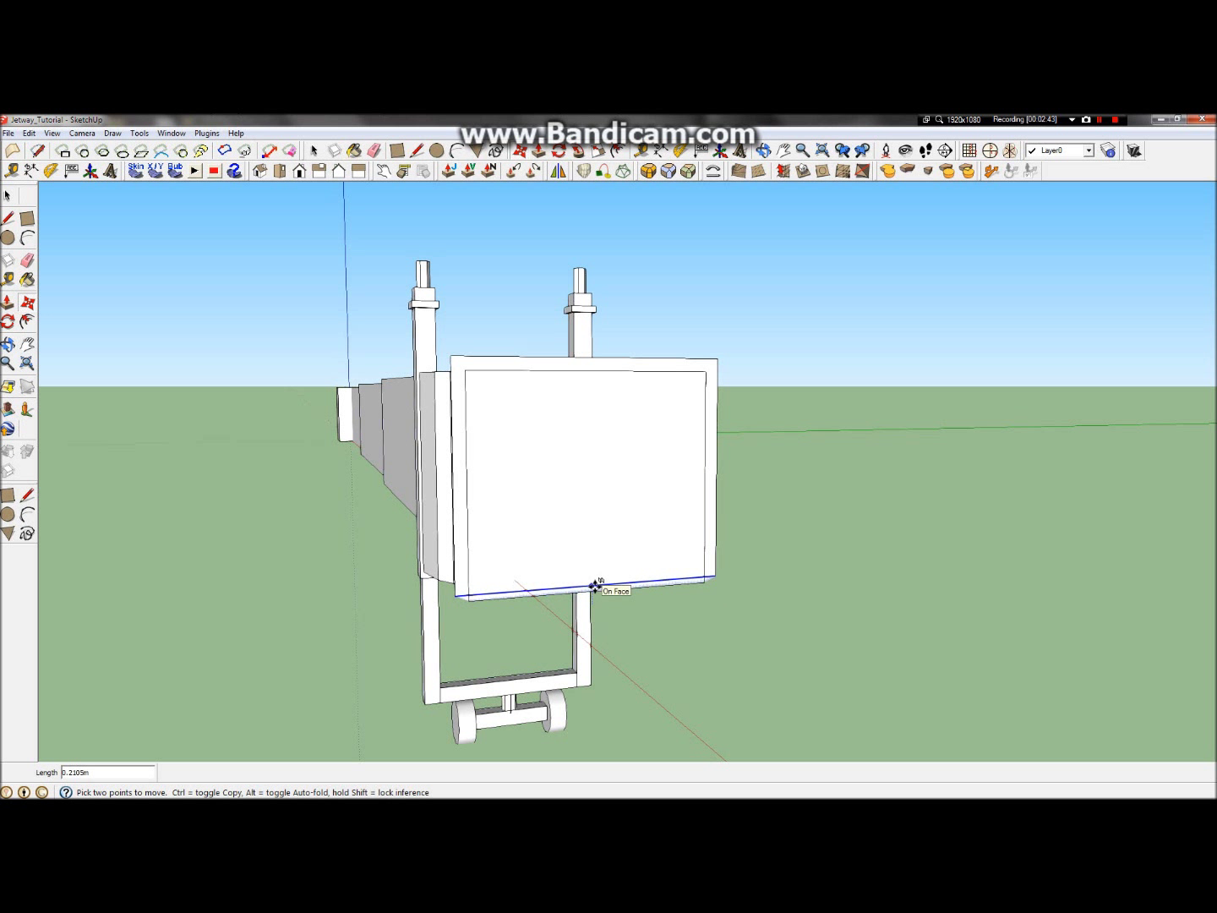
{"action": "scroll", "coordinate": [595, 594], "scroll_direction": "up", "scroll_amount": 5}
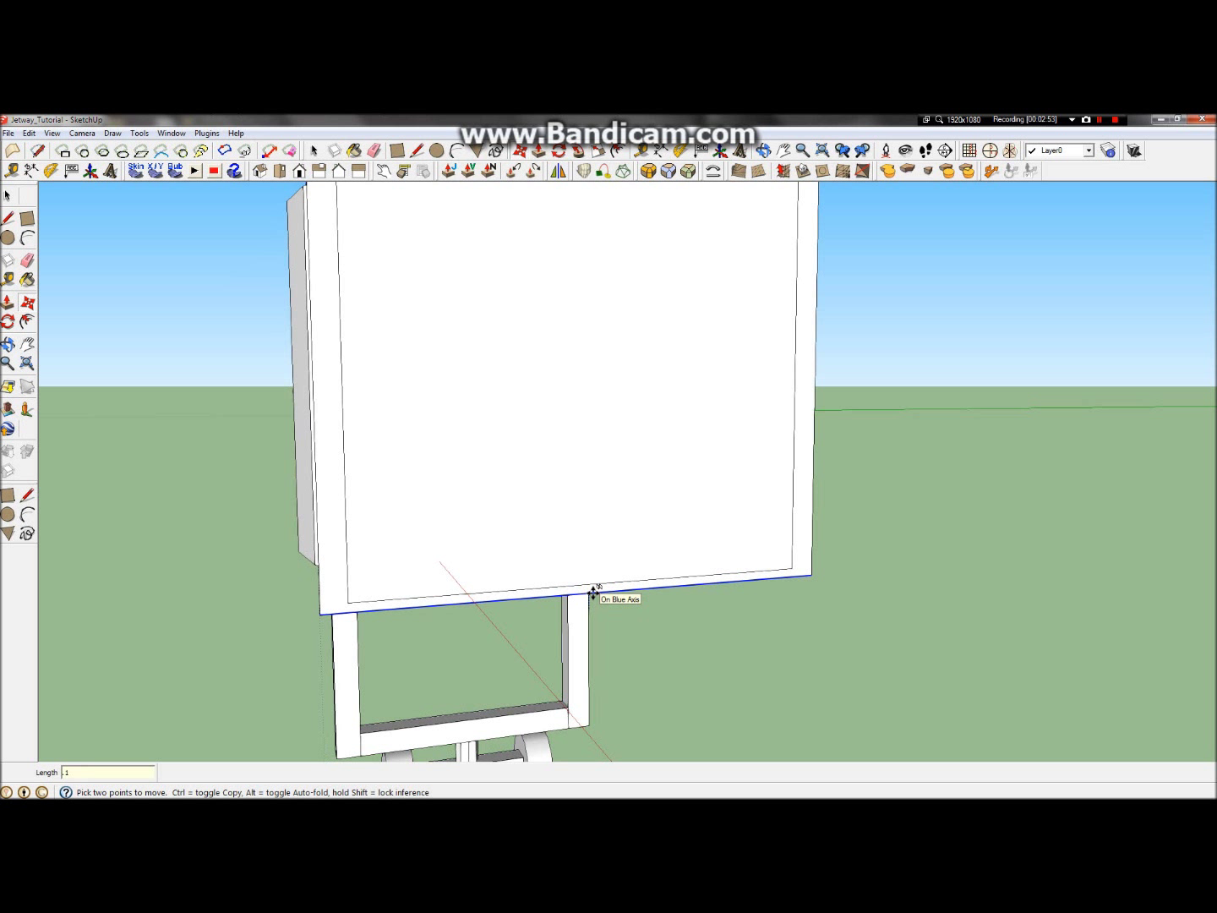
{"action": "scroll", "coordinate": [651, 589], "scroll_direction": "down", "scroll_amount": 5}
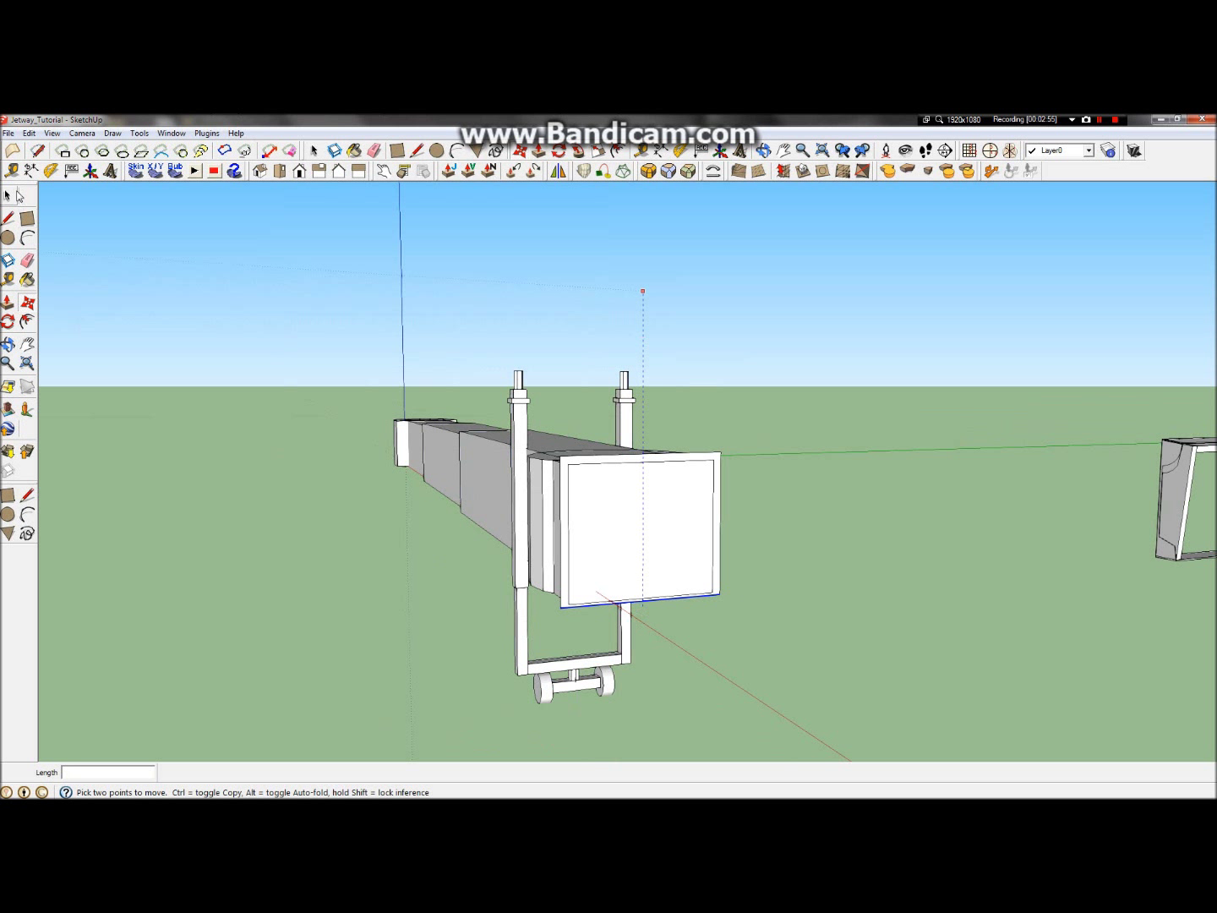
{"action": "key", "text": "space"}
{"action": "scroll", "coordinate": [558, 611], "scroll_direction": "up", "scroll_amount": 4}
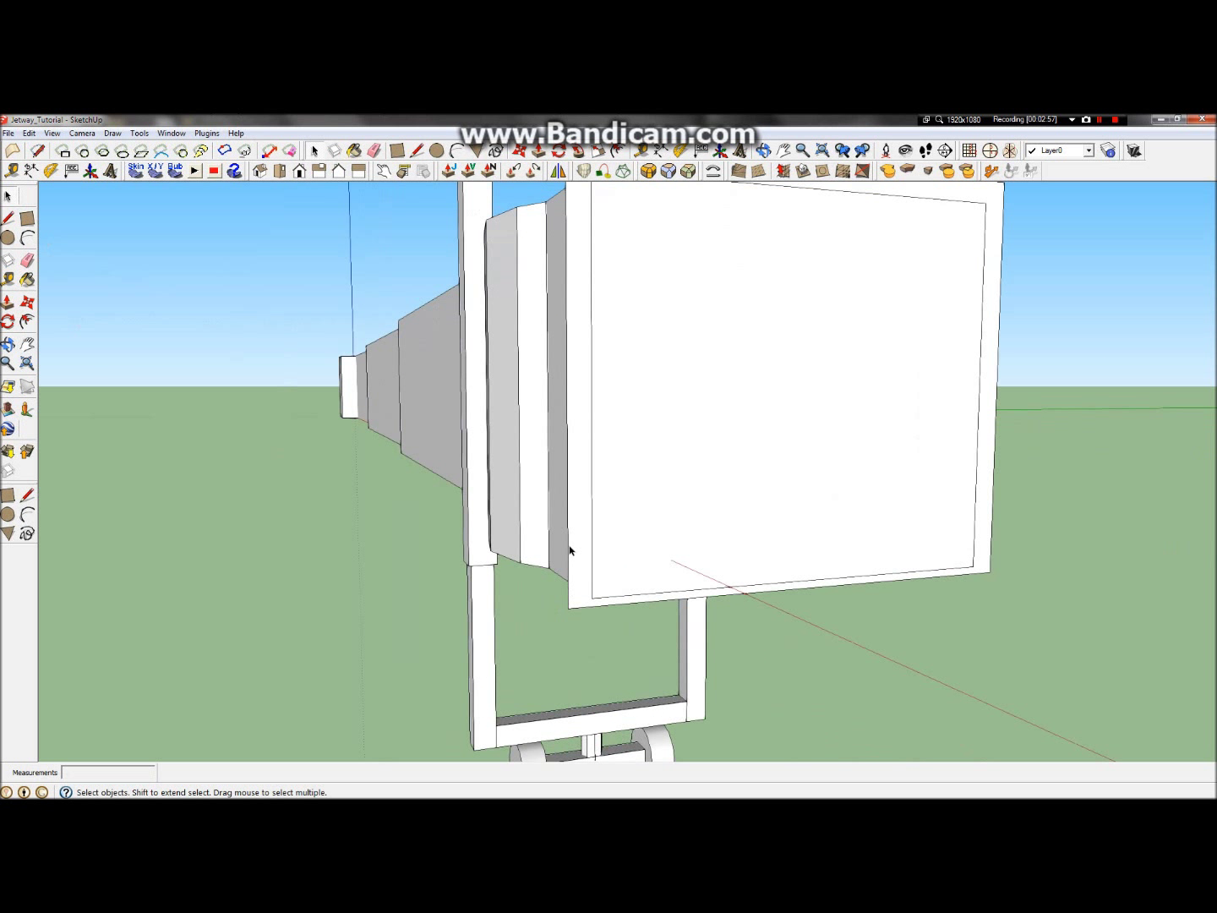
Step: Push/Pull the border face outward about 2.23 m to form a hollow hood at the cab end
{"action": "left_click", "coordinate": [9, 301]}
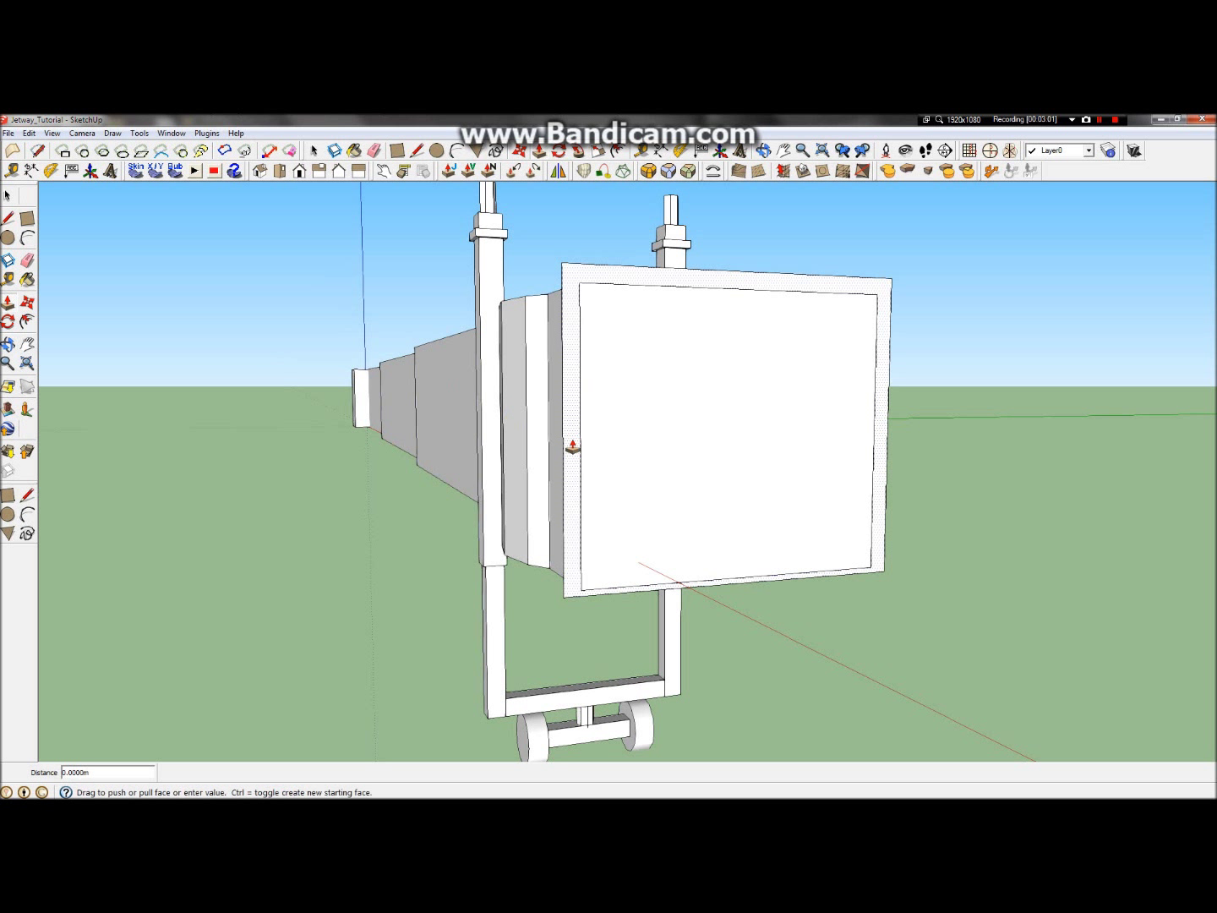
{"action": "left_click", "coordinate": [572, 446]}
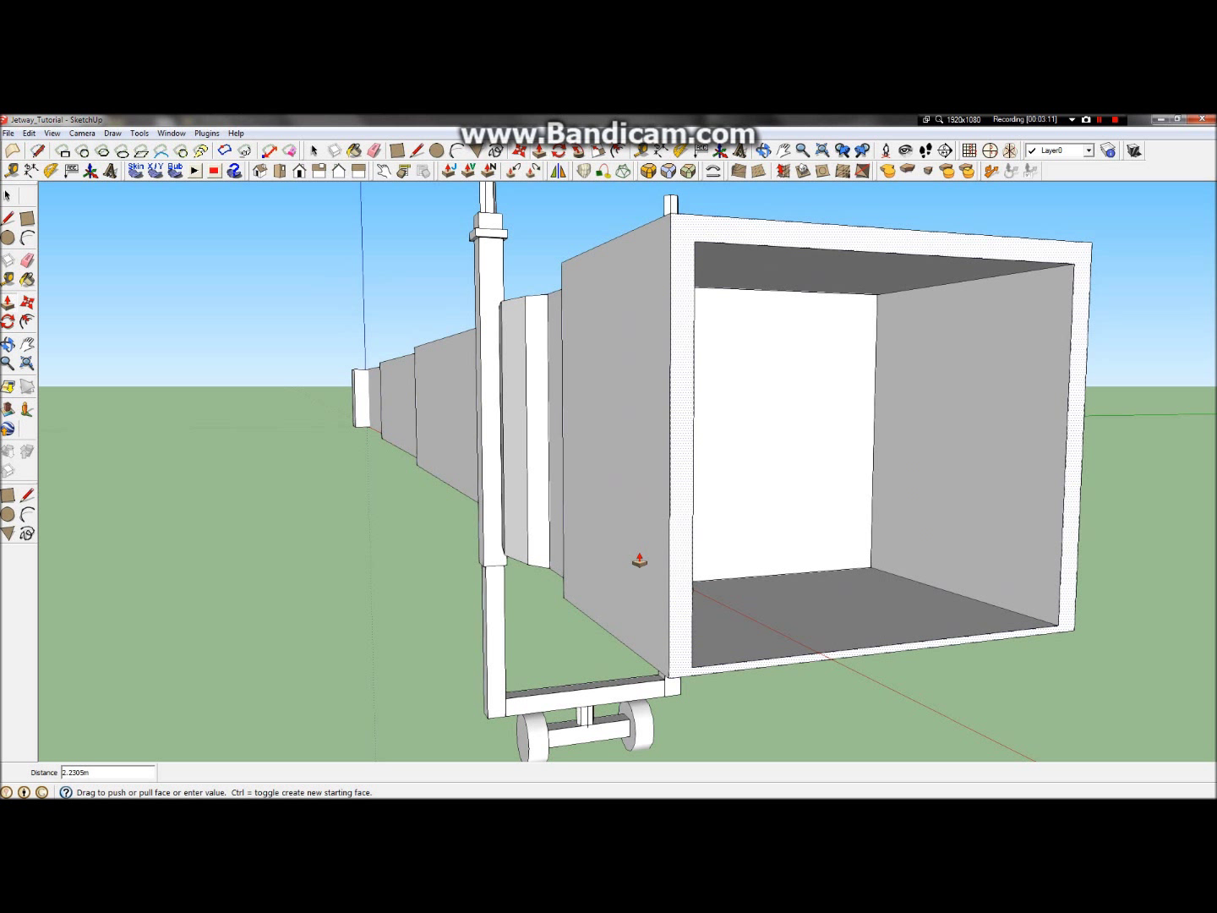
{"action": "left_click", "coordinate": [639, 559]}
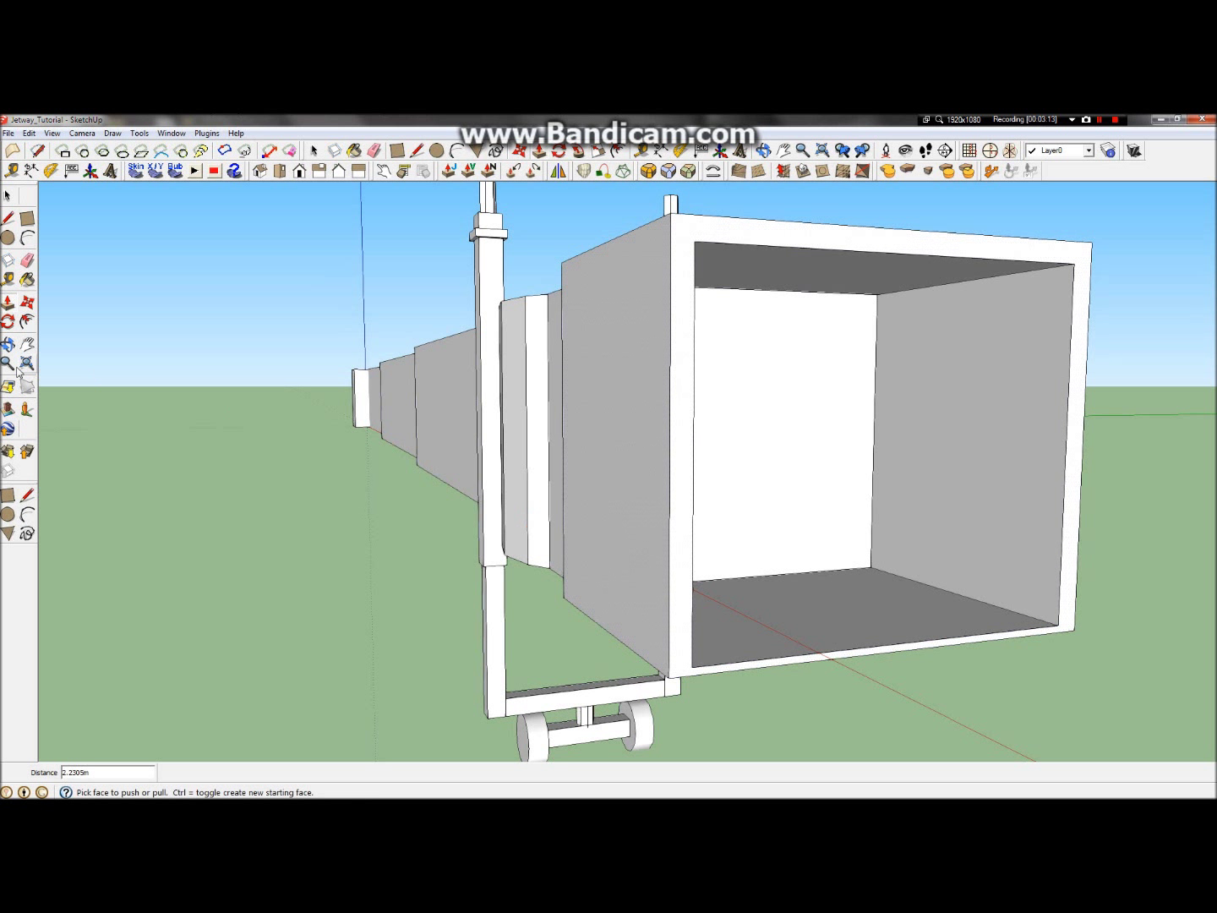
Step: Examine the side outline of the separate finished hood piece and compare it with the side of the extruded hood
{"action": "left_click", "coordinate": [7, 343]}
{"action": "left_click_drag", "start_coordinate": [591, 389], "coordinate": [849, 486]}
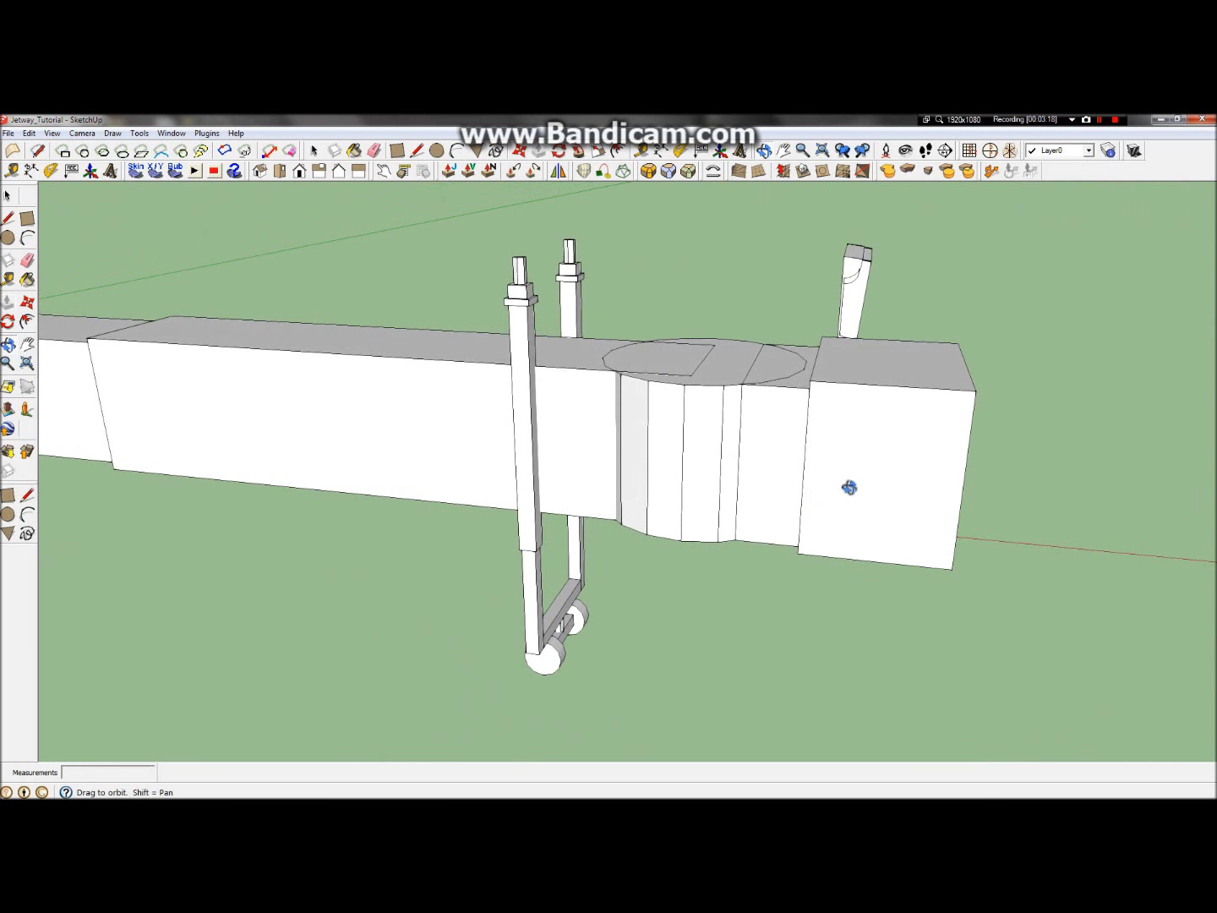
{"action": "scroll", "coordinate": [957, 418], "scroll_direction": "up", "scroll_amount": 1}
{"action": "left_click_drag", "start_coordinate": [891, 266], "coordinate": [826, 153]}
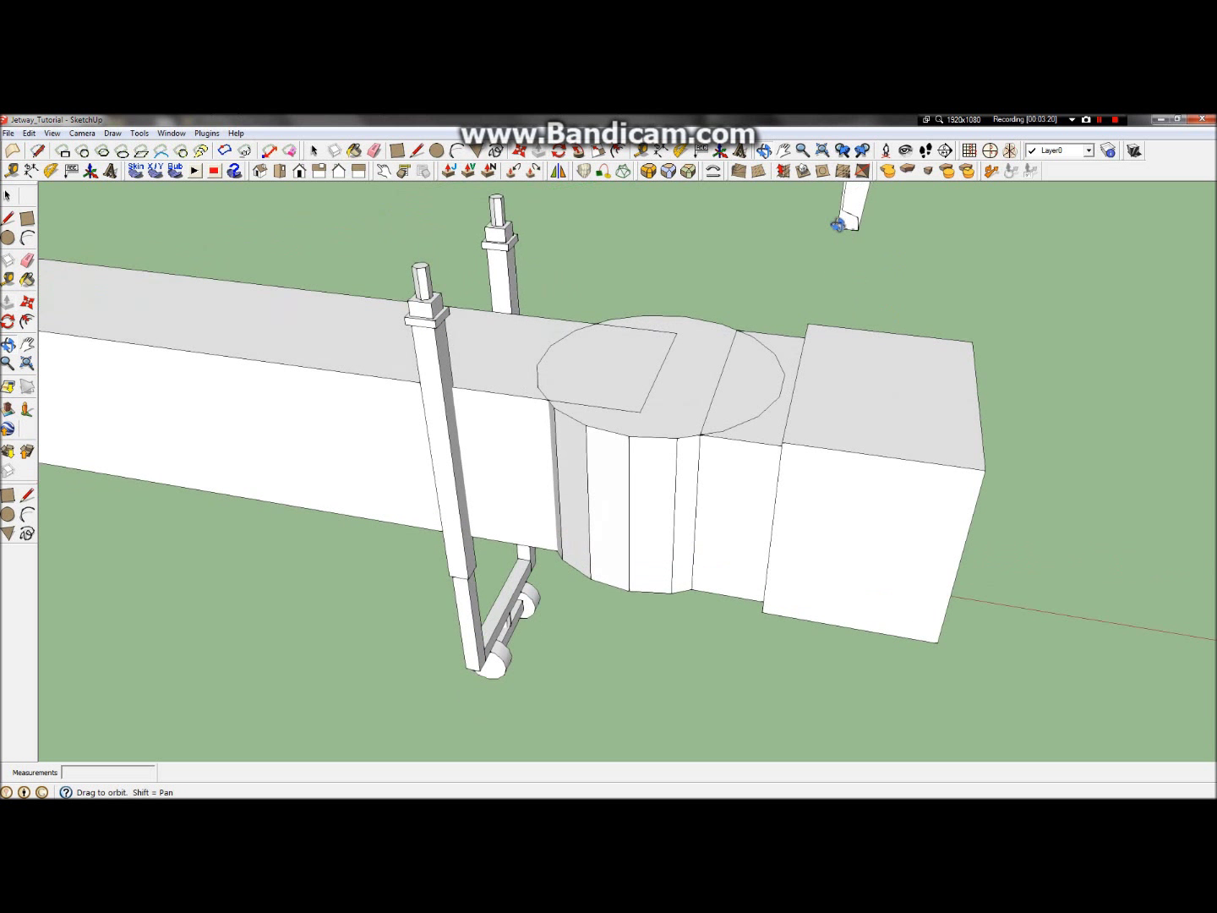
{"action": "scroll", "coordinate": [826, 154], "scroll_direction": "up", "scroll_amount": 2}
{"action": "left_click_drag", "start_coordinate": [870, 347], "coordinate": [887, 202]}
{"action": "scroll", "coordinate": [854, 346], "scroll_direction": "up", "scroll_amount": 3}
{"action": "scroll", "coordinate": [856, 384], "scroll_direction": "up", "scroll_amount": 2}
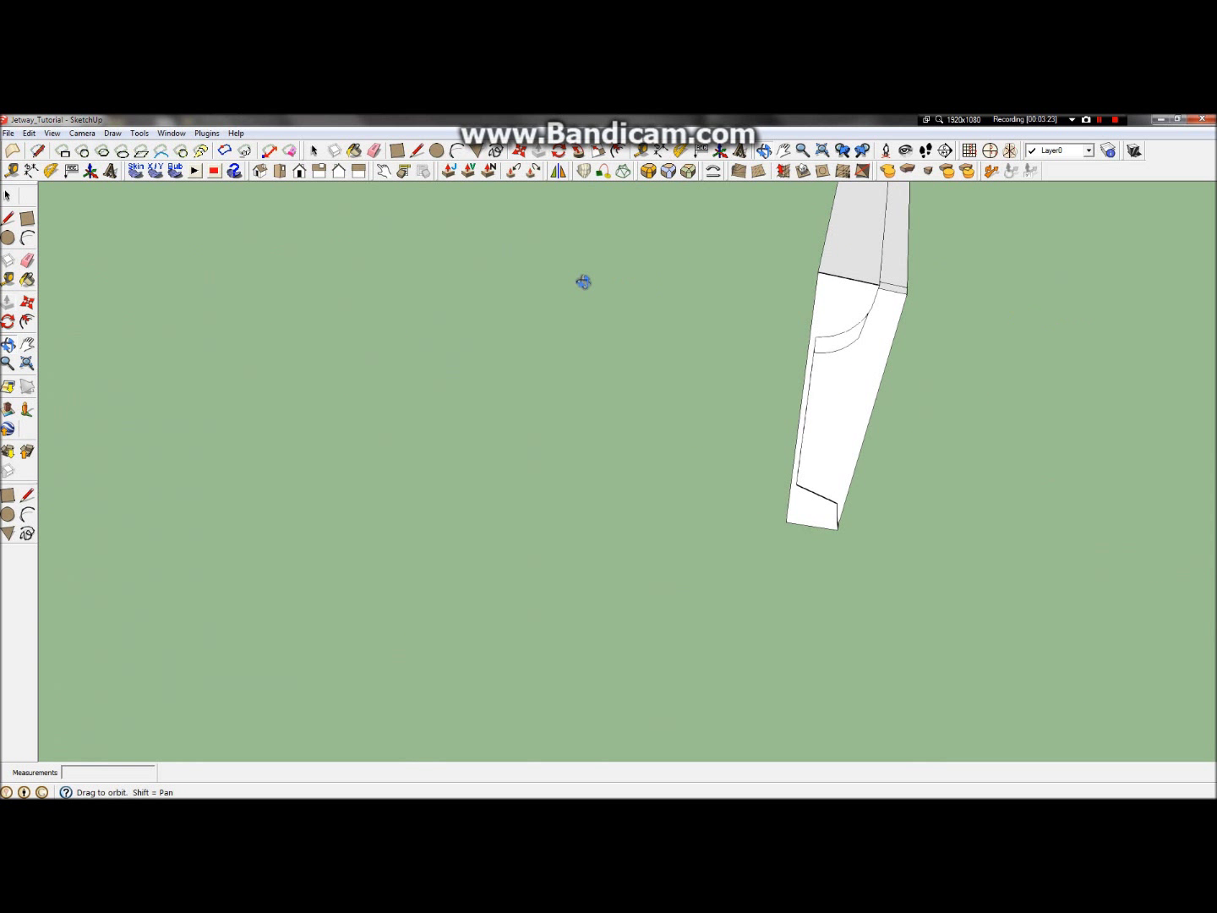
{"action": "left_click_drag", "start_coordinate": [805, 514], "coordinate": [600, 594]}
{"action": "scroll", "coordinate": [606, 541], "scroll_direction": "down", "scroll_amount": 5}
{"action": "left_click_drag", "start_coordinate": [537, 632], "coordinate": [562, 622]}
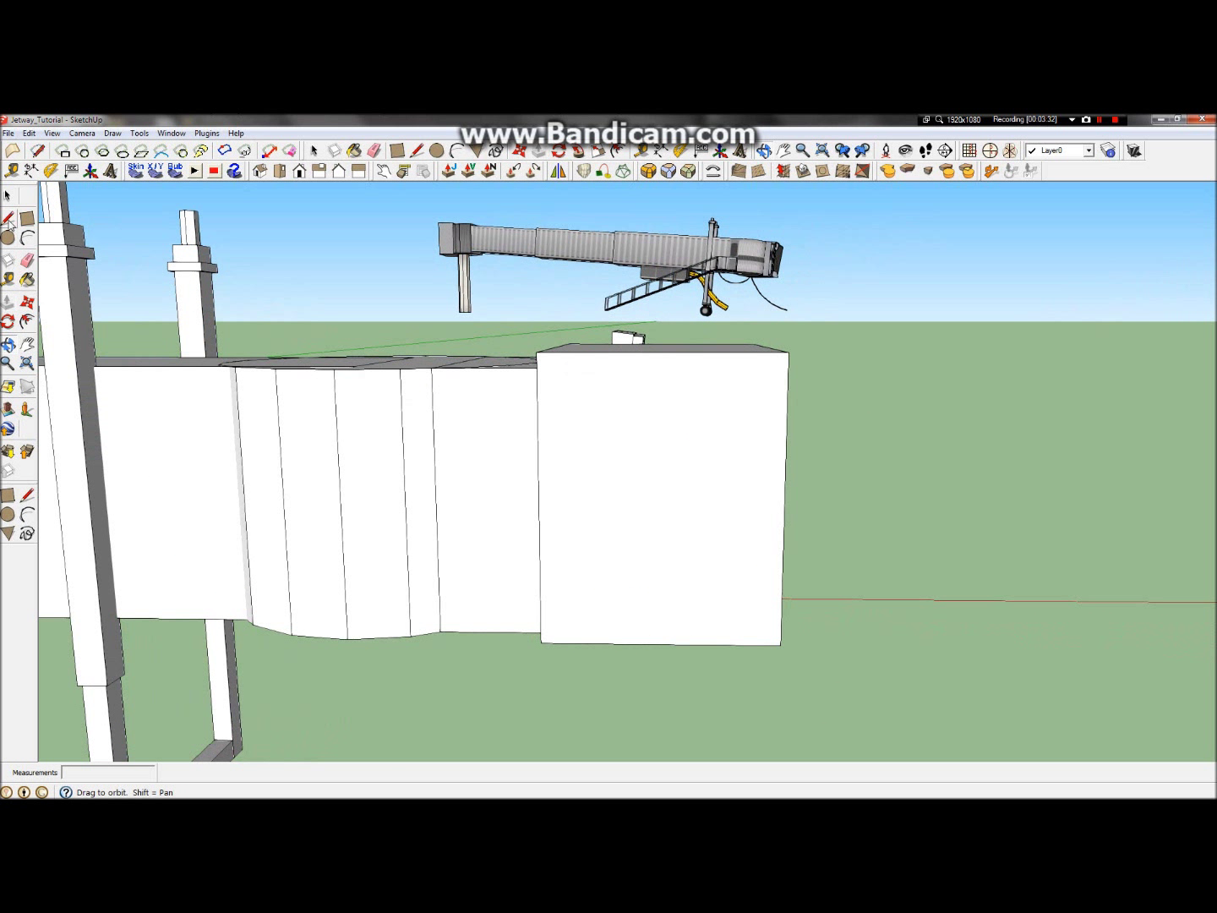
Step: On the hood's side face, draw a 0.8 m line along the top edge from the tunnel-side corner and a slanted line about 0.65 m down
{"action": "left_click", "coordinate": [9, 218]}
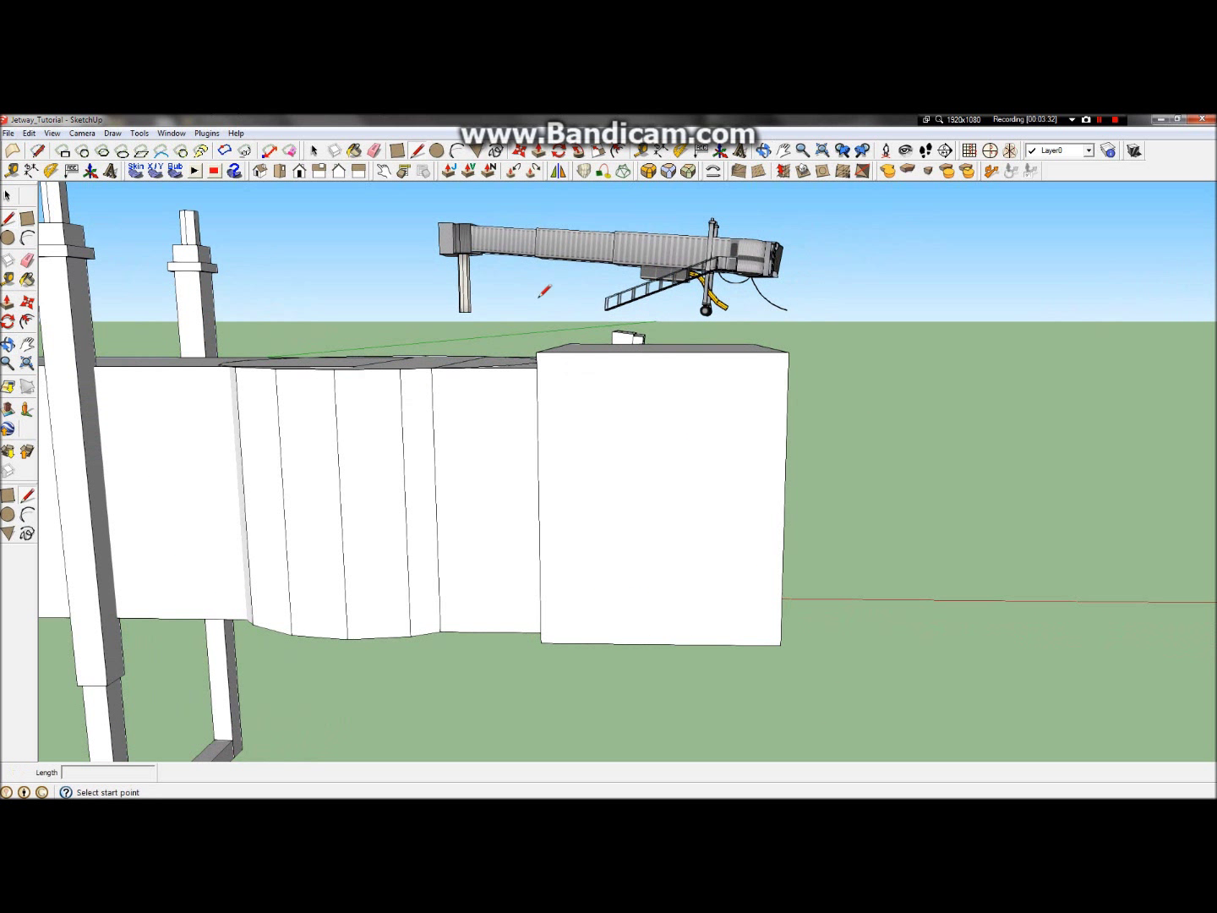
{"action": "left_click", "coordinate": [537, 351]}
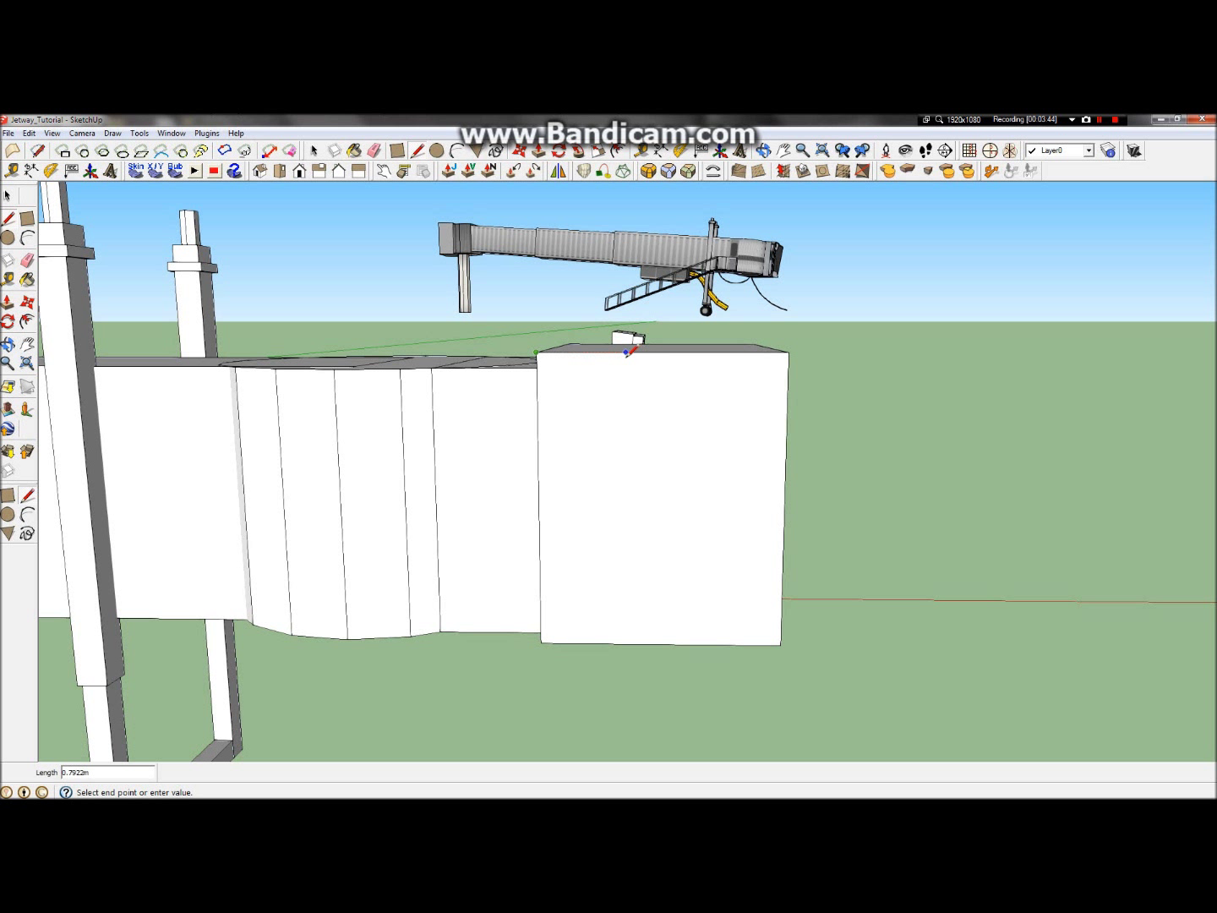
{"action": "type", "text": ".8"}
{"action": "key", "text": "Return"}
{"action": "left_click", "coordinate": [625, 351]}
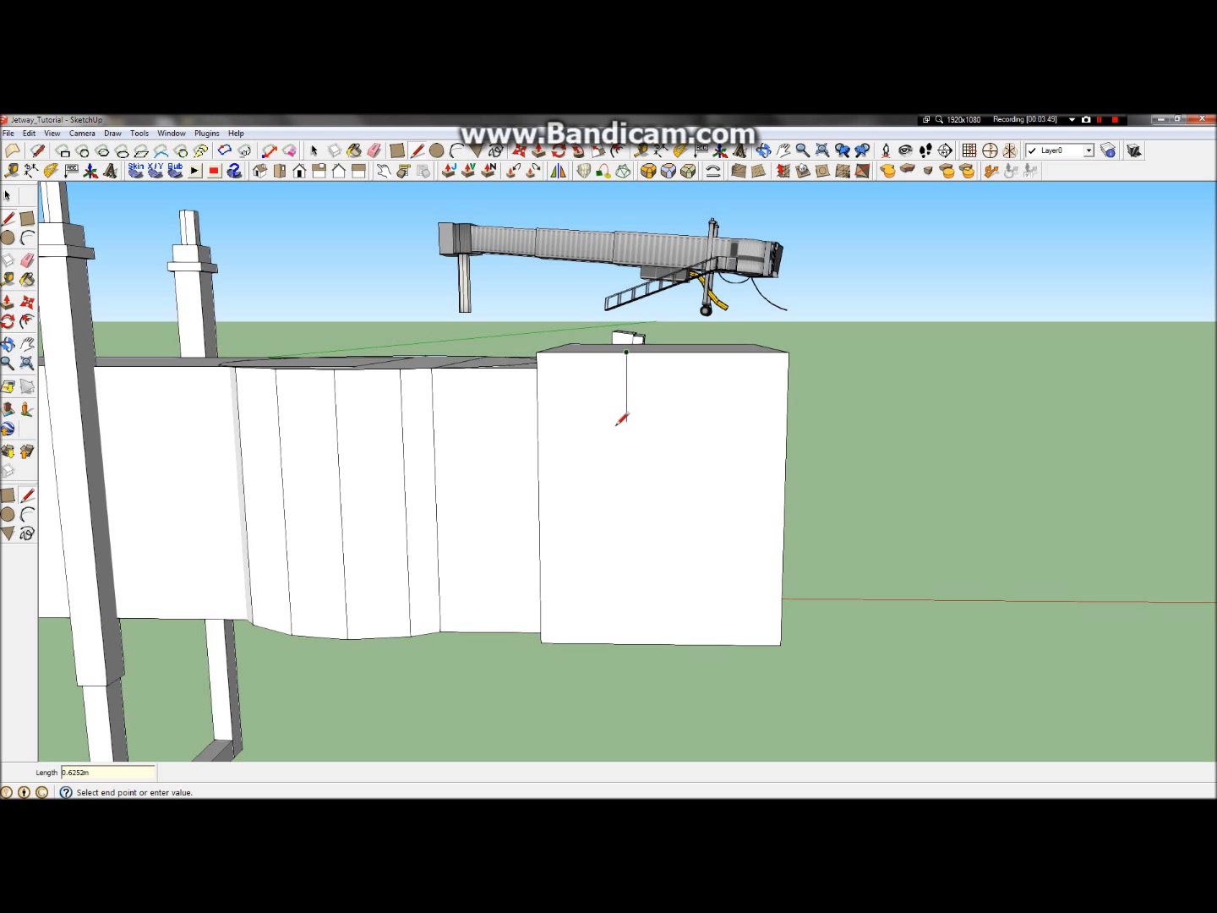
{"action": "scroll", "coordinate": [643, 434], "scroll_direction": "up", "scroll_amount": 2}
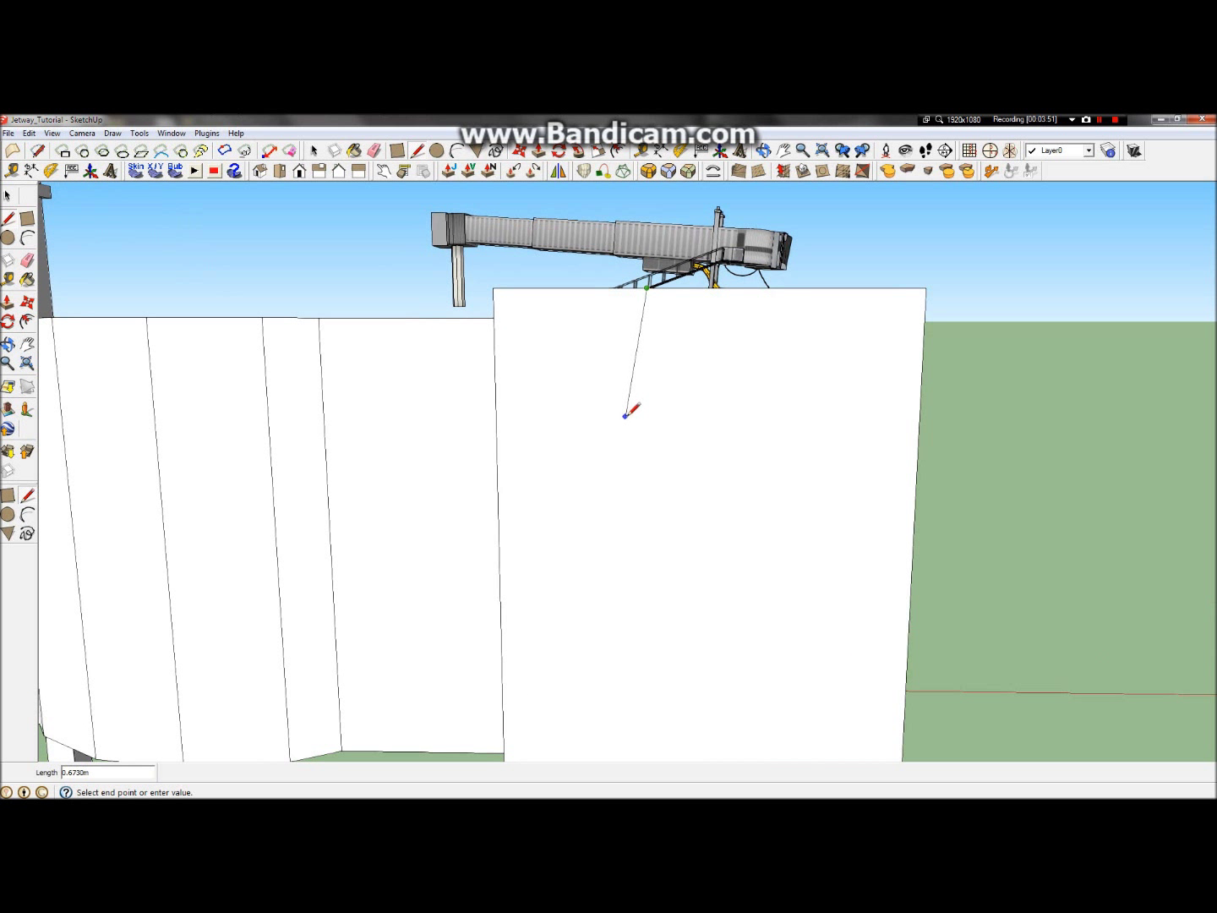
{"action": "scroll", "coordinate": [616, 424], "scroll_direction": "up", "scroll_amount": 2}
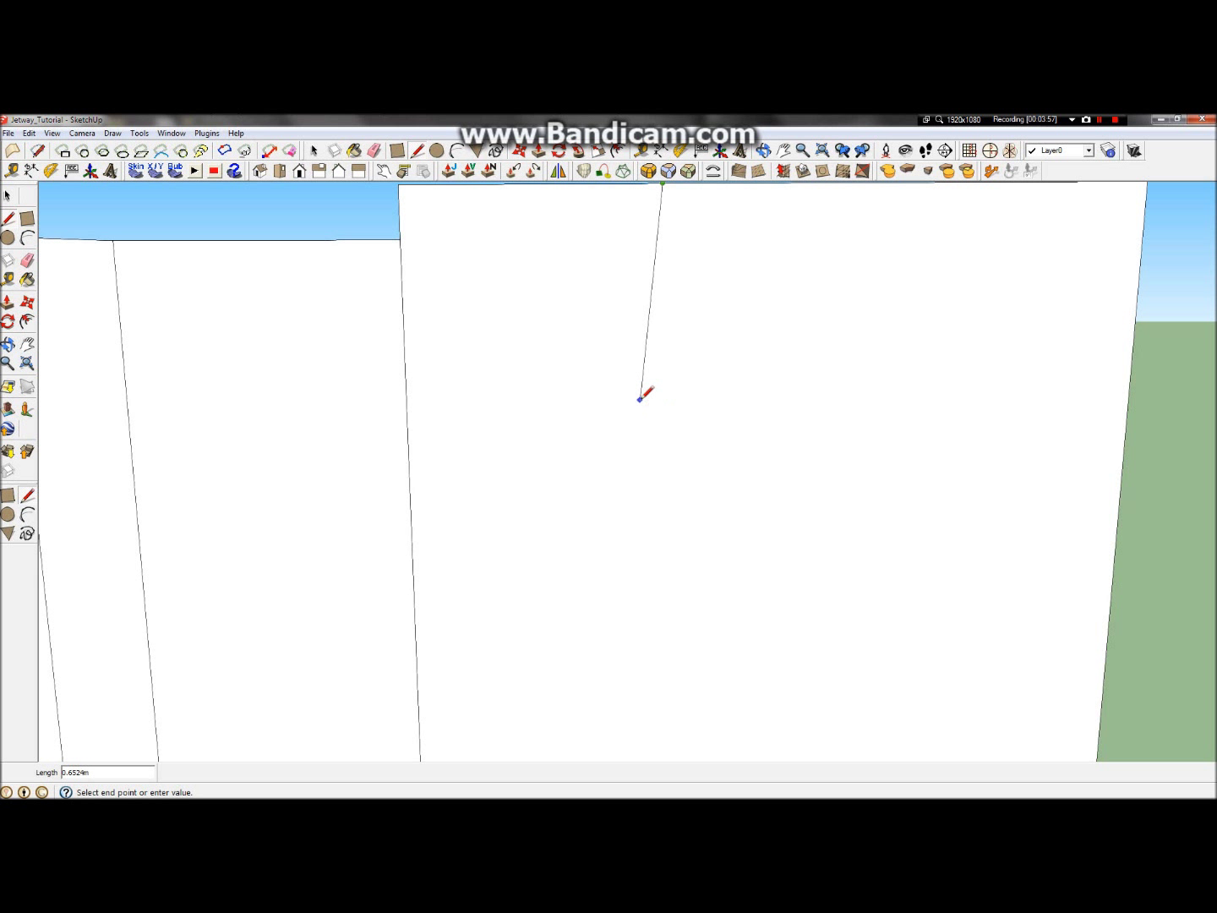
{"action": "scroll", "coordinate": [641, 398], "scroll_direction": "down", "scroll_amount": 5}
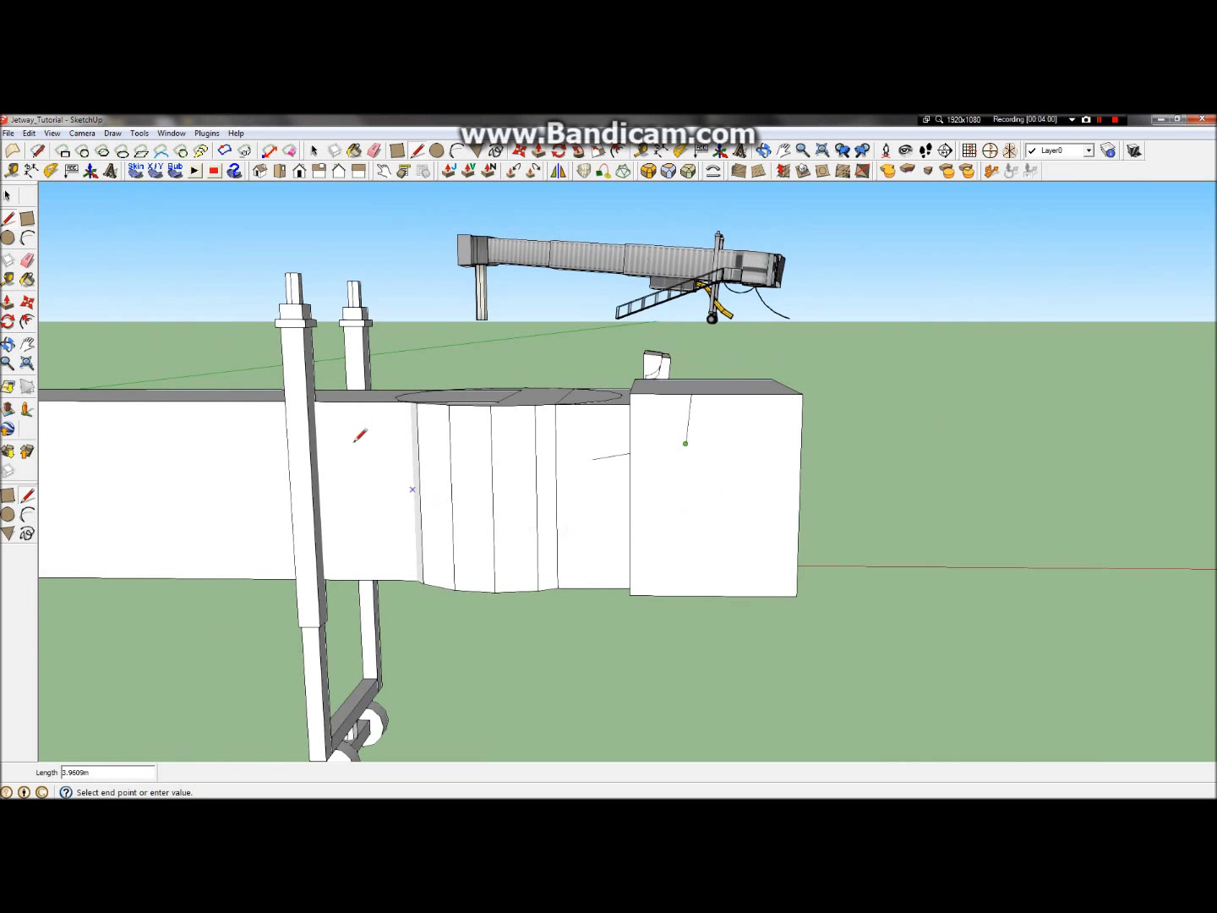
{"action": "key", "text": "Escape"}
Step: Outline the lower tunnel-side corner of the hood's side with a sloping line, a diagonal about 0.17 m and a vertical about 0.36 m to the bottom edge
{"action": "left_click", "coordinate": [629, 594]}
{"action": "key", "text": "Escape"}
{"action": "left_click", "coordinate": [631, 551]}
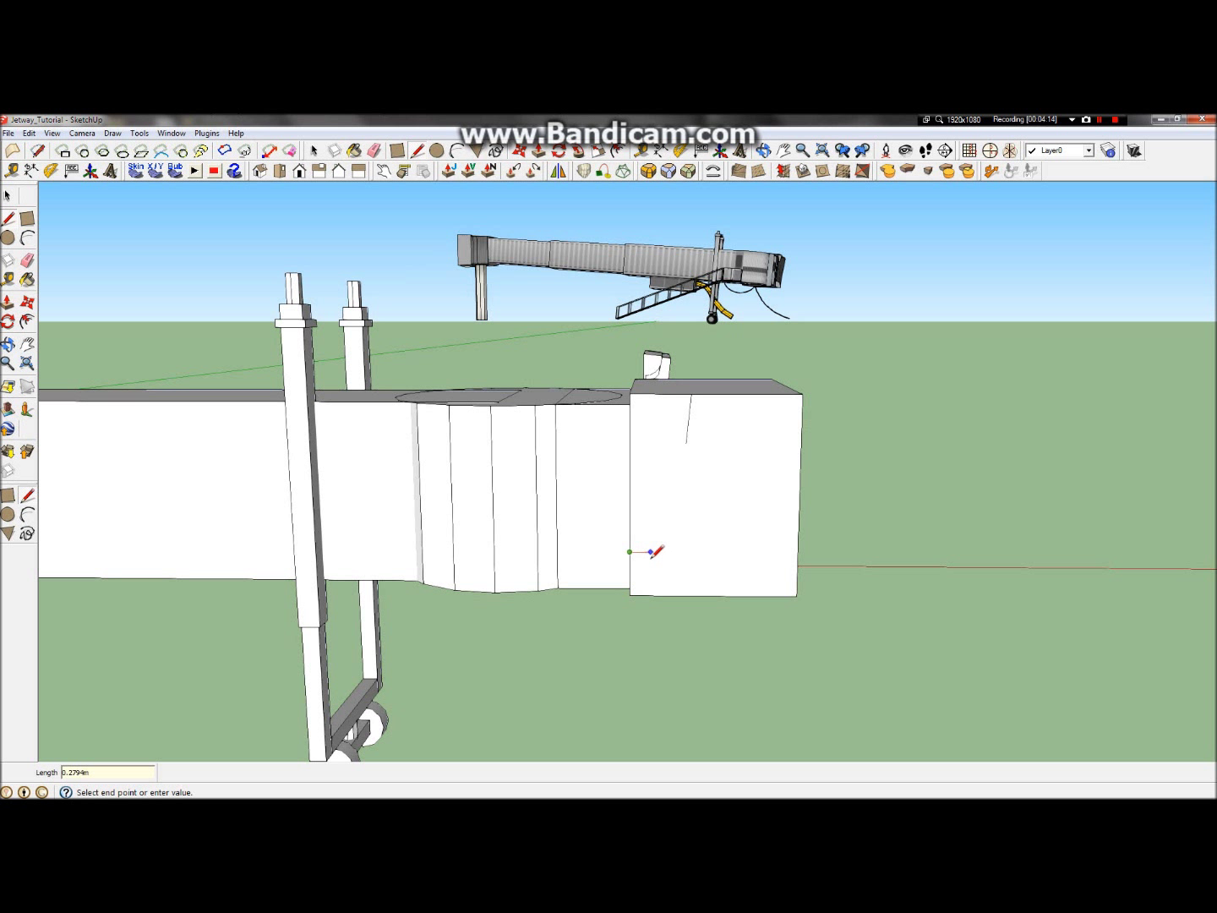
{"action": "scroll", "coordinate": [688, 548], "scroll_direction": "up", "scroll_amount": 2}
{"action": "scroll", "coordinate": [668, 566], "scroll_direction": "up", "scroll_amount": 2}
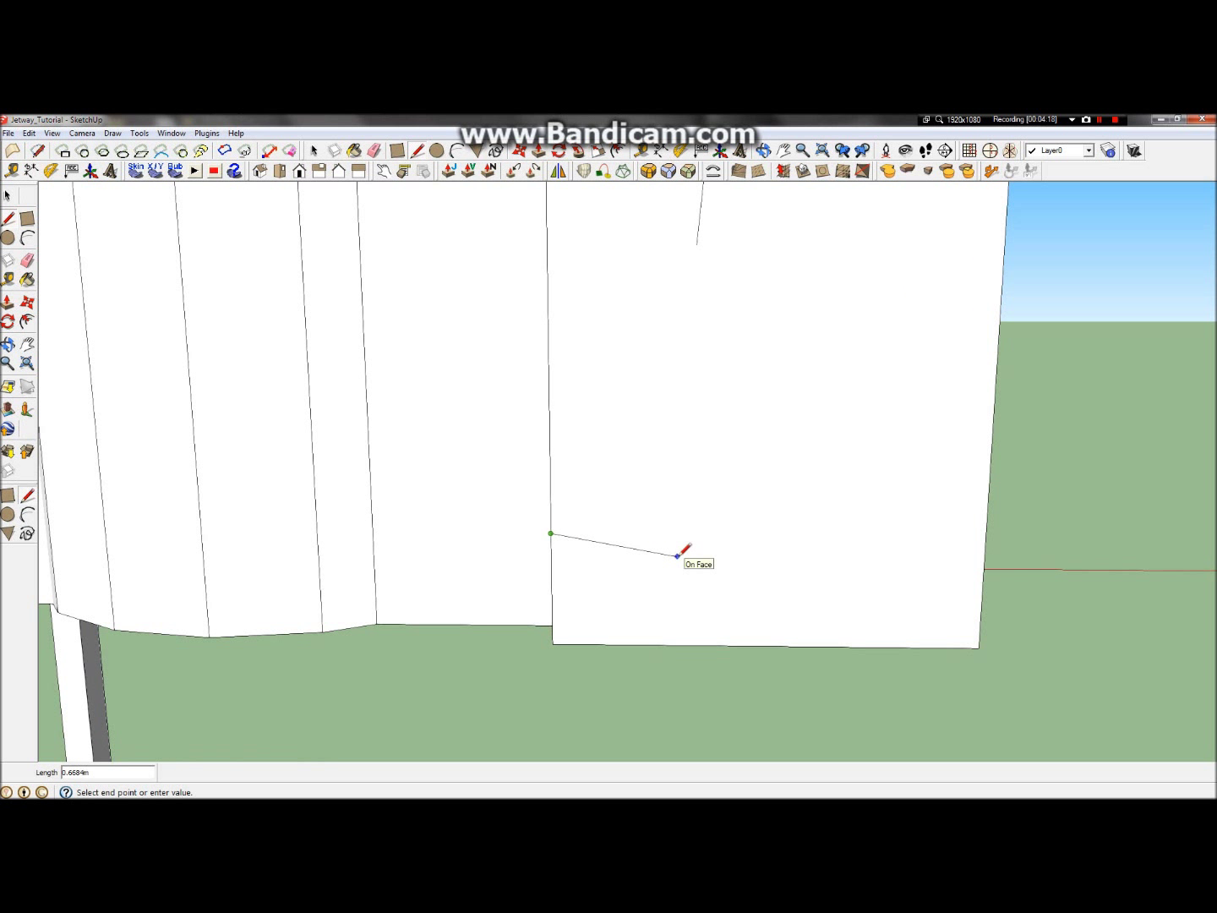
{"action": "left_click", "coordinate": [690, 556]}
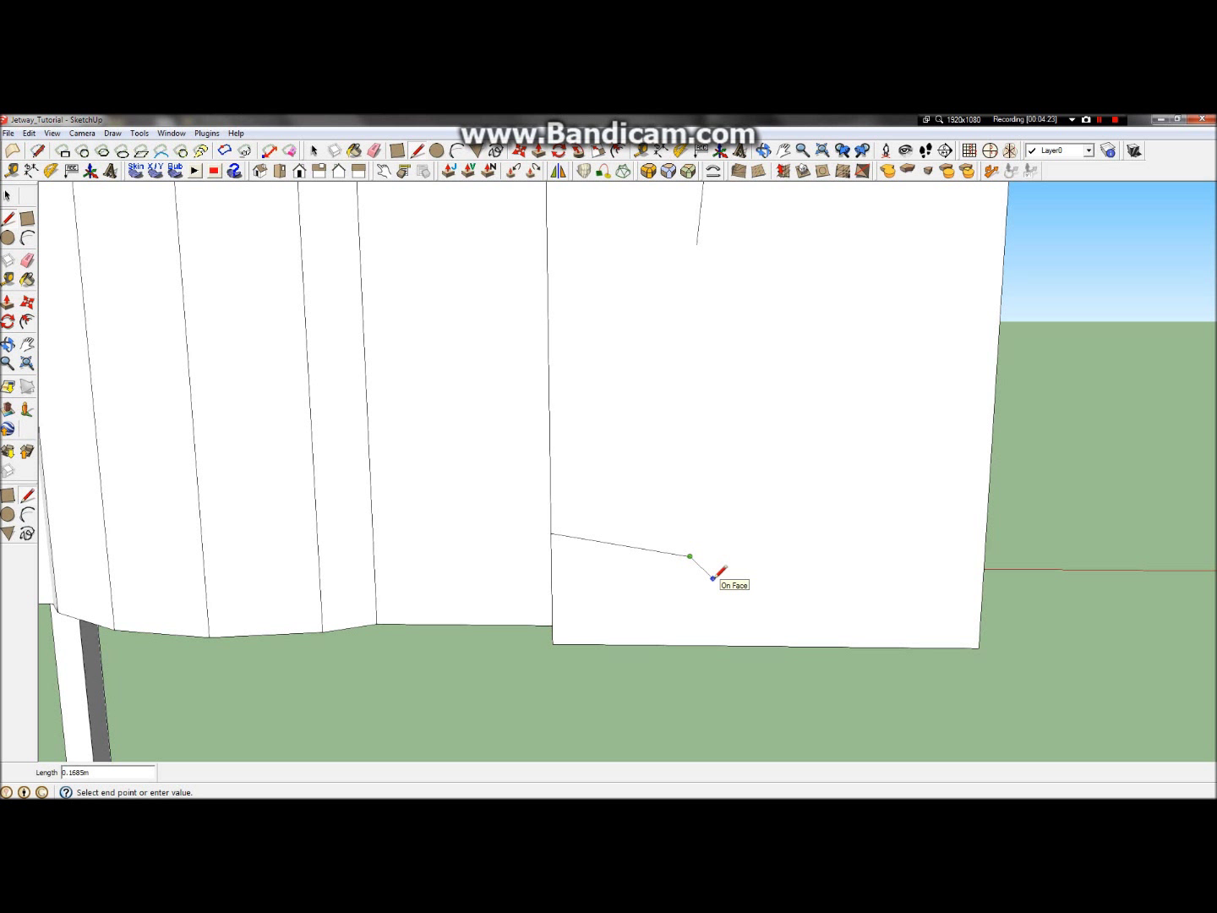
{"action": "left_click", "coordinate": [713, 578]}
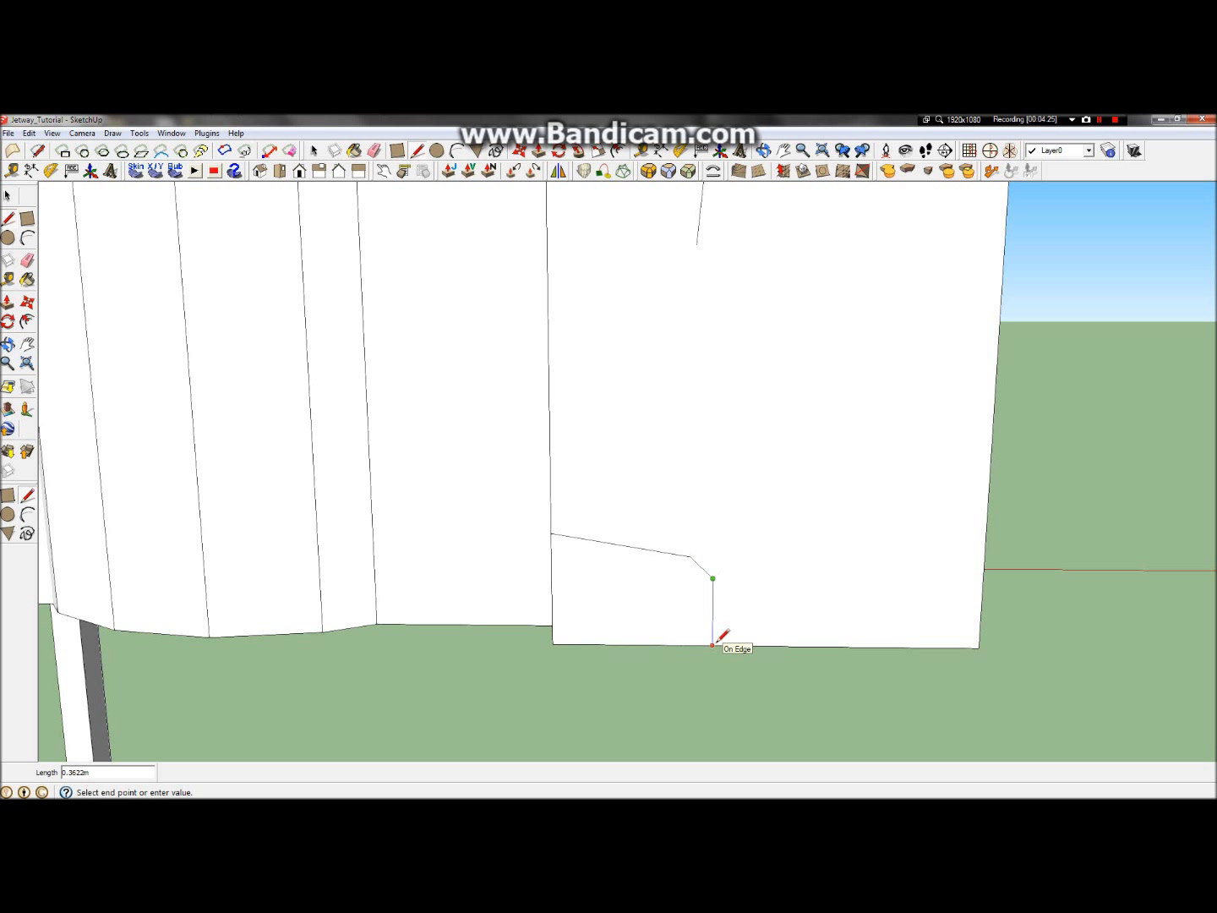
{"action": "left_click", "coordinate": [712, 645]}
Step: Try an arc from the upper slanted line to the hood's tunnel-side edge with a bulge of about 0.23 m, and undo it
{"action": "scroll", "coordinate": [742, 530], "scroll_direction": "down", "scroll_amount": 3}
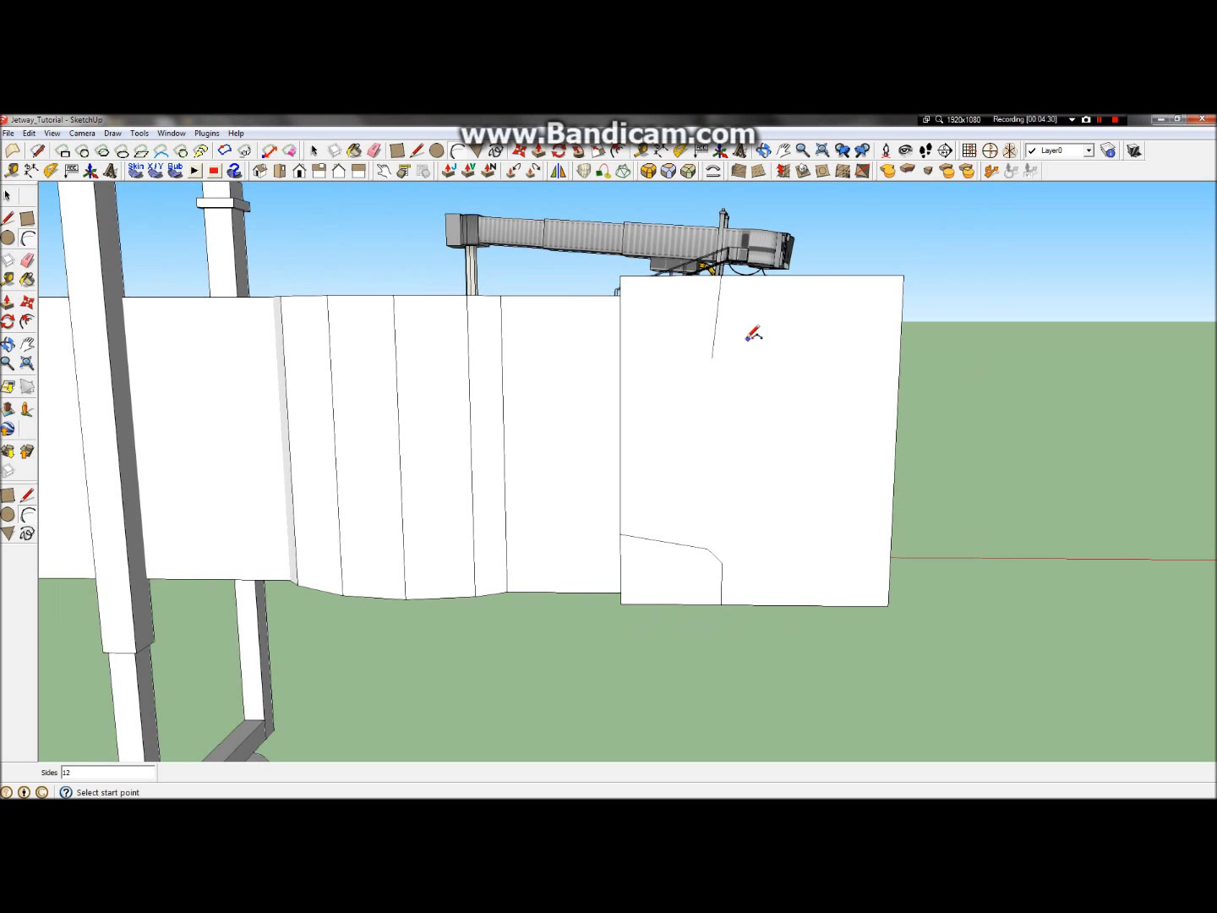
{"action": "left_click", "coordinate": [711, 358]}
{"action": "left_click", "coordinate": [620, 427]}
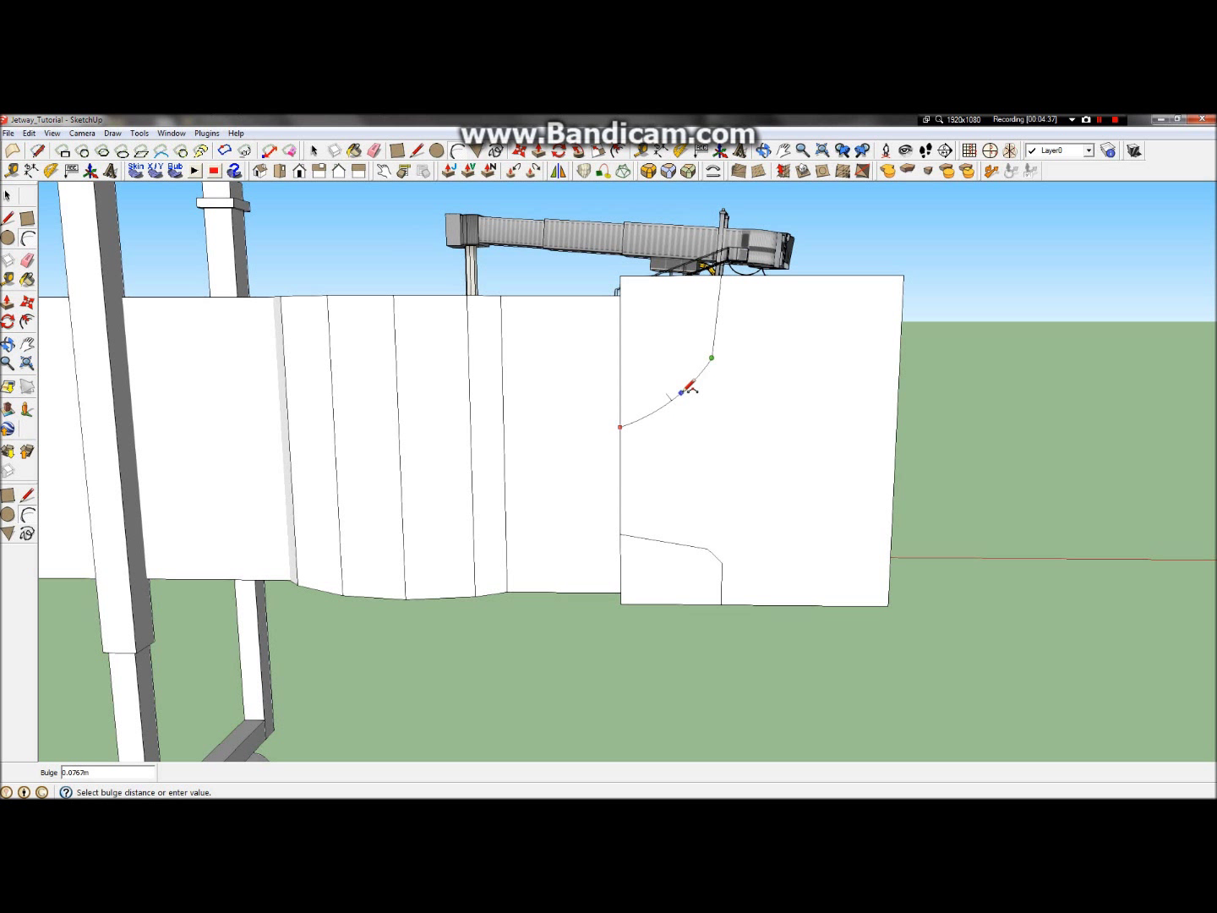
{"action": "left_click", "coordinate": [28, 240]}
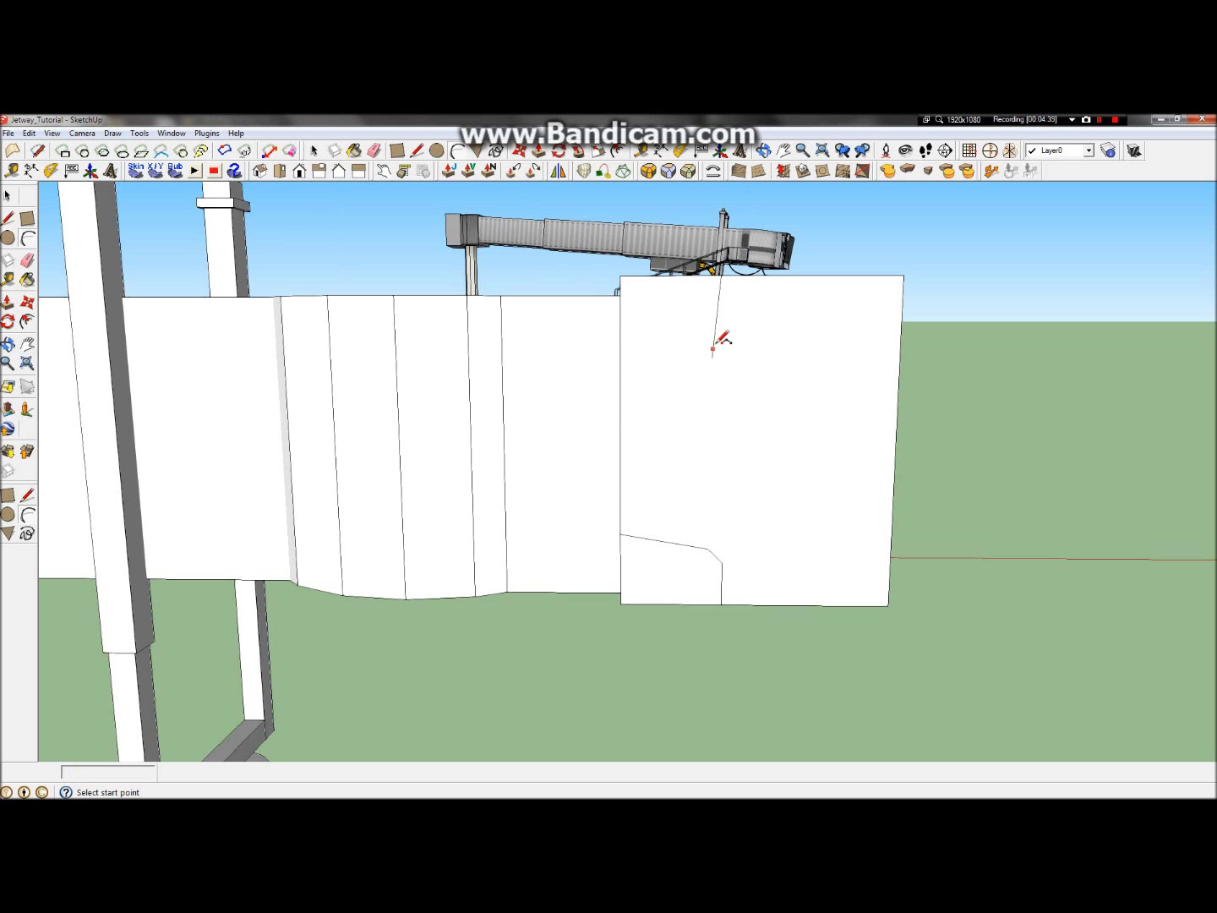
{"action": "left_click", "coordinate": [713, 333]}
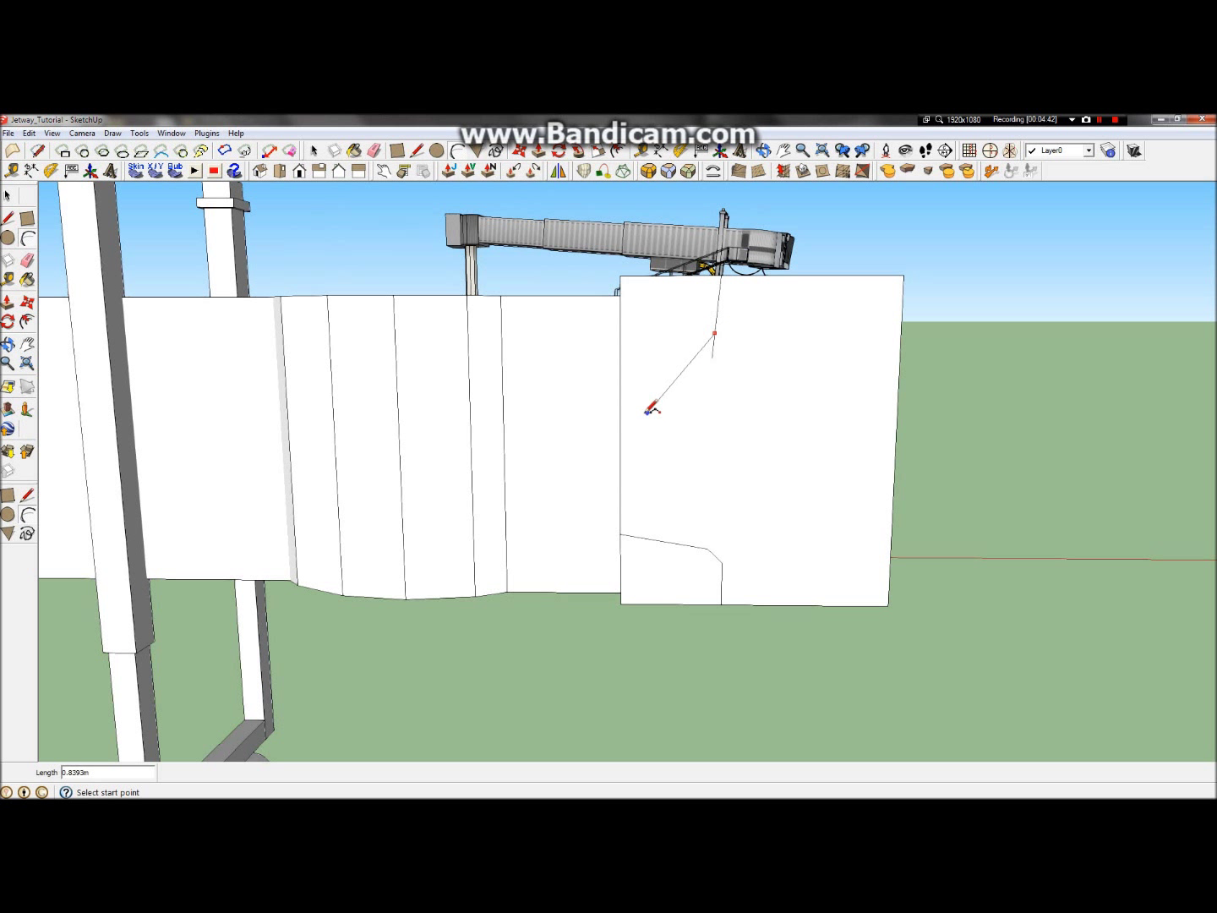
{"action": "left_click", "coordinate": [623, 381]}
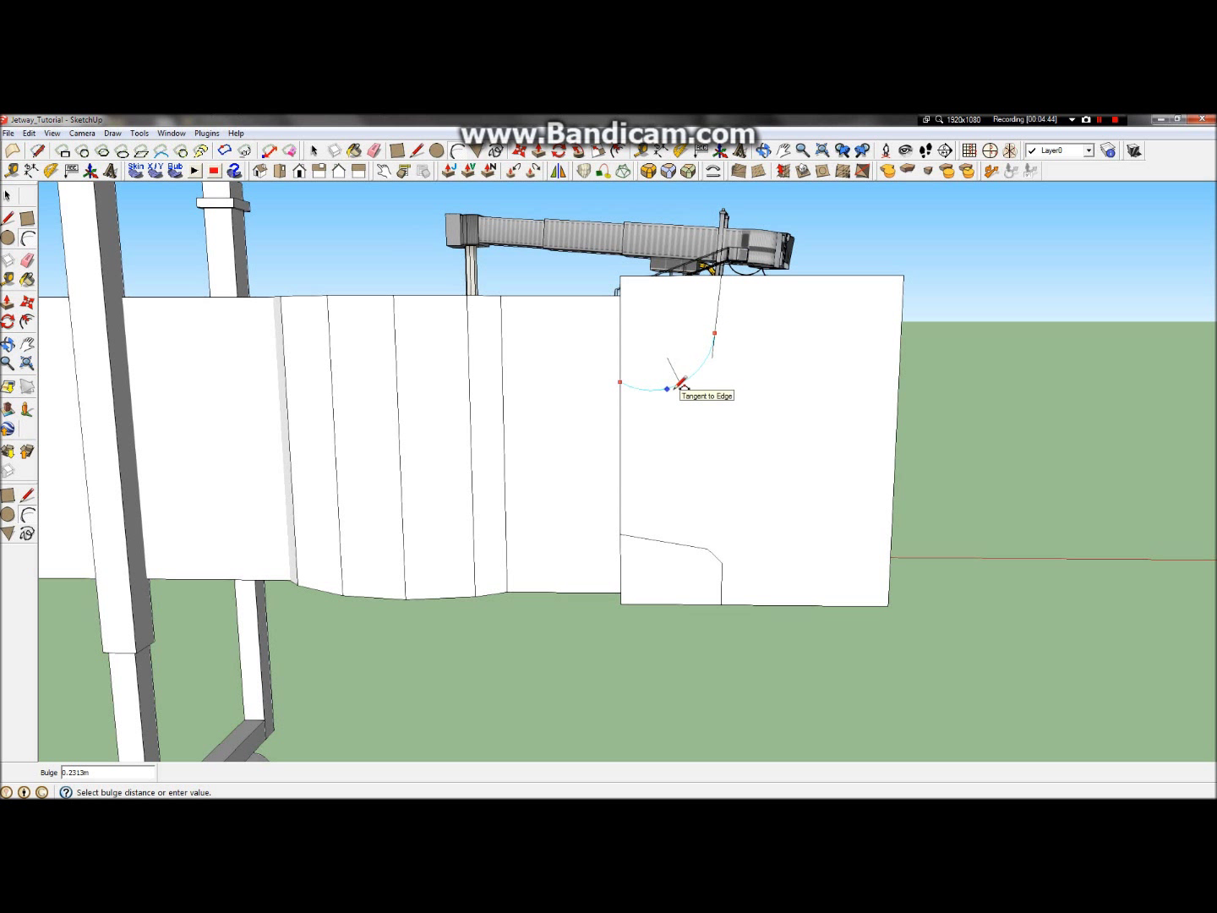
{"action": "left_click", "coordinate": [677, 387]}
{"action": "scroll", "coordinate": [751, 427], "scroll_direction": "down", "scroll_amount": 6}
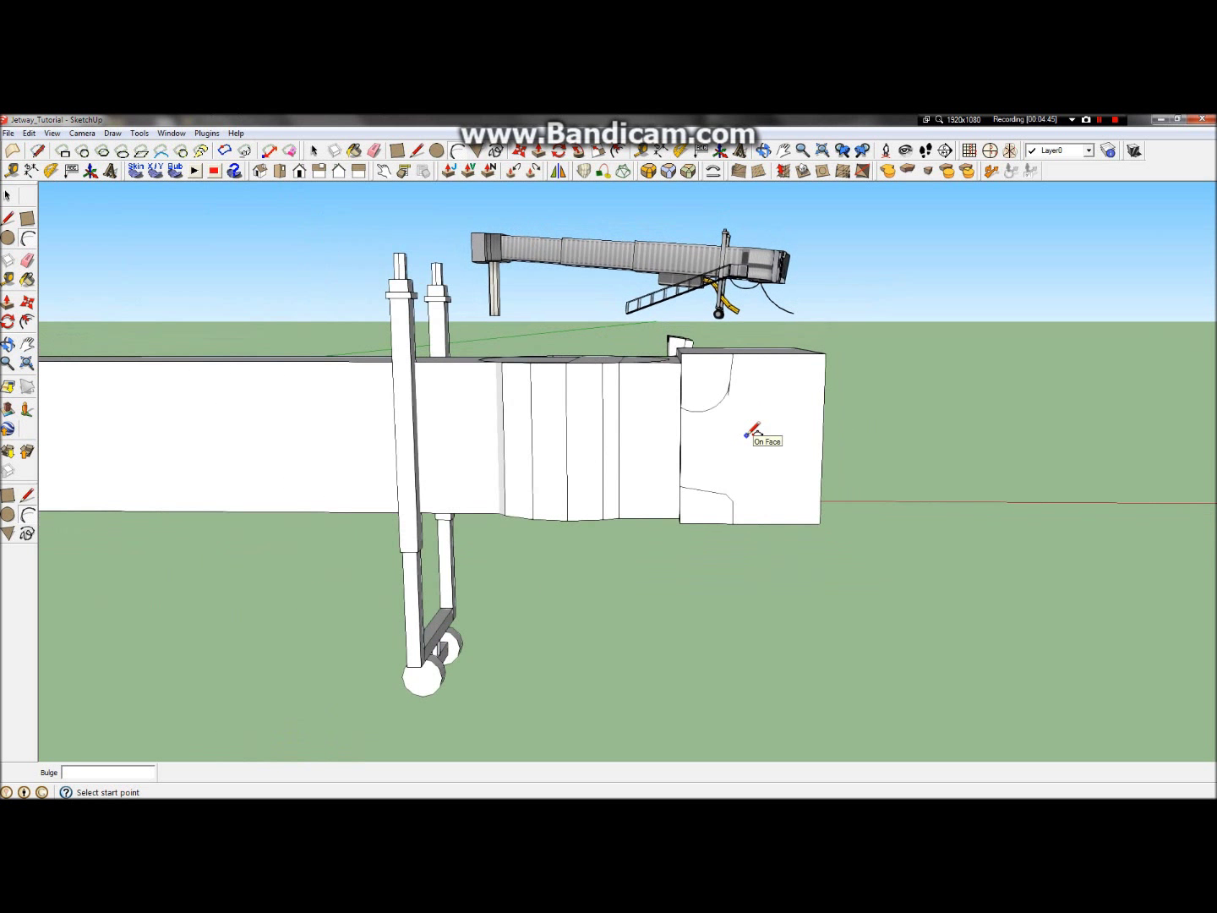
{"action": "scroll", "coordinate": [734, 410], "scroll_direction": "up", "scroll_amount": 6}
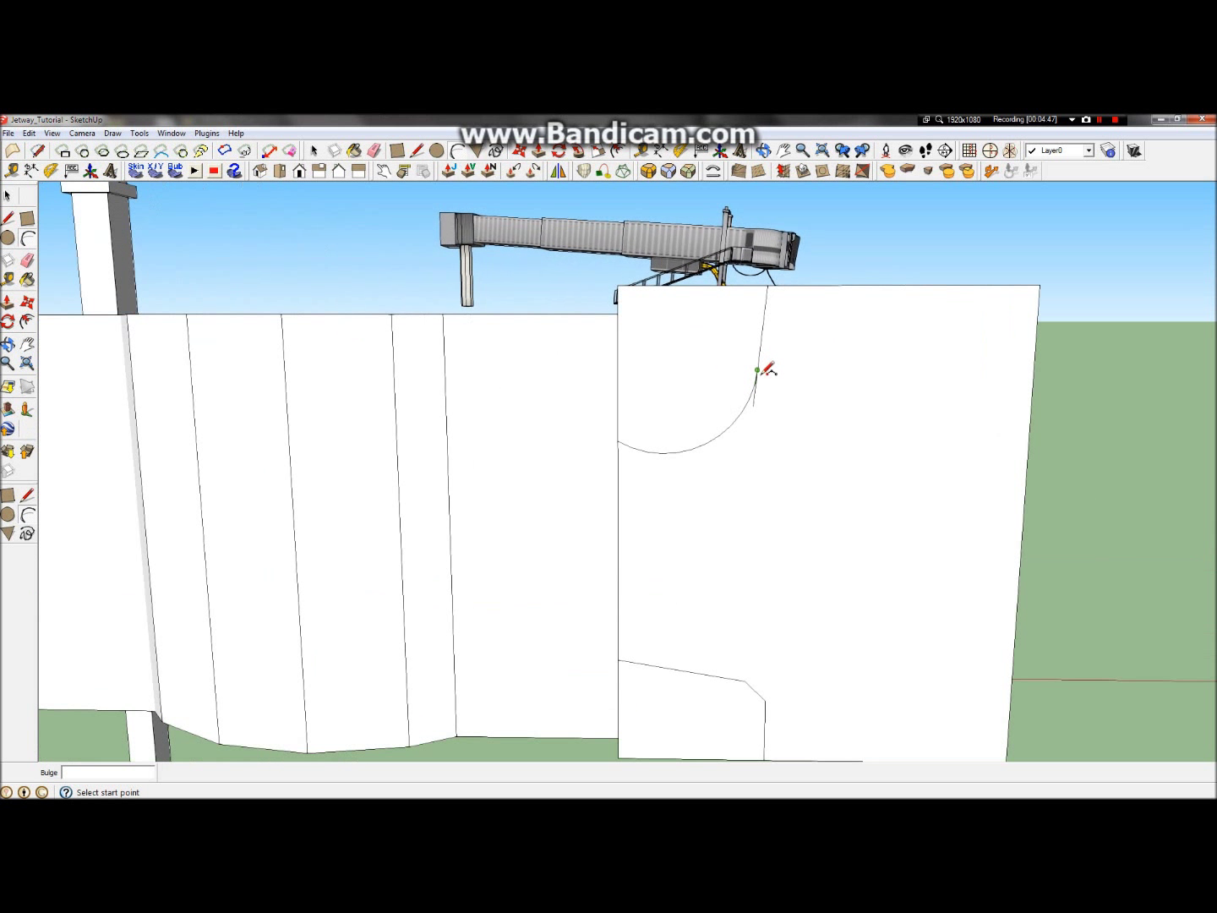
{"action": "key", "text": "ctrl+z"}
Step: Draw an arc from the upper slanted line to the hood's tunnel-side edge with a bulge of about 0.16 m
{"action": "left_click", "coordinate": [757, 368]}
{"action": "left_click", "coordinate": [618, 465]}
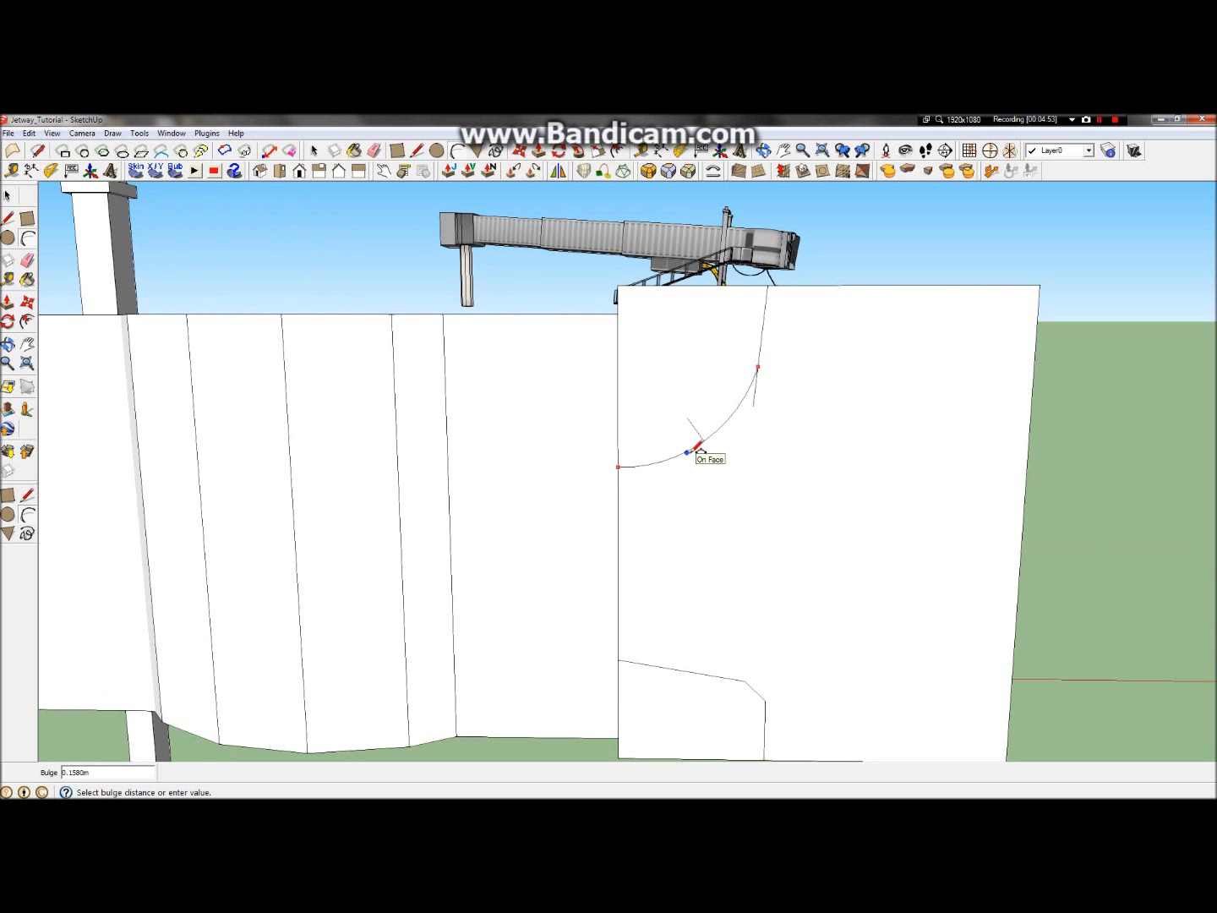
{"action": "left_click", "coordinate": [698, 444]}
{"action": "scroll", "coordinate": [714, 446], "scroll_direction": "down", "scroll_amount": 5}
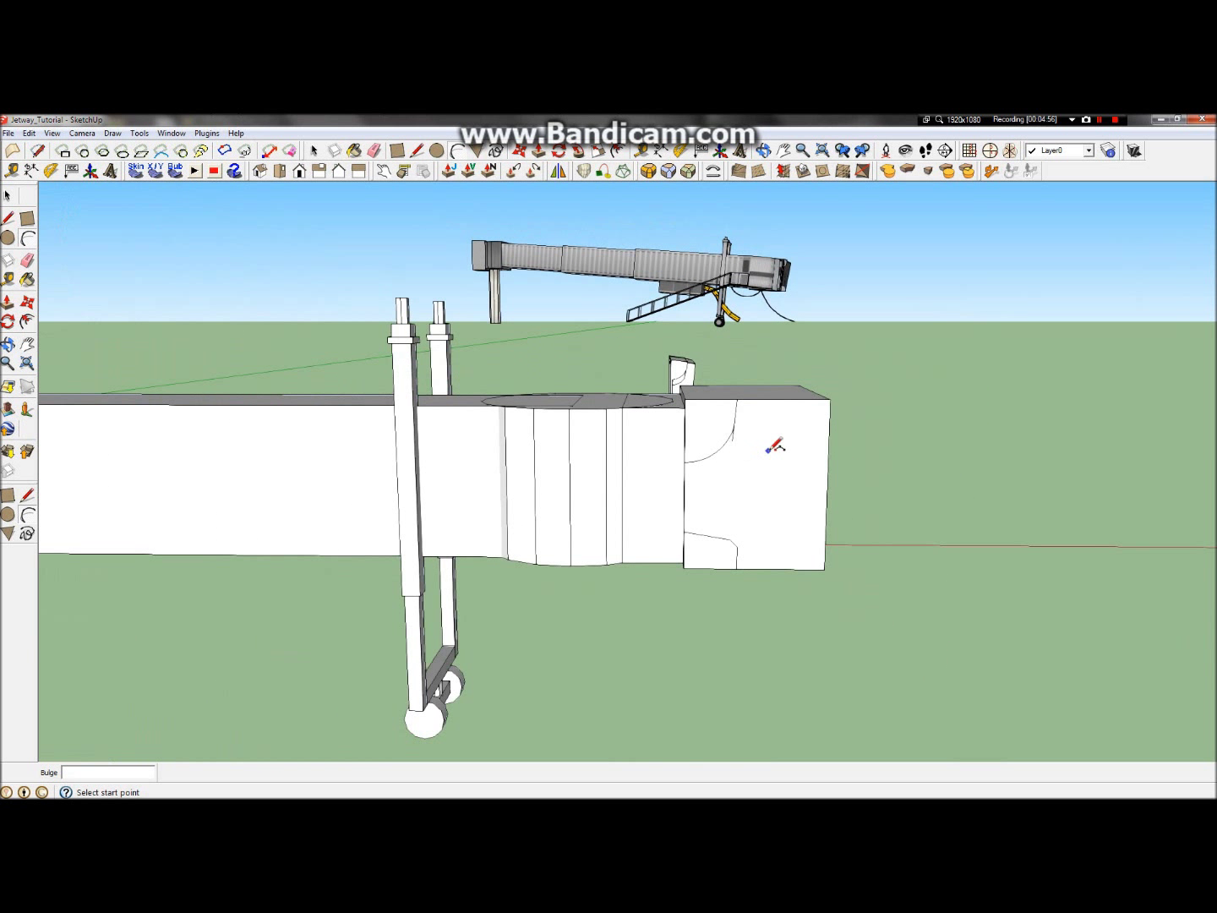
{"action": "scroll", "coordinate": [772, 440], "scroll_direction": "down", "scroll_amount": 3}
{"action": "scroll", "coordinate": [735, 498], "scroll_direction": "up", "scroll_amount": 5}
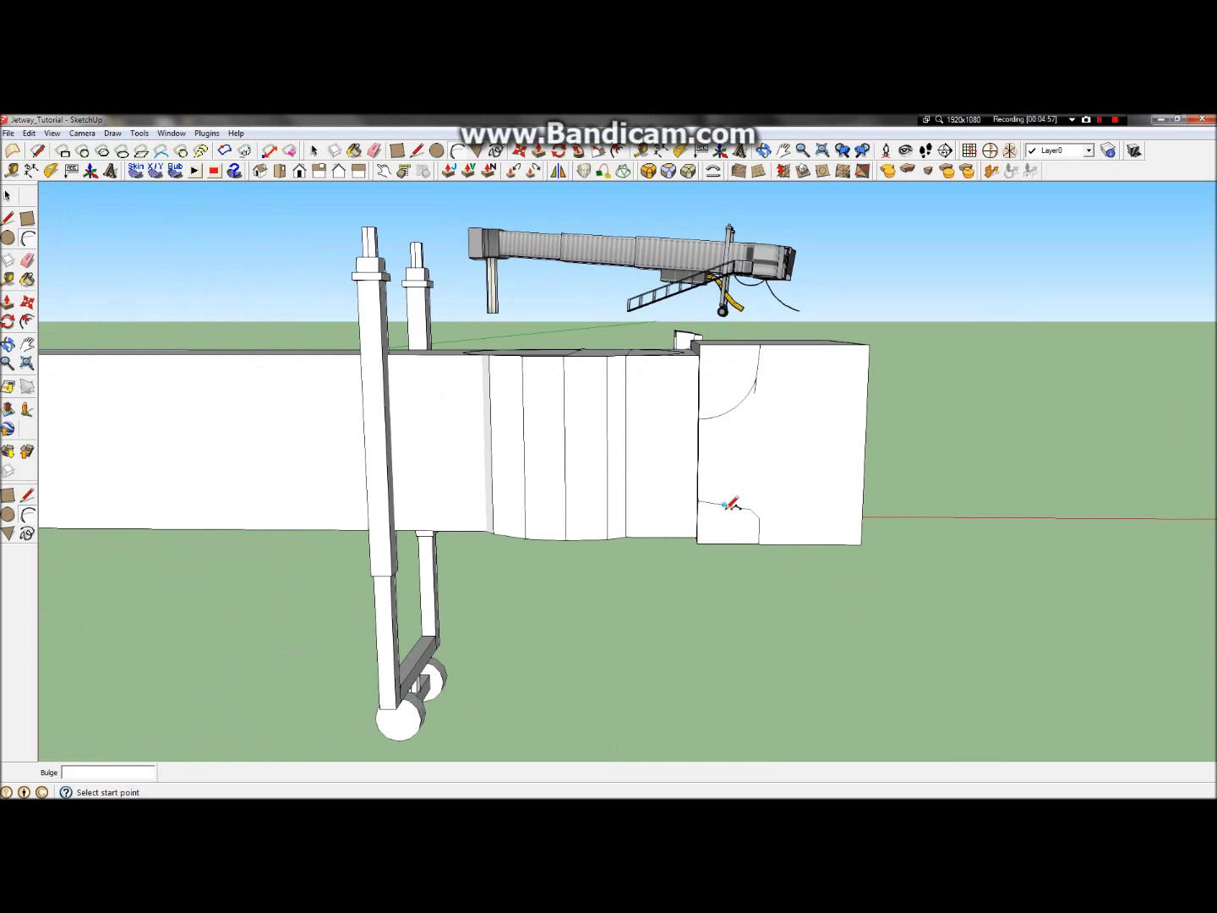
{"action": "scroll", "coordinate": [732, 504], "scroll_direction": "up", "scroll_amount": 4}
{"action": "scroll", "coordinate": [807, 228], "scroll_direction": "up", "scroll_amount": 1}
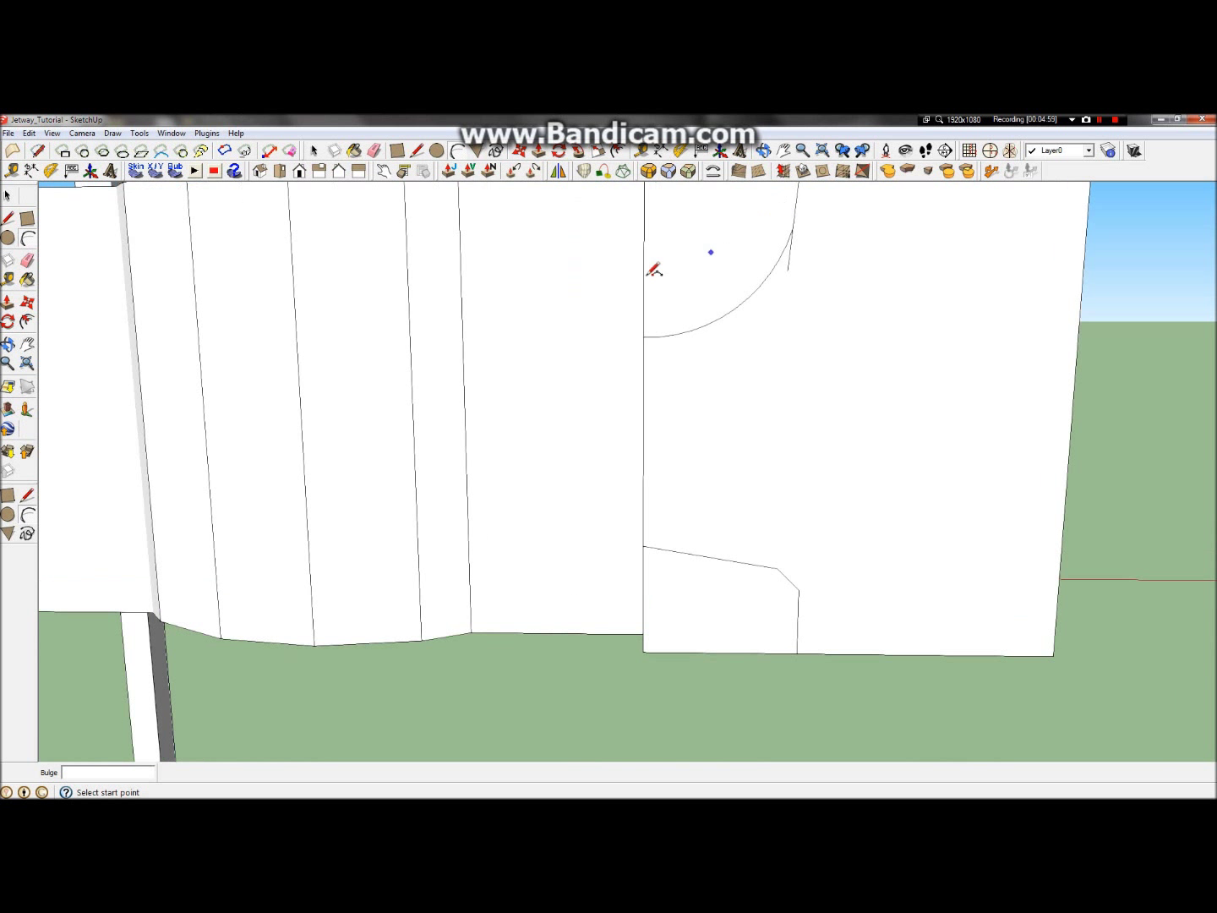
Step: Delete the stray end of the slanted line beyond the arc's start and explode the arc into separate segments
{"action": "left_click", "coordinate": [7, 196]}
{"action": "left_click", "coordinate": [791, 267]}
{"action": "left_click", "coordinate": [787, 264]}
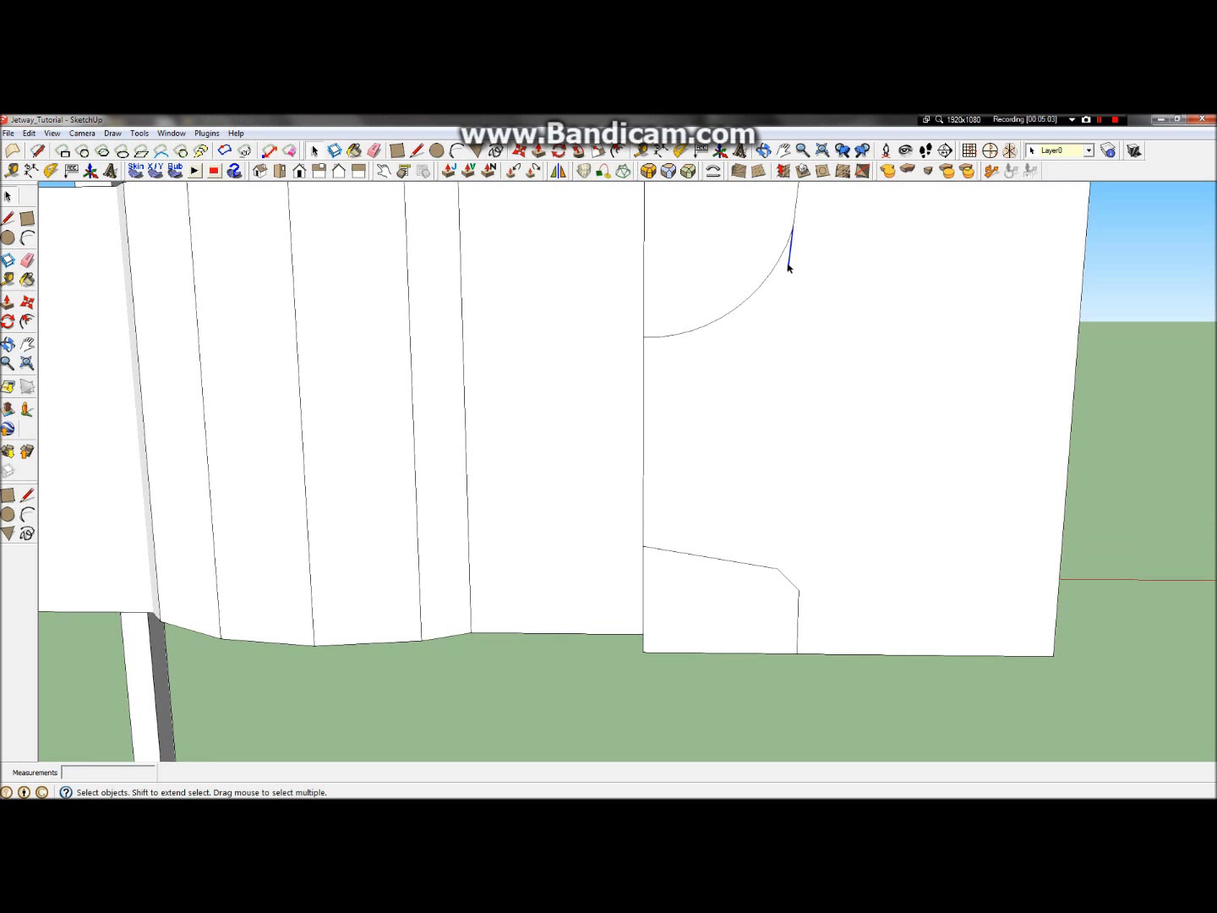
{"action": "right_click", "coordinate": [777, 261]}
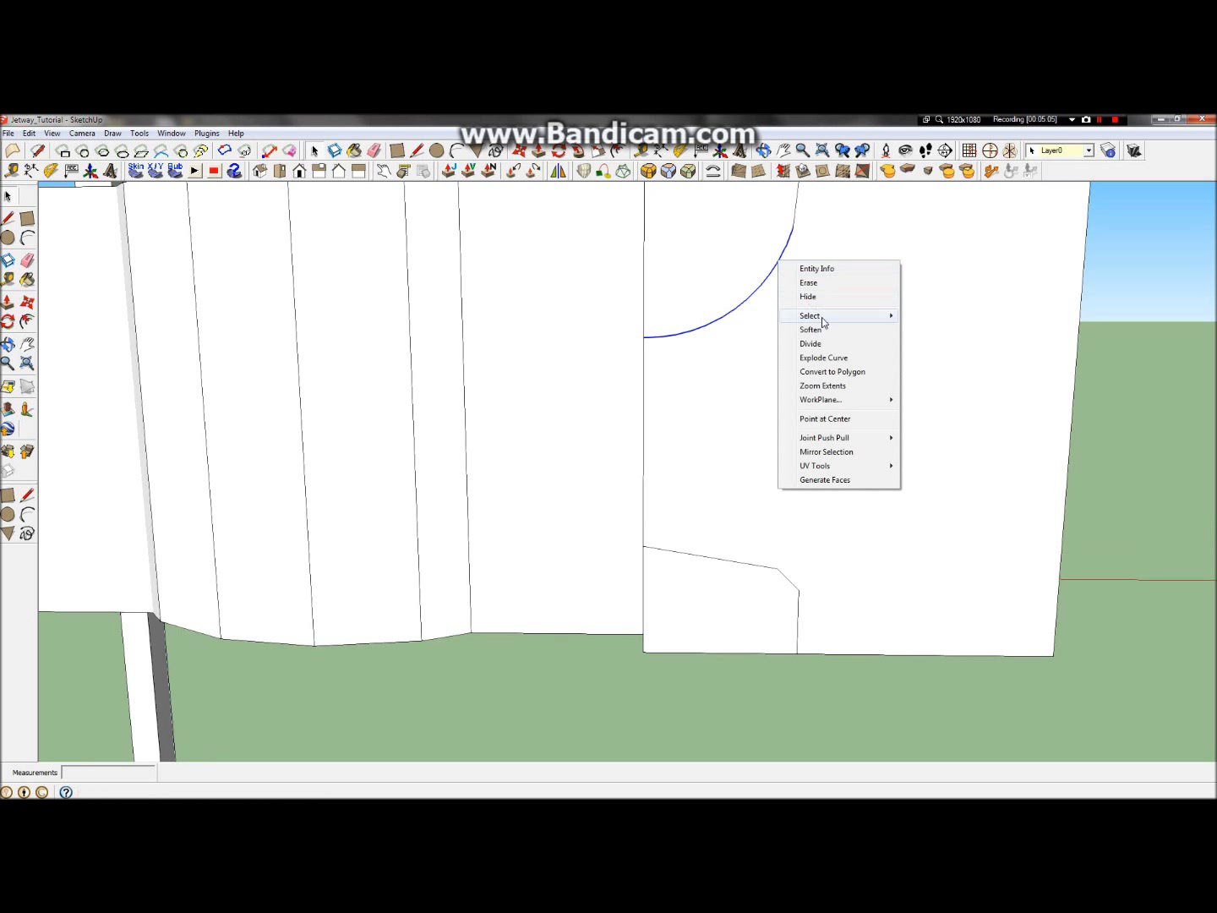
{"action": "left_click", "coordinate": [825, 358]}
Step: Delete alternate segments of the exploded arc on the hood's side face
{"action": "left_click", "coordinate": [790, 251]}
{"action": "left_click", "coordinate": [783, 248]}
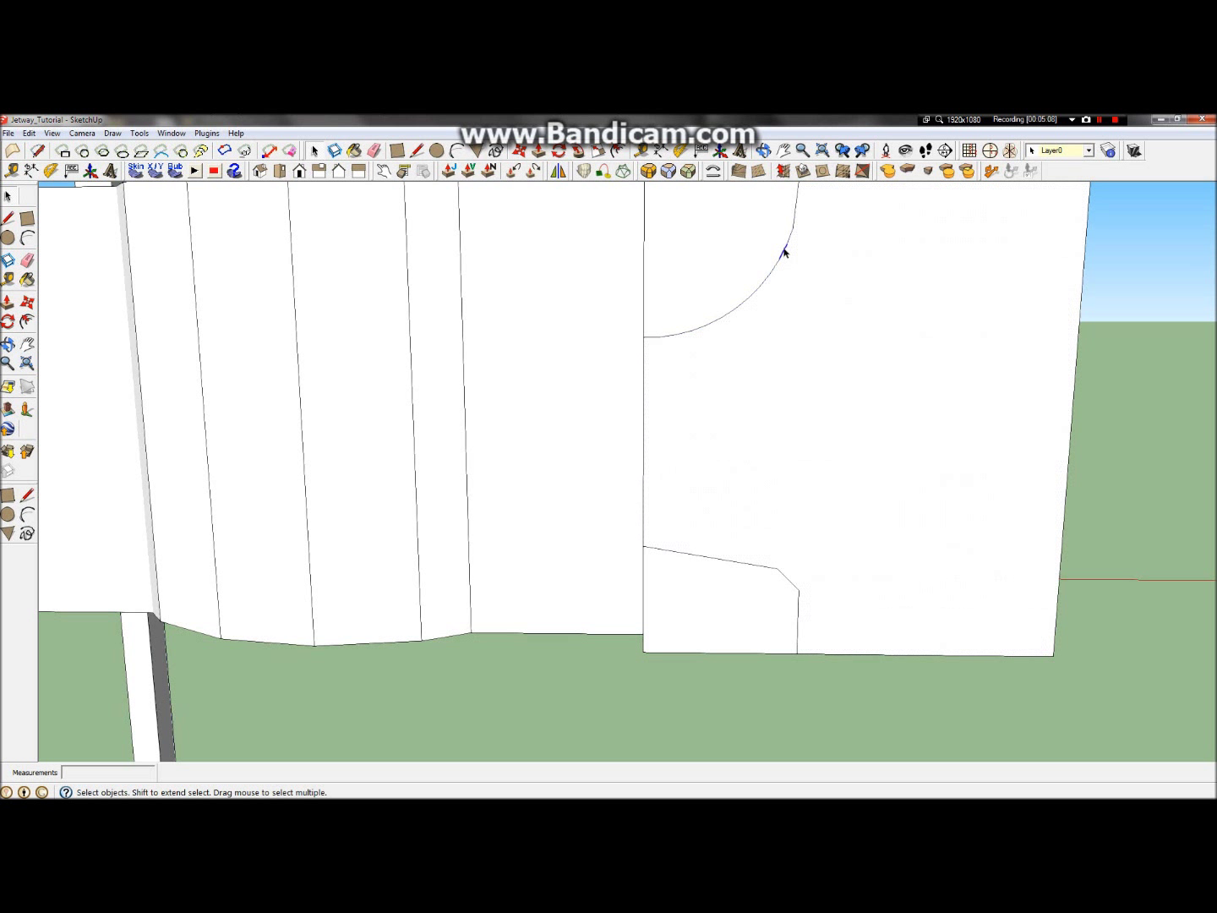
{"action": "key", "text": "Delete"}
{"action": "left_click", "coordinate": [774, 269]}
{"action": "left_click", "coordinate": [767, 280]}
{"action": "left_click", "coordinate": [763, 280]}
{"action": "key", "text": "Delete"}
{"action": "left_click", "coordinate": [753, 292]}
{"action": "key", "text": "Delete"}
{"action": "left_click", "coordinate": [735, 308]}
{"action": "key", "text": "Delete"}
{"action": "left_click", "coordinate": [715, 319]}
{"action": "key", "text": "Delete"}
{"action": "left_click", "coordinate": [687, 333]}
{"action": "key", "text": "Delete"}
Step: Bridge the gaps between the remaining arc segments with straight lines to form a coarser curve to the tunnel-side edge
{"action": "left_click", "coordinate": [8, 218]}
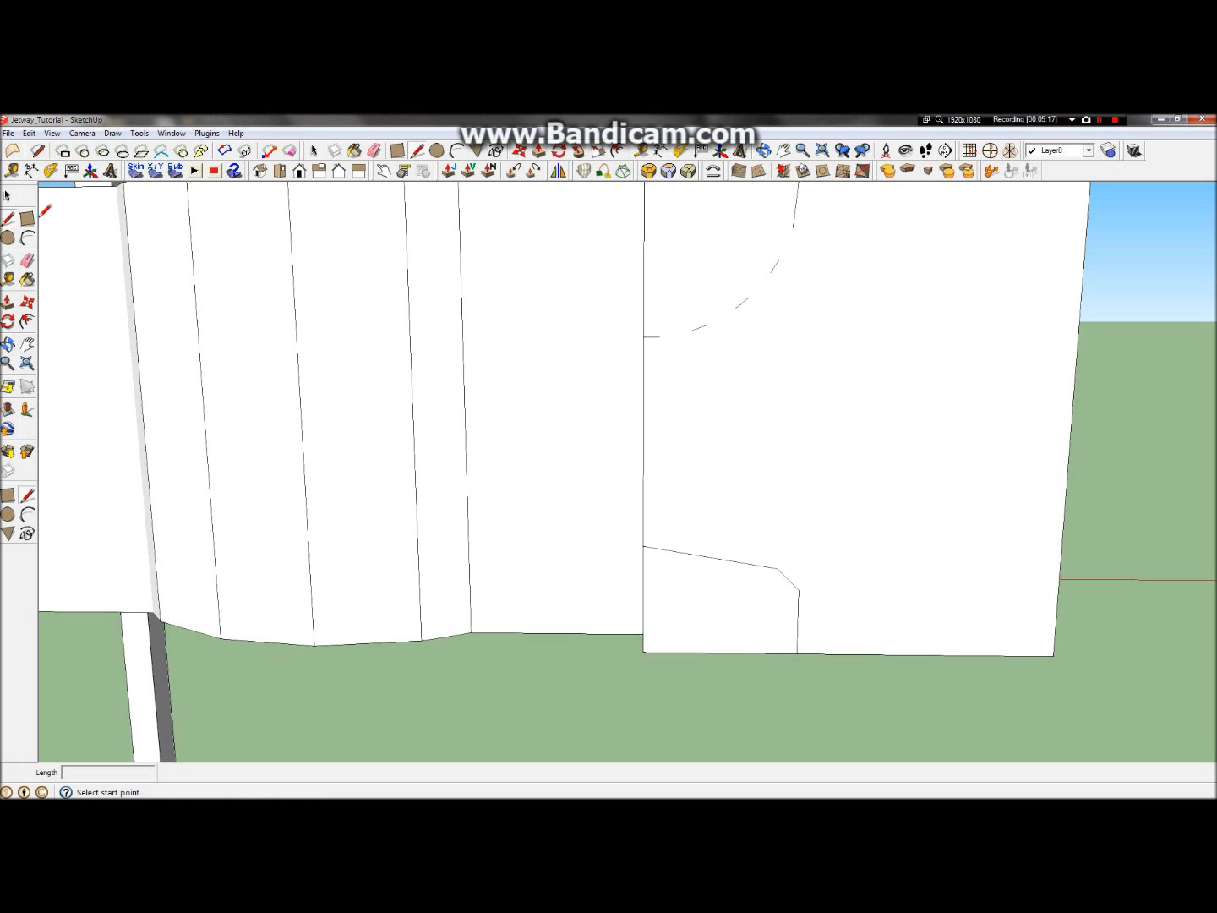
{"action": "left_click", "coordinate": [778, 258]}
{"action": "left_click", "coordinate": [793, 227]}
{"action": "key", "text": "Escape"}
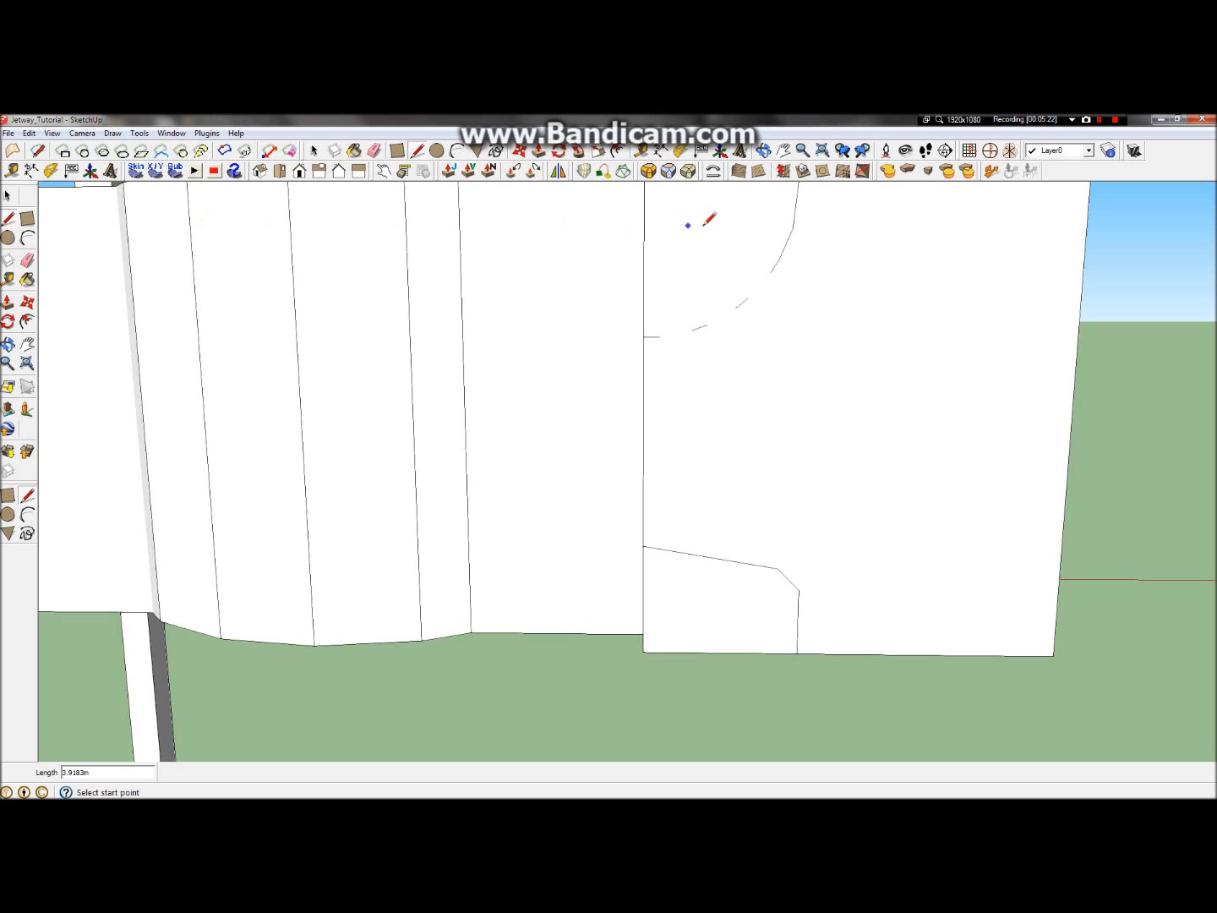
{"action": "left_click", "coordinate": [770, 273]}
{"action": "left_click", "coordinate": [748, 298]}
{"action": "key", "text": "Escape"}
{"action": "left_click", "coordinate": [707, 324]}
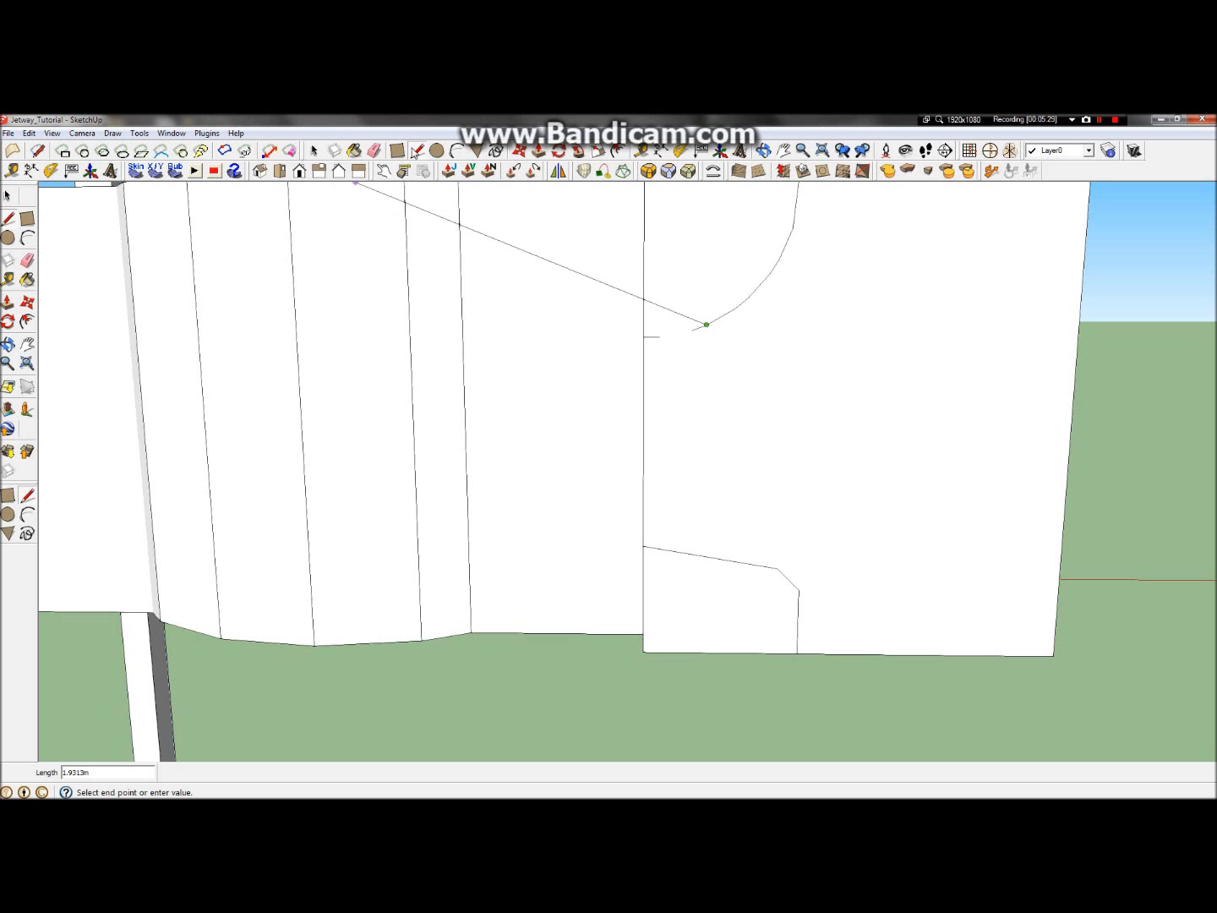
{"action": "left_click", "coordinate": [421, 149]}
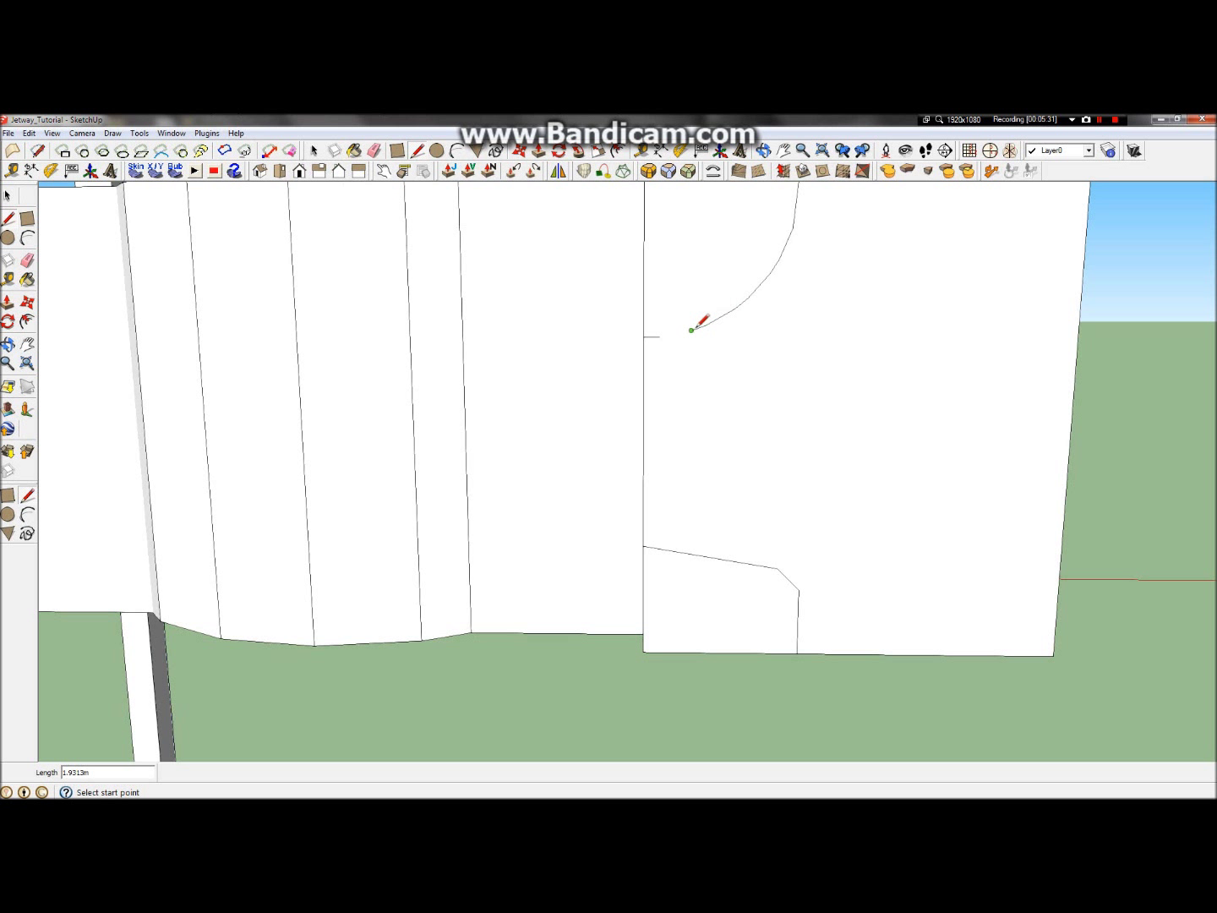
Step: Draw a vertical line from the lower end of the curve's second-last point down to the sloping line of the lower corner outline
{"action": "scroll", "coordinate": [787, 313], "scroll_direction": "down", "scroll_amount": 3}
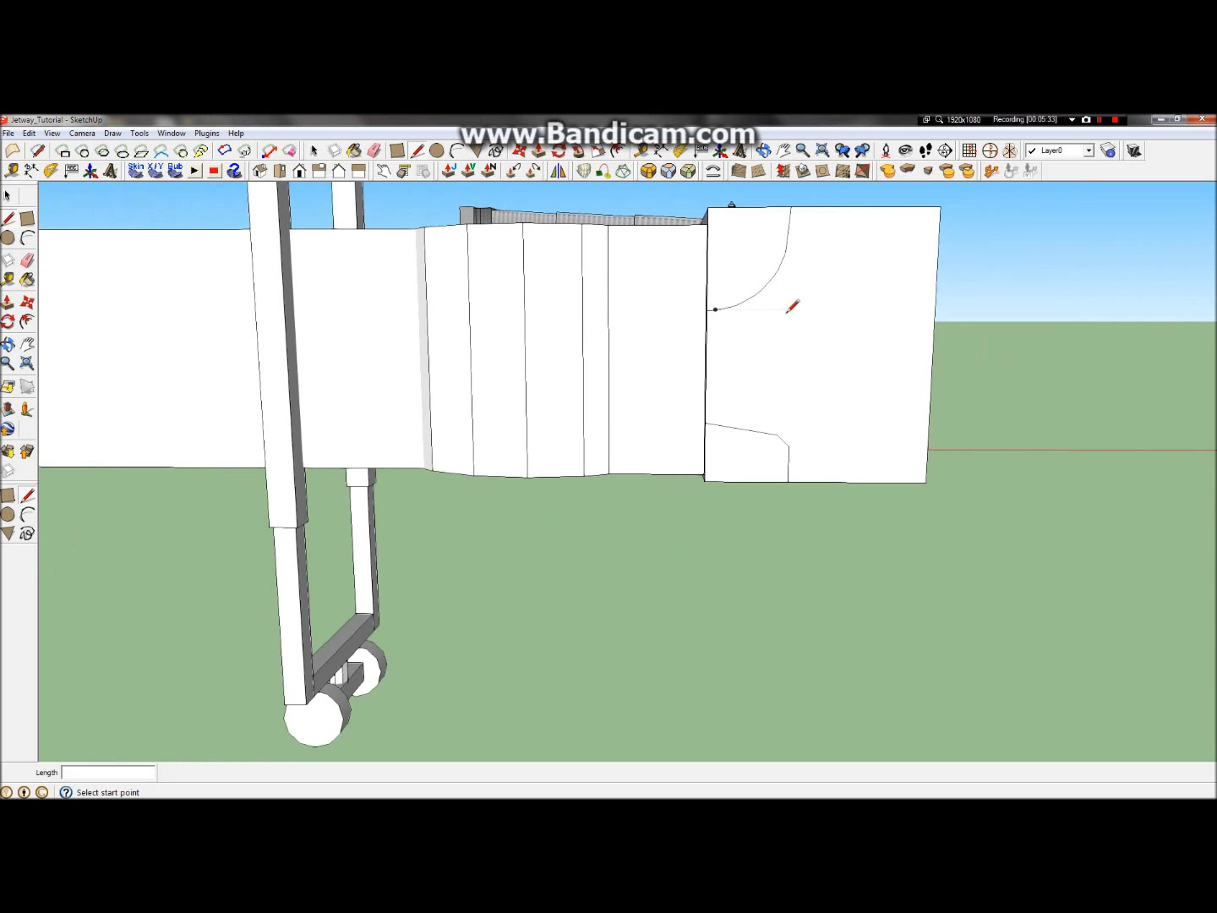
{"action": "scroll", "coordinate": [802, 313], "scroll_direction": "down", "scroll_amount": 2}
{"action": "scroll", "coordinate": [811, 314], "scroll_direction": "up", "scroll_amount": 5}
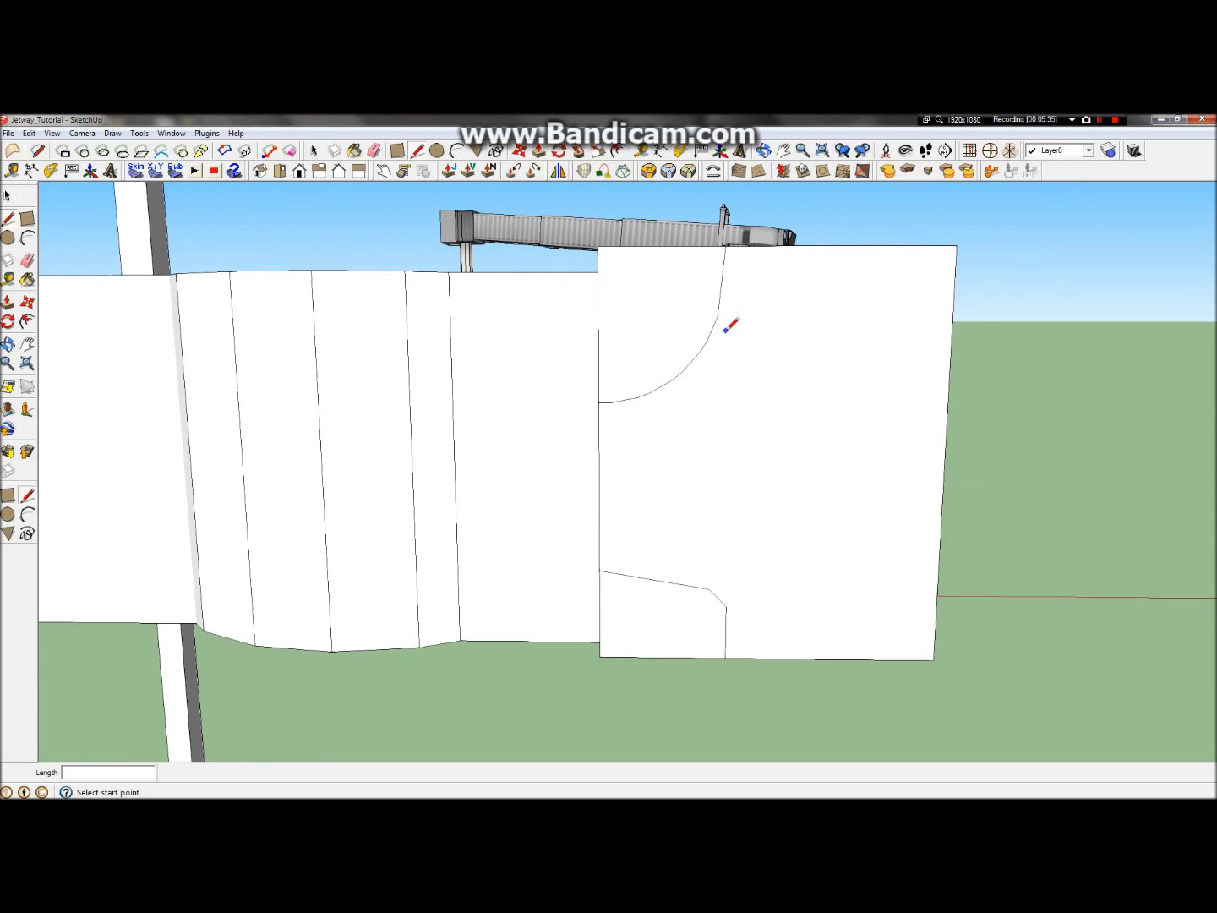
{"action": "scroll", "coordinate": [725, 331], "scroll_direction": "down", "scroll_amount": 2}
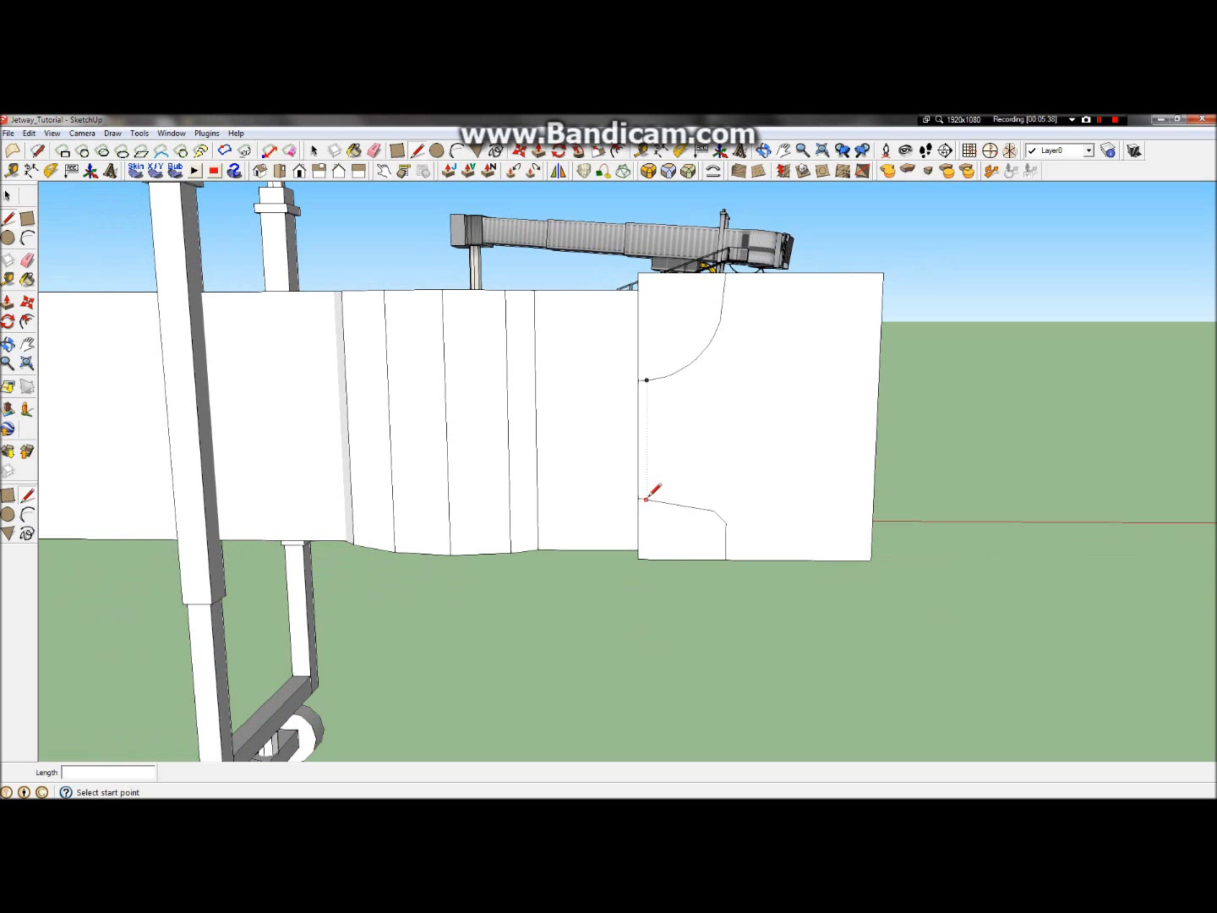
{"action": "left_click", "coordinate": [647, 379]}
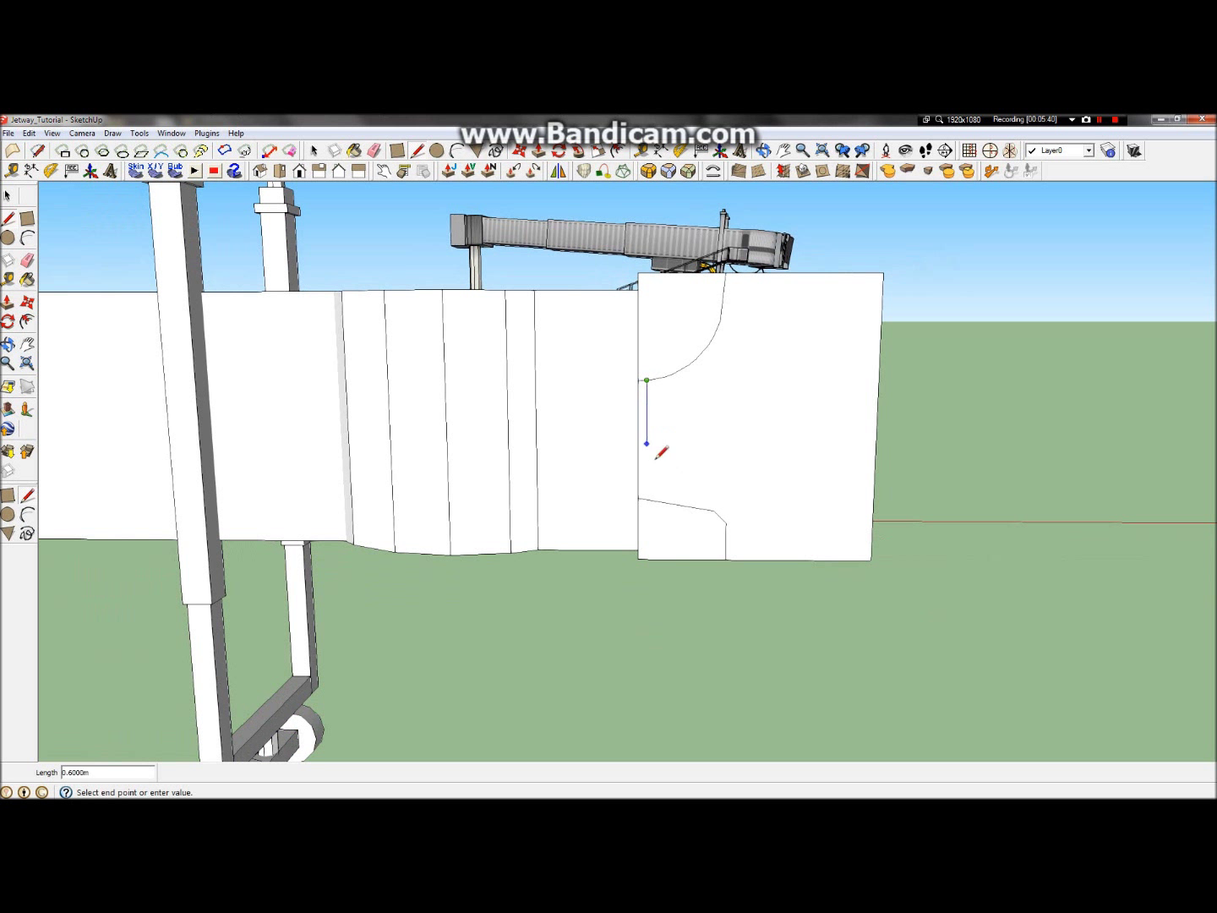
{"action": "left_click", "coordinate": [648, 498]}
Step: Push the hood's large side face inward 0.05 m around the plate outline
{"action": "left_click", "coordinate": [7, 345]}
{"action": "left_click_drag", "start_coordinate": [443, 354], "coordinate": [264, 492]}
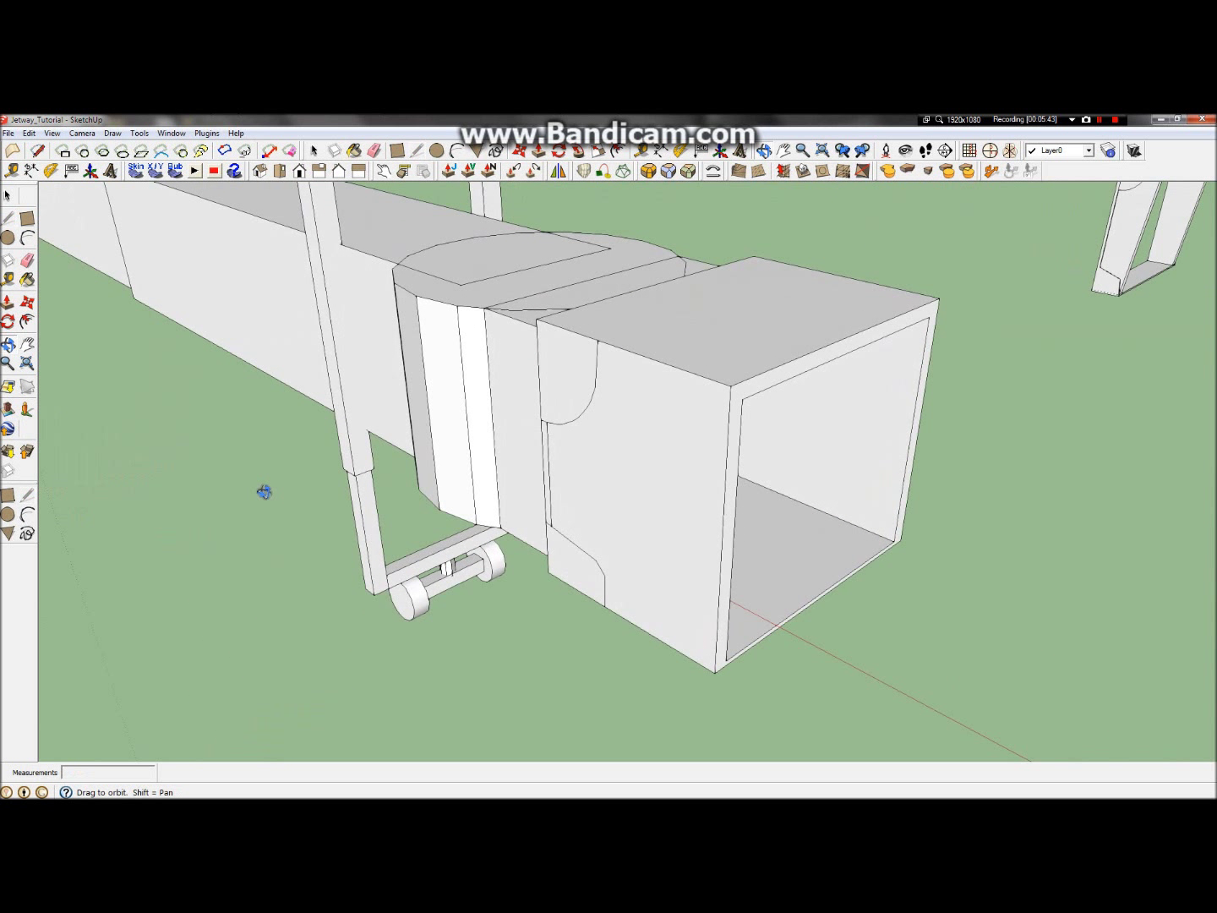
{"action": "left_click_drag", "start_coordinate": [660, 402], "coordinate": [575, 362]}
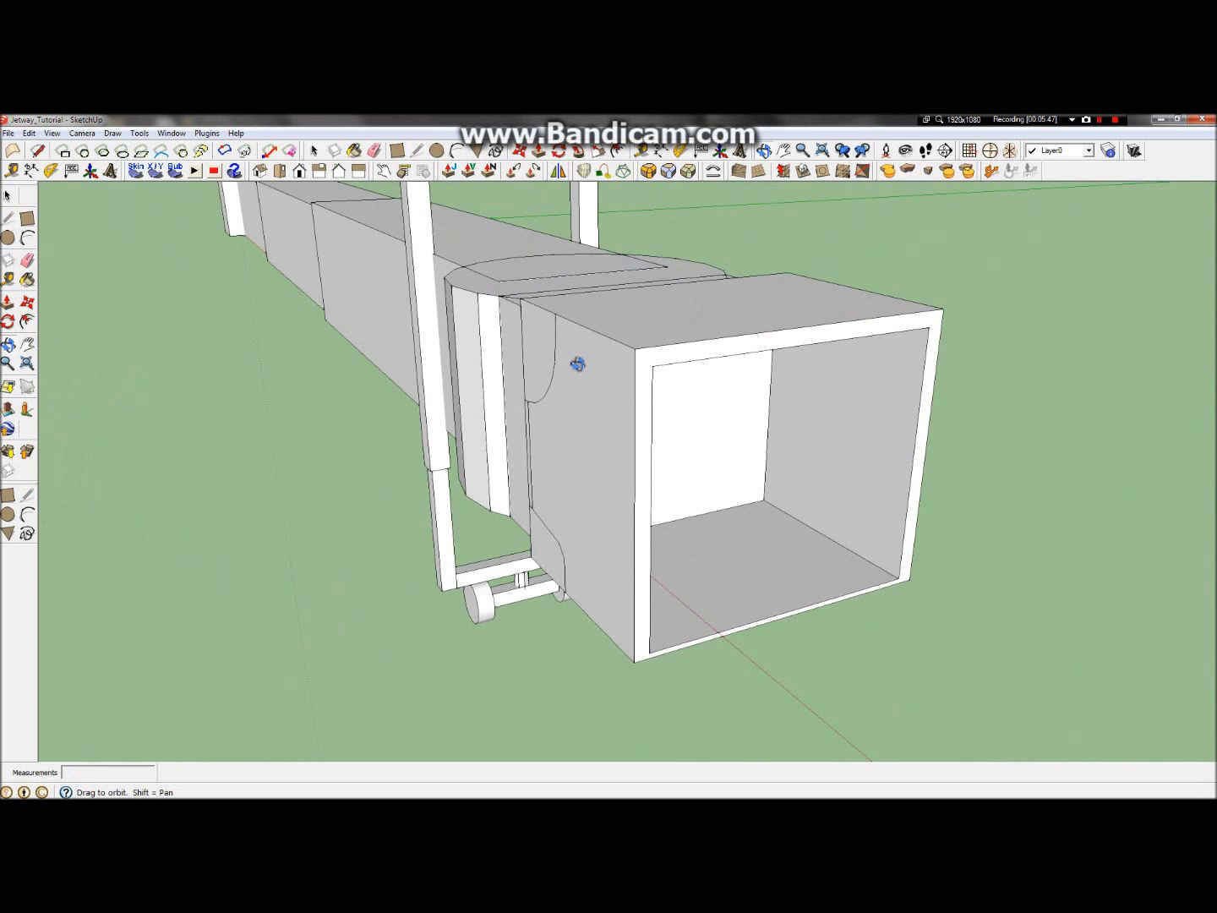
{"action": "left_click", "coordinate": [14, 306]}
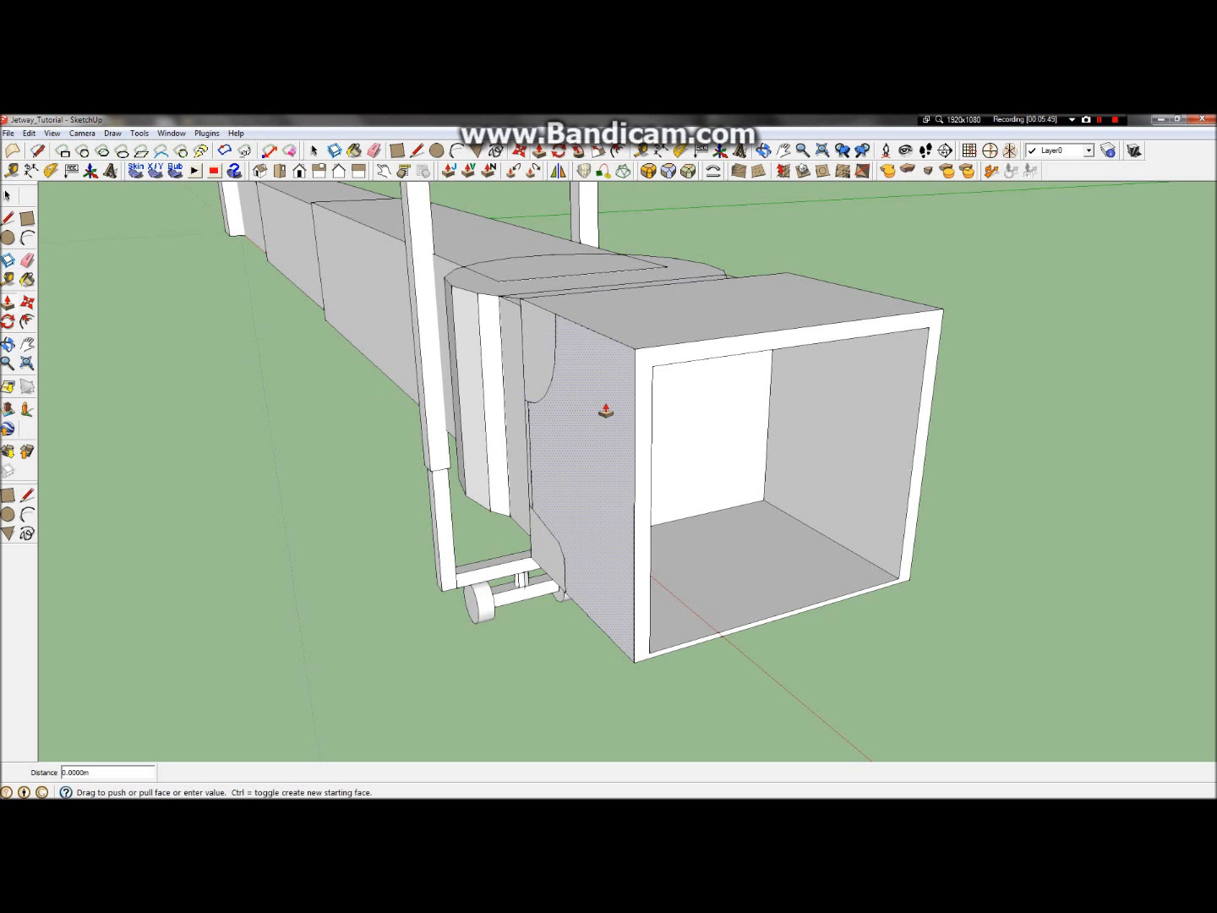
{"action": "left_click_drag", "start_coordinate": [598, 406], "coordinate": [623, 408]}
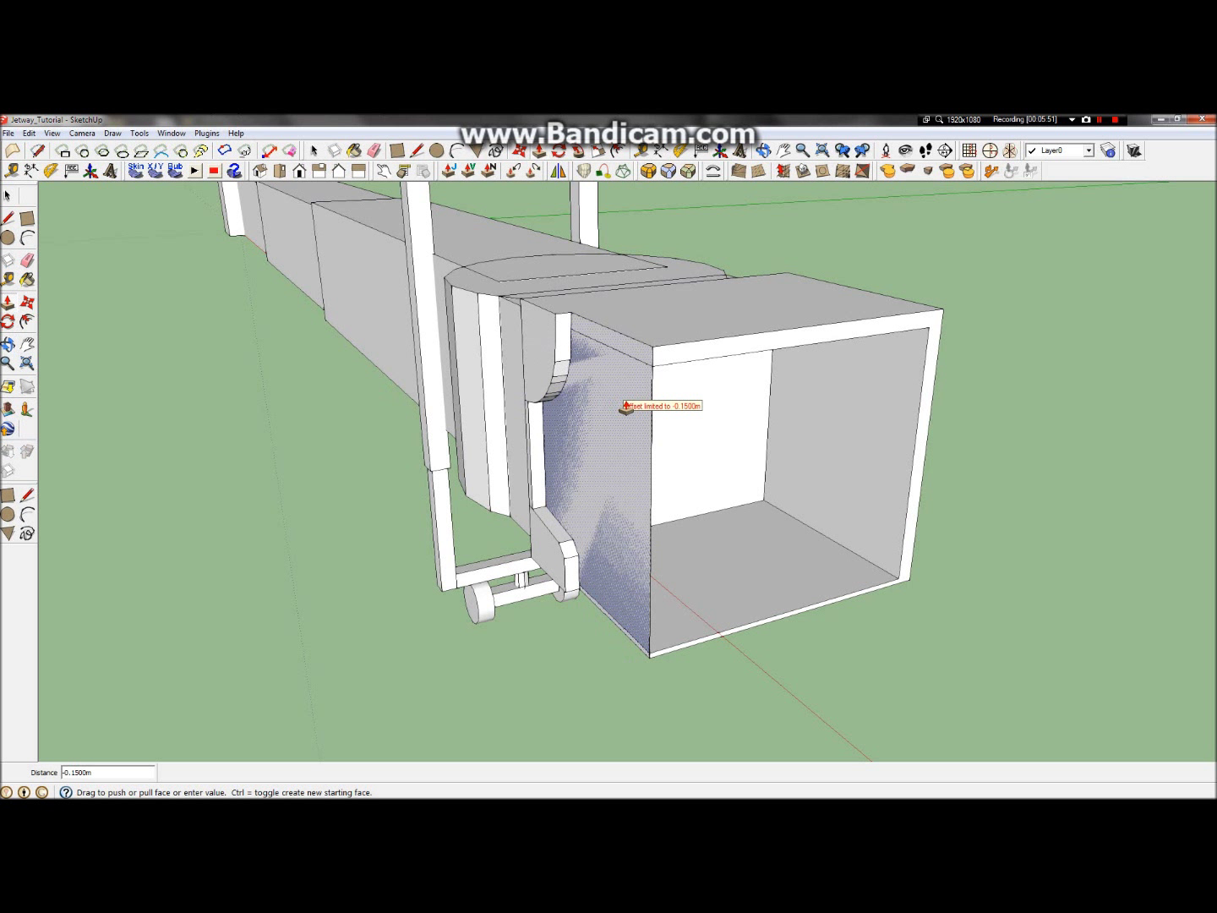
{"action": "left_click_drag", "start_coordinate": [624, 407], "coordinate": [609, 412]}
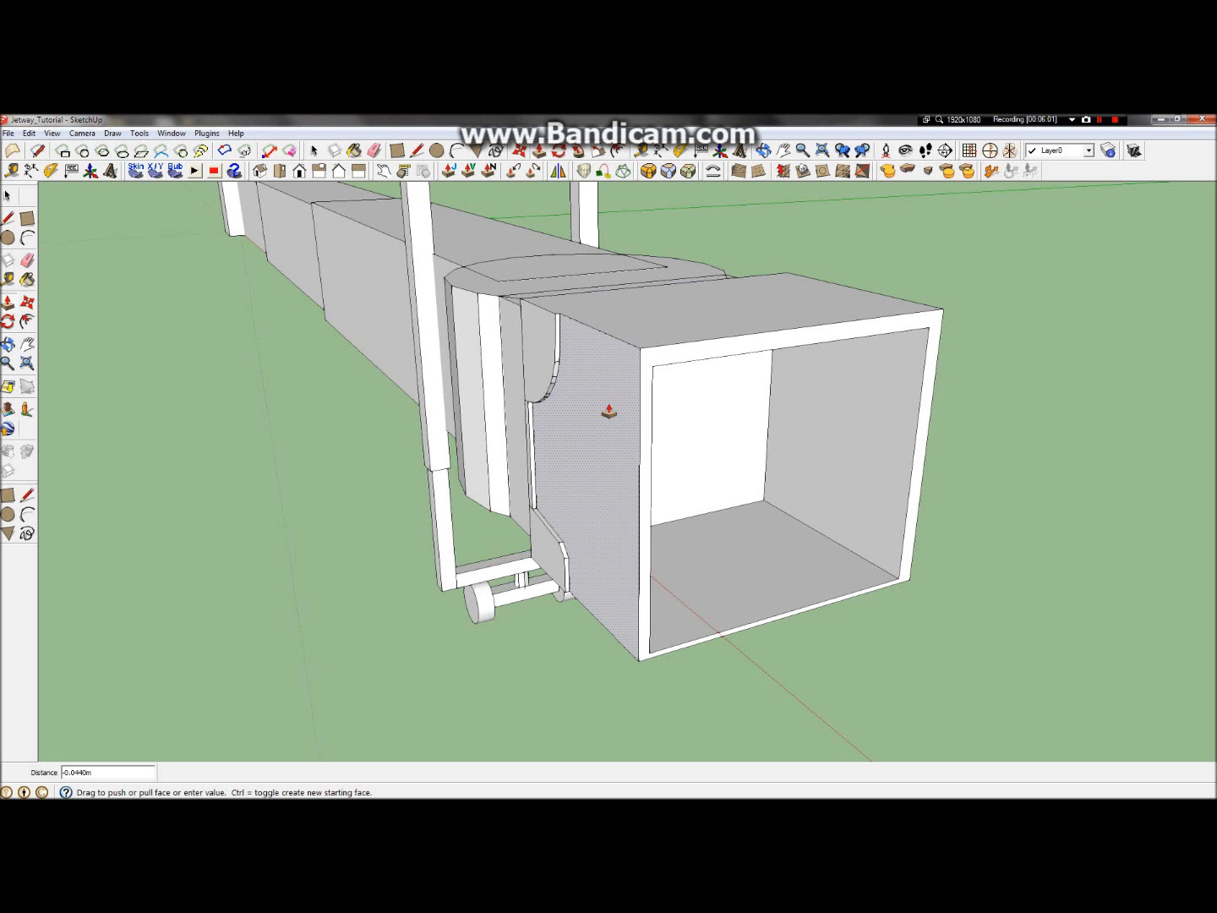
{"action": "key", "text": "Return"}
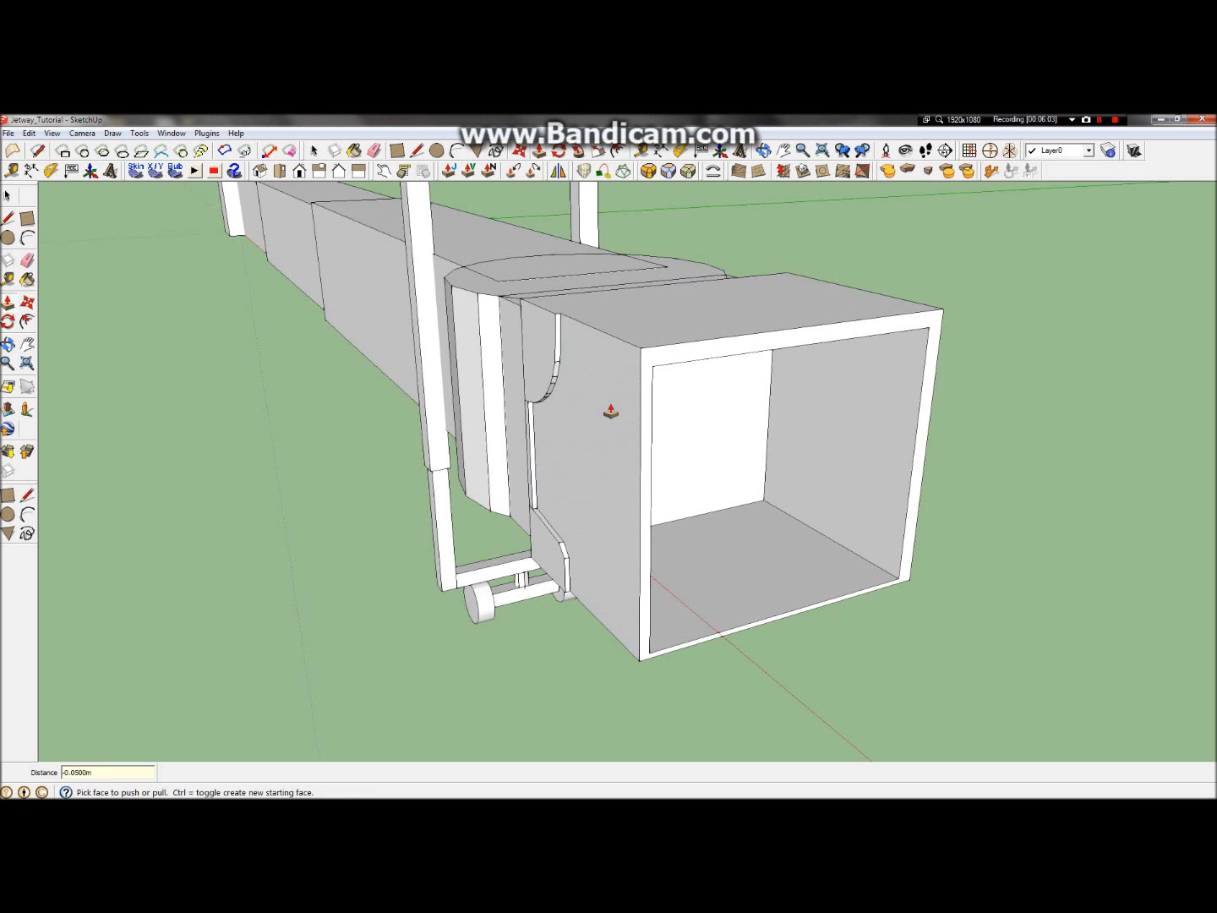
Step: Draw a line about 0.8 m long on the plate, sloping from its top tunnel-side corner to the slanted outer edge
{"action": "scroll", "coordinate": [541, 292], "scroll_direction": "up", "scroll_amount": 3}
{"action": "middle_click_drag", "start_coordinate": [630, 448], "coordinate": [643, 355]}
{"action": "left_click", "coordinate": [8, 217]}
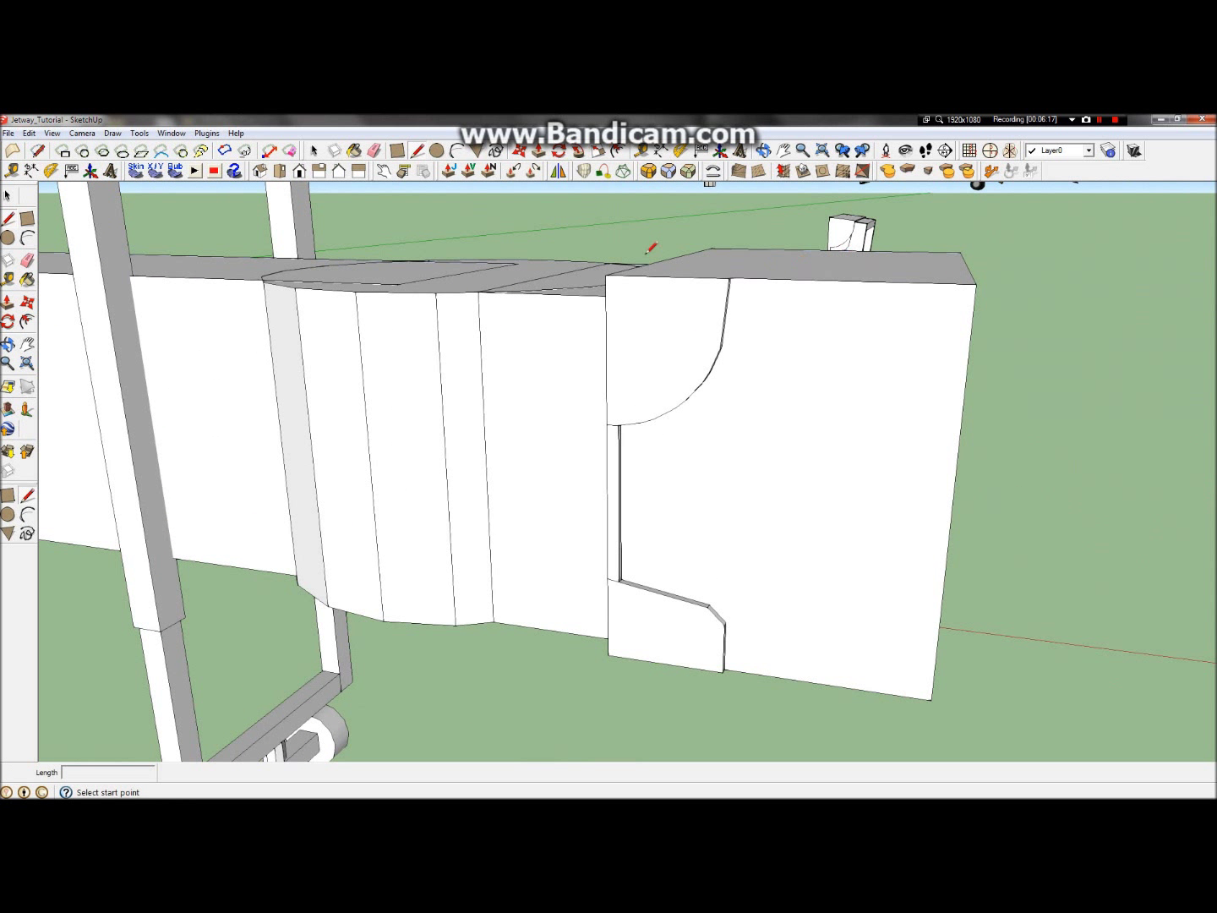
{"action": "left_click", "coordinate": [606, 277]}
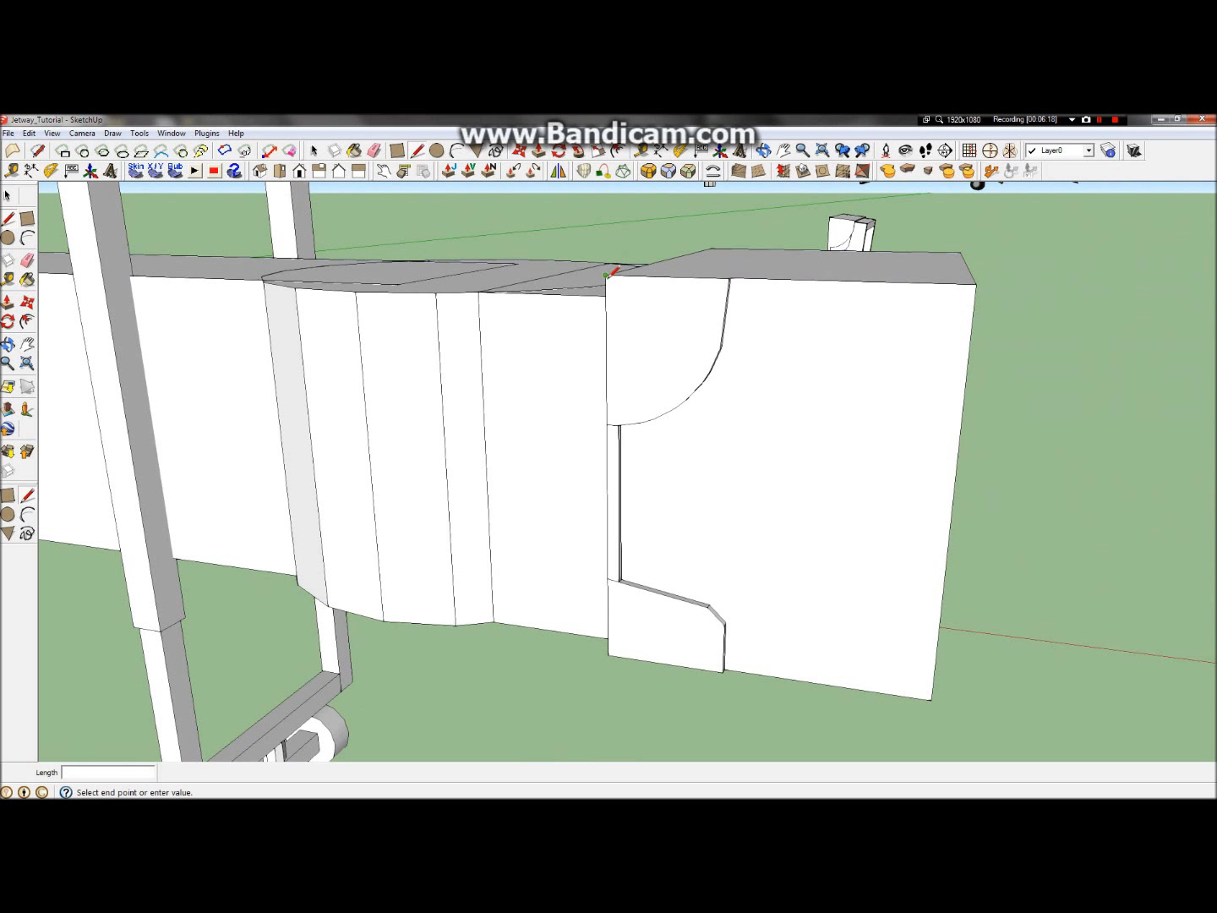
{"action": "left_click", "coordinate": [729, 290]}
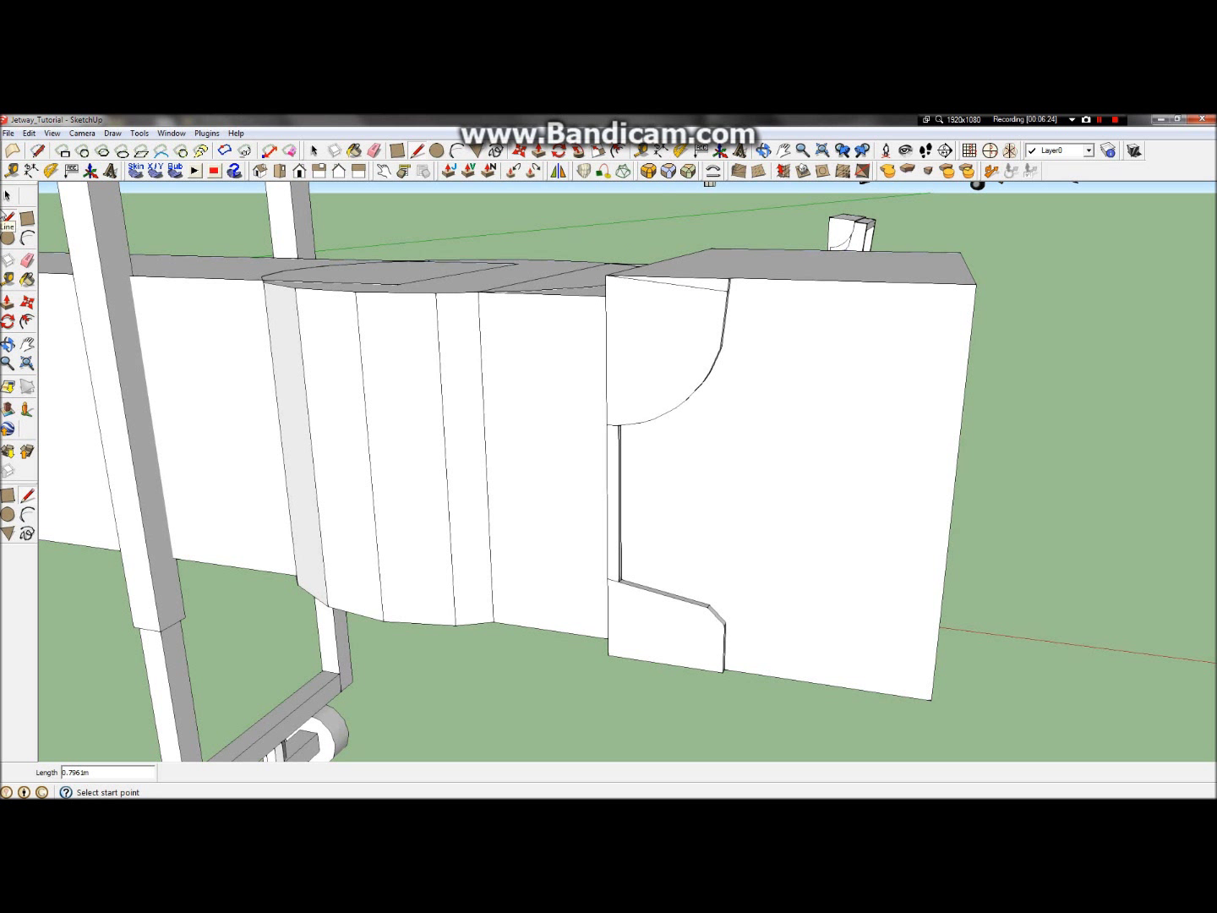
Step: Push the thin triangle above the sloping line inward 0.05 m and delete the leftover edge beside it
{"action": "left_click", "coordinate": [14, 300]}
{"action": "left_click_drag", "start_coordinate": [726, 287], "coordinate": [826, 305]}
{"action": "scroll", "coordinate": [825, 304], "scroll_direction": "down", "scroll_amount": 6}
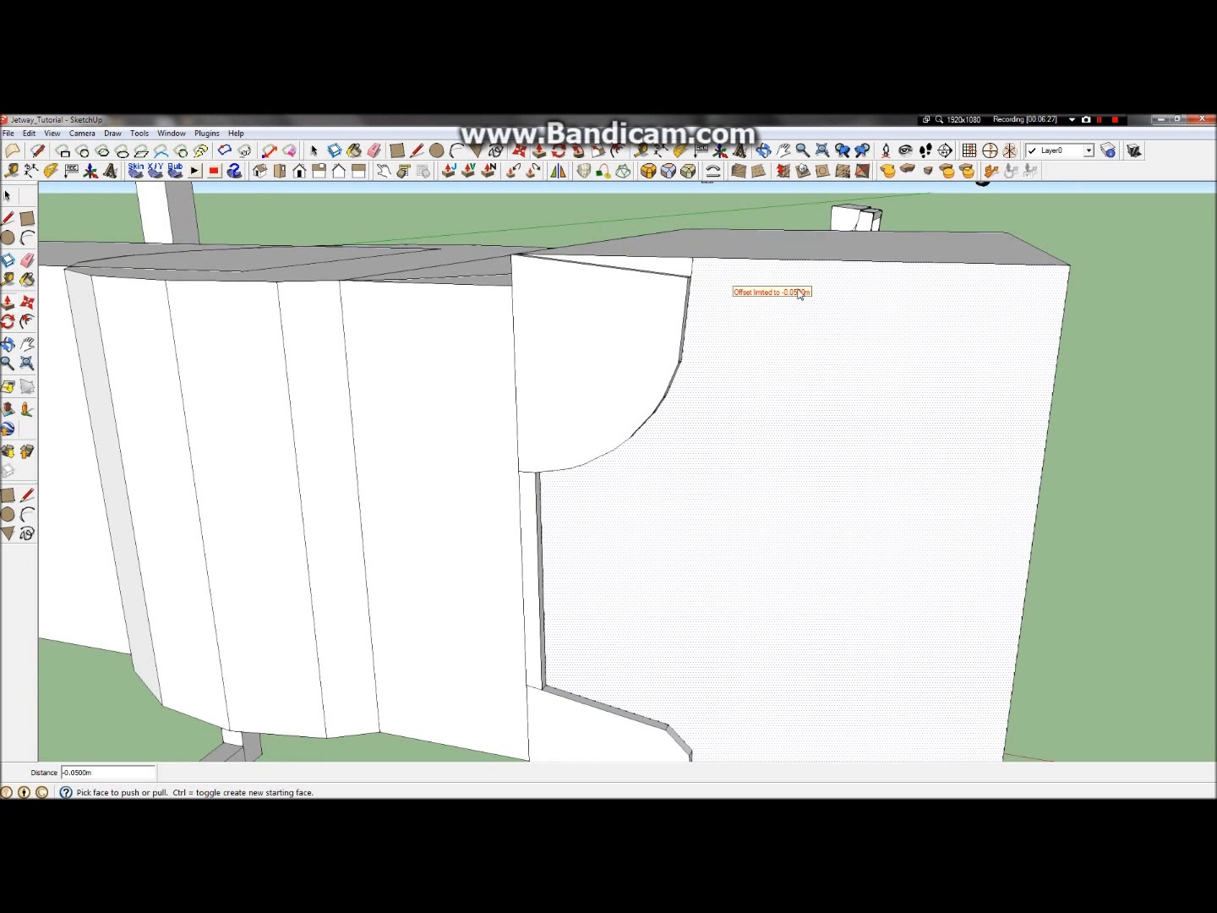
{"action": "scroll", "coordinate": [754, 275], "scroll_direction": "up", "scroll_amount": 6}
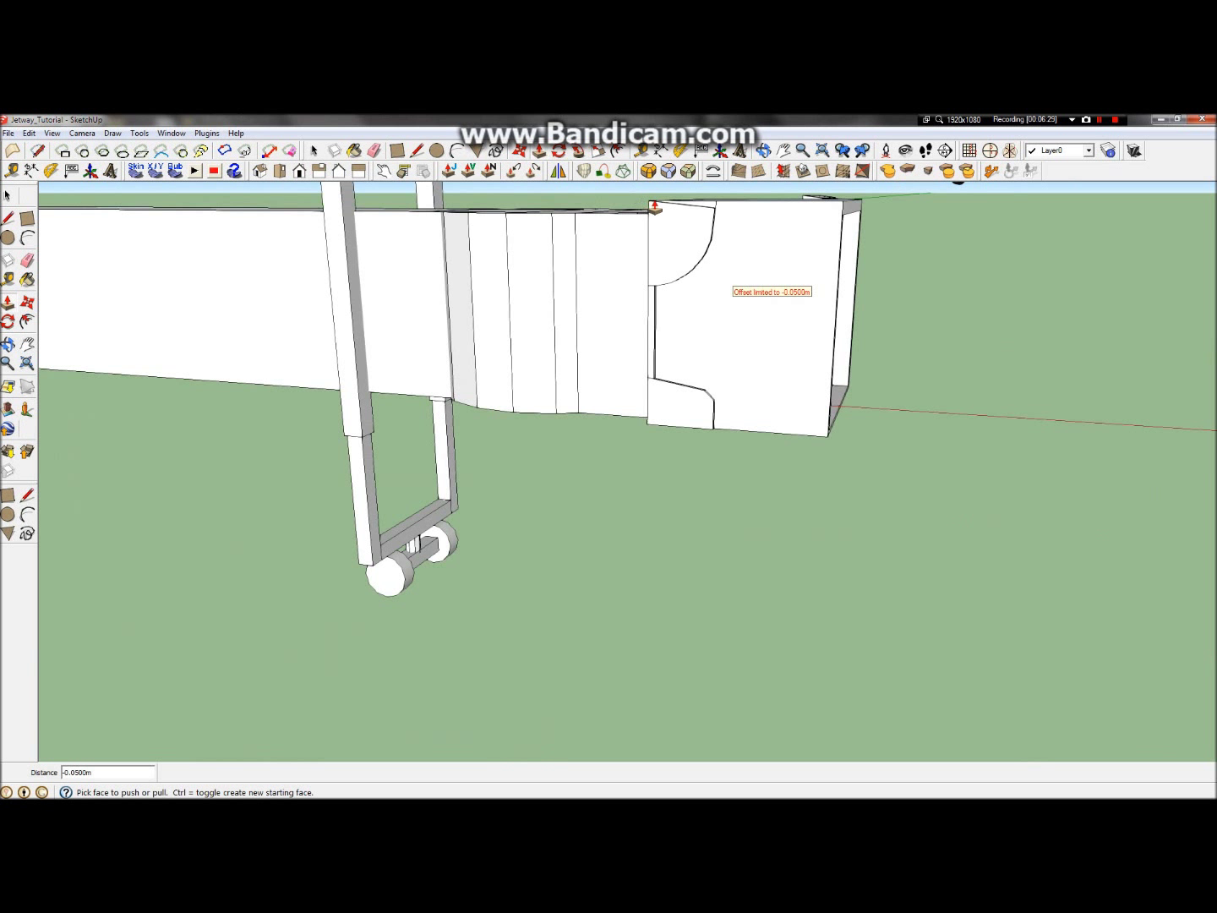
{"action": "scroll", "coordinate": [775, 210], "scroll_direction": "up", "scroll_amount": 5}
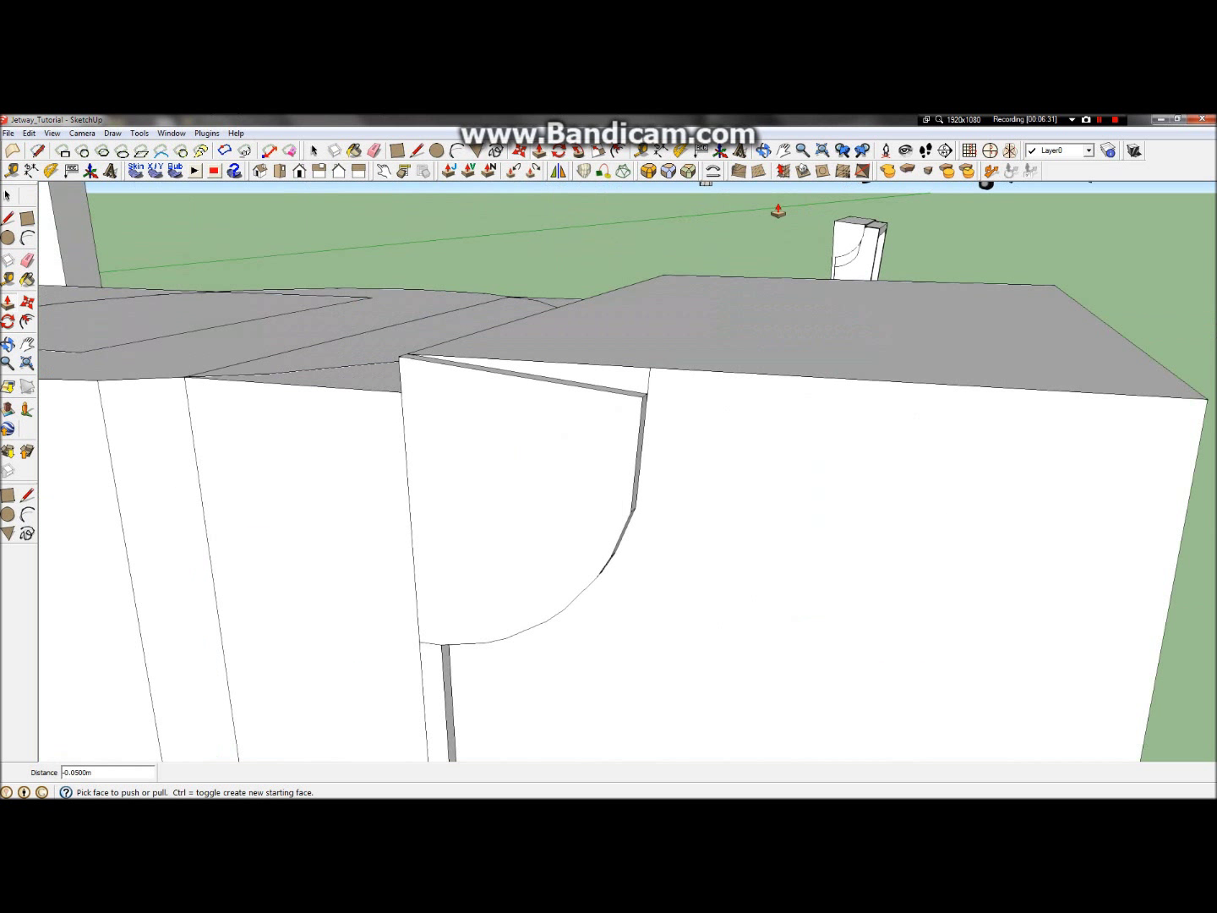
{"action": "key", "text": "space"}
{"action": "left_click", "coordinate": [644, 381]}
{"action": "scroll", "coordinate": [615, 365], "scroll_direction": "down", "scroll_amount": 5}
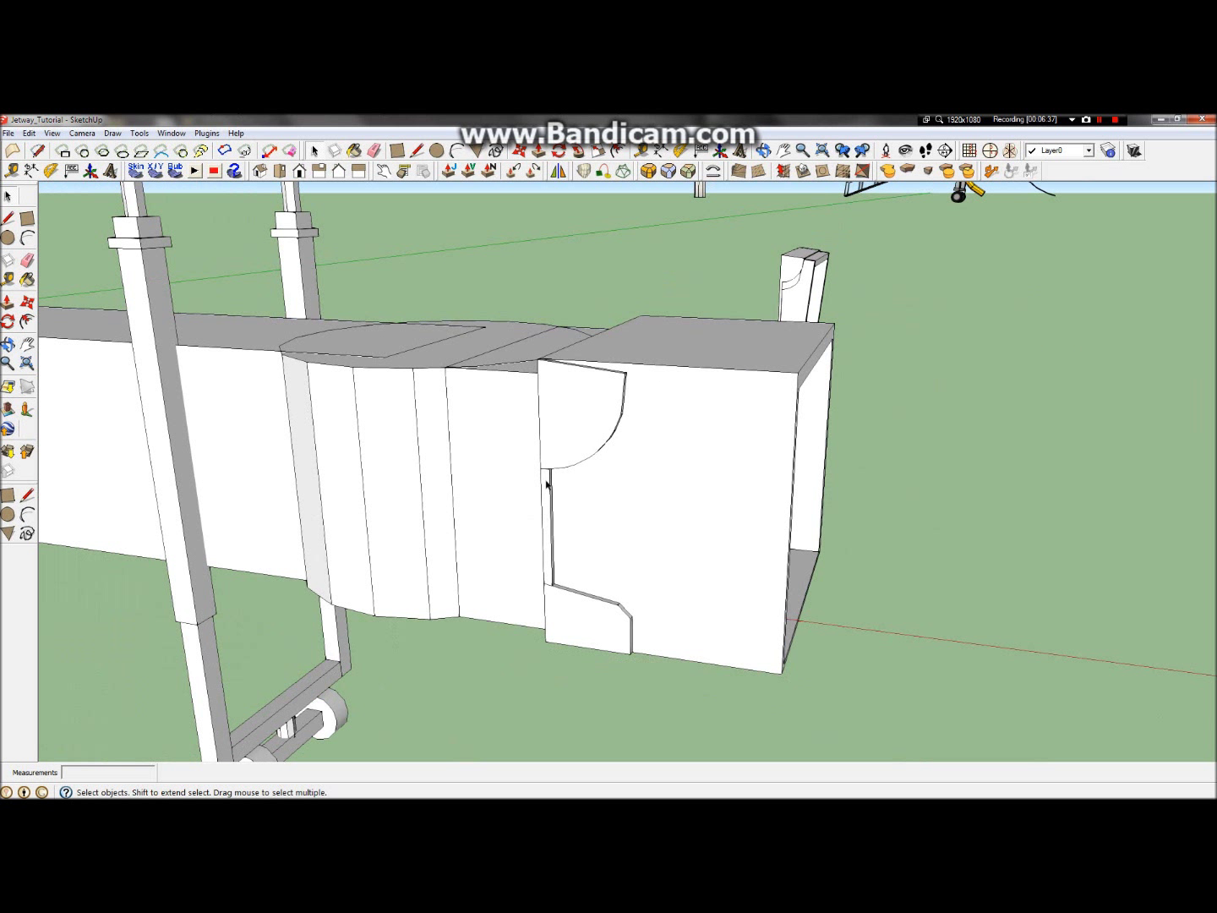
Step: Make the whole raised side plate a component named Jet_Plate_01
{"action": "left_click", "coordinate": [551, 601]}
{"action": "double_click", "coordinate": [552, 602]}
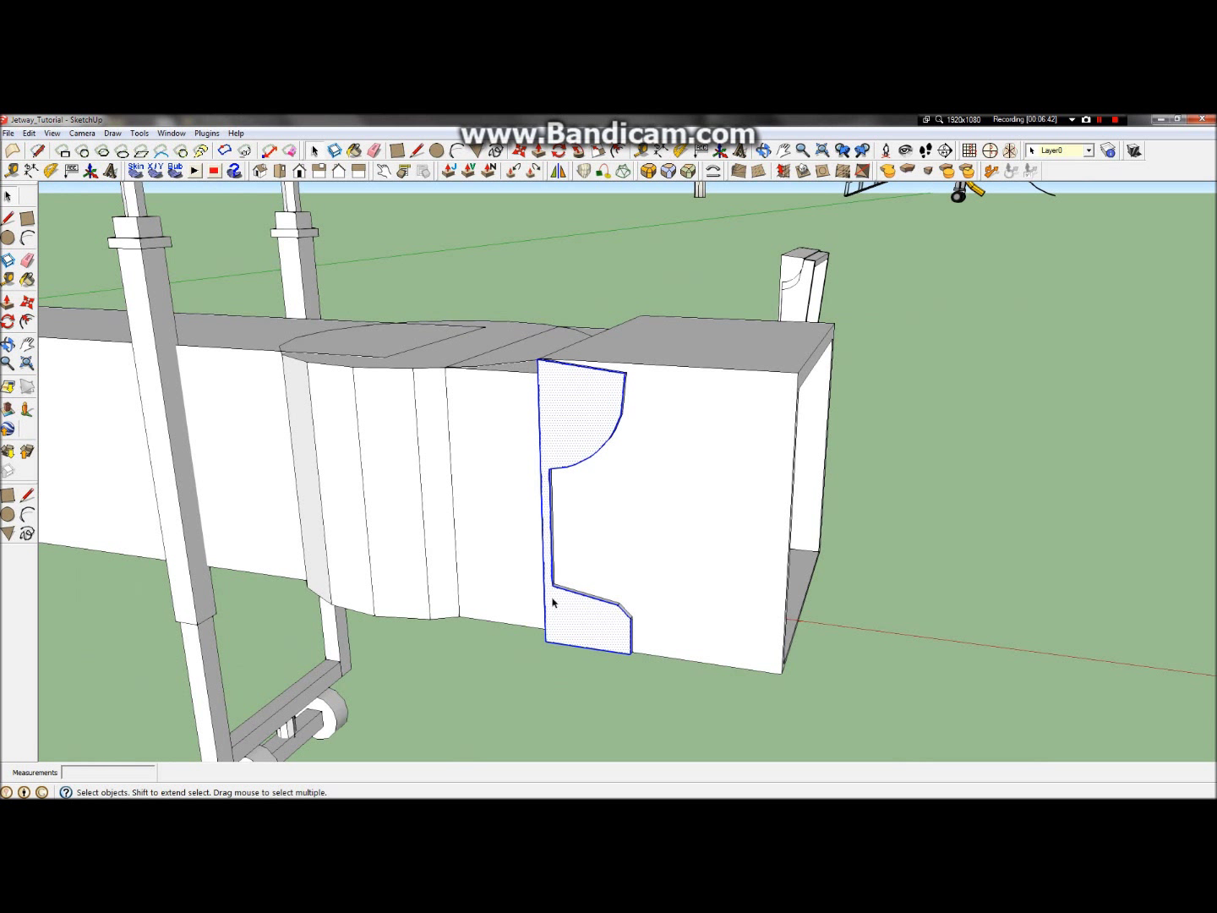
{"action": "right_click", "coordinate": [551, 598]}
{"action": "left_click", "coordinate": [626, 393]}
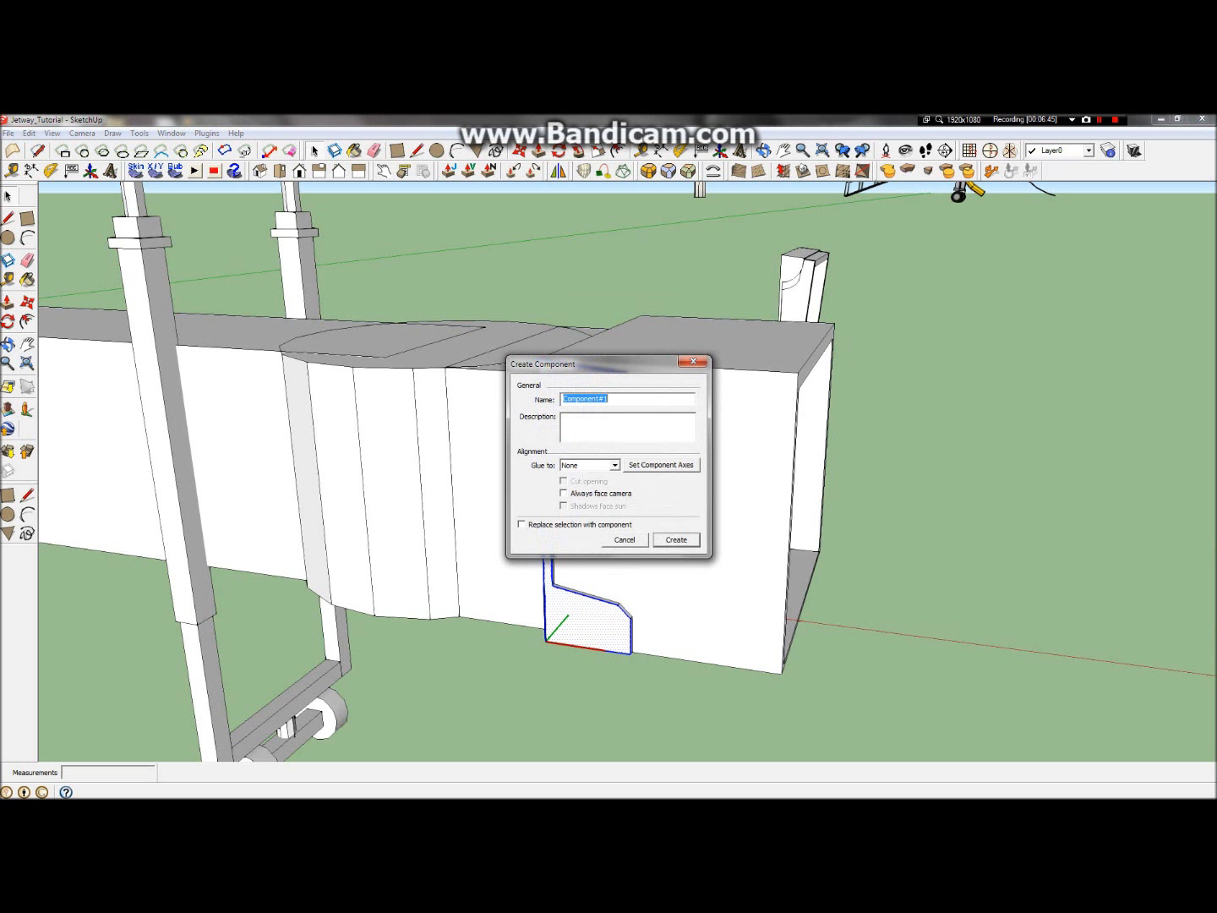
{"action": "type", "text": "Jet_Plate_01"}
{"action": "left_click", "coordinate": [673, 540]}
Step: Delete the rest of the hood's side, top and outer geometry, keeping the plate component and the frame at the tunnel end
{"action": "left_click", "coordinate": [611, 655]}
{"action": "left_click", "coordinate": [711, 536]}
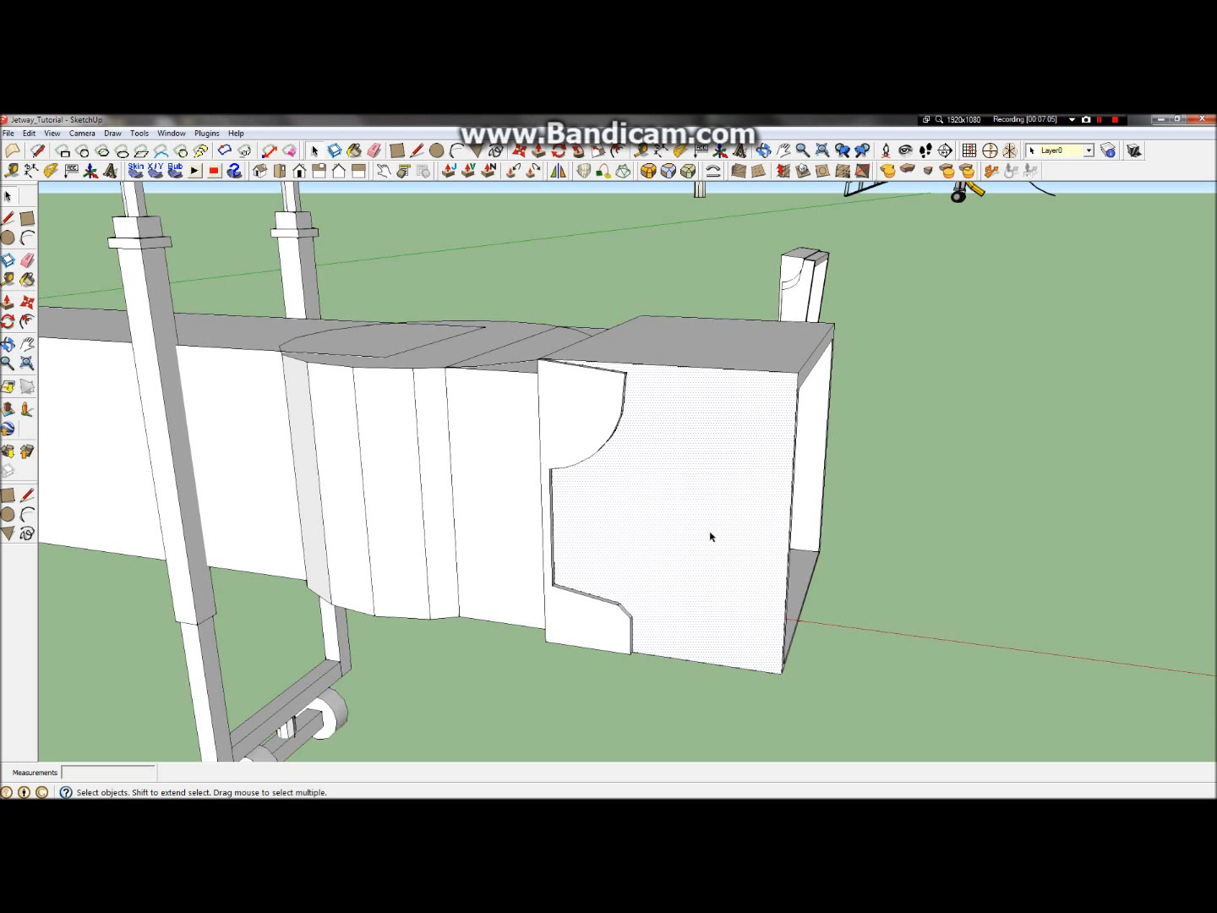
{"action": "scroll", "coordinate": [720, 517], "scroll_direction": "down", "scroll_amount": 5}
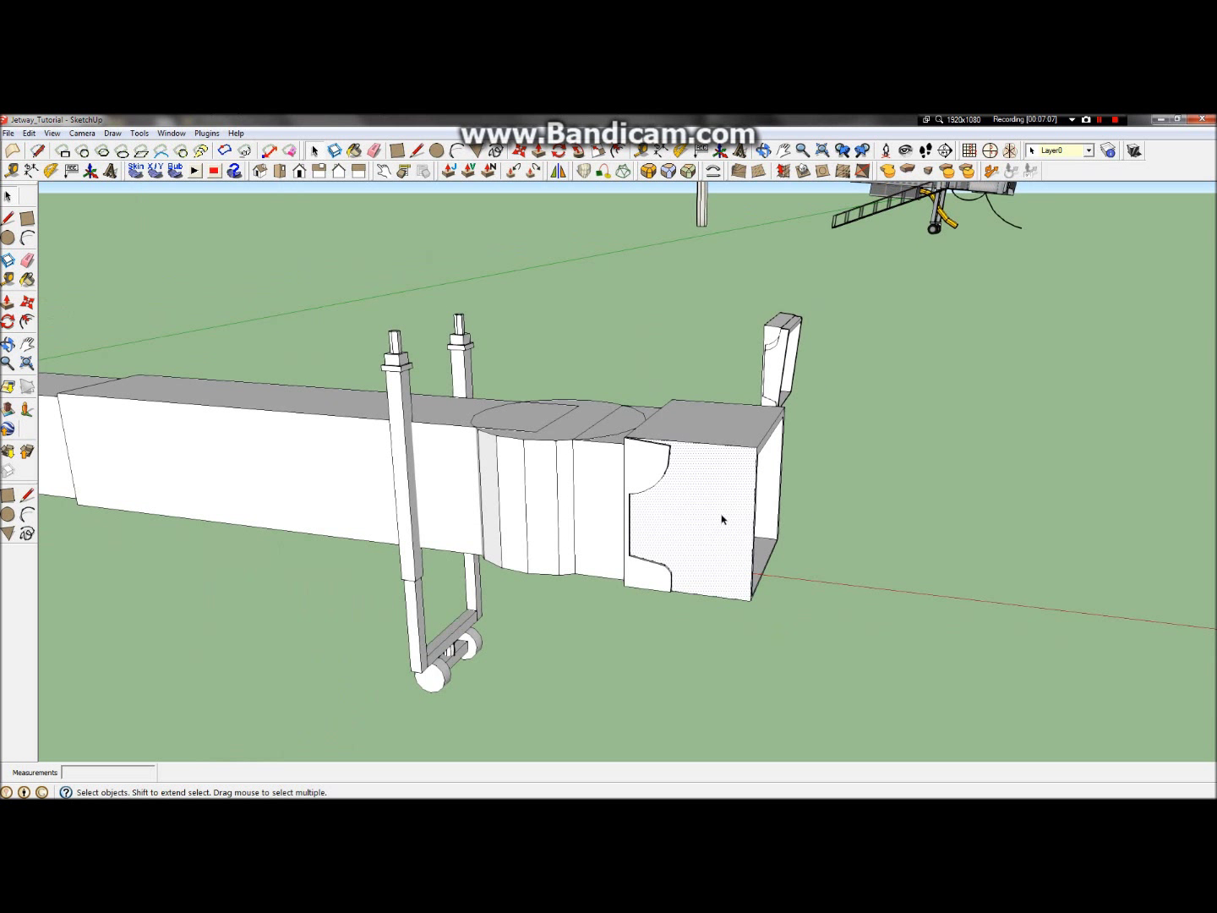
{"action": "left_click_drag", "start_coordinate": [732, 376], "coordinate": [748, 437]}
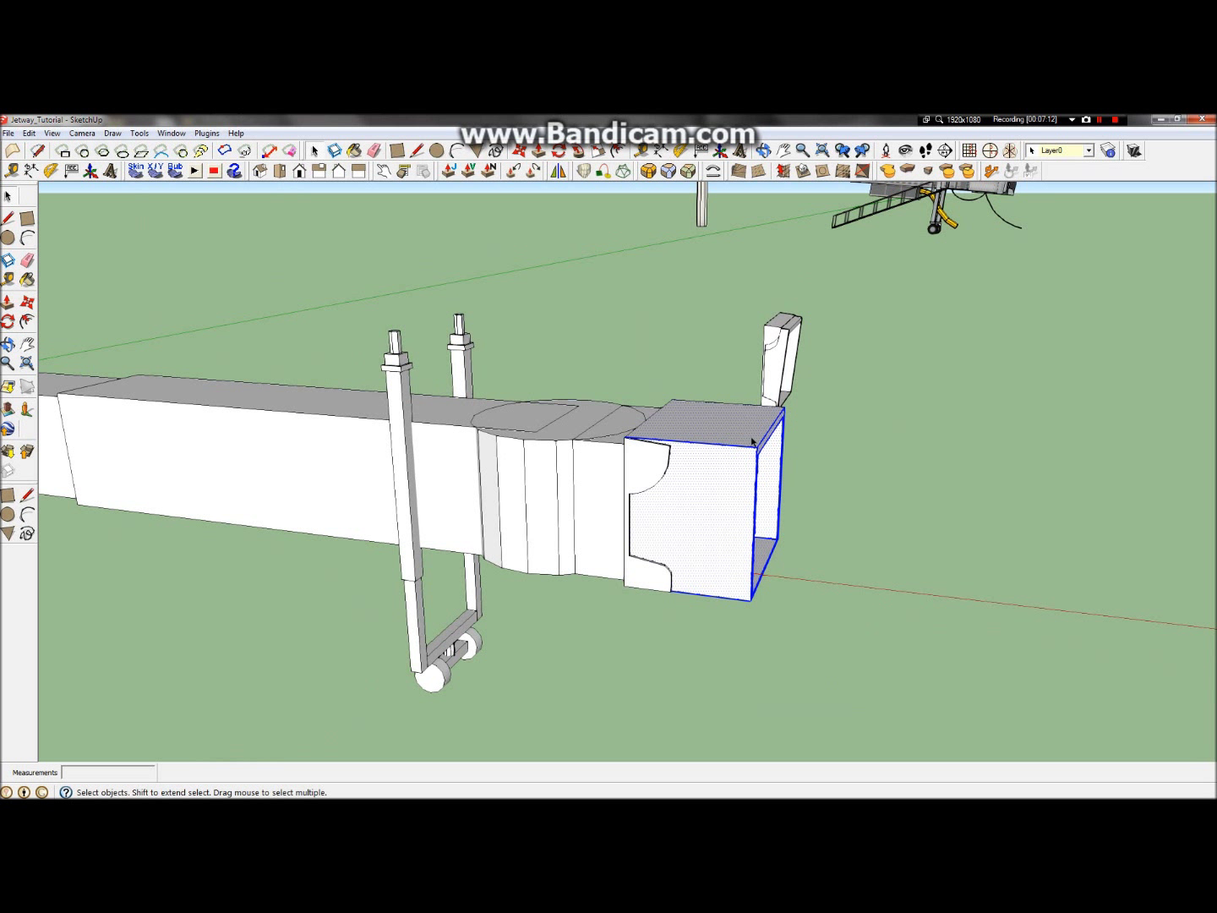
{"action": "key", "text": "Delete"}
{"action": "left_click_drag", "start_coordinate": [705, 392], "coordinate": [704, 391]}
{"action": "key", "text": "Delete"}
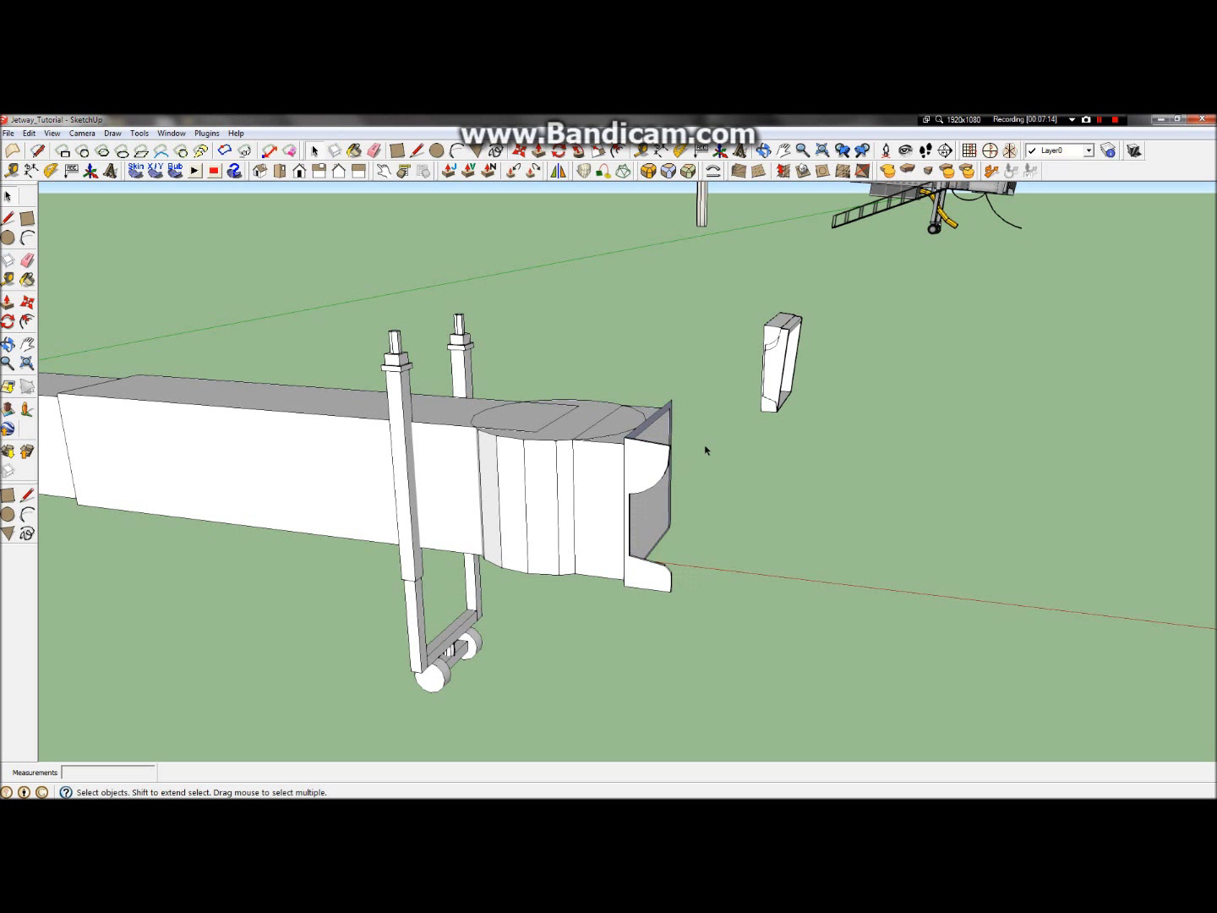
{"action": "scroll", "coordinate": [650, 447], "scroll_direction": "up", "scroll_amount": 5}
{"action": "scroll", "coordinate": [602, 503], "scroll_direction": "down", "scroll_amount": 2}
{"action": "left_click", "coordinate": [629, 514]}
{"action": "left_click", "coordinate": [806, 595]}
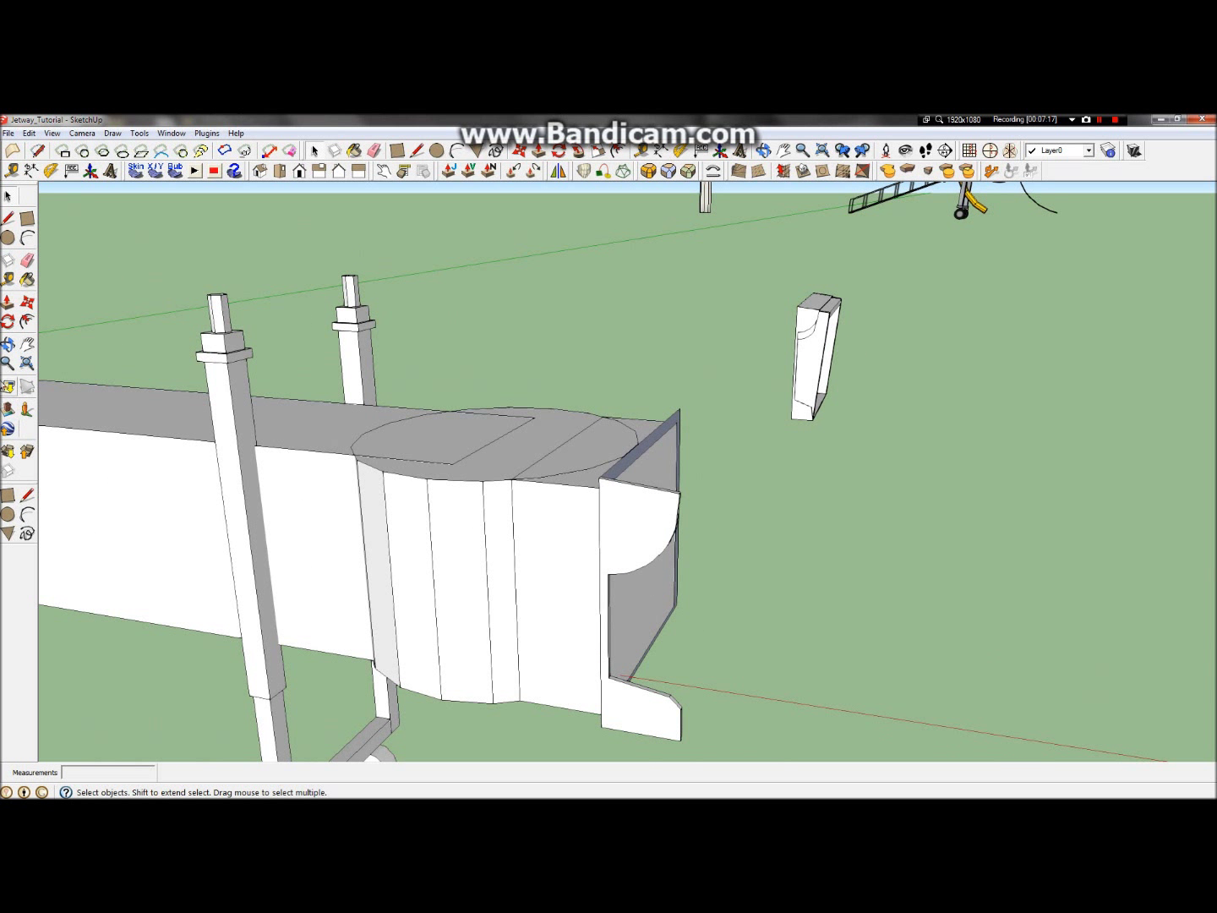
Step: Delete the loose edge strips that give the side plate its thickness, leaving only the flat plate face
{"action": "left_click", "coordinate": [7, 344]}
{"action": "left_click_drag", "start_coordinate": [701, 520], "coordinate": [383, 589]}
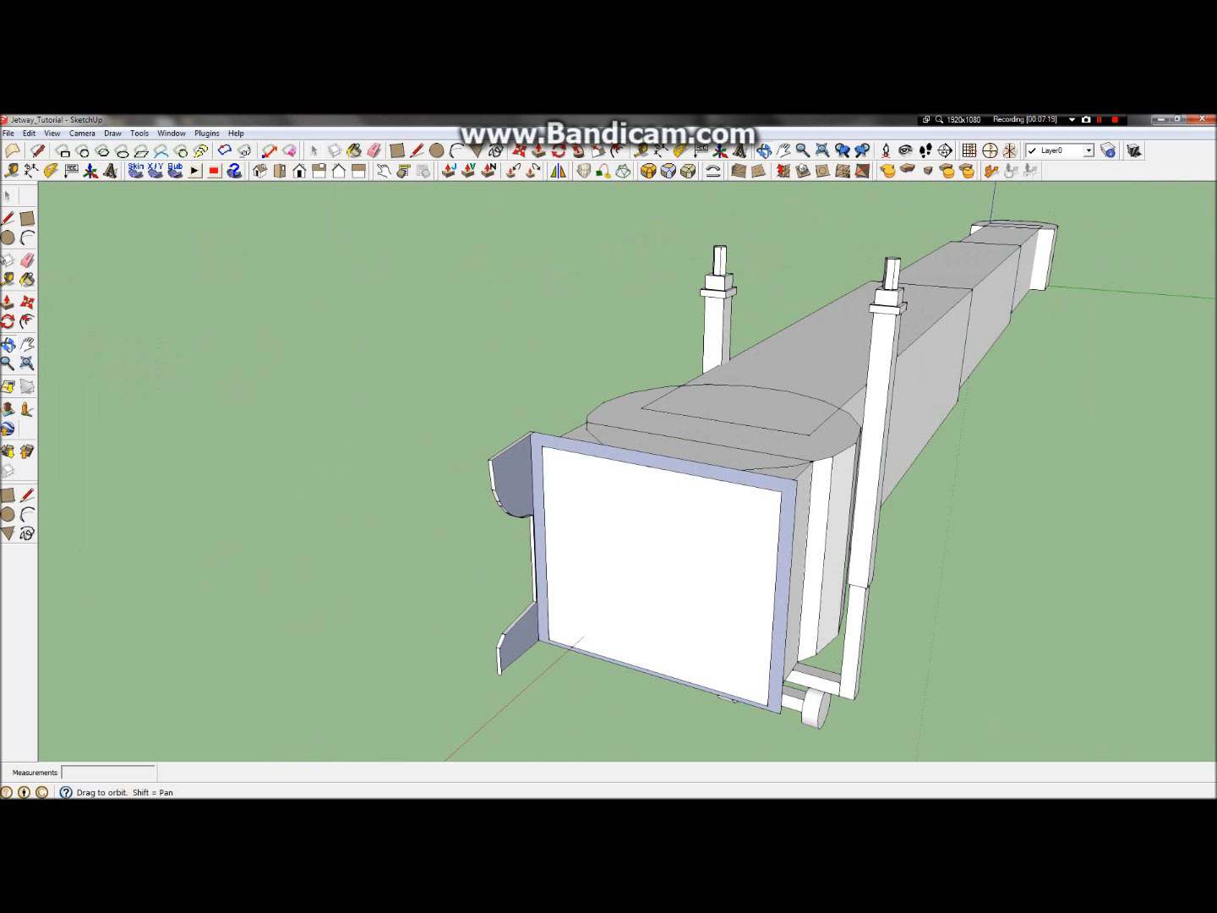
{"action": "left_click", "coordinate": [7, 196]}
{"action": "left_click", "coordinate": [499, 472]}
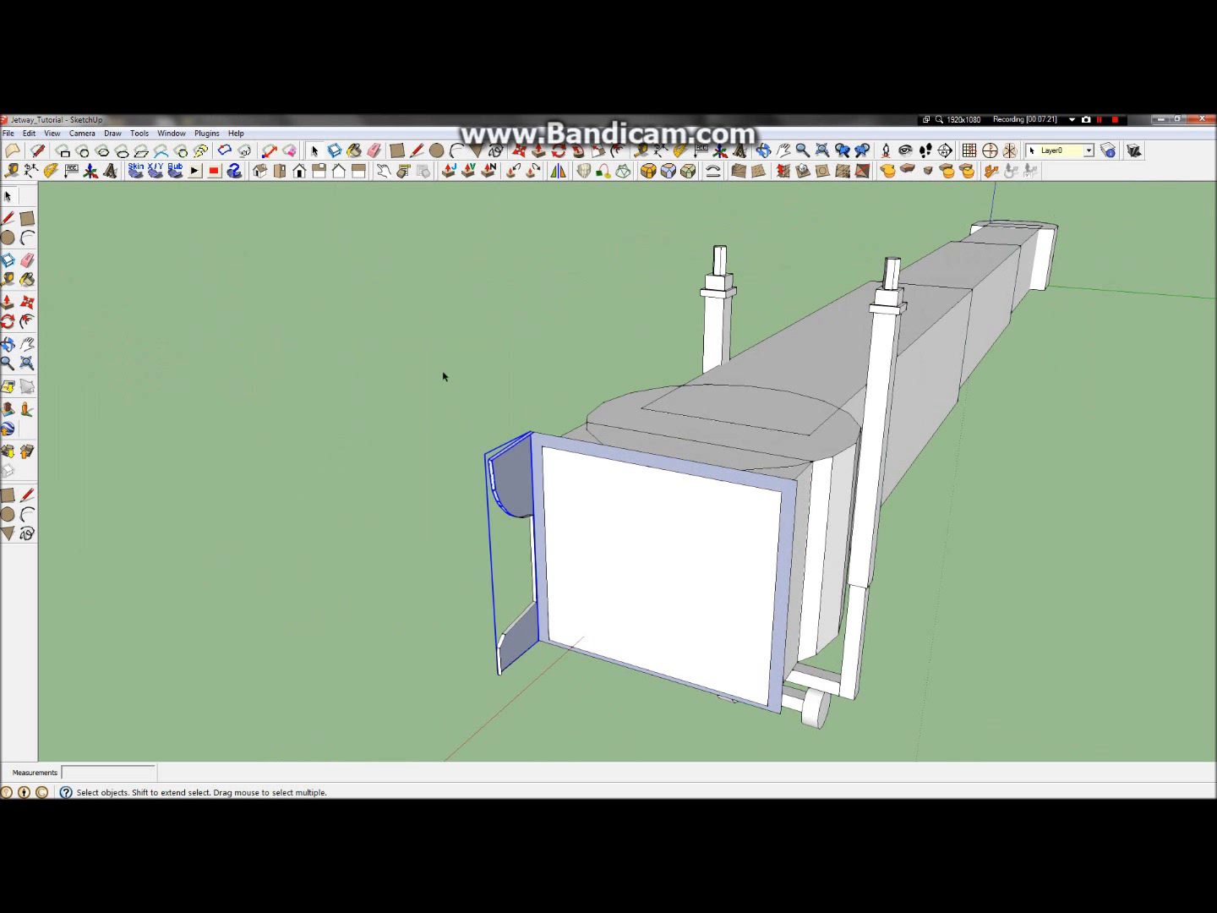
{"action": "left_click_drag", "start_coordinate": [520, 710], "coordinate": [433, 537]}
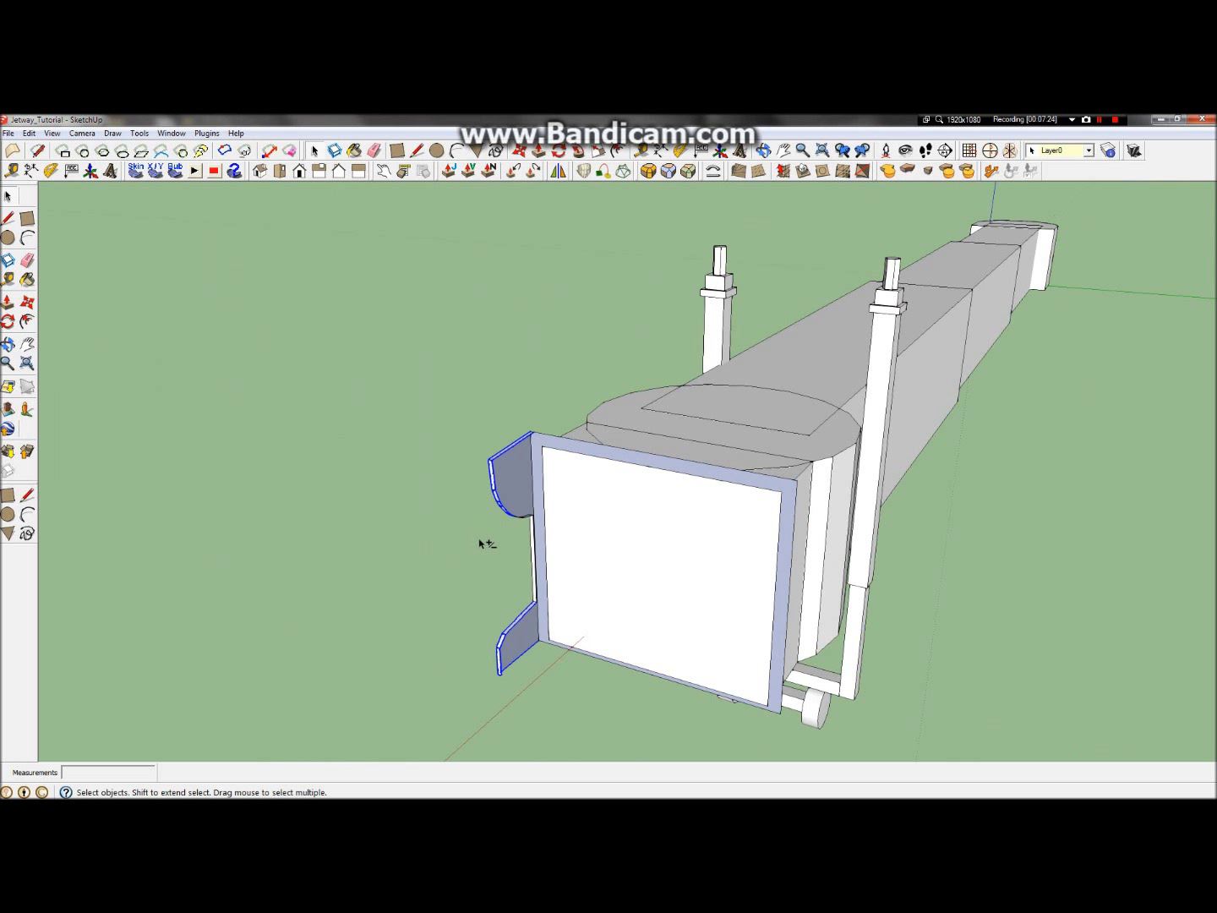
{"action": "left_click", "coordinate": [9, 346]}
{"action": "left_click_drag", "start_coordinate": [586, 397], "coordinate": [408, 490]}
{"action": "left_click", "coordinate": [11, 195]}
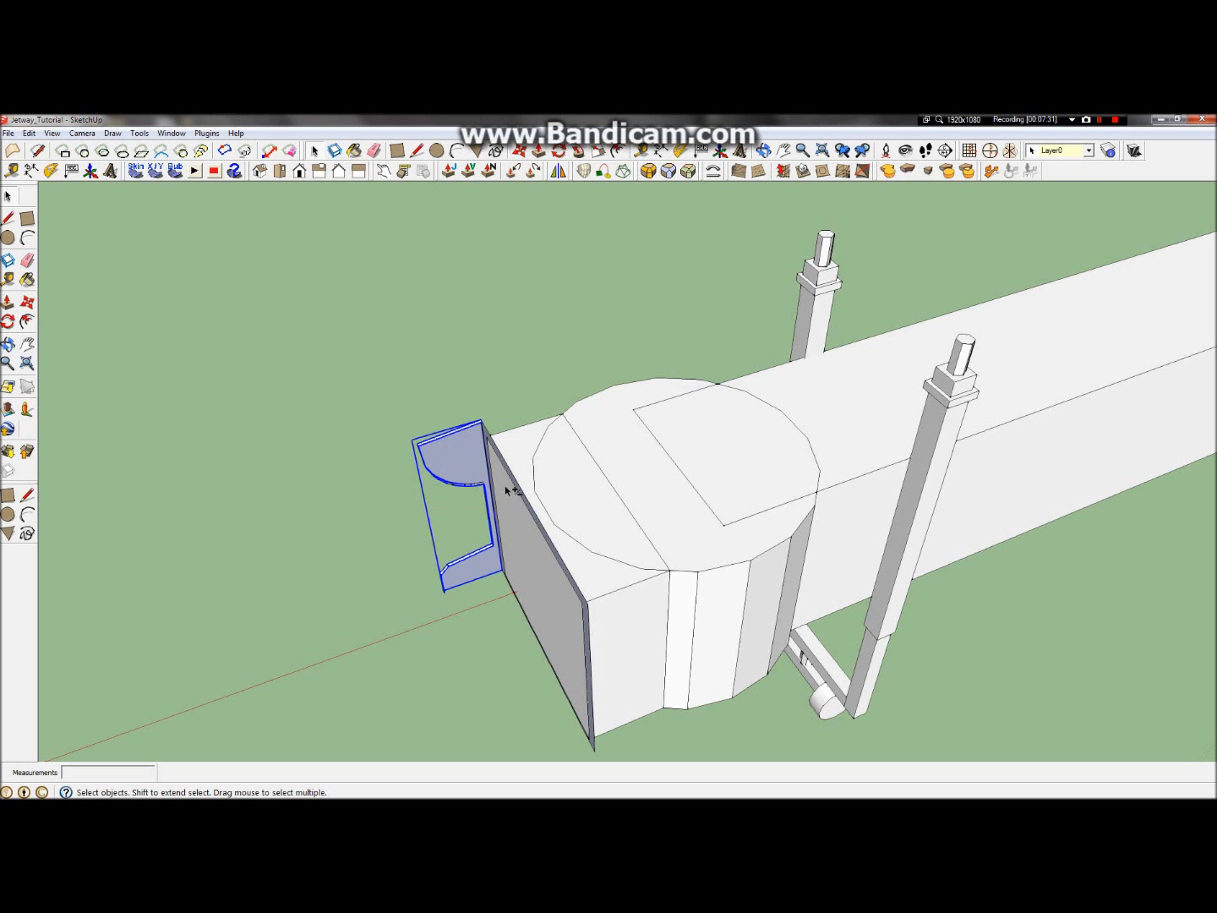
{"action": "scroll", "coordinate": [397, 483], "scroll_direction": "up", "scroll_amount": 8}
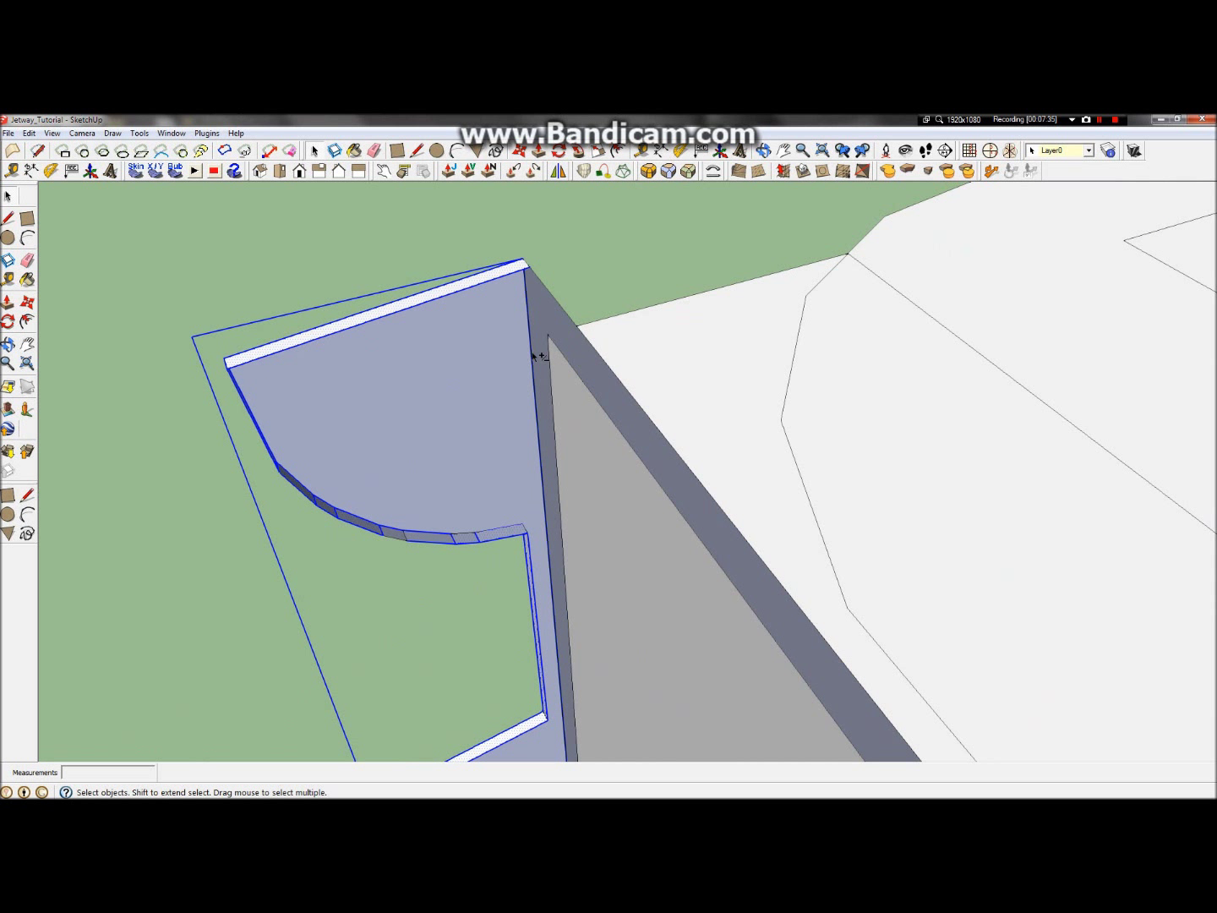
{"action": "left_click", "coordinate": [212, 448]}
{"action": "scroll", "coordinate": [338, 489], "scroll_direction": "down", "scroll_amount": 1}
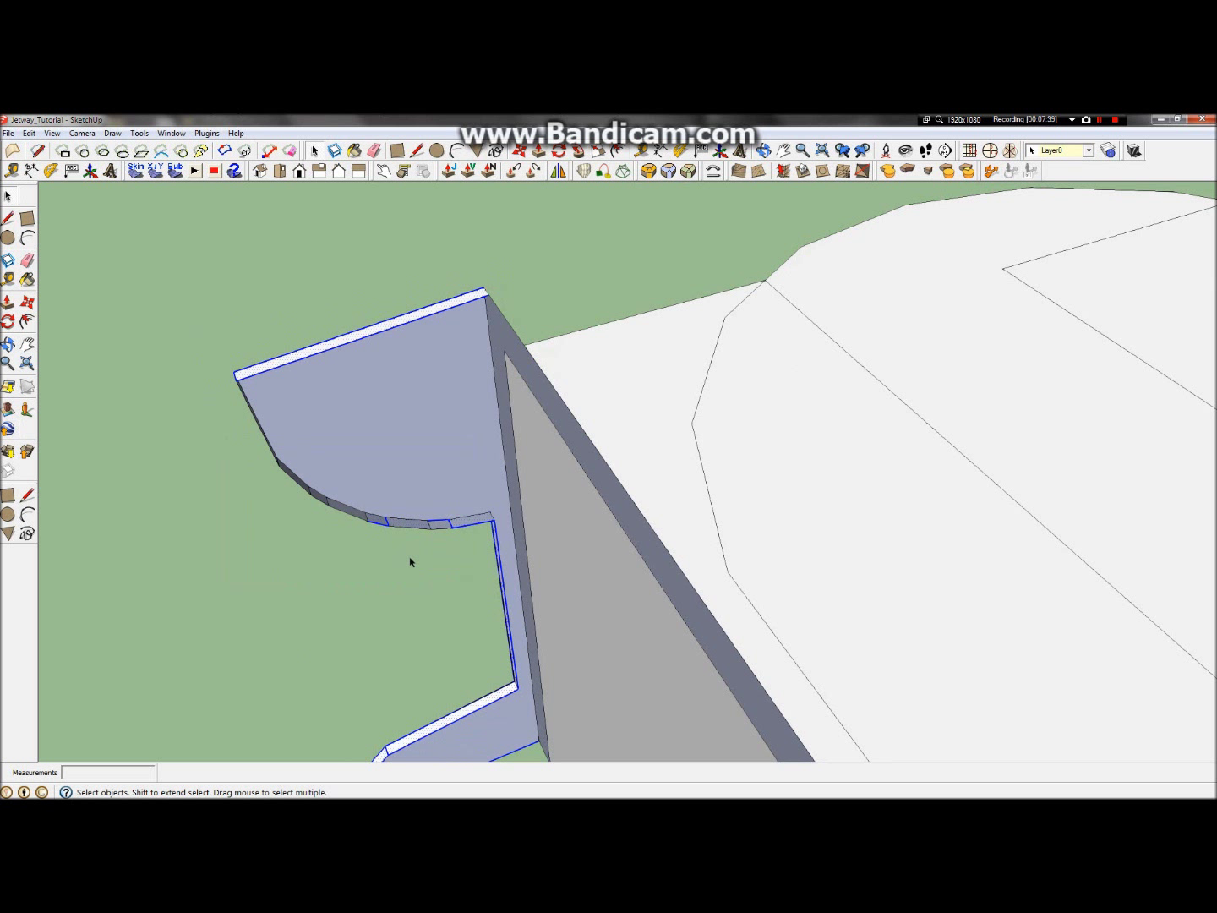
{"action": "left_click", "coordinate": [422, 498]}
{"action": "middle_click_drag", "start_coordinate": [481, 361], "coordinate": [440, 536]}
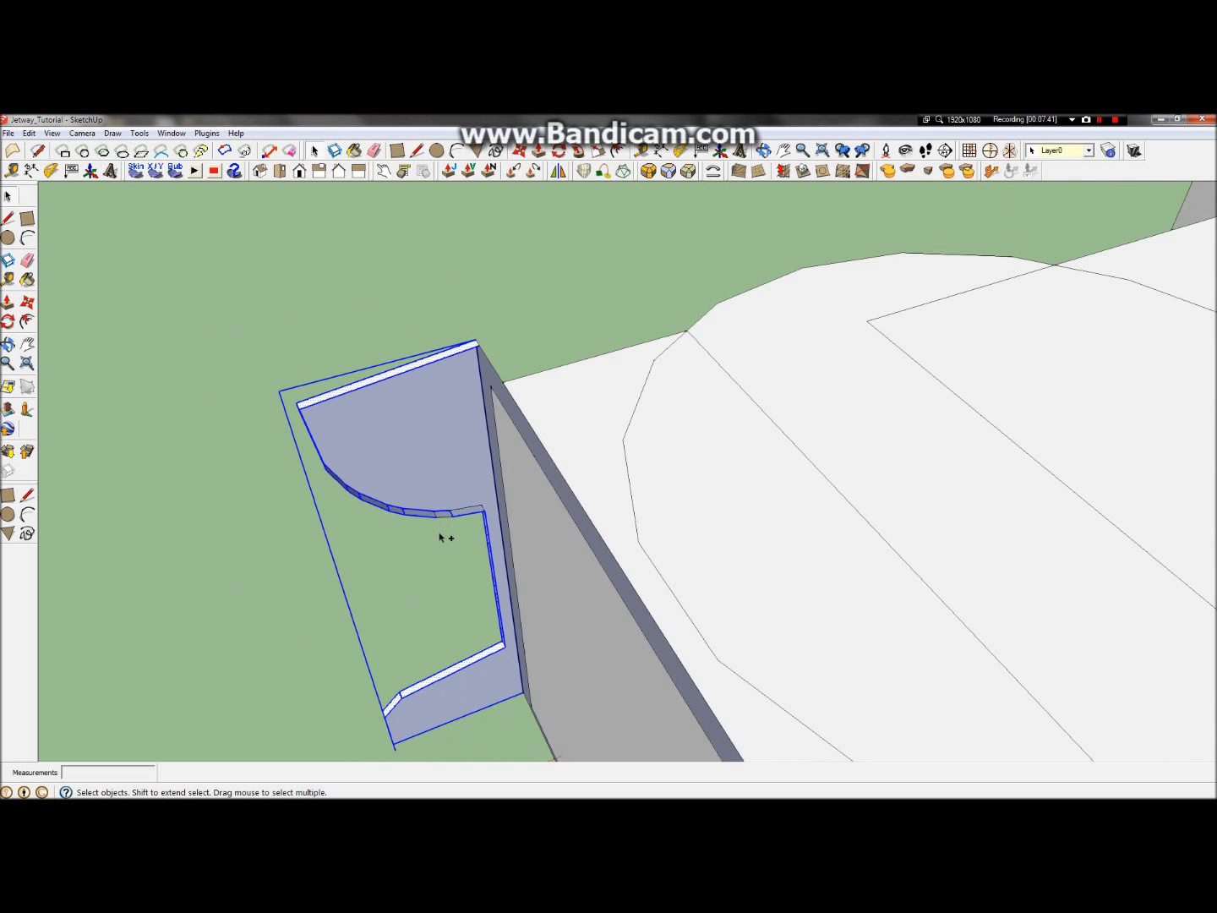
{"action": "left_click_drag", "start_coordinate": [362, 460], "coordinate": [363, 460]}
{"action": "left_click", "coordinate": [316, 399], "text": "shift"}
{"action": "left_click", "coordinate": [420, 361], "text": "shift"}
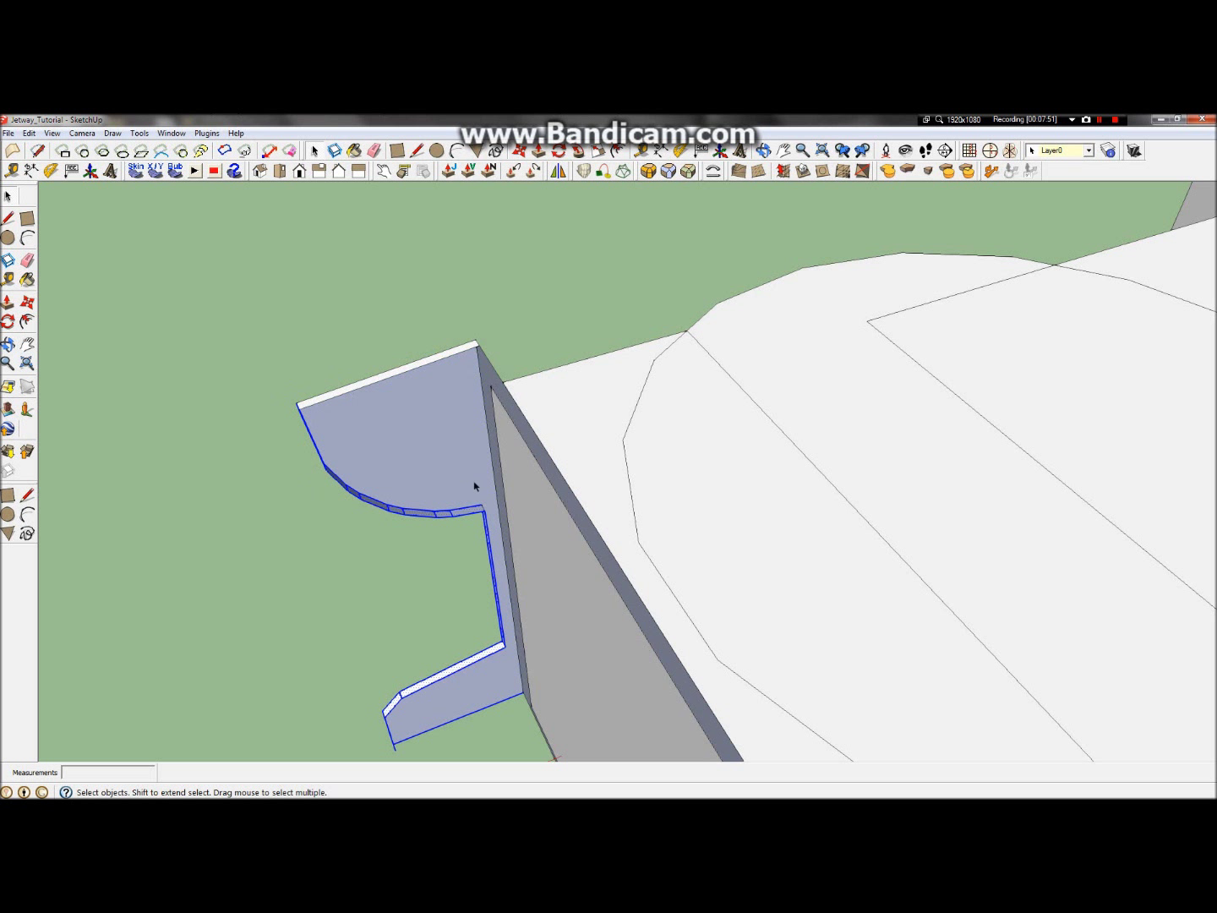
{"action": "left_click", "coordinate": [474, 513]}
{"action": "left_click", "coordinate": [368, 387]}
{"action": "left_click", "coordinate": [368, 386]}
{"action": "key", "text": "Delete"}
Step: Delete the short leftover edge at the plate's inner corner where the curve meets the narrow upright
{"action": "left_click", "coordinate": [482, 511]}
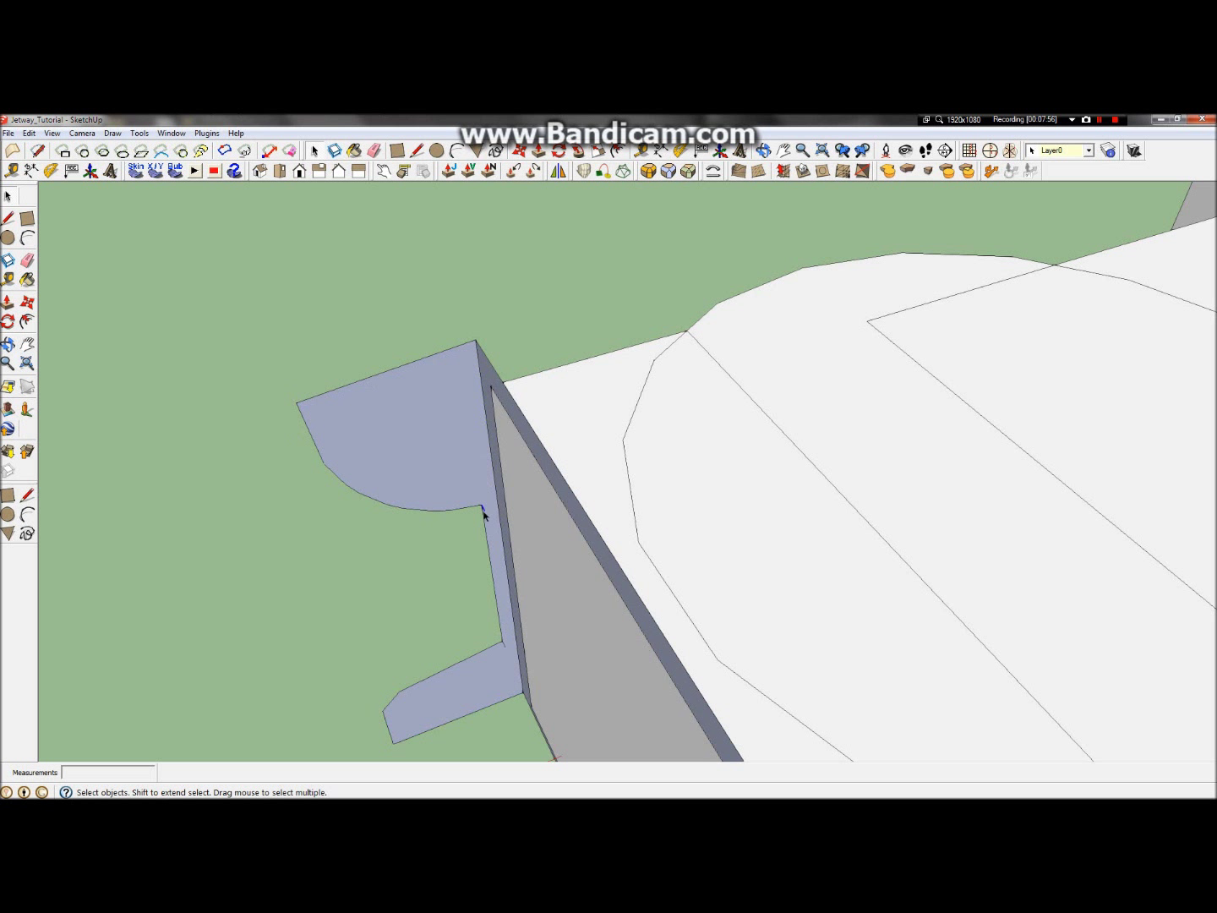
{"action": "key", "text": "Delete"}
{"action": "scroll", "coordinate": [506, 642], "scroll_direction": "up", "scroll_amount": 4}
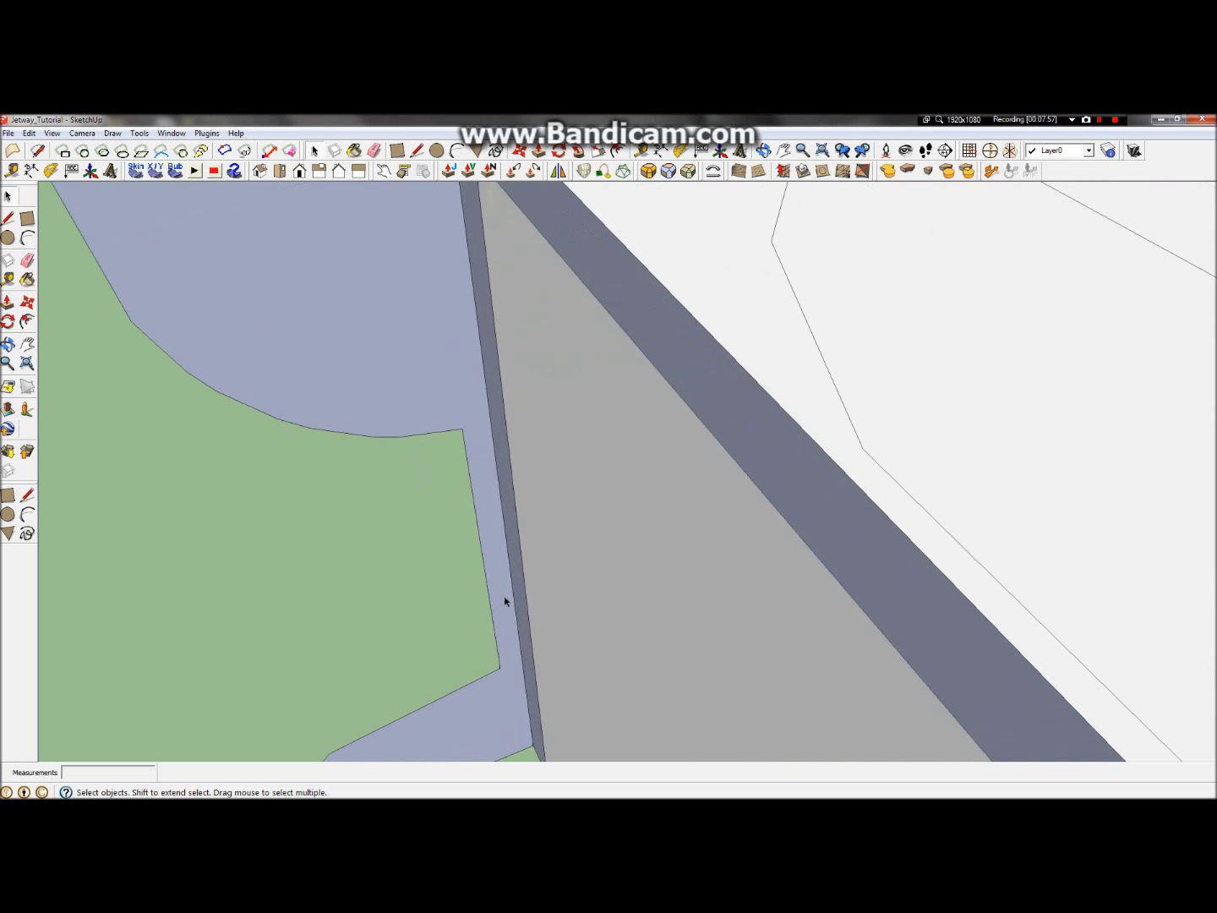
{"action": "scroll", "coordinate": [474, 506], "scroll_direction": "down", "scroll_amount": 2}
{"action": "scroll", "coordinate": [490, 436], "scroll_direction": "down", "scroll_amount": 2}
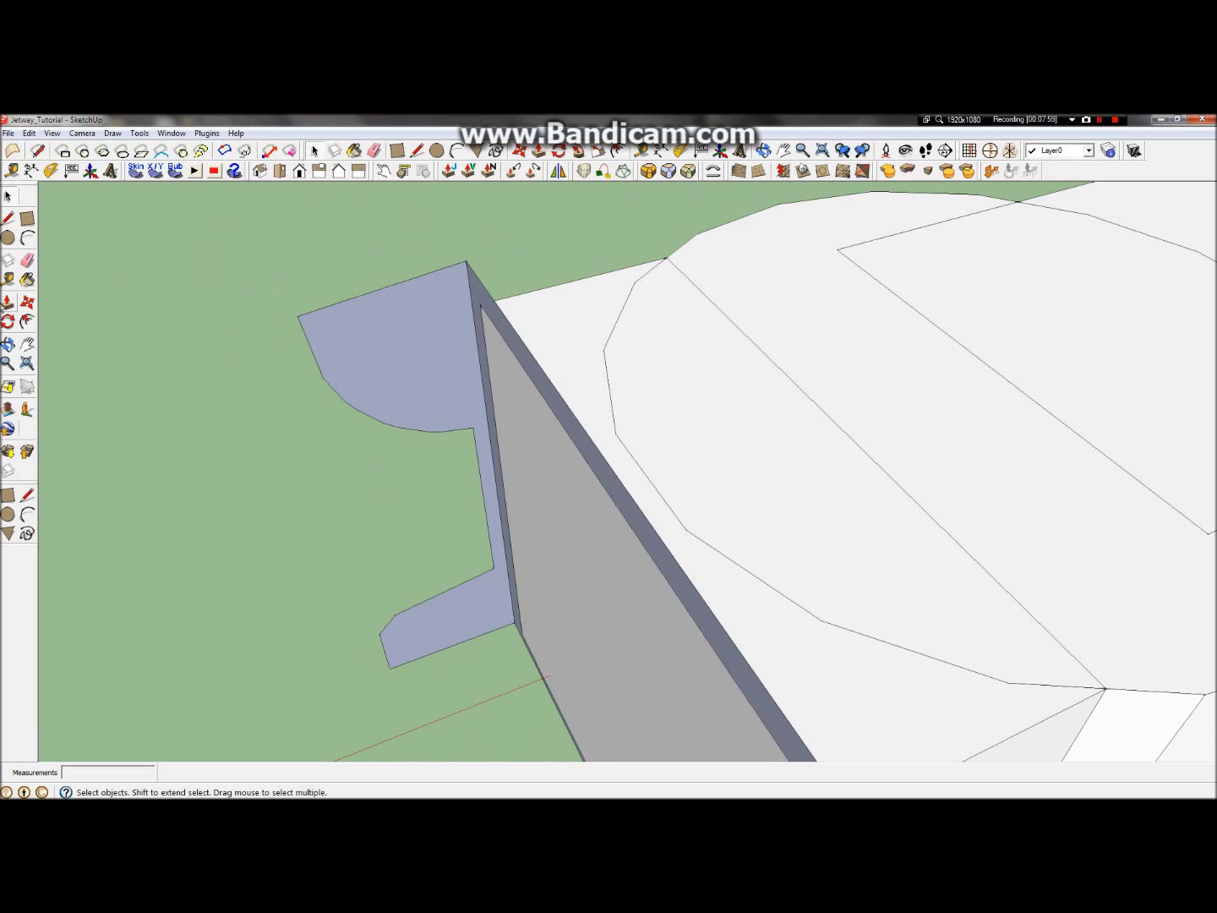
Step: Switch to Photo Gallery, browse the jetway reference photos, examine the cab end in the wing-view photo, and return to SketchUp
{"action": "left_click", "coordinate": [8, 343]}
{"action": "left_click_drag", "start_coordinate": [452, 396], "coordinate": [816, 359]}
{"action": "scroll", "coordinate": [813, 365], "scroll_direction": "down", "scroll_amount": 5}
{"action": "left_click_drag", "start_coordinate": [951, 286], "coordinate": [859, 254]}
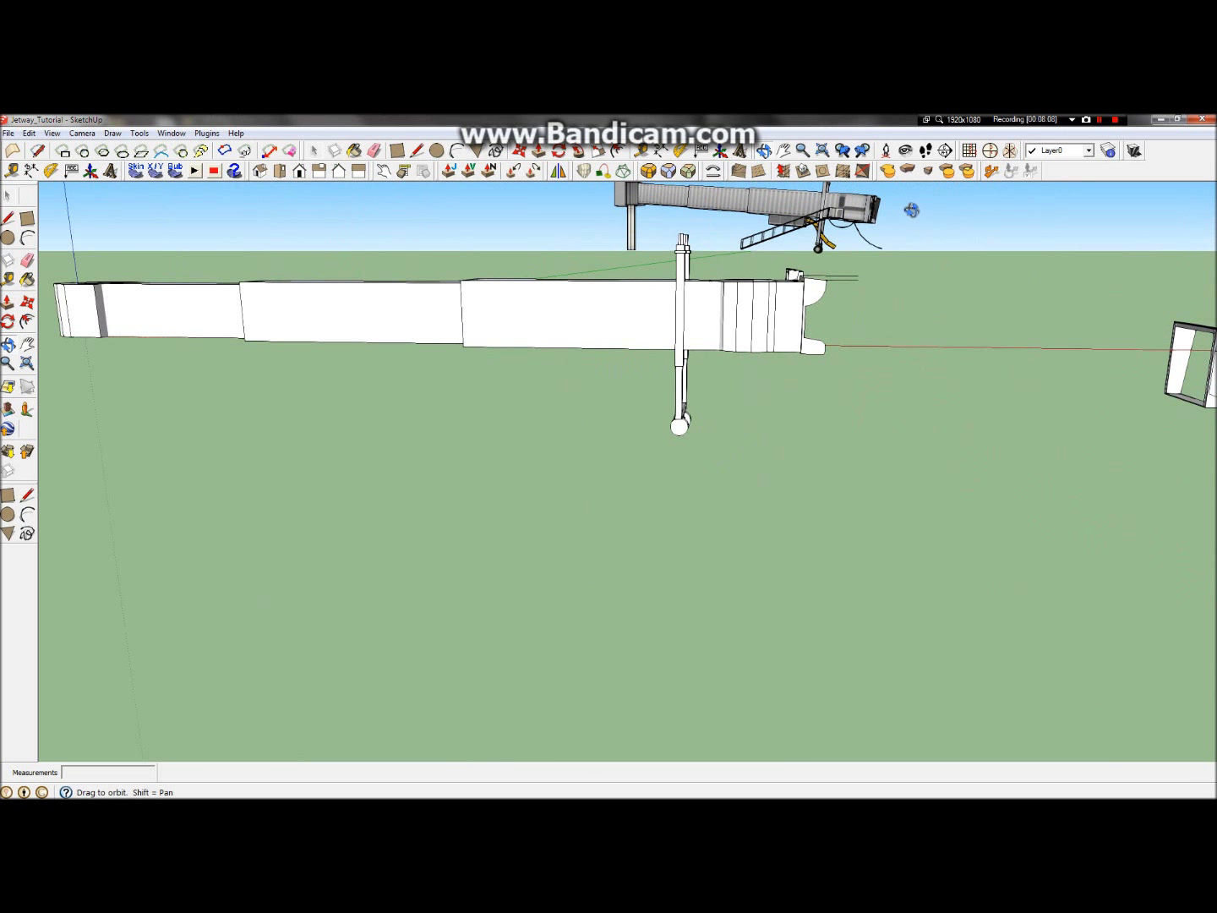
{"action": "left_click_drag", "start_coordinate": [910, 211], "coordinate": [882, 201]}
{"action": "key", "text": "alt+Tab"}
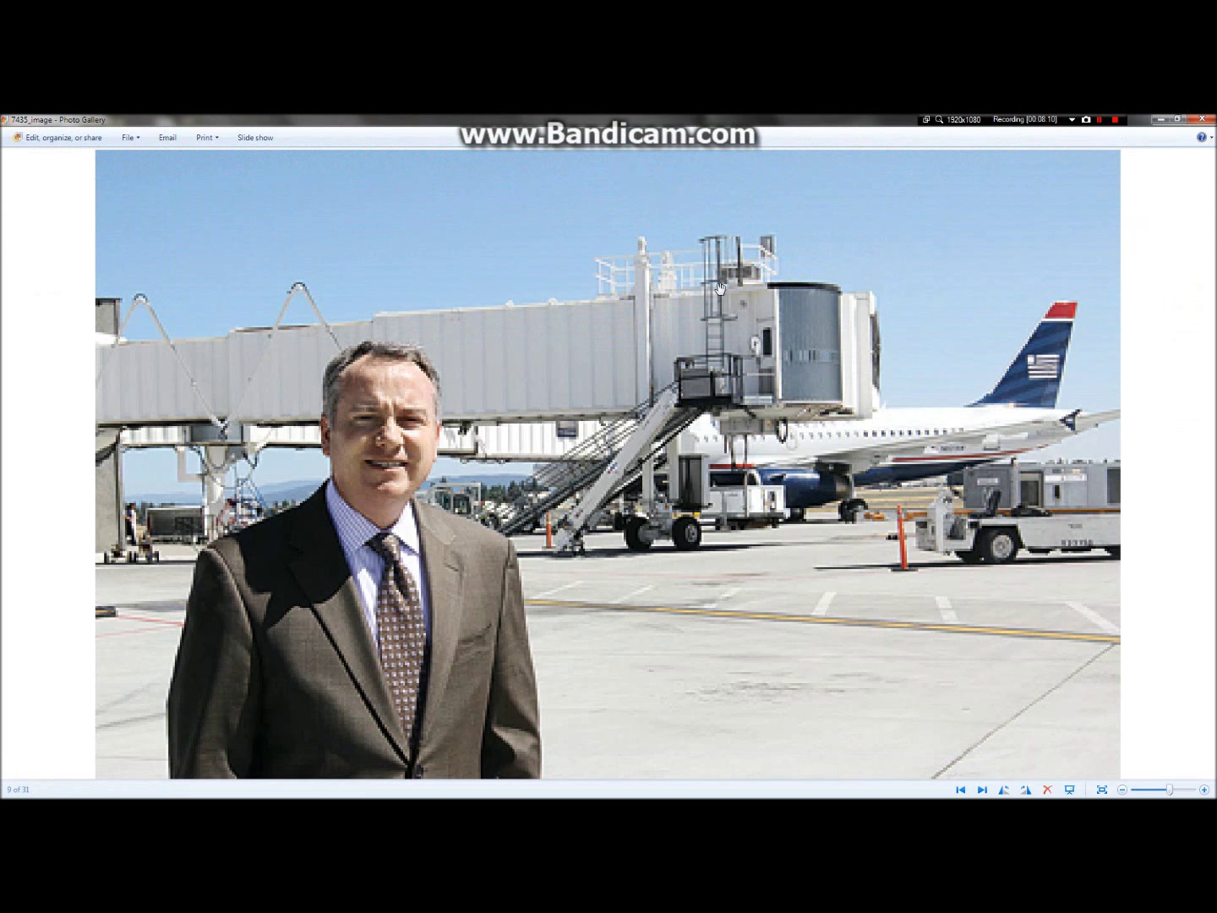
{"action": "key", "text": "Right"}
{"action": "key", "text": "Left"}
{"action": "key", "text": "Left"}
{"action": "key", "text": "Left"}
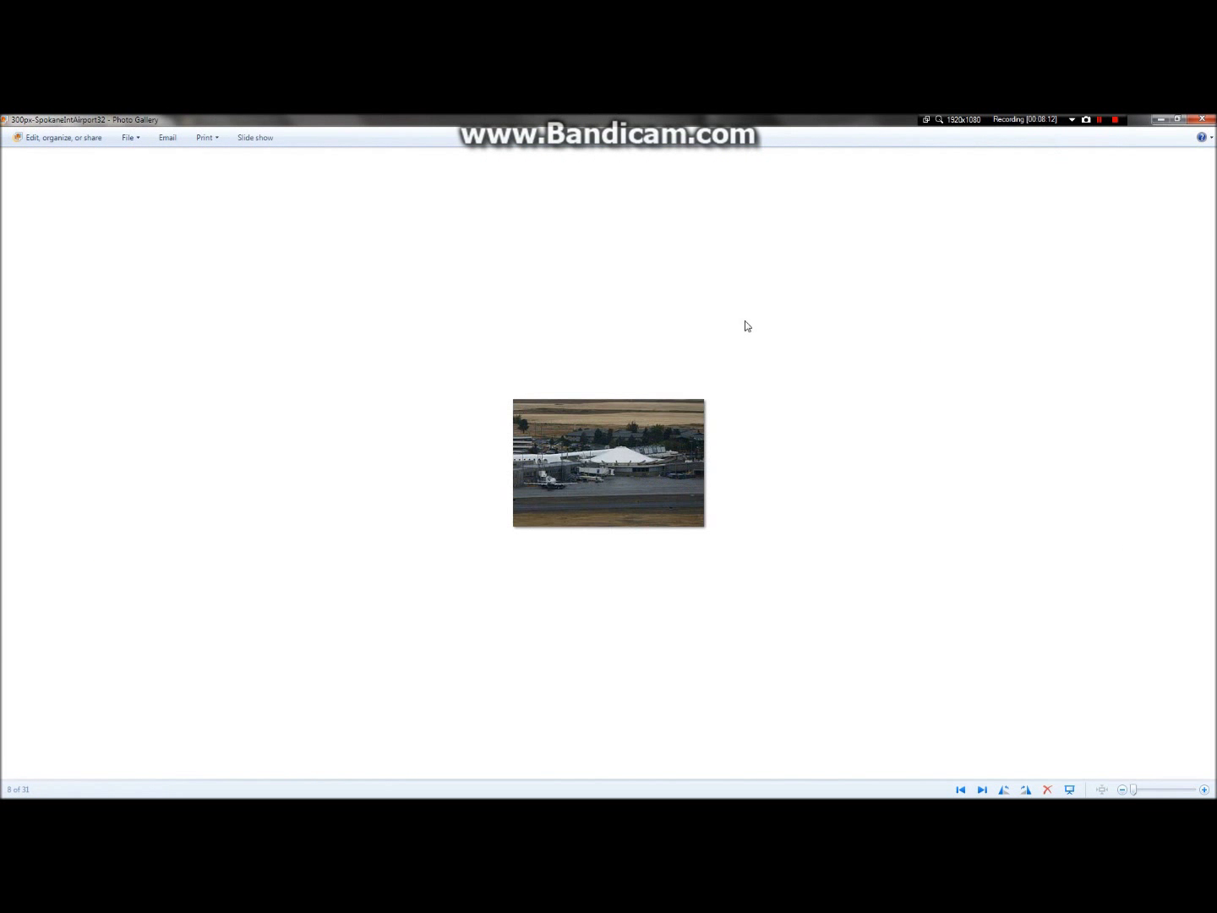
{"action": "key", "text": "Left"}
{"action": "key", "text": "Left"}
{"action": "key", "text": "Right"}
{"action": "key", "text": "Left"}
{"action": "key", "text": "Right"}
{"action": "key", "text": "Right"}
{"action": "key", "text": "Left"}
{"action": "key", "text": "Left"}
{"action": "key", "text": "Right"}
{"action": "key", "text": "Right"}
{"action": "key", "text": "Left"}
{"action": "key", "text": "Left"}
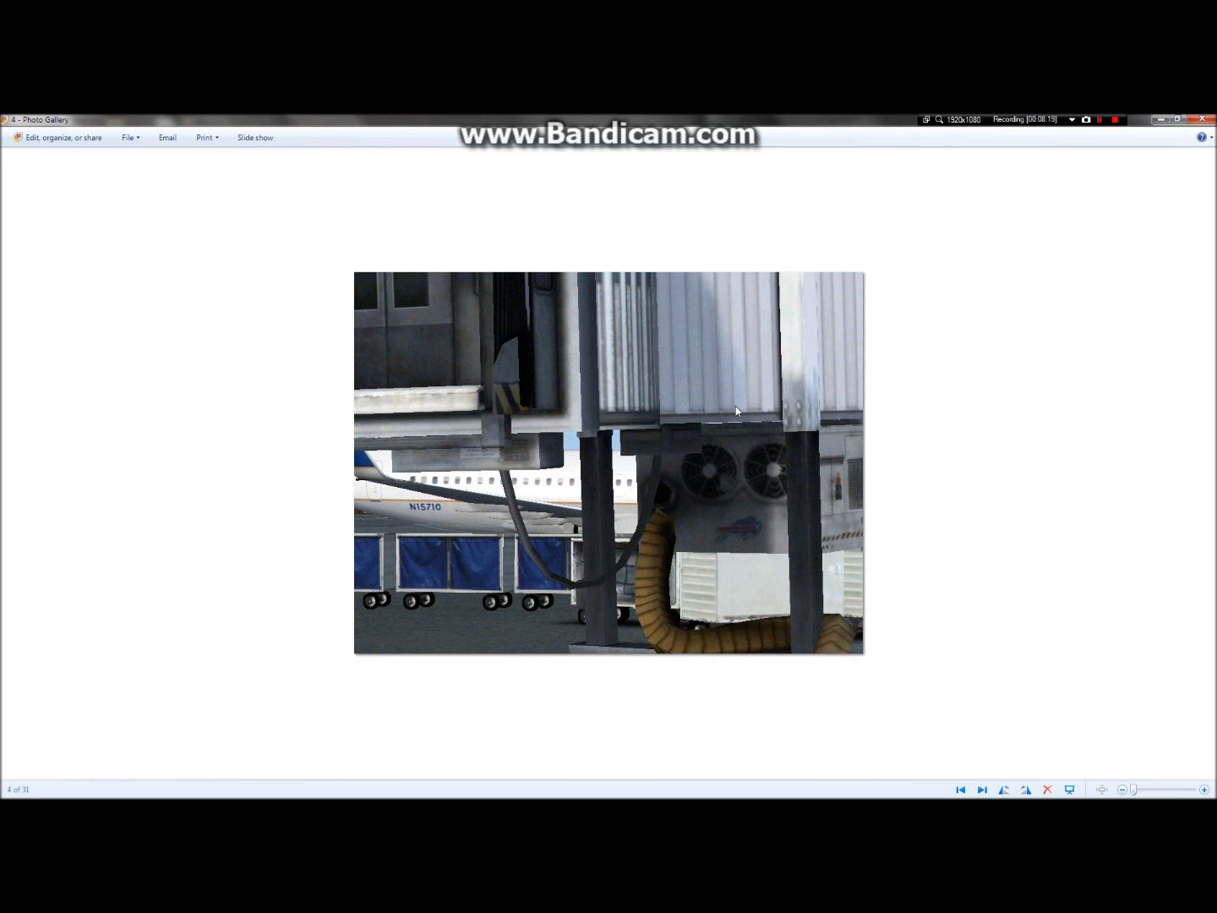
{"action": "key", "text": "Left"}
{"action": "key", "text": "Left"}
{"action": "key", "text": "Left"}
{"action": "key", "text": "Left"}
{"action": "key", "text": "Right"}
{"action": "key", "text": "Left"}
{"action": "key", "text": "Right"}
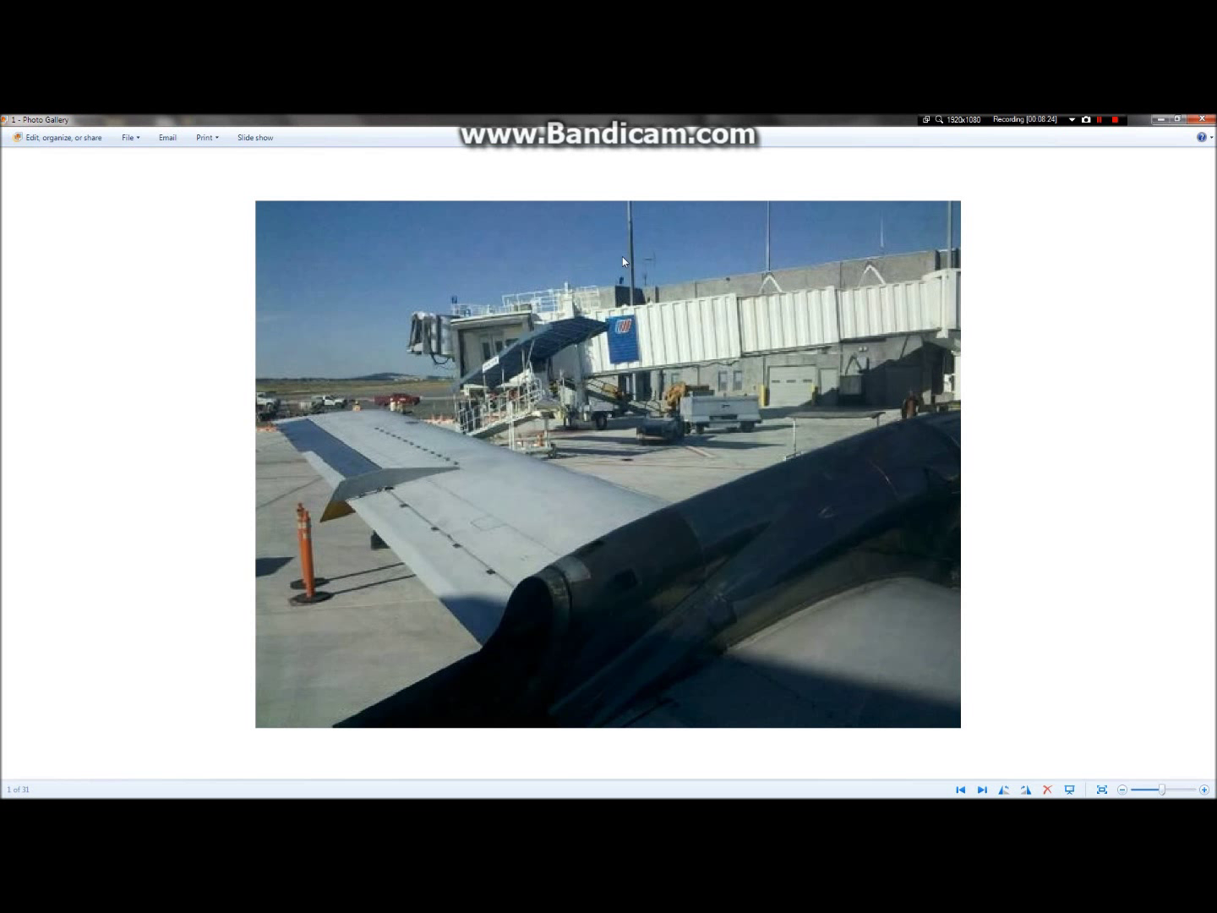
{"action": "scroll", "coordinate": [412, 331], "scroll_direction": "up", "scroll_amount": 1}
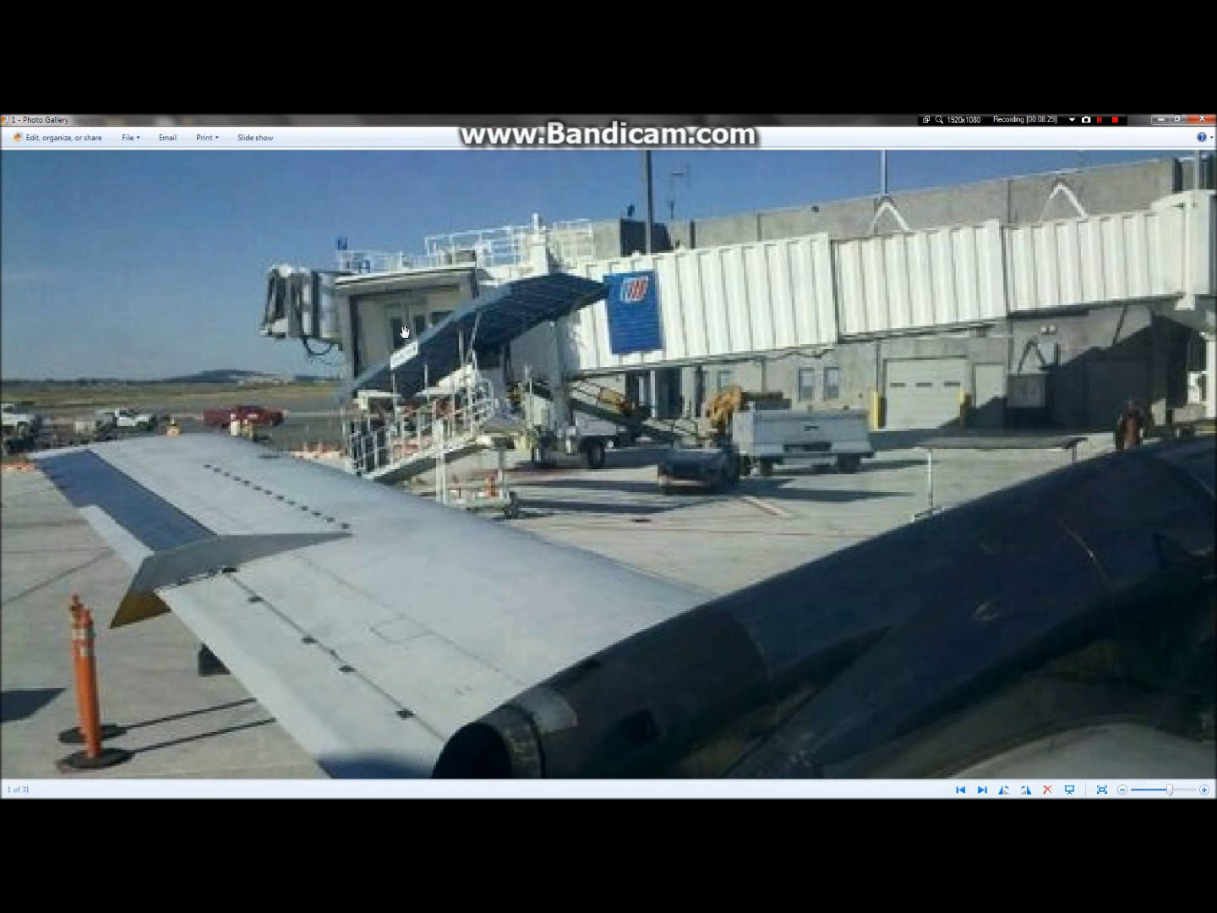
{"action": "mouse_move", "coordinate": [444, 119]}
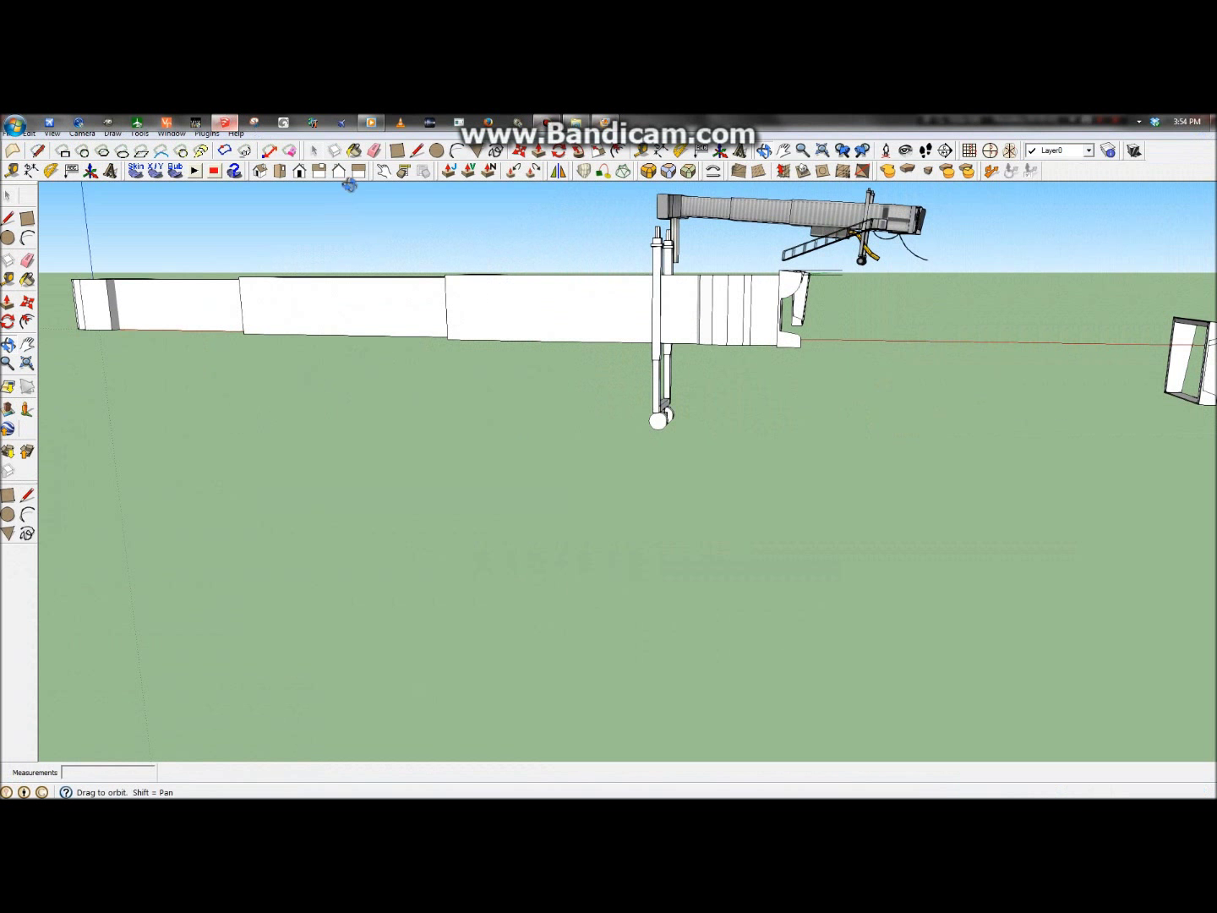
{"action": "left_click", "coordinate": [225, 122]}
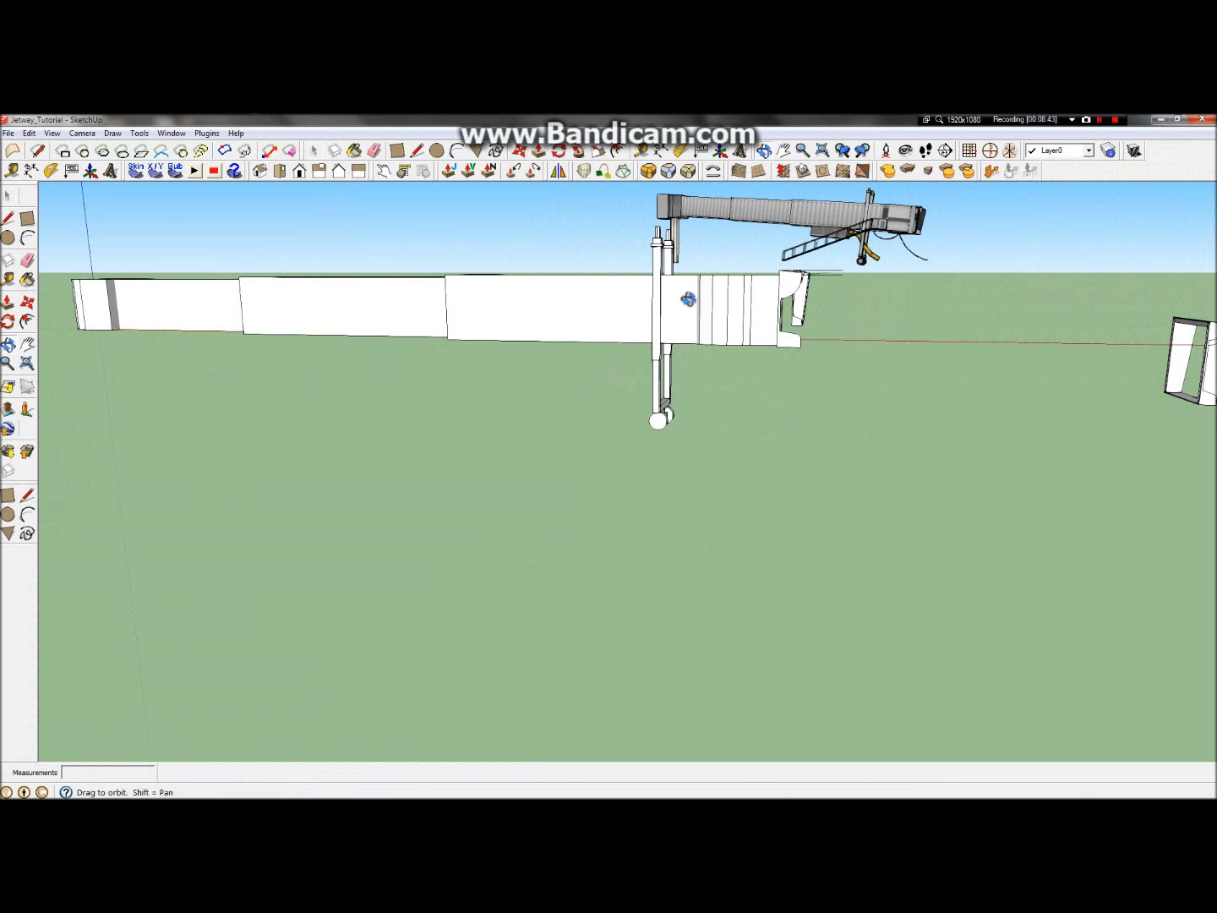
Step: Try to draw a line about 0.73 m long on the plate's upper lobe, from the curved edge to the top edge
{"action": "left_click_drag", "start_coordinate": [592, 314], "coordinate": [867, 290]}
{"action": "scroll", "coordinate": [820, 248], "scroll_direction": "up", "scroll_amount": 3}
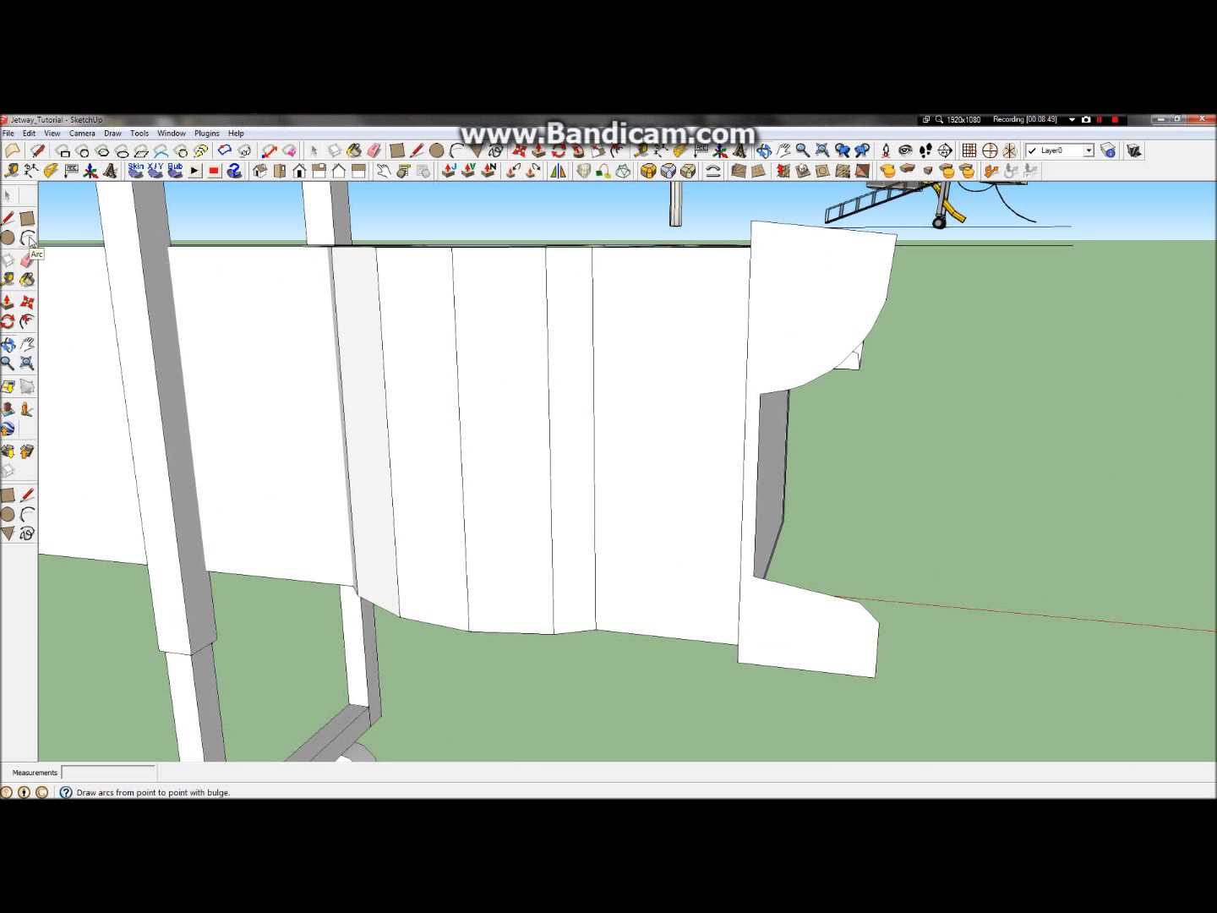
{"action": "left_click", "coordinate": [7, 217]}
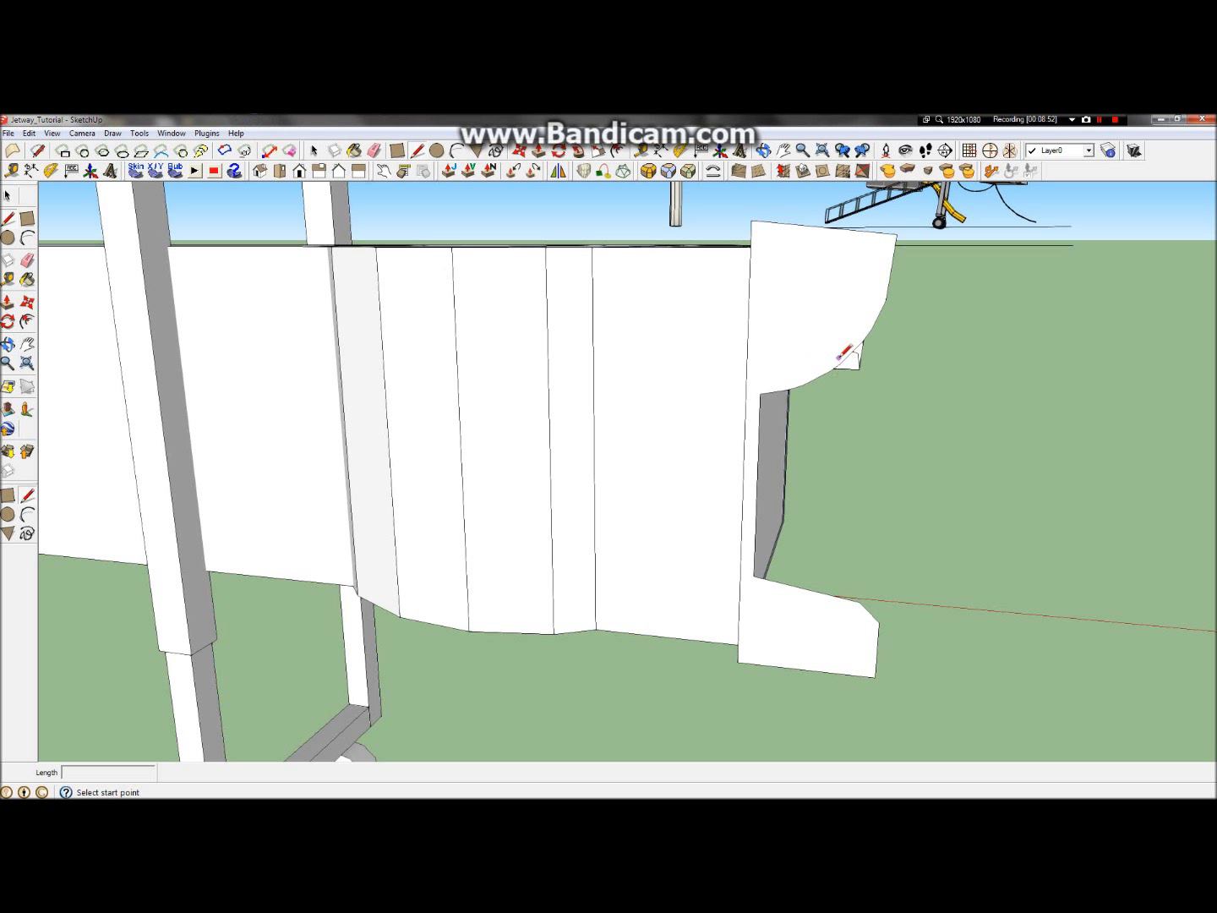
{"action": "left_click", "coordinate": [840, 361]}
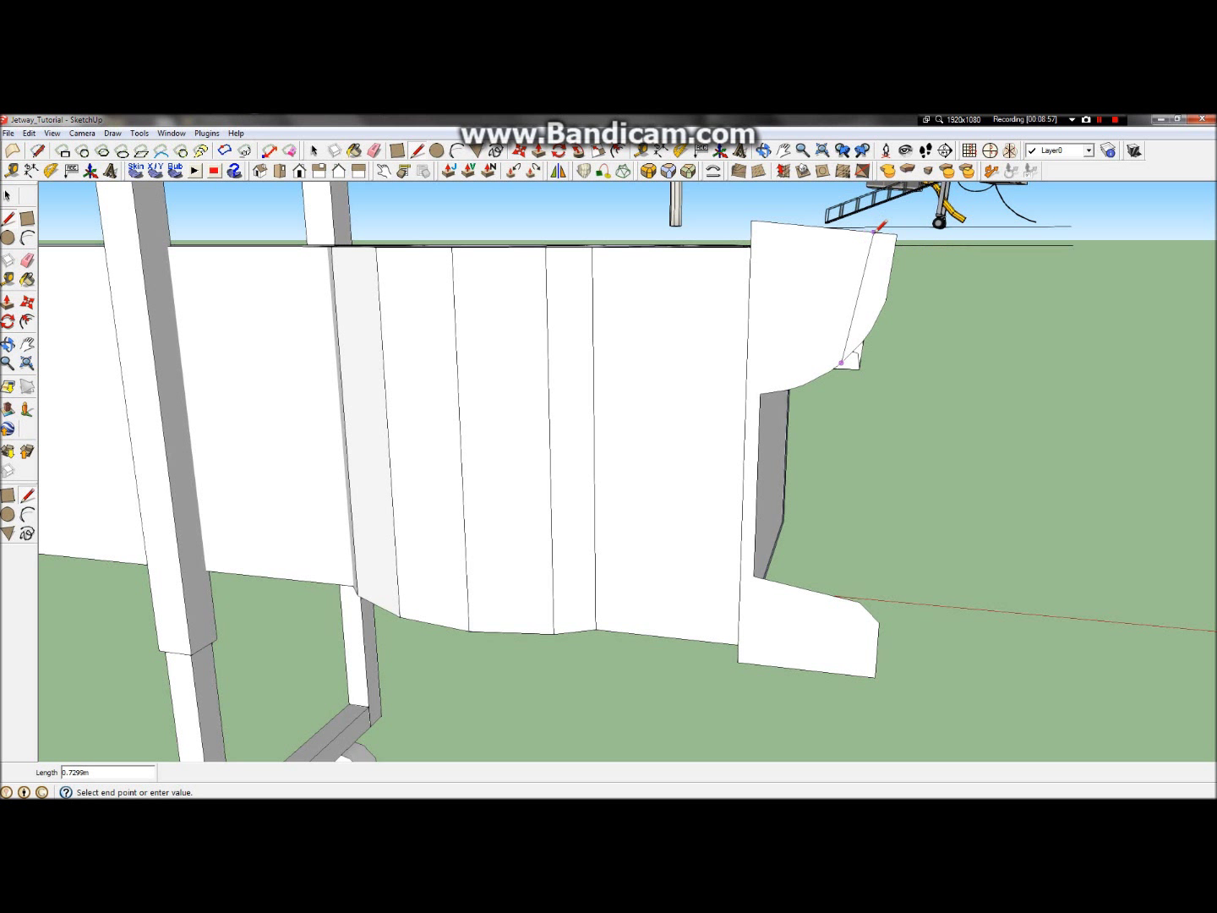
{"action": "left_click", "coordinate": [879, 232]}
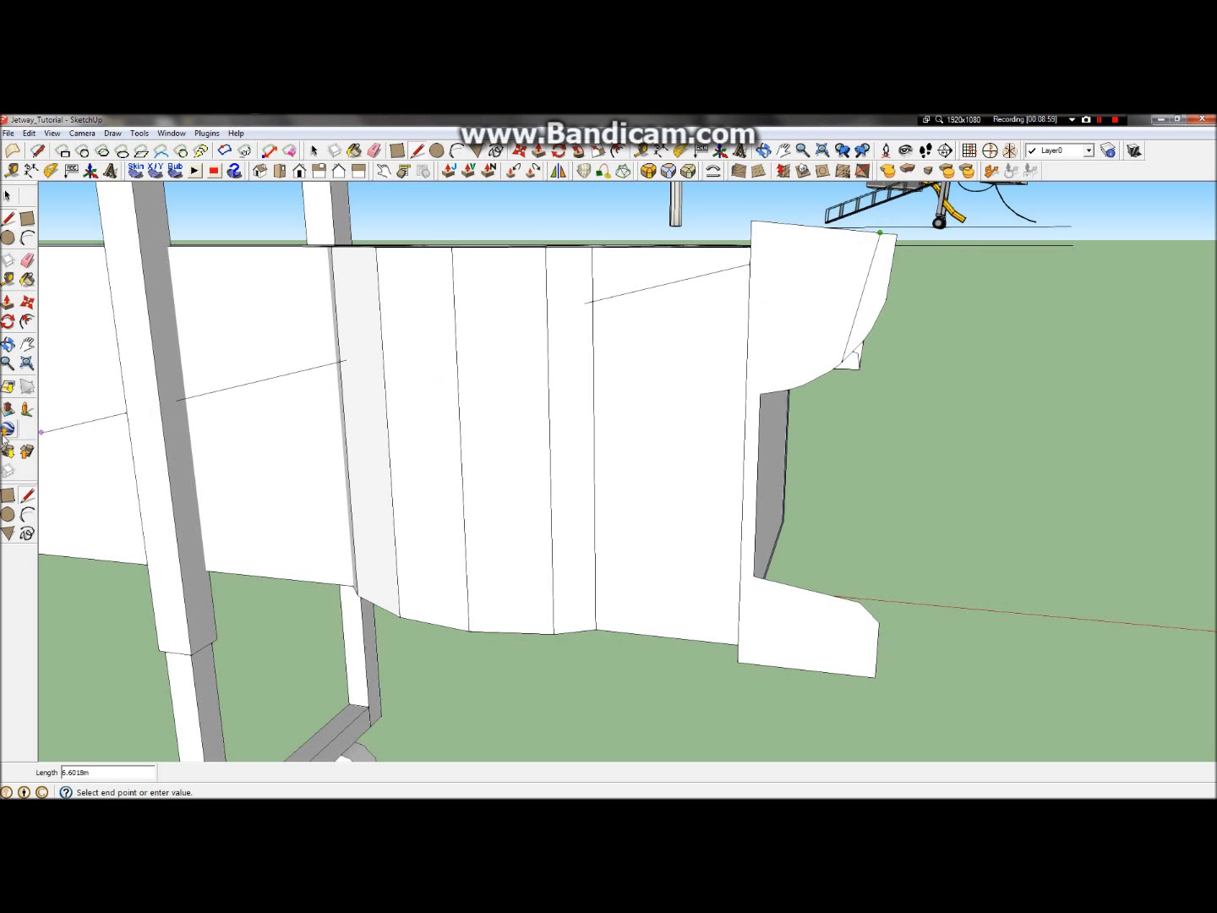
{"action": "left_click", "coordinate": [28, 237]}
{"action": "key", "text": "ctrl+z"}
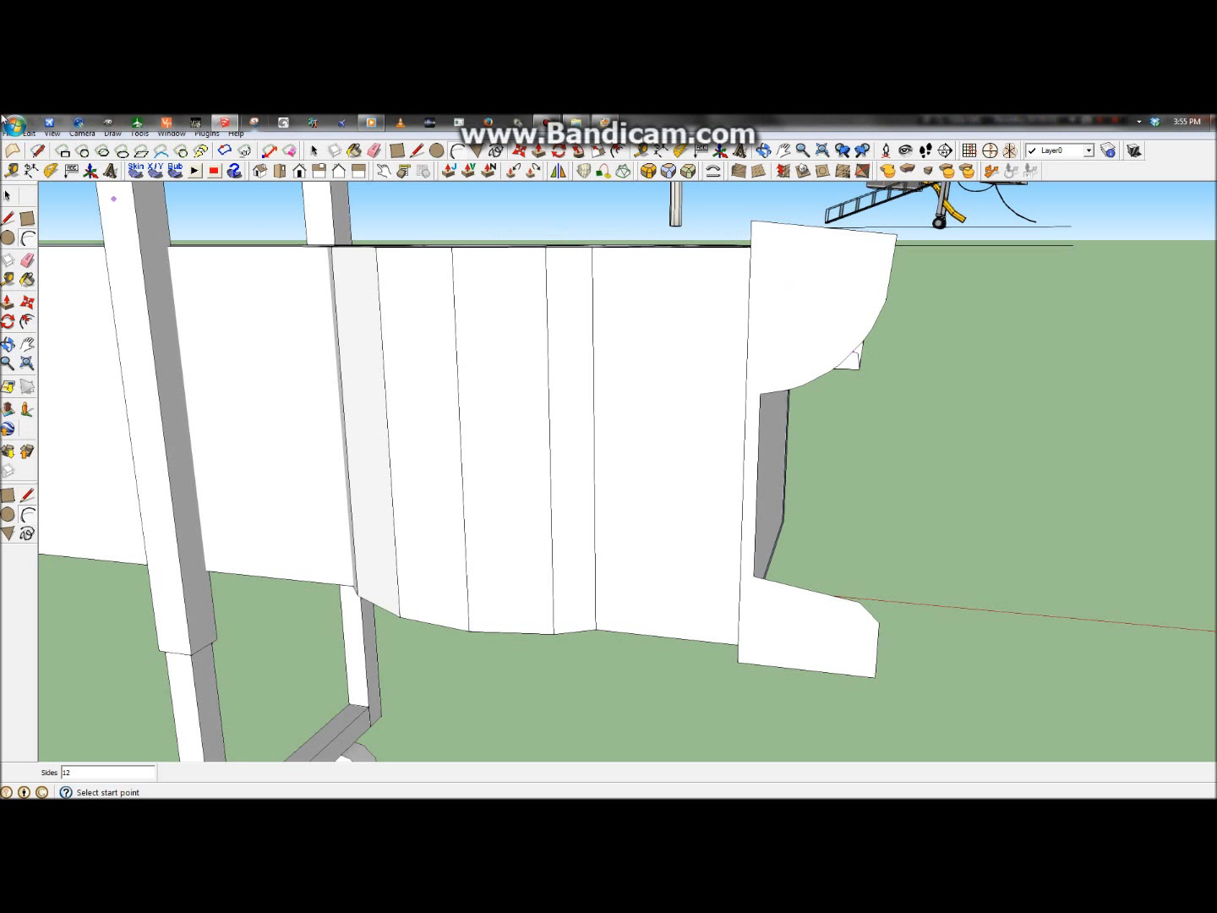
Step: Open the side plate component for editing and draw a line about 0.44 m long sloping inward from its top edge near the outer corner
{"action": "left_click", "coordinate": [7, 196]}
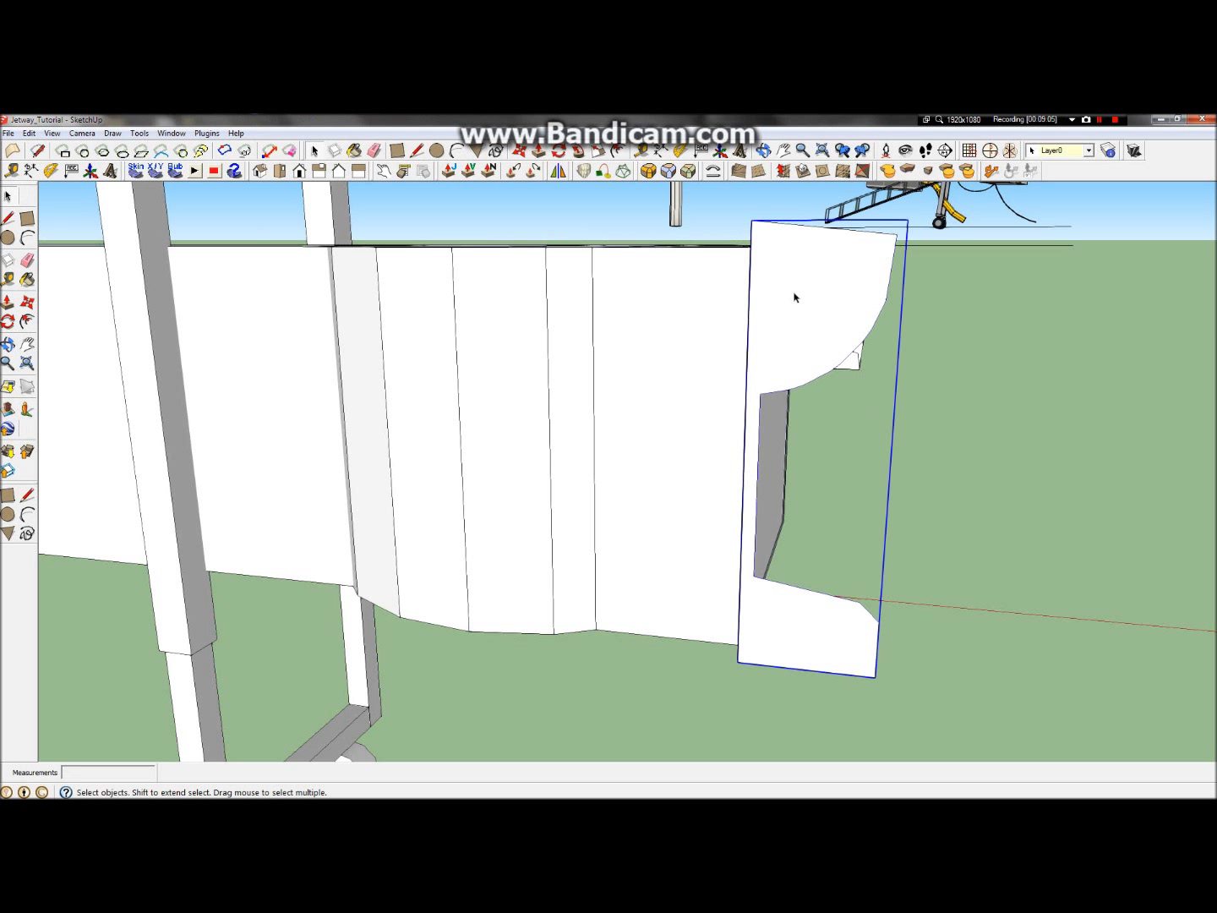
{"action": "double_click", "coordinate": [796, 297]}
{"action": "left_click", "coordinate": [24, 240]}
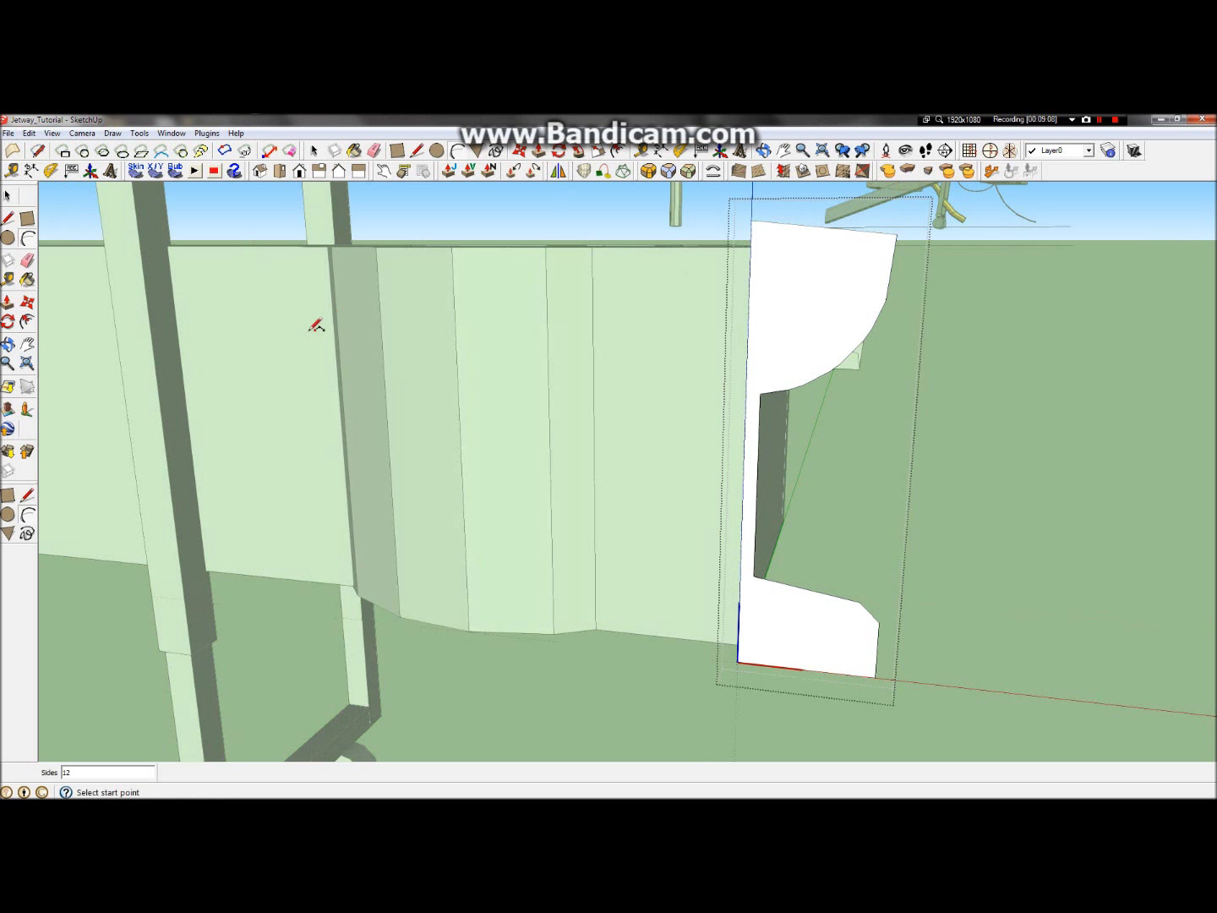
{"action": "left_click", "coordinate": [8, 217]}
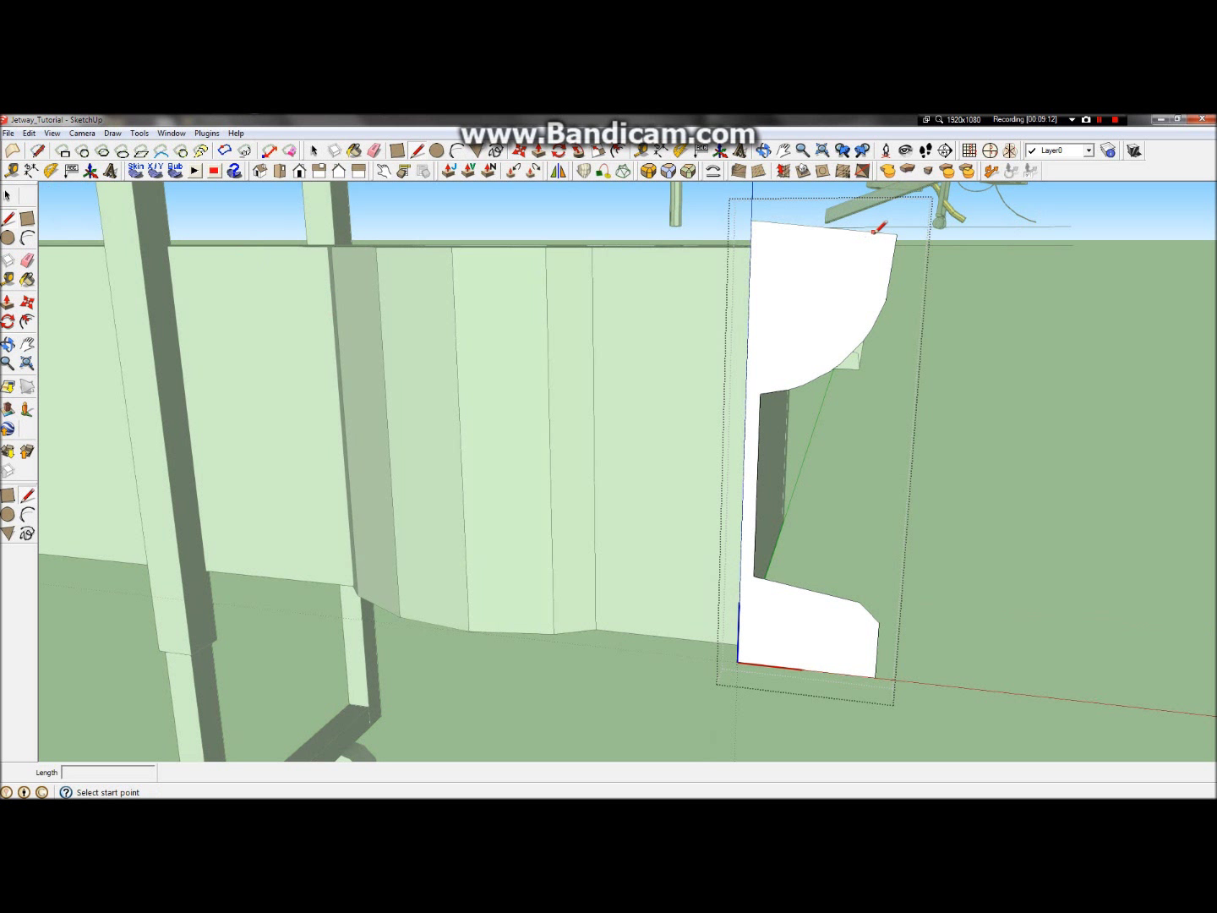
{"action": "left_click", "coordinate": [879, 232]}
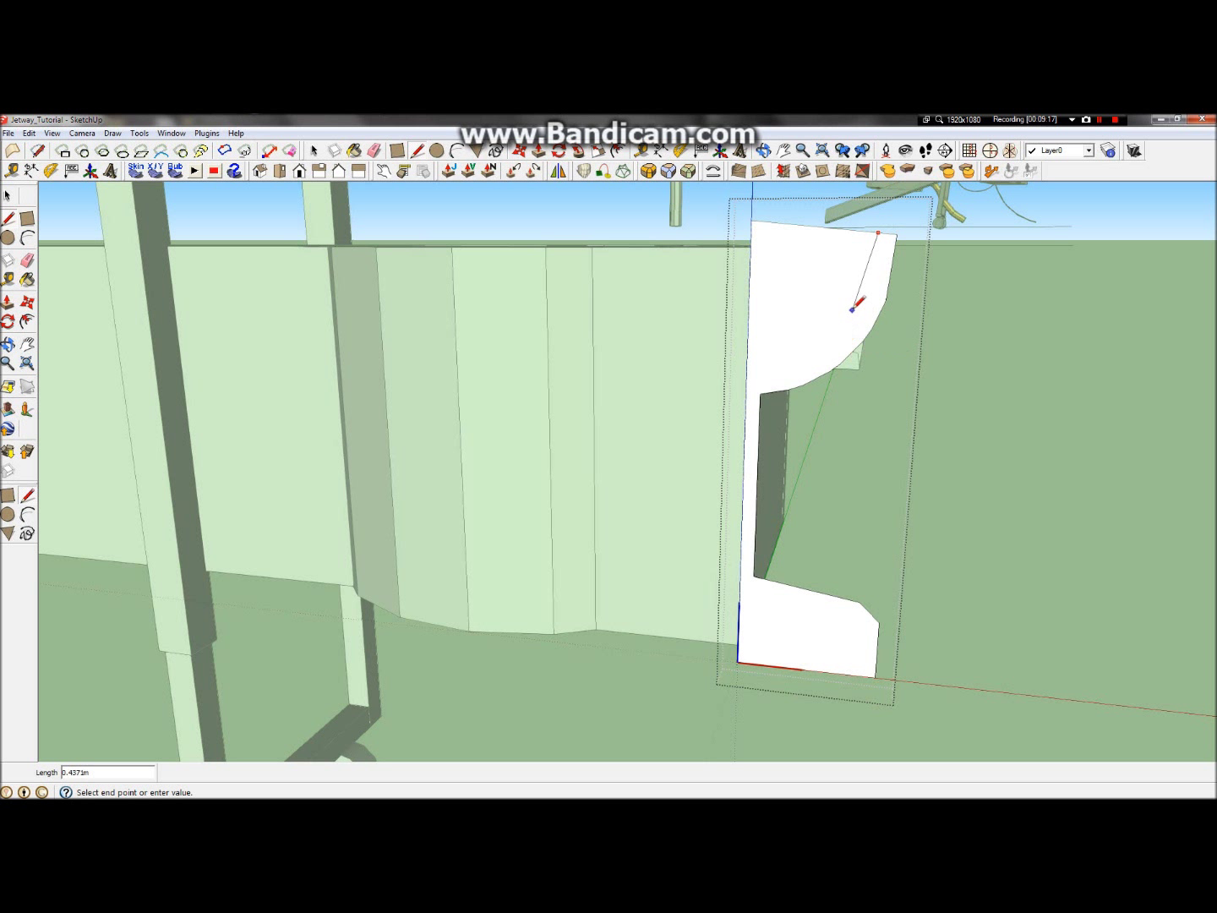
{"action": "left_click", "coordinate": [855, 309]}
Step: Draw an arc with a bulge of about 0.10 m between the sloping line's lower end and the plate's inner corner
{"action": "key", "text": "a"}
{"action": "key", "text": "l"}
{"action": "left_click", "coordinate": [856, 308]}
{"action": "left_click", "coordinate": [760, 392]}
{"action": "key", "text": "a"}
{"action": "left_click", "coordinate": [760, 393]}
{"action": "left_click", "coordinate": [855, 307]}
{"action": "left_click", "coordinate": [839, 347]}
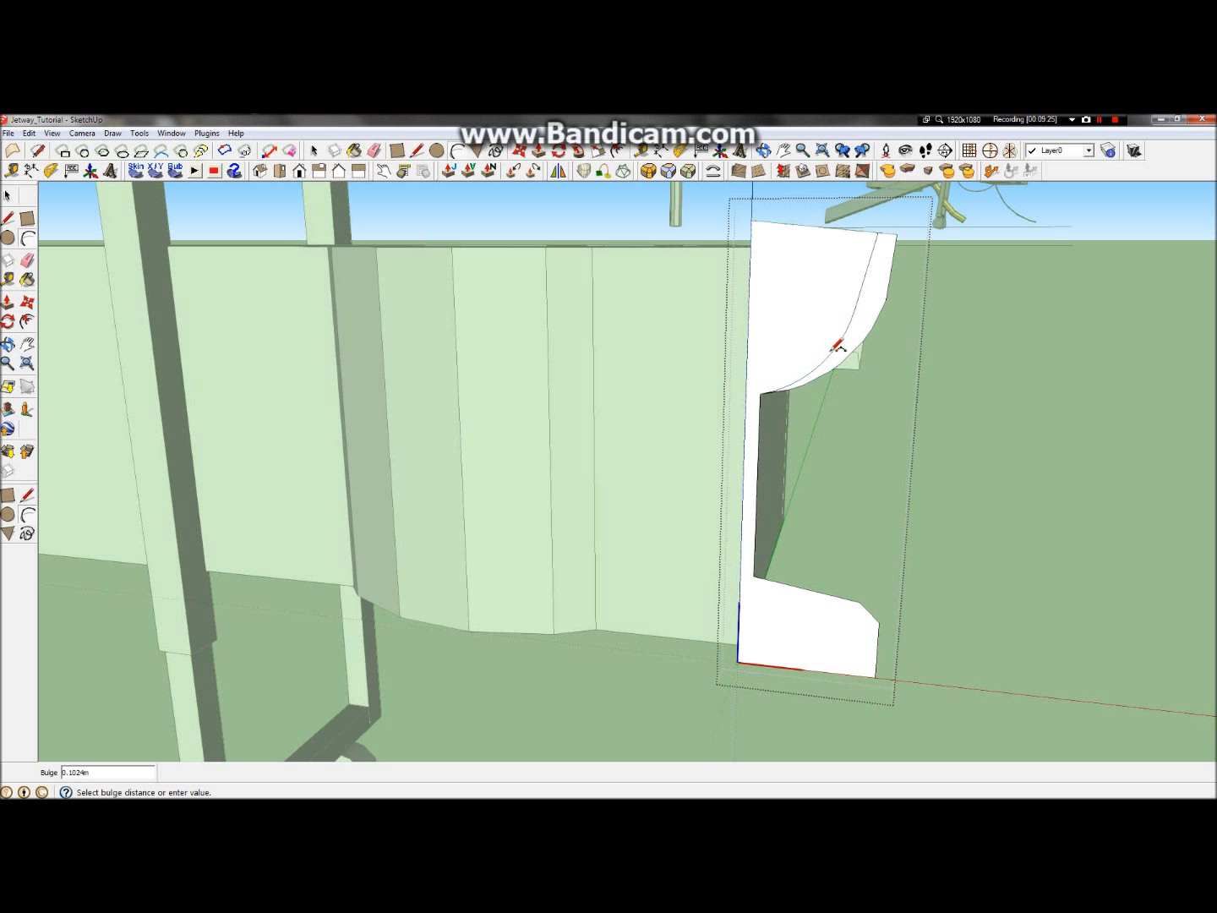
Step: Delete the face strip outside the new line and arc, along with the old outline's upper outer edges
{"action": "scroll", "coordinate": [1010, 402], "scroll_direction": "down", "scroll_amount": 5}
{"action": "scroll", "coordinate": [972, 382], "scroll_direction": "up", "scroll_amount": 10}
{"action": "scroll", "coordinate": [958, 383], "scroll_direction": "down", "scroll_amount": 6}
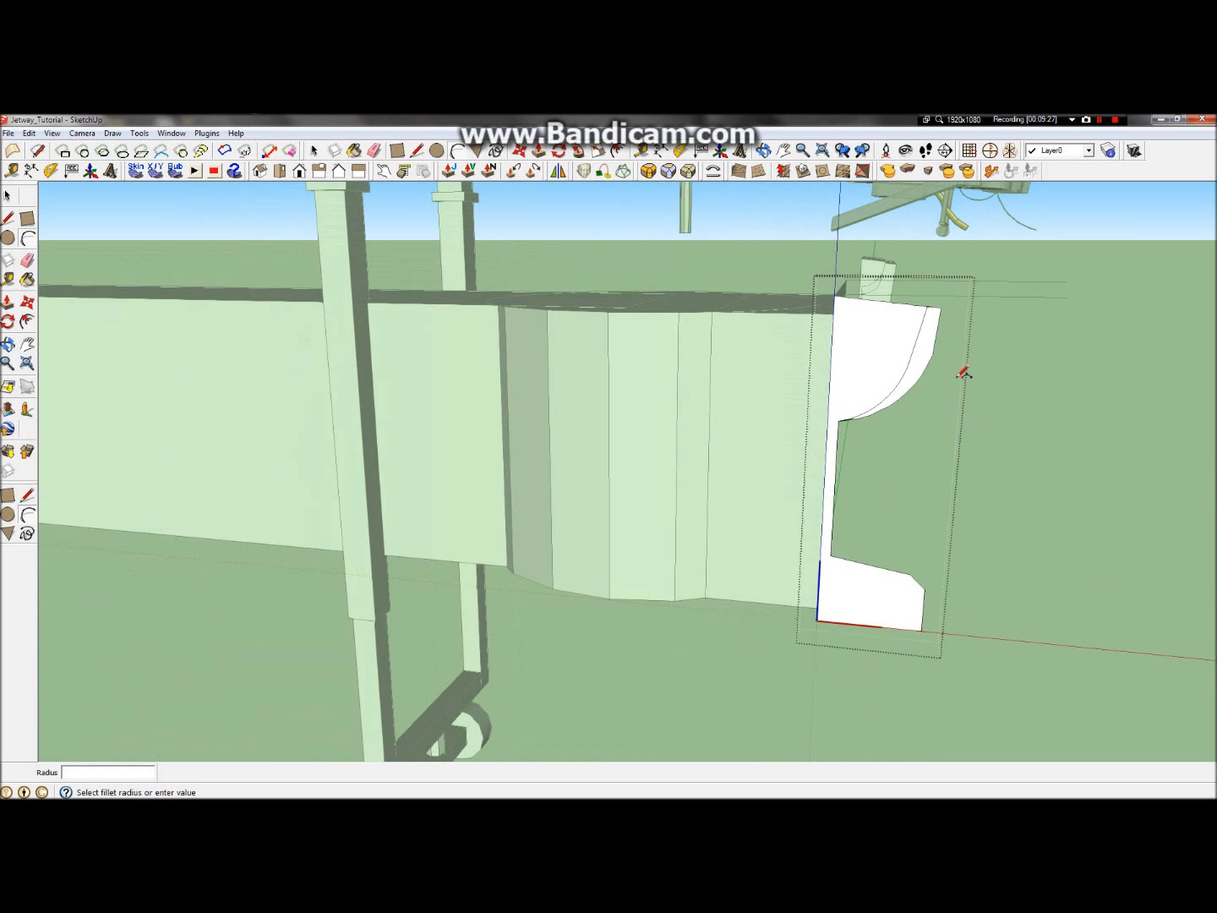
{"action": "key", "text": "space"}
{"action": "key", "text": "p"}
{"action": "key", "text": "Delete"}
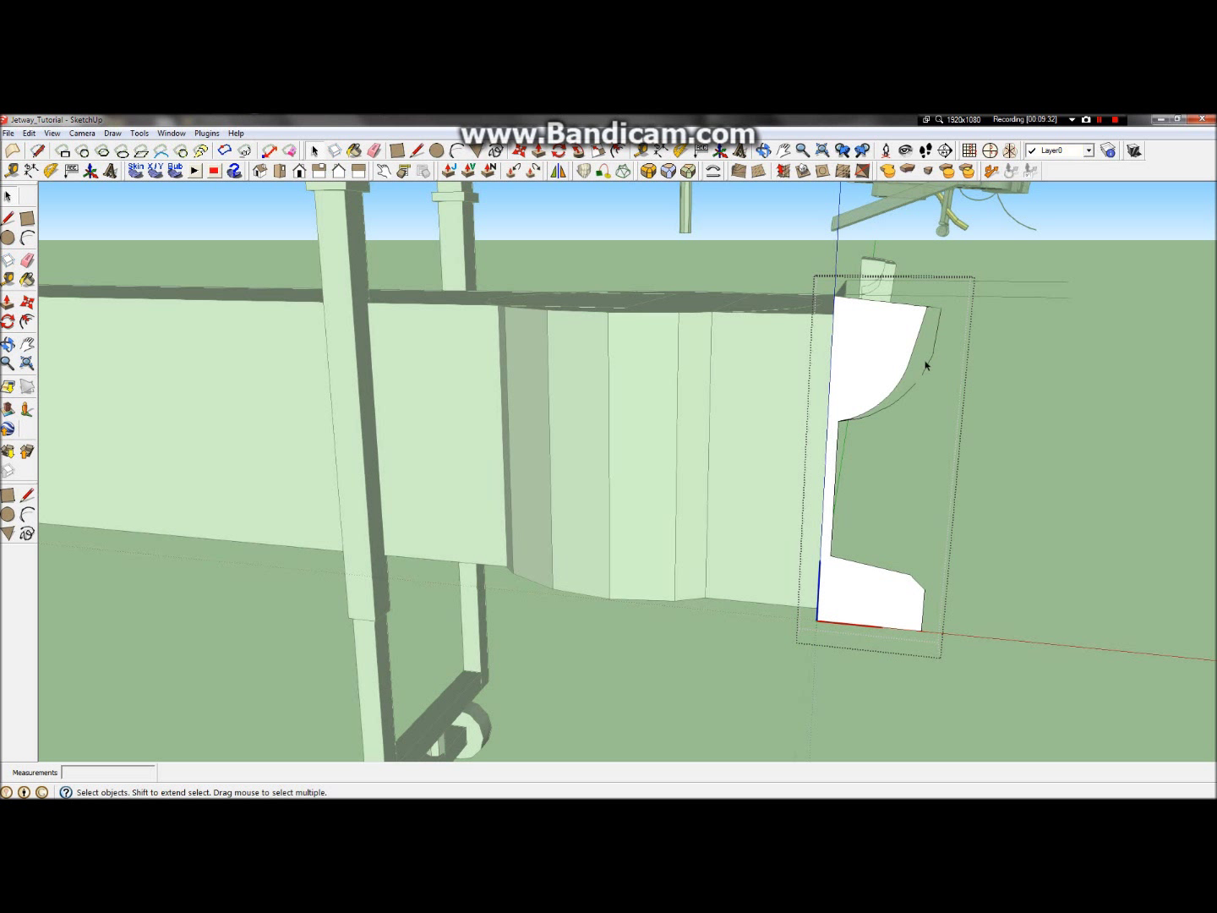
{"action": "left_click", "coordinate": [930, 357]}
{"action": "key", "text": "Delete"}
{"action": "left_click", "coordinate": [935, 309]}
{"action": "key", "text": "Delete"}
Step: Delete the remaining segments of the old curve beneath the new arc
{"action": "scroll", "coordinate": [904, 377], "scroll_direction": "up", "scroll_amount": 3}
{"action": "scroll", "coordinate": [895, 391], "scroll_direction": "down", "scroll_amount": 2}
{"action": "left_click", "coordinate": [811, 420]}
{"action": "left_click", "coordinate": [819, 530]}
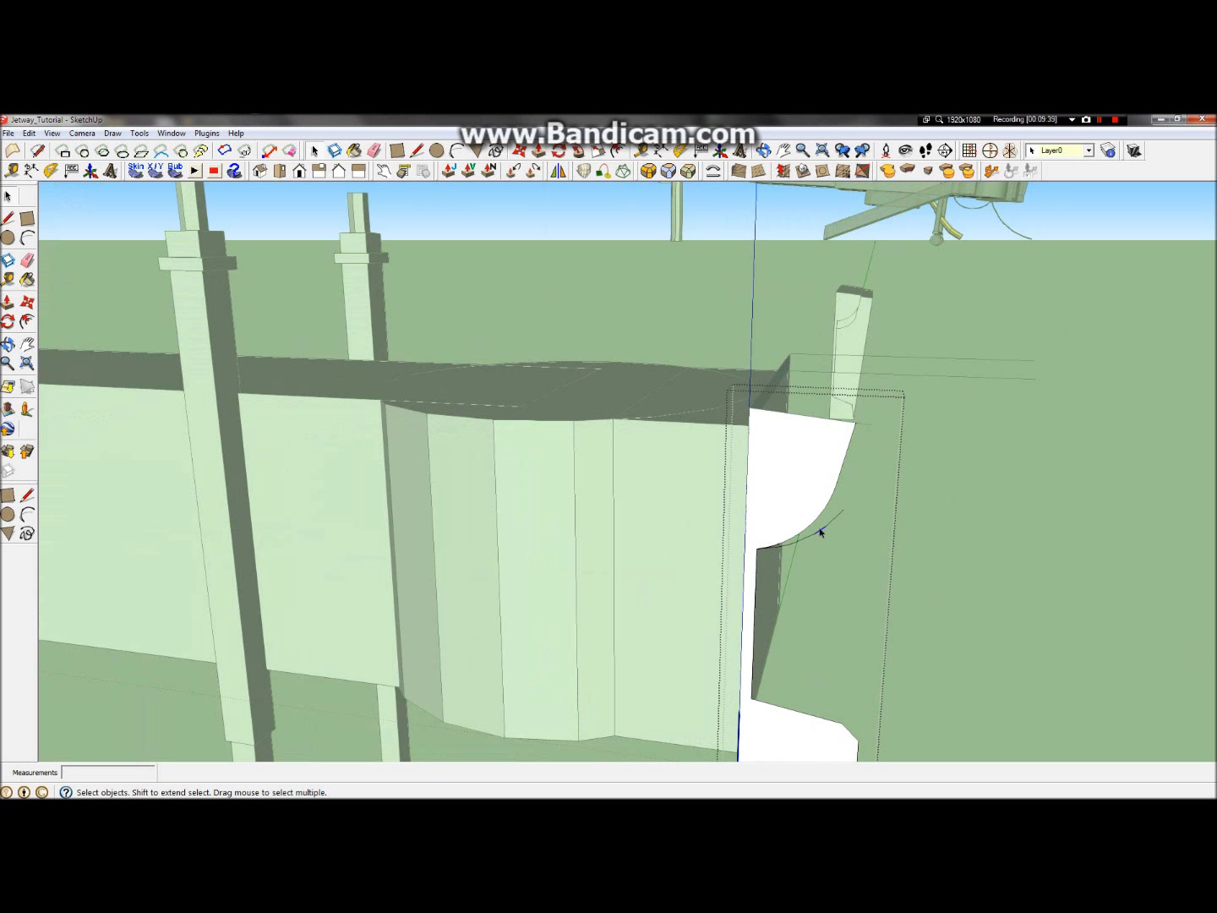
{"action": "left_click_drag", "start_coordinate": [862, 542], "coordinate": [828, 519]}
{"action": "left_click", "coordinate": [778, 548]}
{"action": "left_click", "coordinate": [773, 552]}
{"action": "scroll", "coordinate": [770, 551], "scroll_direction": "up", "scroll_amount": 3}
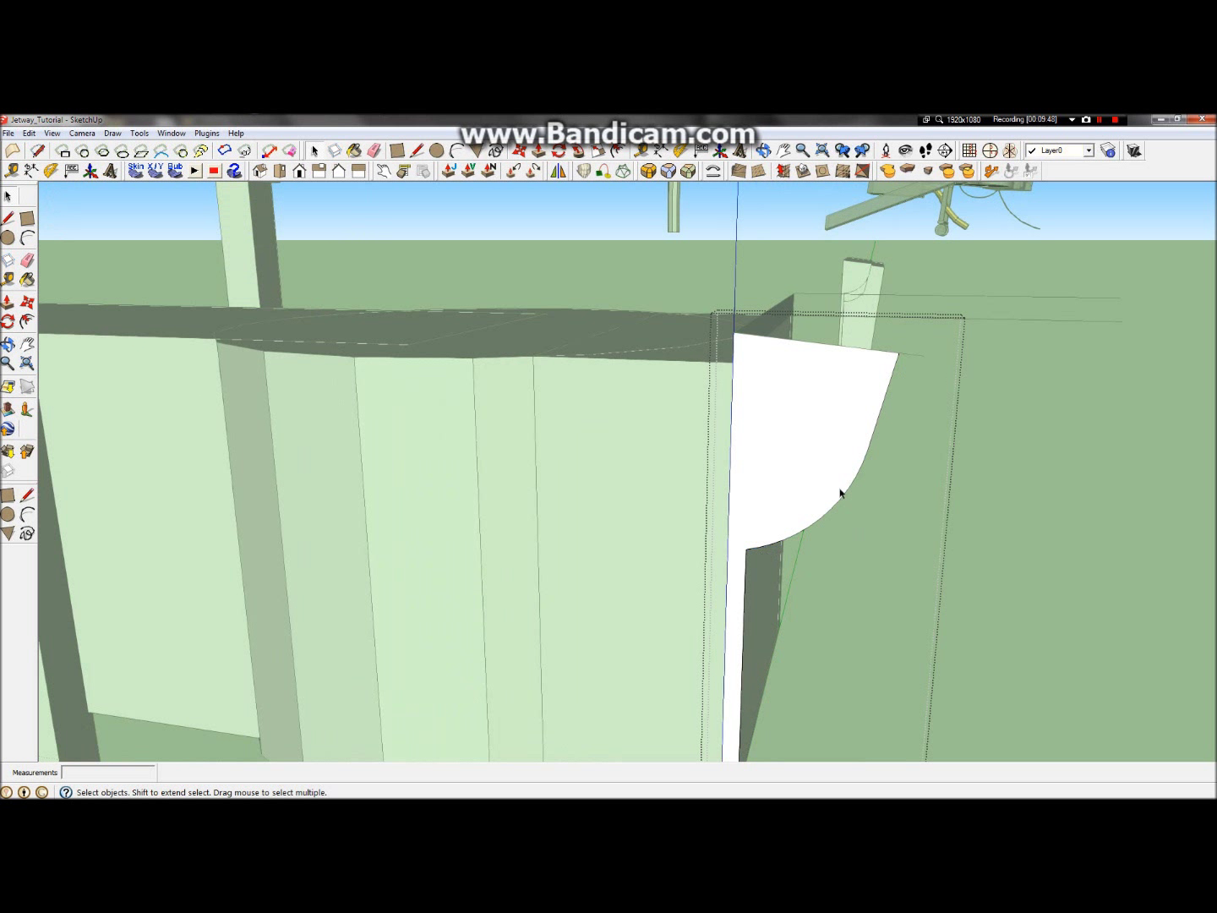
Step: Delete the leftover stub of the top edge extending beyond the new sloping line
{"action": "left_click", "coordinate": [1041, 384]}
{"action": "left_click", "coordinate": [914, 357]}
{"action": "left_click", "coordinate": [913, 364]}
{"action": "scroll", "coordinate": [939, 378], "scroll_direction": "down", "scroll_amount": 5}
{"action": "scroll", "coordinate": [891, 448], "scroll_direction": "up", "scroll_amount": 5}
{"action": "scroll", "coordinate": [834, 450], "scroll_direction": "down", "scroll_amount": 3}
{"action": "left_click_drag", "start_coordinate": [973, 368], "coordinate": [942, 339]}
{"action": "key", "text": "Delete"}
Step: Try extruding the side plate's profile face by 0.5 m
{"action": "double_click", "coordinate": [837, 456]}
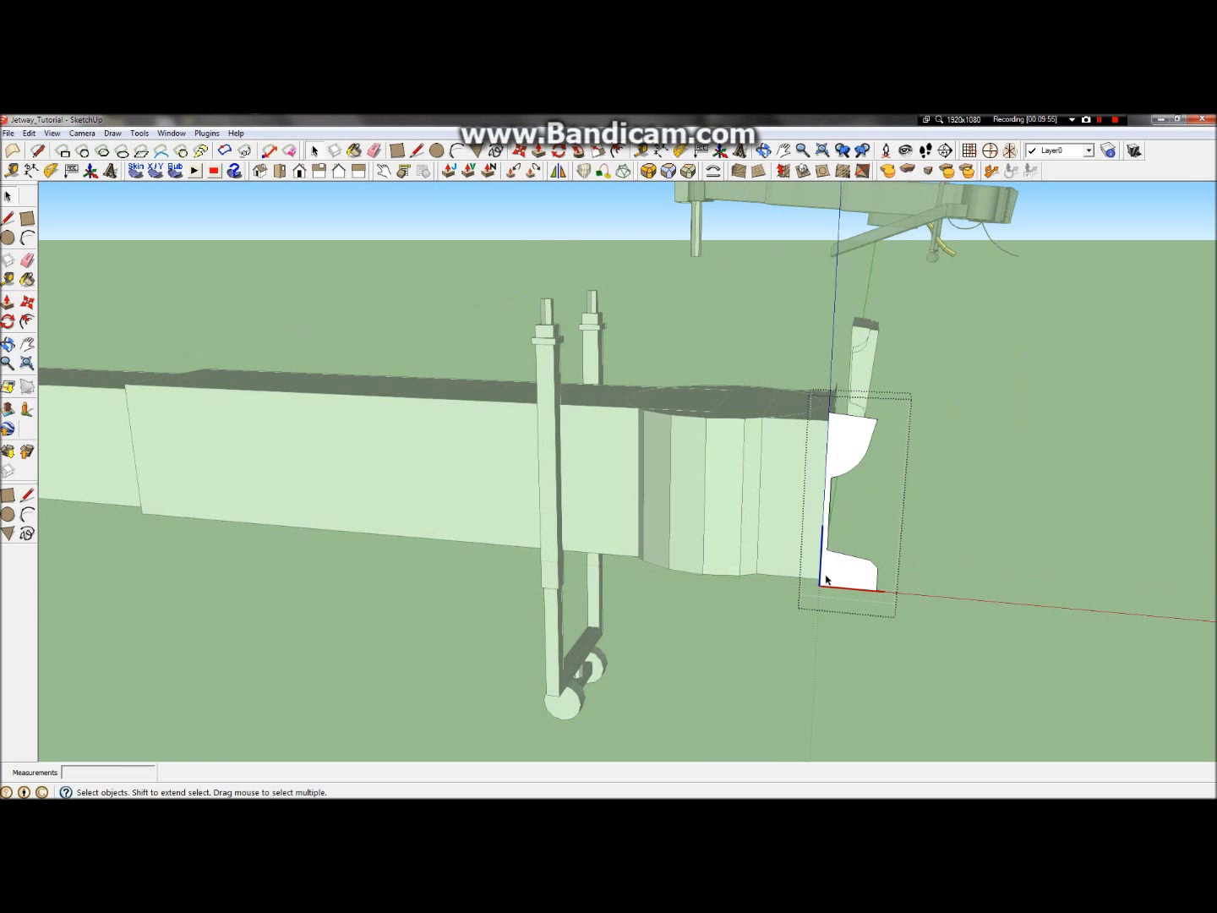
{"action": "scroll", "coordinate": [846, 473], "scroll_direction": "up", "scroll_amount": 5}
{"action": "left_click", "coordinate": [8, 345]}
{"action": "left_click_drag", "start_coordinate": [270, 422], "coordinate": [7, 390]}
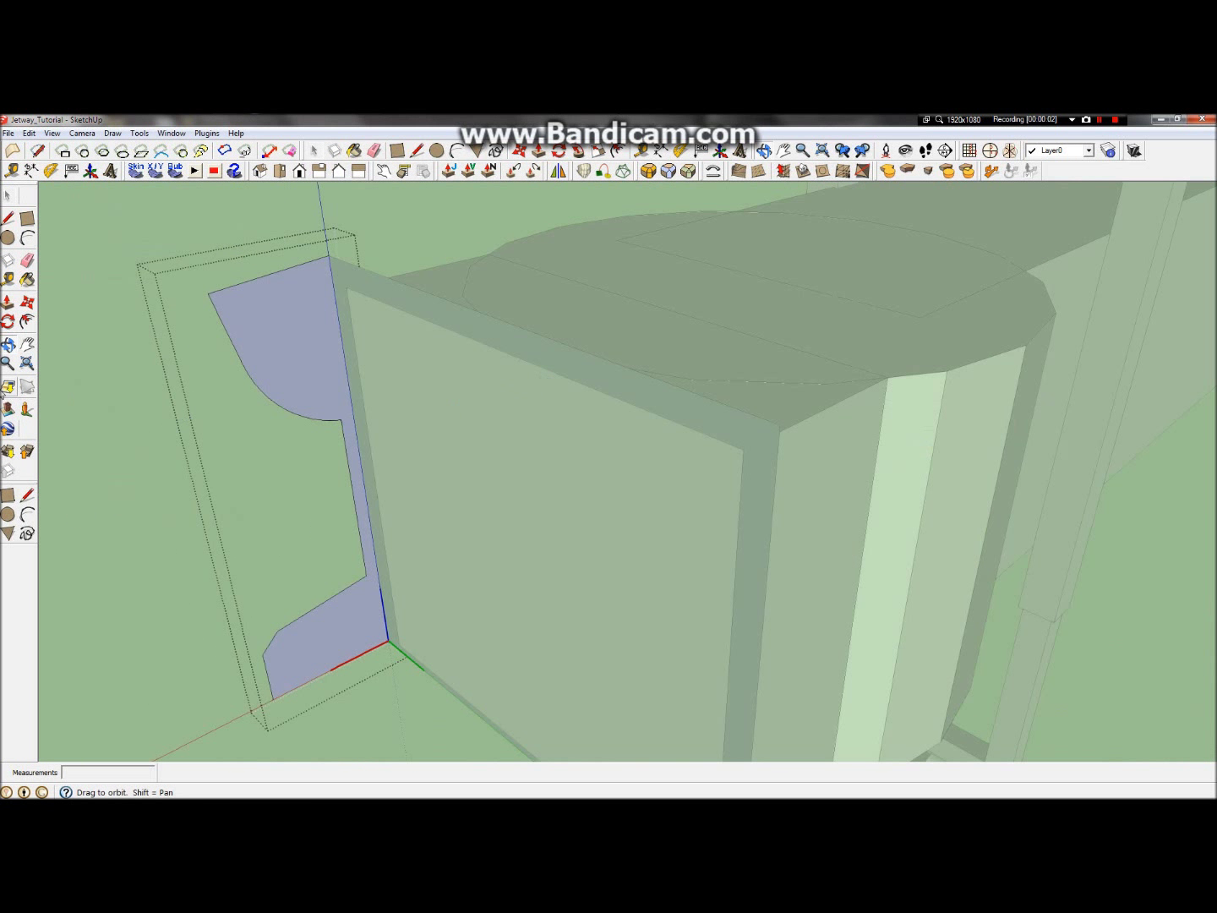
{"action": "left_click", "coordinate": [8, 302]}
{"action": "left_click_drag", "start_coordinate": [329, 345], "coordinate": [322, 360]}
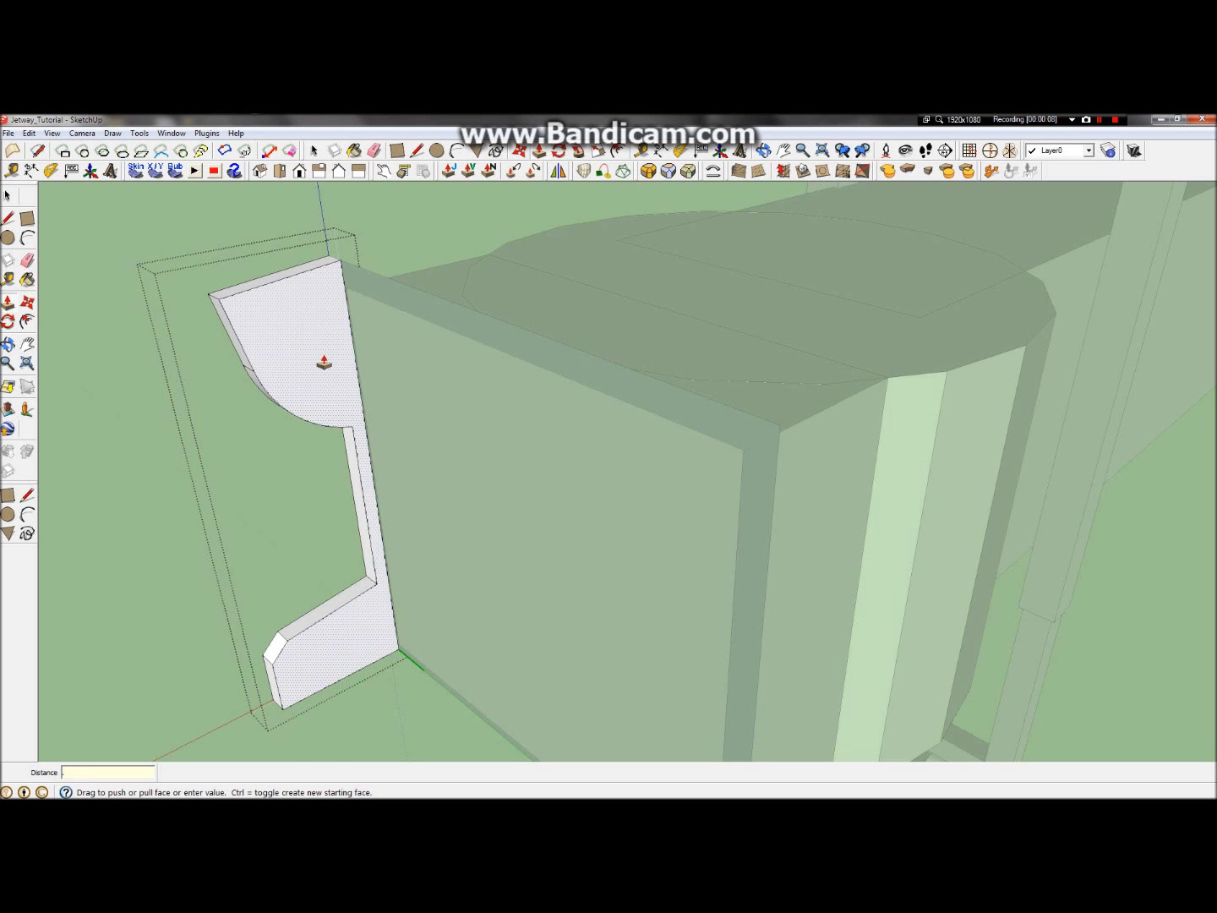
{"action": "type", "text": ".5"}
{"action": "key", "text": "Return"}
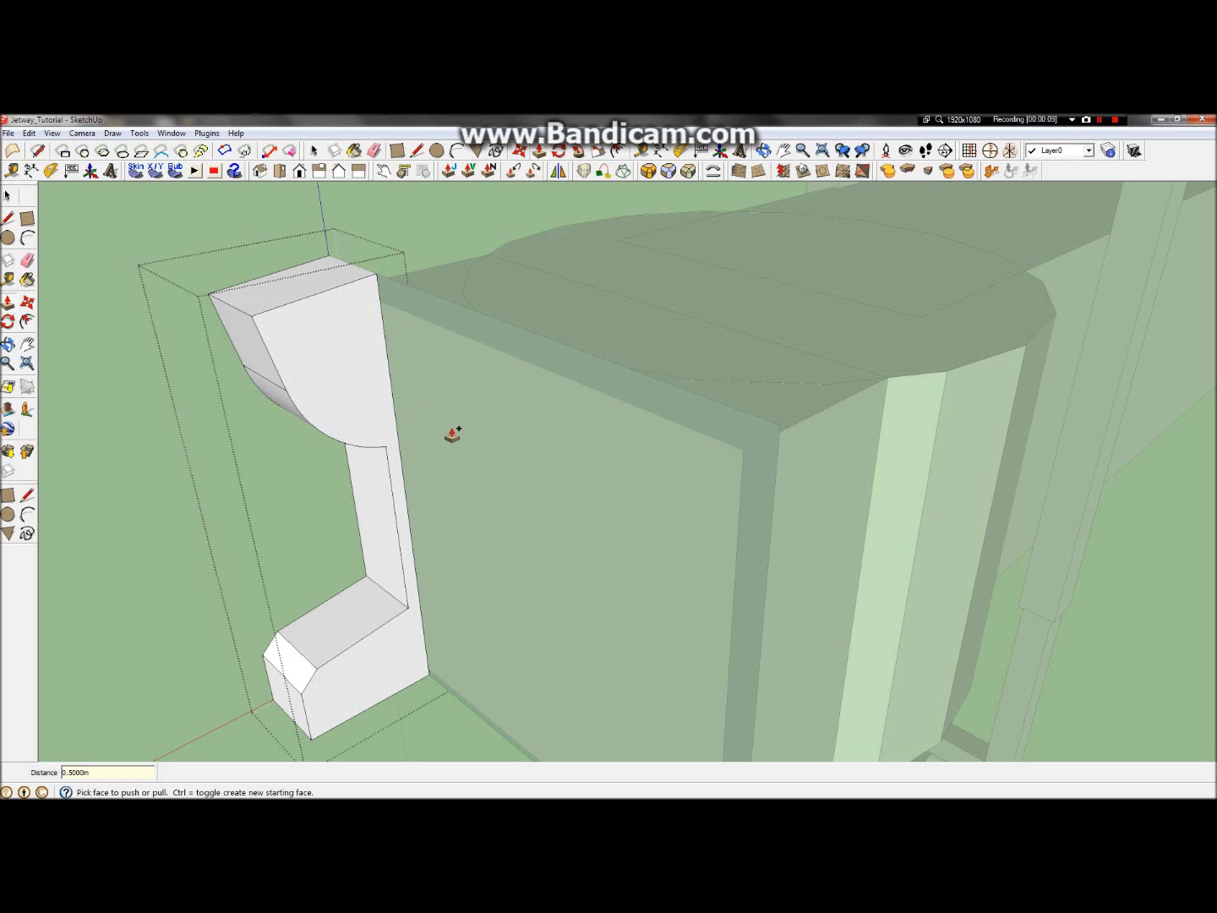
{"action": "key", "text": "ctrl+z"}
Step: Extrude the side plate's profile face by 0.045 m
{"action": "left_click_drag", "start_coordinate": [293, 349], "coordinate": [300, 347]}
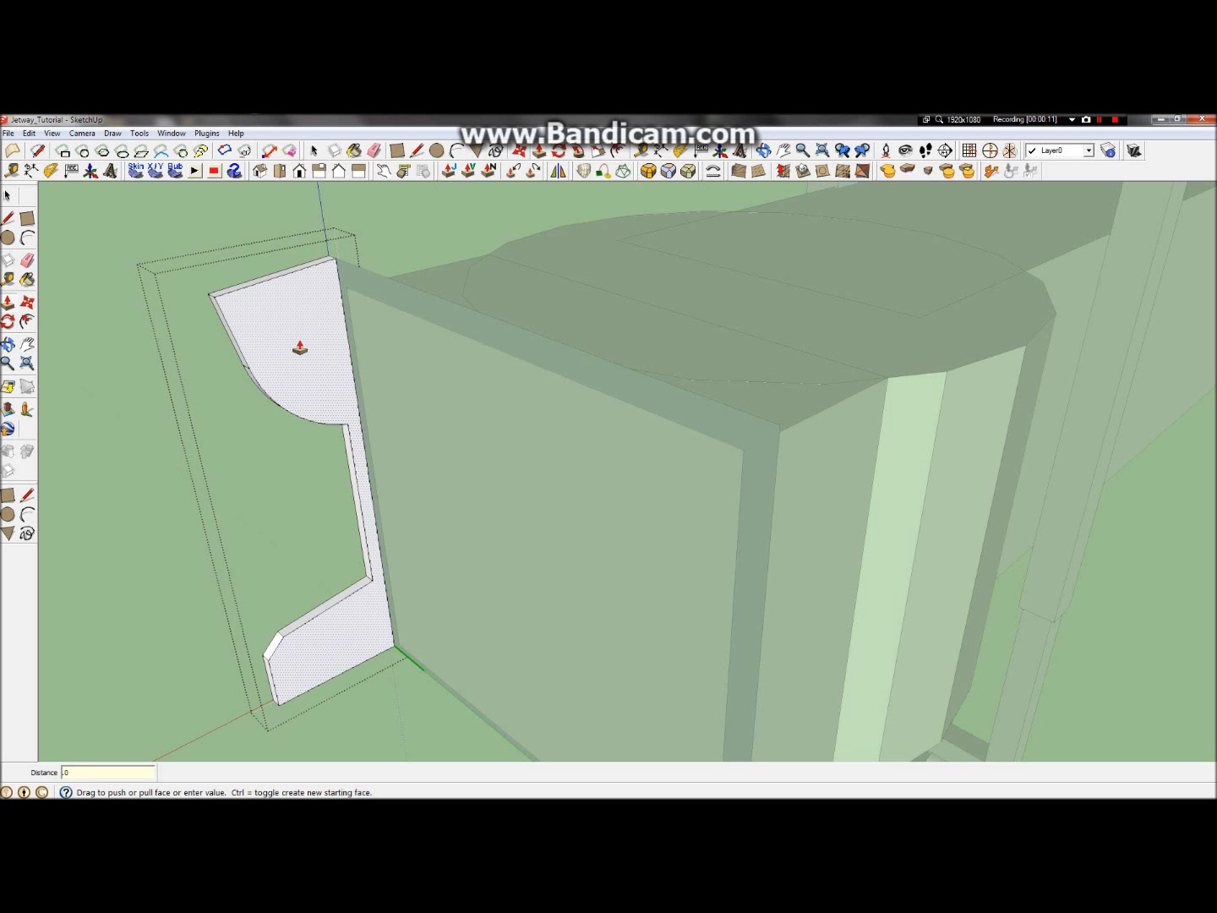
{"action": "left_click", "coordinate": [300, 348]}
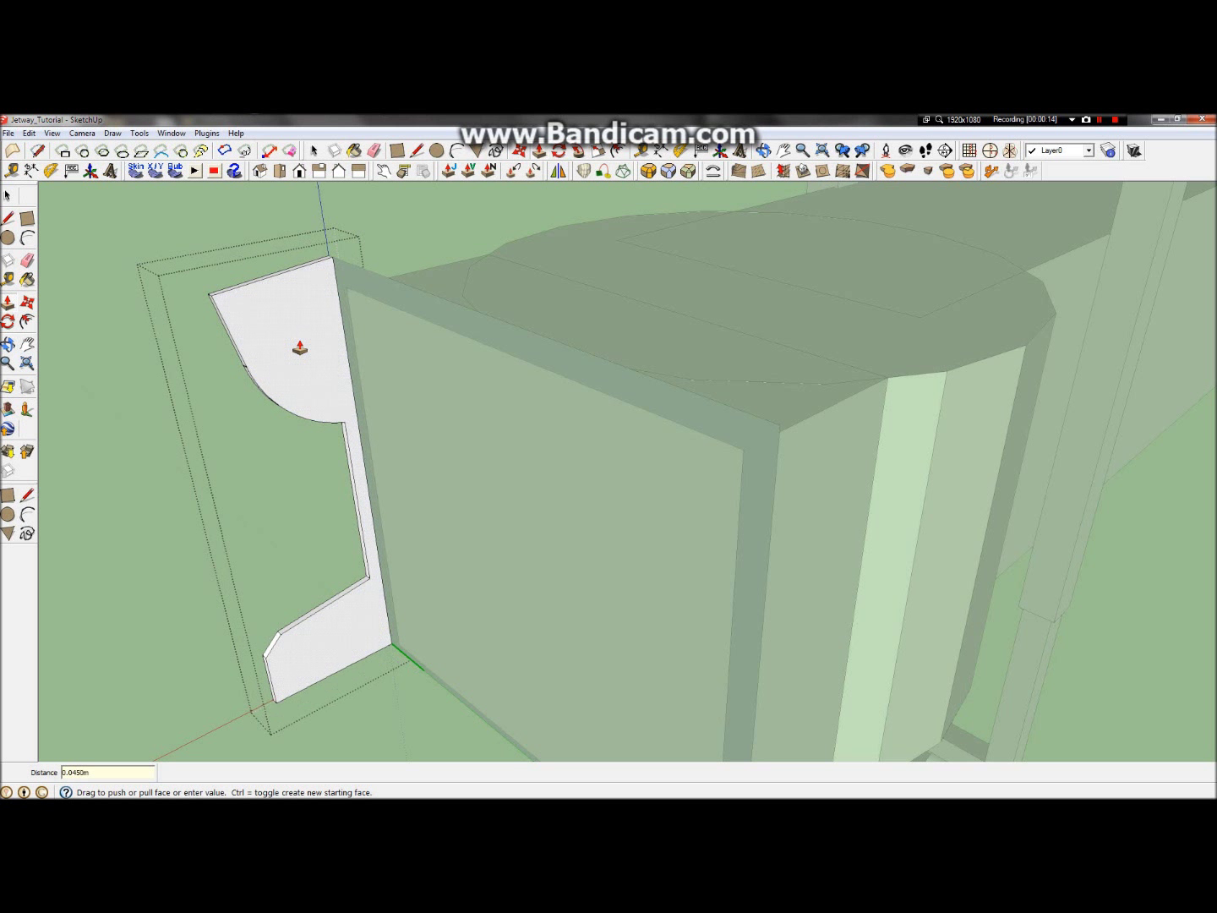
{"action": "left_click", "coordinate": [7, 344]}
{"action": "left_click_drag", "start_coordinate": [662, 368], "coordinate": [597, 410]}
{"action": "scroll", "coordinate": [595, 579], "scroll_direction": "up", "scroll_amount": 6}
{"action": "scroll", "coordinate": [549, 272], "scroll_direction": "up", "scroll_amount": 5}
{"action": "scroll", "coordinate": [558, 260], "scroll_direction": "up", "scroll_amount": 2}
{"action": "key", "text": "l"}
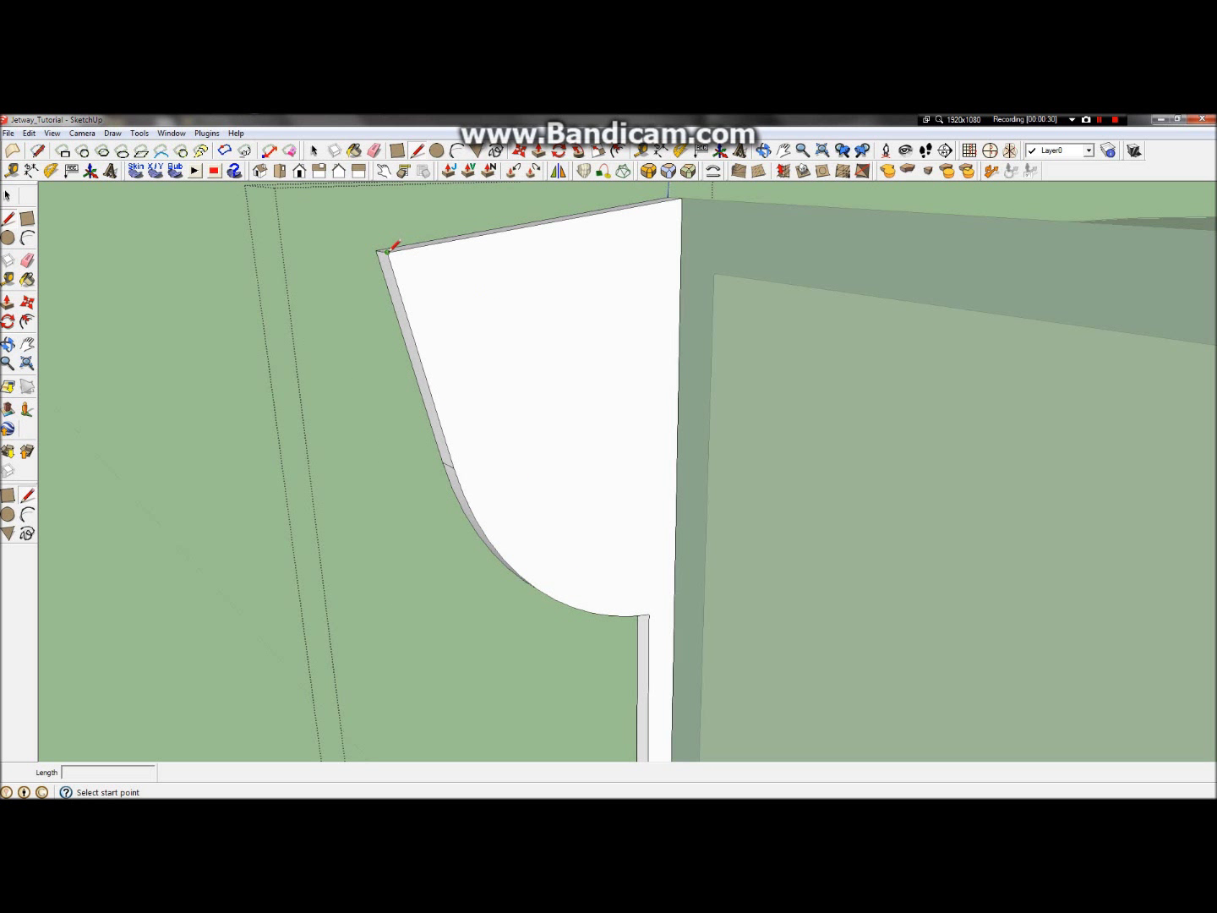
{"action": "scroll", "coordinate": [543, 391], "scroll_direction": "down", "scroll_amount": 4}
{"action": "key", "text": "space"}
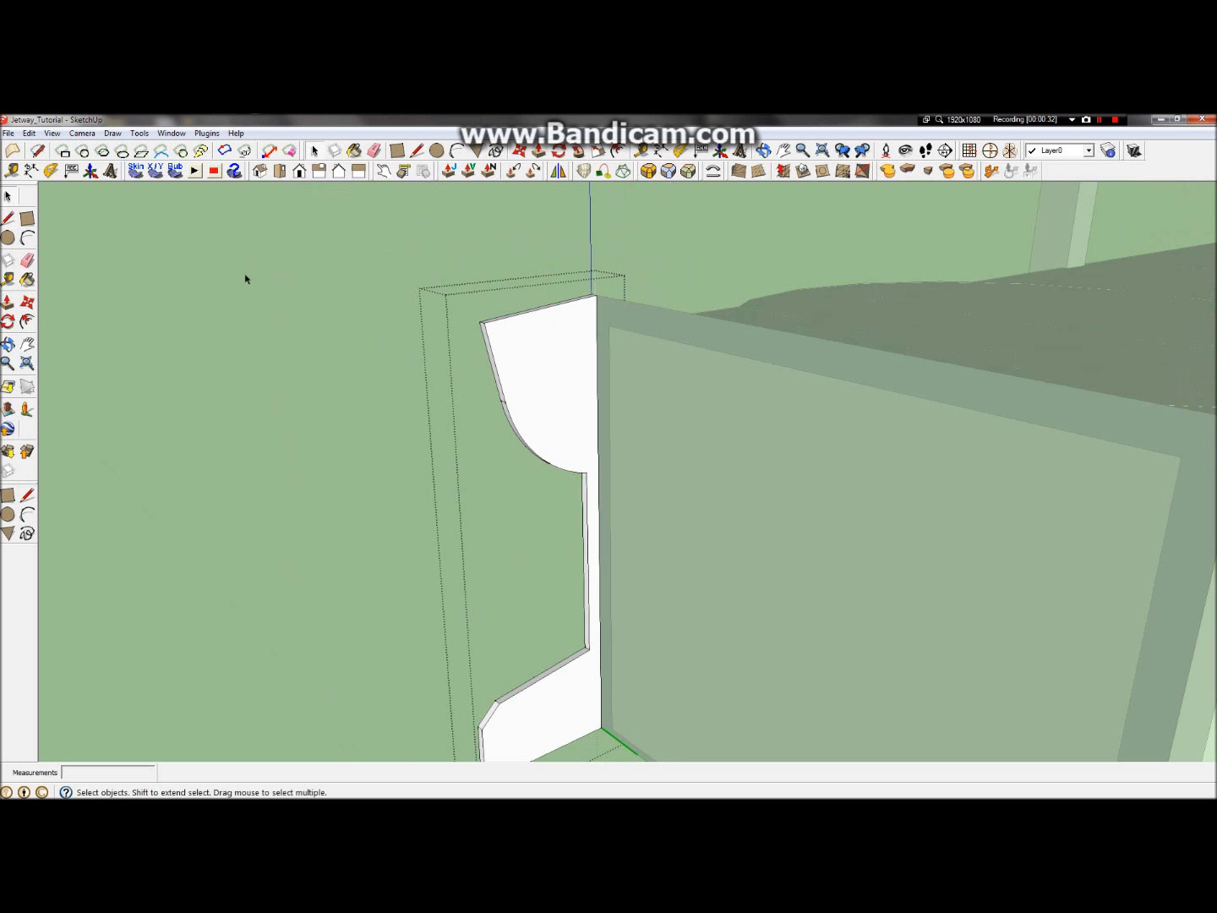
Step: Unsoften the whole side plate's edges with an angle between normals of 0 degrees, and resume editing the component
{"action": "left_click", "coordinate": [541, 393]}
{"action": "scroll", "coordinate": [540, 391], "scroll_direction": "down", "scroll_amount": 2}
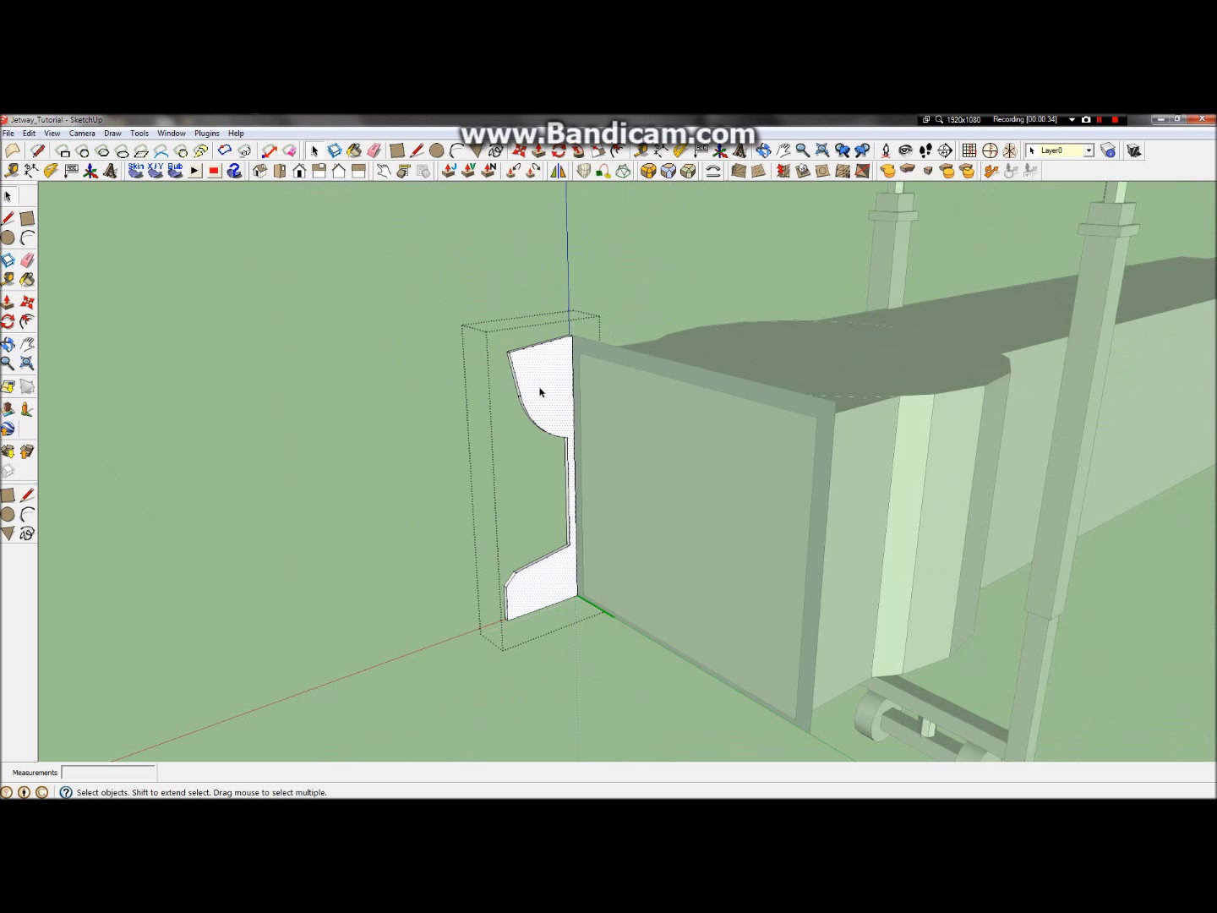
{"action": "left_click_drag", "start_coordinate": [491, 312], "coordinate": [439, 252]}
{"action": "scroll", "coordinate": [510, 490], "scroll_direction": "down", "scroll_amount": 1}
{"action": "double_click", "coordinate": [565, 576]}
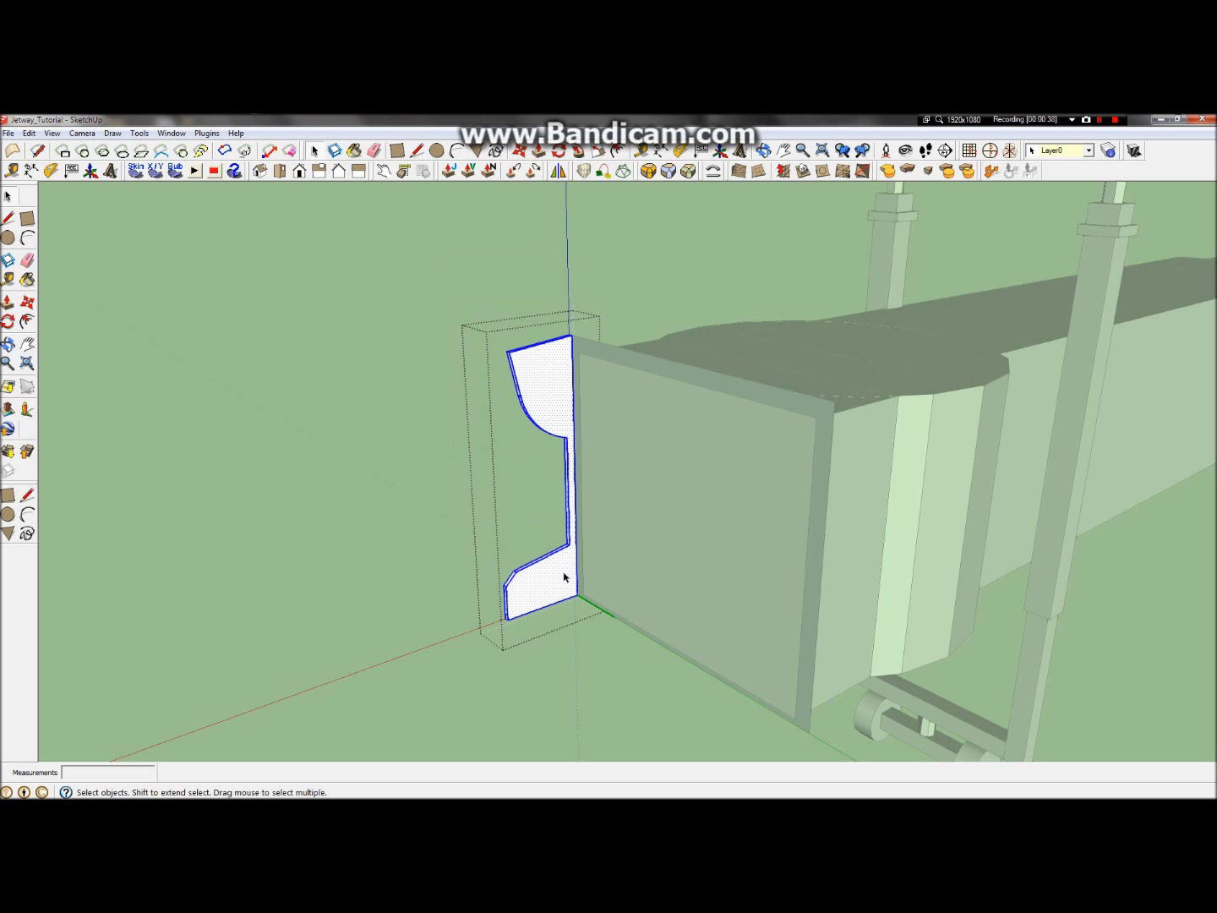
{"action": "right_click", "coordinate": [566, 580]}
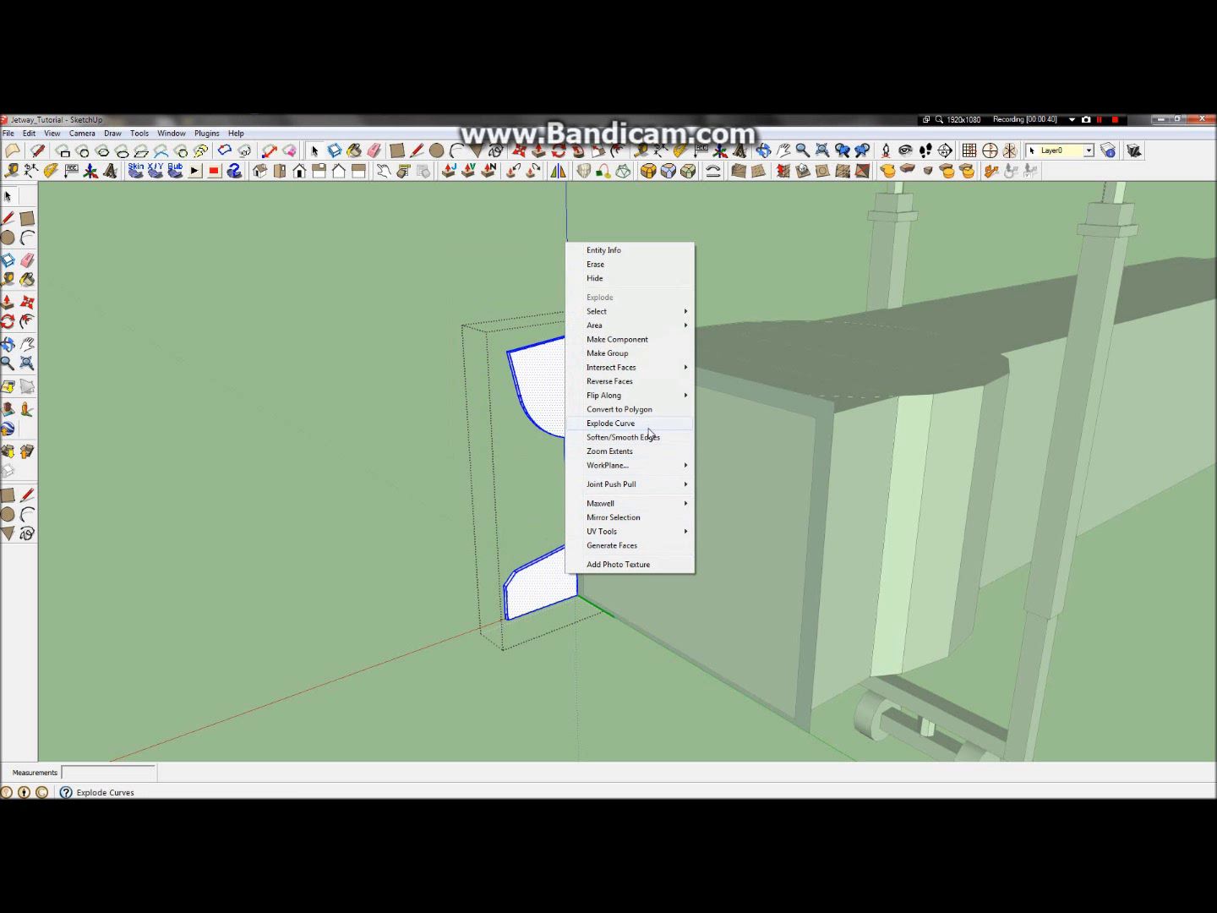
{"action": "left_click", "coordinate": [633, 437]}
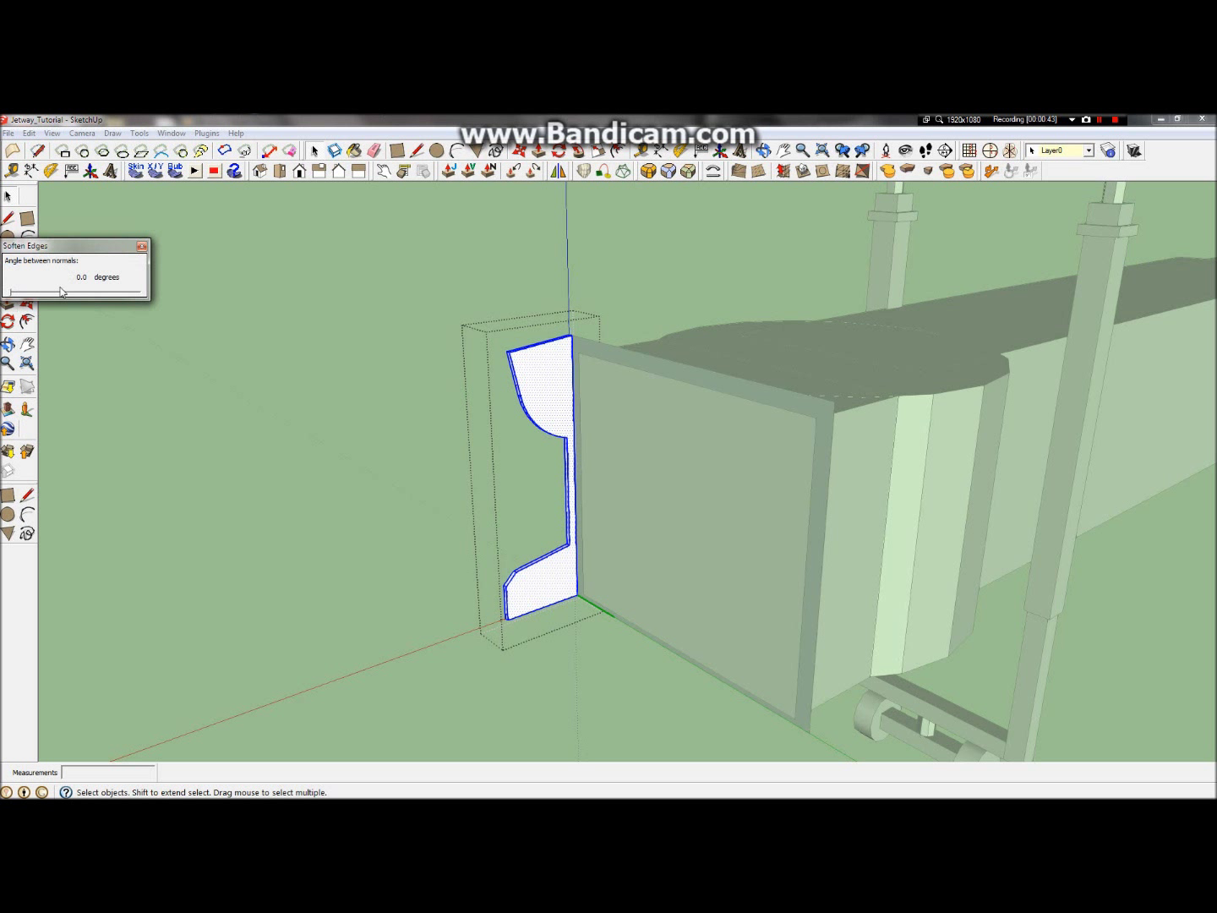
{"action": "left_click", "coordinate": [141, 247]}
{"action": "left_click", "coordinate": [256, 298]}
{"action": "left_click", "coordinate": [558, 389]}
{"action": "double_click", "coordinate": [558, 383]}
Step: Draw a 0.05 m line down the plate's inner edge from its top corner
{"action": "scroll", "coordinate": [546, 362], "scroll_direction": "up", "scroll_amount": 4}
{"action": "scroll", "coordinate": [545, 358], "scroll_direction": "up", "scroll_amount": 2}
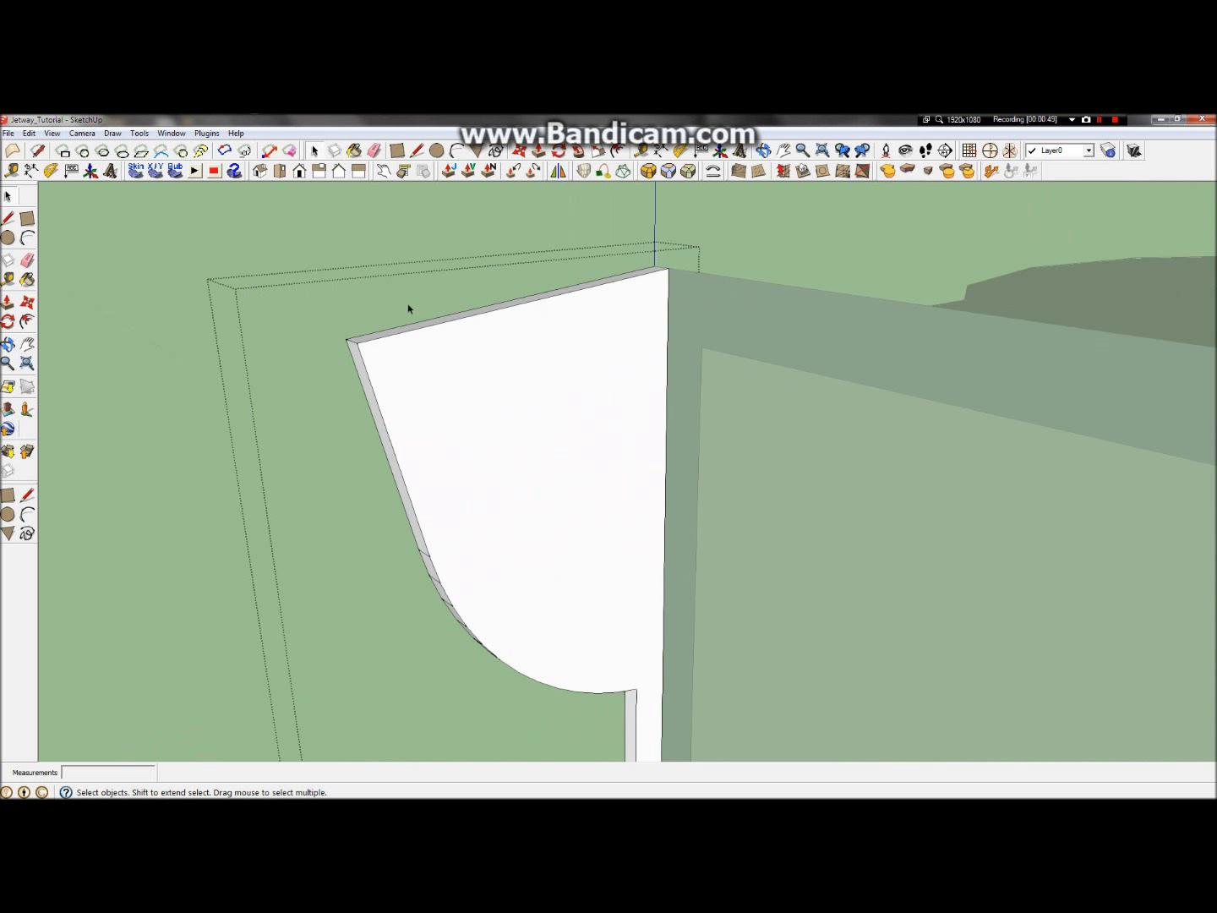
{"action": "left_click", "coordinate": [8, 218]}
{"action": "left_click", "coordinate": [667, 270]}
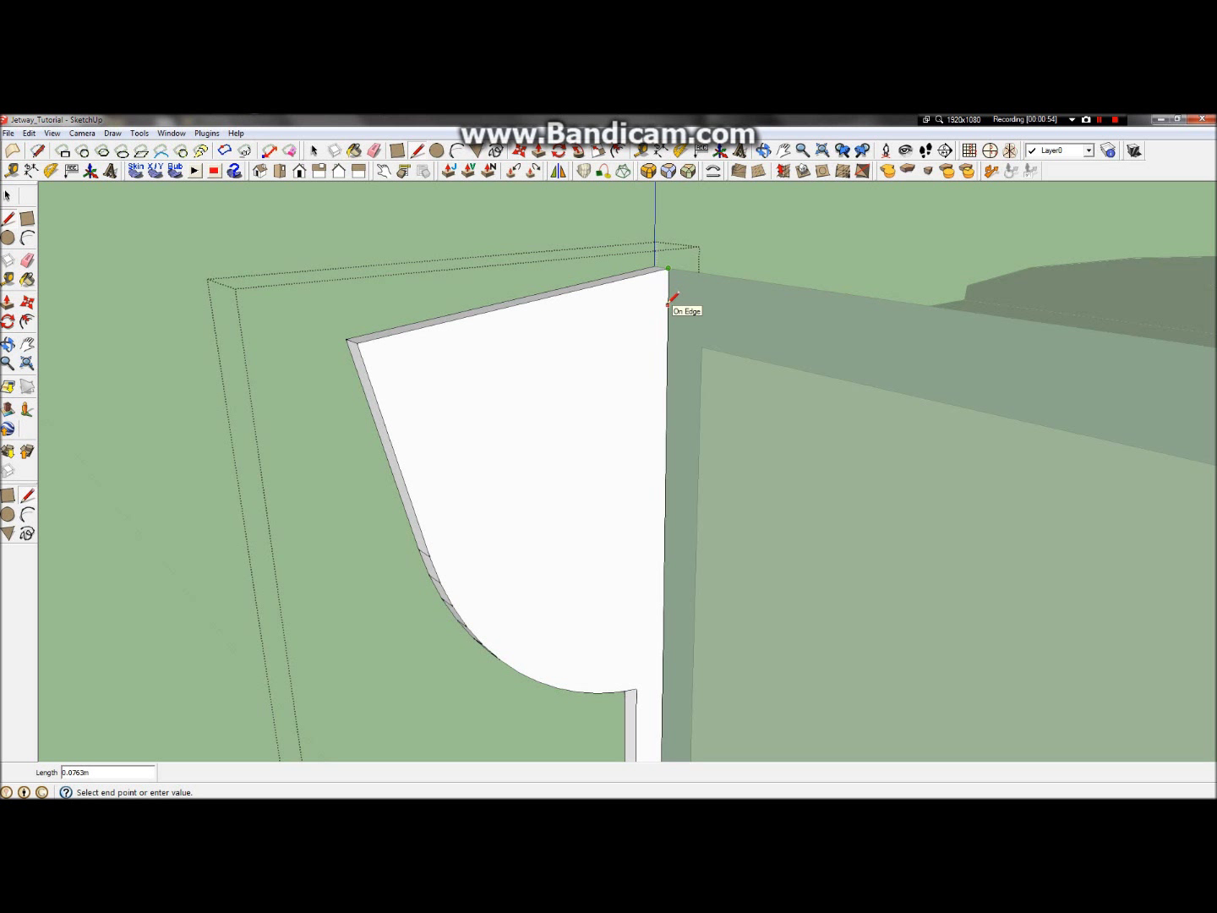
{"action": "type", "text": ".05"}
{"action": "key", "text": "Return"}
{"action": "left_click", "coordinate": [668, 291]}
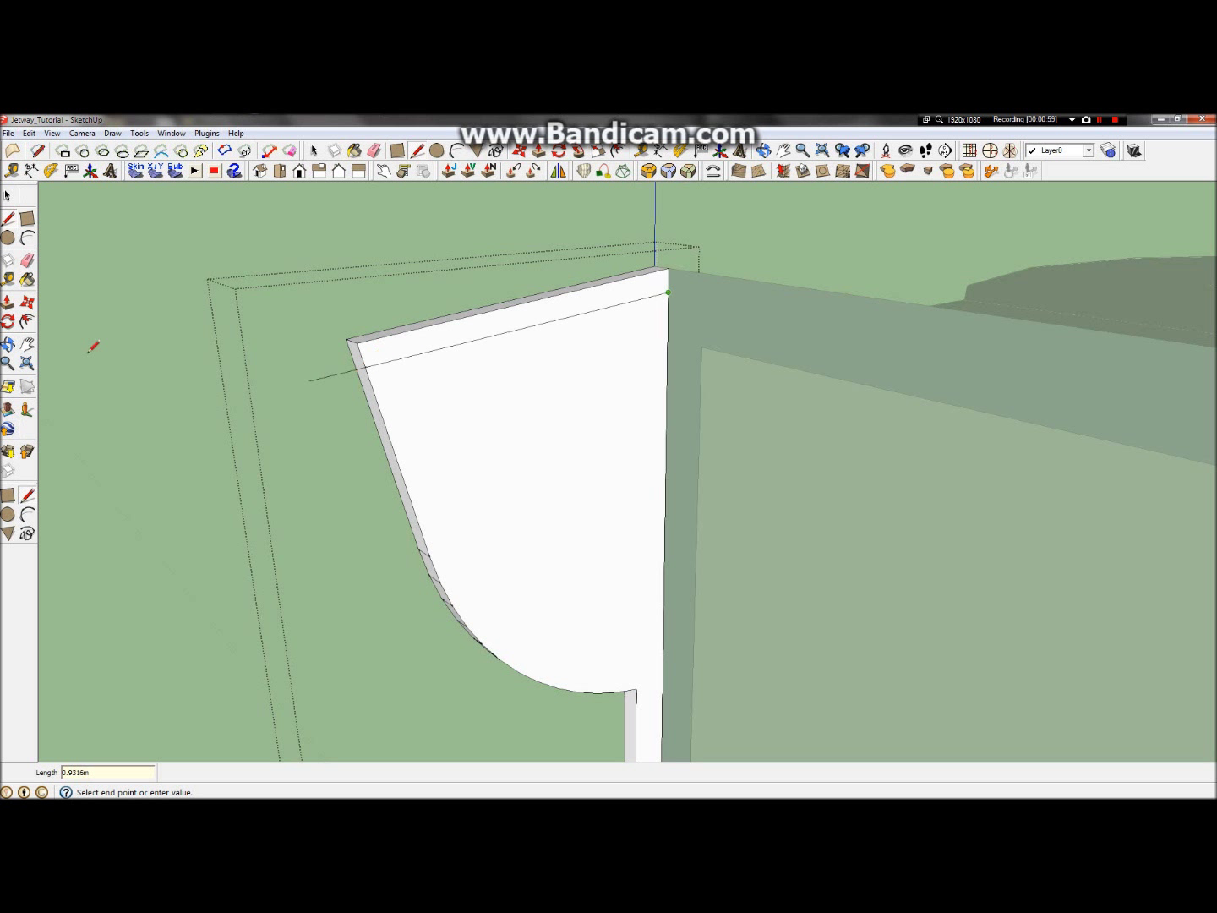
{"action": "left_click", "coordinate": [10, 217]}
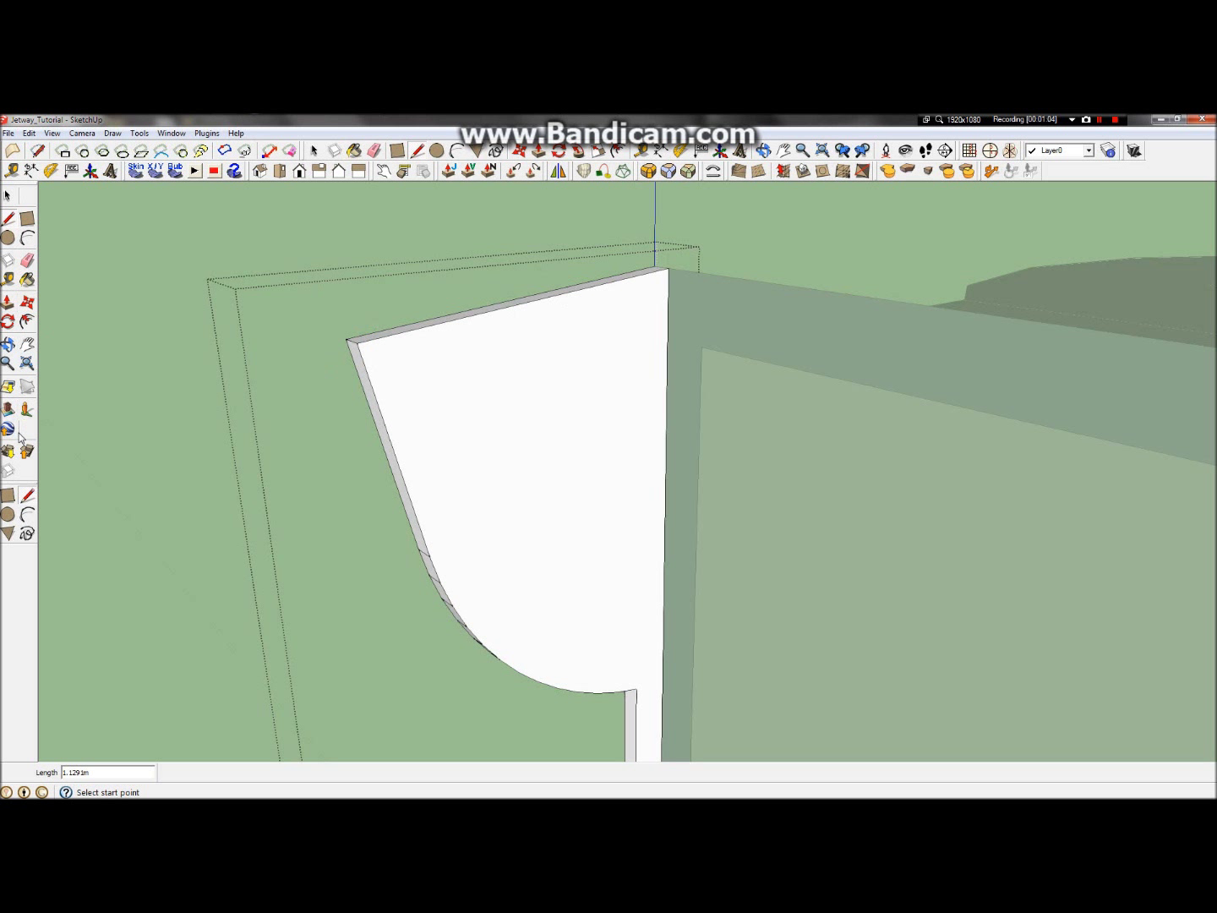
Step: Place the drawing axes at the plate's top inner corner, with the red axis along its top edge
{"action": "left_click", "coordinate": [720, 150]}
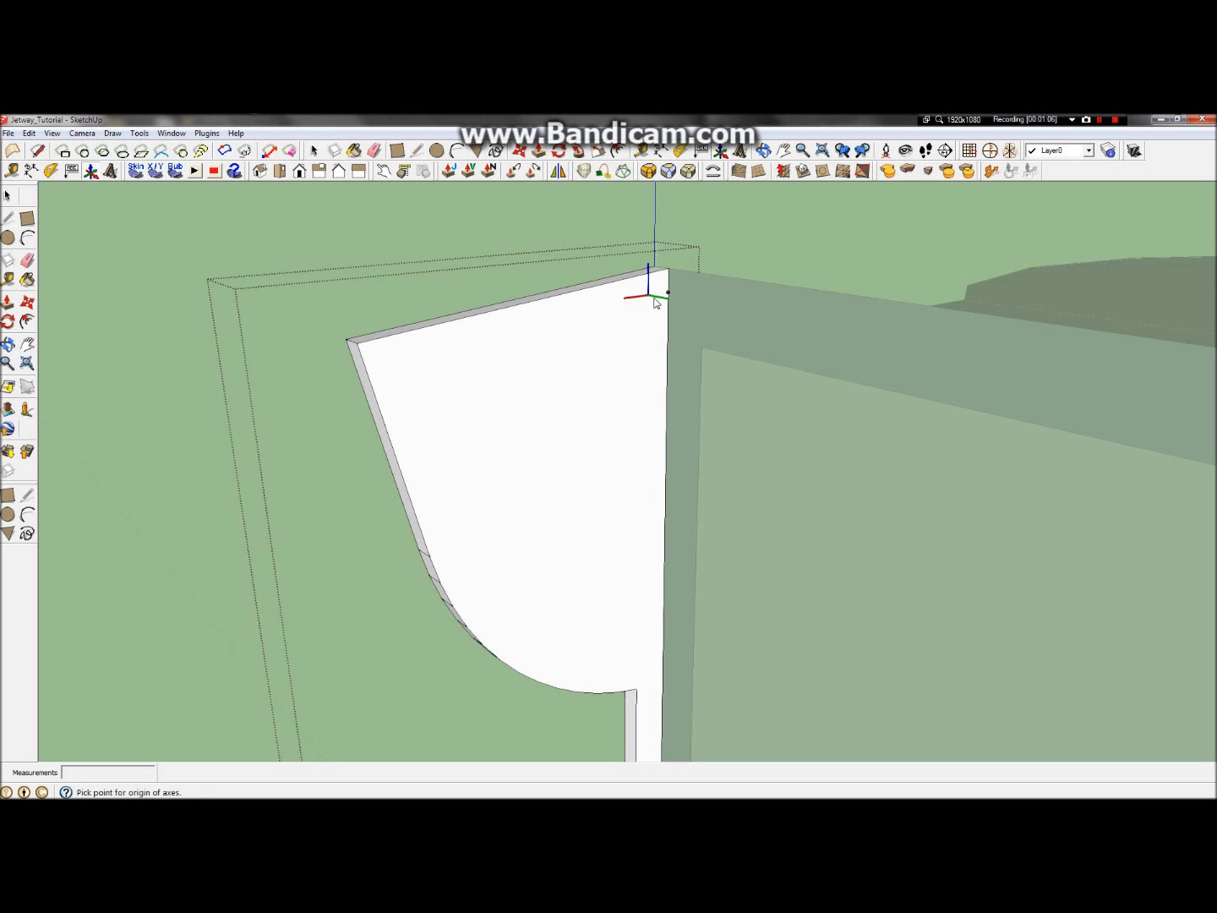
{"action": "left_click", "coordinate": [668, 272]}
{"action": "left_click", "coordinate": [596, 289]}
{"action": "left_click", "coordinate": [611, 293]}
Step: Draw a line parallel to the top edge from the 0.05 m mark to the plate's sloping outer edge
{"action": "key", "text": "l"}
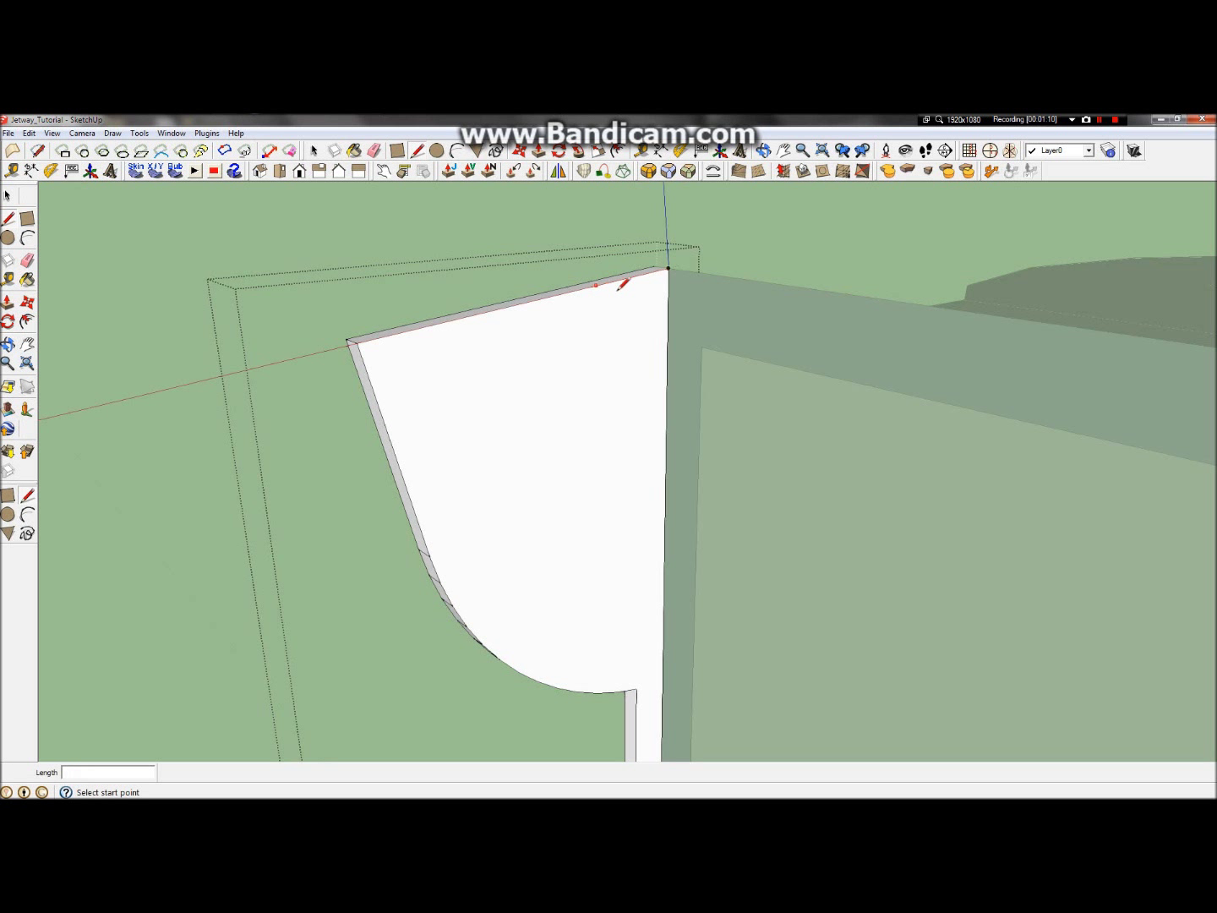
{"action": "left_click", "coordinate": [669, 293]}
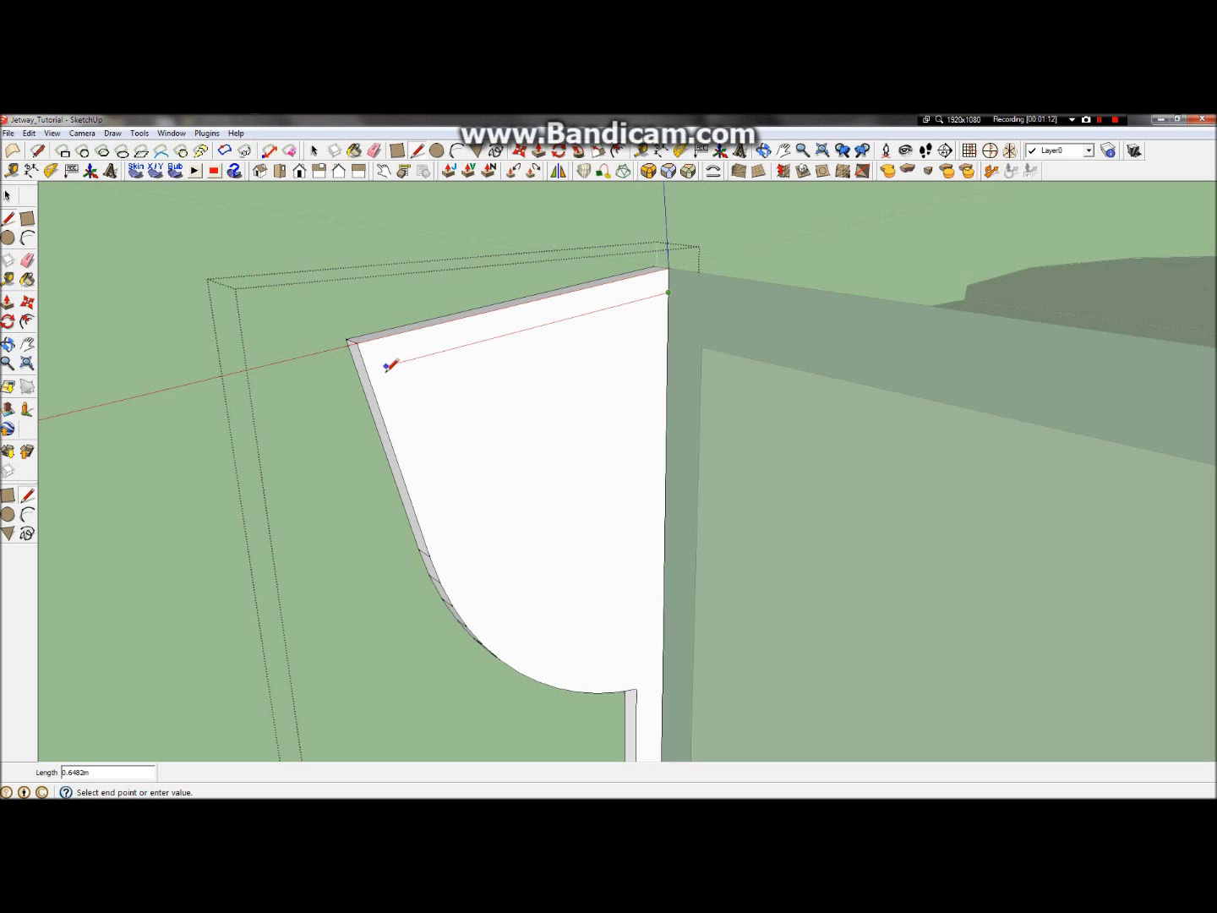
{"action": "left_click", "coordinate": [377, 365]}
{"action": "scroll", "coordinate": [384, 360], "scroll_direction": "down", "scroll_amount": 3}
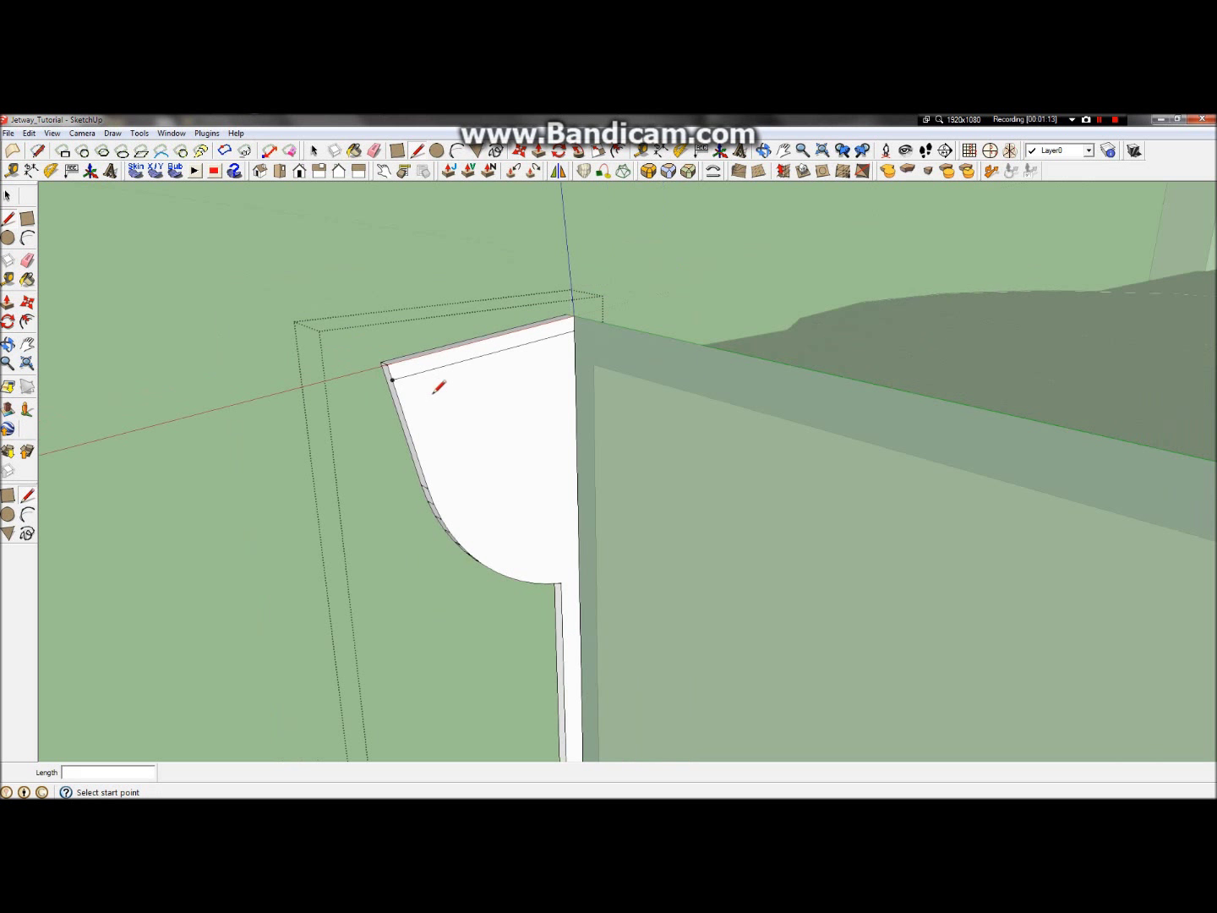
{"action": "scroll", "coordinate": [476, 362], "scroll_direction": "down", "scroll_amount": 2}
{"action": "scroll", "coordinate": [855, 406], "scroll_direction": "down", "scroll_amount": 2}
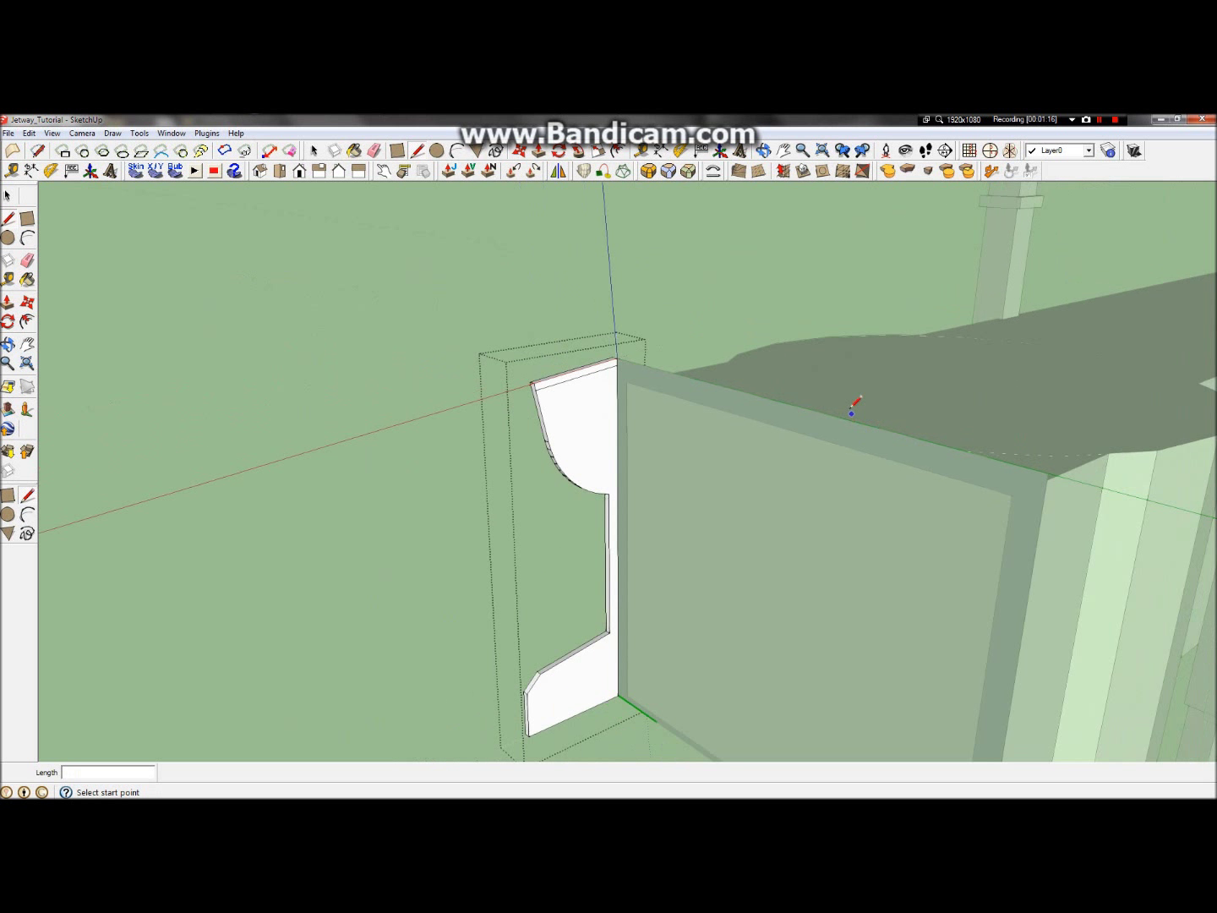
Step: Extrude the narrow top strip about 3.07 m across the cab opening to the frame's far corner
{"action": "left_click", "coordinate": [8, 302]}
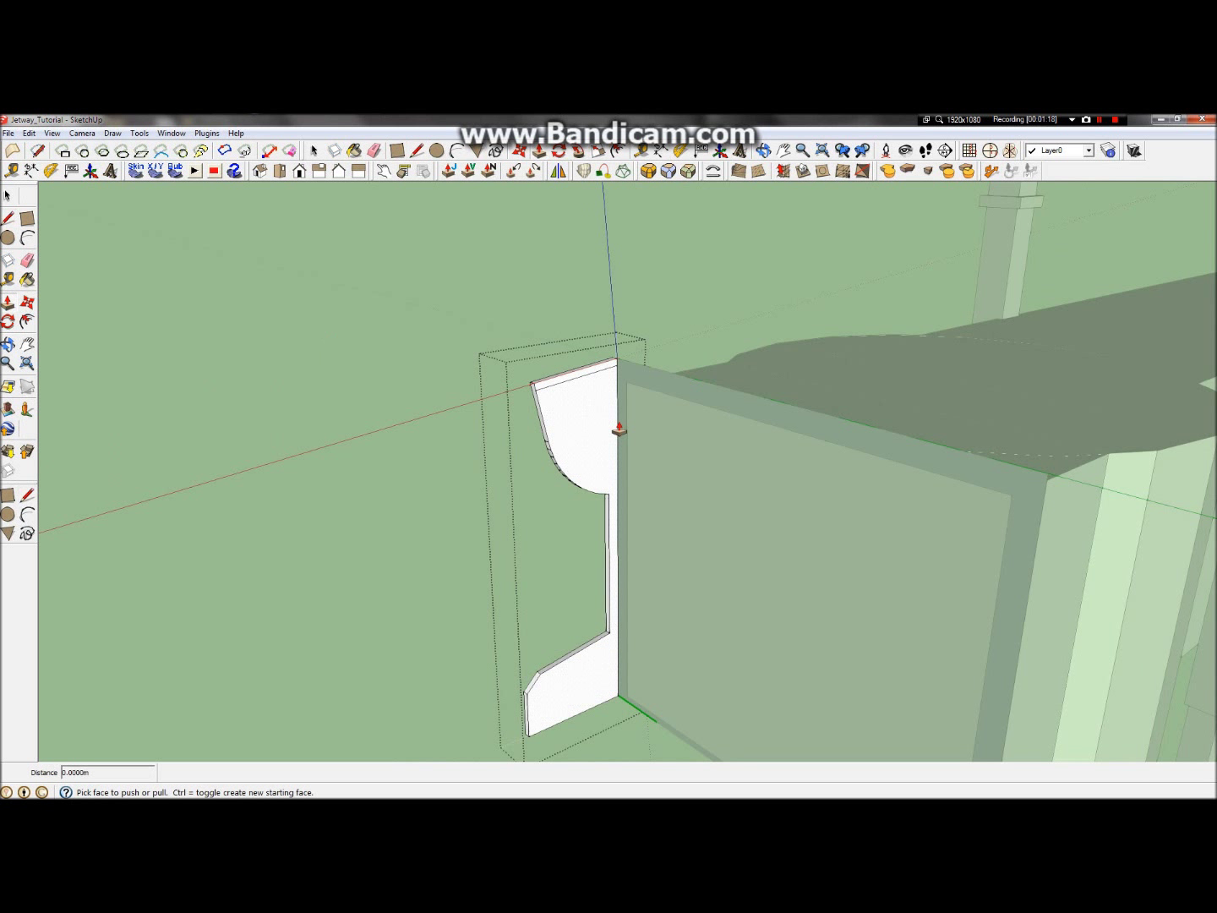
{"action": "left_click", "coordinate": [603, 375]}
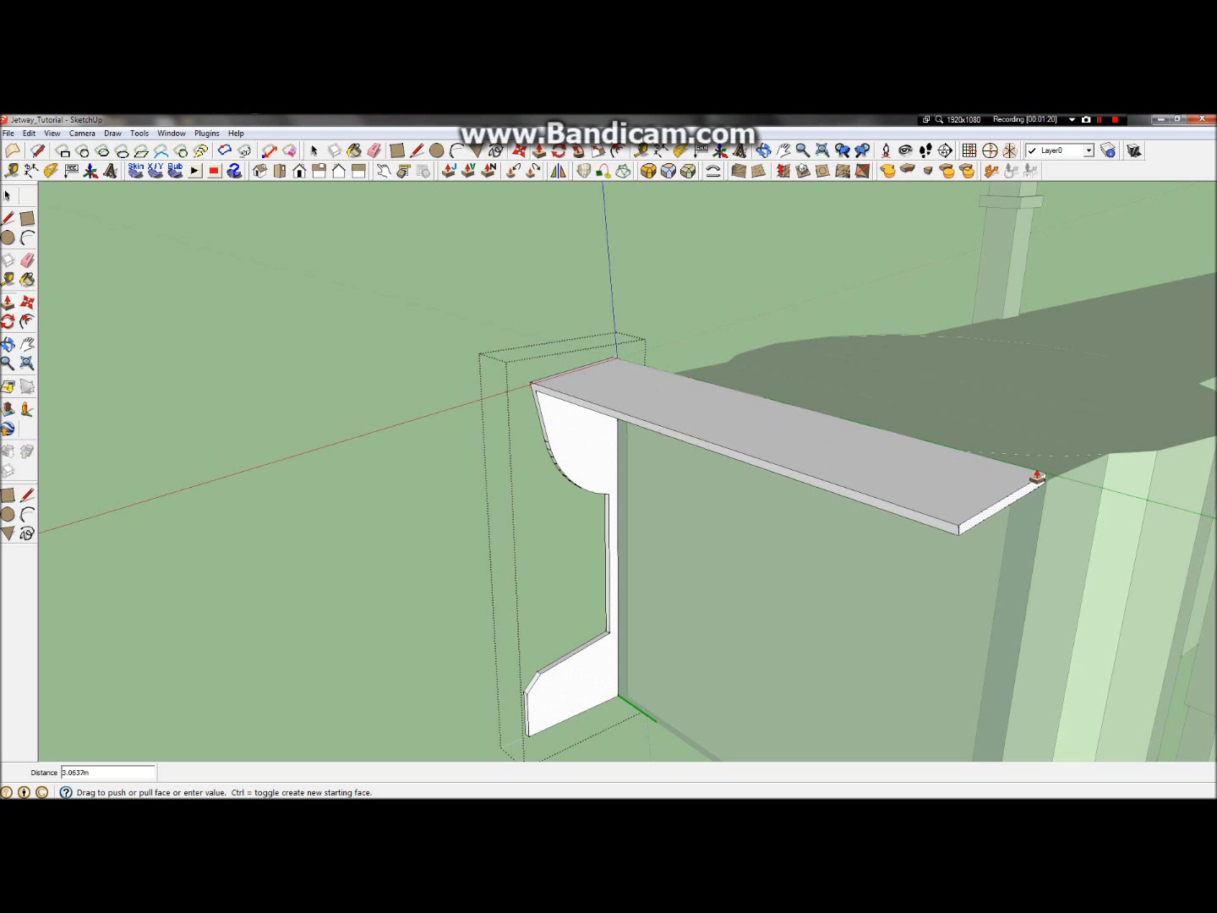
{"action": "left_click", "coordinate": [1049, 484]}
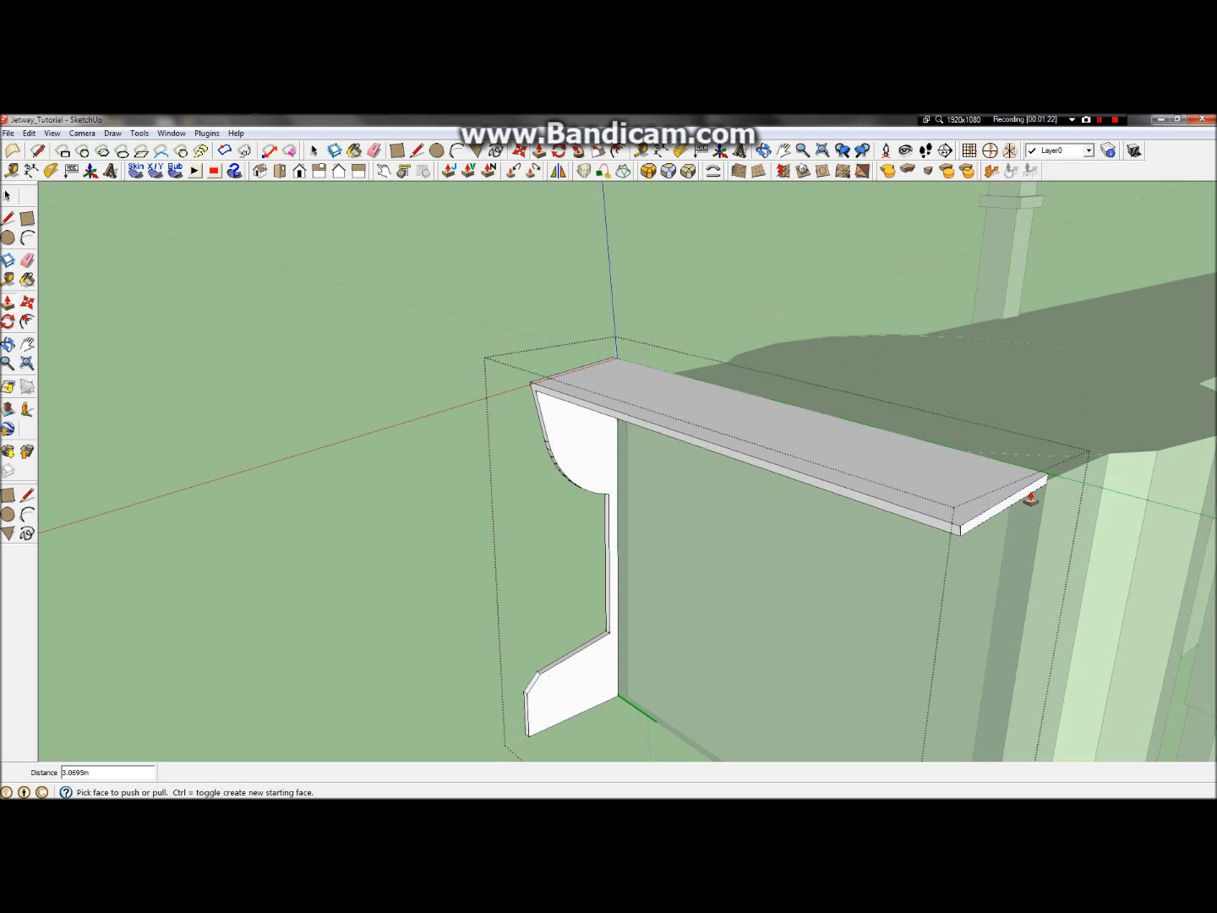
Step: Push the far end face of the top panel back by 0.05 m
{"action": "left_click", "coordinate": [1031, 499]}
{"action": "type", "text": "."}
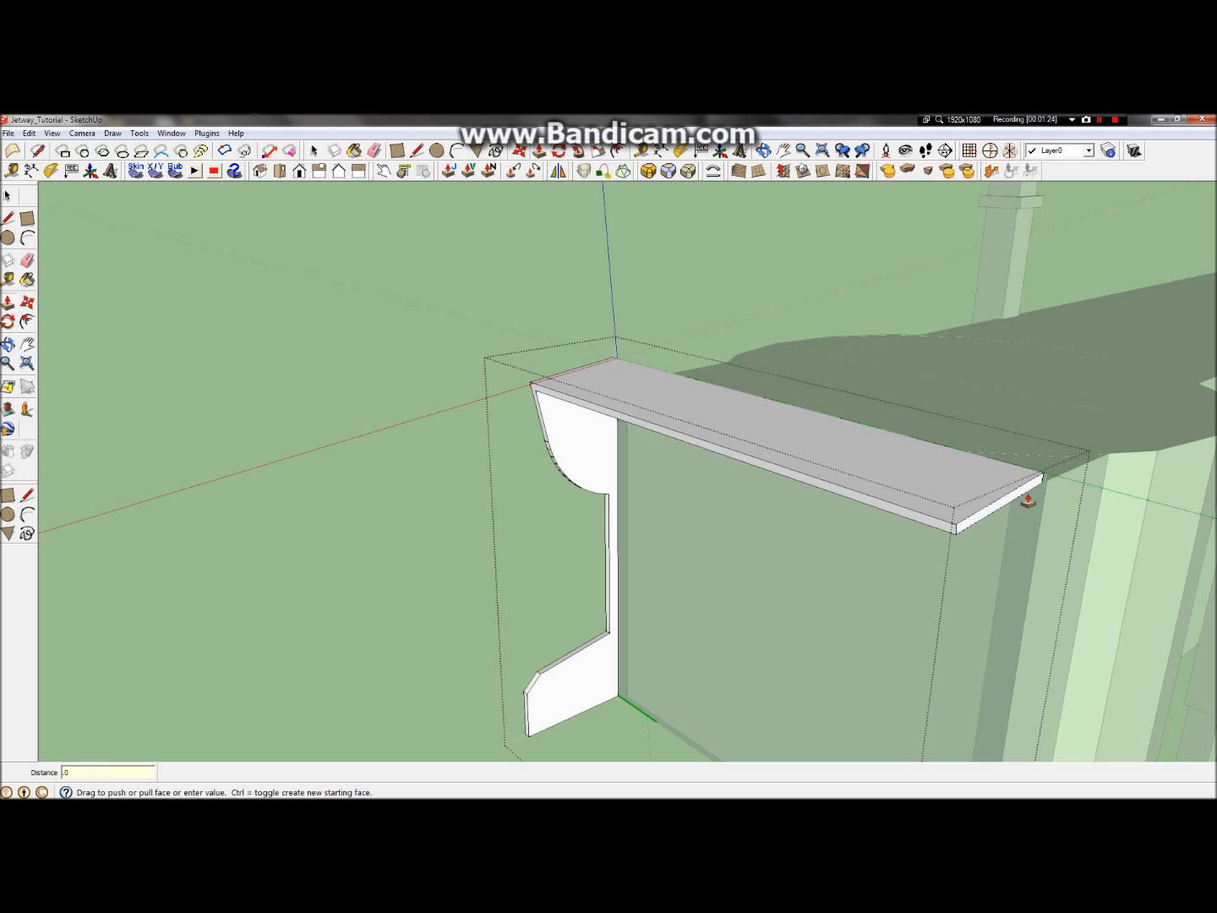
{"action": "type", "text": "05"}
{"action": "key", "text": "Return"}
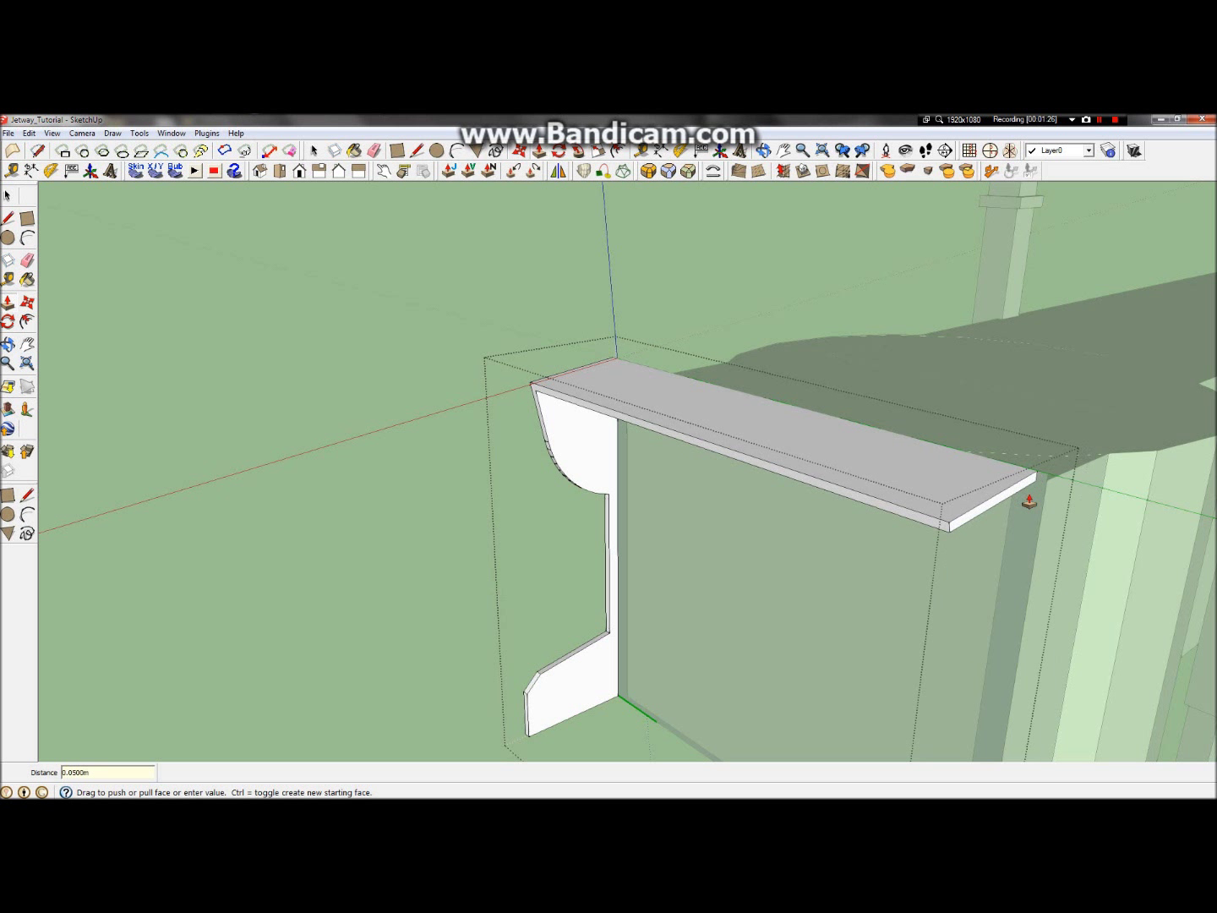
Step: Examine the side plate and the new top panel from several angles around the cab end
{"action": "scroll", "coordinate": [762, 375], "scroll_direction": "down", "scroll_amount": 3}
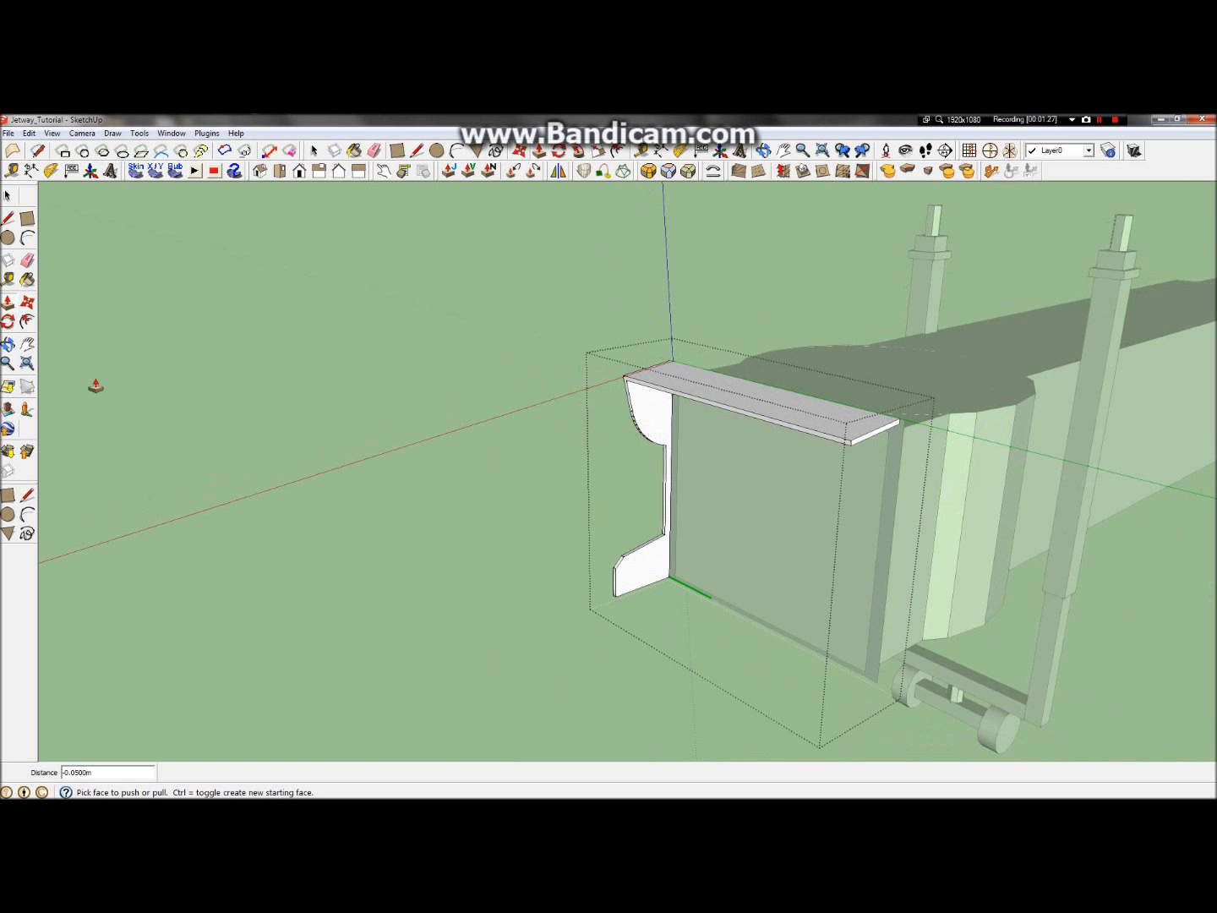
{"action": "left_click", "coordinate": [7, 344]}
{"action": "left_click_drag", "start_coordinate": [557, 462], "coordinate": [1006, 435]}
{"action": "left_click_drag", "start_coordinate": [779, 419], "coordinate": [913, 382]}
{"action": "scroll", "coordinate": [821, 358], "scroll_direction": "up", "scroll_amount": 4}
{"action": "left_click_drag", "start_coordinate": [820, 354], "coordinate": [328, 300]}
{"action": "scroll", "coordinate": [954, 389], "scroll_direction": "down", "scroll_amount": 2}
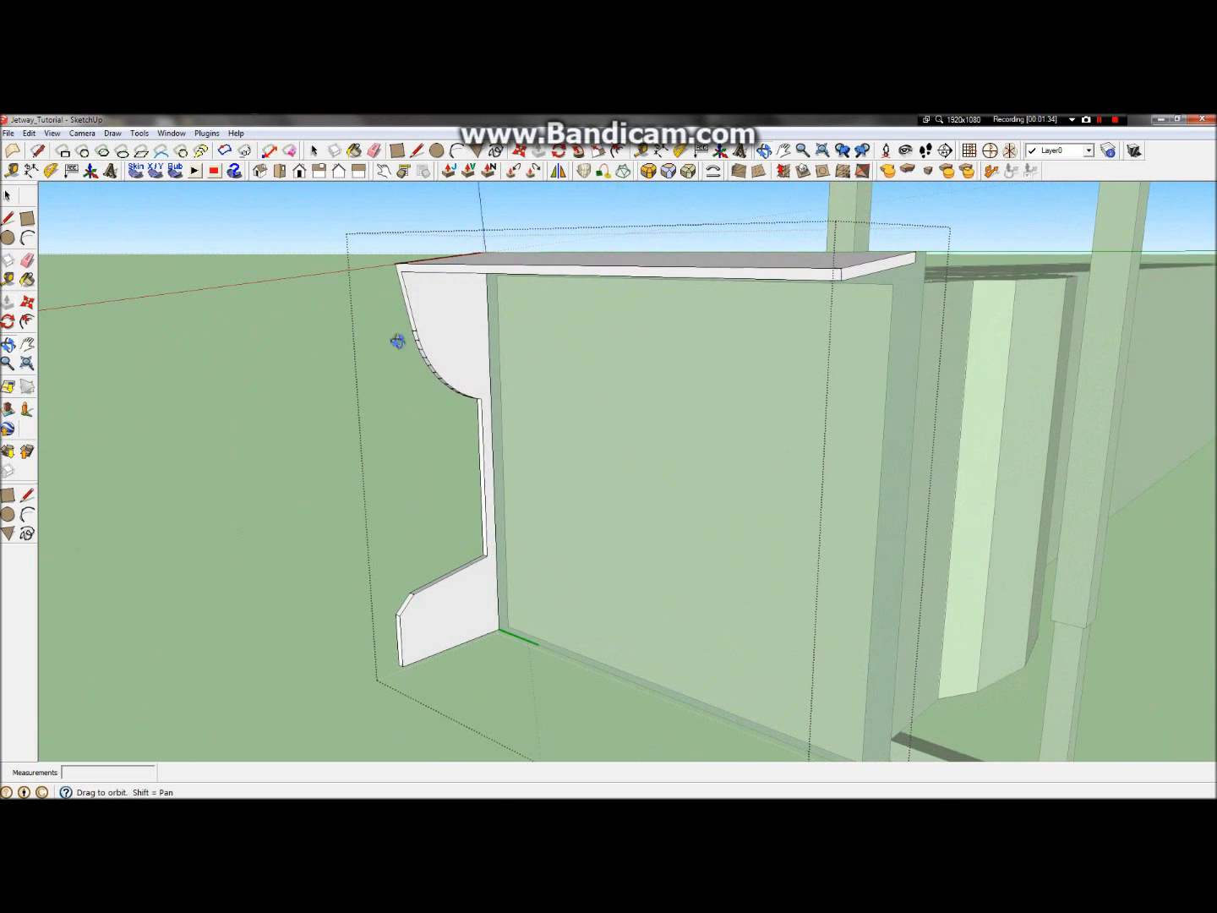
{"action": "left_click_drag", "start_coordinate": [461, 347], "coordinate": [340, 326]}
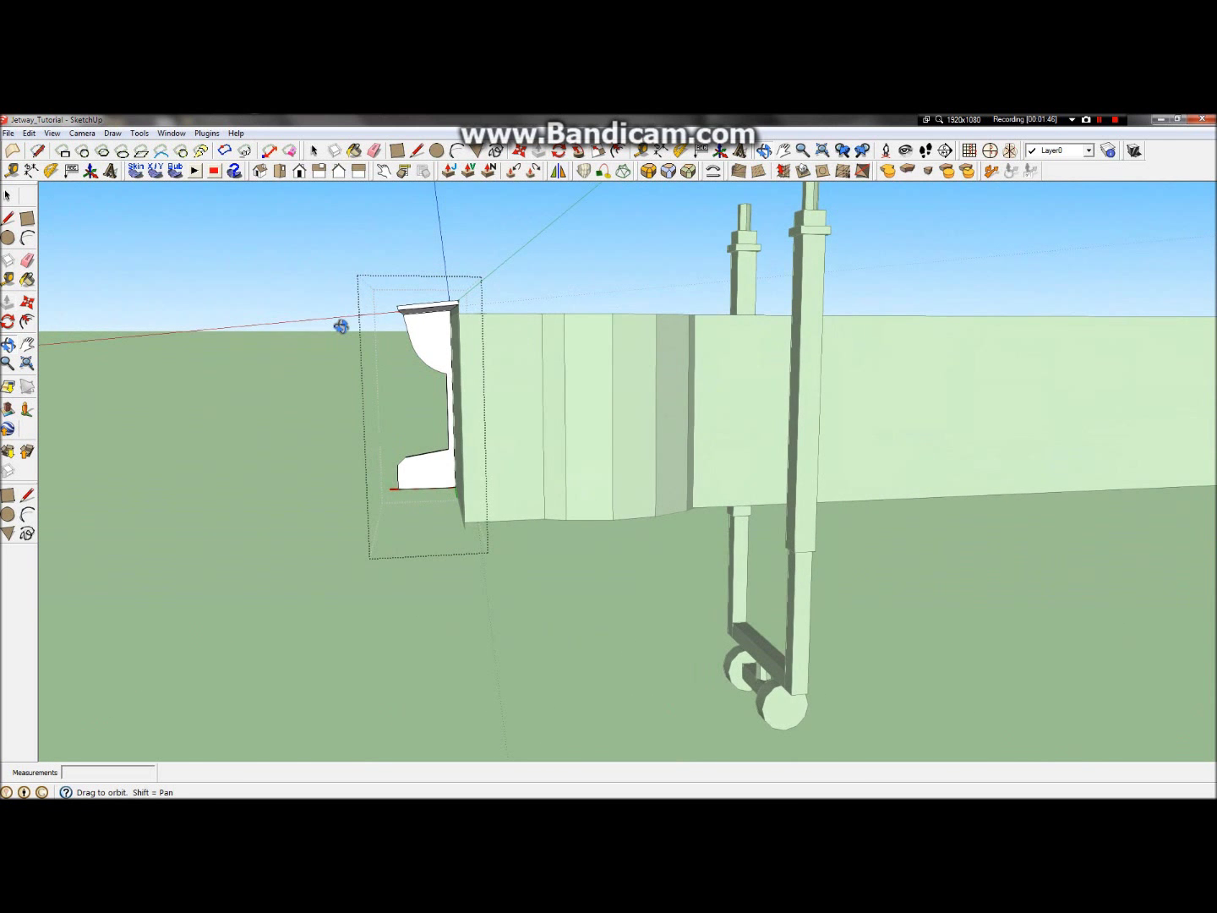
Step: Mark 0.05 m down the plate's inner edge beneath the top panel, and draw a 1 m line outward from there along the red axis
{"action": "scroll", "coordinate": [426, 308], "scroll_direction": "up", "scroll_amount": 6}
{"action": "left_click_drag", "start_coordinate": [391, 321], "coordinate": [364, 315]}
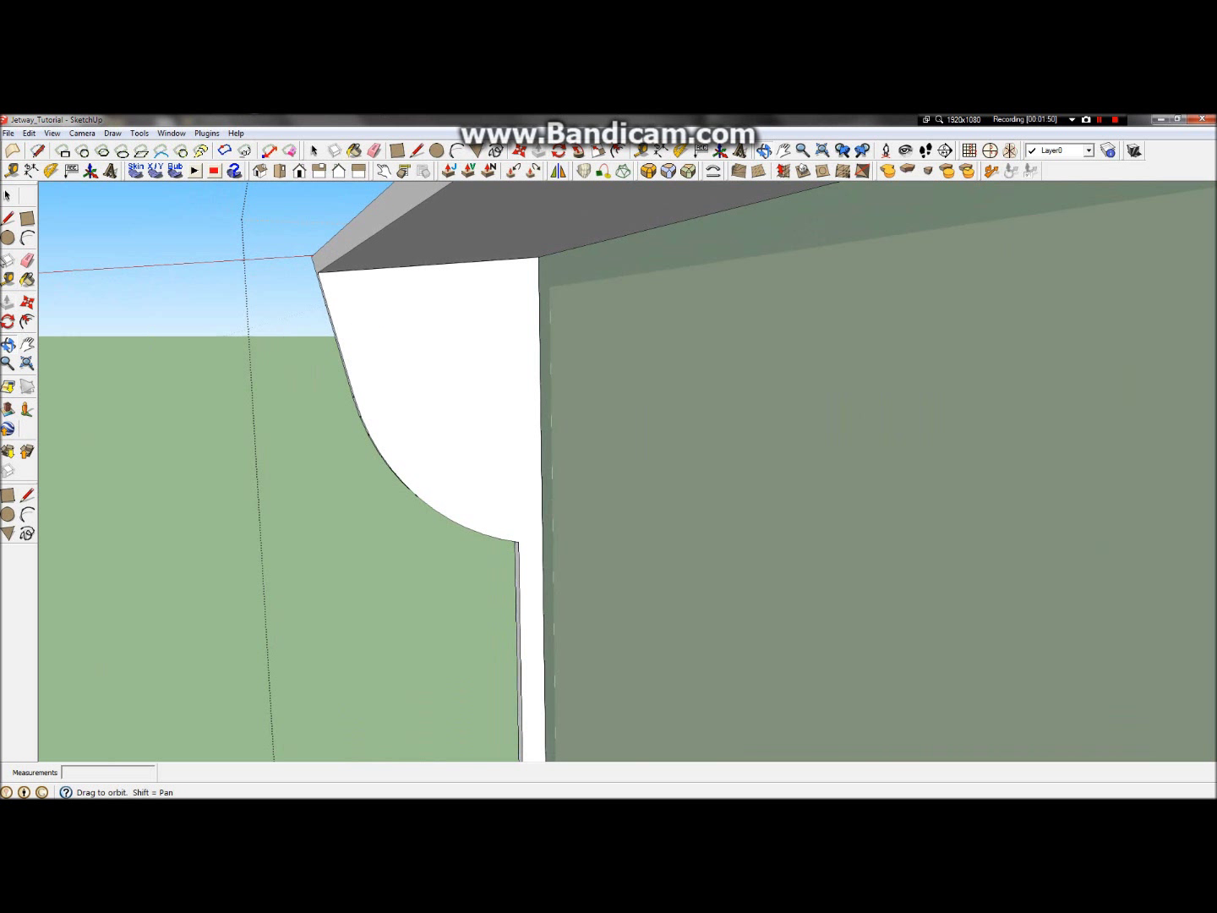
{"action": "left_click", "coordinate": [8, 218]}
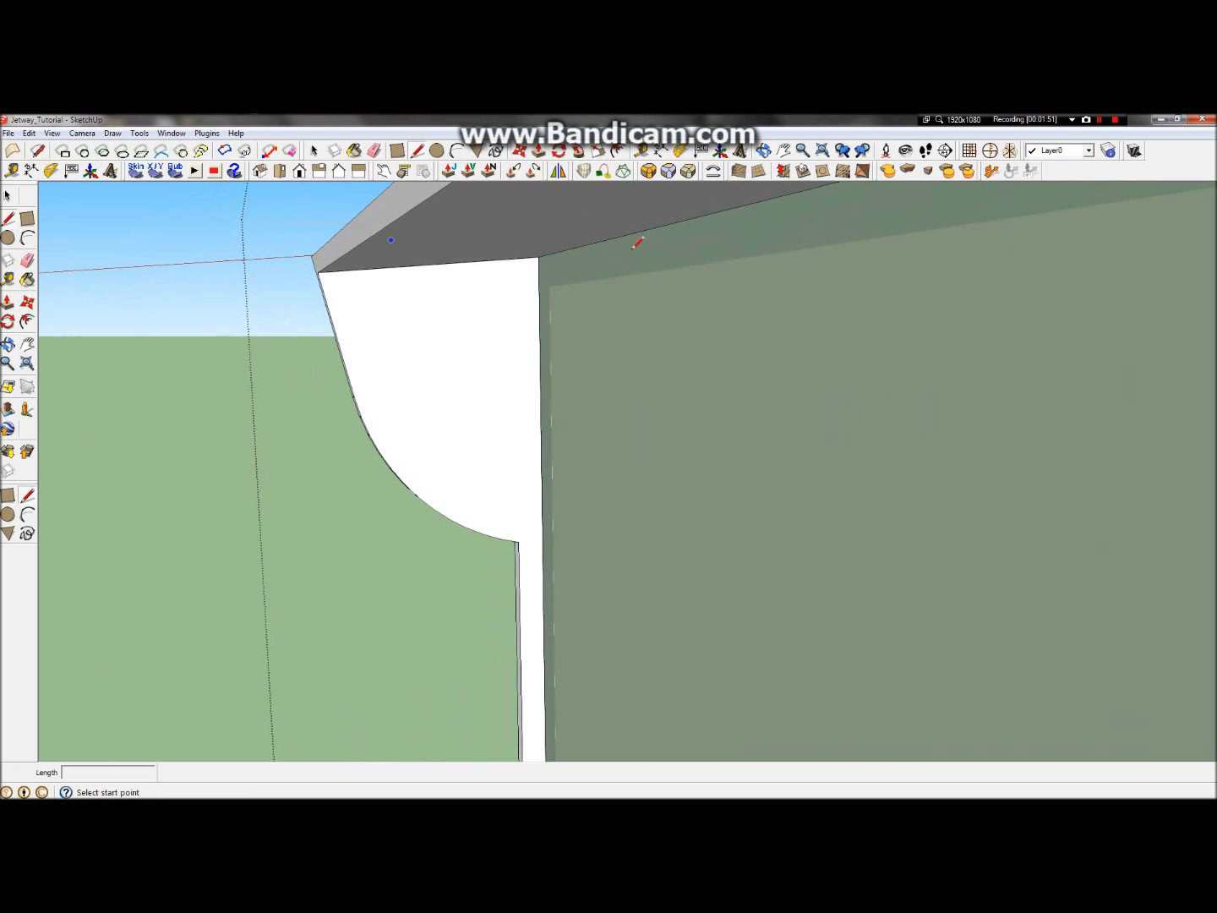
{"action": "left_click", "coordinate": [540, 257]}
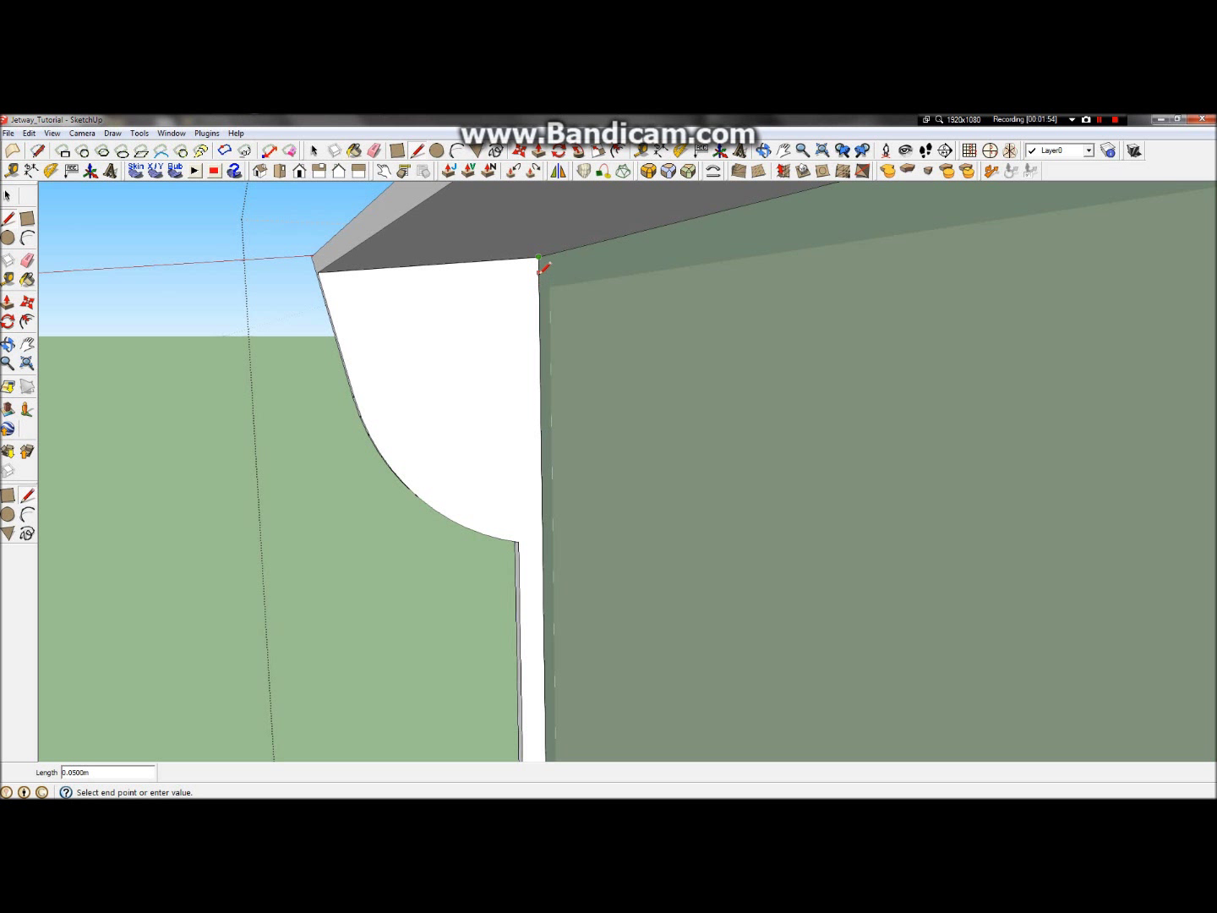
{"action": "left_click", "coordinate": [545, 266]}
{"action": "left_click", "coordinate": [538, 270]}
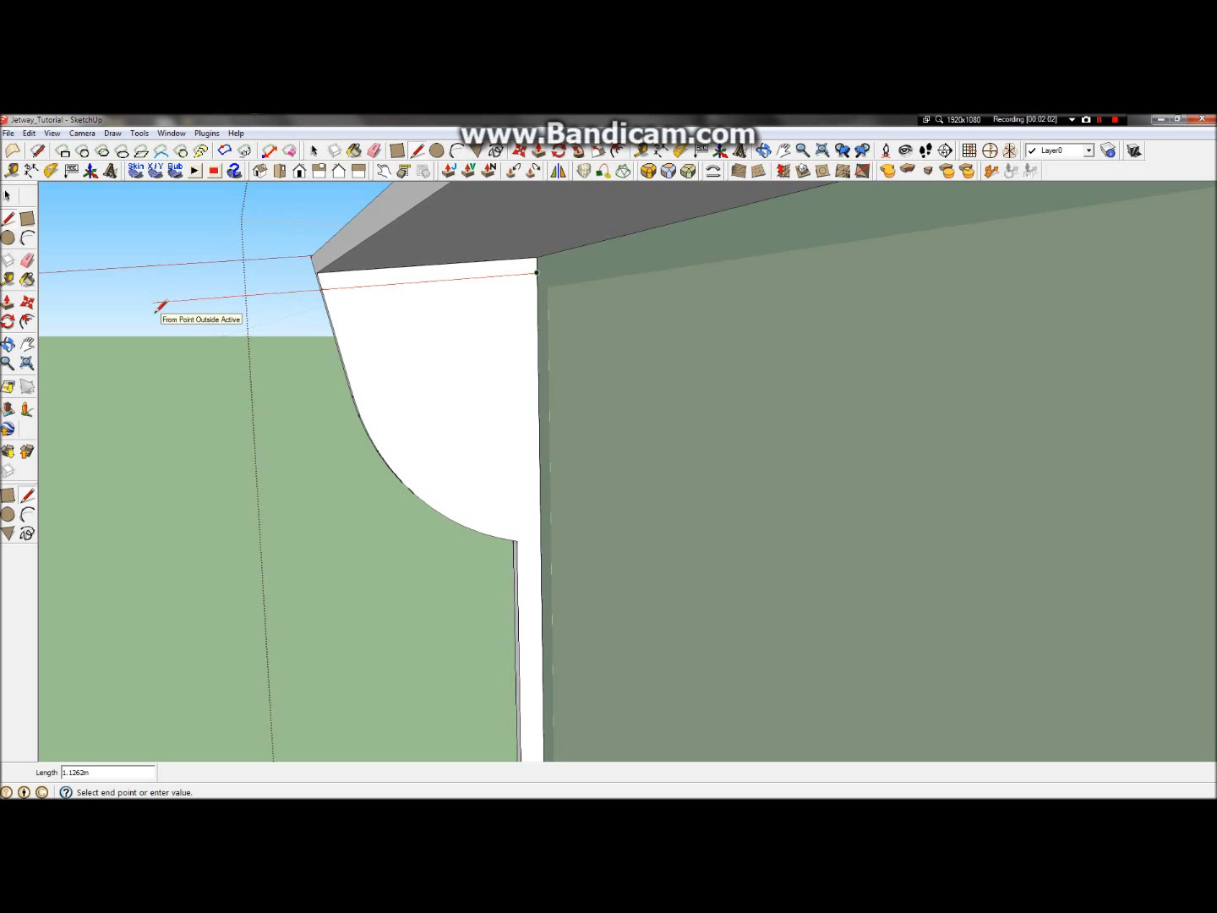
{"action": "type", "text": "1"}
{"action": "key", "text": "Return"}
Step: Draw a vertical line about 2.51 m down from the outer end of the 1 m line to the side plate's bottom outer corner
{"action": "left_click", "coordinate": [8, 345]}
{"action": "left_click_drag", "start_coordinate": [411, 332], "coordinate": [558, 372]}
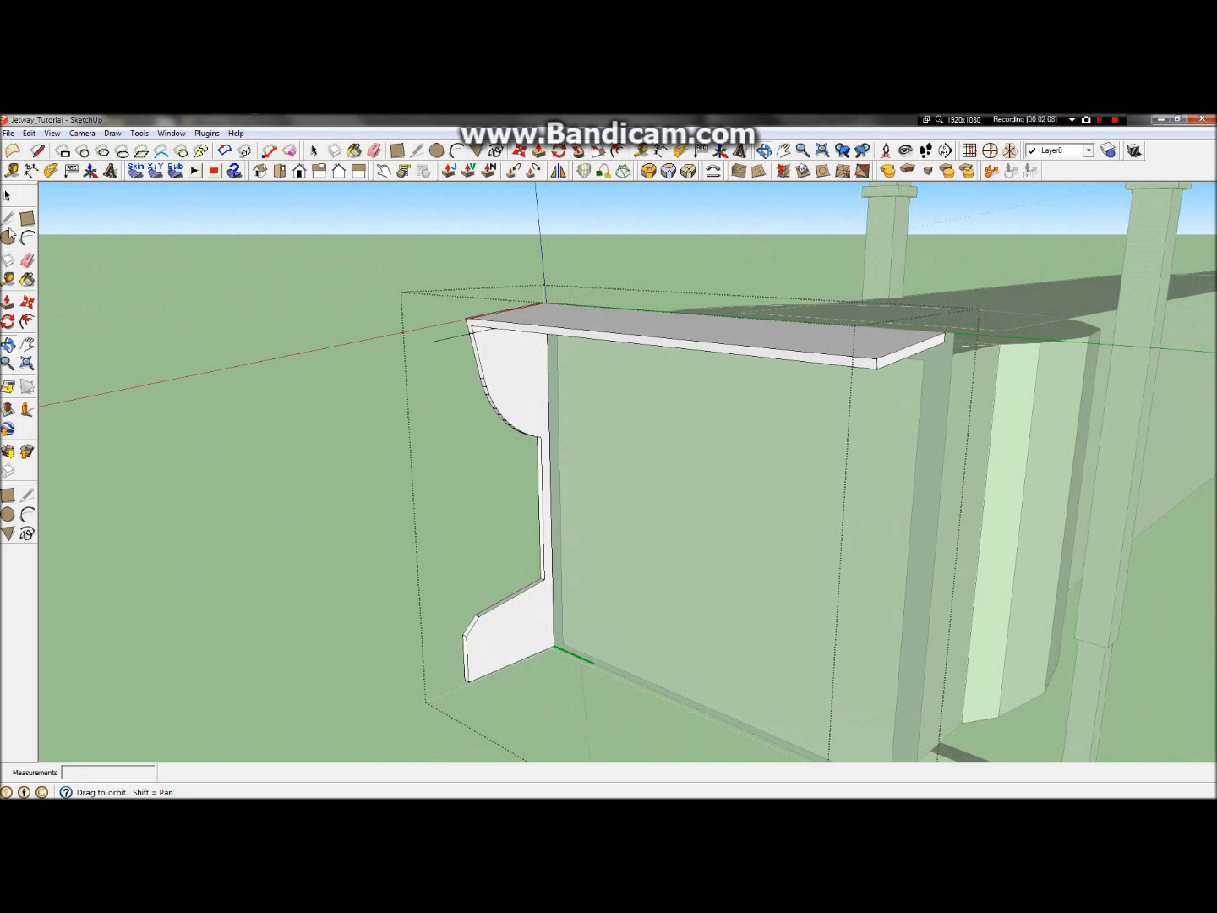
{"action": "left_click", "coordinate": [9, 218]}
{"action": "left_click", "coordinate": [432, 341]}
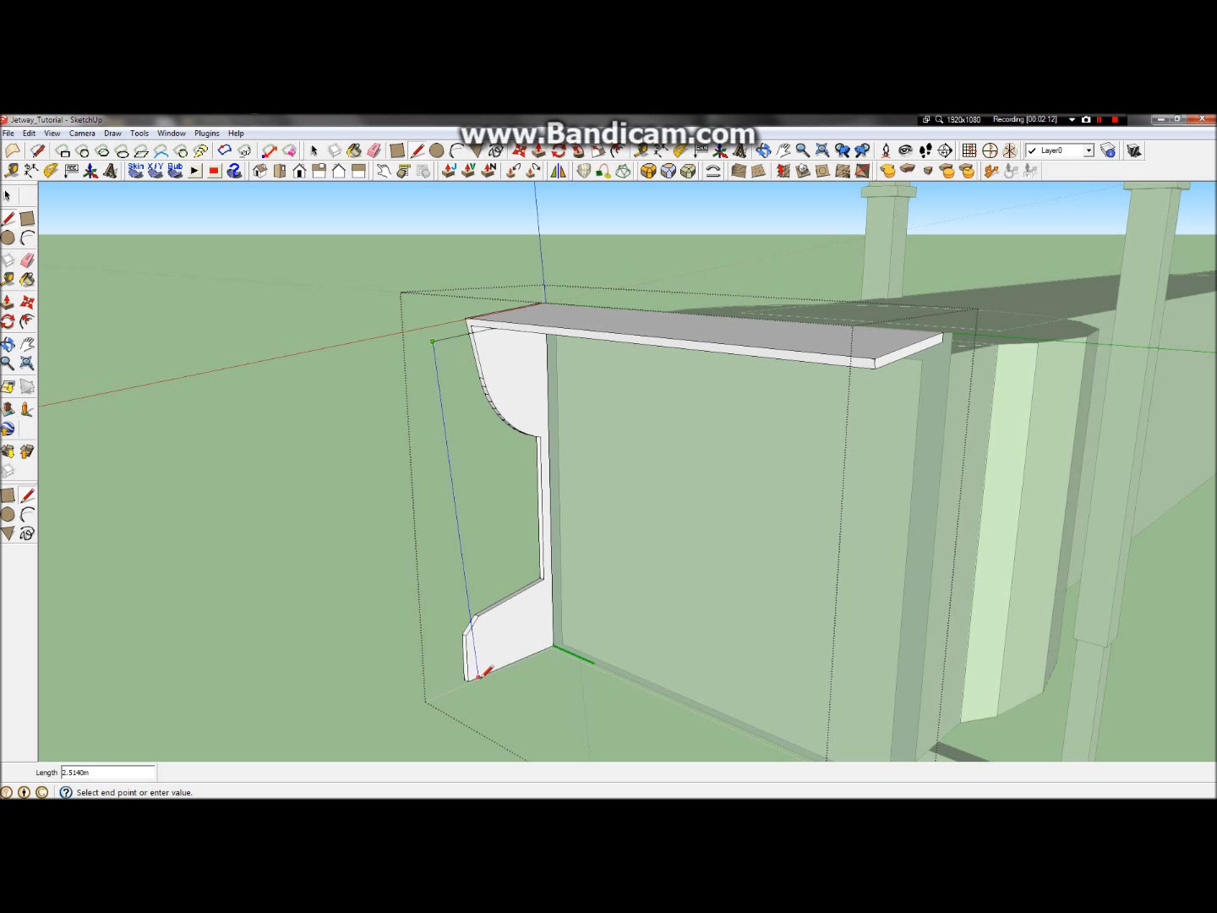
{"action": "scroll", "coordinate": [478, 676], "scroll_direction": "up", "scroll_amount": 4}
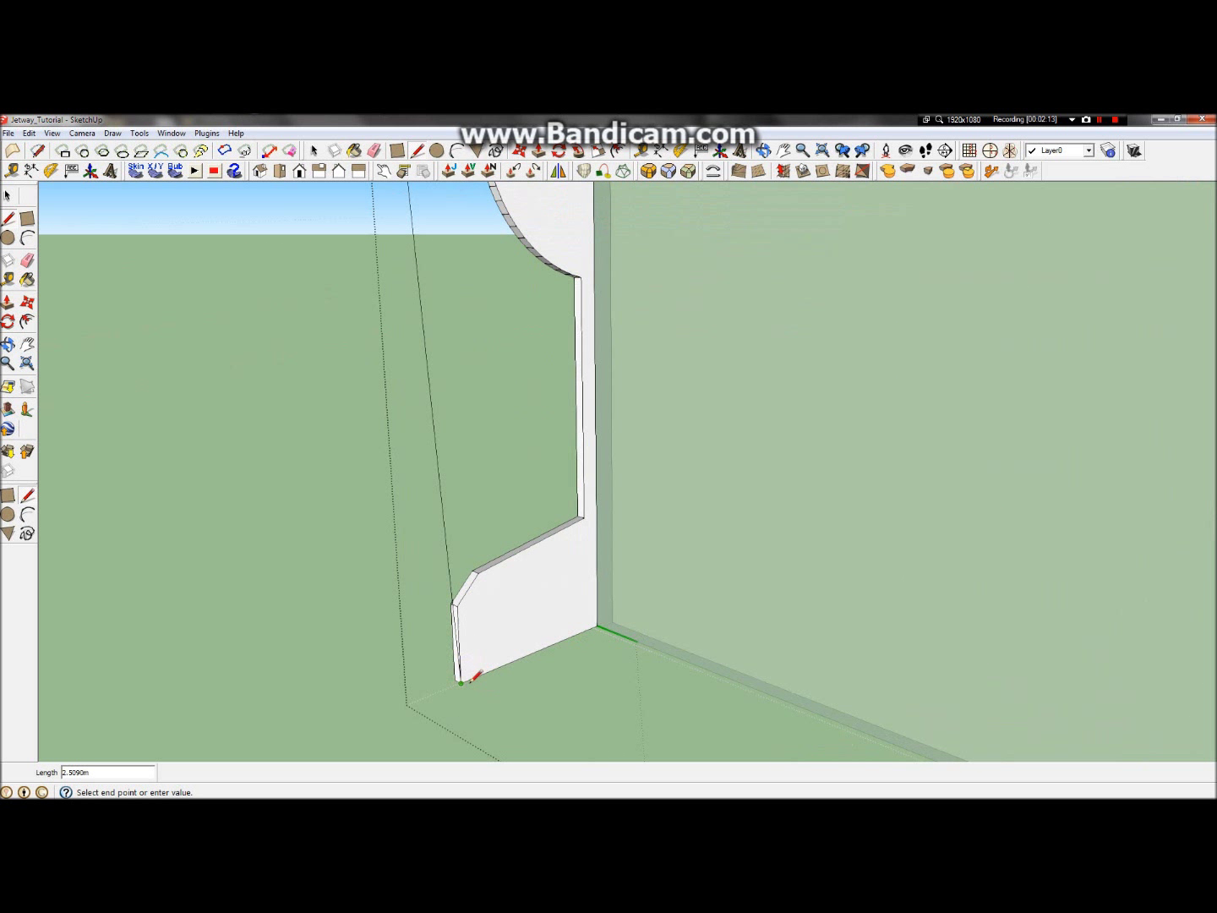
{"action": "left_click", "coordinate": [463, 681]}
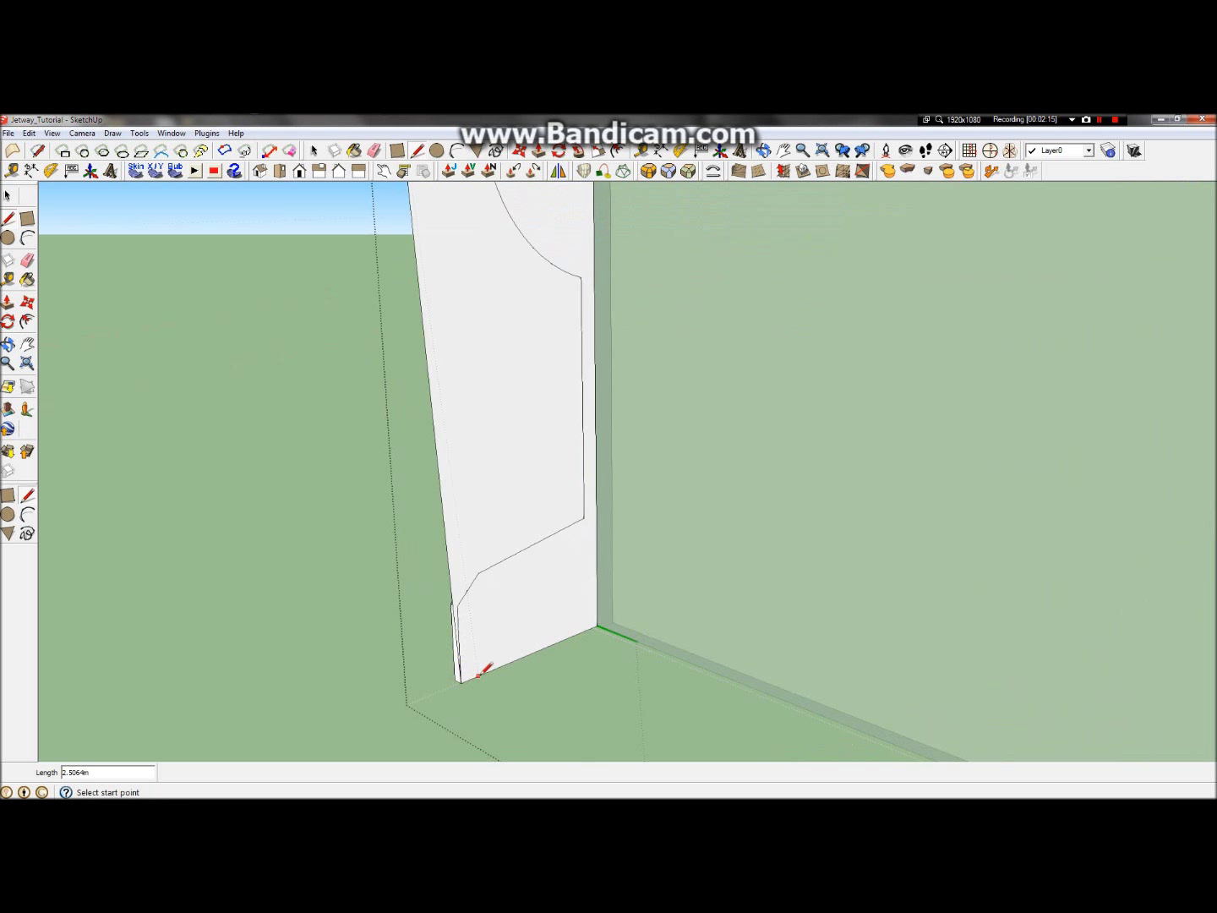
Step: Make a component named Jet_Seal_01 from the four outer edges of the rectangle on the side plate's inner face
{"action": "scroll", "coordinate": [524, 406], "scroll_direction": "down", "scroll_amount": 5}
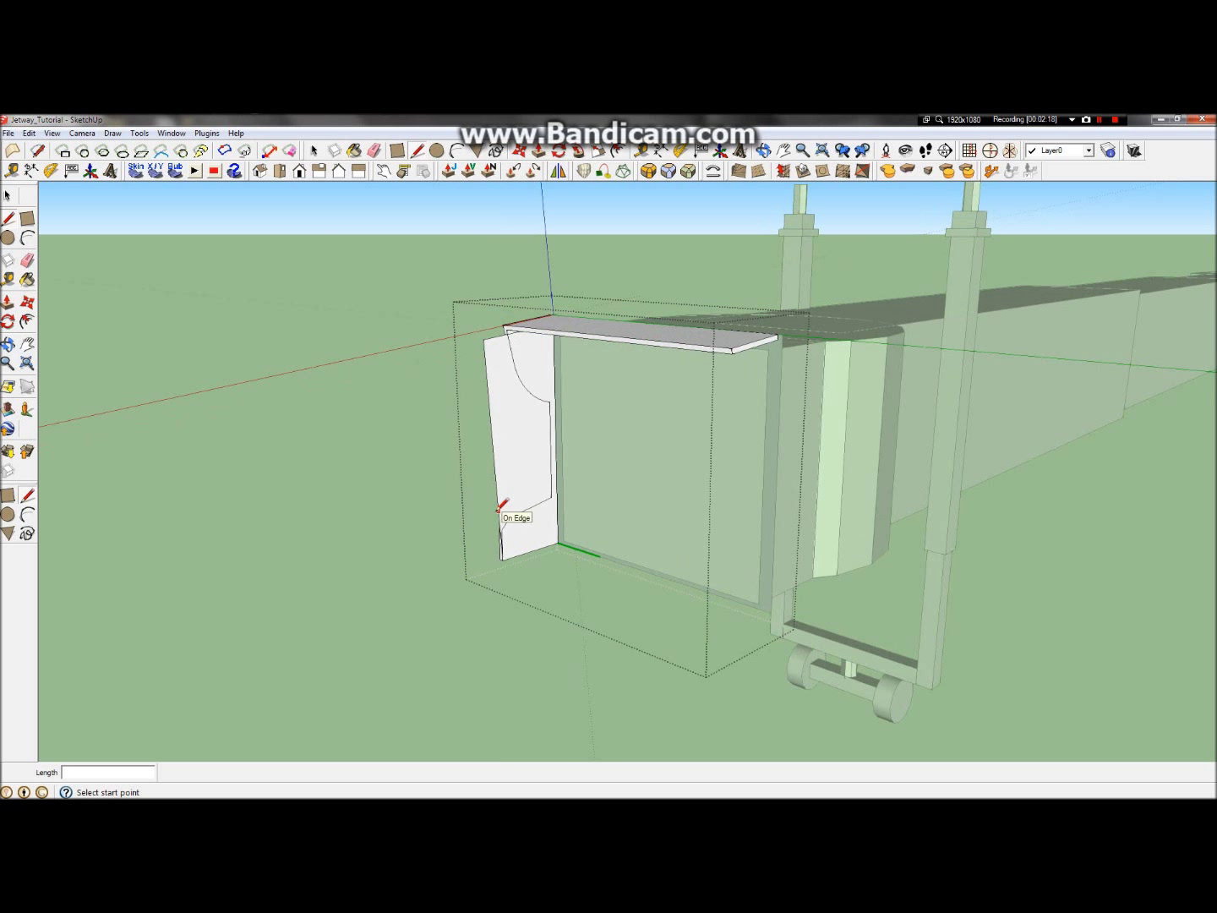
{"action": "scroll", "coordinate": [574, 496], "scroll_direction": "up", "scroll_amount": 4}
{"action": "scroll", "coordinate": [568, 497], "scroll_direction": "down", "scroll_amount": 2}
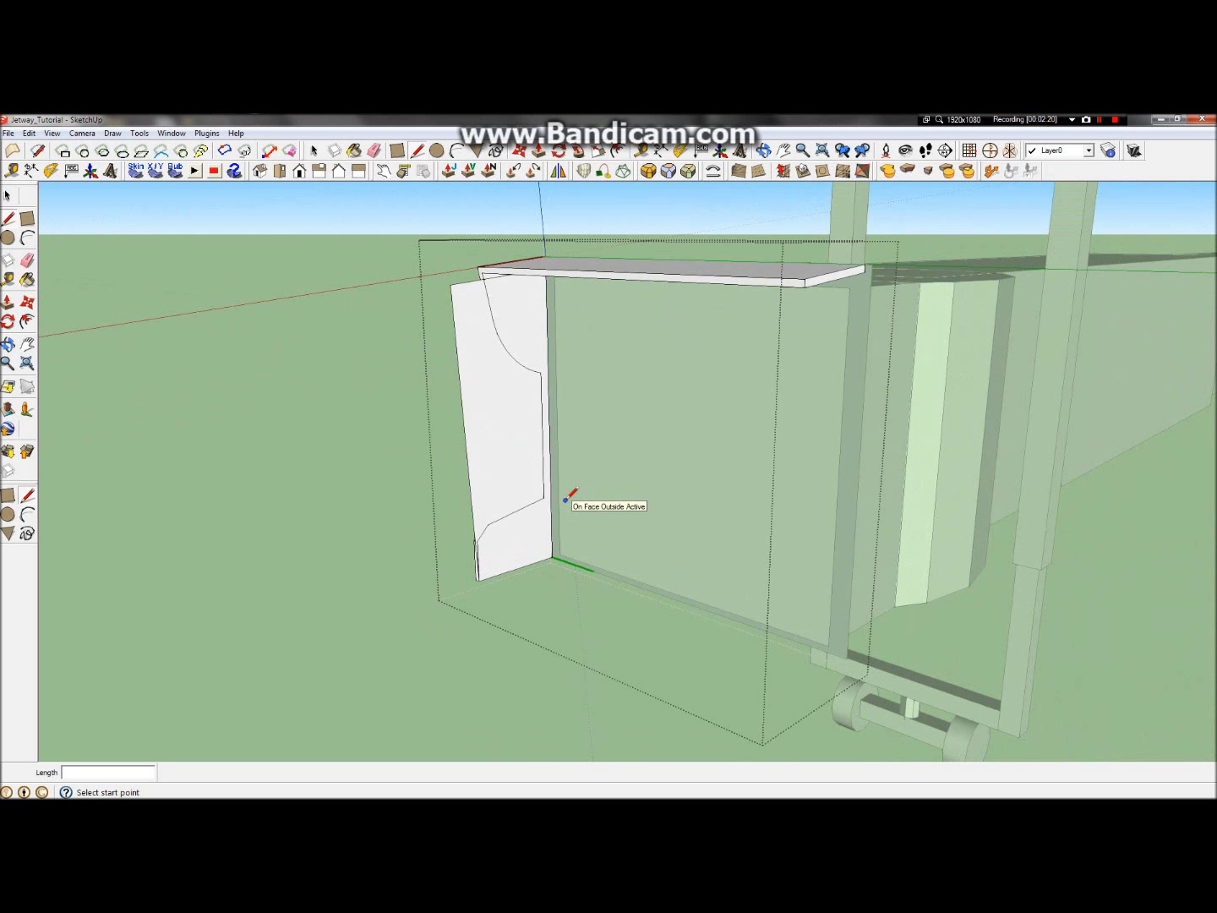
{"action": "scroll", "coordinate": [483, 436], "scroll_direction": "up", "scroll_amount": 3}
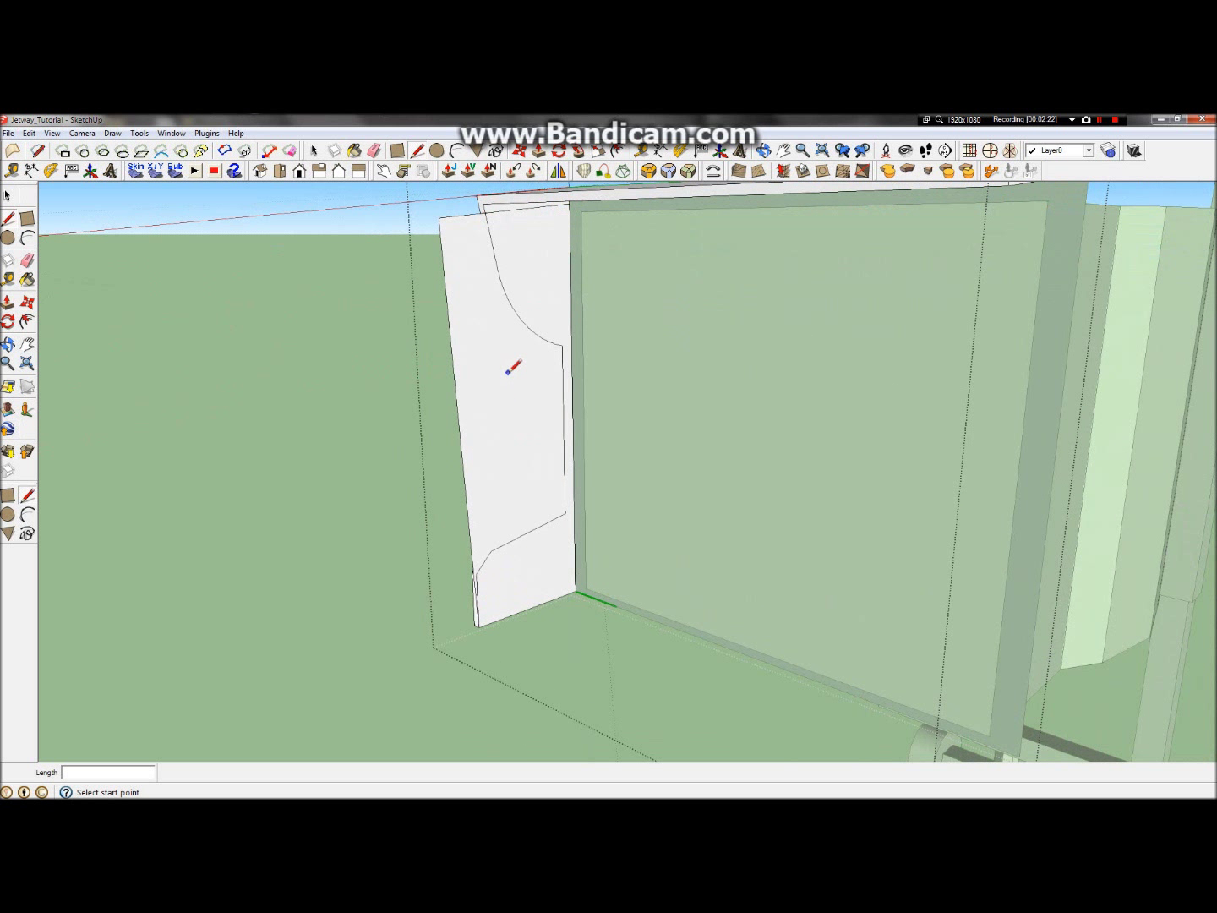
{"action": "scroll", "coordinate": [528, 369], "scroll_direction": "up", "scroll_amount": 1}
{"action": "left_click", "coordinate": [6, 194]}
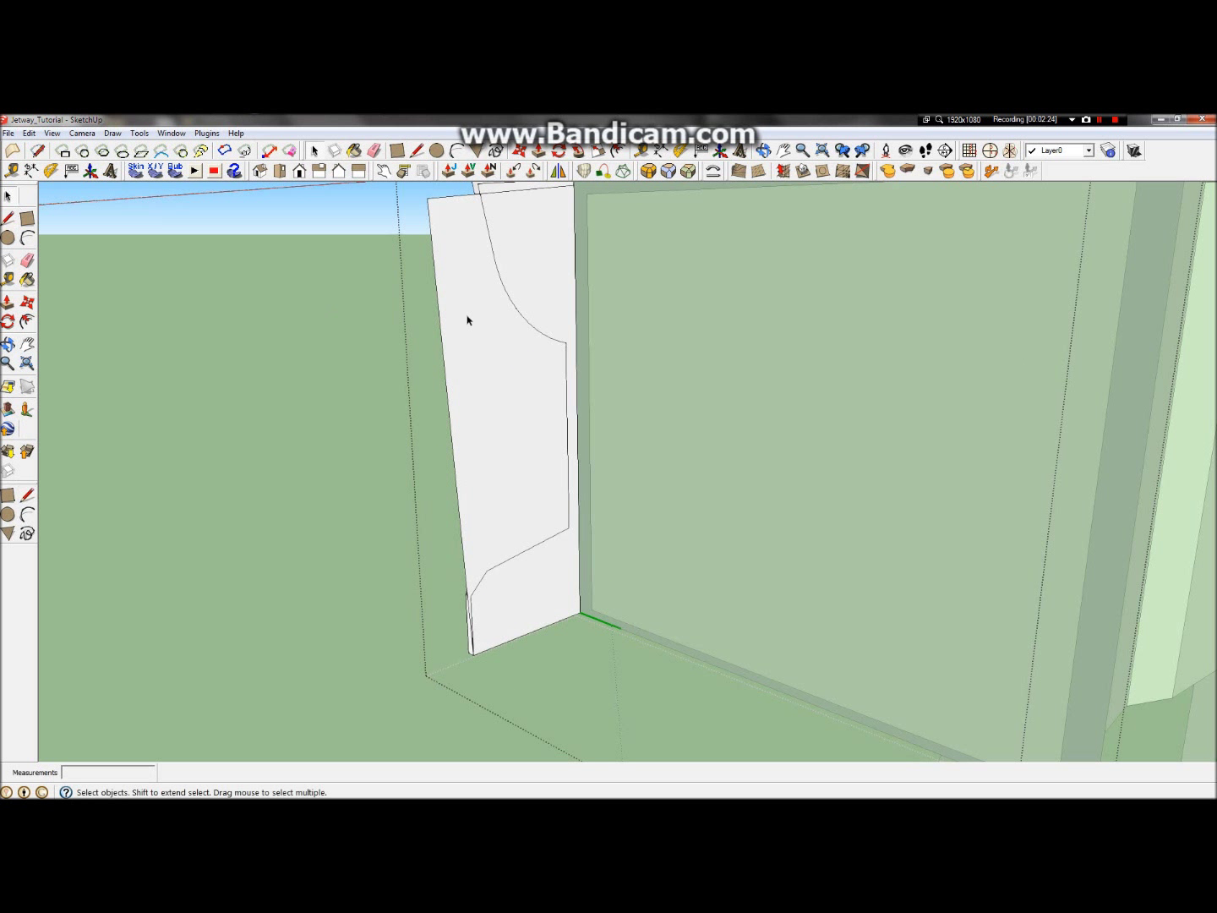
{"action": "left_click", "coordinate": [520, 189]}
{"action": "left_click", "coordinate": [574, 206], "text": "shift"}
{"action": "left_click", "coordinate": [461, 200], "text": "shift"}
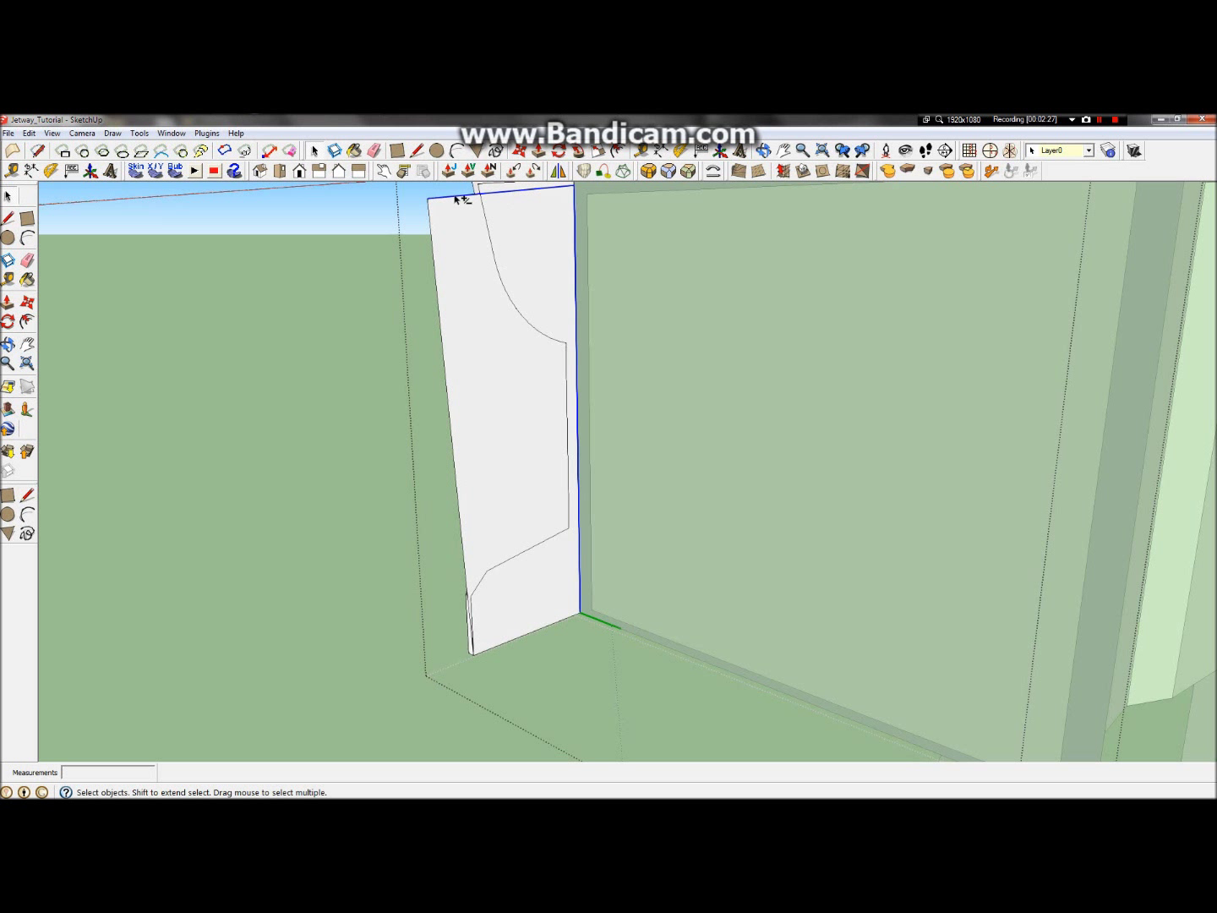
{"action": "left_click", "coordinate": [437, 260], "text": "shift"}
{"action": "left_click", "coordinate": [554, 628], "text": "shift"}
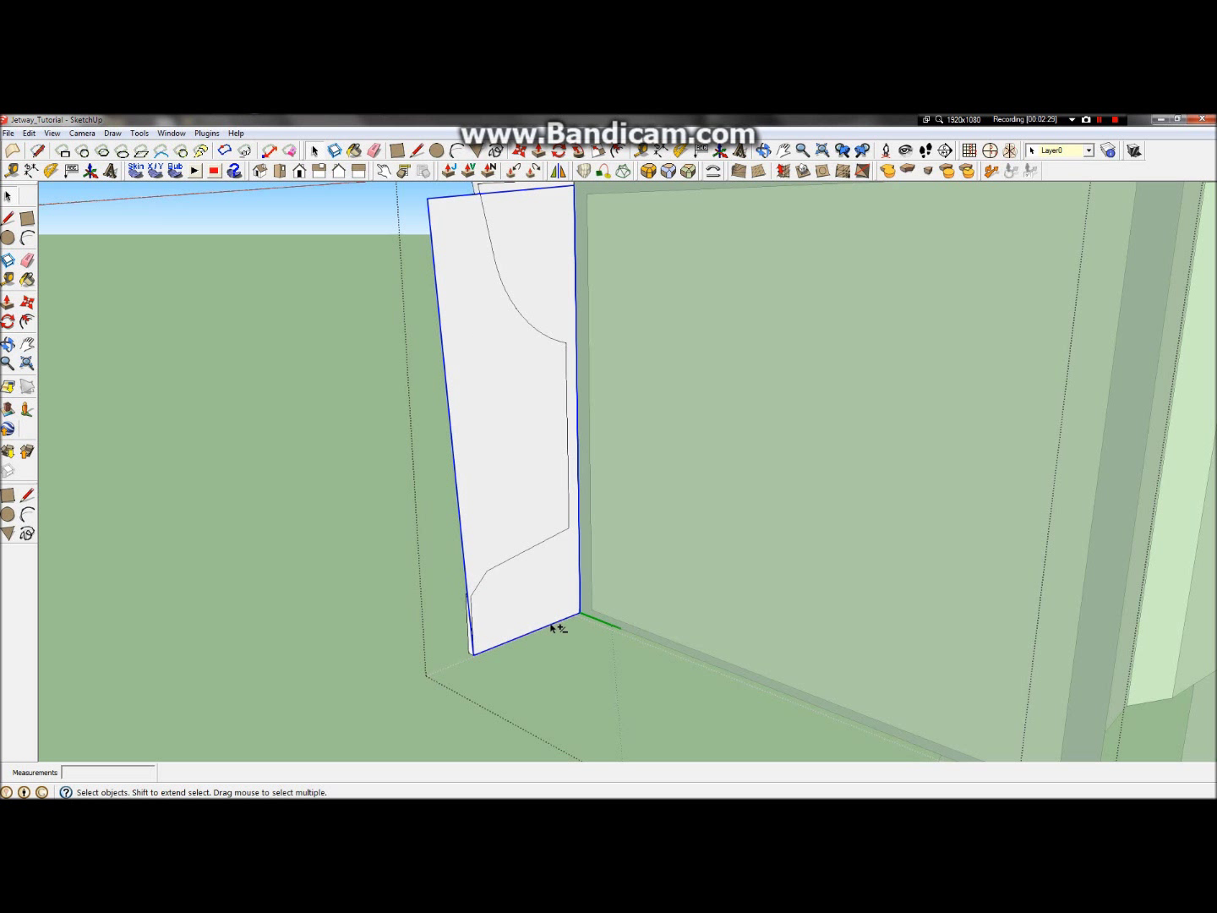
{"action": "right_click", "coordinate": [455, 459]}
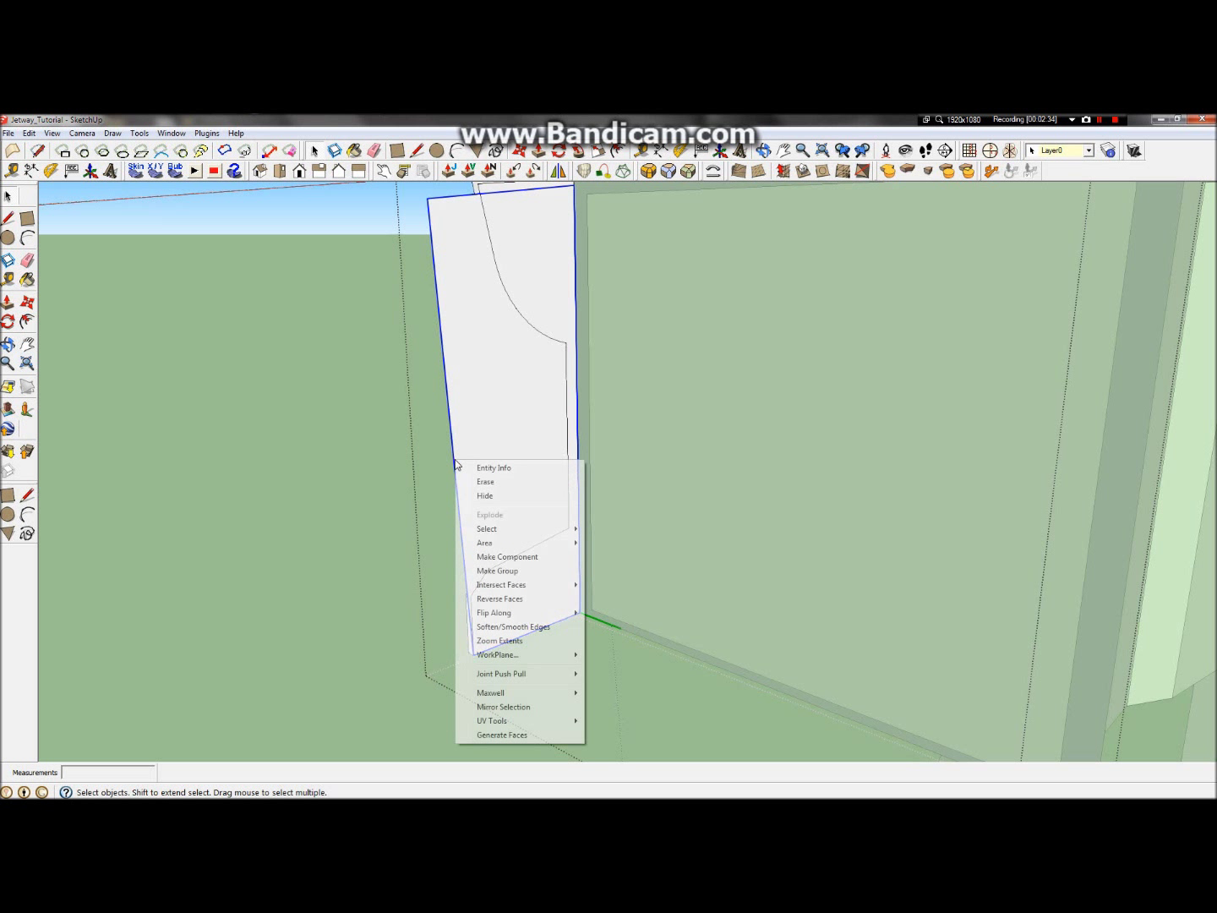
{"action": "left_click", "coordinate": [541, 553]}
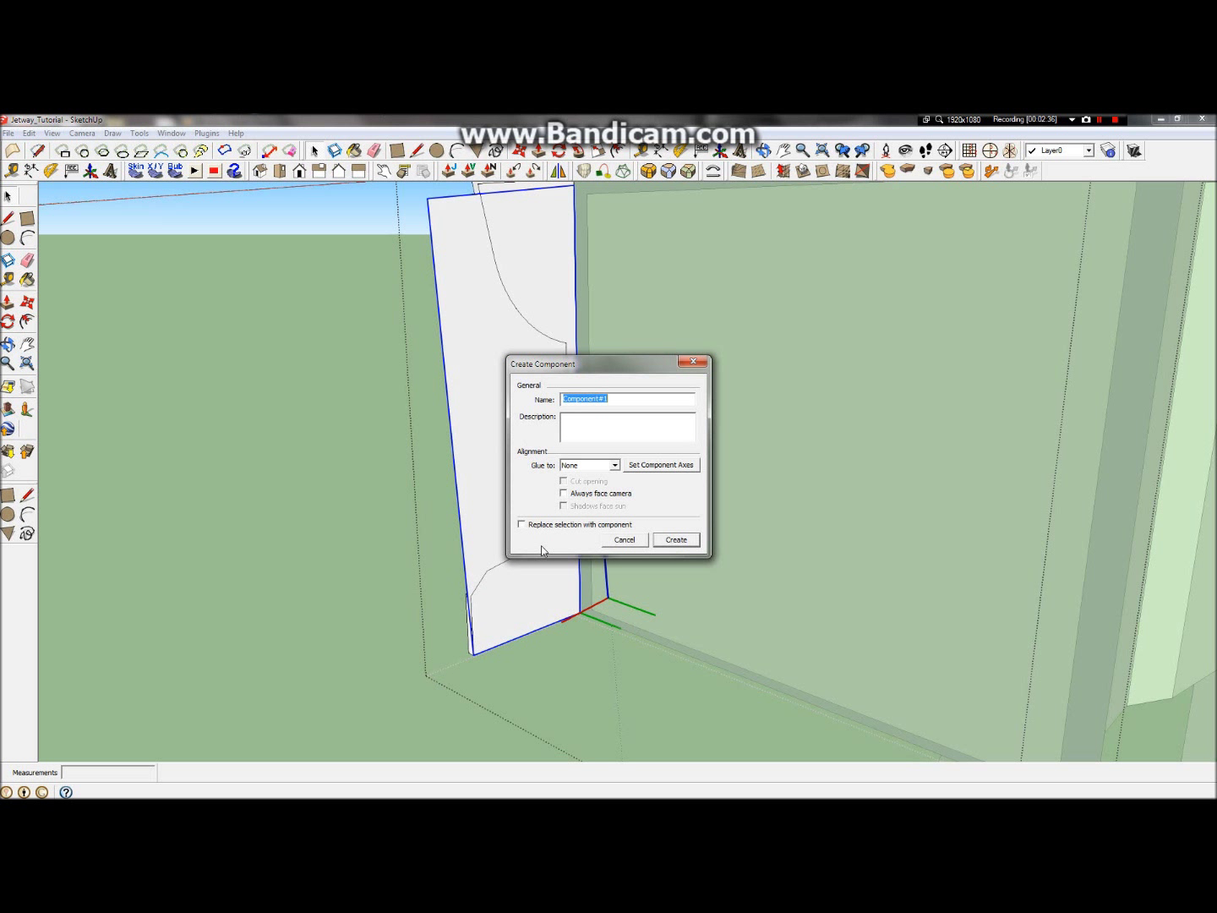
{"action": "type", "text": "Jet_Seal_01"}
{"action": "left_click", "coordinate": [679, 539]}
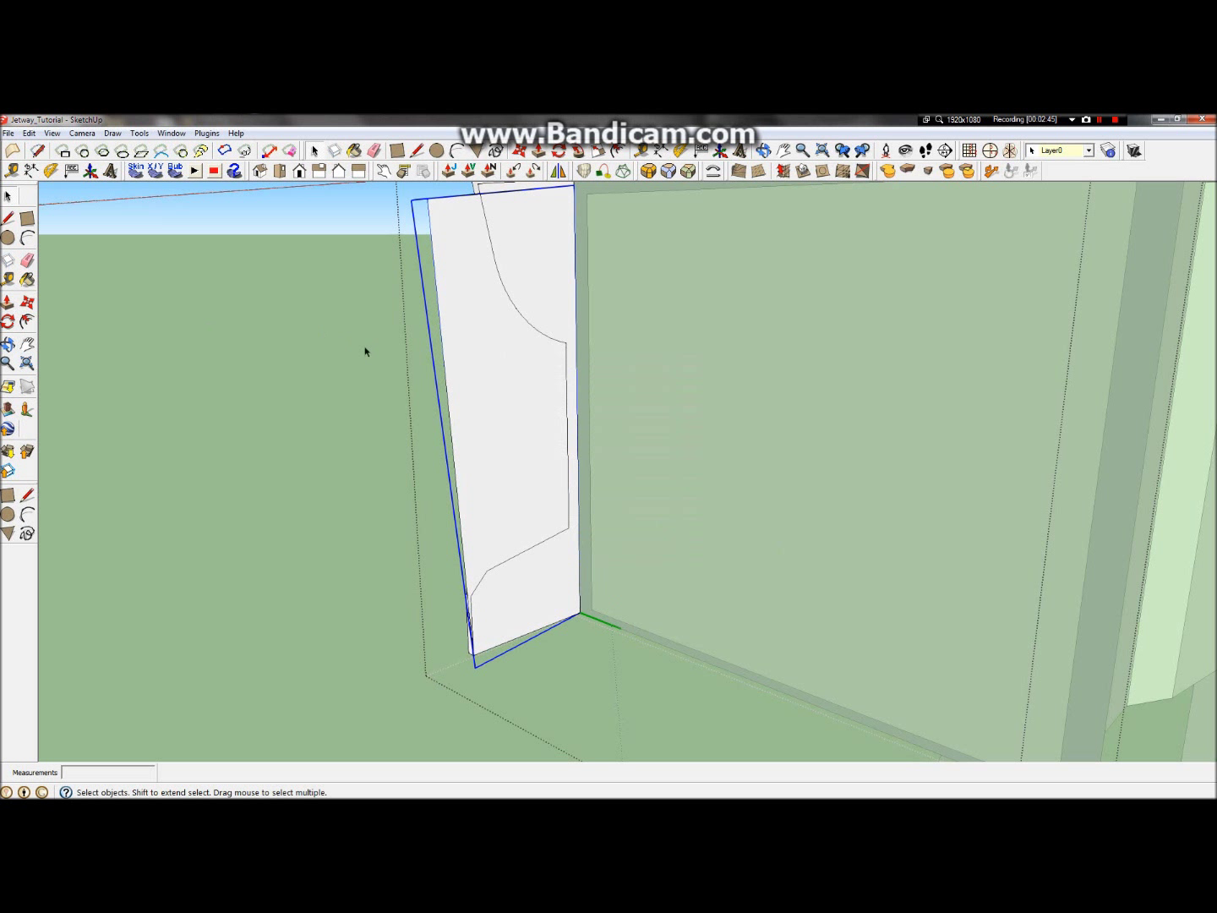
Step: Close the cab-end group, update its component axes to match the modified sketch axes, and reopen it for editing
{"action": "double_click", "coordinate": [468, 375]}
{"action": "left_click", "coordinate": [579, 435]}
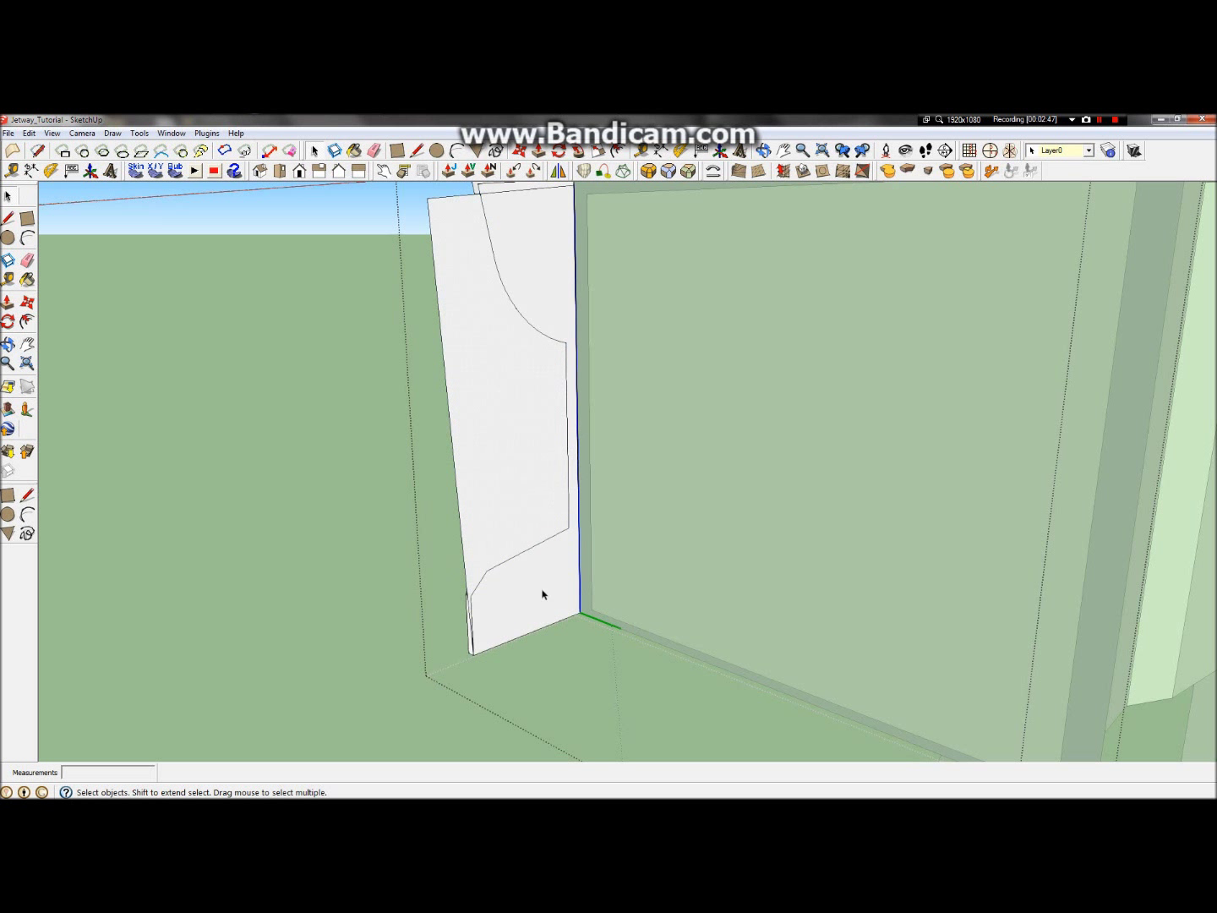
{"action": "left_click", "coordinate": [535, 513]}
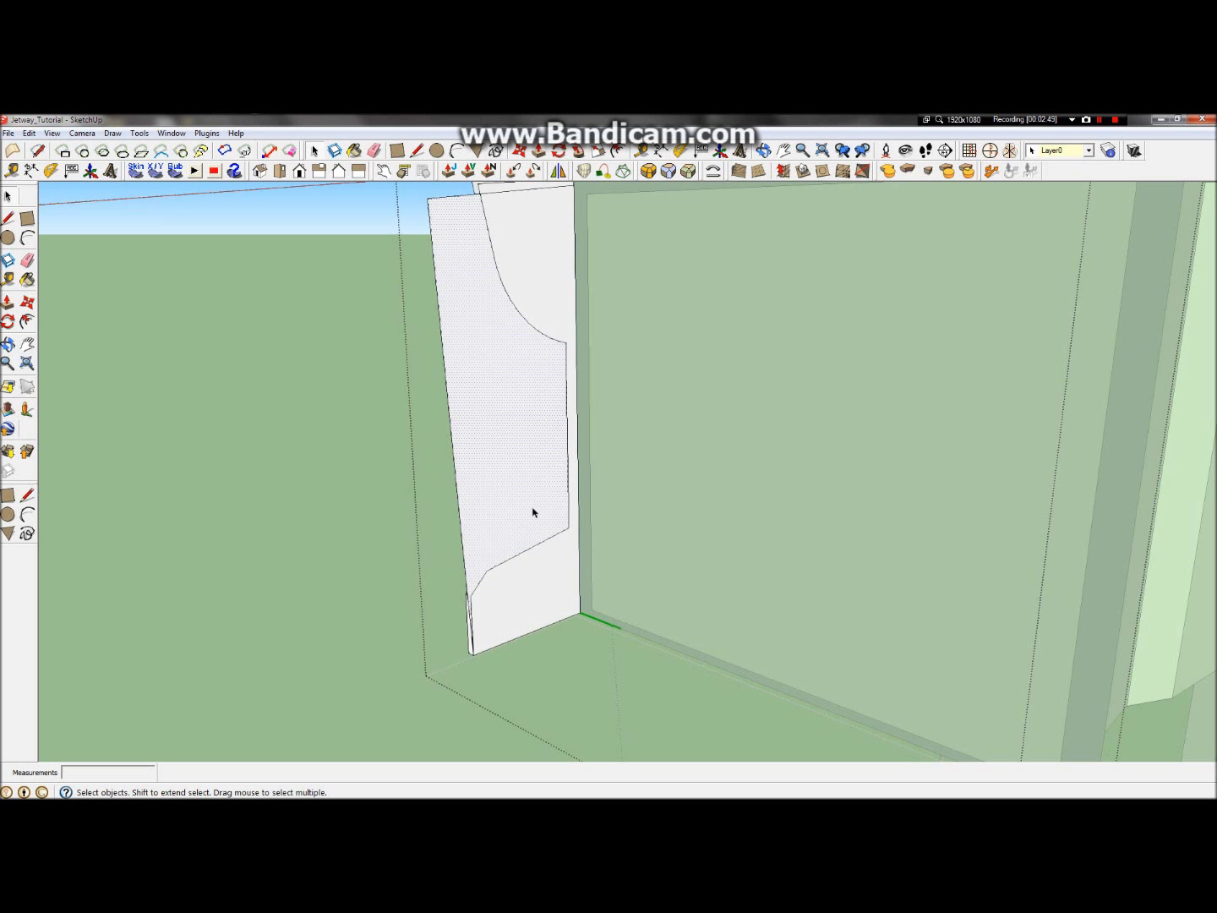
{"action": "left_click", "coordinate": [551, 624]}
{"action": "left_click", "coordinate": [475, 540]}
{"action": "left_click", "coordinate": [267, 385]}
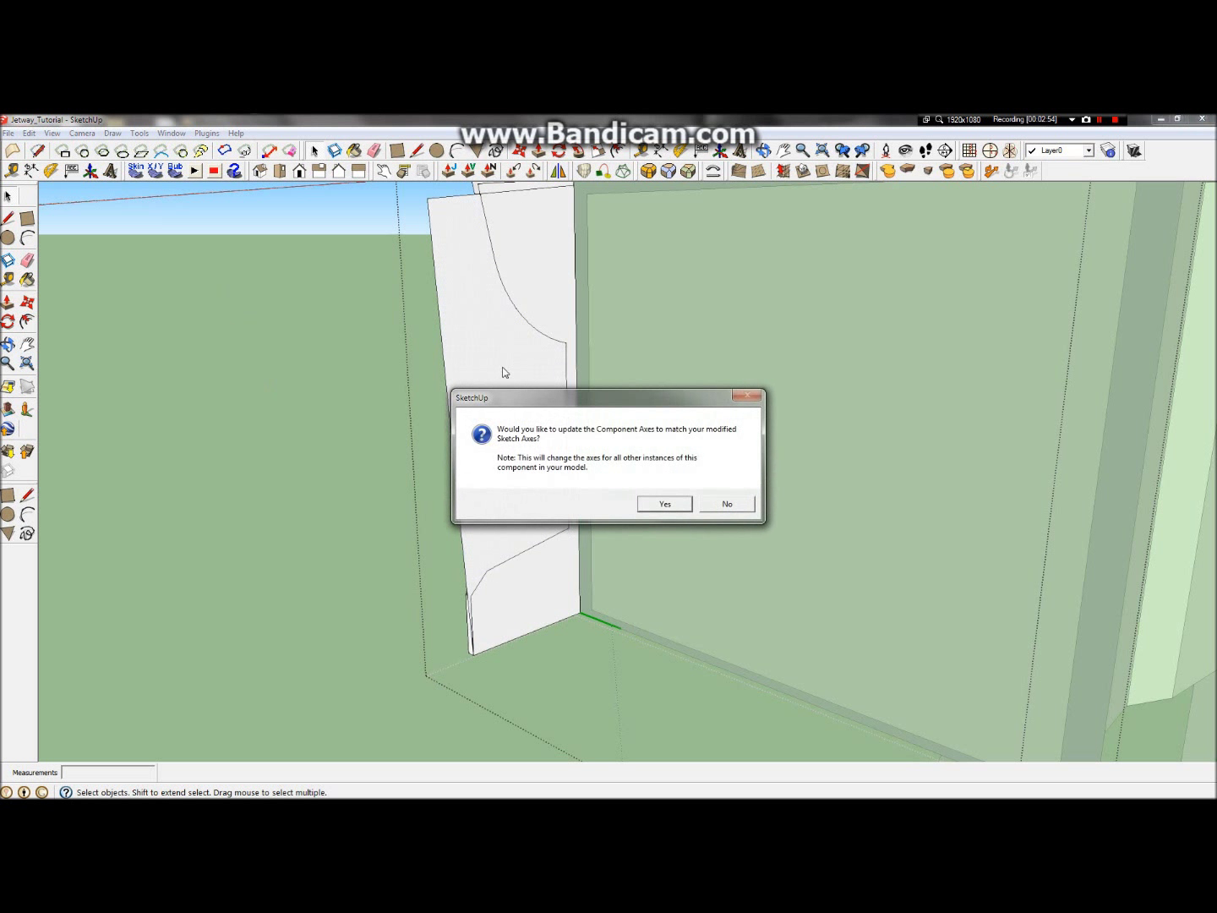
{"action": "left_click", "coordinate": [666, 505]}
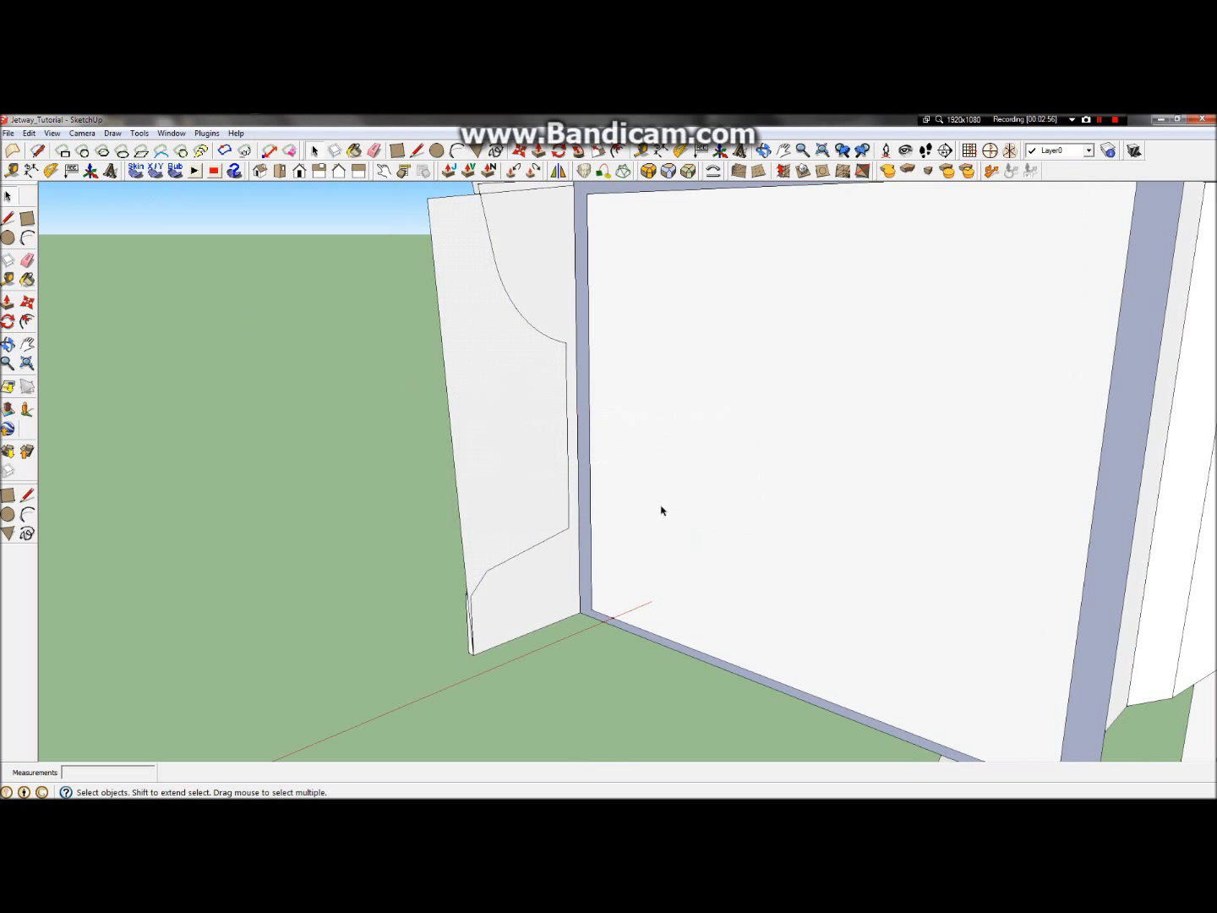
{"action": "scroll", "coordinate": [603, 486], "scroll_direction": "down", "scroll_amount": 5}
{"action": "left_click", "coordinate": [568, 468]}
{"action": "scroll", "coordinate": [568, 469], "scroll_direction": "up", "scroll_amount": 2}
{"action": "double_click", "coordinate": [568, 467]}
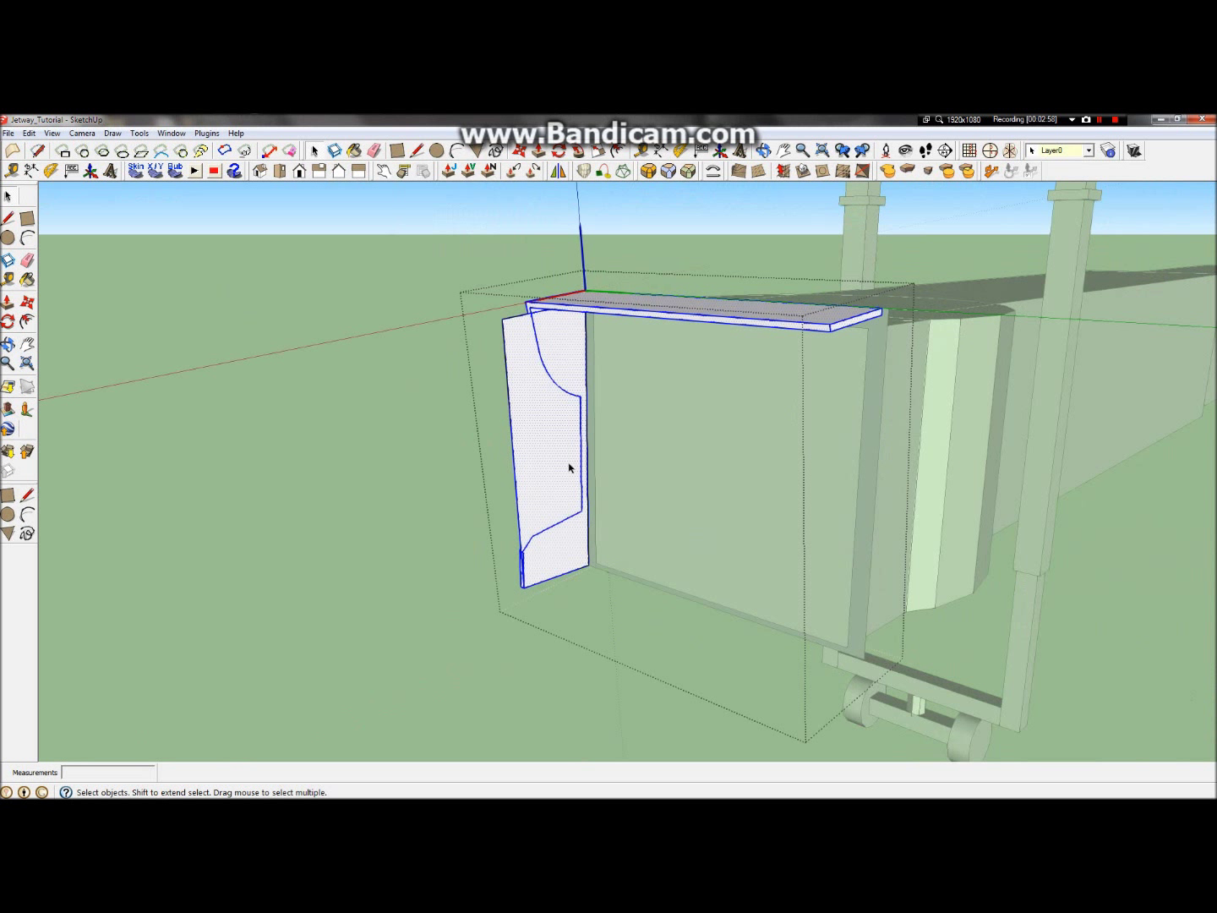
{"action": "double_click", "coordinate": [571, 468]}
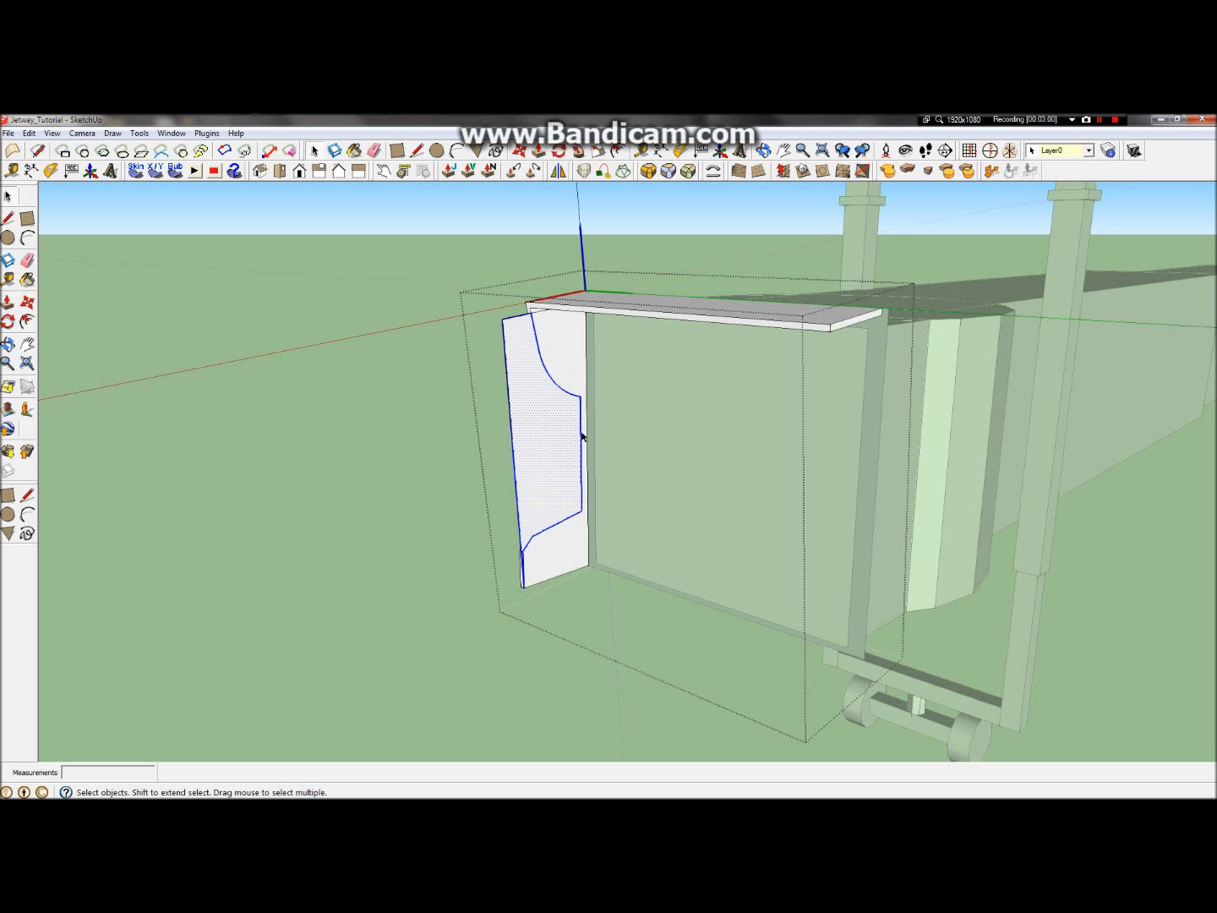
{"action": "key", "text": "Delete"}
{"action": "left_click", "coordinate": [506, 362]}
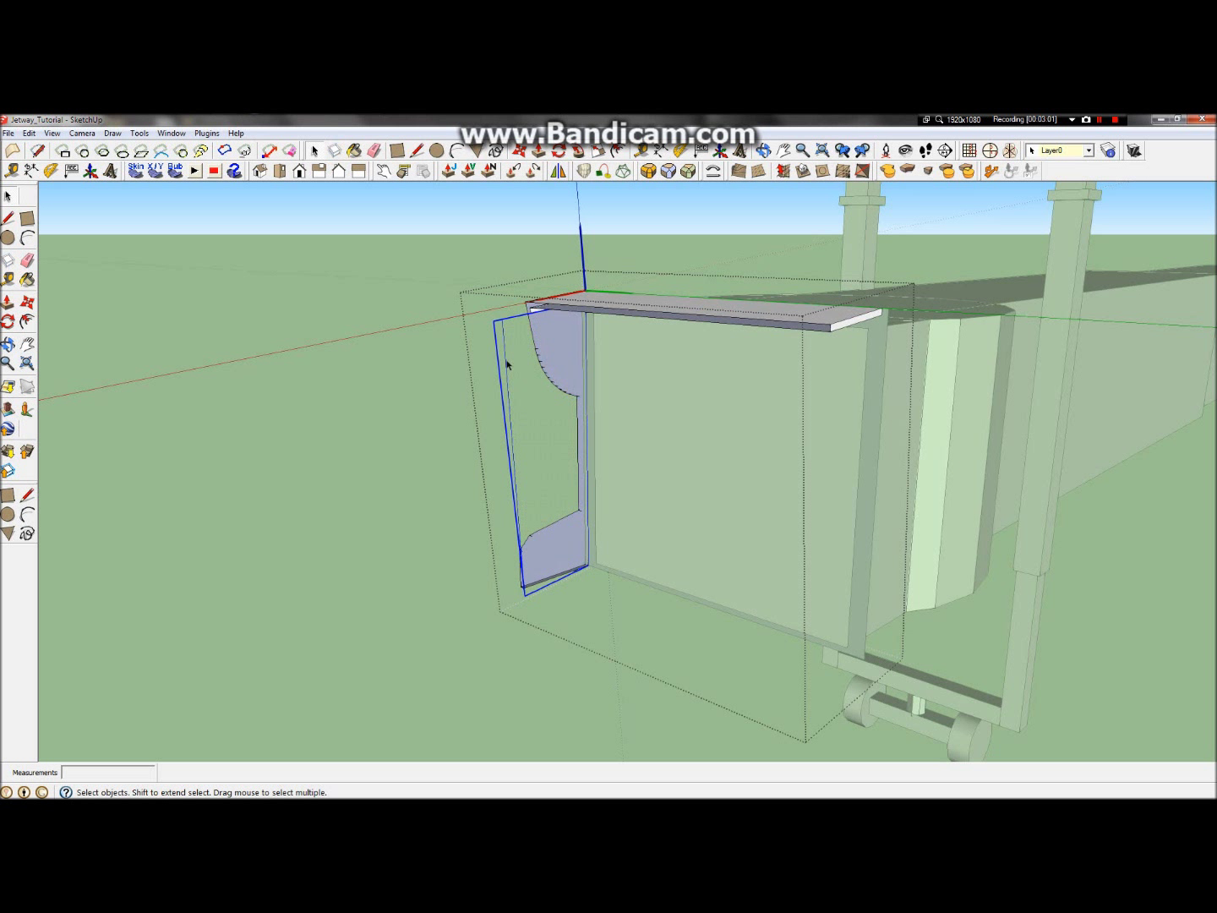
{"action": "scroll", "coordinate": [526, 380], "scroll_direction": "up", "scroll_amount": 2}
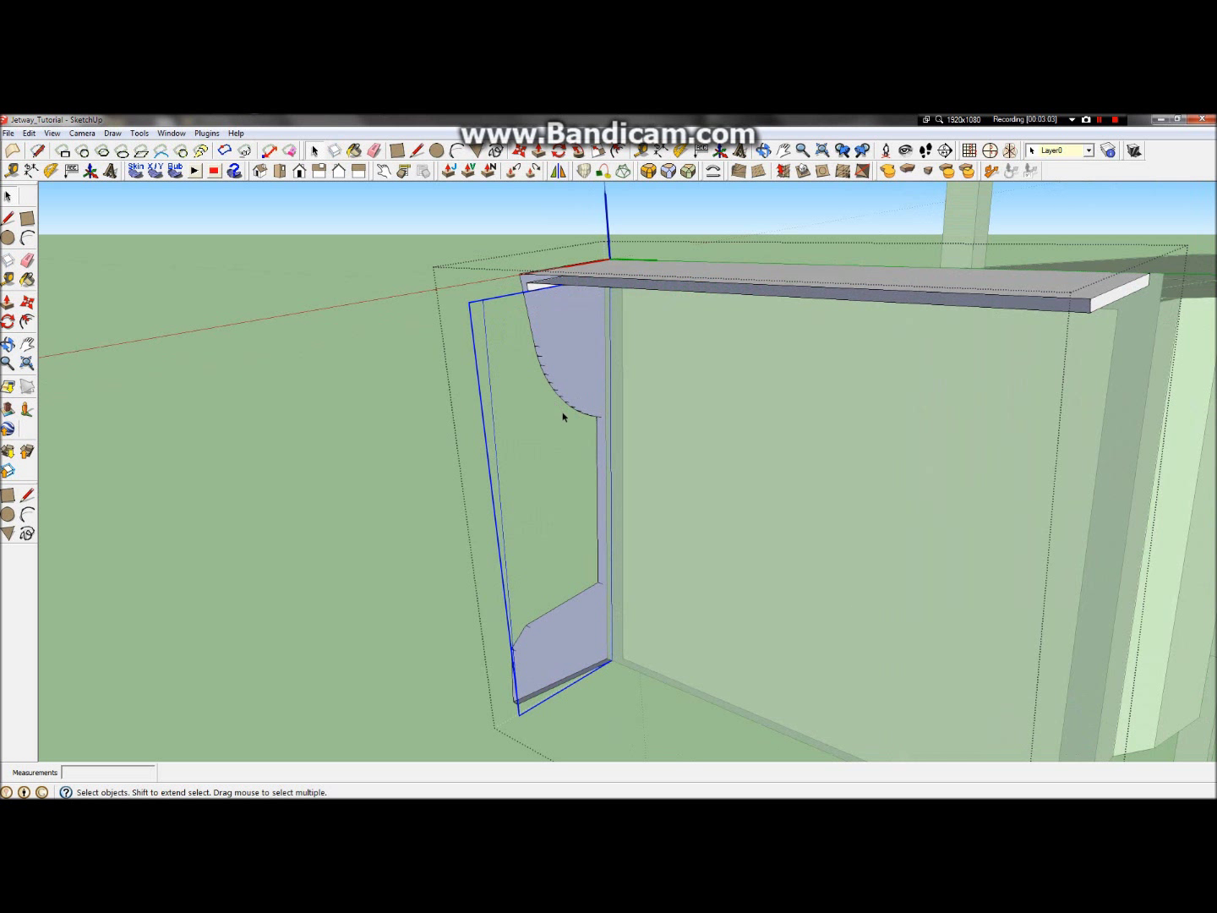
{"action": "key", "text": "ctrl+z"}
Step: Delete the duplicate outer vertical edge, its face and the loose outline edges lying outside the Jet_Seal_01 component
{"action": "left_click", "coordinate": [579, 369]}
{"action": "left_click", "coordinate": [556, 449]}
{"action": "left_click", "coordinate": [498, 483]}
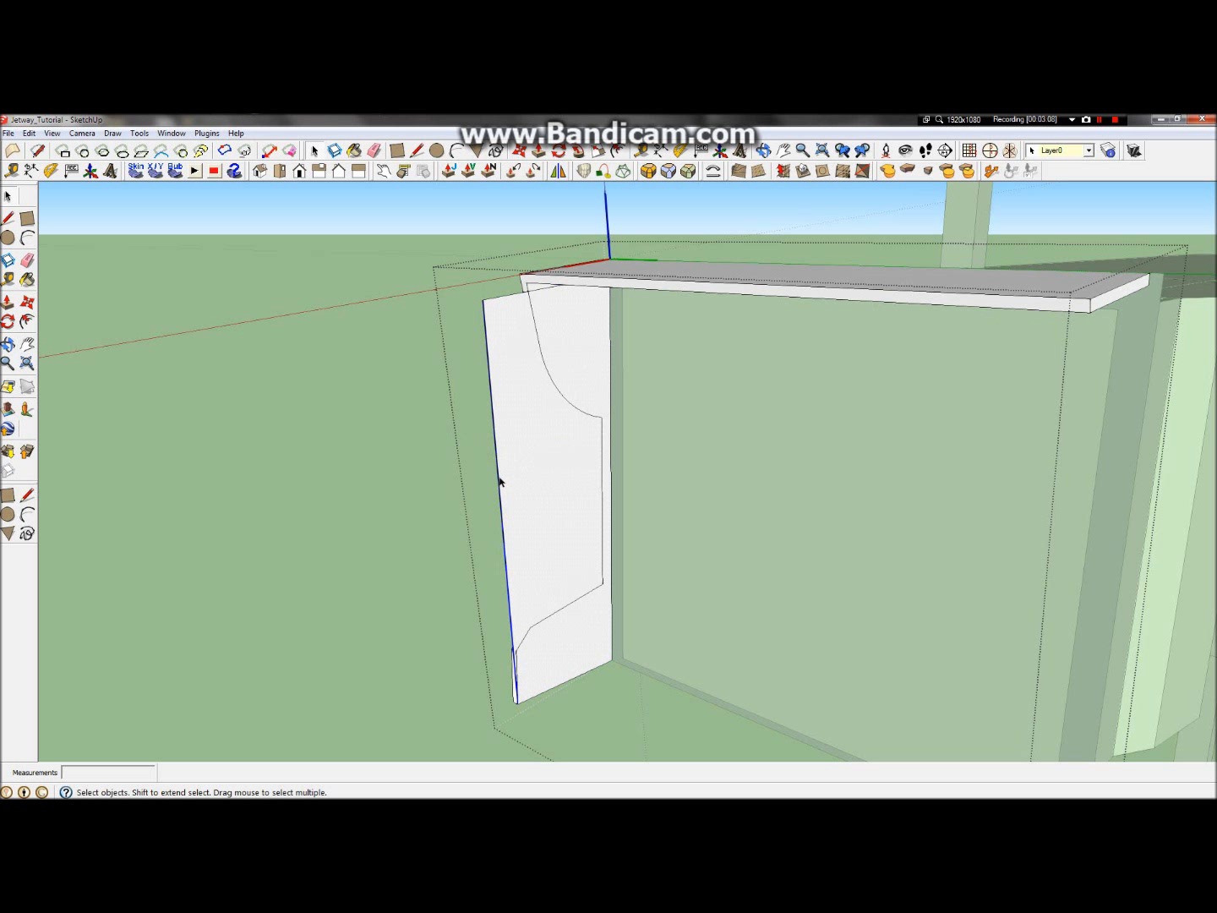
{"action": "key", "text": "Delete"}
{"action": "left_click", "coordinate": [497, 296]}
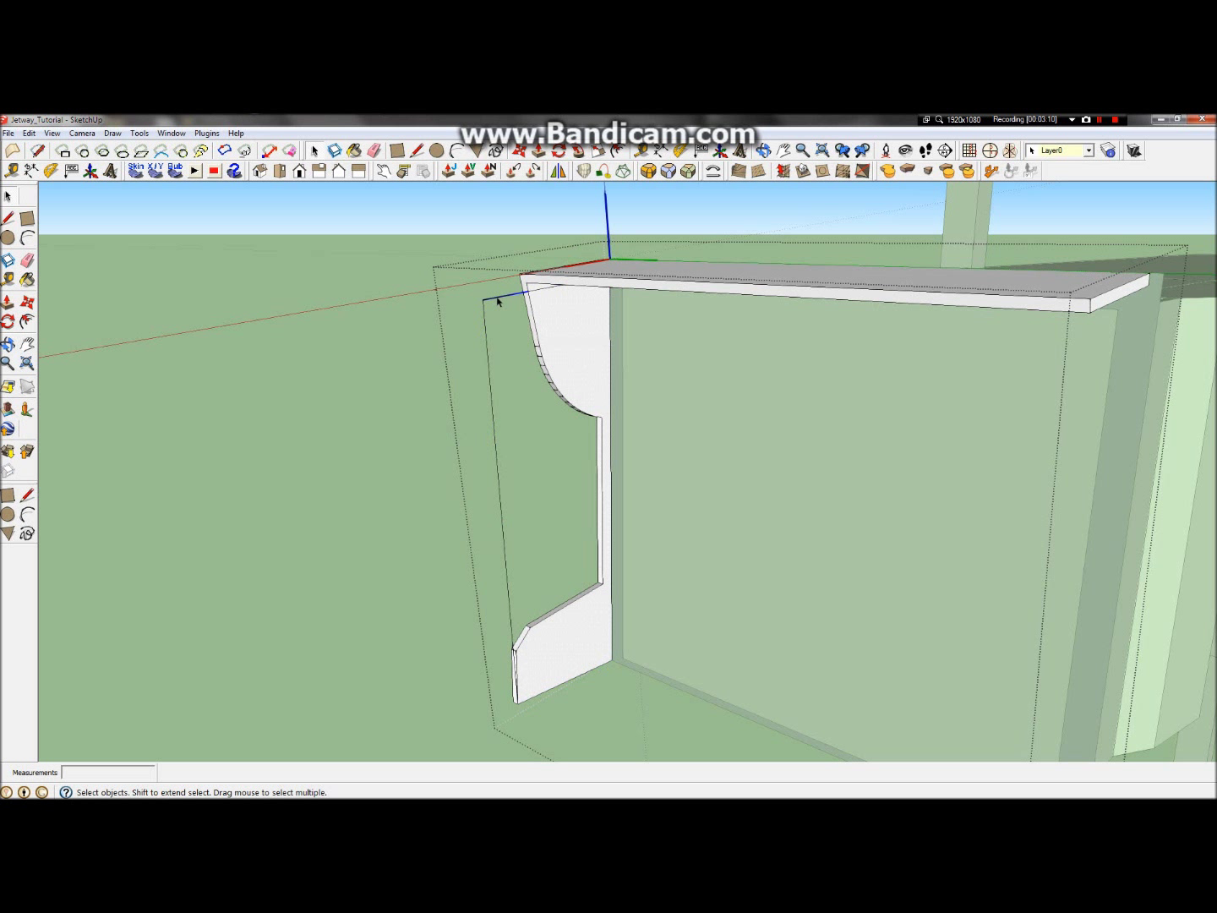
{"action": "left_click", "coordinate": [506, 318]}
{"action": "left_click", "coordinate": [525, 296]}
{"action": "left_click", "coordinate": [513, 673]}
{"action": "left_click", "coordinate": [513, 651]}
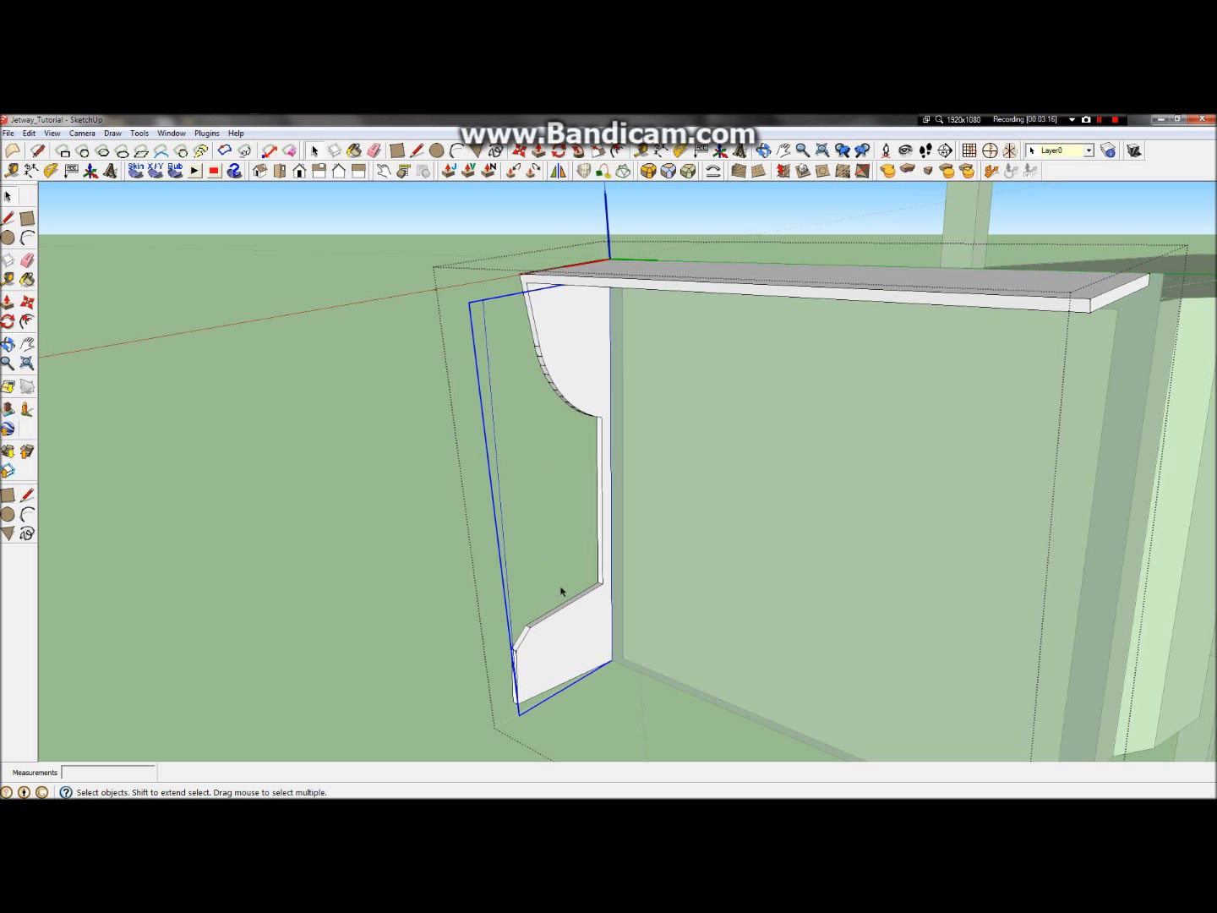
Step: Open the Jet_Seal_01 component and retrace its outer vertical edge down to the bottom corner to fill the rectangle with a face
{"action": "double_click", "coordinate": [486, 331]}
{"action": "left_click", "coordinate": [7, 218]}
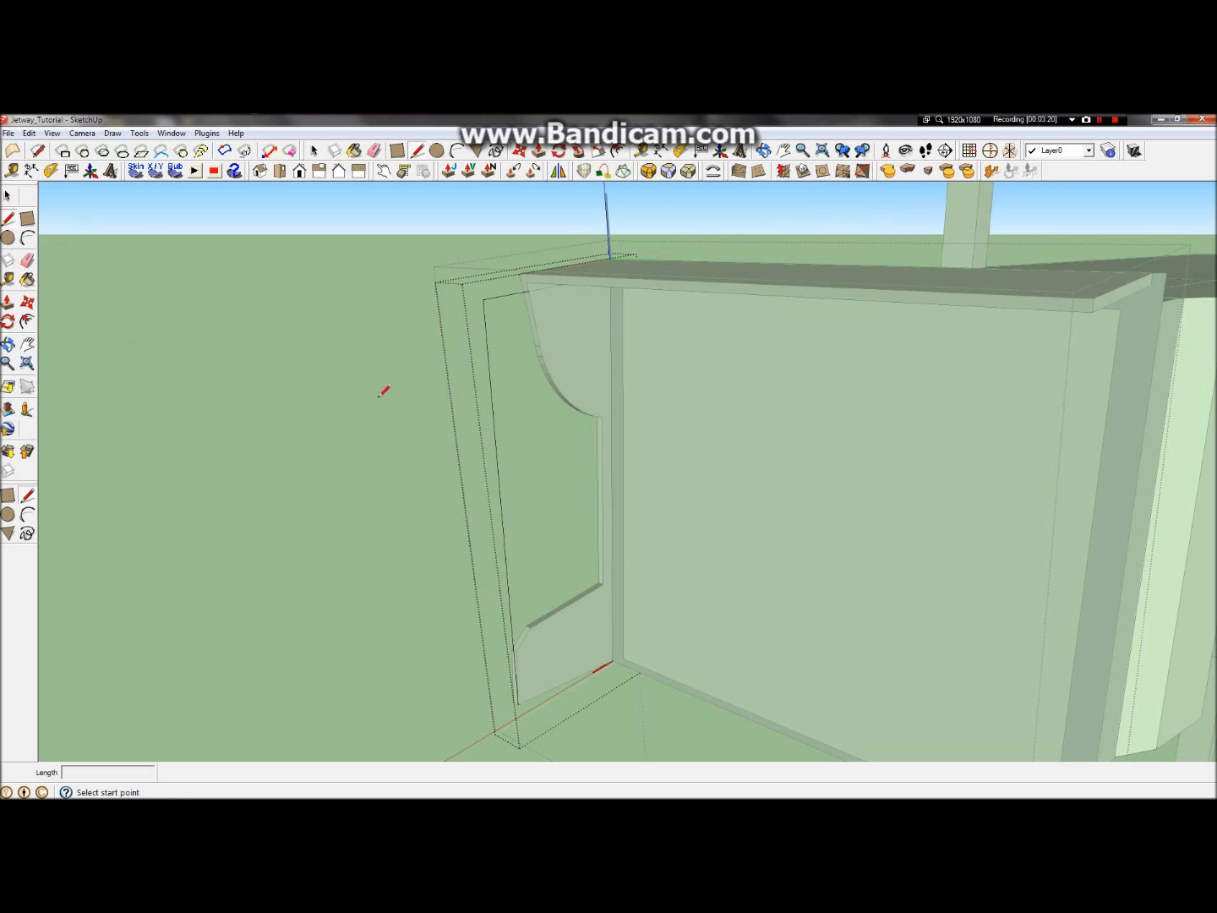
{"action": "scroll", "coordinate": [403, 372], "scroll_direction": "up", "scroll_amount": 3}
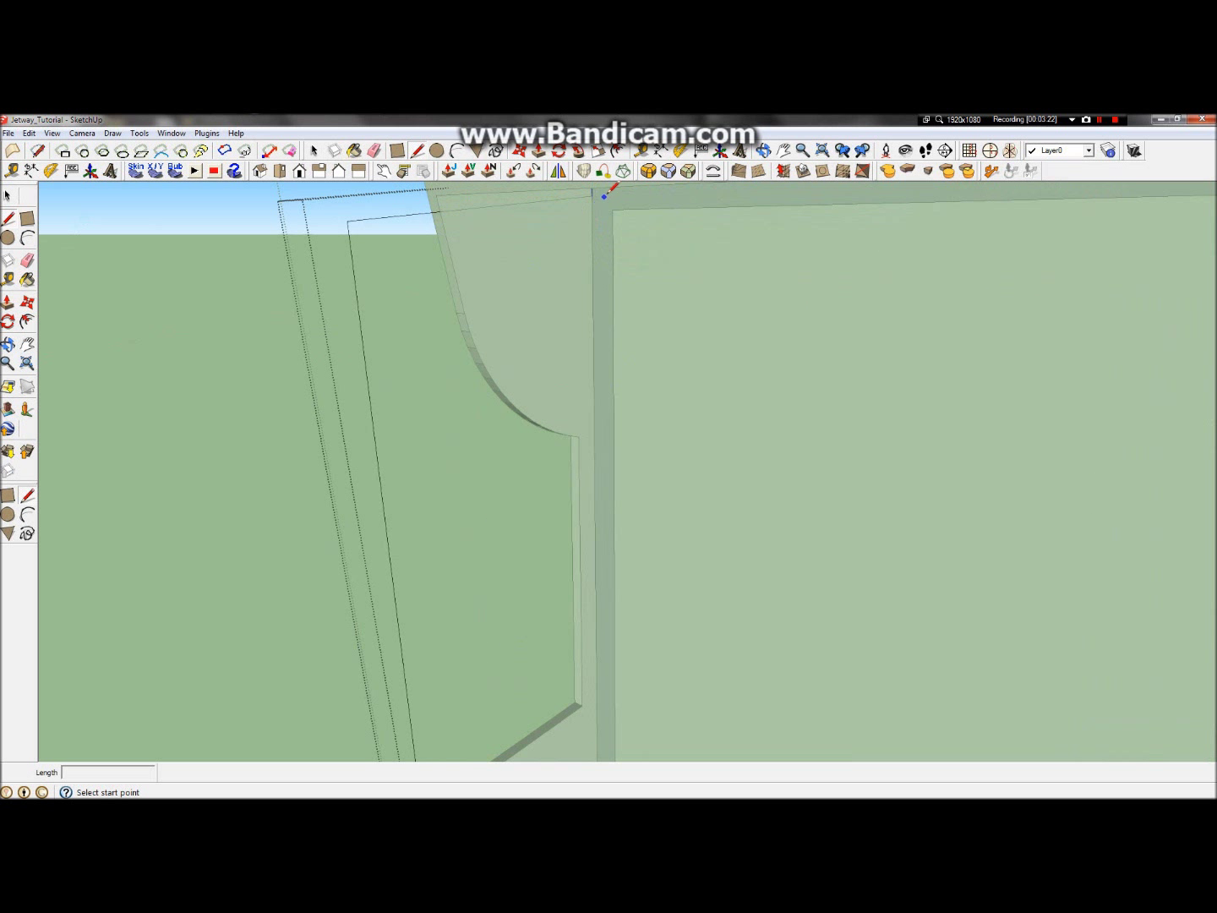
{"action": "left_click", "coordinate": [348, 221]}
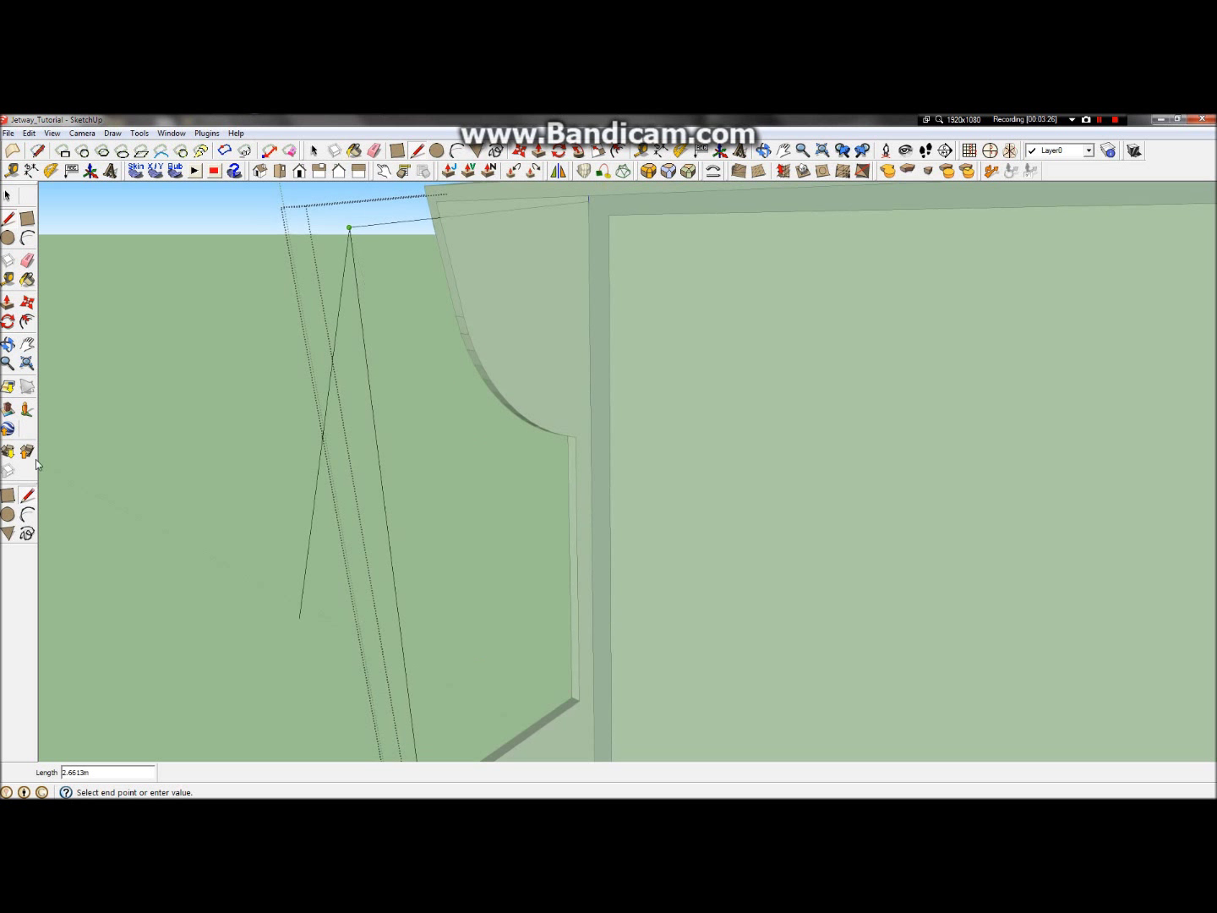
{"action": "left_click", "coordinate": [26, 344]}
{"action": "left_click_drag", "start_coordinate": [658, 453], "coordinate": [580, 323]}
{"action": "left_click", "coordinate": [7, 218]}
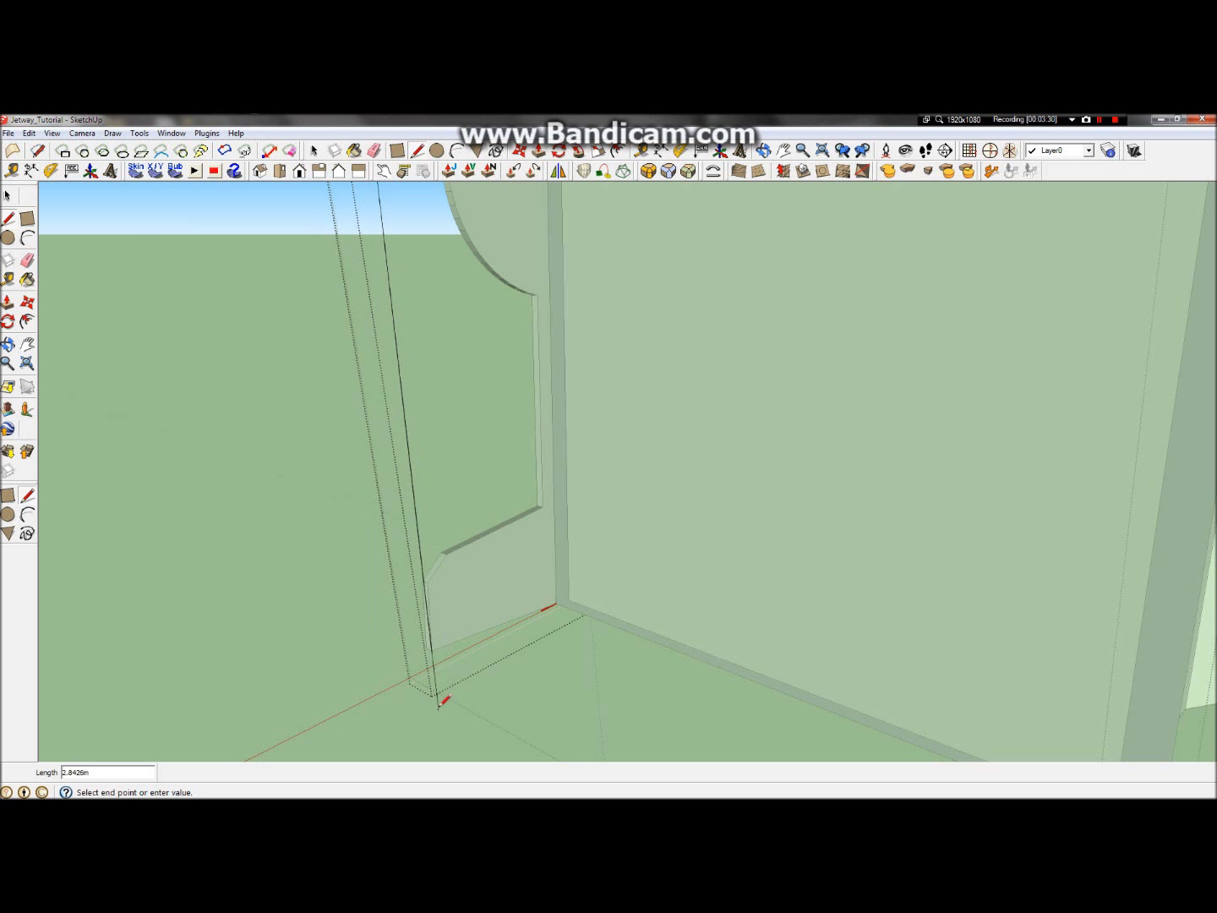
Step: Extrude the seal face 0.1 m inward from the side plate
{"action": "scroll", "coordinate": [557, 674], "scroll_direction": "down", "scroll_amount": 4}
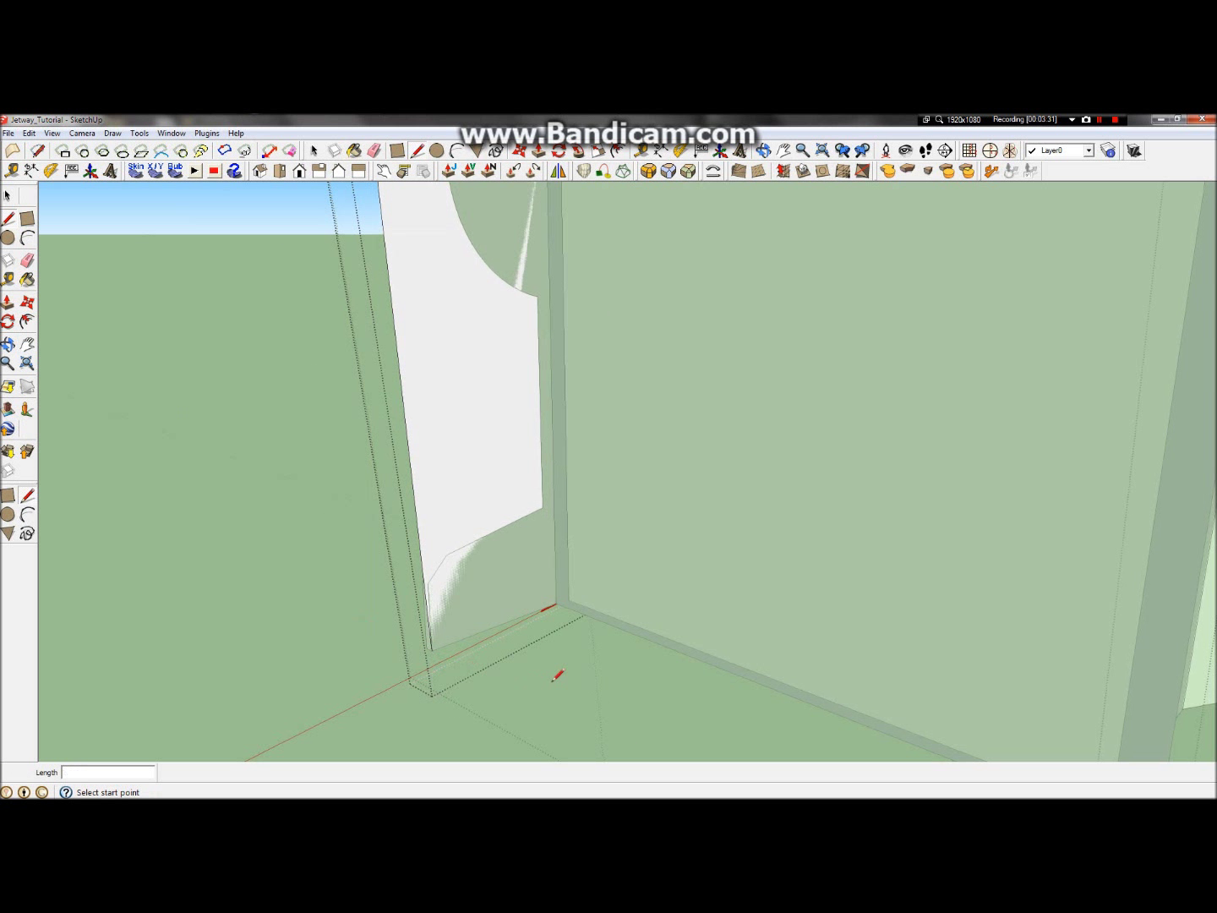
{"action": "left_click", "coordinate": [8, 300]}
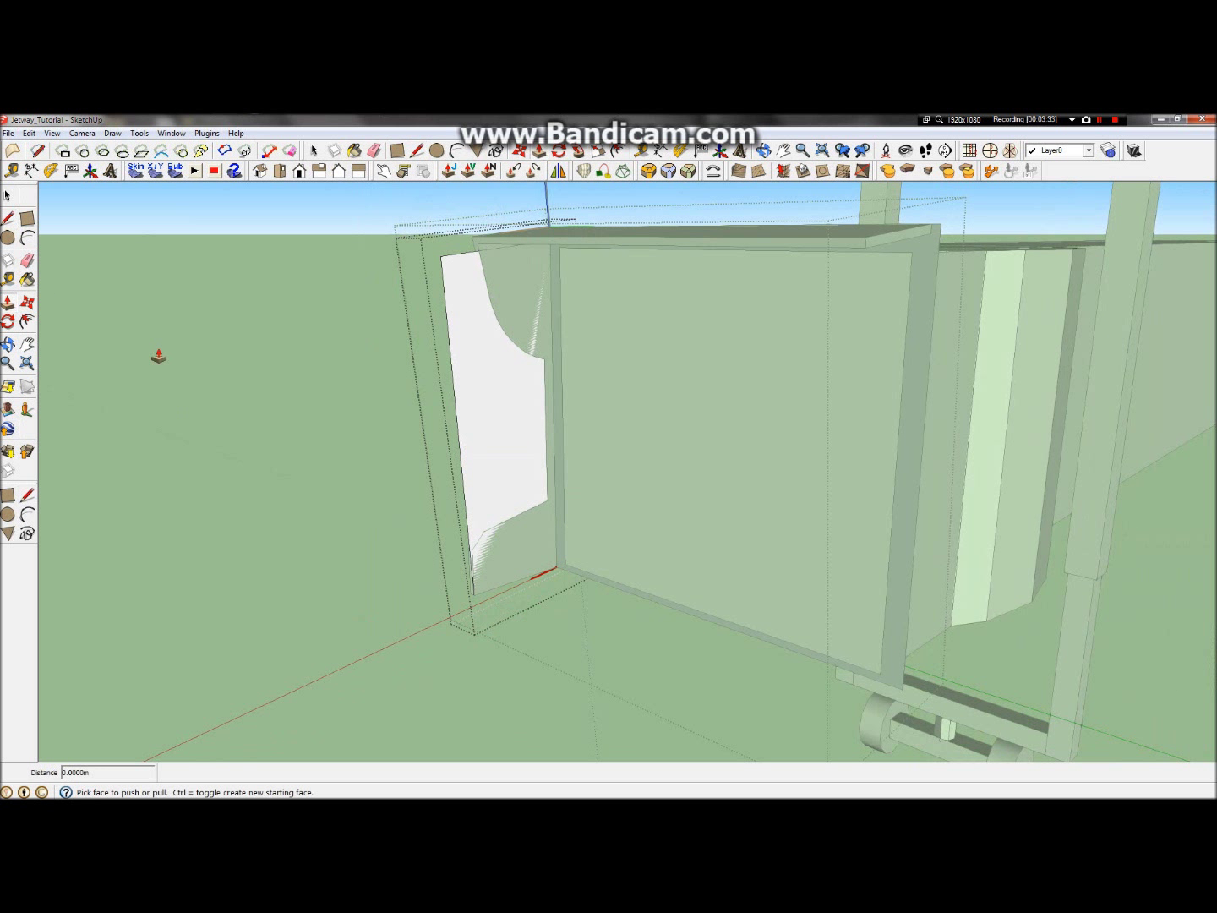
{"action": "left_click", "coordinate": [530, 438]}
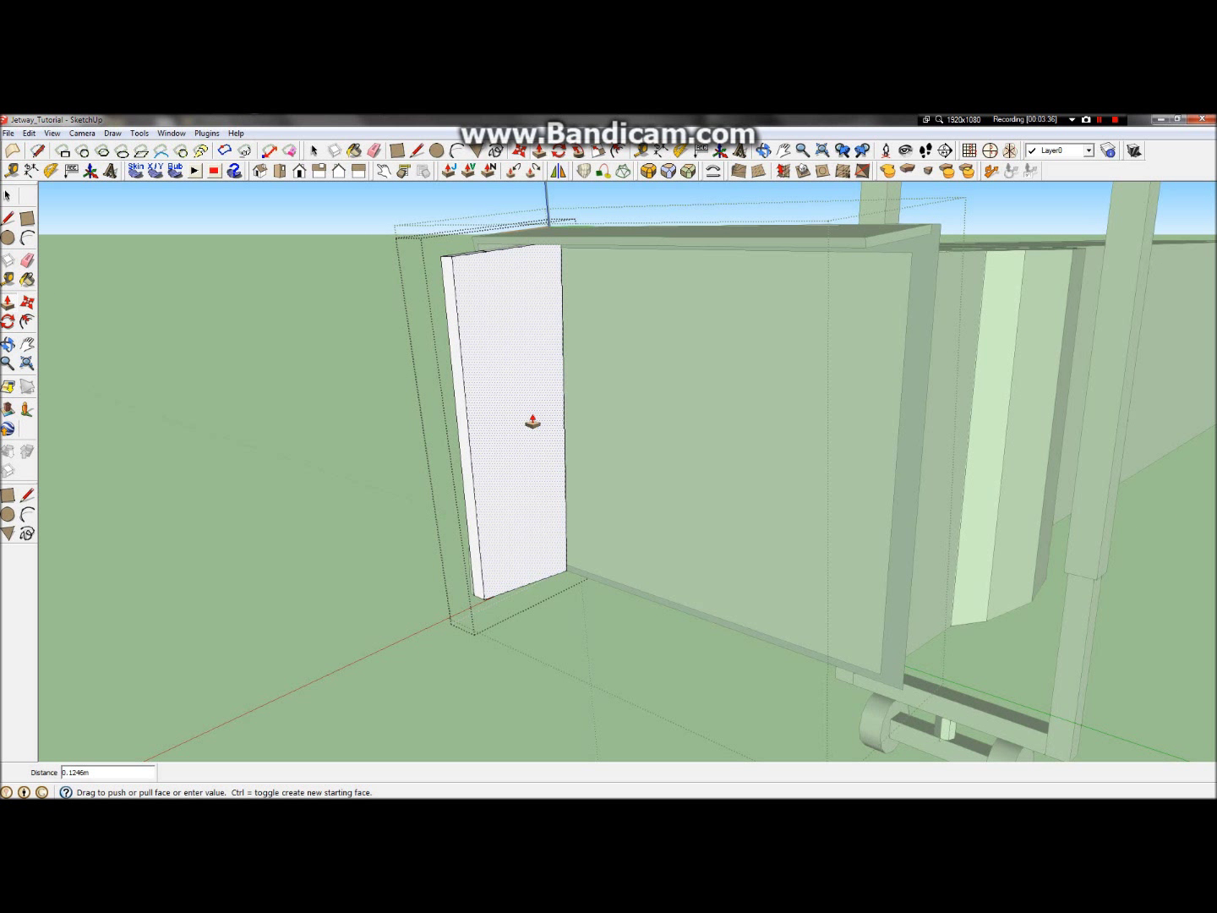
{"action": "key", "text": "Return"}
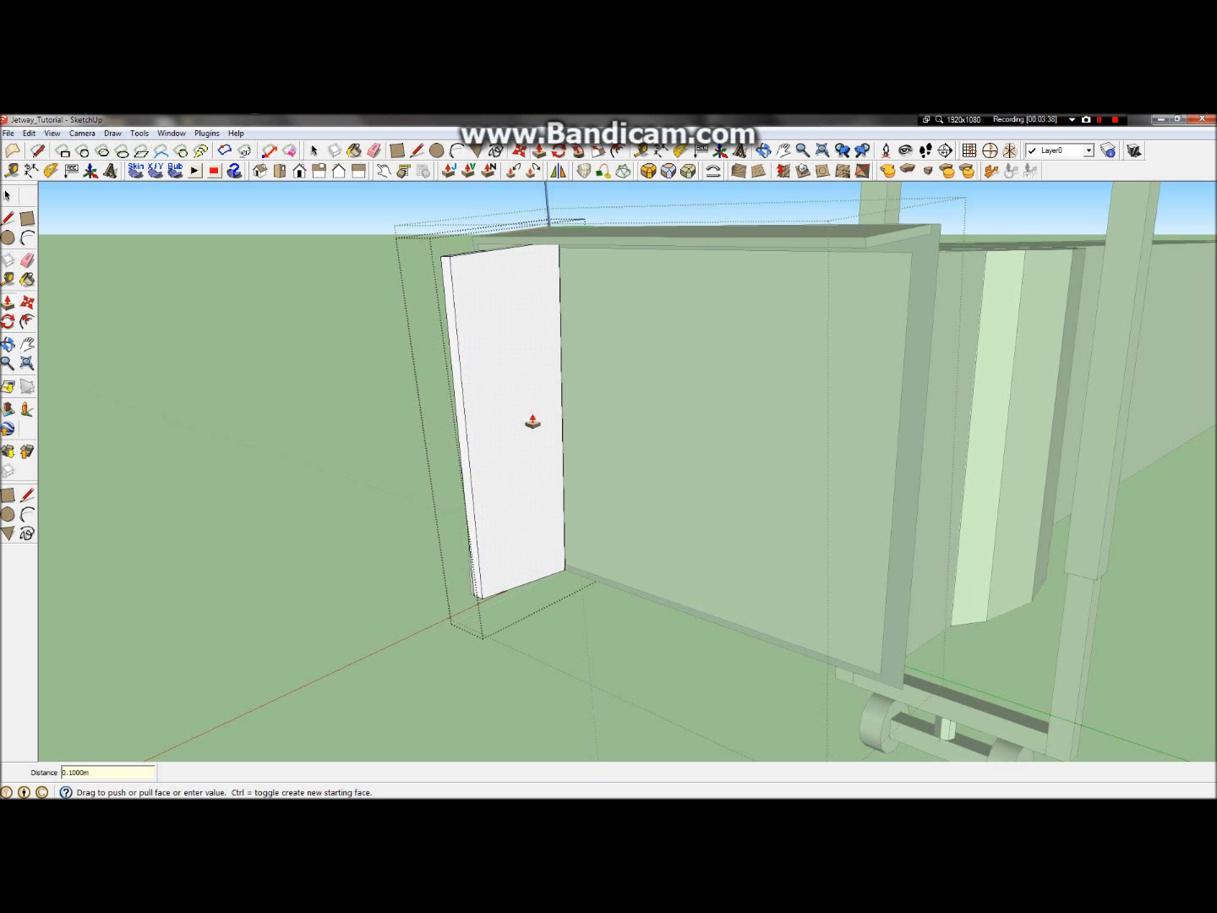
Step: Push/pull the seal's inner face by 0.05 m toward the cab opening
{"action": "left_click", "coordinate": [7, 344]}
{"action": "left_click_drag", "start_coordinate": [697, 392], "coordinate": [637, 410]}
{"action": "left_click", "coordinate": [7, 300]}
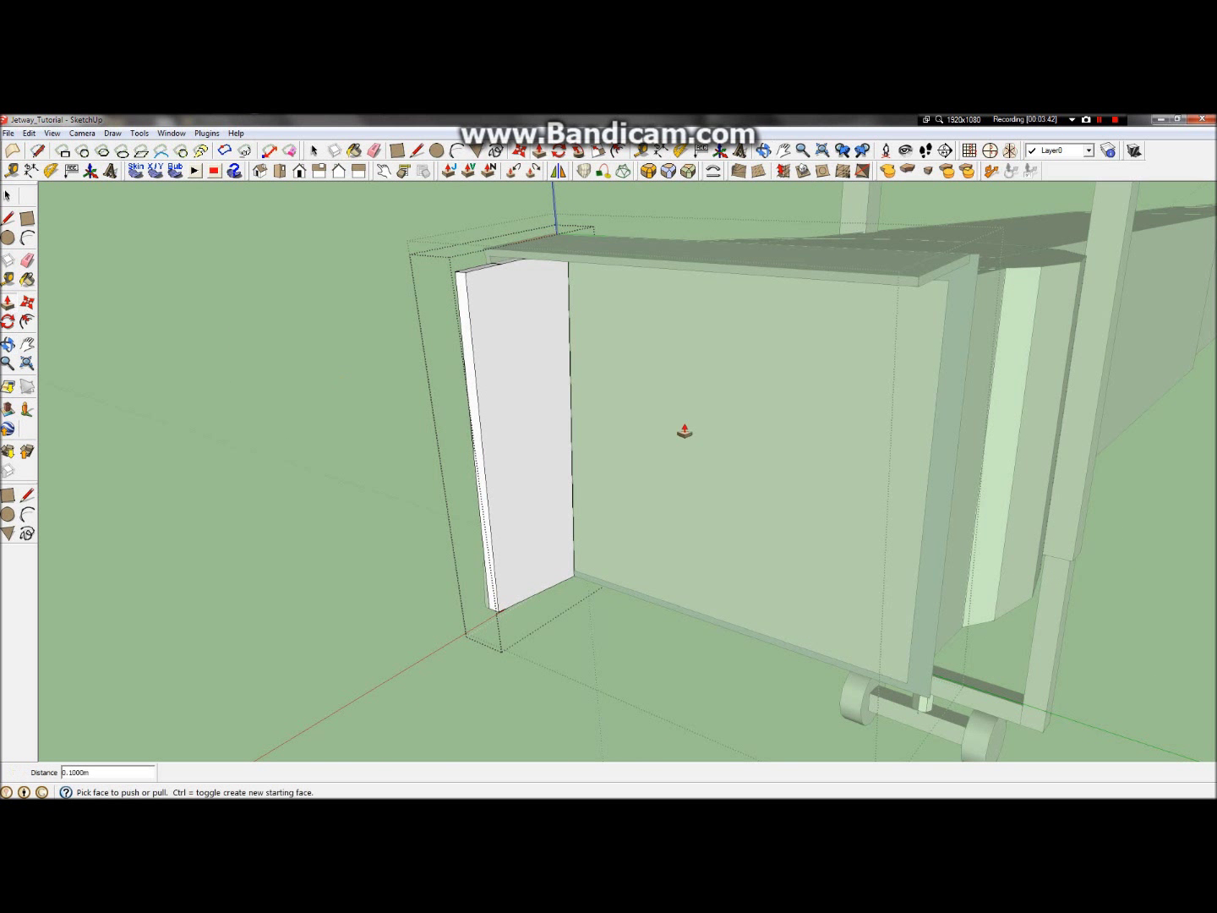
{"action": "left_click", "coordinate": [541, 406]}
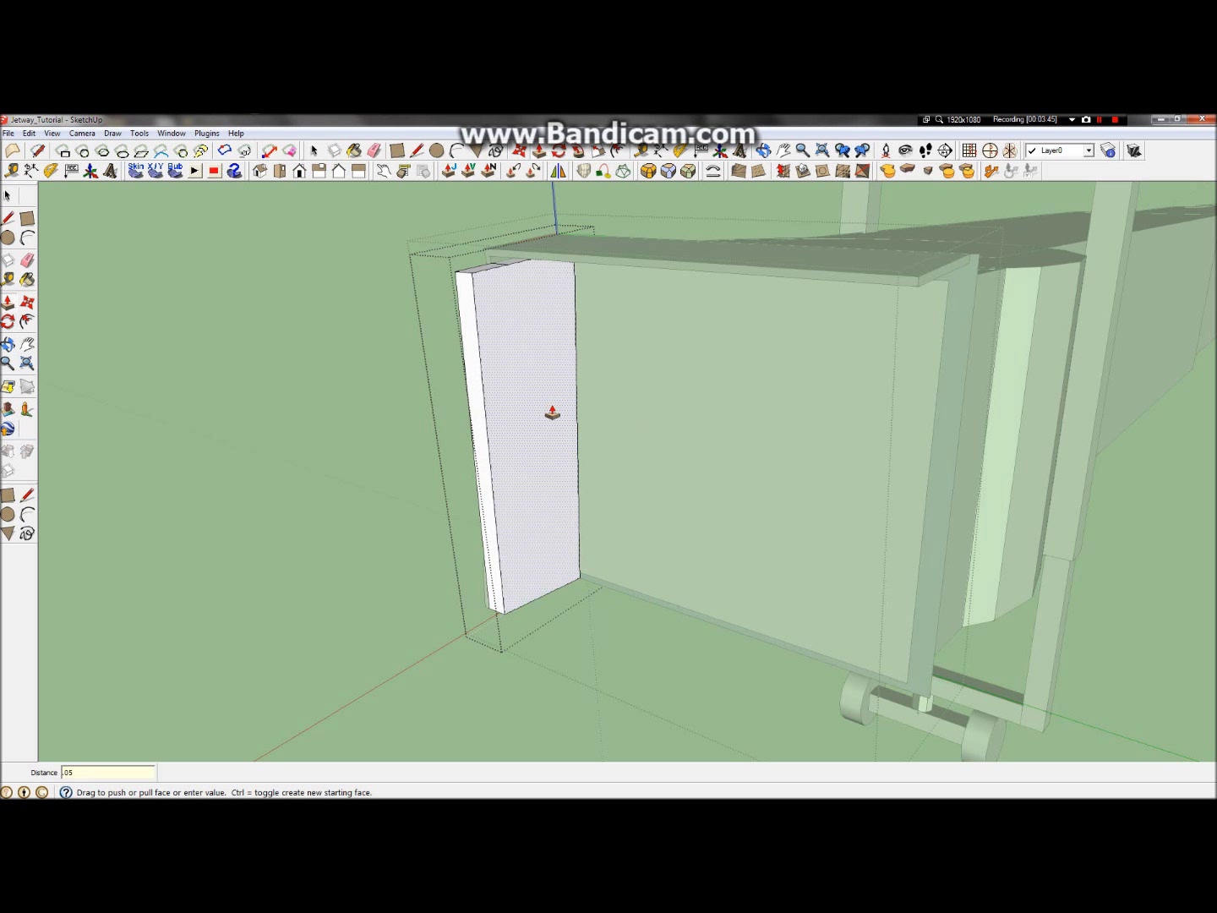
{"action": "left_click", "coordinate": [552, 412]}
{"action": "key", "text": "o"}
{"action": "left_click_drag", "start_coordinate": [555, 362], "coordinate": [362, 479]}
{"action": "scroll", "coordinate": [287, 378], "scroll_direction": "up", "scroll_amount": 8}
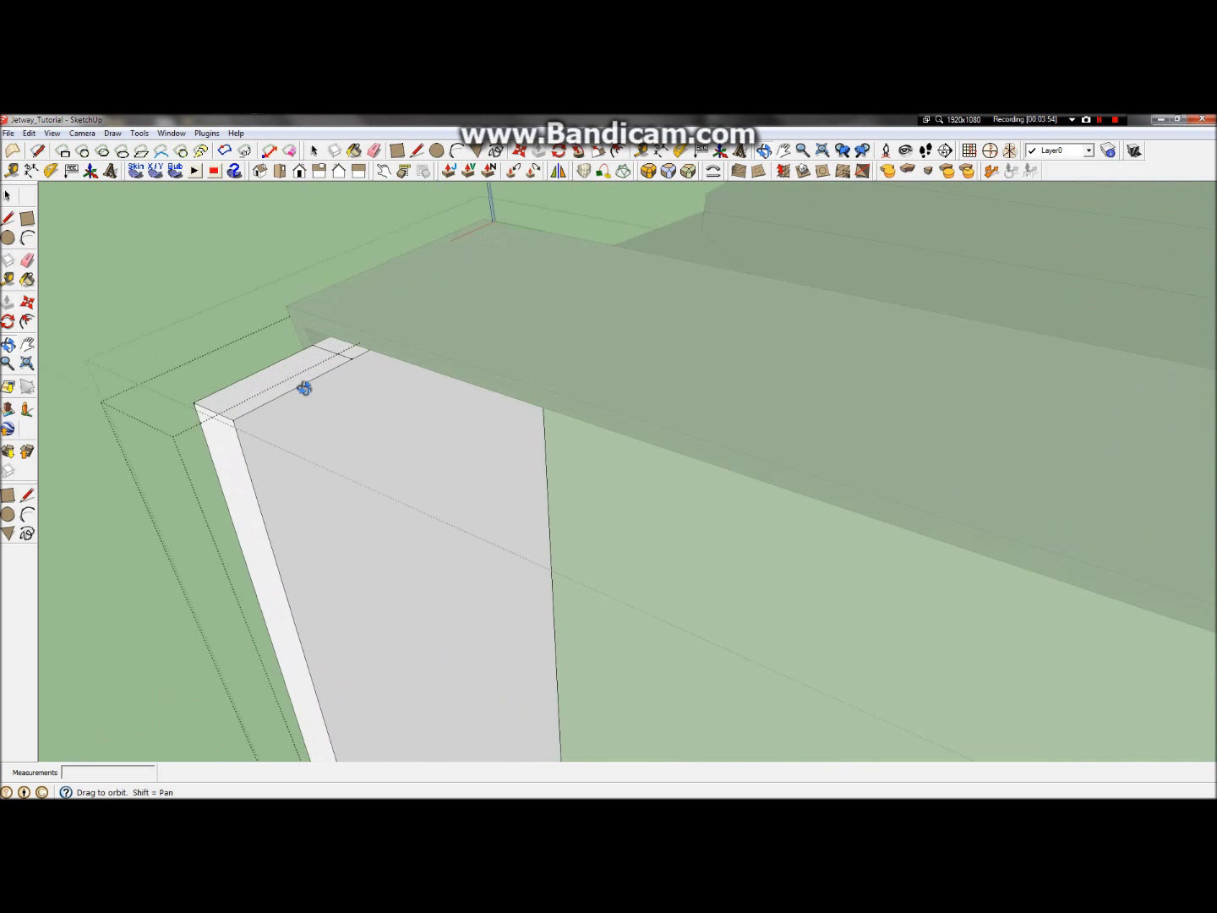
Step: Delete the leftover edge crossing the top face of the Jet_Seal_01 upright
{"action": "left_click_drag", "start_coordinate": [348, 390], "coordinate": [479, 326]}
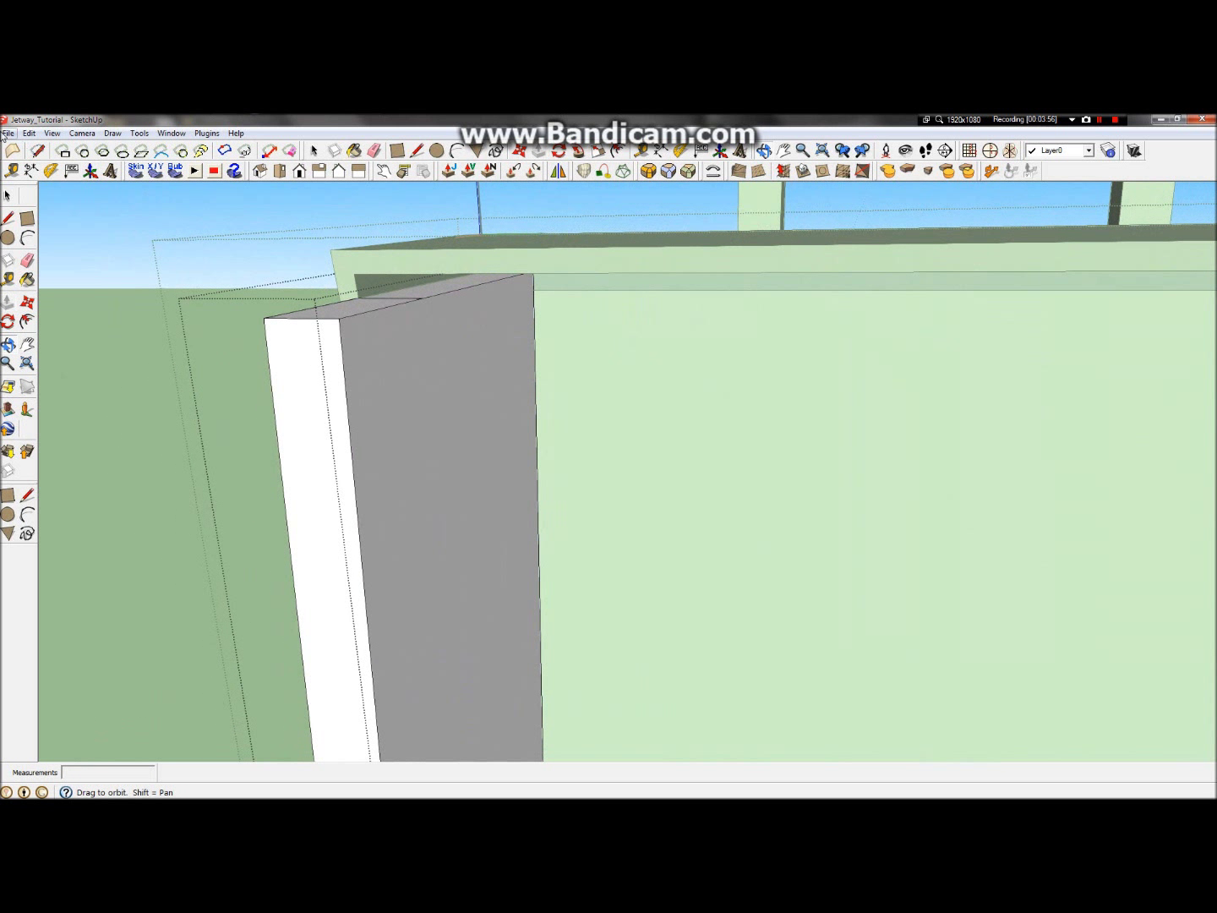
{"action": "left_click", "coordinate": [7, 196]}
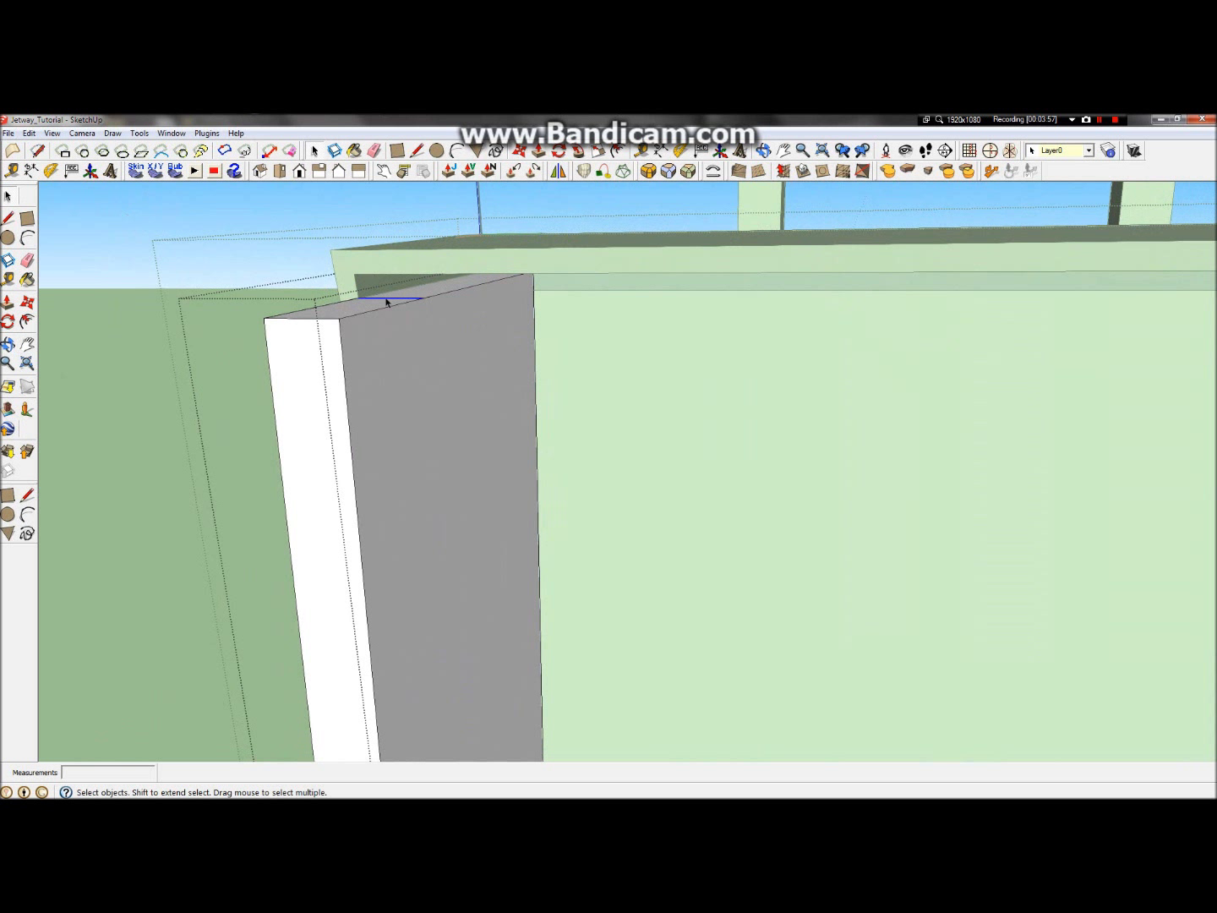
{"action": "scroll", "coordinate": [385, 298], "scroll_direction": "down", "scroll_amount": 5}
{"action": "scroll", "coordinate": [385, 321], "scroll_direction": "up", "scroll_amount": 4}
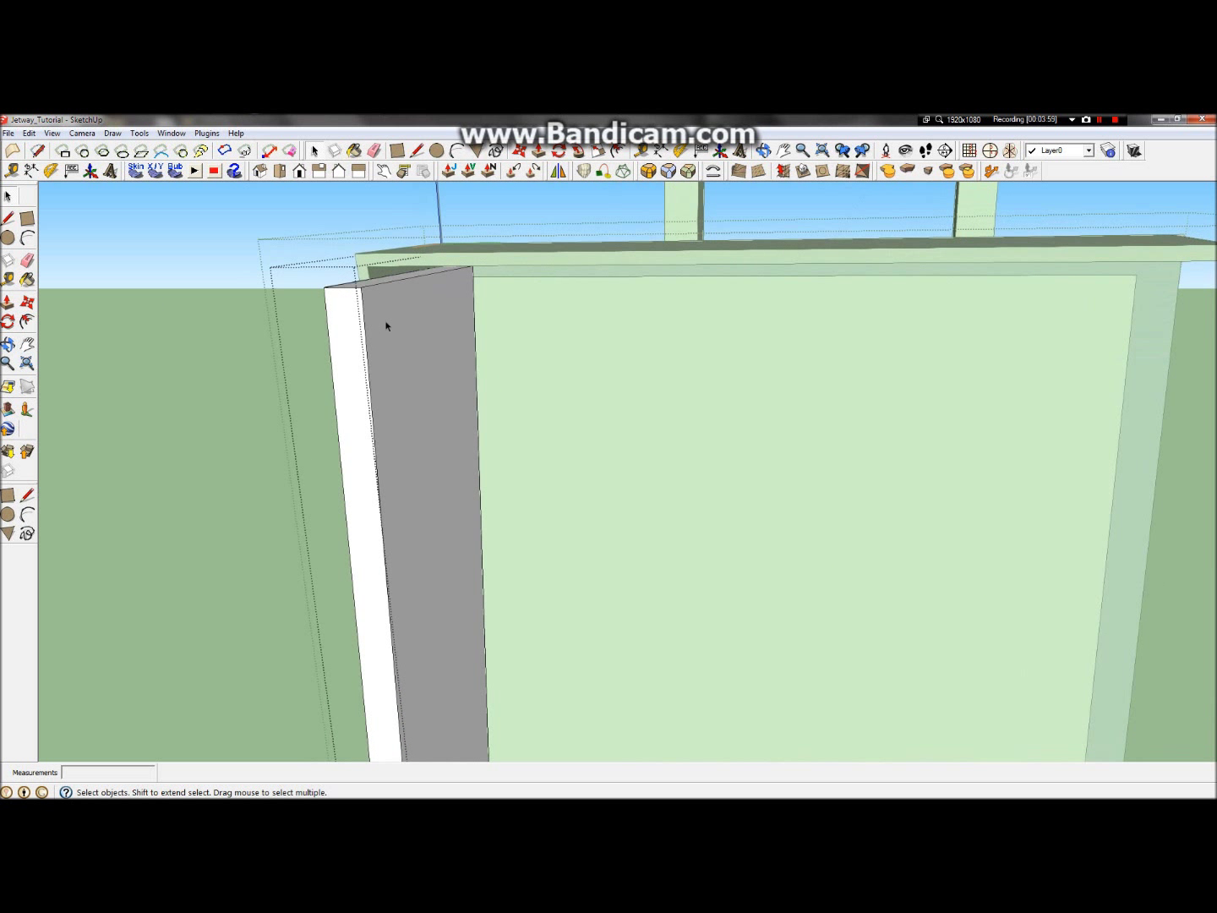
{"action": "scroll", "coordinate": [385, 326], "scroll_direction": "up", "scroll_amount": 2}
Step: Draw edges on the upright's inner face from the top corner 0.15 m down and straight across to the front edge
{"action": "left_click", "coordinate": [7, 218]}
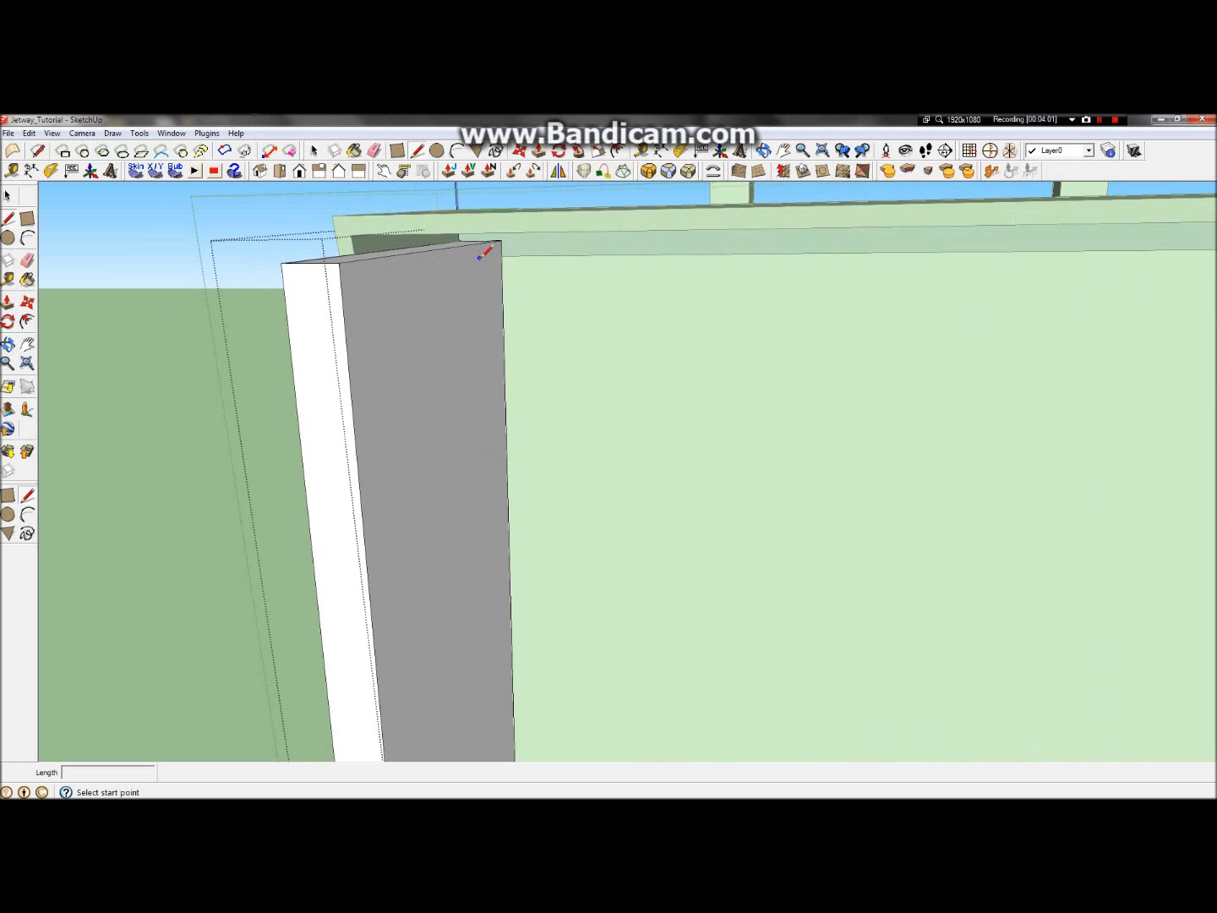
{"action": "left_click", "coordinate": [502, 239]}
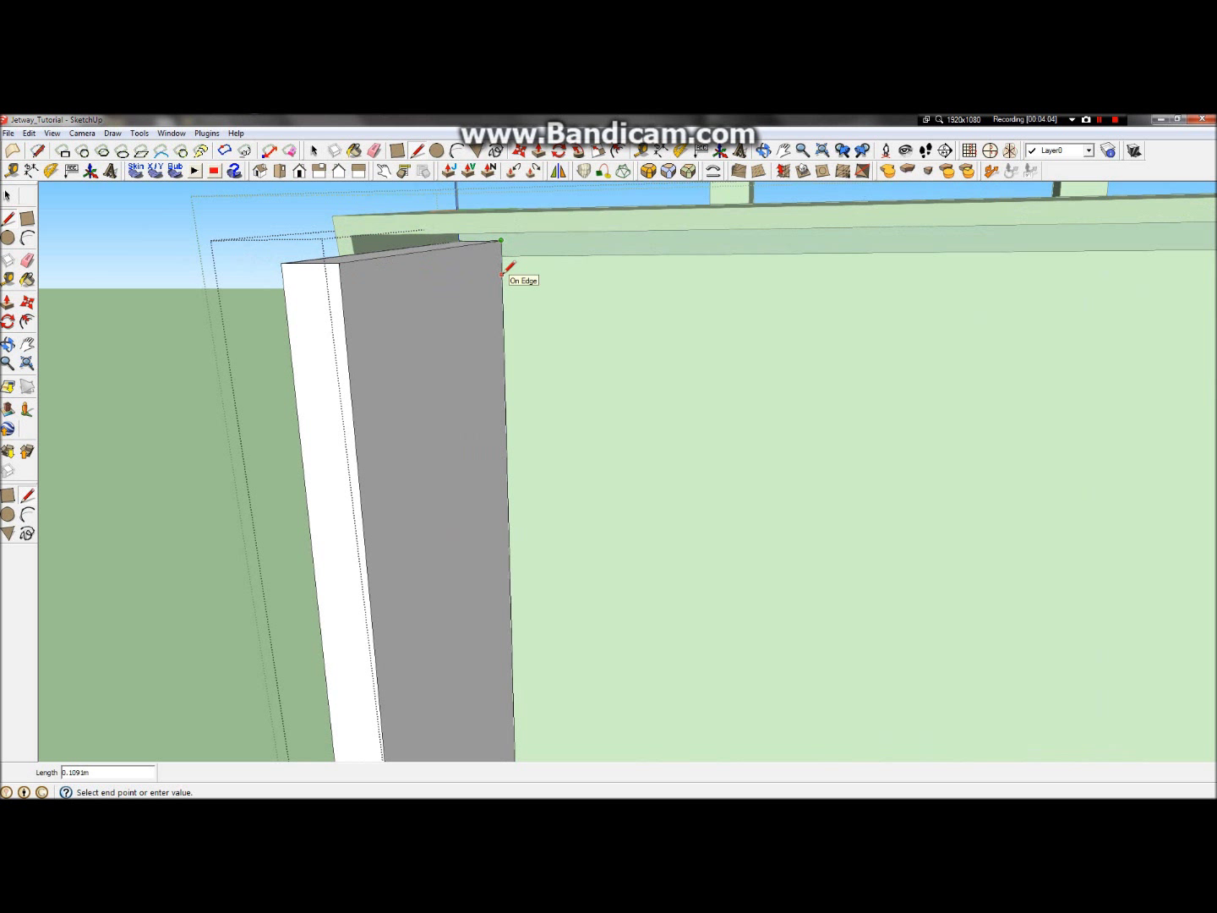
{"action": "left_click", "coordinate": [502, 273]}
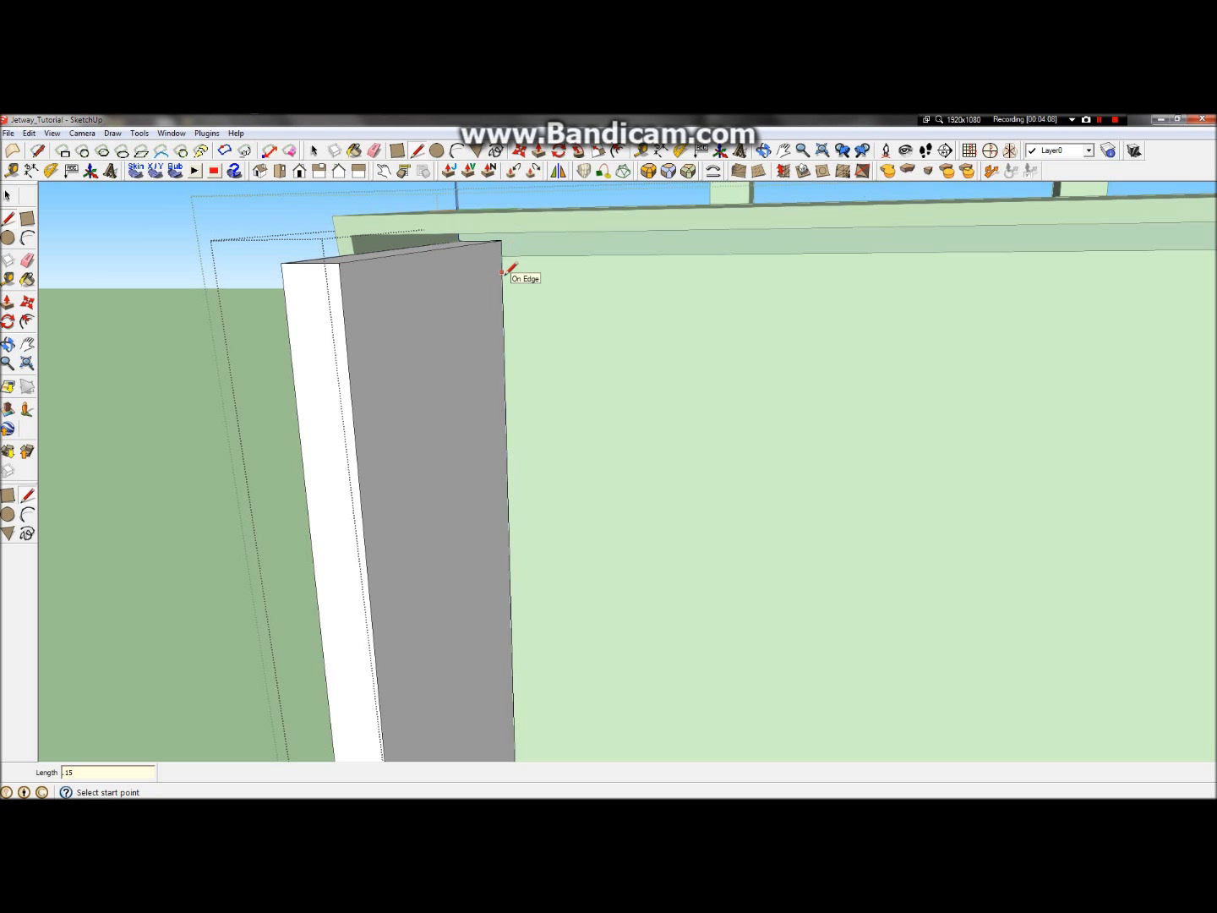
{"action": "left_click", "coordinate": [503, 285]}
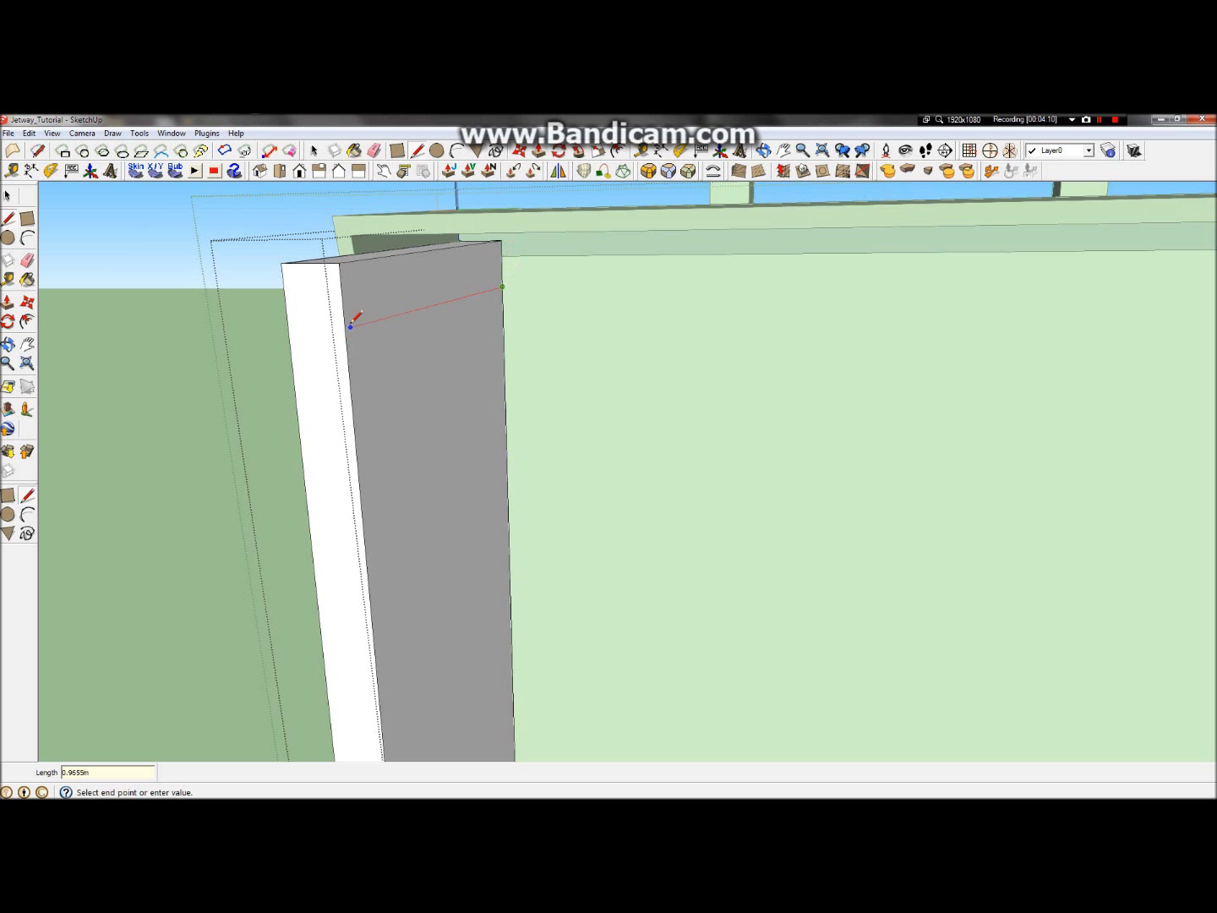
{"action": "left_click", "coordinate": [347, 324]}
{"action": "scroll", "coordinate": [348, 326], "scroll_direction": "down", "scroll_amount": 6}
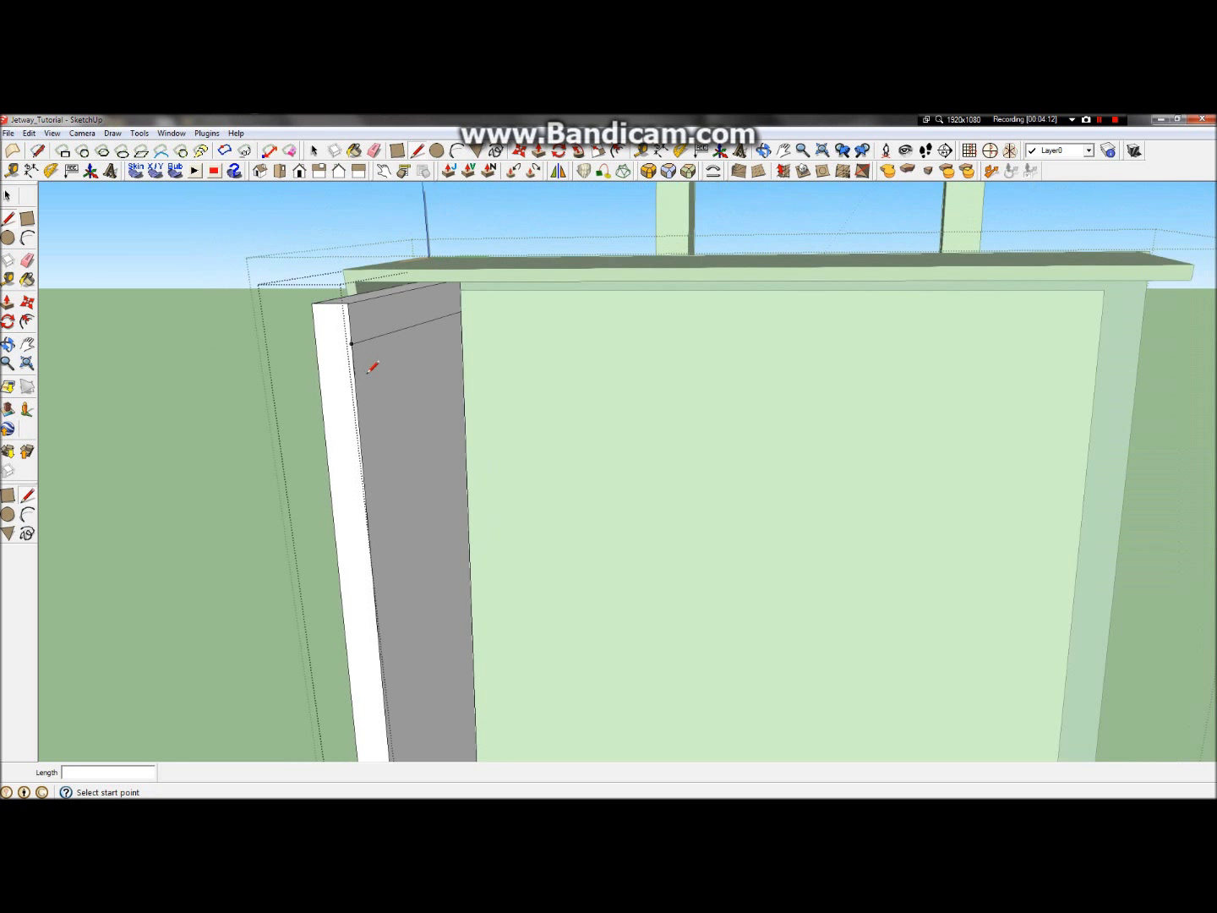
Step: Extrude the upper strip of the upright across the cab opening as a top bar and push its end back 0.15 m
{"action": "left_click", "coordinate": [8, 301]}
{"action": "left_click_drag", "start_coordinate": [365, 356], "coordinate": [654, 361]}
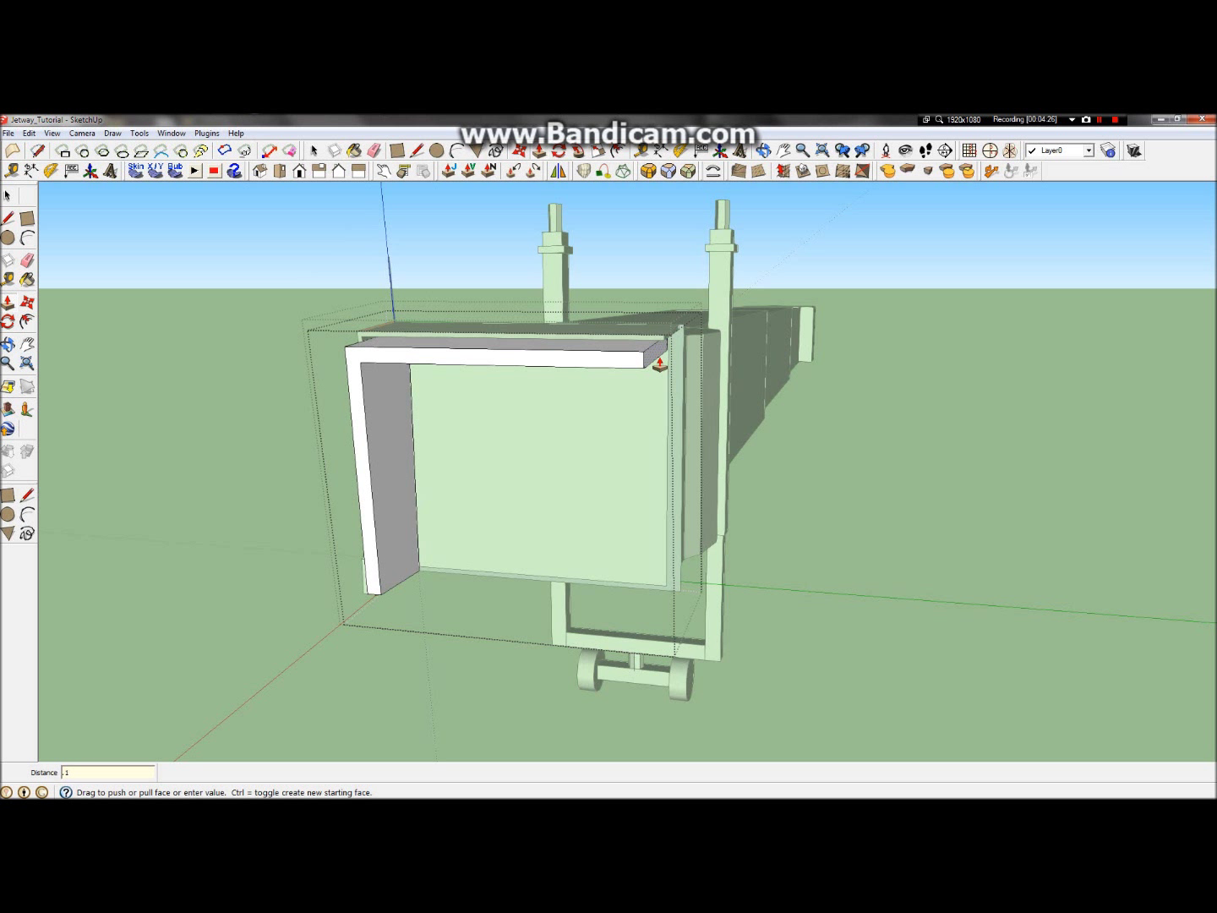
{"action": "key", "text": "Return"}
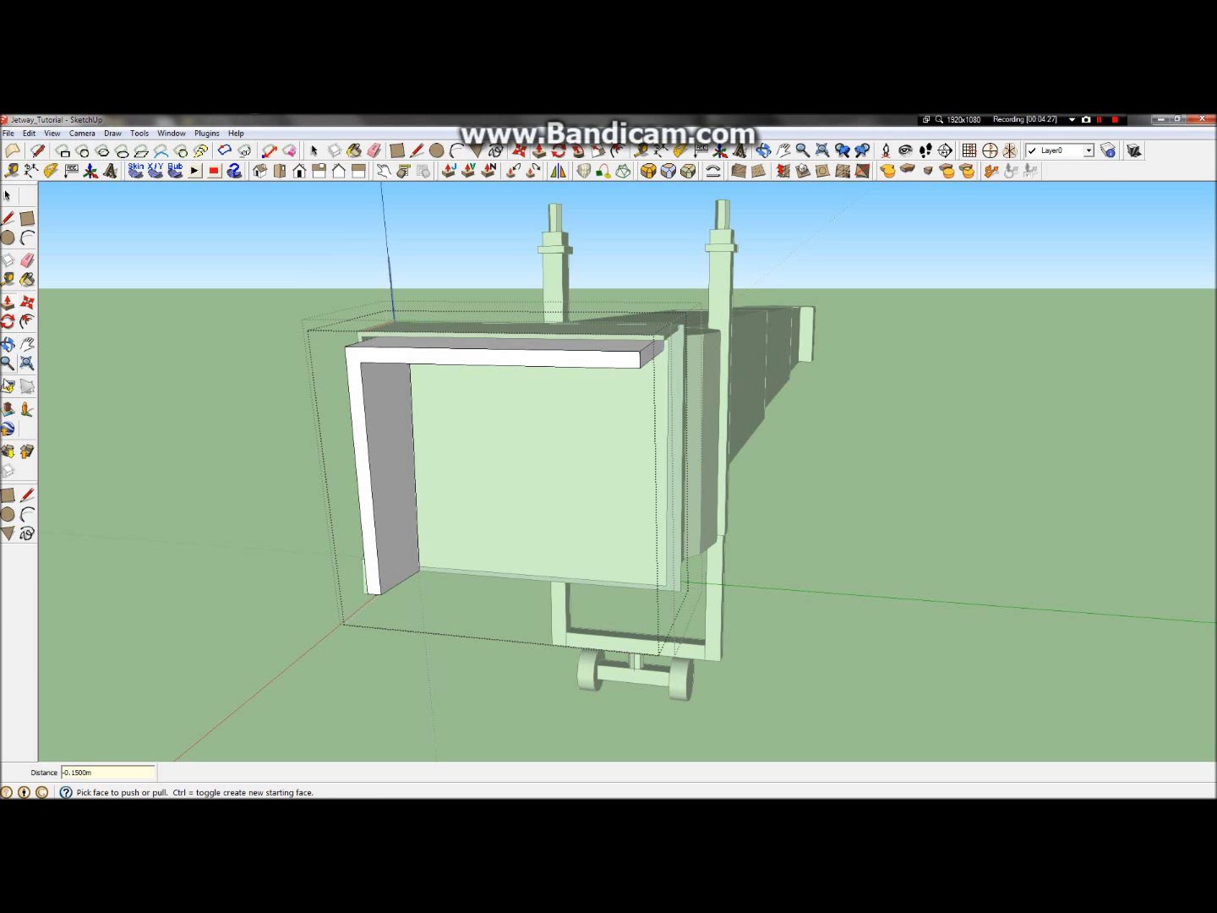
Step: Copy the upright's inner face with its edges to the far end of the top bar, aligned with the bar's lower corner
{"action": "left_click", "coordinate": [7, 346]}
{"action": "left_click_drag", "start_coordinate": [279, 380], "coordinate": [245, 342]}
{"action": "left_click", "coordinate": [8, 195]}
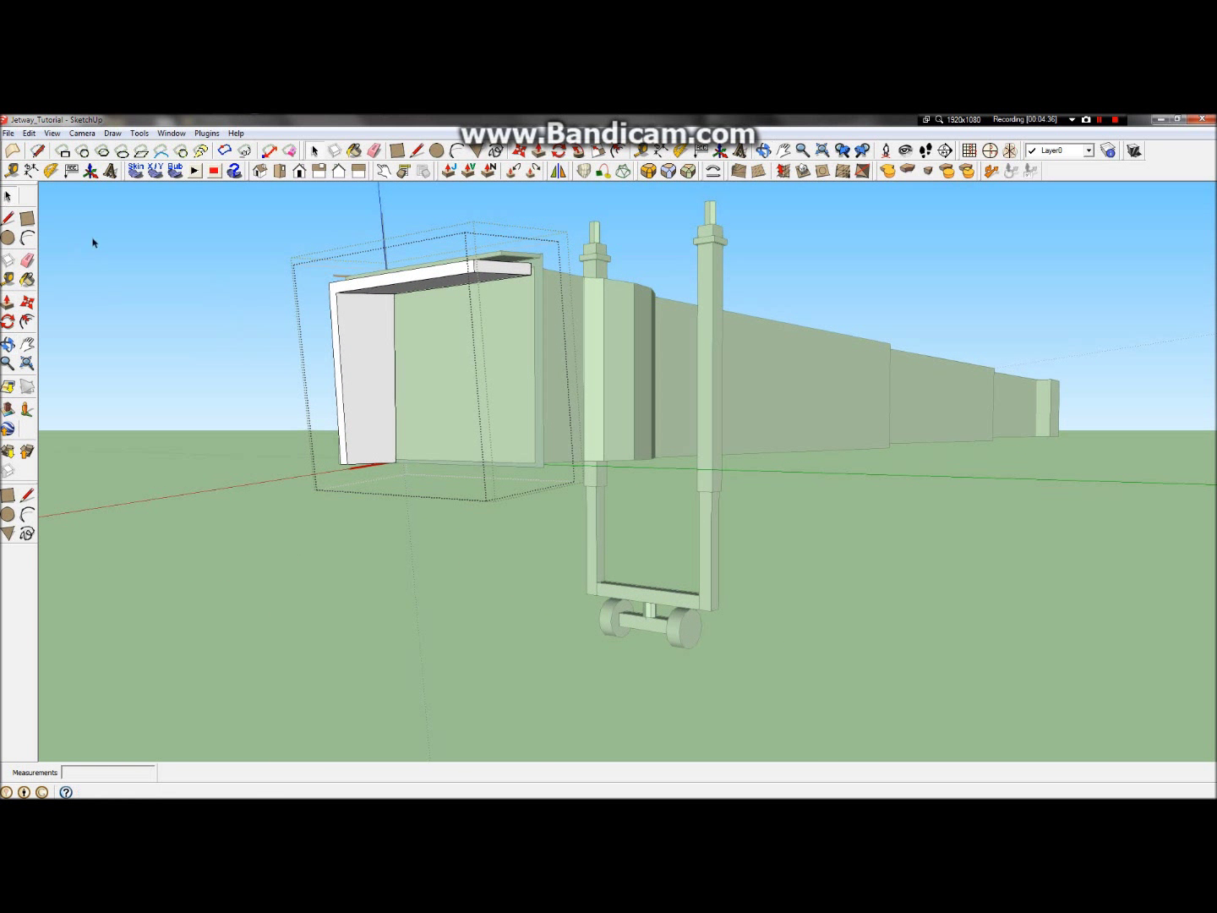
{"action": "left_click", "coordinate": [358, 352]}
{"action": "double_click", "coordinate": [359, 351]}
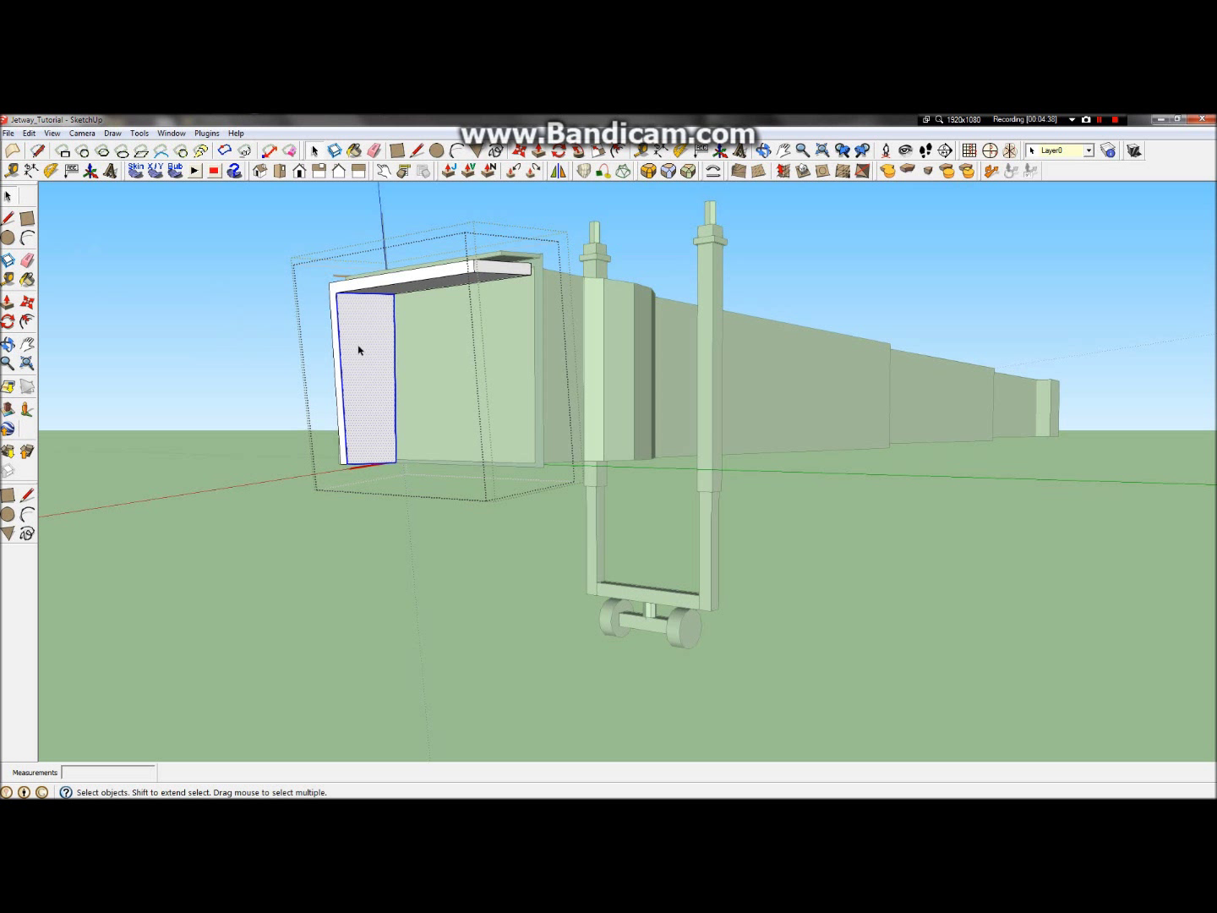
{"action": "key", "text": "m"}
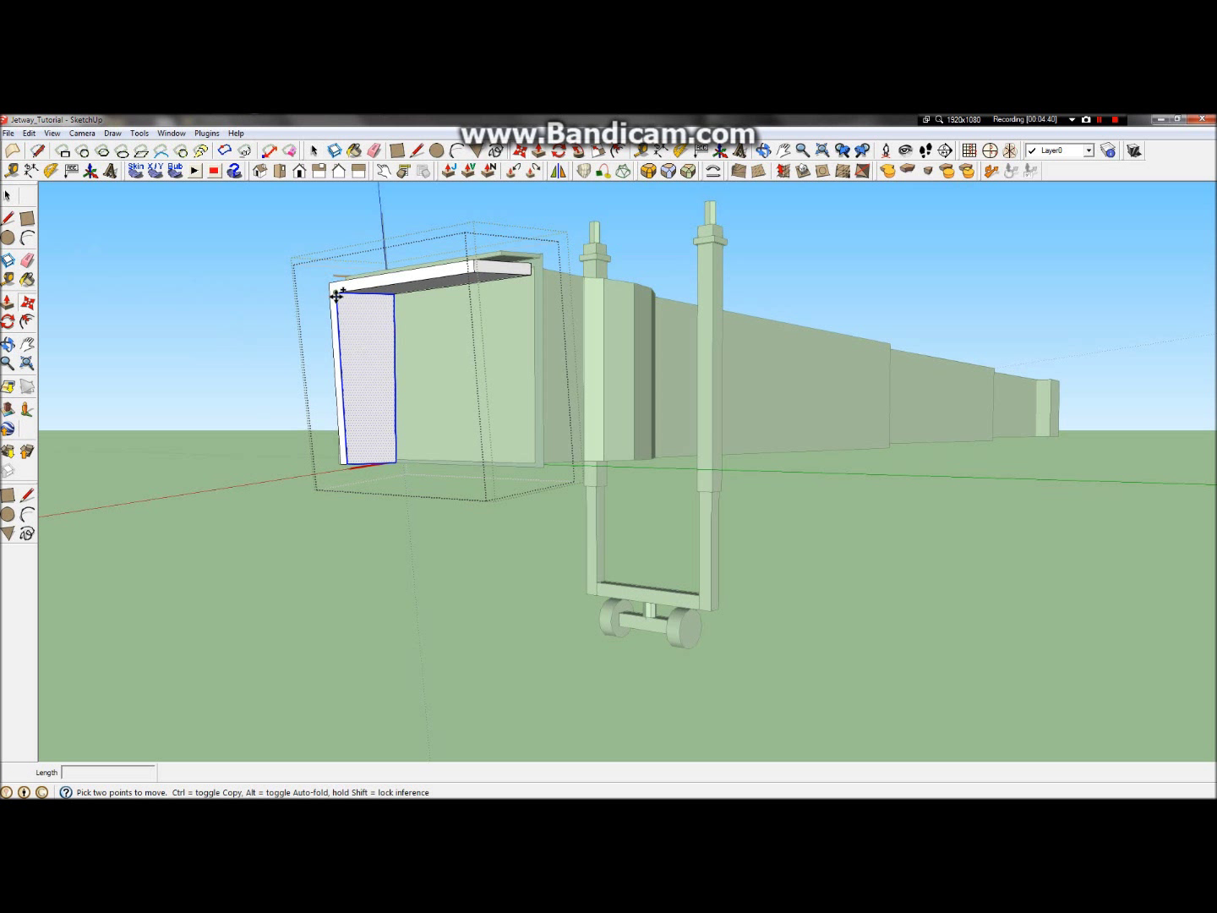
{"action": "left_click", "coordinate": [336, 293]}
{"action": "key", "text": "ctrl"}
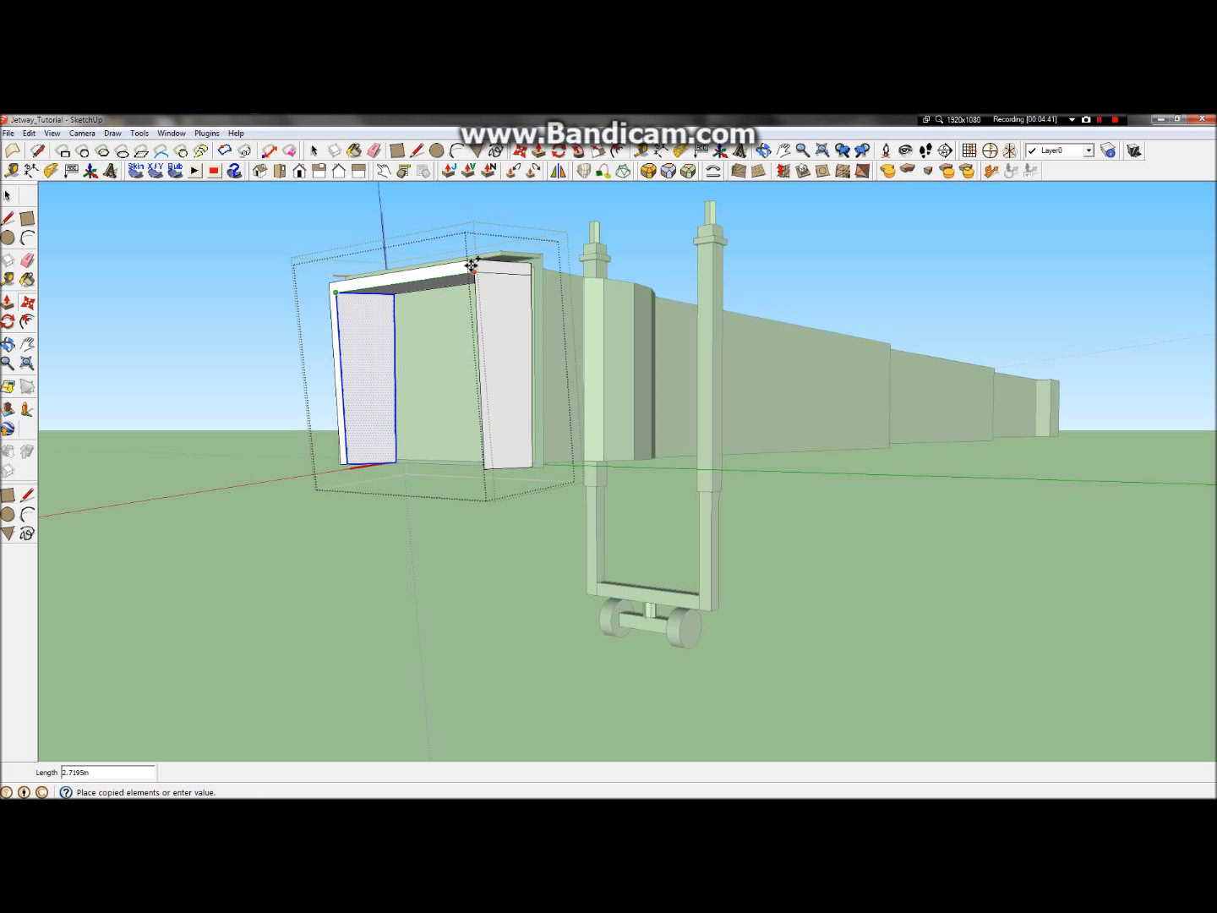
{"action": "left_click", "coordinate": [479, 267]}
{"action": "scroll", "coordinate": [524, 317], "scroll_direction": "up", "scroll_amount": 4}
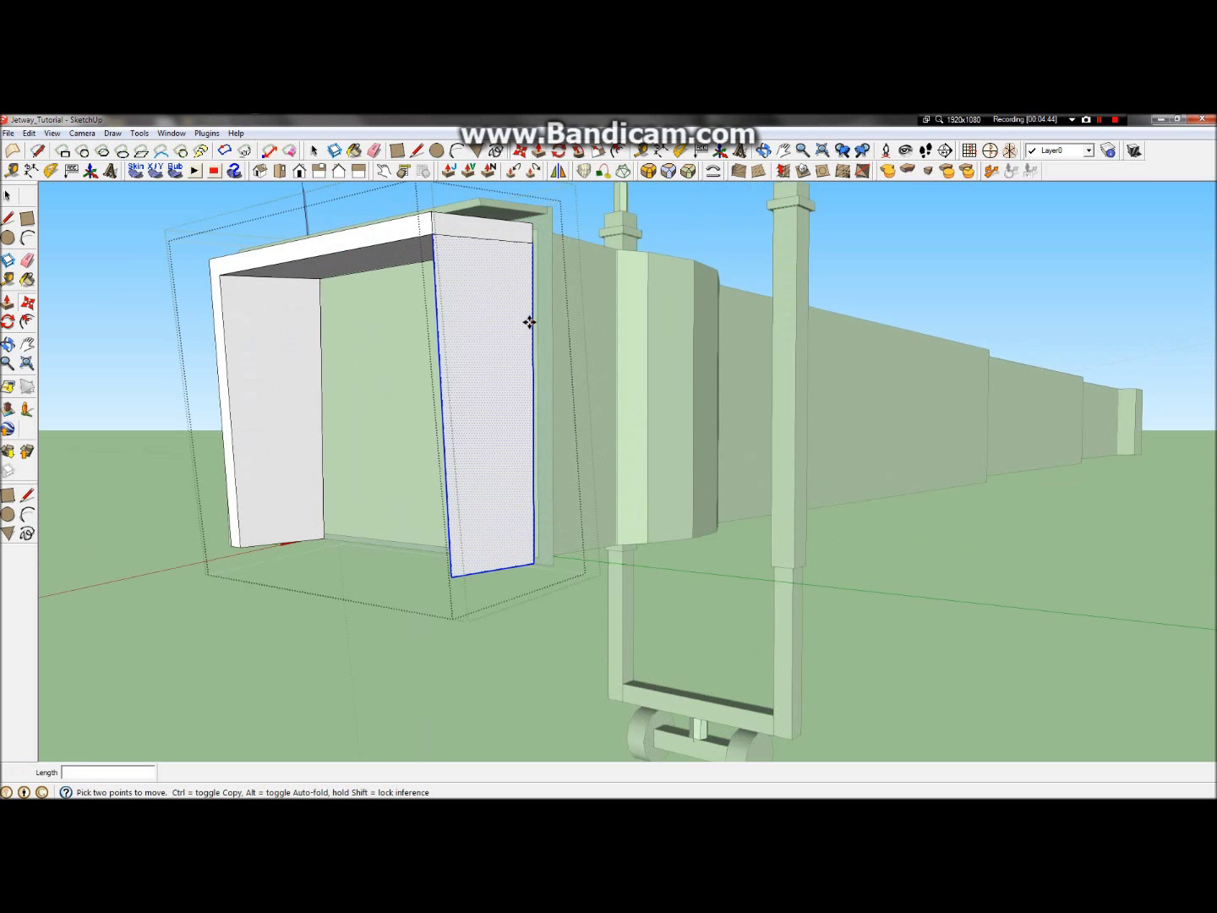
{"action": "scroll", "coordinate": [427, 244], "scroll_direction": "up", "scroll_amount": 2}
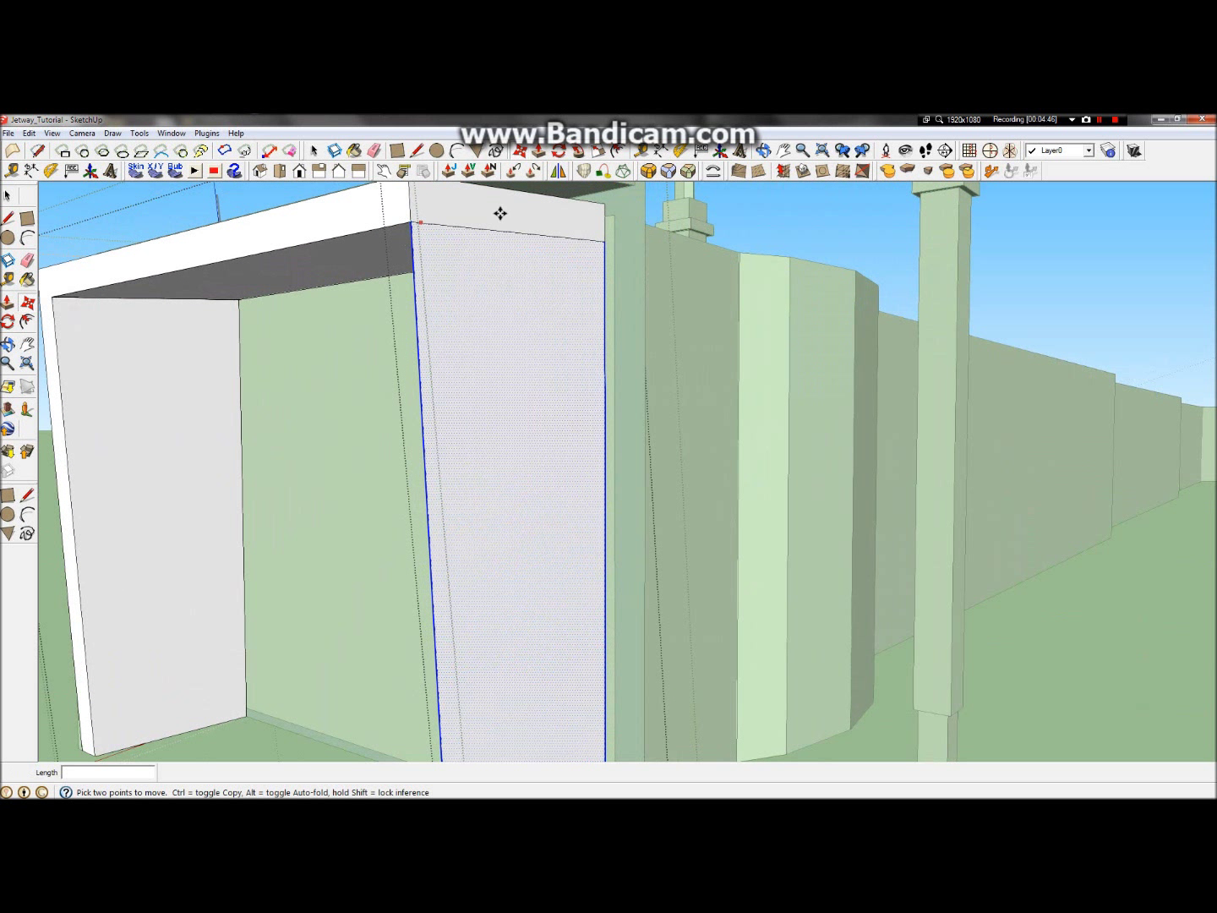
{"action": "left_click", "coordinate": [8, 346]}
{"action": "left_click_drag", "start_coordinate": [524, 305], "coordinate": [391, 365]}
{"action": "scroll", "coordinate": [387, 360], "scroll_direction": "down", "scroll_amount": 3}
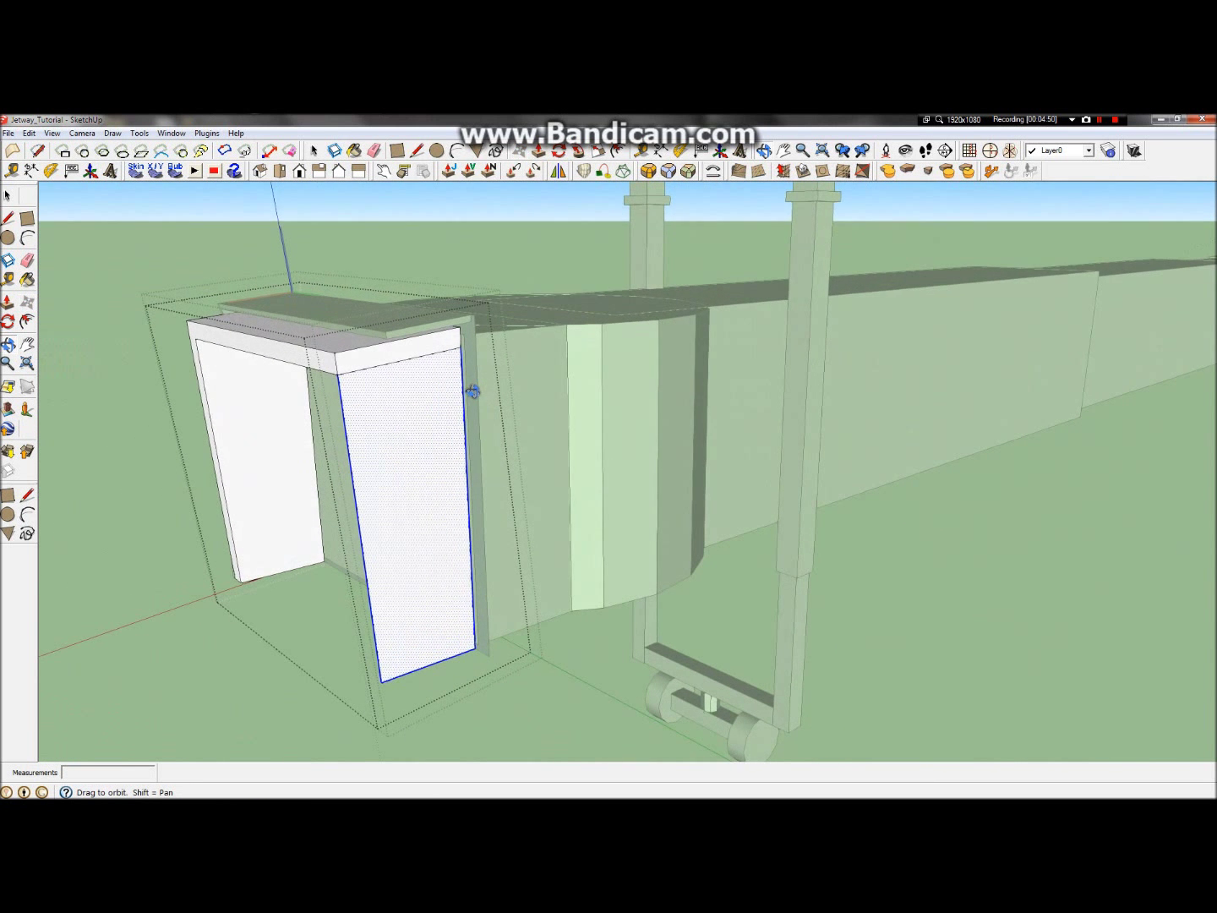
{"action": "key", "text": "space"}
{"action": "left_click", "coordinate": [393, 362]}
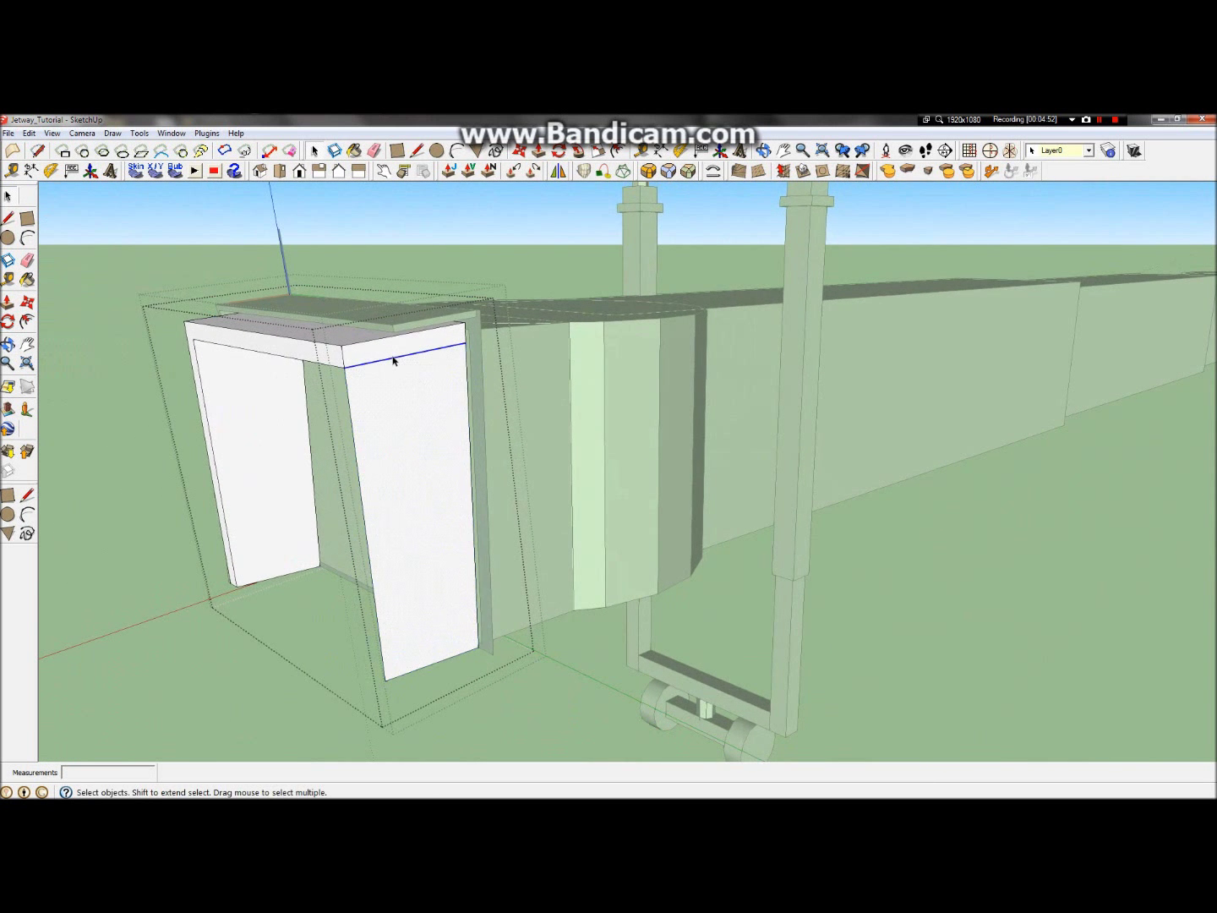
{"action": "left_click", "coordinate": [398, 393]}
{"action": "left_click", "coordinate": [8, 300]}
{"action": "left_click", "coordinate": [448, 366]}
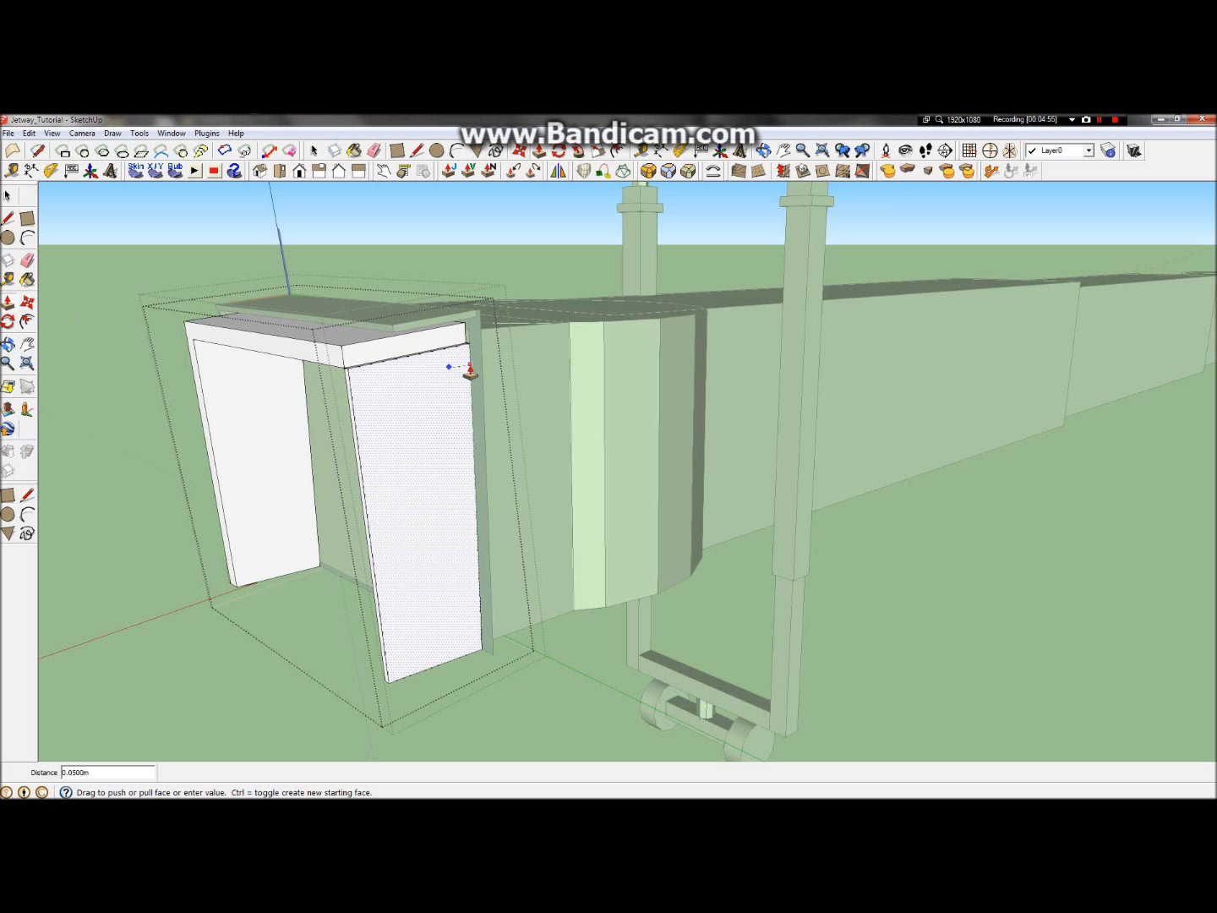
{"action": "key", "text": "Escape"}
Step: Delete the edge dividing the copied face from the end of the top bar
{"action": "left_click", "coordinate": [8, 195]}
{"action": "left_click", "coordinate": [411, 356]}
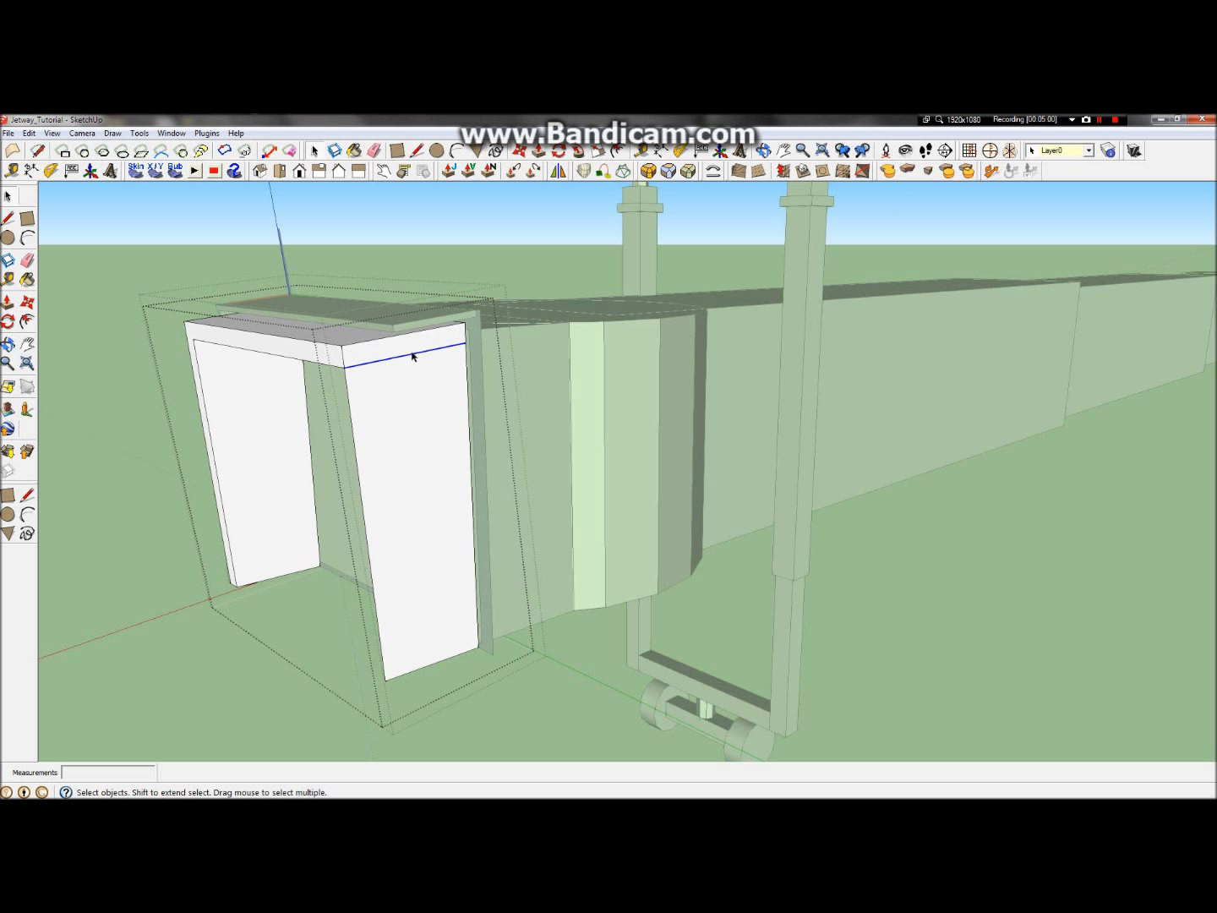
{"action": "left_click", "coordinate": [181, 352]}
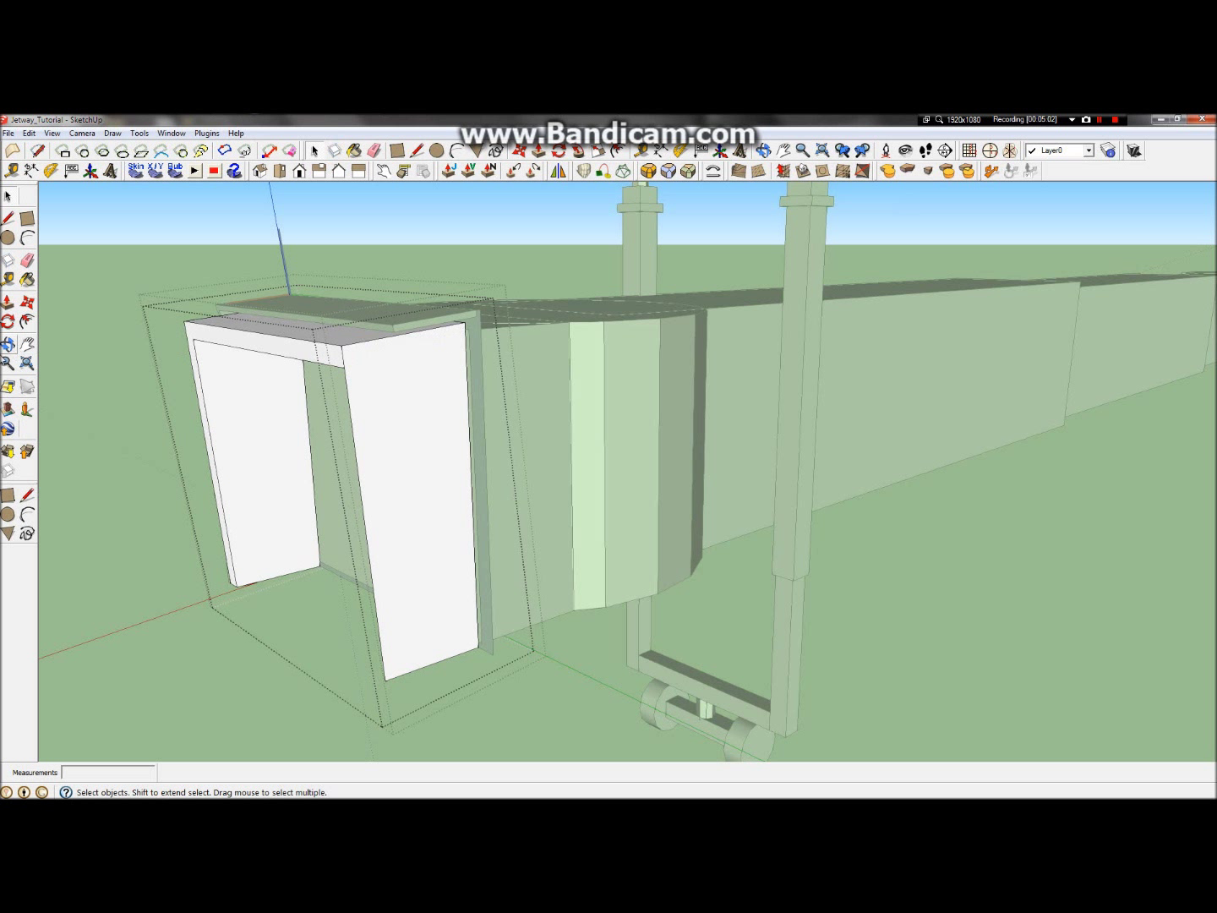
Step: Push/pull the merged end face 0.2 m outward, away from the cab opening
{"action": "left_click", "coordinate": [8, 344]}
{"action": "left_click_drag", "start_coordinate": [443, 326], "coordinate": [476, 301]}
{"action": "key", "text": "p"}
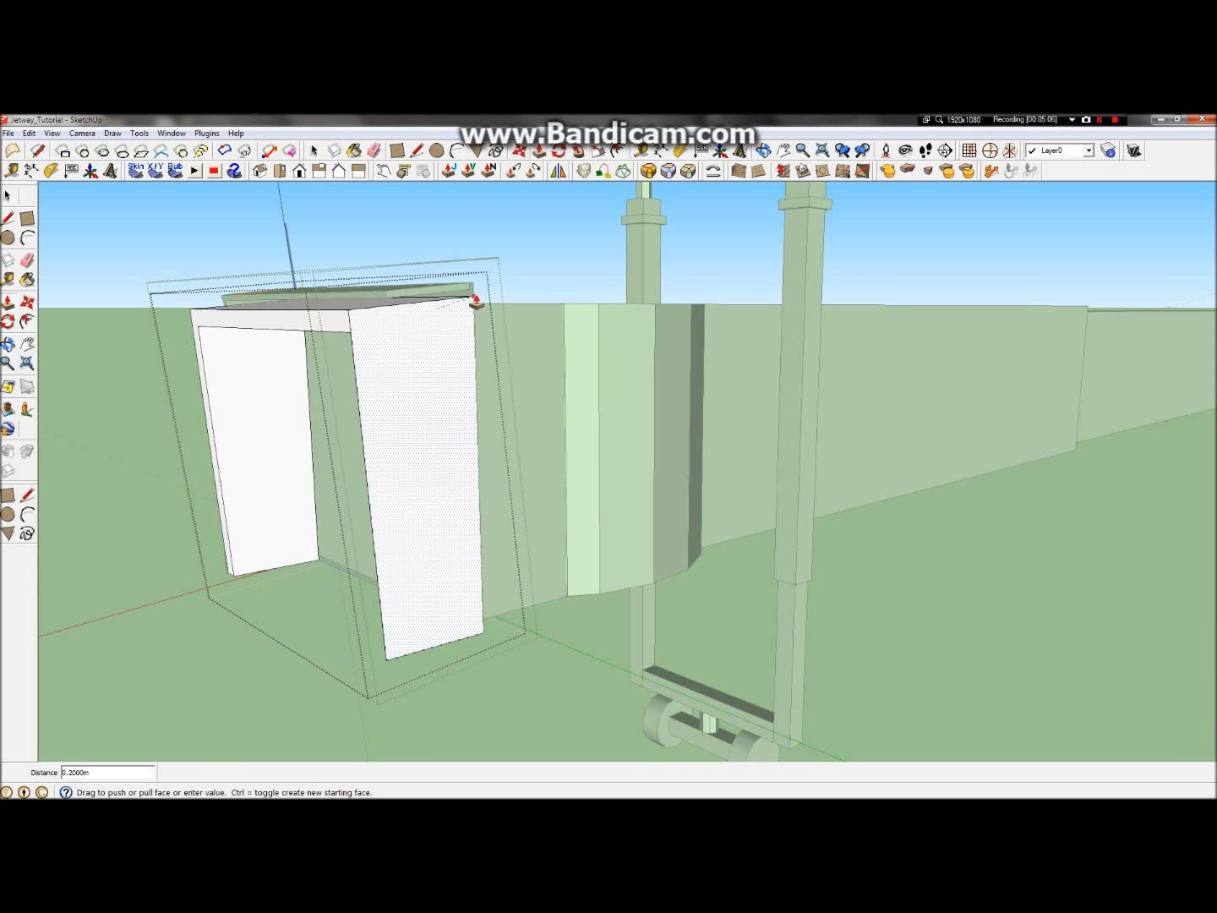
{"action": "left_click", "coordinate": [475, 292]}
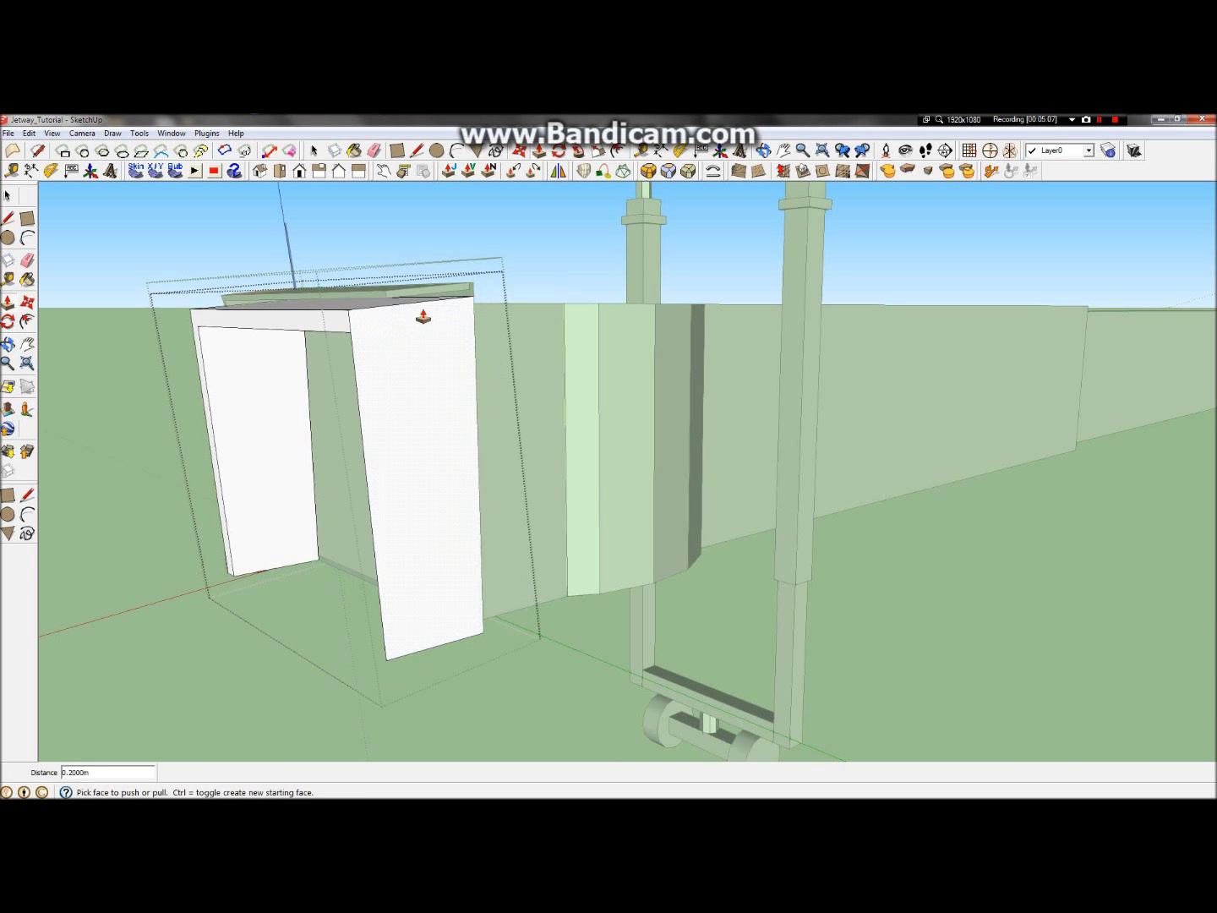
Step: Extrude the end face another 0.2 m to the corner of the top panel, using a new starting face
{"action": "left_click", "coordinate": [10, 345]}
{"action": "left_click_drag", "start_coordinate": [288, 367], "coordinate": [628, 343]}
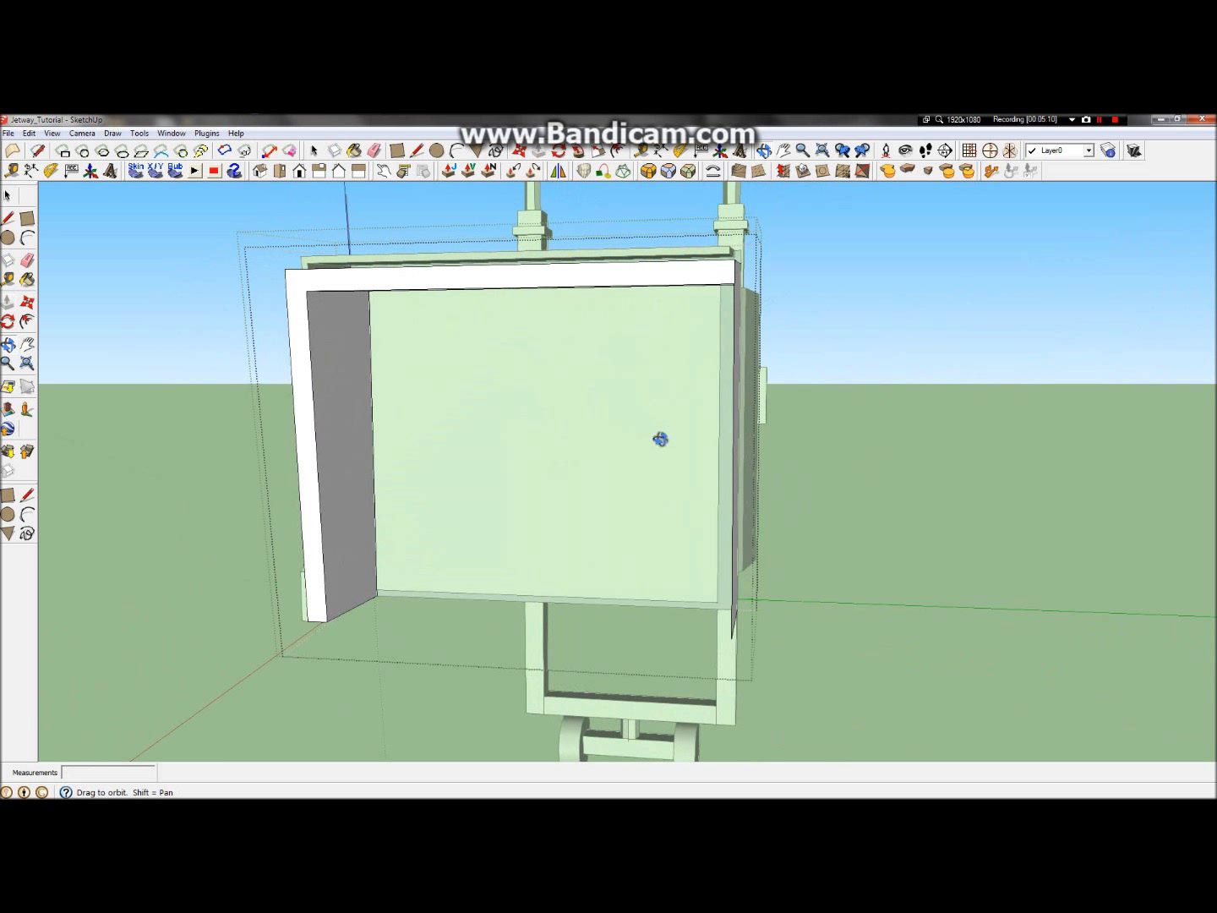
{"action": "key", "text": "p"}
{"action": "middle_click_drag", "start_coordinate": [592, 318], "coordinate": [575, 308]}
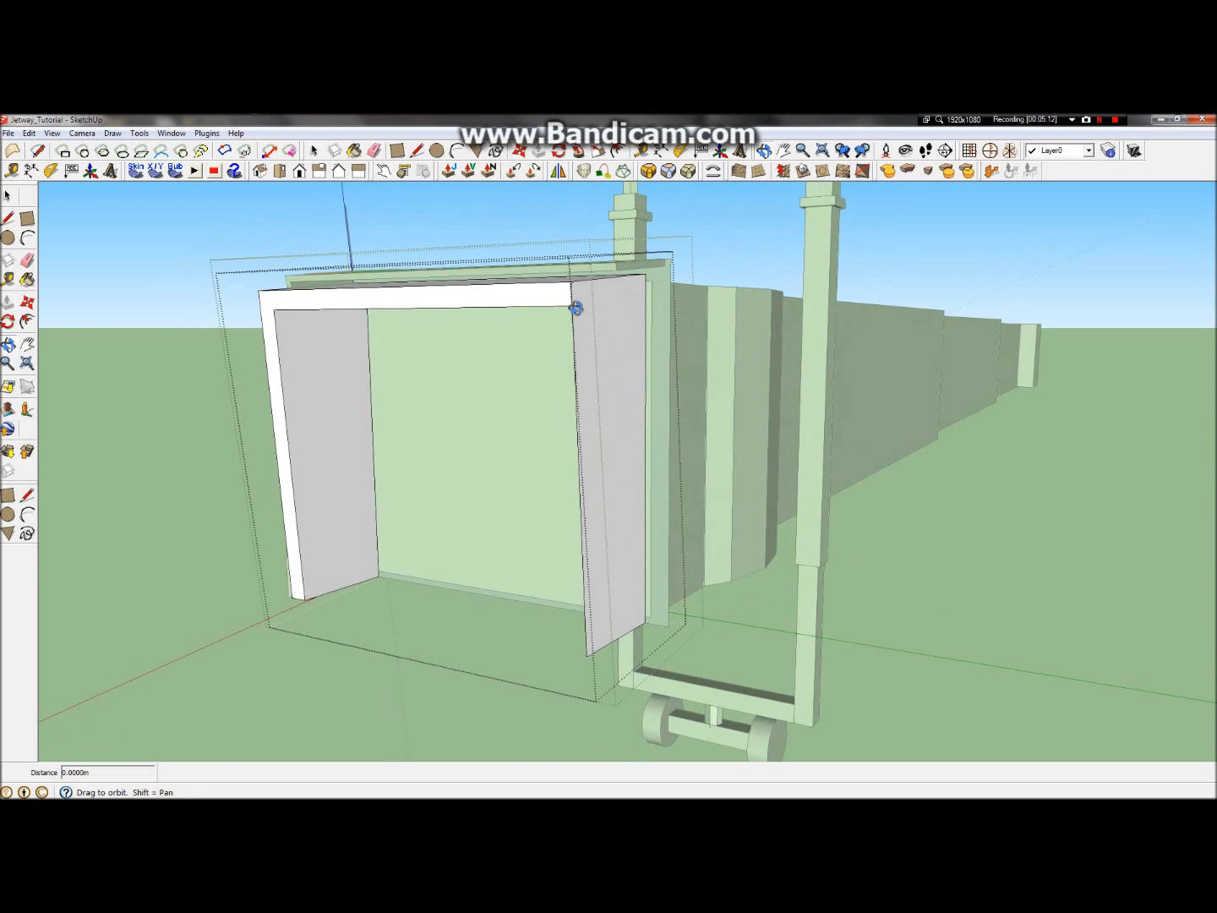
{"action": "left_click", "coordinate": [9, 302]}
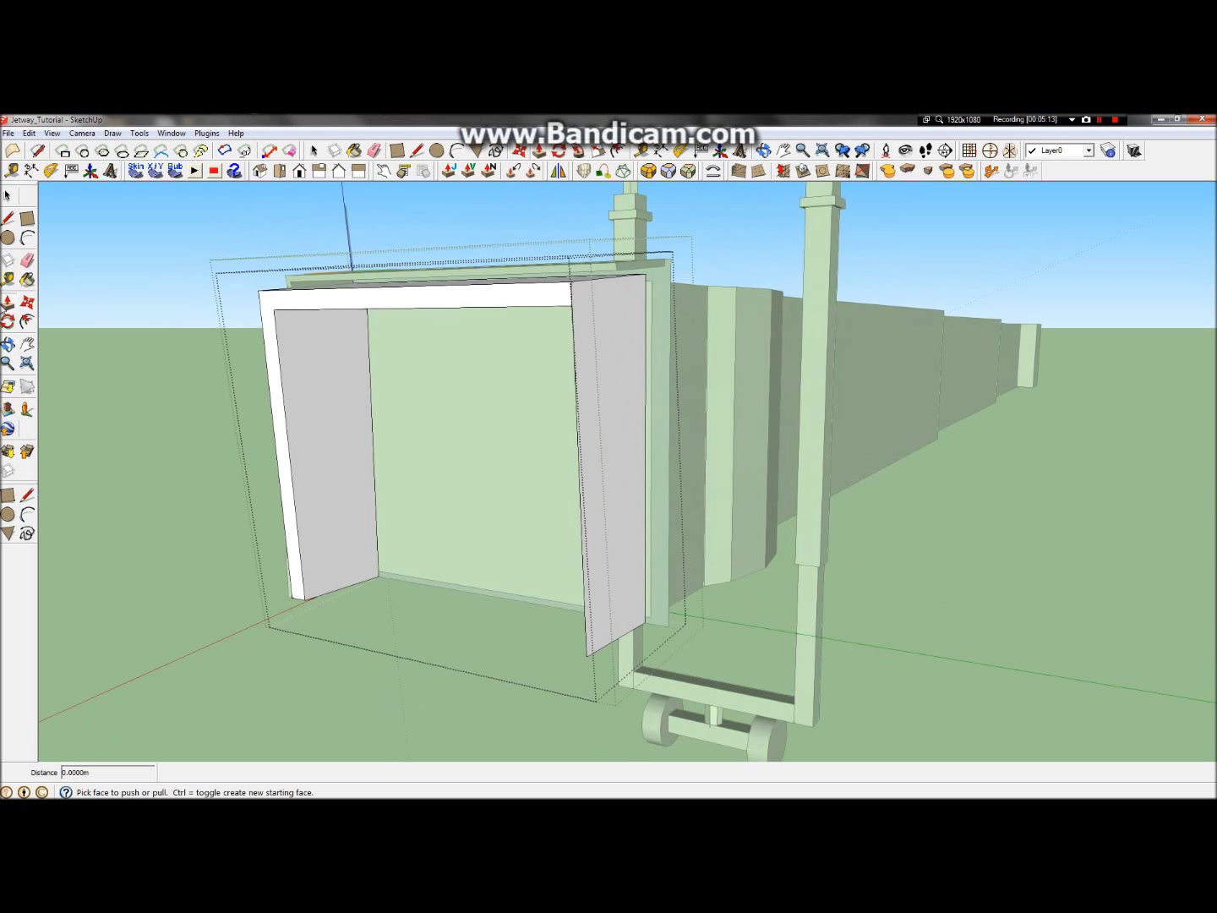
{"action": "left_click", "coordinate": [625, 319]}
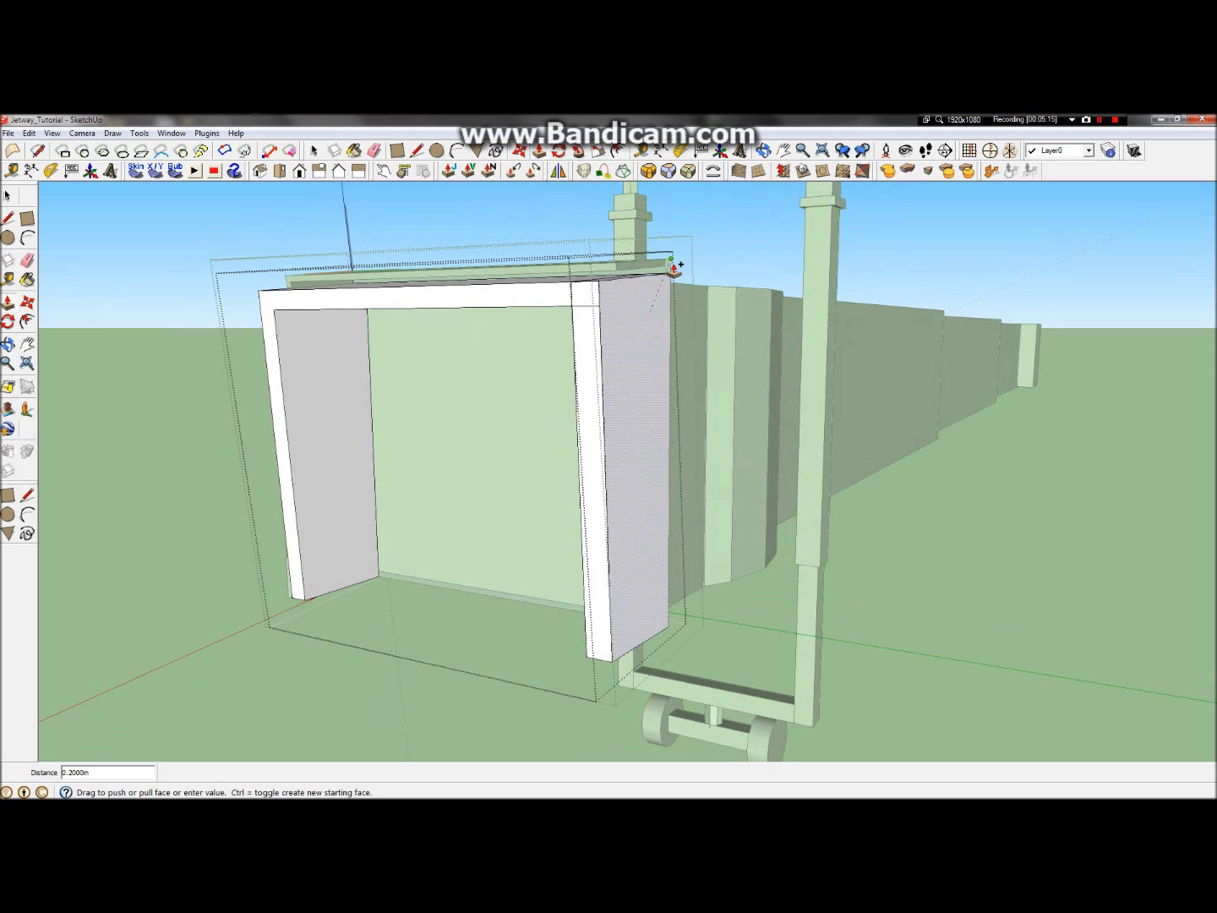
{"action": "left_click", "coordinate": [672, 264]}
Step: Delete the front seam between the top bar and second upright, and the short overlapping edge stubs at the opening's inner corner
{"action": "key", "text": "space"}
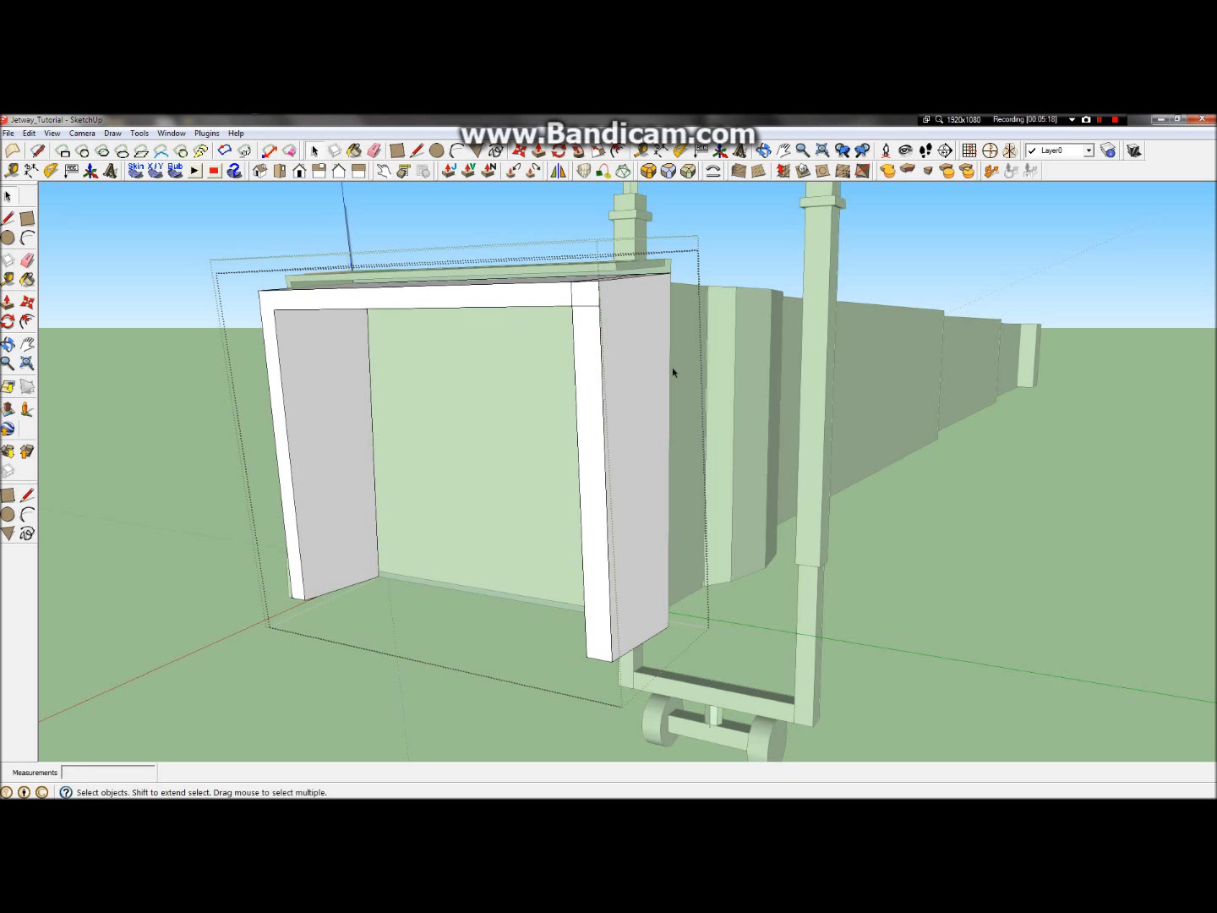
{"action": "scroll", "coordinate": [591, 308], "scroll_direction": "up", "scroll_amount": 5}
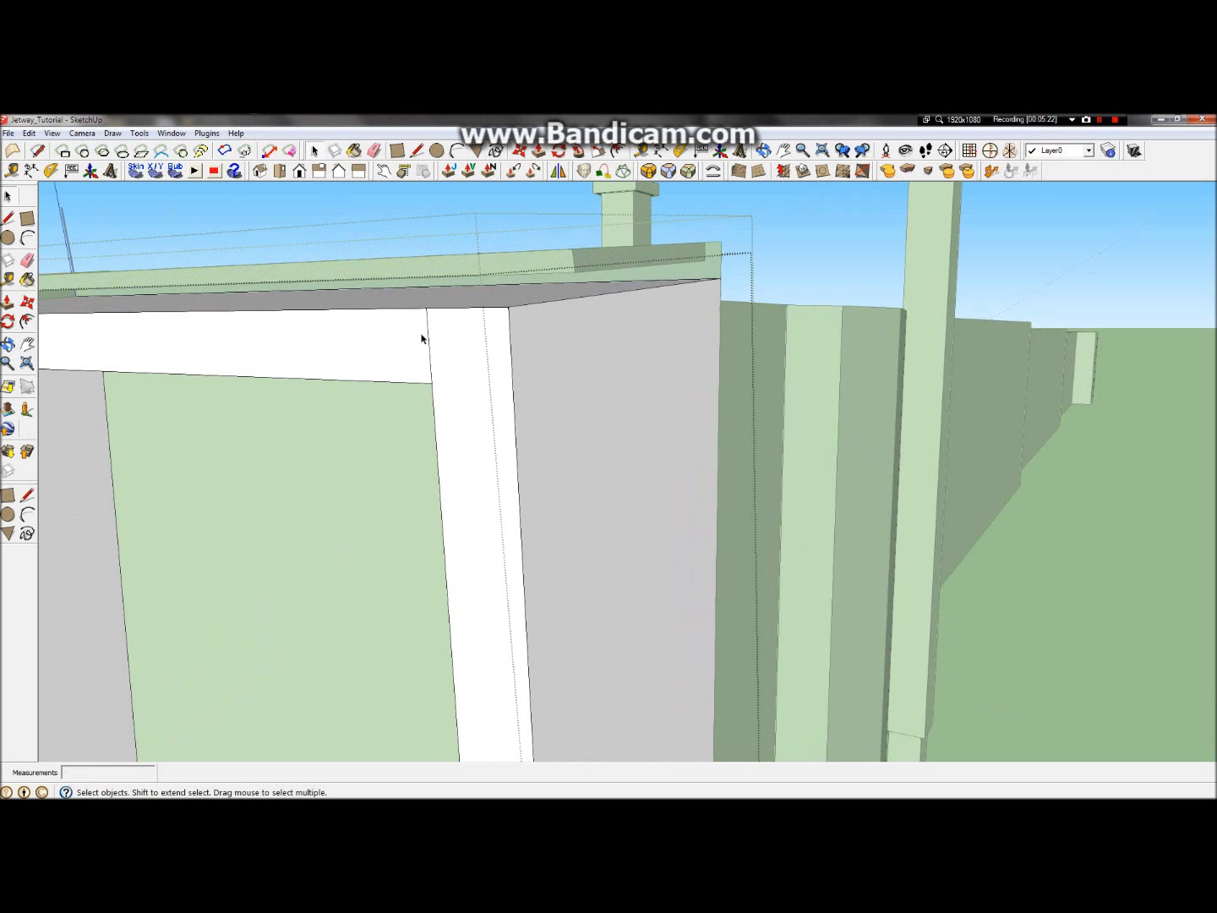
{"action": "left_click", "coordinate": [428, 338]}
{"action": "key", "text": "Delete"}
{"action": "middle_click_drag", "start_coordinate": [777, 353], "coordinate": [799, 539]}
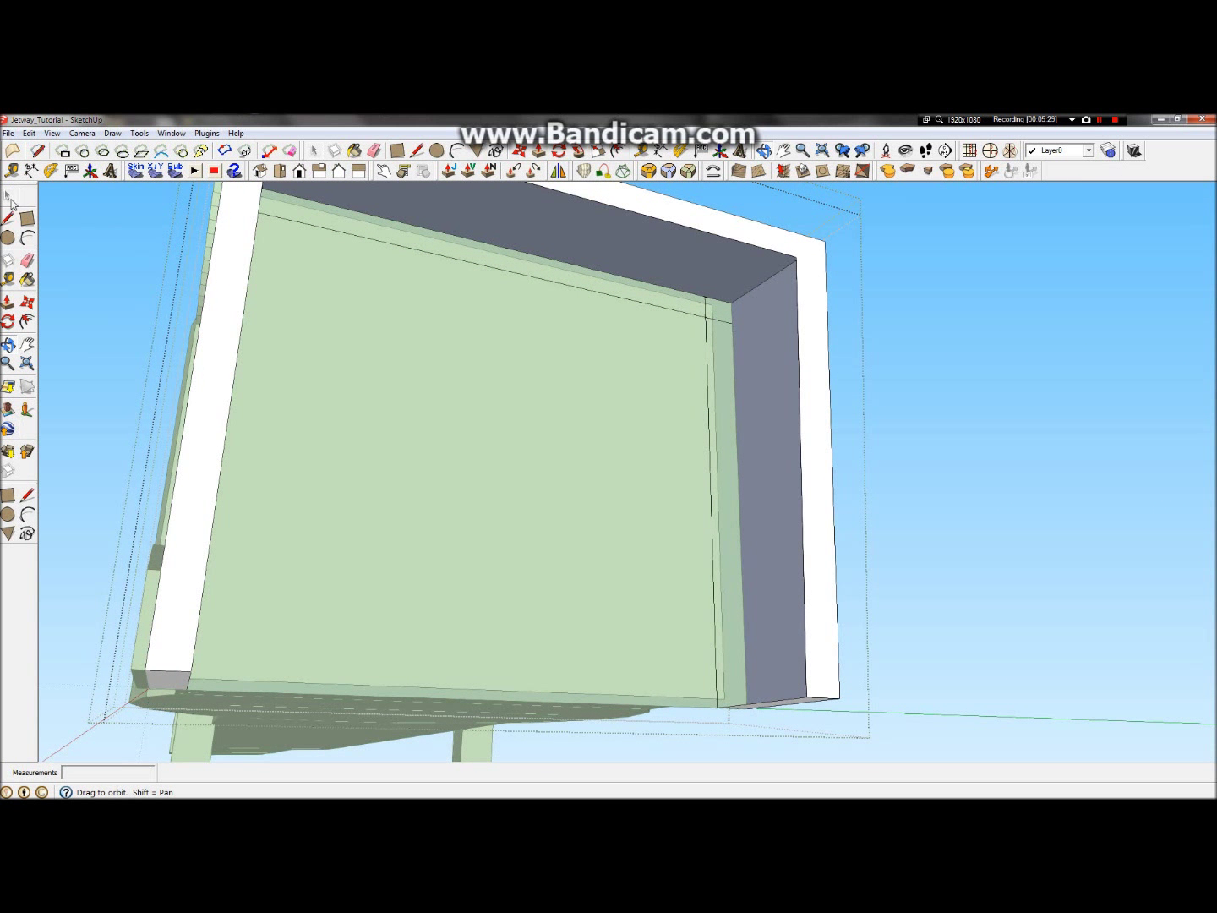
{"action": "left_click", "coordinate": [10, 198]}
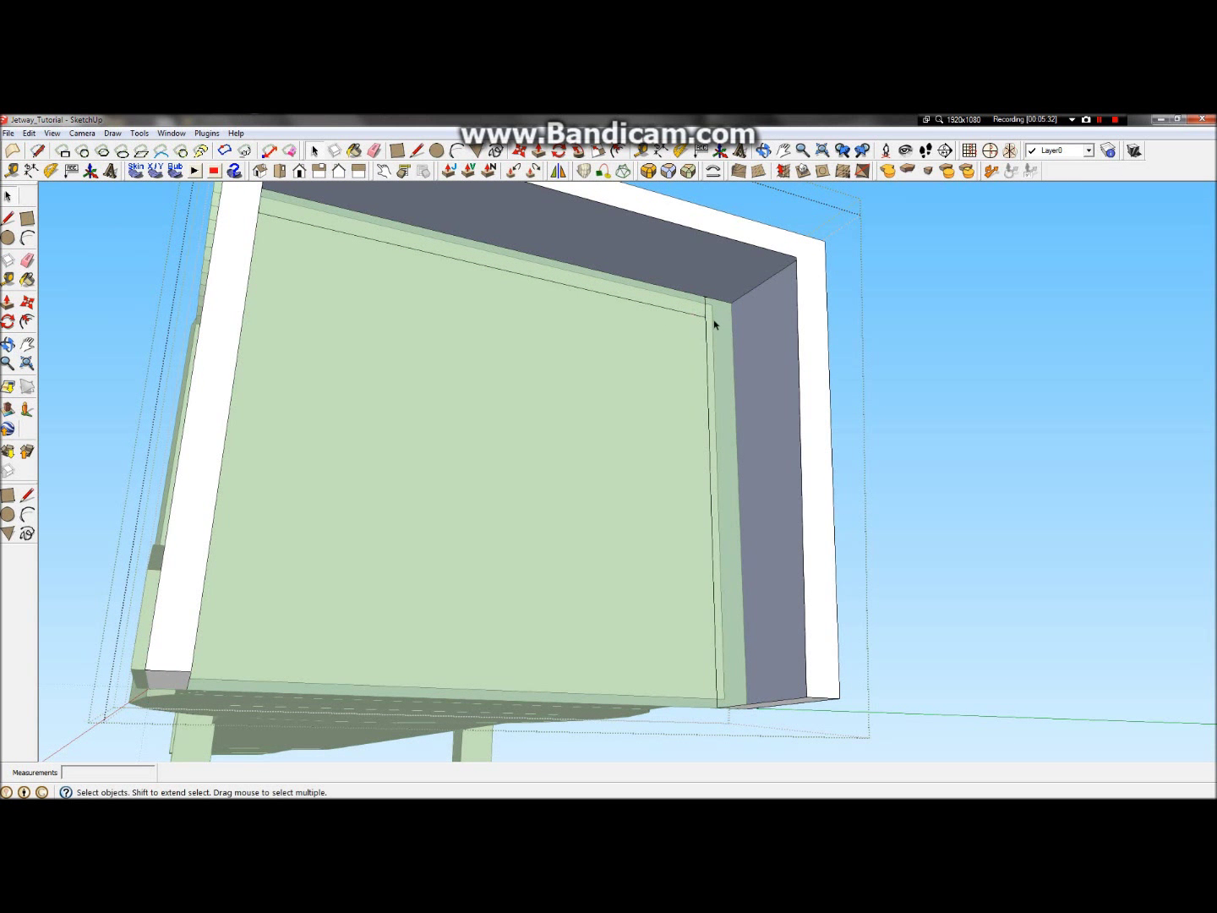
{"action": "left_click", "coordinate": [8, 361]}
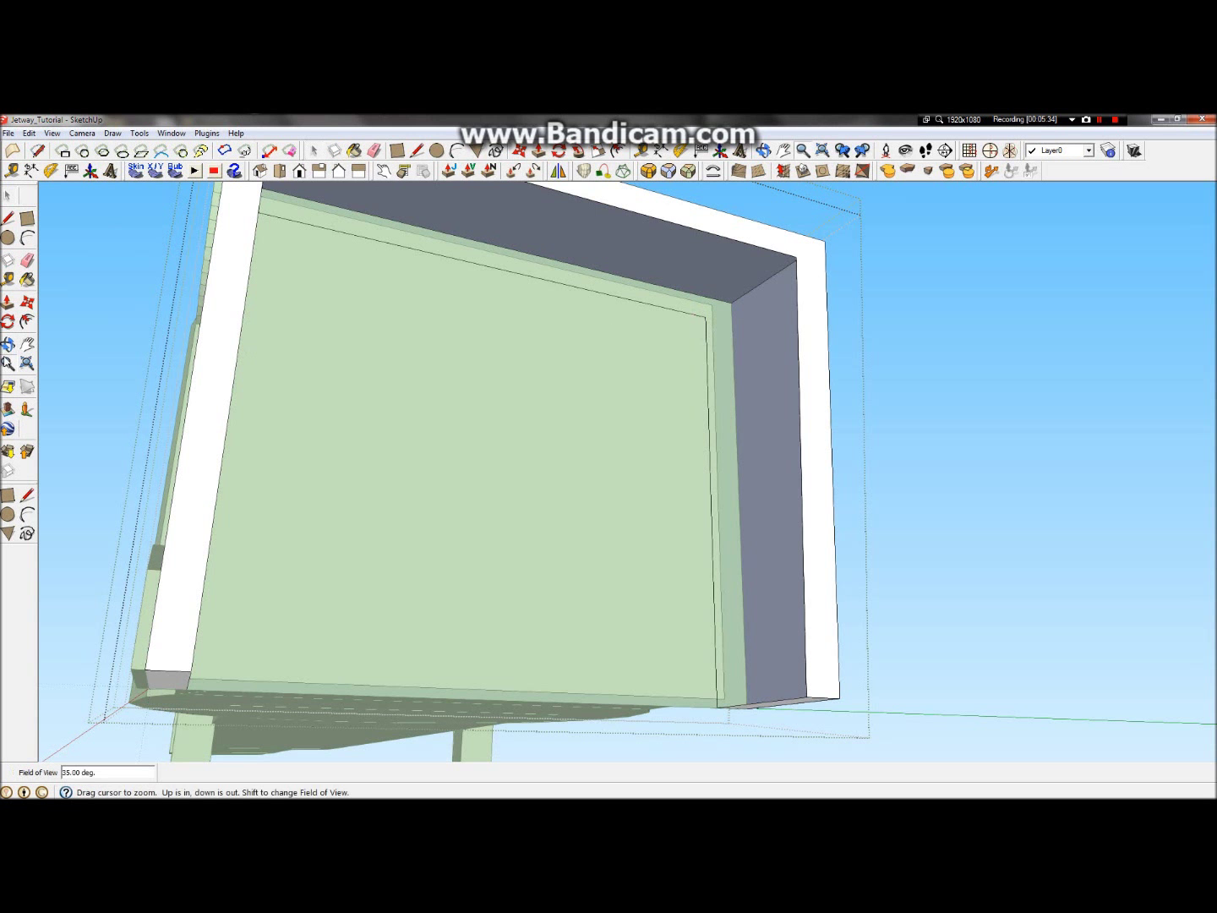
Step: Draw an edge about 0.99 m long, front to back, along the inner corner where the top bar meets the second upright
{"action": "left_click", "coordinate": [8, 344]}
{"action": "left_click_drag", "start_coordinate": [468, 407], "coordinate": [634, 372]}
{"action": "left_click", "coordinate": [8, 220]}
{"action": "left_click", "coordinate": [833, 274]}
{"action": "left_click", "coordinate": [718, 325]}
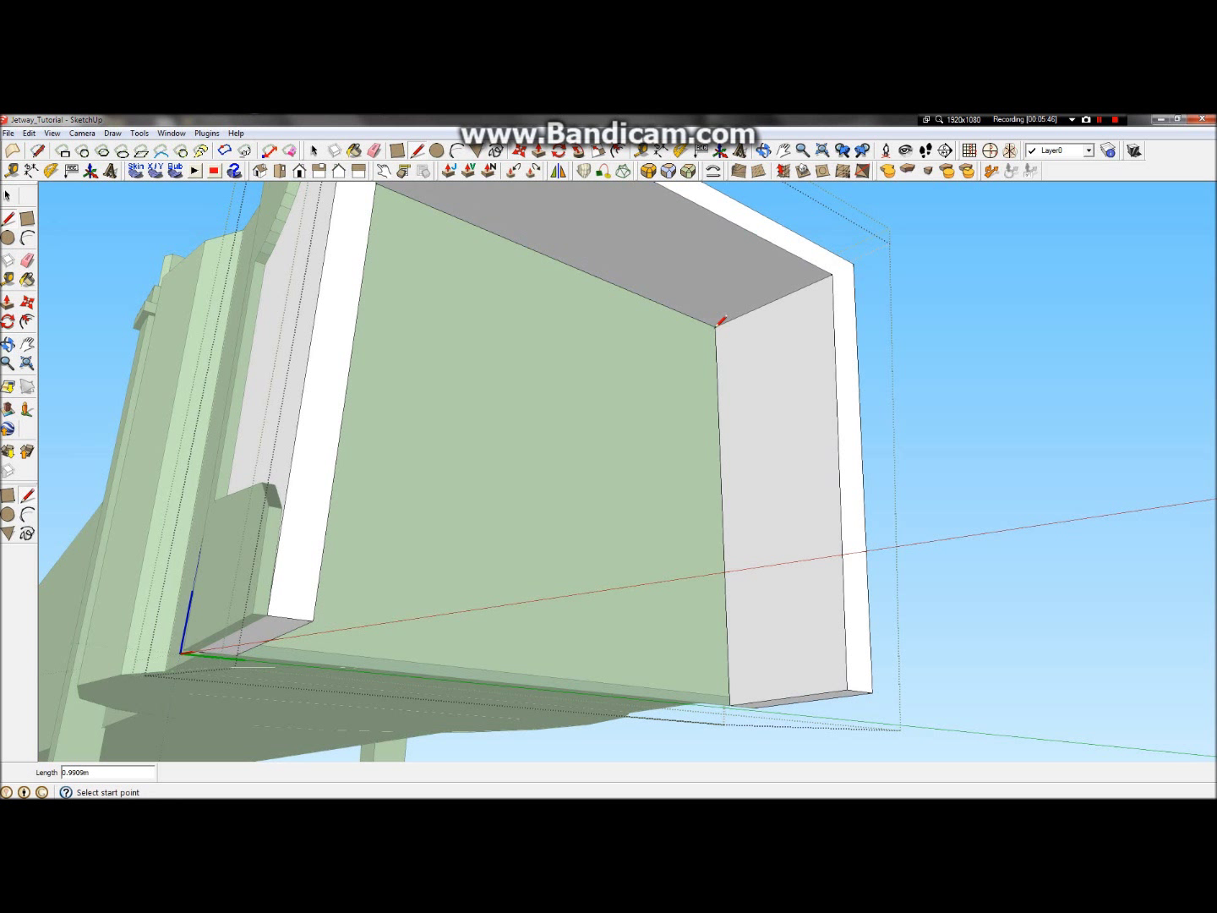
Step: Push/pull the outer side face of the seal frame's second upright 0.05 m inward
{"action": "scroll", "coordinate": [719, 322], "scroll_direction": "down", "scroll_amount": 5}
{"action": "left_click", "coordinate": [8, 344]}
{"action": "left_click_drag", "start_coordinate": [513, 369], "coordinate": [793, 476]}
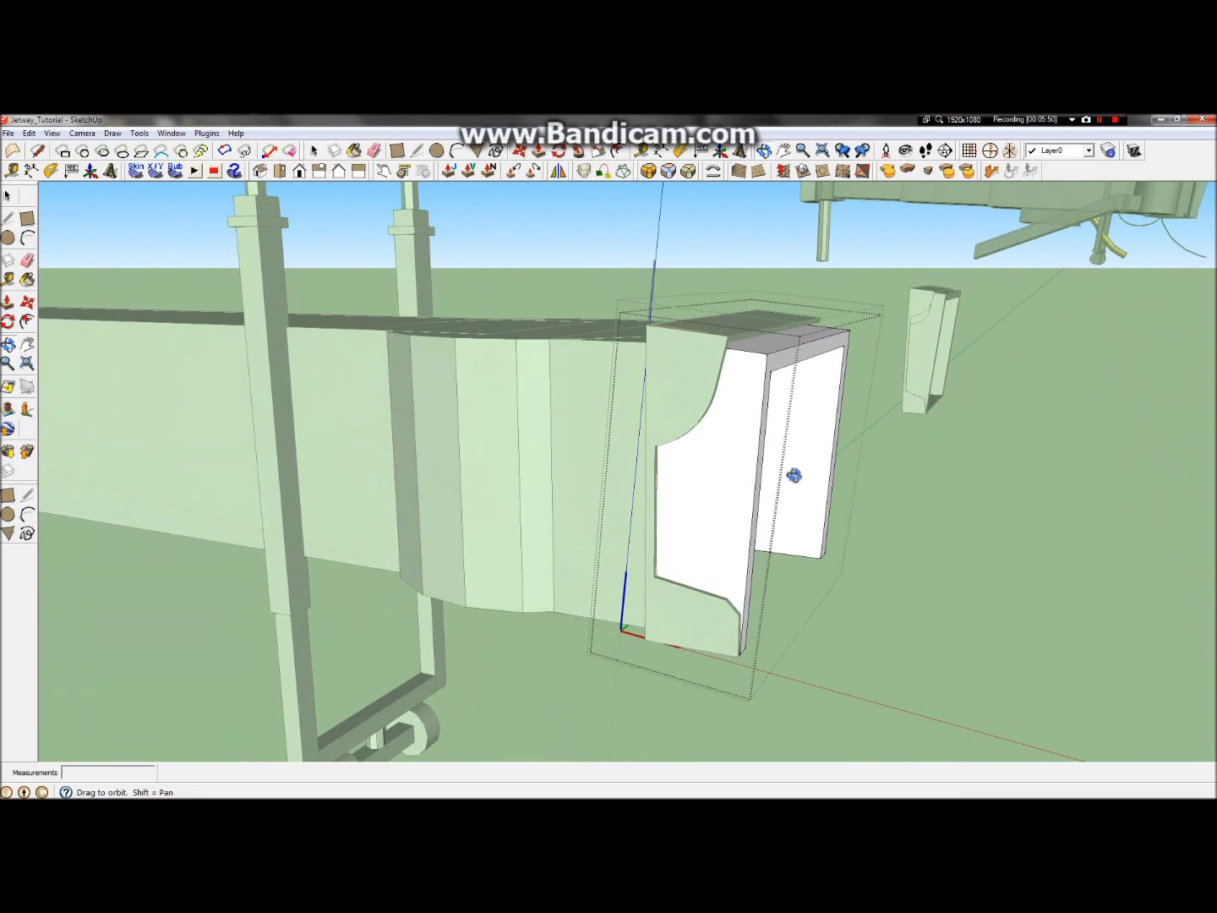
{"action": "left_click_drag", "start_coordinate": [785, 392], "coordinate": [803, 516]}
{"action": "scroll", "coordinate": [851, 400], "scroll_direction": "down", "scroll_amount": 5}
{"action": "scroll", "coordinate": [685, 533], "scroll_direction": "up", "scroll_amount": 6}
{"action": "left_click", "coordinate": [8, 301]}
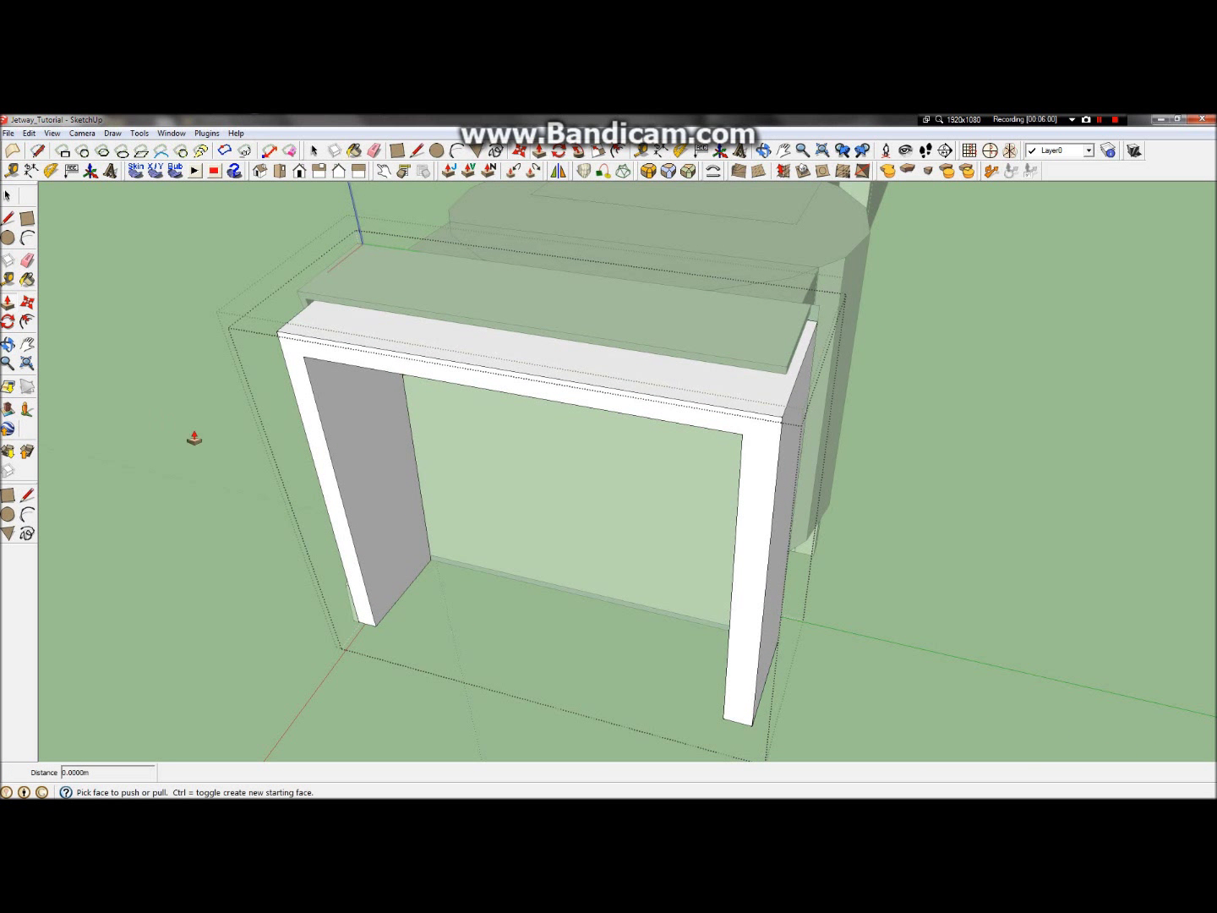
{"action": "left_click", "coordinate": [792, 448]}
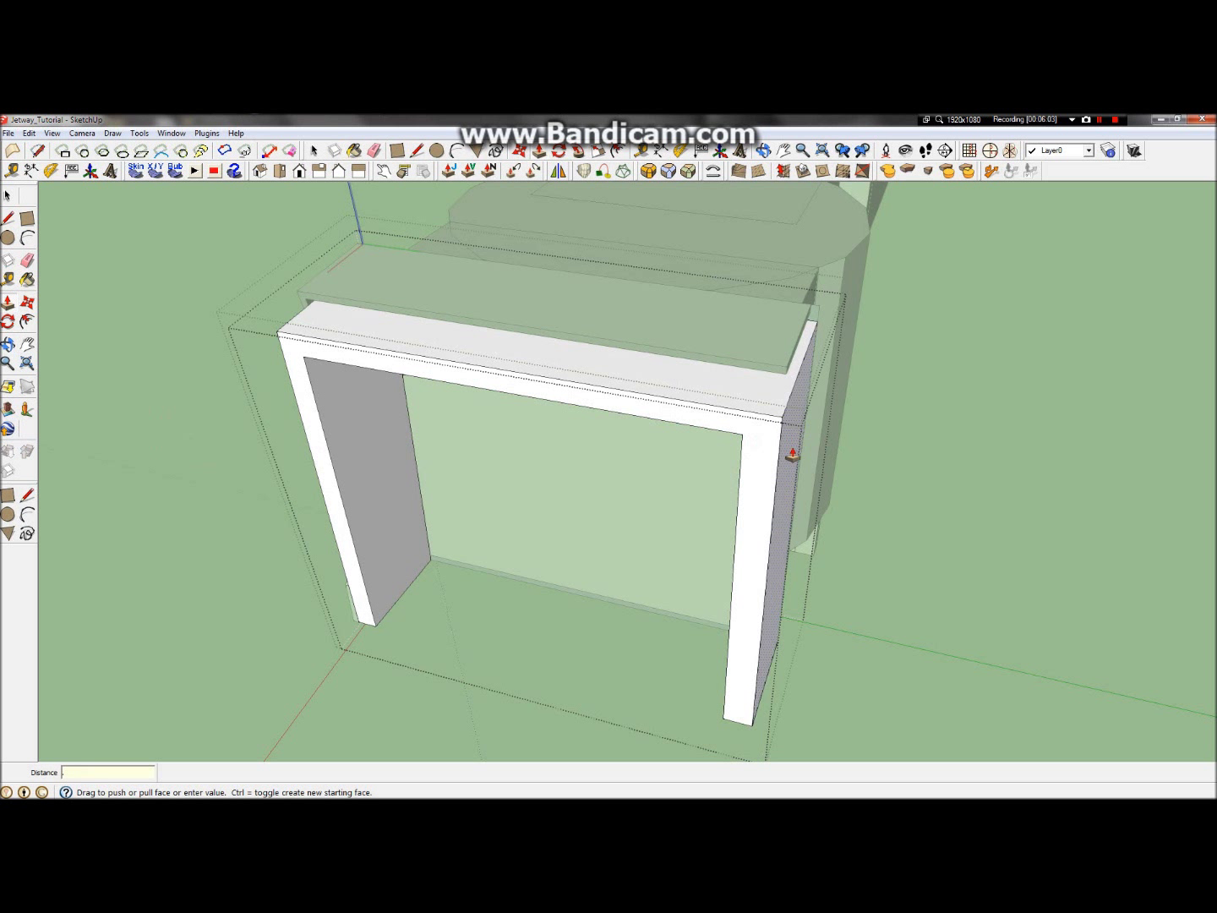
{"action": "type", "text": ".05"}
{"action": "key", "text": "Return"}
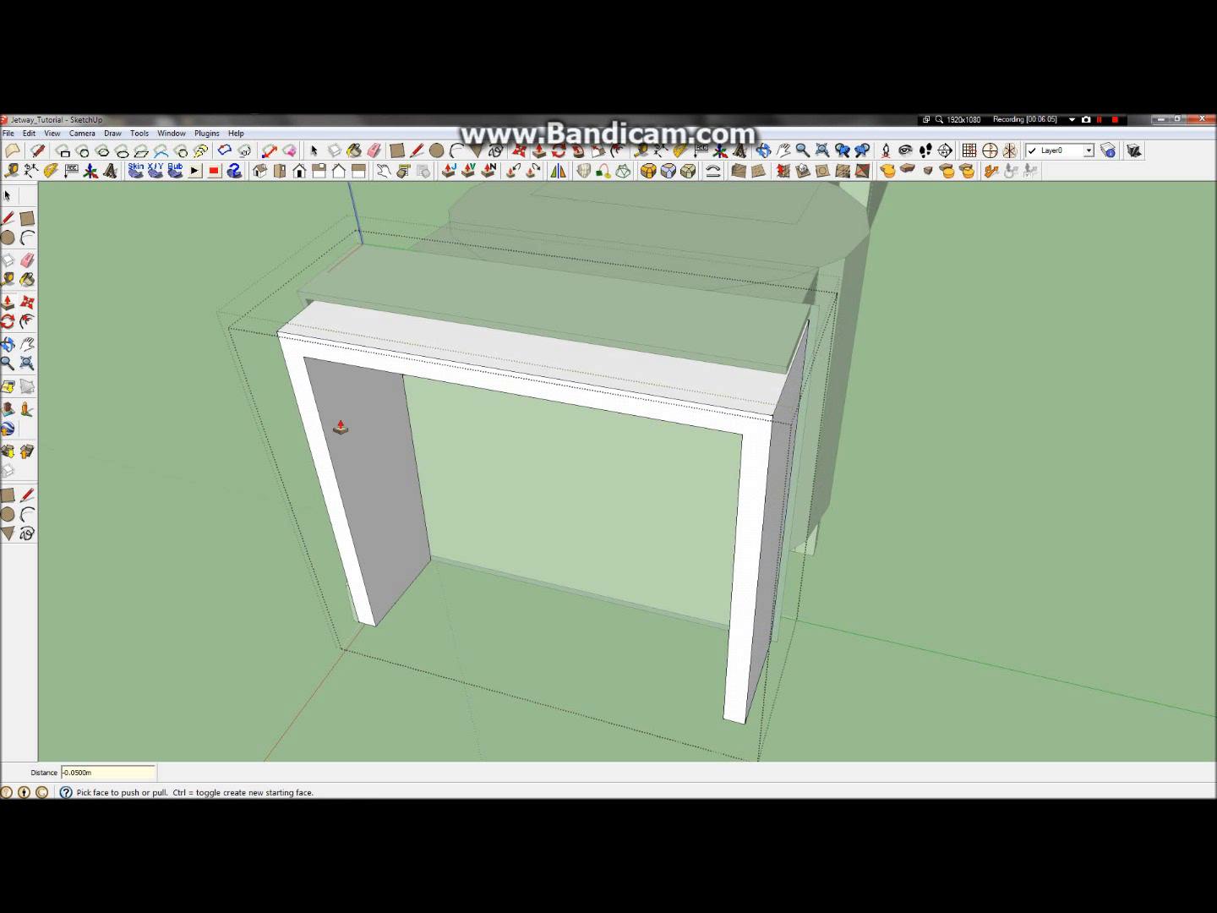
Step: Push/pull the inner side face of the same upright to adjust its thickness
{"action": "left_click", "coordinate": [8, 344]}
{"action": "left_click_drag", "start_coordinate": [584, 427], "coordinate": [1014, 245]}
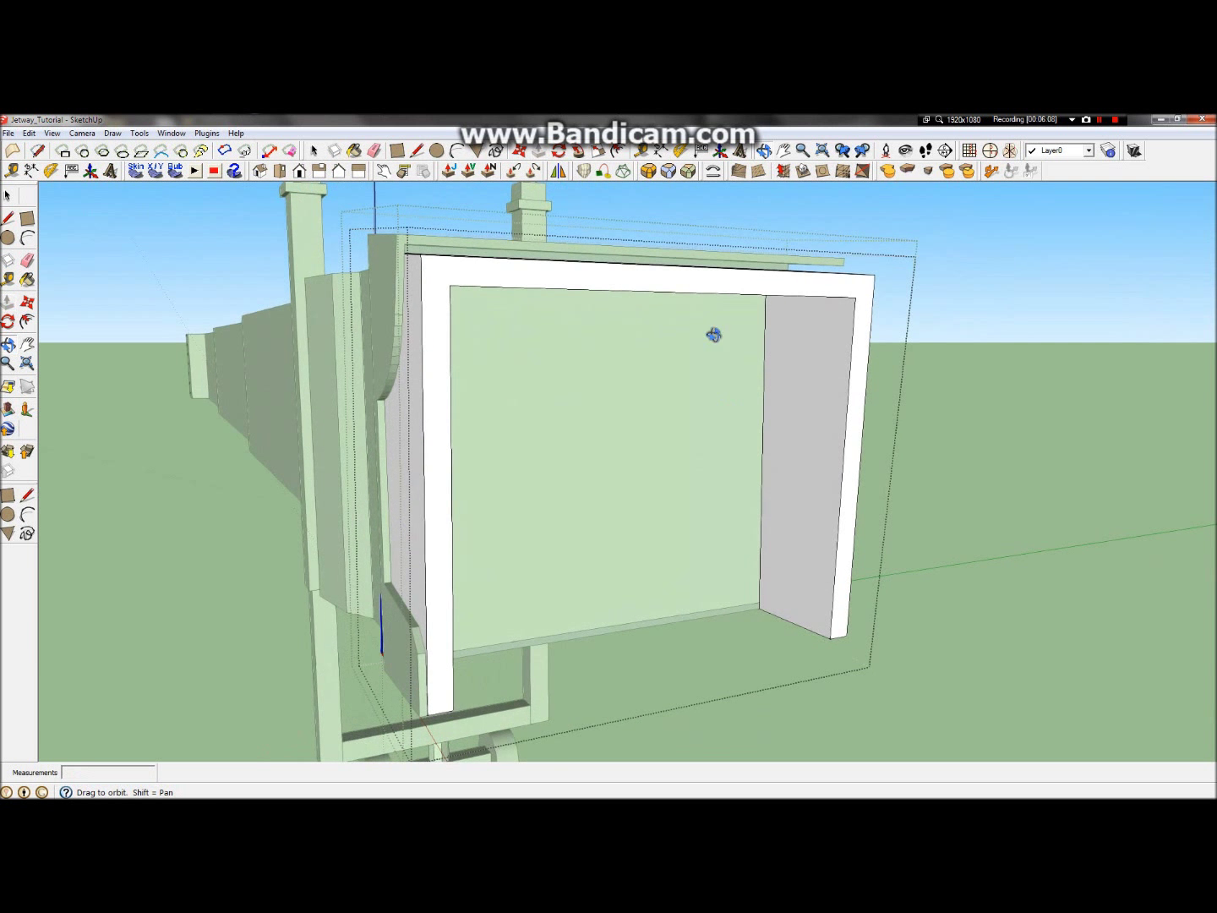
{"action": "left_click_drag", "start_coordinate": [714, 334], "coordinate": [704, 267]}
{"action": "left_click", "coordinate": [9, 300]}
{"action": "left_click", "coordinate": [768, 307]}
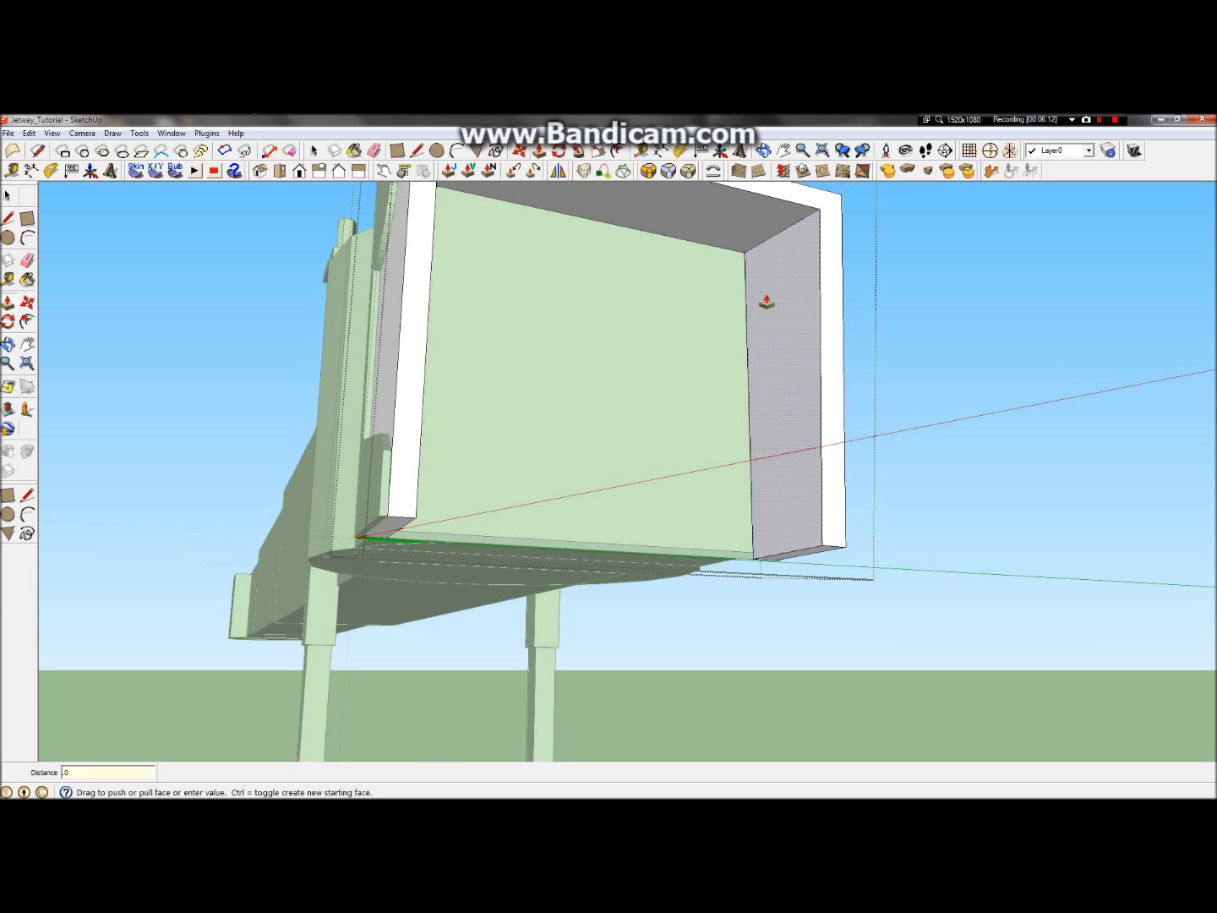
{"action": "key", "text": "Return"}
{"action": "left_click", "coordinate": [8, 344]}
{"action": "left_click_drag", "start_coordinate": [625, 473], "coordinate": [689, 511]}
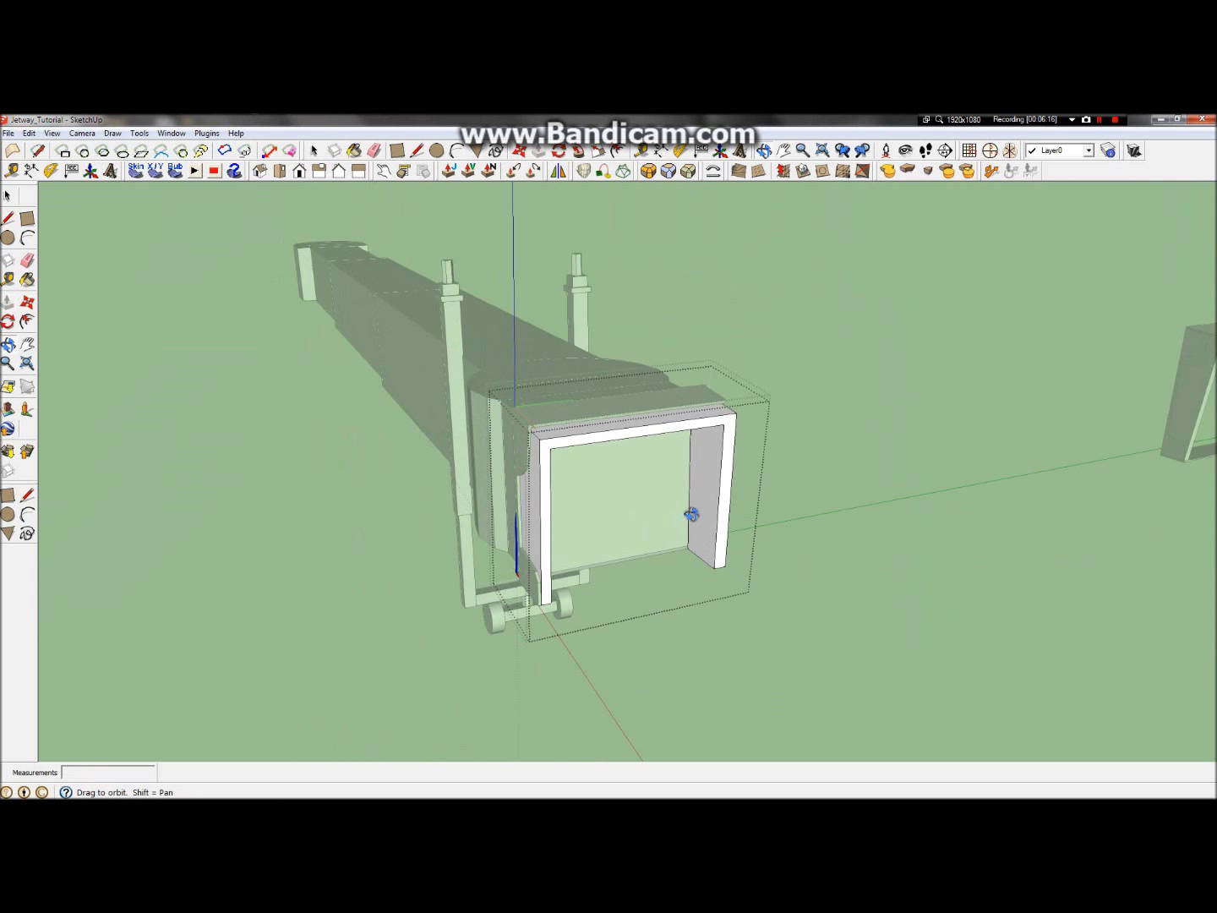
Step: Close the seal component and select all connected geometry of the curved side plate and top plate
{"action": "left_click", "coordinate": [7, 195]}
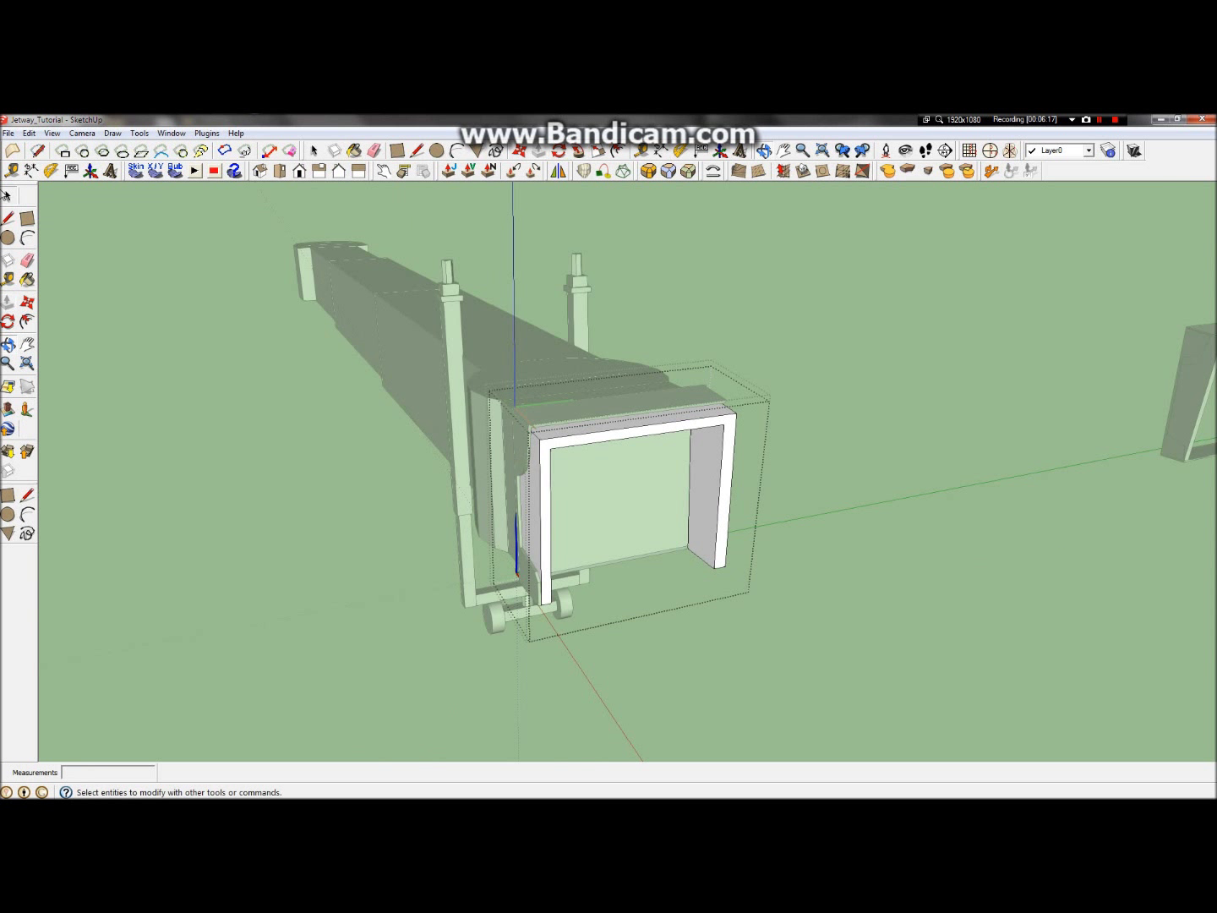
{"action": "left_click", "coordinate": [370, 460]}
{"action": "left_click", "coordinate": [522, 575]}
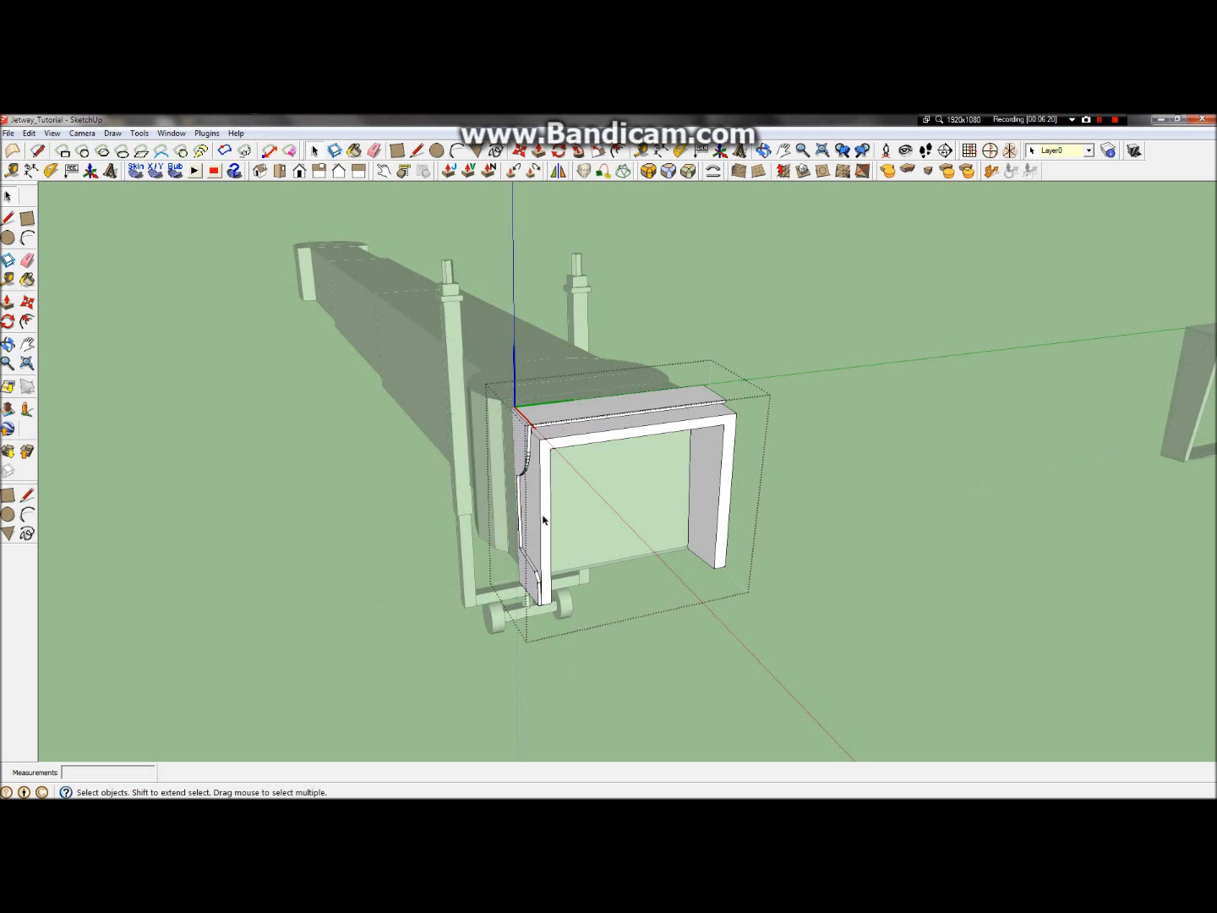
{"action": "left_click", "coordinate": [643, 698]}
{"action": "left_click", "coordinate": [548, 575]}
{"action": "double_click", "coordinate": [534, 576]}
{"action": "triple_click", "coordinate": [537, 578]}
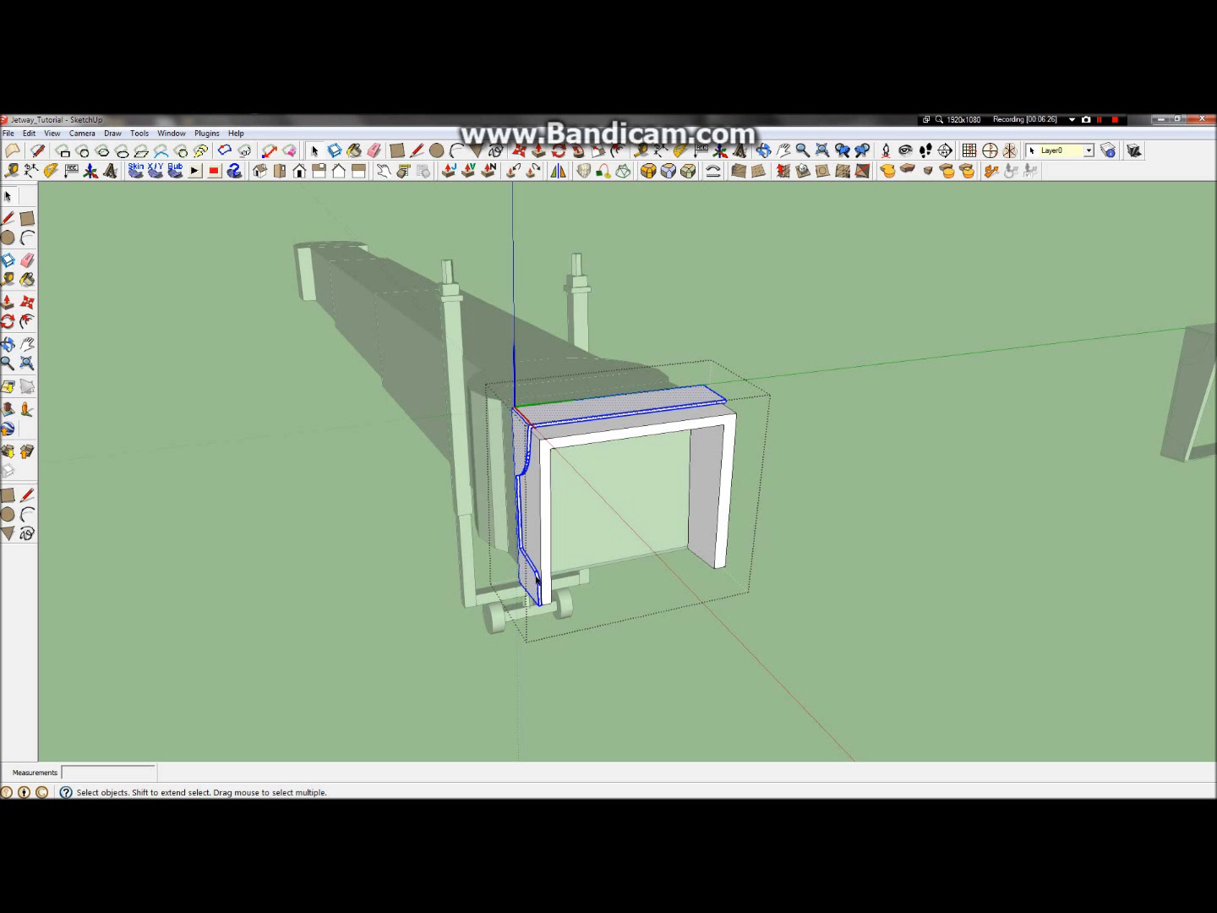
Step: Draw an edge up the front face from the plates' inner corner and continue it across the top face to the back edge
{"action": "scroll", "coordinate": [536, 578], "scroll_direction": "up", "scroll_amount": 3}
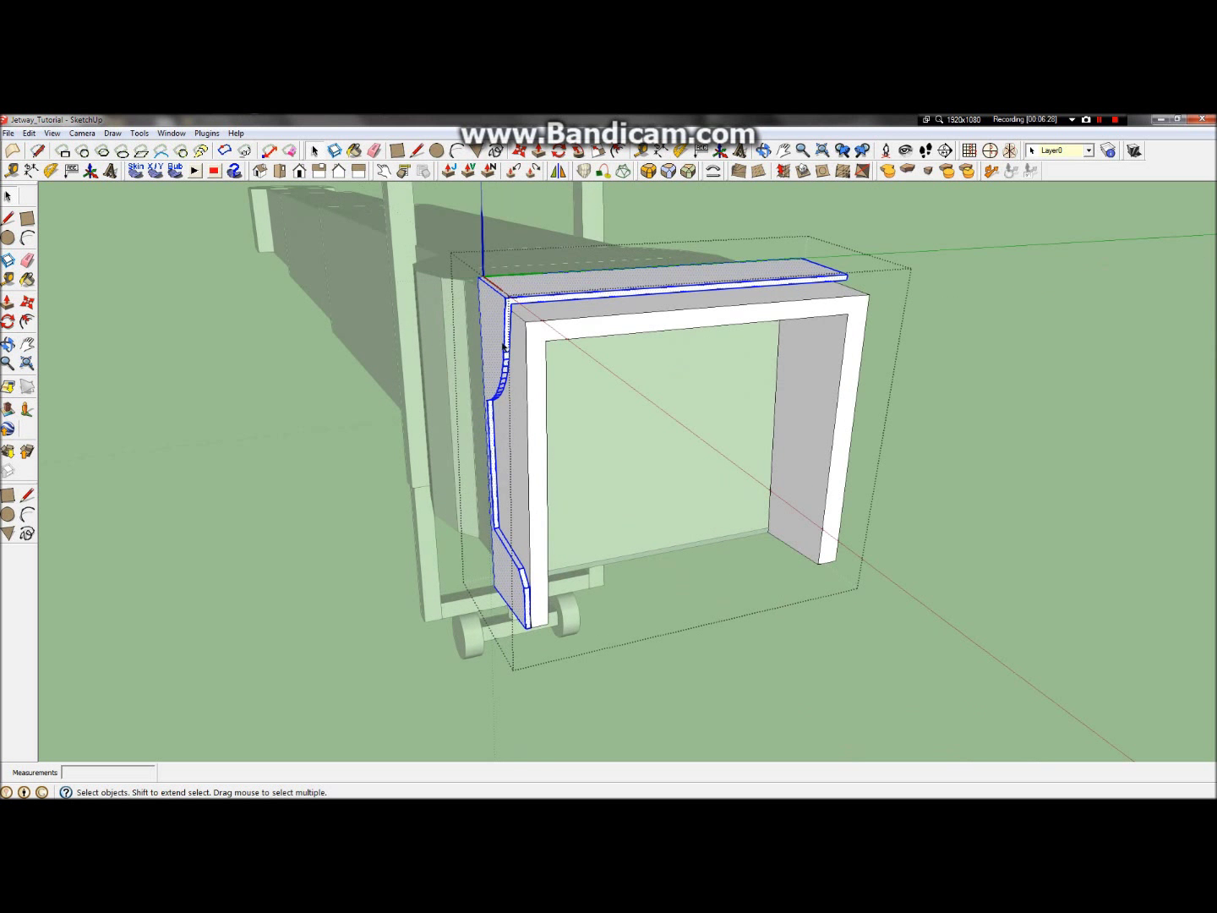
{"action": "scroll", "coordinate": [528, 314], "scroll_direction": "up", "scroll_amount": 4}
{"action": "scroll", "coordinate": [533, 170], "scroll_direction": "up", "scroll_amount": 3}
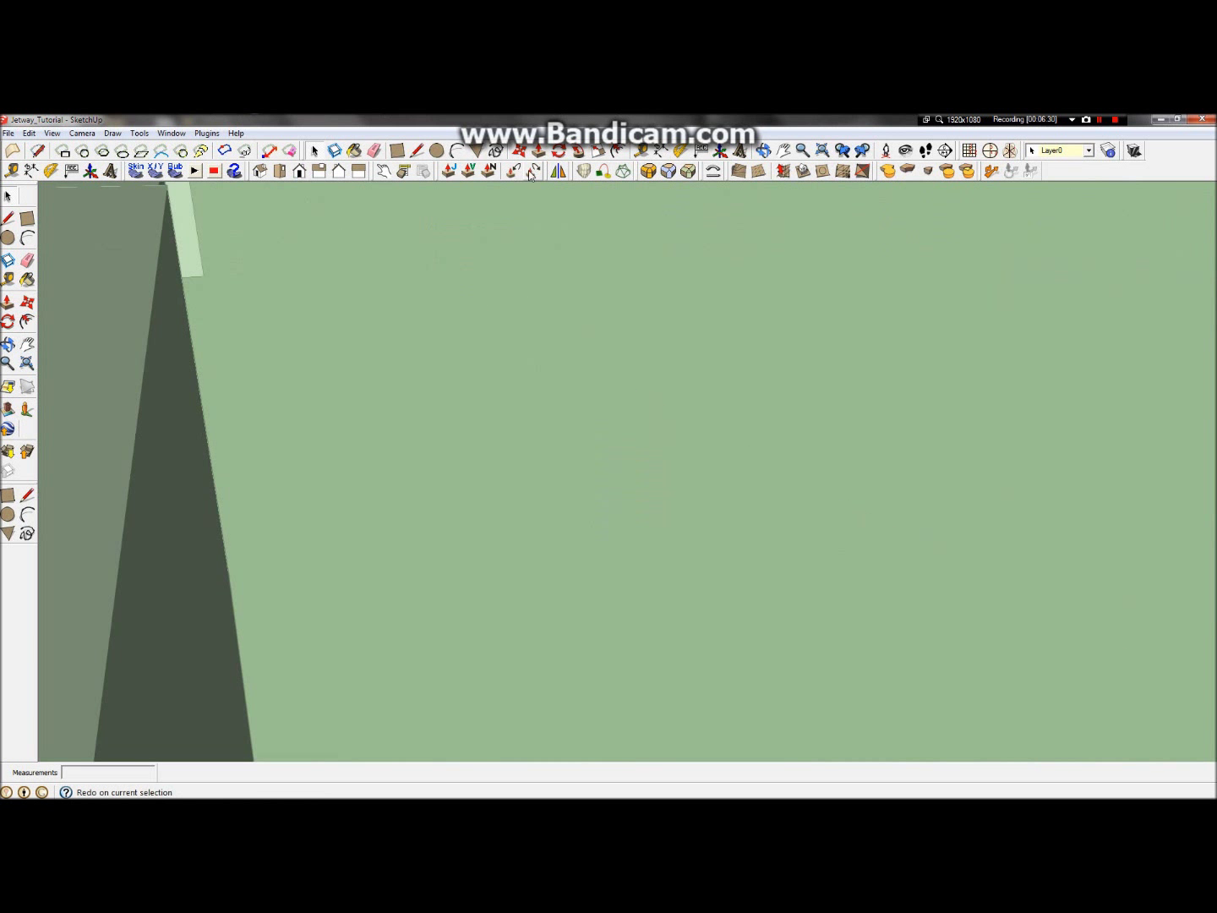
{"action": "scroll", "coordinate": [508, 291], "scroll_direction": "down", "scroll_amount": 8}
{"action": "scroll", "coordinate": [507, 308], "scroll_direction": "up", "scroll_amount": 3}
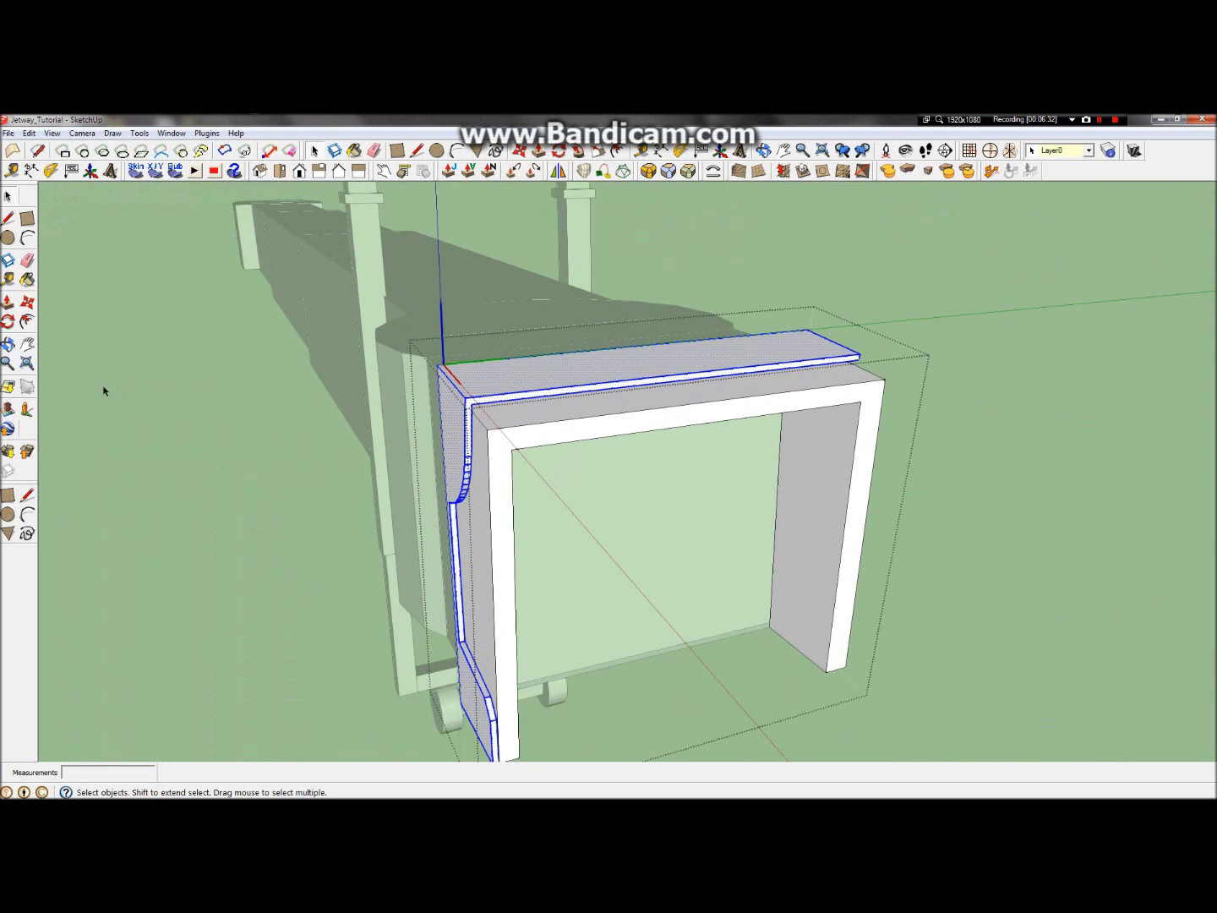
{"action": "left_click", "coordinate": [8, 345]}
{"action": "left_click_drag", "start_coordinate": [536, 345], "coordinate": [447, 441]}
{"action": "scroll", "coordinate": [380, 427], "scroll_direction": "up", "scroll_amount": 5}
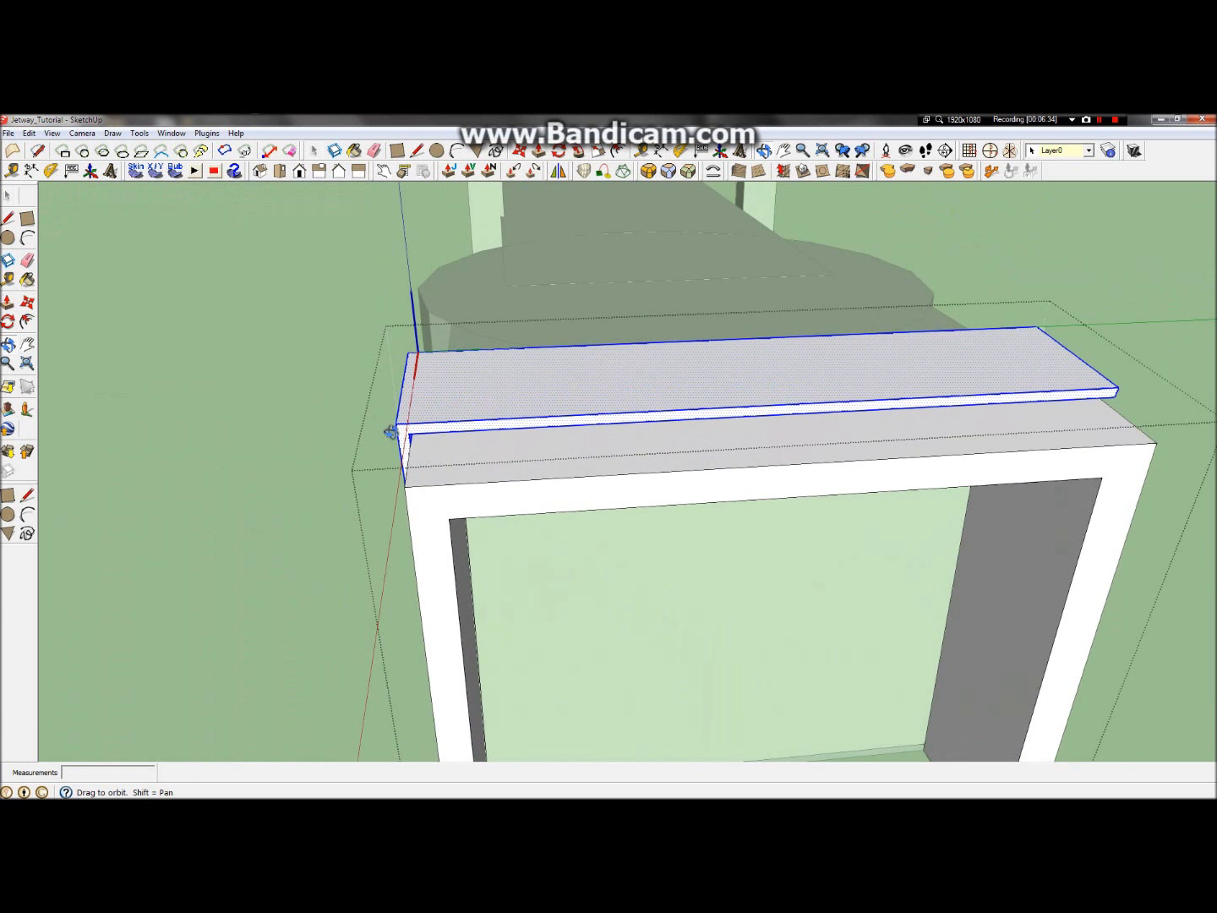
{"action": "left_click", "coordinate": [8, 218]}
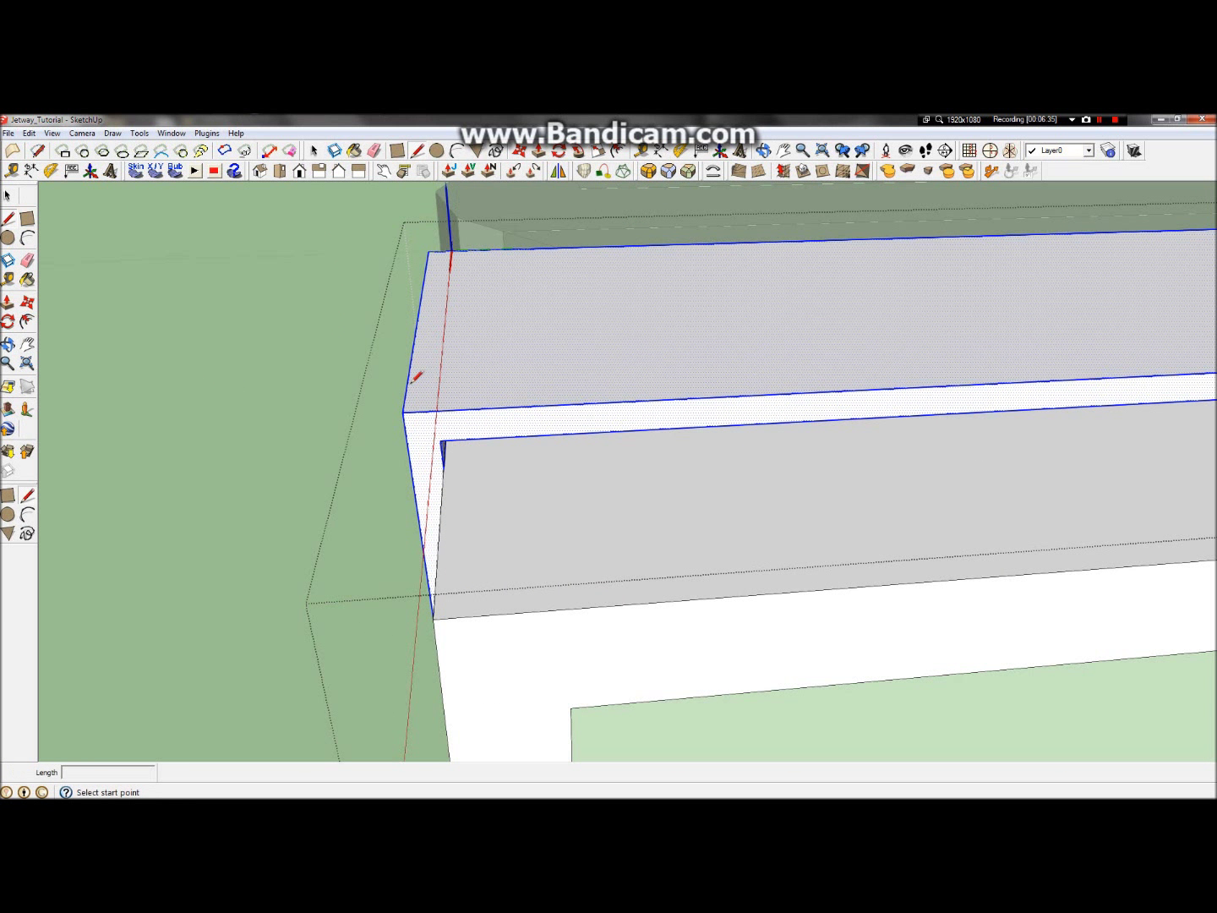
{"action": "left_click", "coordinate": [440, 441]}
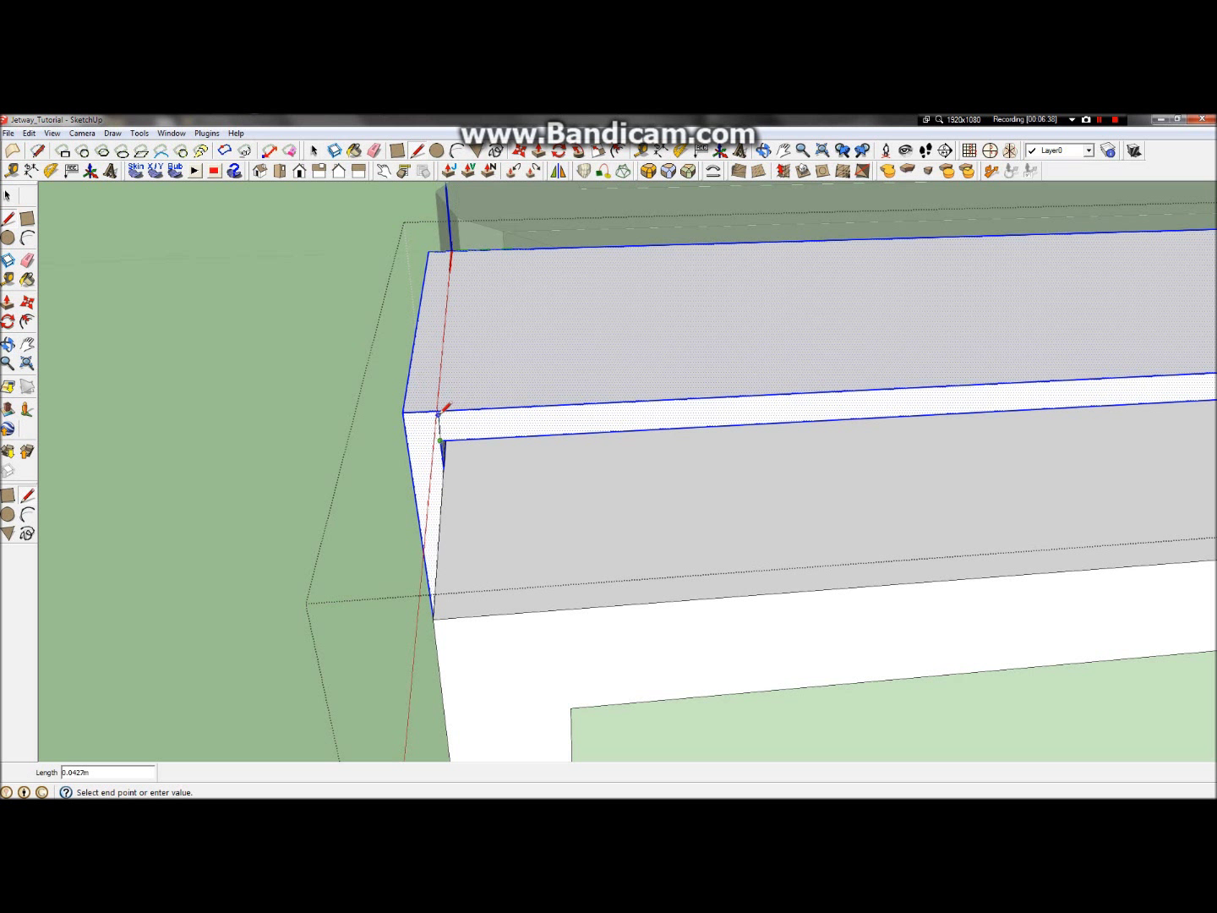
{"action": "left_click", "coordinate": [436, 411]}
{"action": "left_click", "coordinate": [436, 411]}
{"action": "left_click", "coordinate": [451, 251]}
Step: Draw an edge down the back face at the plate corner and an edge about 0.69 m long along the underside to the front inner corner
{"action": "key", "text": "o"}
{"action": "left_click_drag", "start_coordinate": [402, 342], "coordinate": [584, 402]}
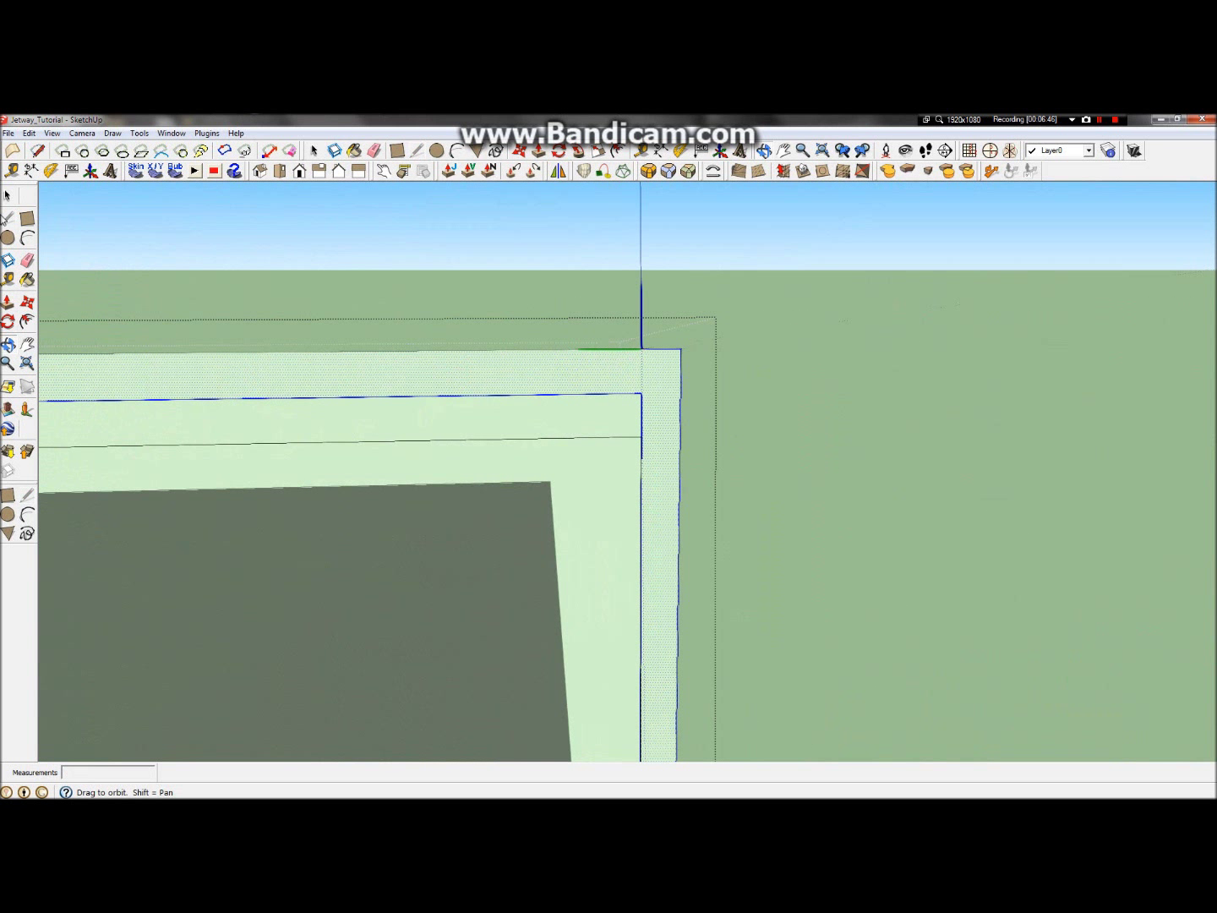
{"action": "left_click", "coordinate": [9, 219]}
{"action": "left_click", "coordinate": [643, 346]}
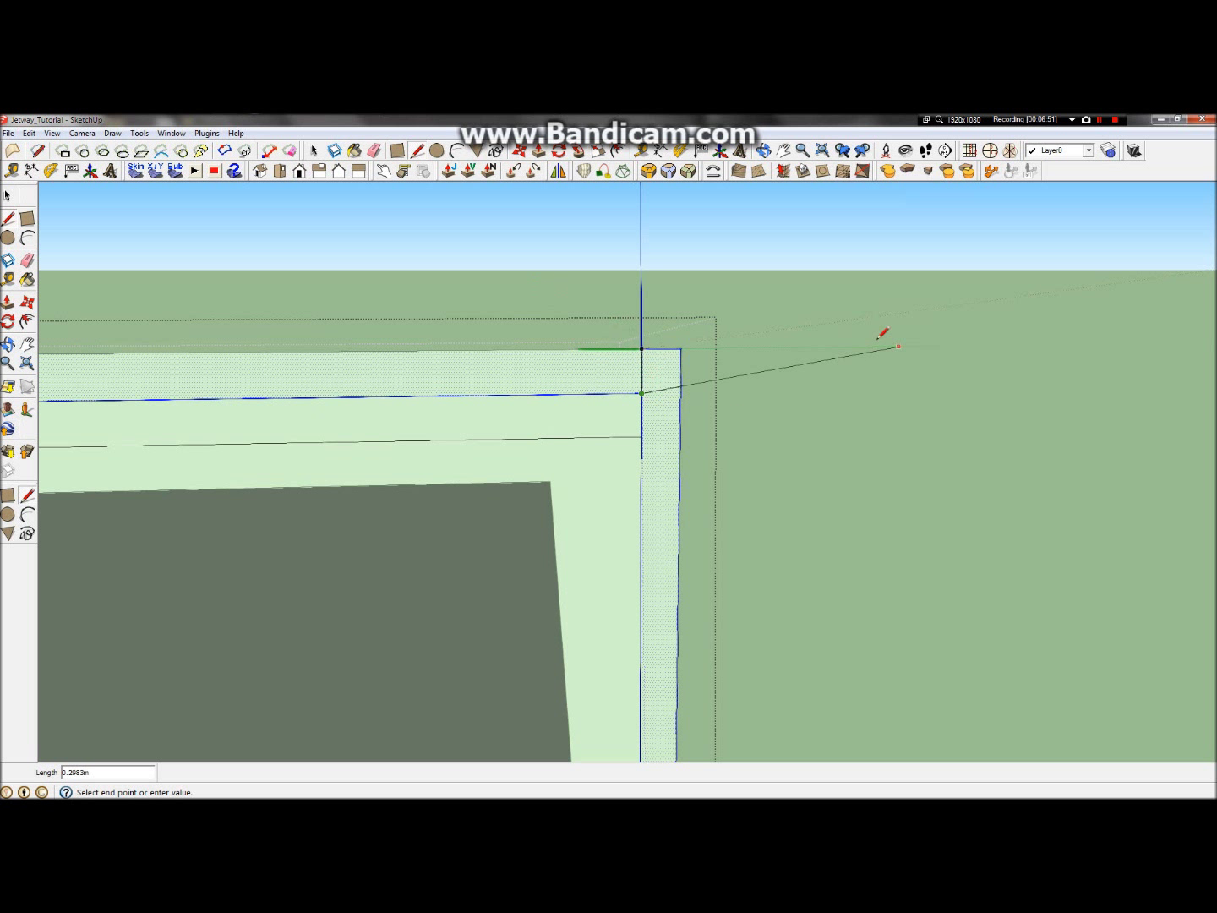
{"action": "left_click", "coordinate": [8, 344]}
{"action": "left_click_drag", "start_coordinate": [456, 407], "coordinate": [430, 411]}
{"action": "left_click", "coordinate": [7, 218]}
{"action": "left_click", "coordinate": [580, 384]}
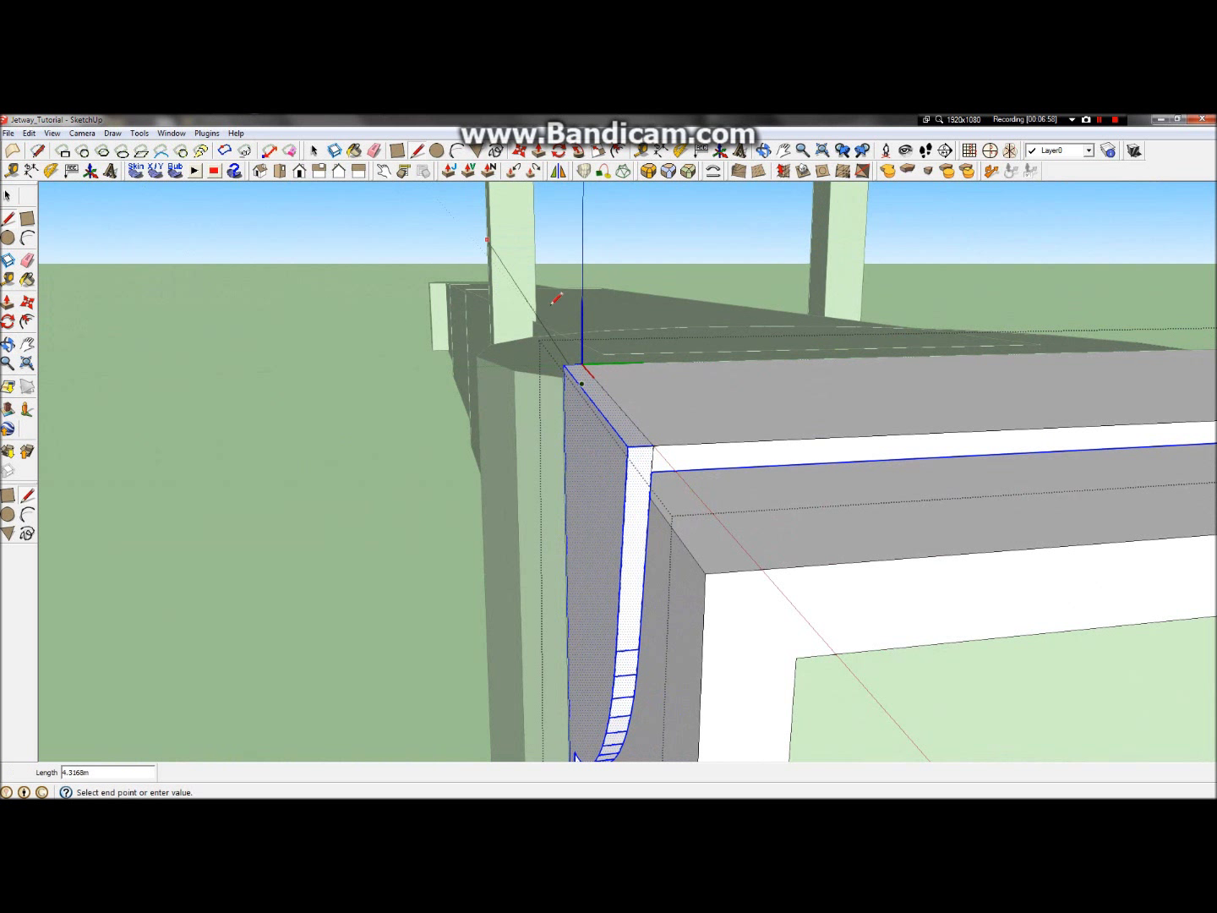
{"action": "left_click", "coordinate": [653, 472]}
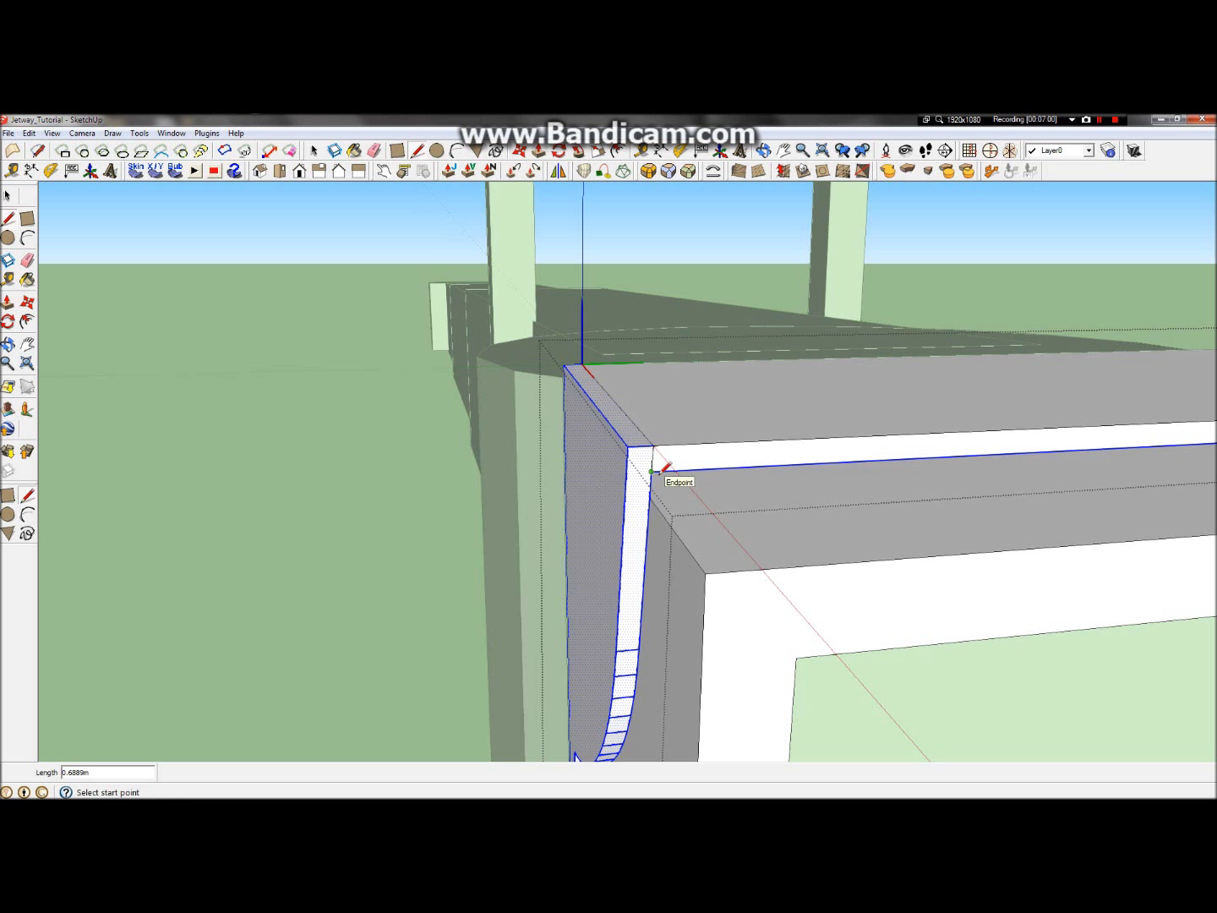
Step: Select only the top plate's faces and edges up to the new corner split and make them a component named Jet_Plate_02
{"action": "left_click", "coordinate": [8, 345]}
{"action": "left_click_drag", "start_coordinate": [541, 422], "coordinate": [338, 507]}
{"action": "left_click", "coordinate": [8, 195]}
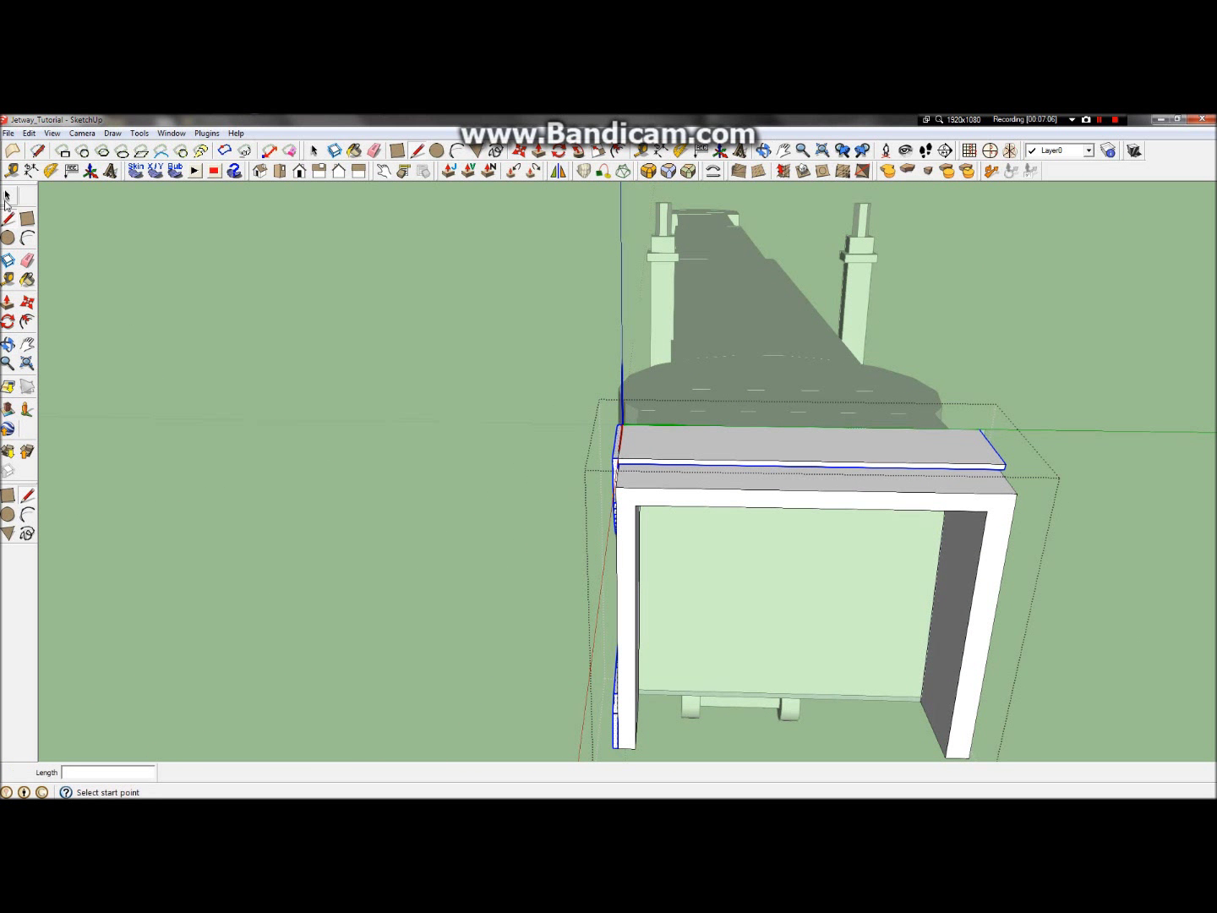
{"action": "left_click", "coordinate": [696, 464]}
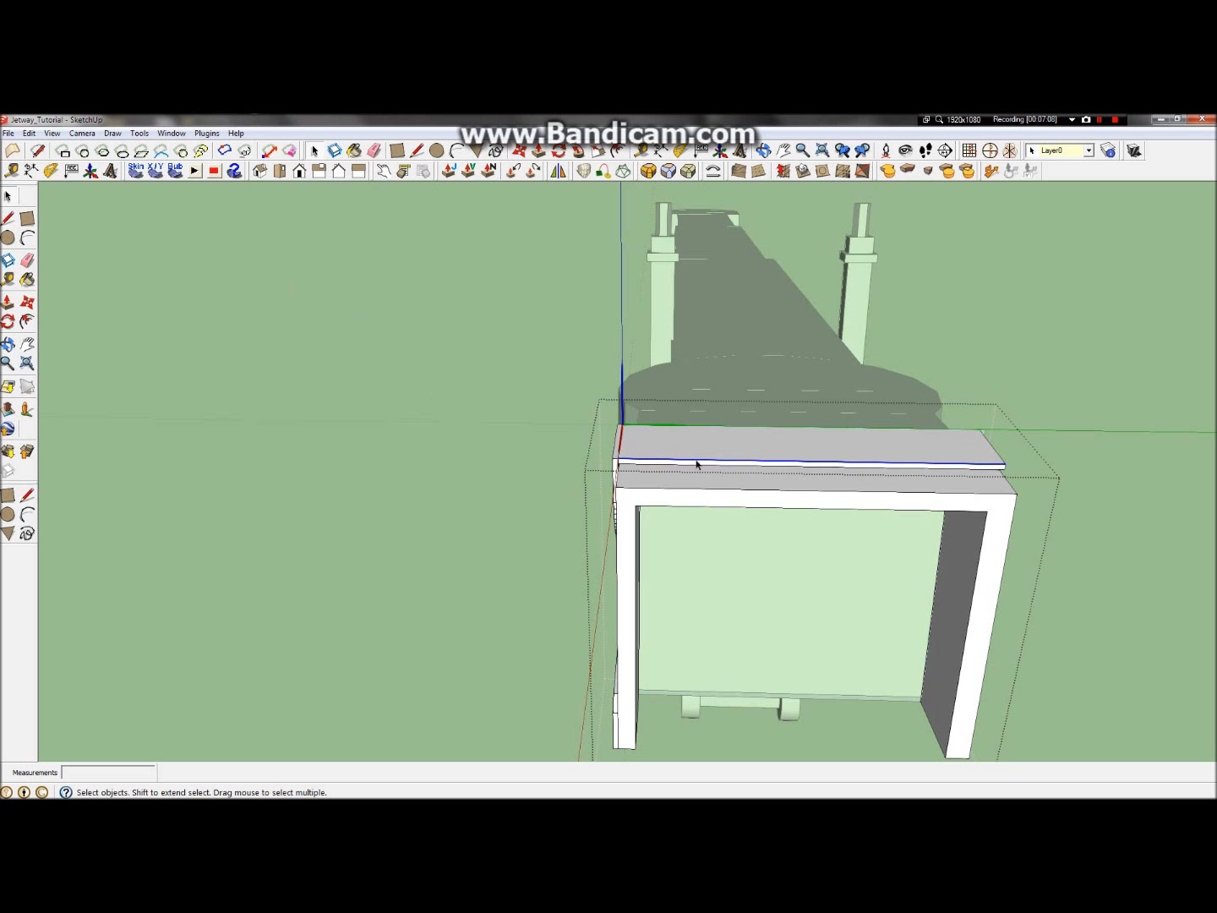
{"action": "triple_click", "coordinate": [916, 425]}
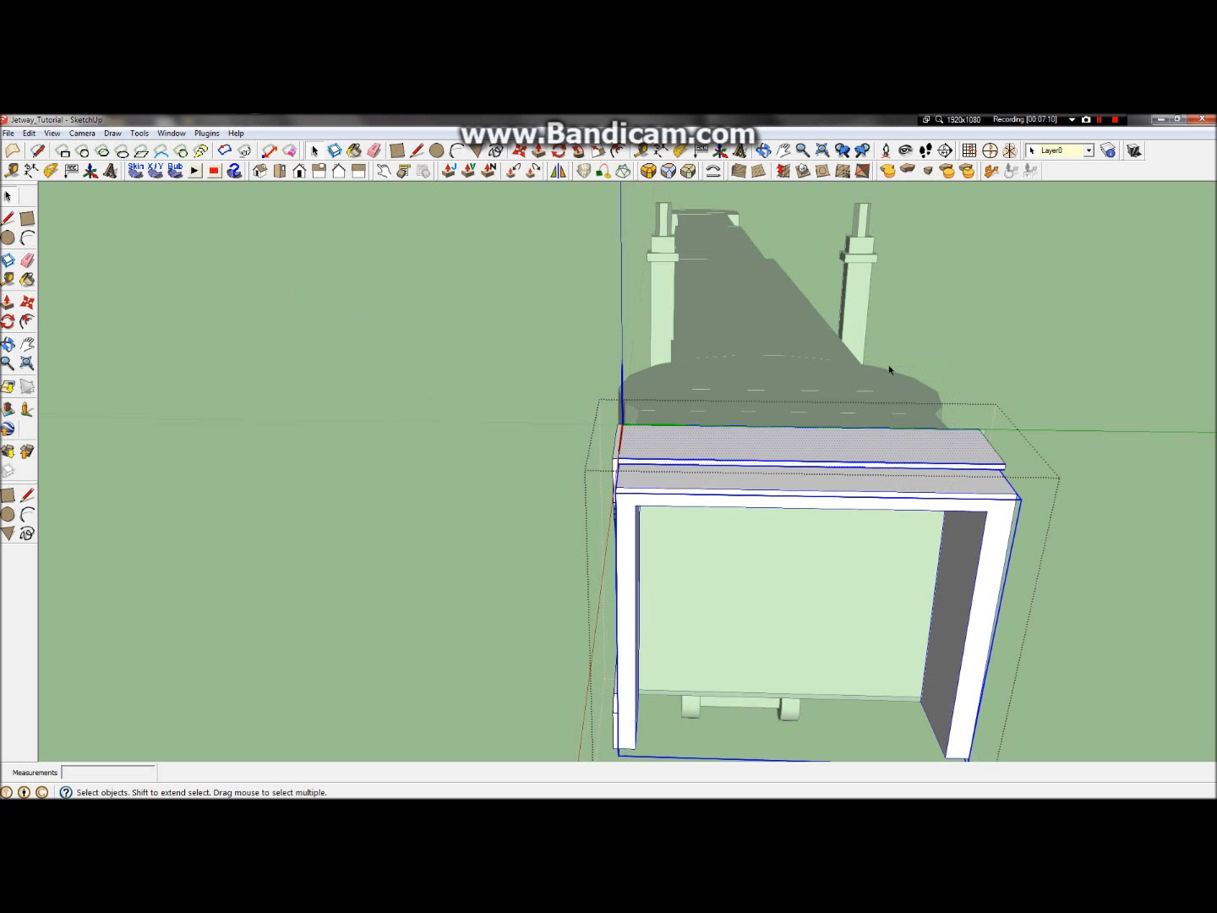
{"action": "left_click", "coordinate": [849, 503]}
{"action": "scroll", "coordinate": [677, 468], "scroll_direction": "up", "scroll_amount": 3}
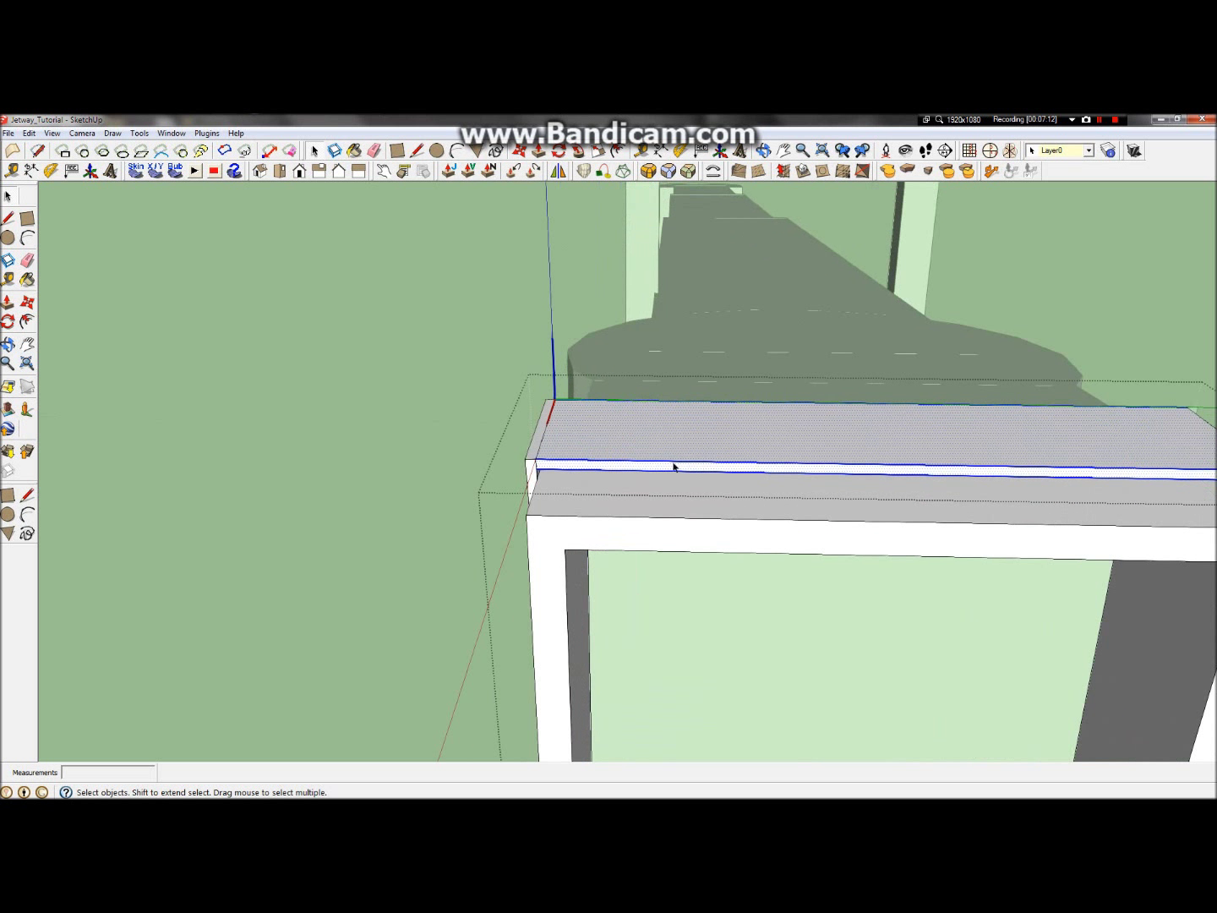
{"action": "scroll", "coordinate": [547, 460], "scroll_direction": "up", "scroll_amount": 2}
{"action": "scroll", "coordinate": [546, 459], "scroll_direction": "up", "scroll_amount": 3}
{"action": "left_click", "coordinate": [515, 421], "text": "shift"}
{"action": "left_click", "coordinate": [517, 421], "text": "shift"}
{"action": "left_click", "coordinate": [512, 420], "text": "shift"}
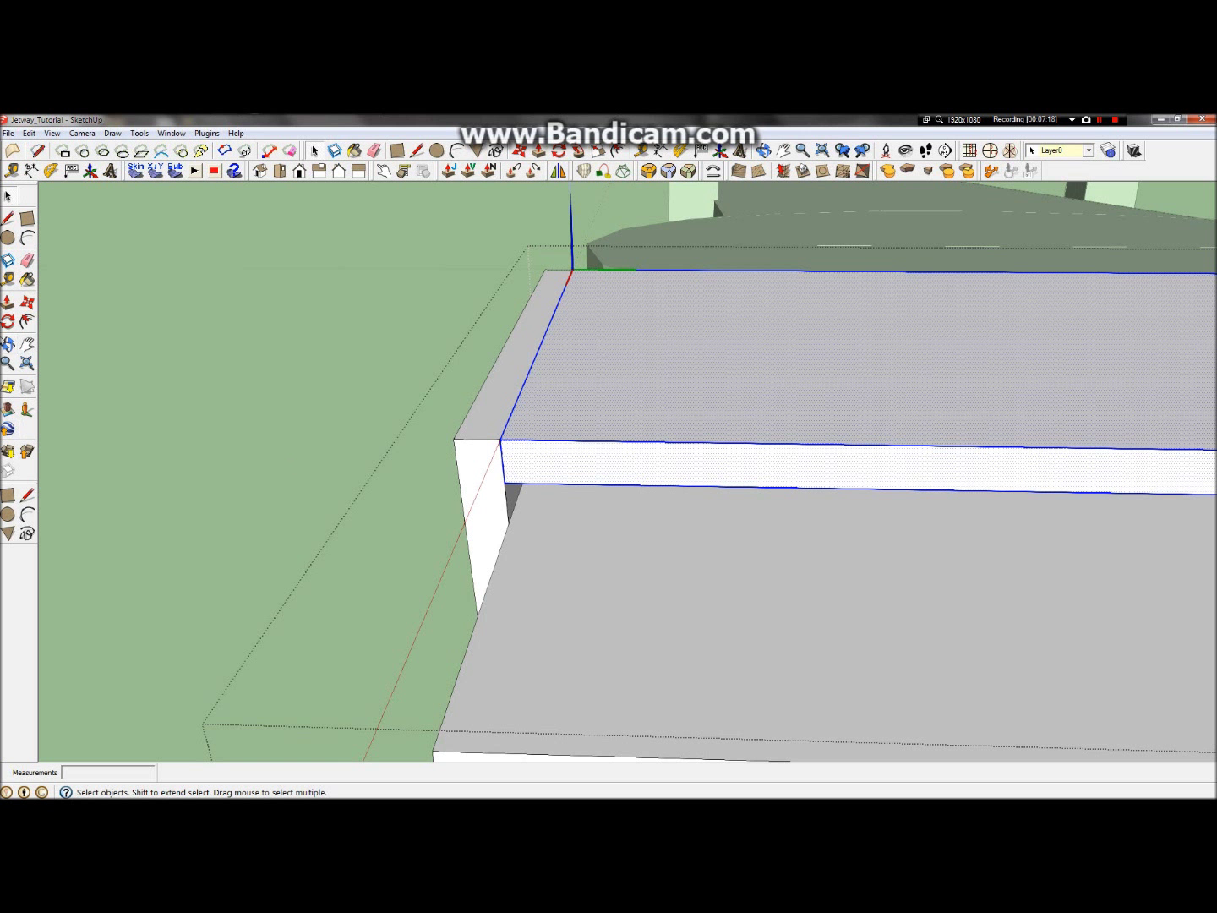
{"action": "left_click", "coordinate": [8, 343]}
{"action": "left_click_drag", "start_coordinate": [374, 415], "coordinate": [574, 293]}
{"action": "left_click", "coordinate": [8, 196]}
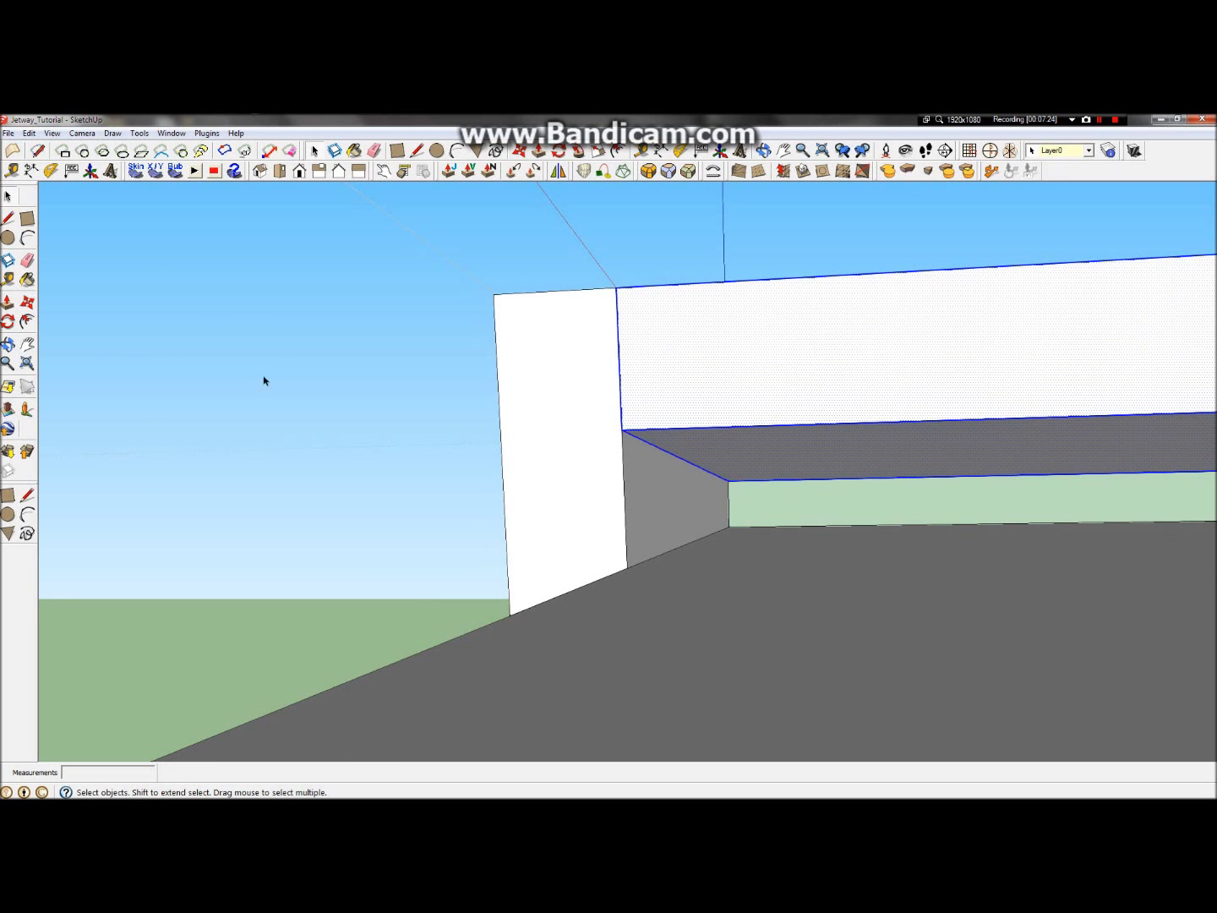
{"action": "left_click", "coordinate": [8, 343]}
{"action": "left_click_drag", "start_coordinate": [461, 332], "coordinate": [879, 359]}
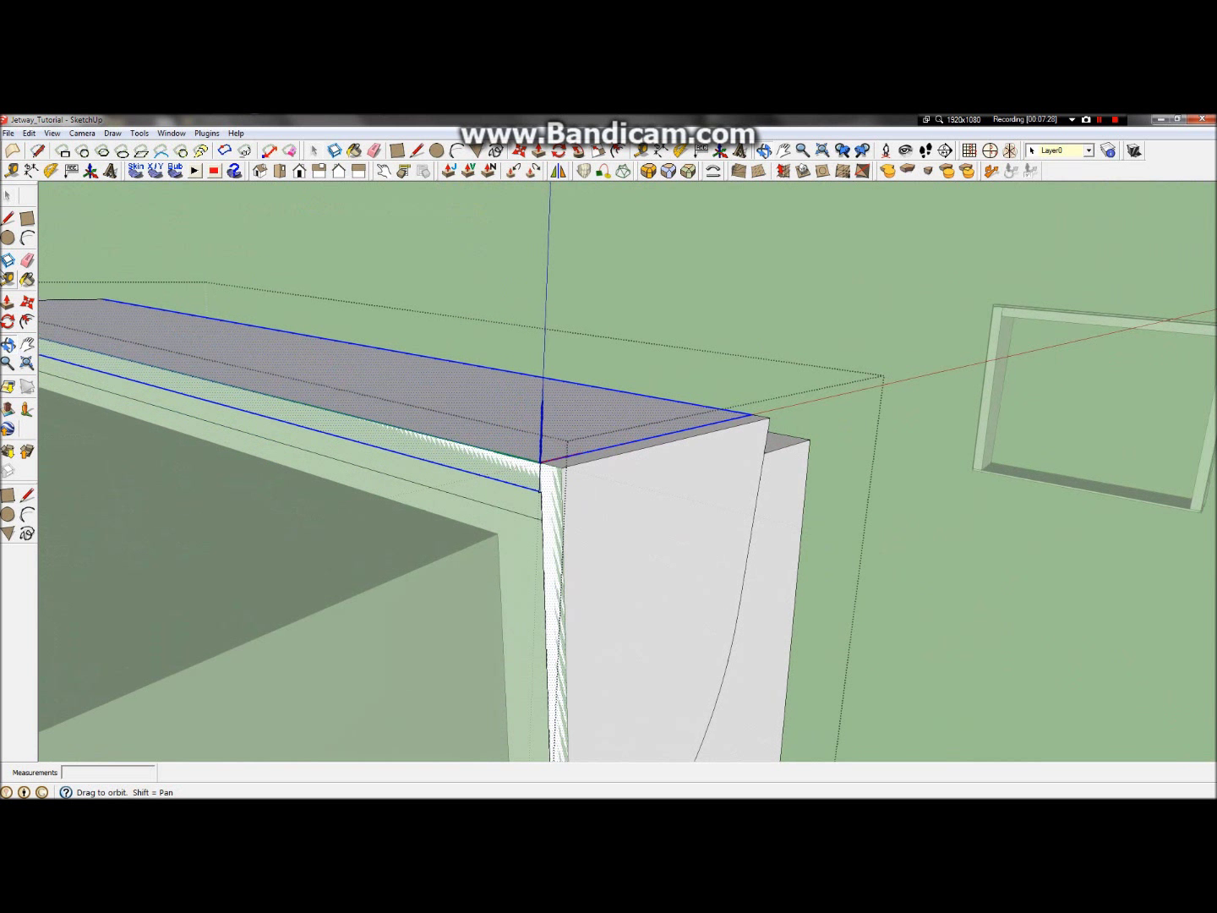
{"action": "left_click", "coordinate": [7, 196]}
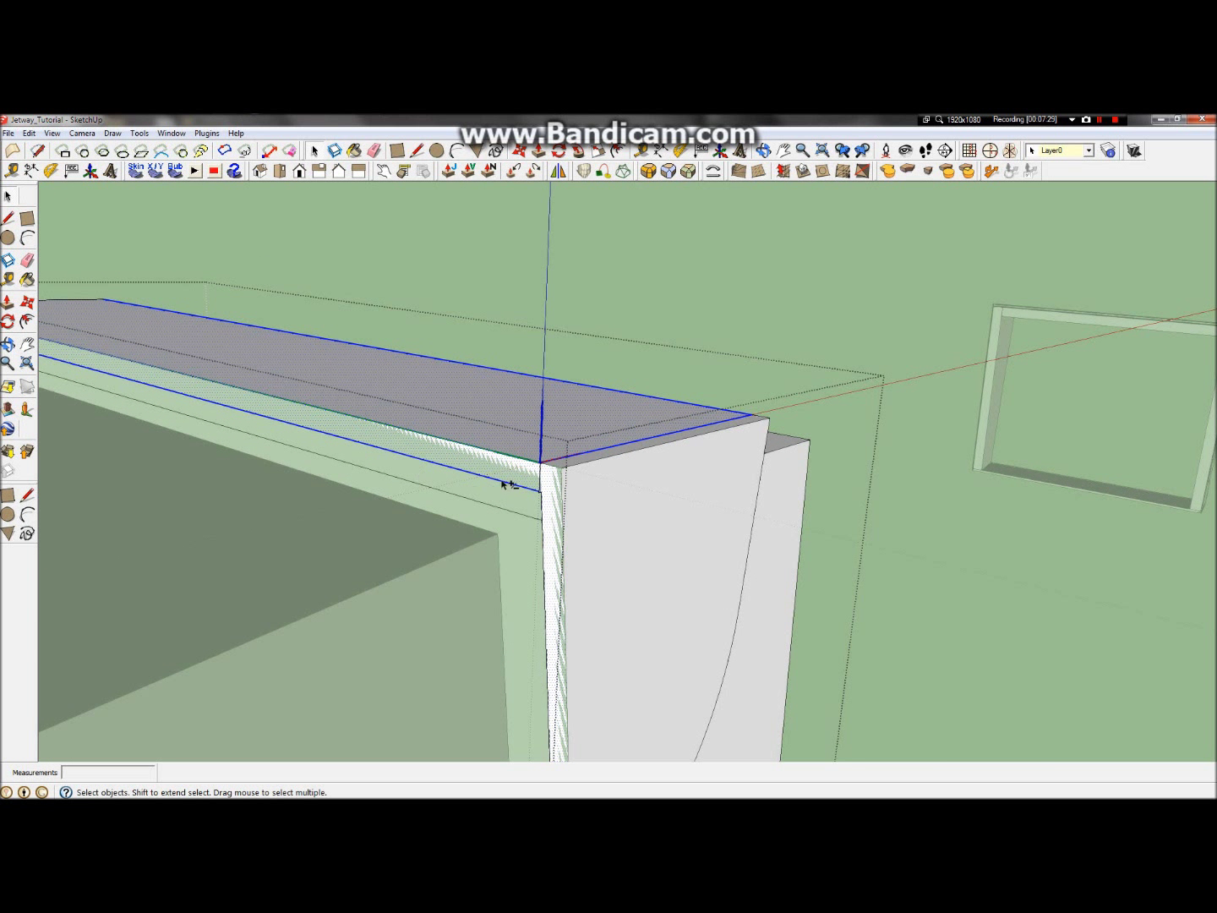
{"action": "scroll", "coordinate": [543, 486], "scroll_direction": "up", "scroll_amount": 1}
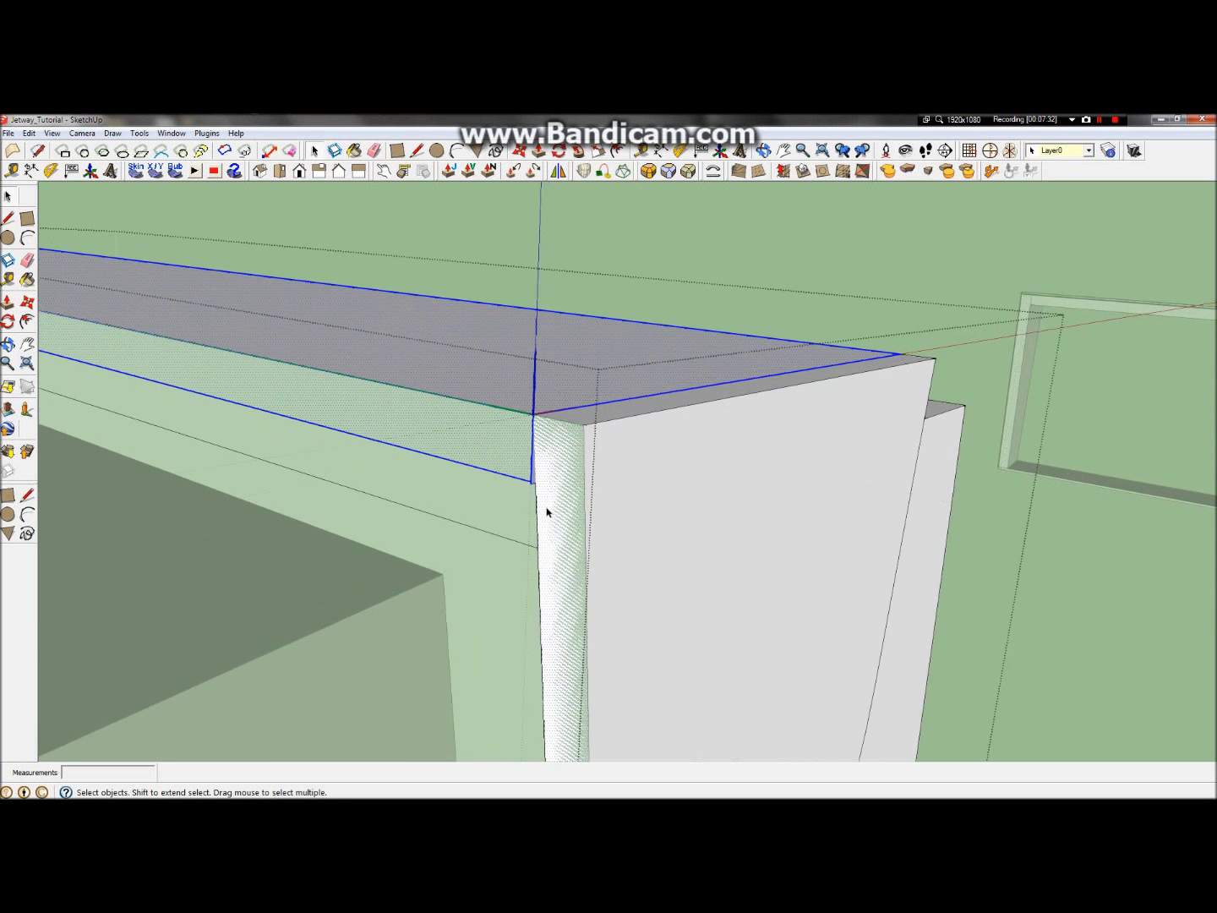
{"action": "scroll", "coordinate": [560, 507], "scroll_direction": "up", "scroll_amount": 1}
{"action": "scroll", "coordinate": [574, 499], "scroll_direction": "down", "scroll_amount": 2}
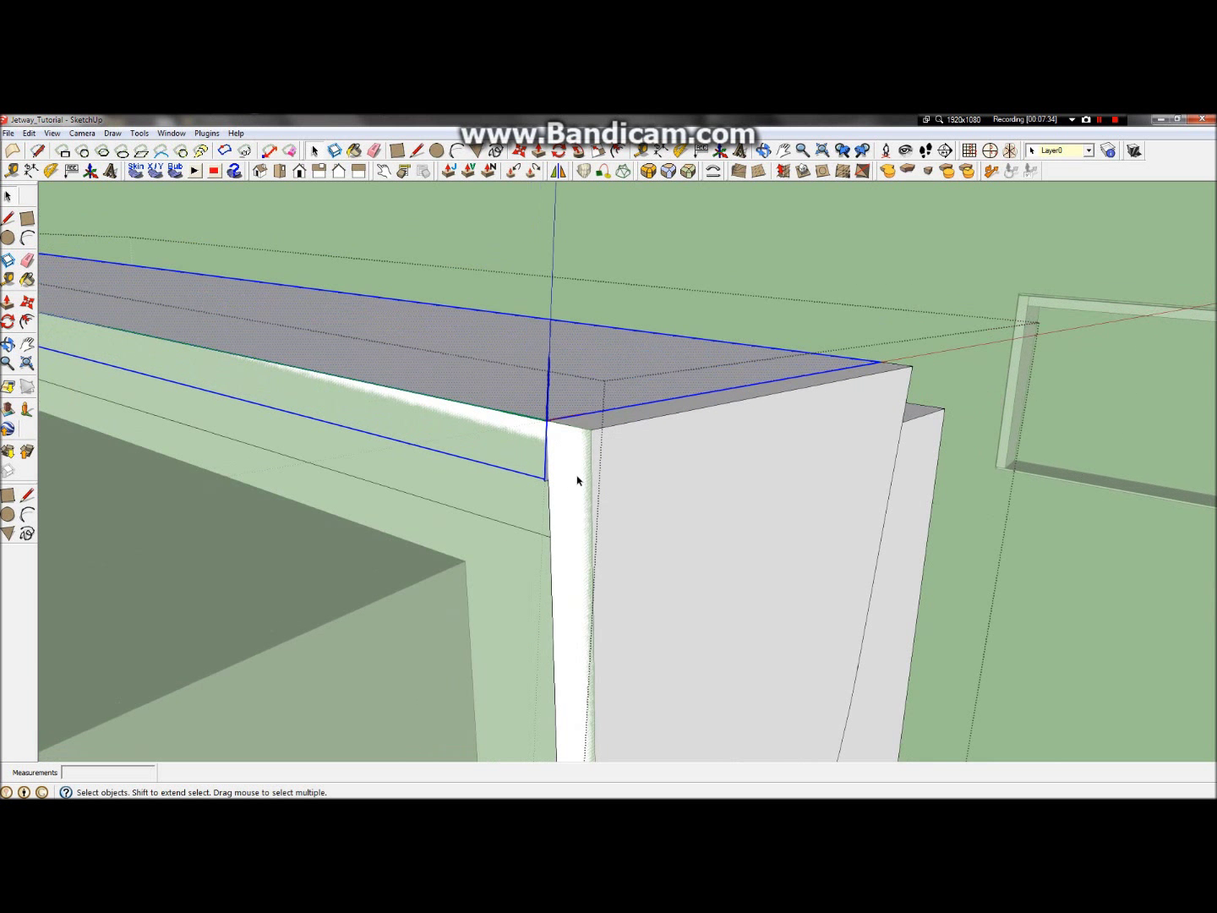
{"action": "right_click", "coordinate": [501, 409]}
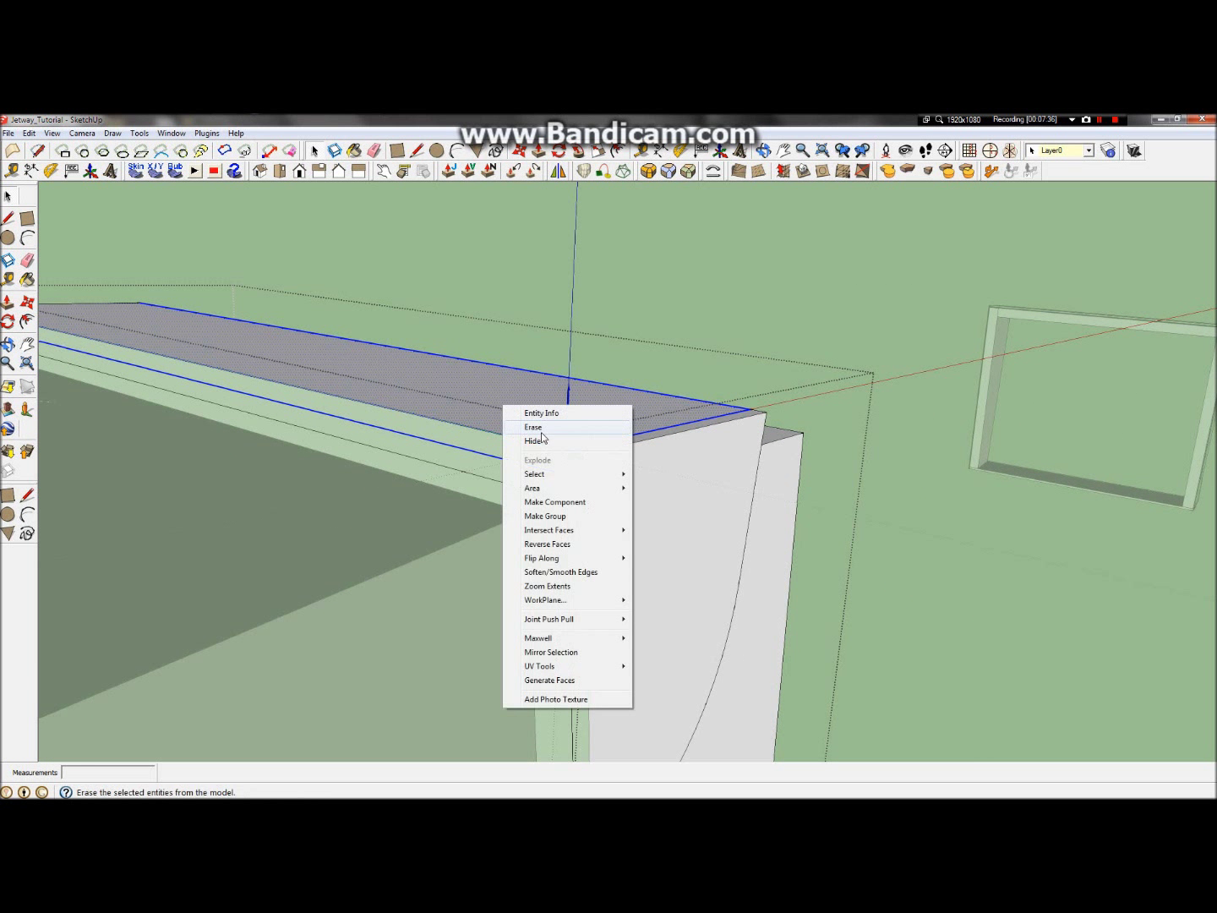
{"action": "left_click", "coordinate": [576, 499]}
{"action": "type", "text": "Jet_Plate_02"}
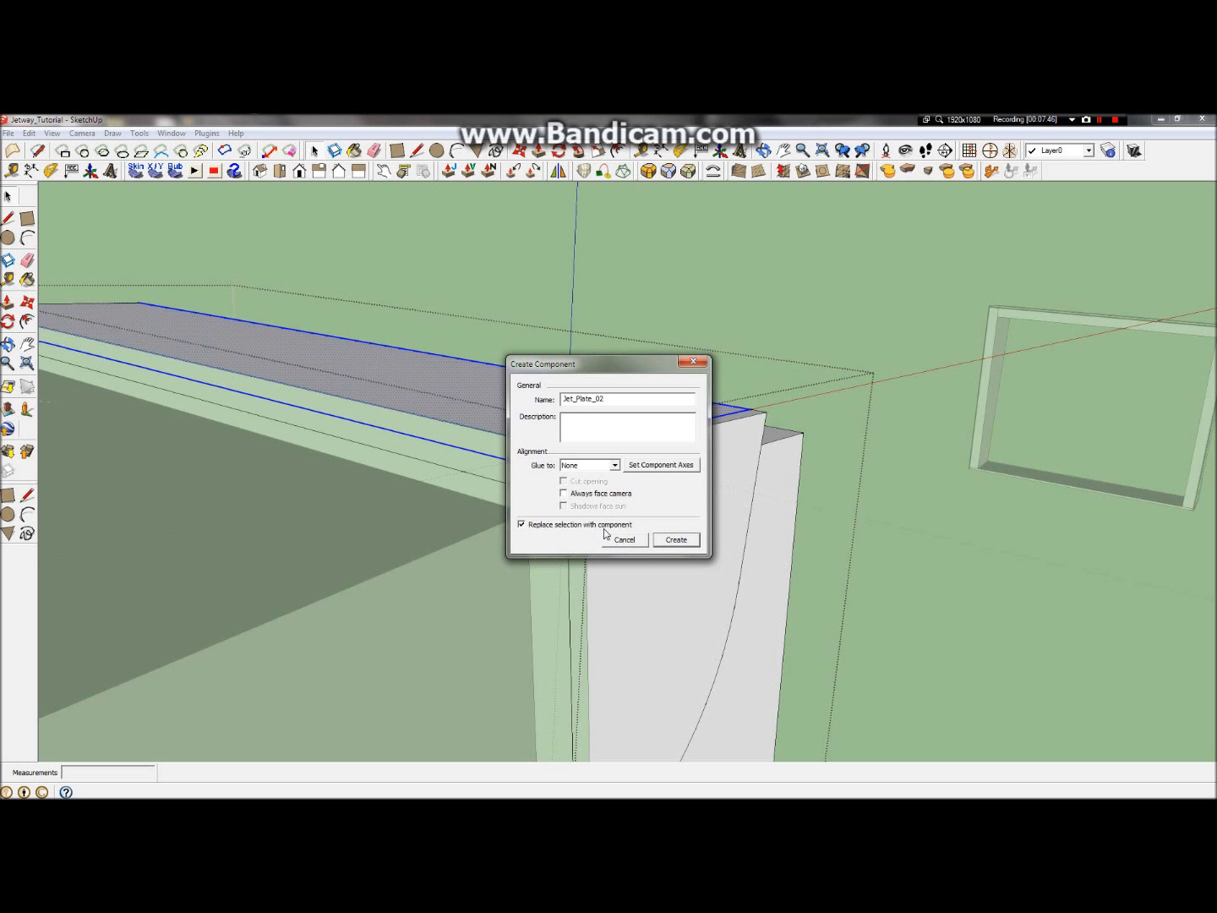
{"action": "left_click", "coordinate": [676, 539]}
Step: Try to select the remaining curved side plate's connected faces and edges
{"action": "left_click", "coordinate": [909, 502]}
{"action": "left_click", "coordinate": [663, 538]}
{"action": "double_click", "coordinate": [759, 520]}
{"action": "left_click", "coordinate": [719, 522]}
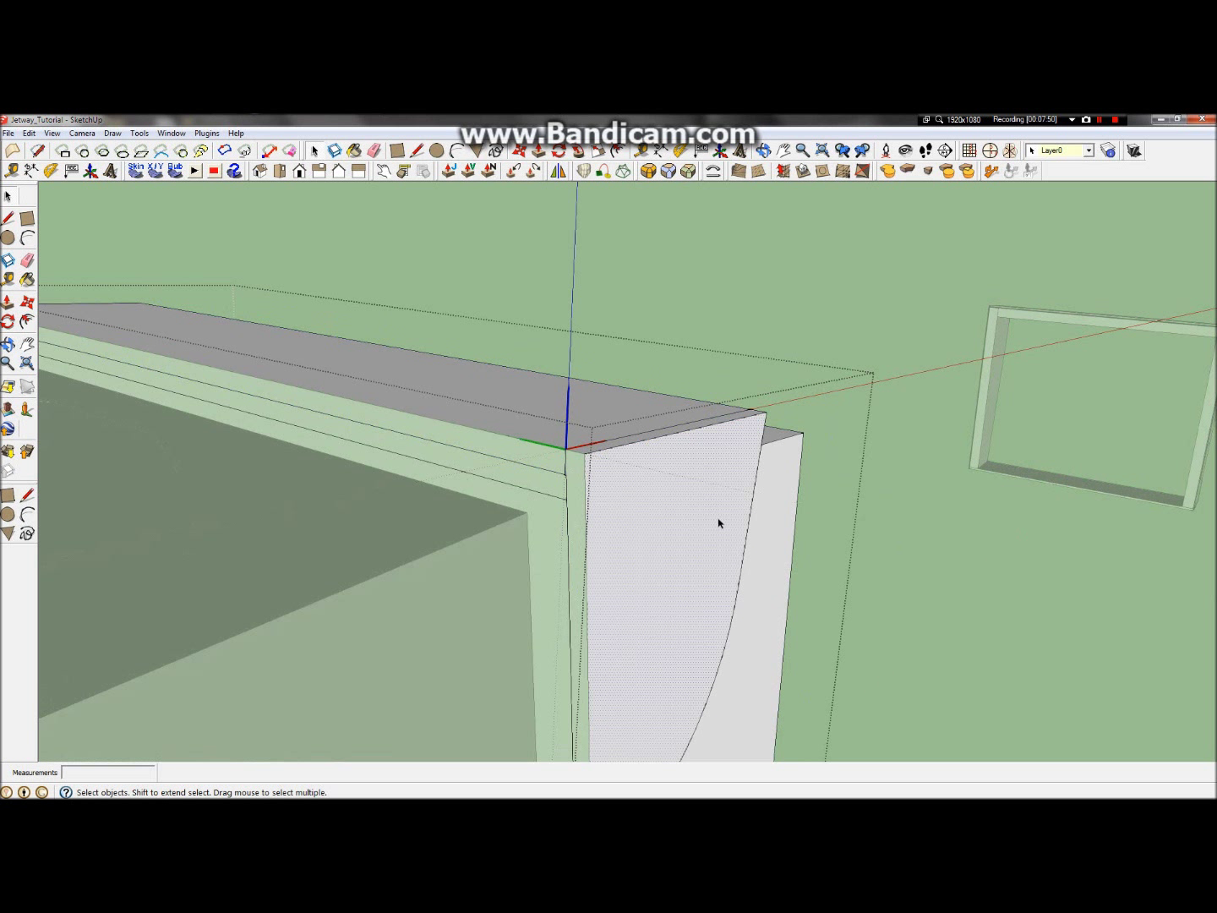
{"action": "triple_click", "coordinate": [658, 538]}
{"action": "double_click", "coordinate": [656, 538]}
{"action": "triple_click", "coordinate": [633, 495]}
Step: Select and delete the vertical edge and narrow sliver face at the plates' front corner
{"action": "left_click", "coordinate": [525, 453]}
{"action": "left_click", "coordinate": [513, 465]}
{"action": "left_click", "coordinate": [519, 455]}
{"action": "scroll", "coordinate": [565, 468], "scroll_direction": "down", "scroll_amount": 2}
{"action": "scroll", "coordinate": [557, 469], "scroll_direction": "up", "scroll_amount": 5}
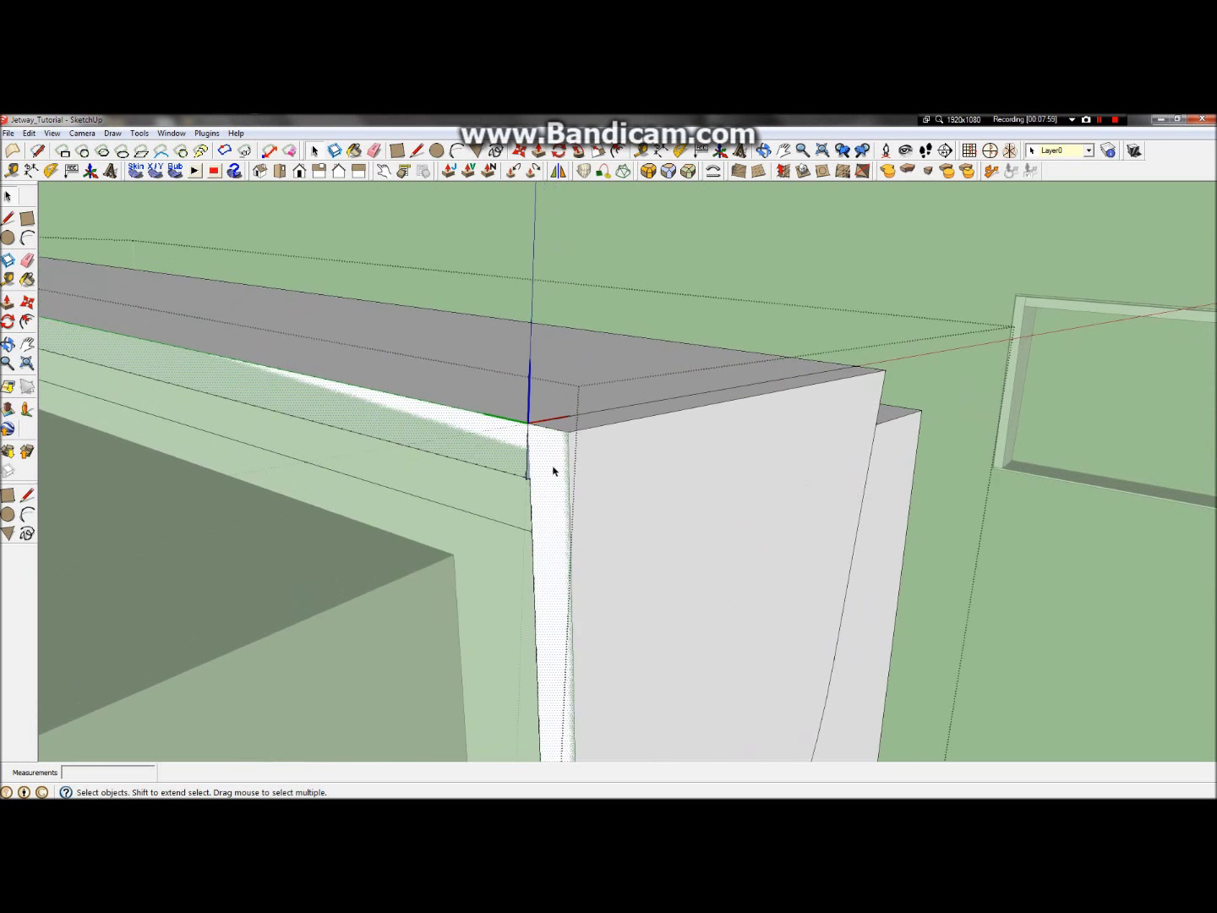
{"action": "scroll", "coordinate": [525, 490], "scroll_direction": "up", "scroll_amount": 3}
{"action": "left_click", "coordinate": [513, 424]}
{"action": "scroll", "coordinate": [512, 438], "scroll_direction": "down", "scroll_amount": 2}
{"action": "scroll", "coordinate": [514, 440], "scroll_direction": "up", "scroll_amount": 2}
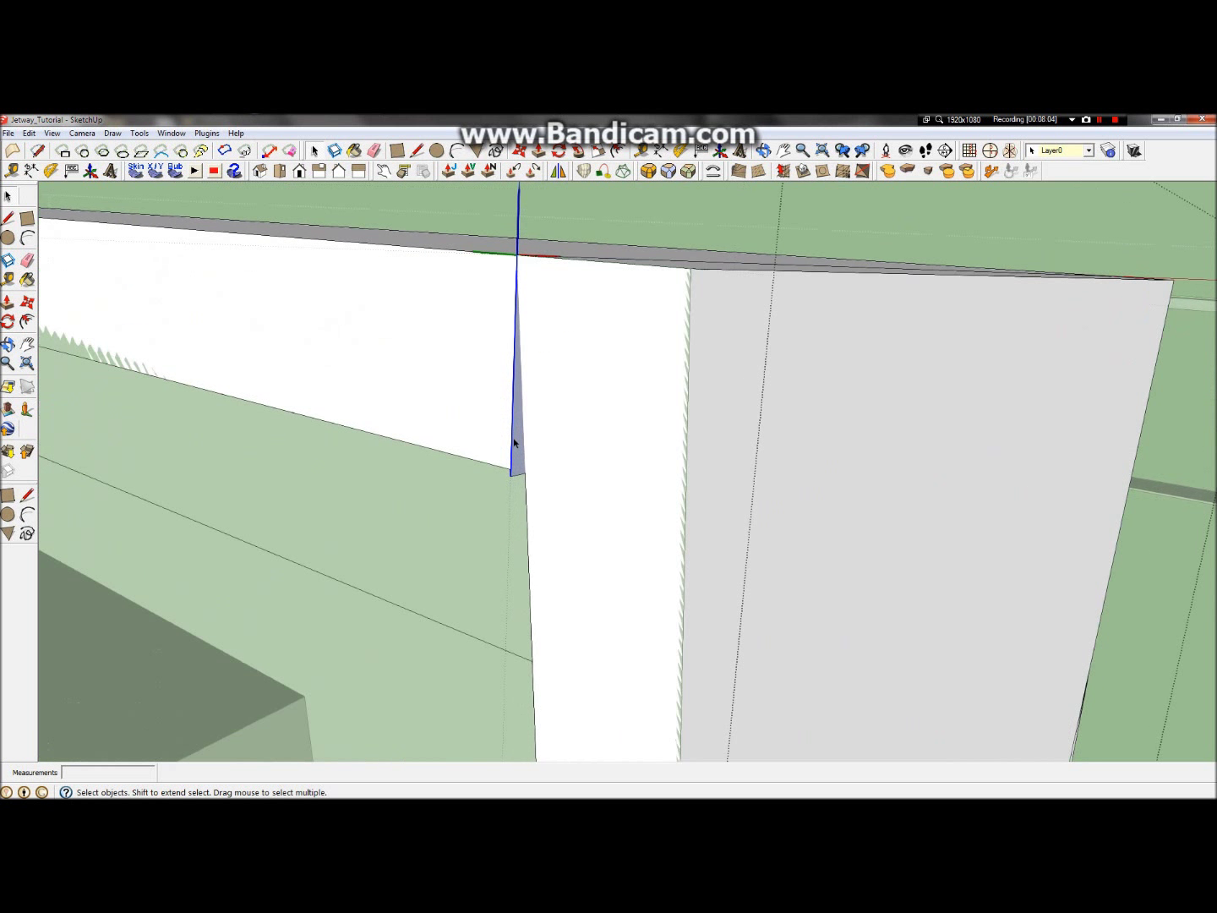
{"action": "key", "text": "Delete"}
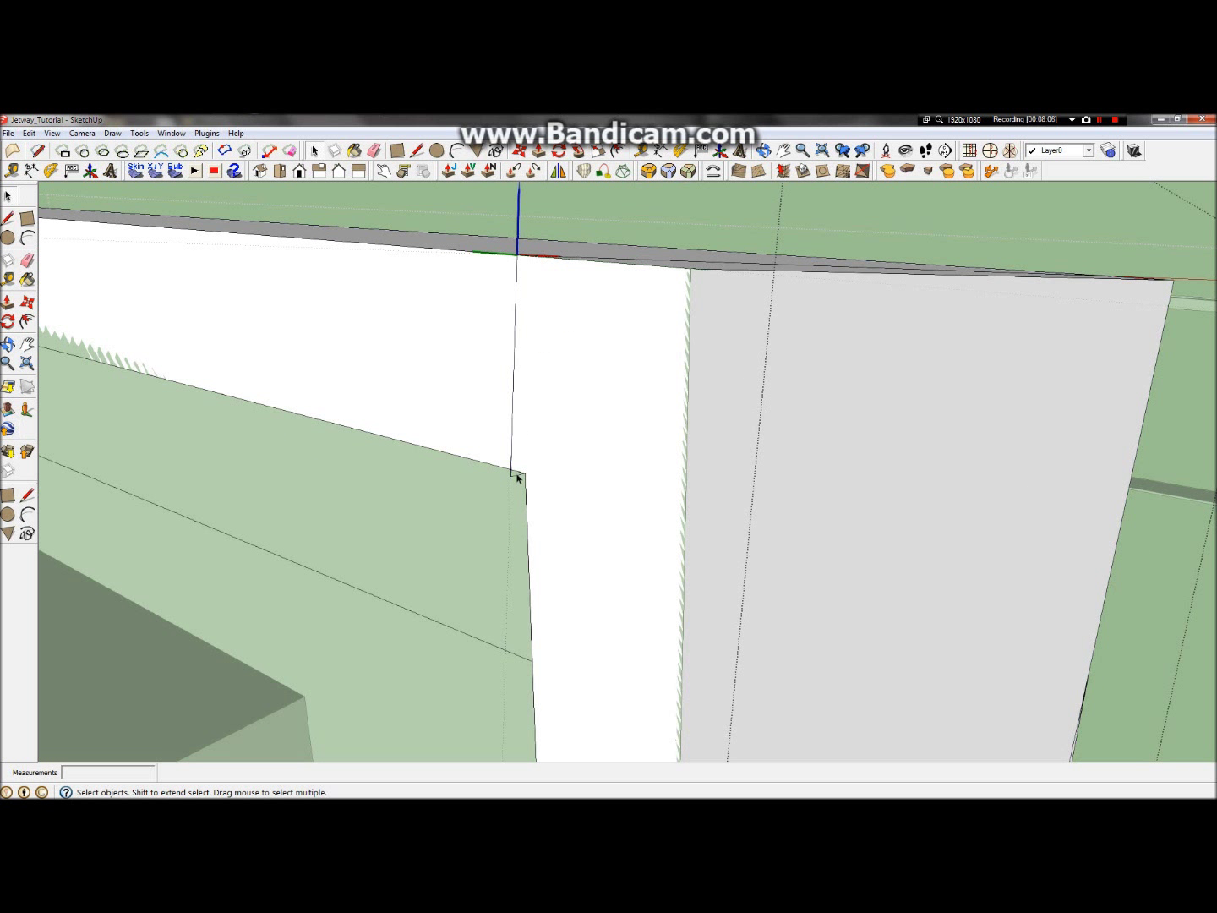
Step: Try to delete the top plate component at the front corner, and undo the deletion
{"action": "left_click", "coordinate": [512, 469]}
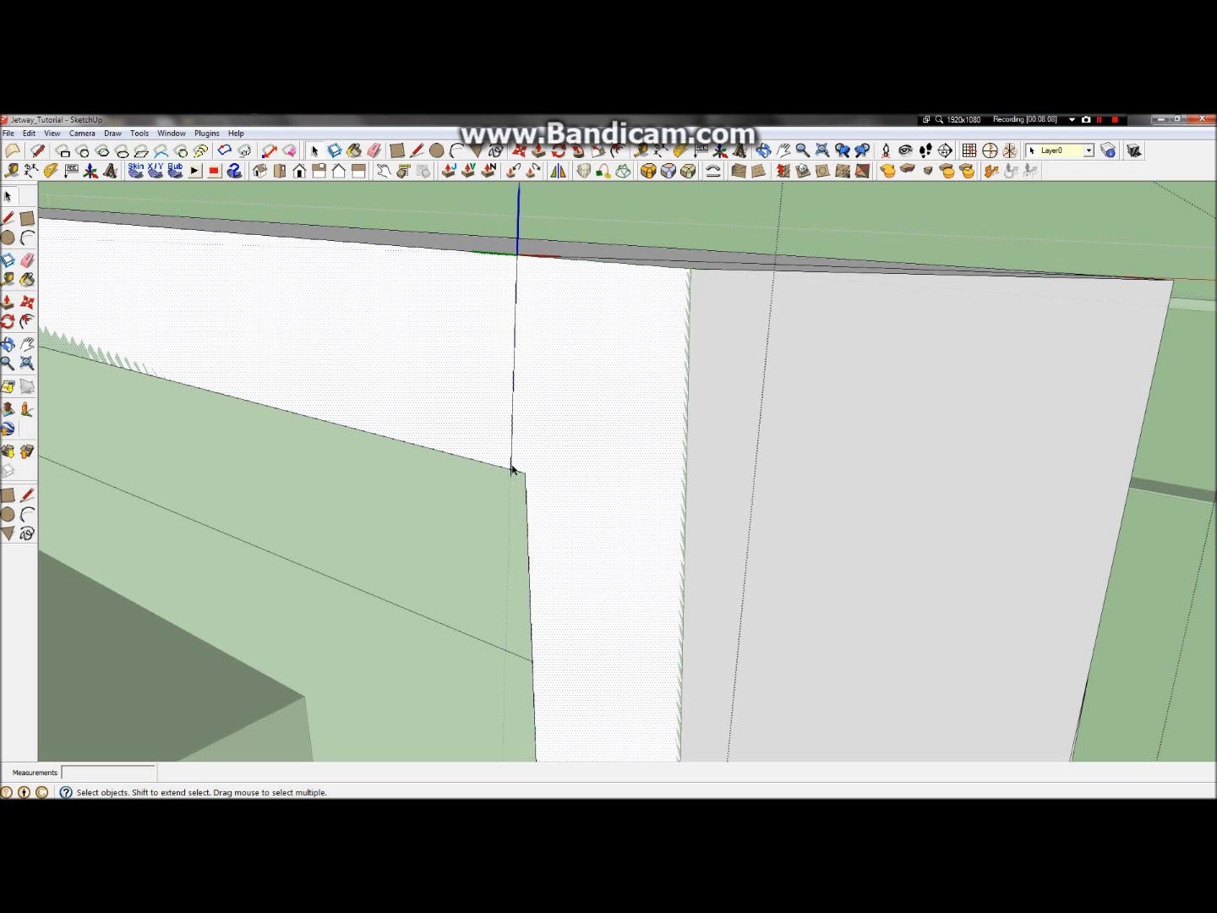
{"action": "left_click", "coordinate": [512, 473]}
{"action": "left_click", "coordinate": [512, 470]}
{"action": "left_click", "coordinate": [511, 475]}
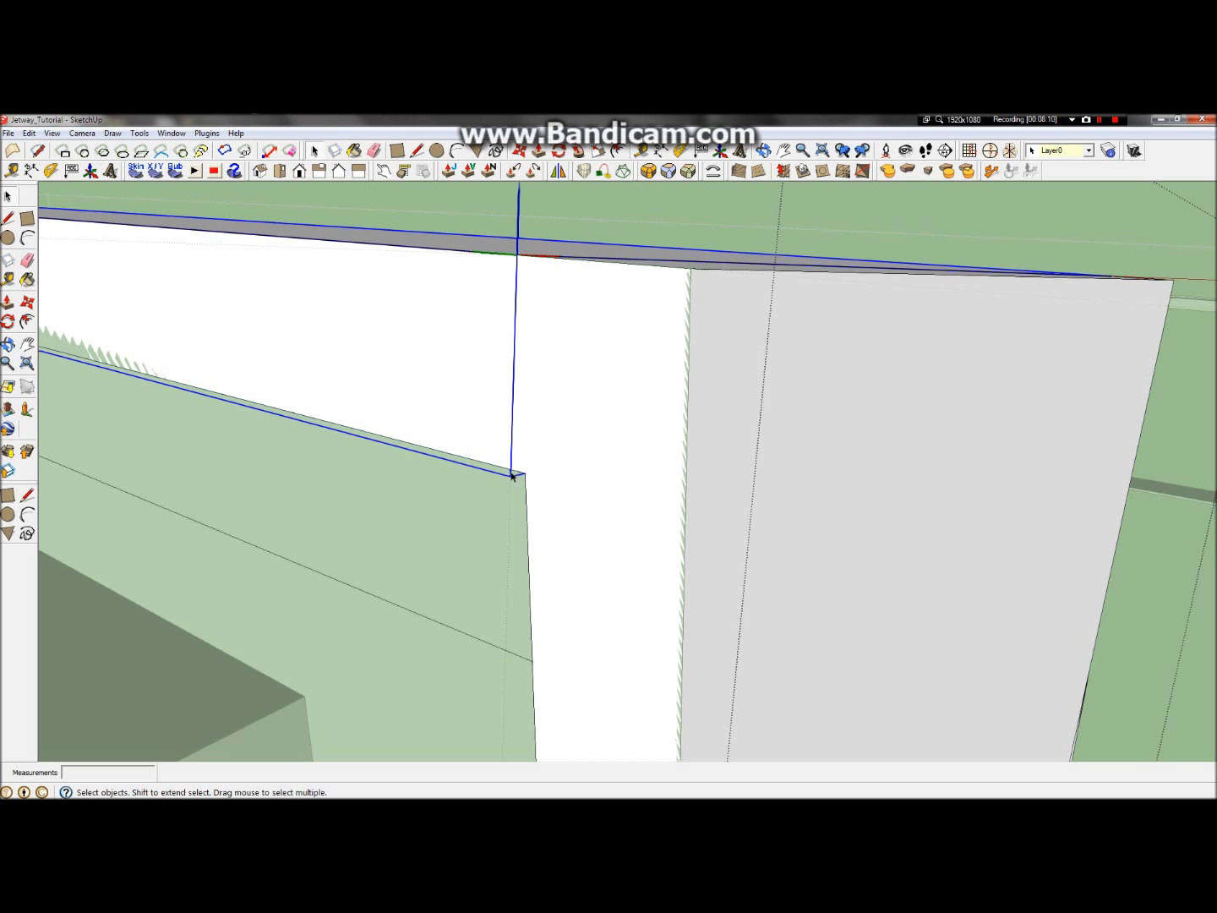
{"action": "key", "text": "Delete"}
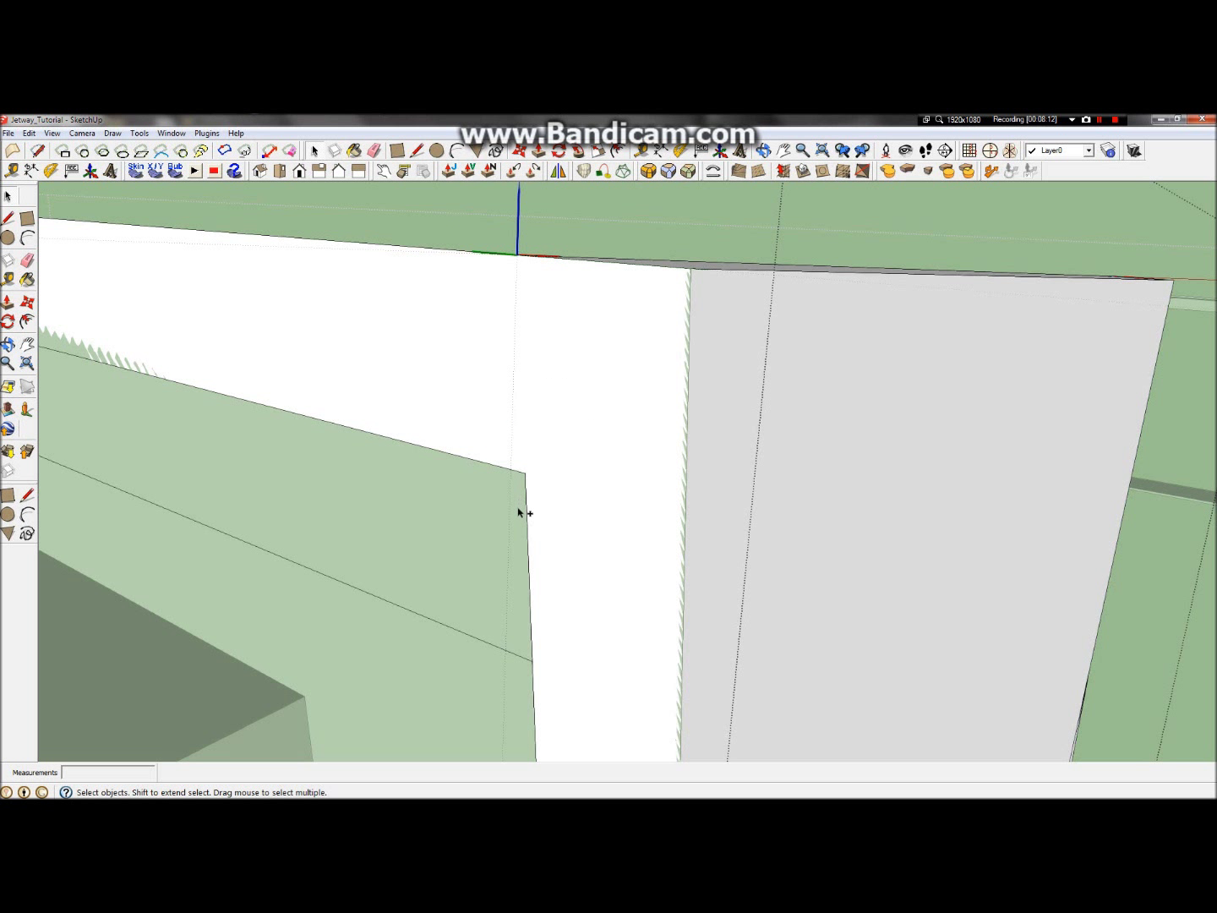
{"action": "key", "text": "ctrl+z"}
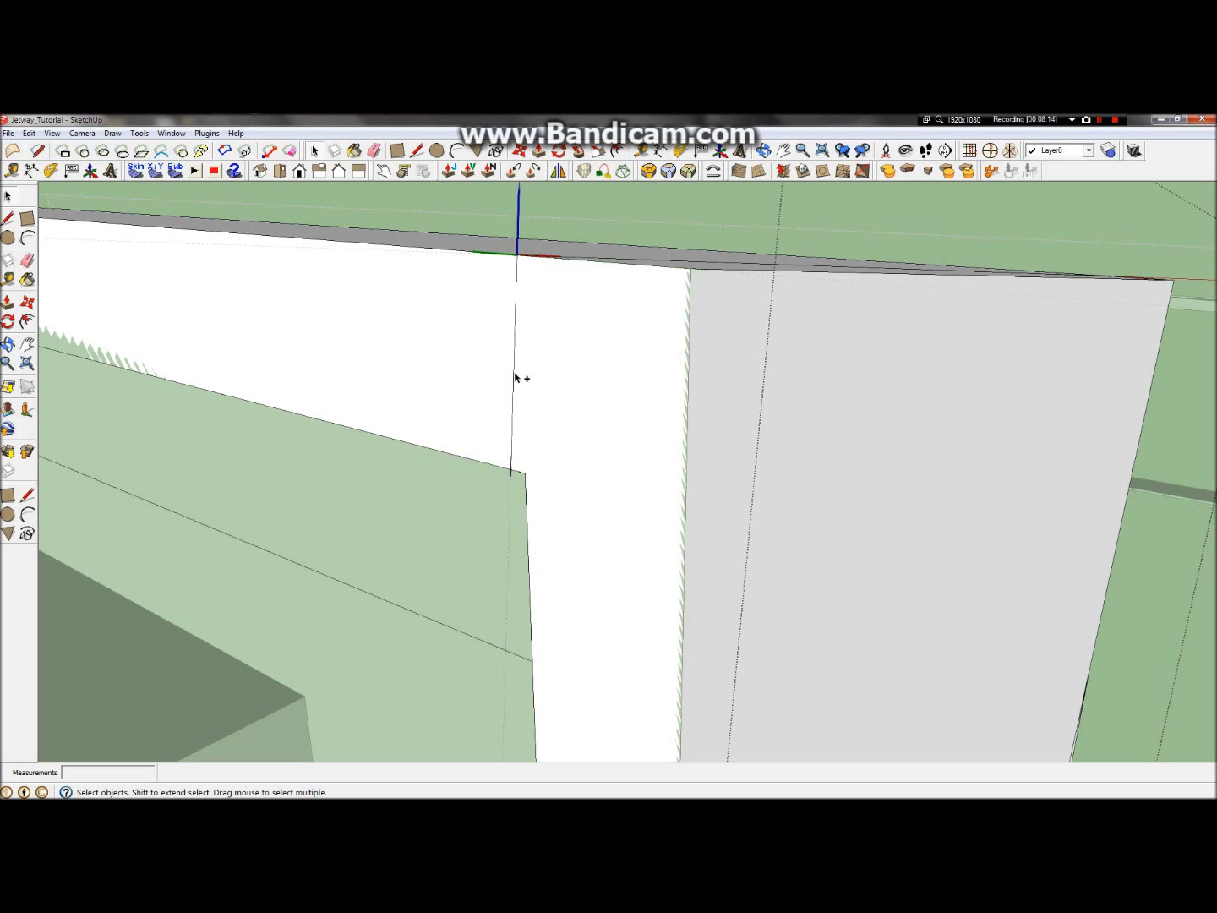
Step: Remove the misaligned vertical split edge from the frame's front face and redraw it from the top edge to the plates' inner corner
{"action": "scroll", "coordinate": [546, 492], "scroll_direction": "down", "scroll_amount": 5}
{"action": "double_click", "coordinate": [556, 487]}
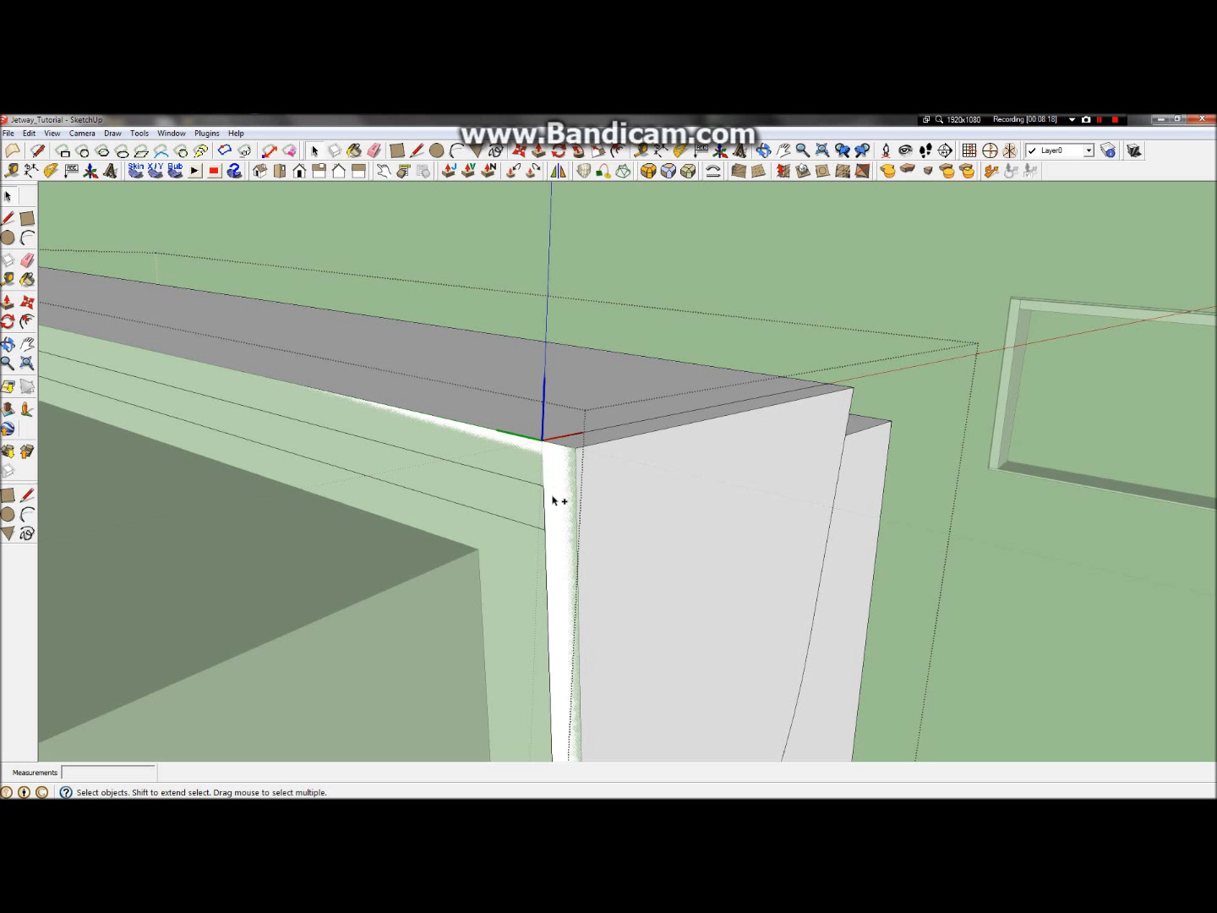
{"action": "key", "text": "Escape"}
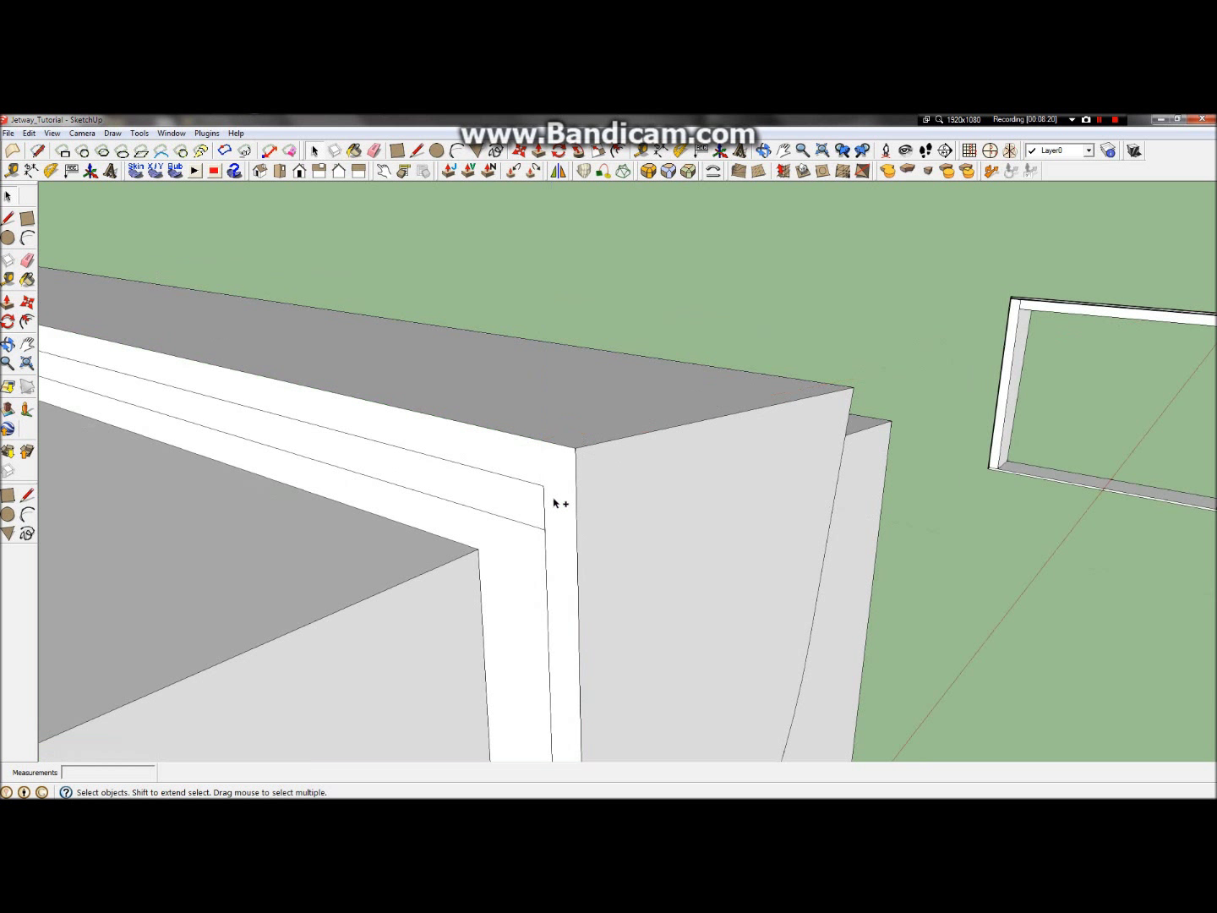
{"action": "double_click", "coordinate": [555, 505]}
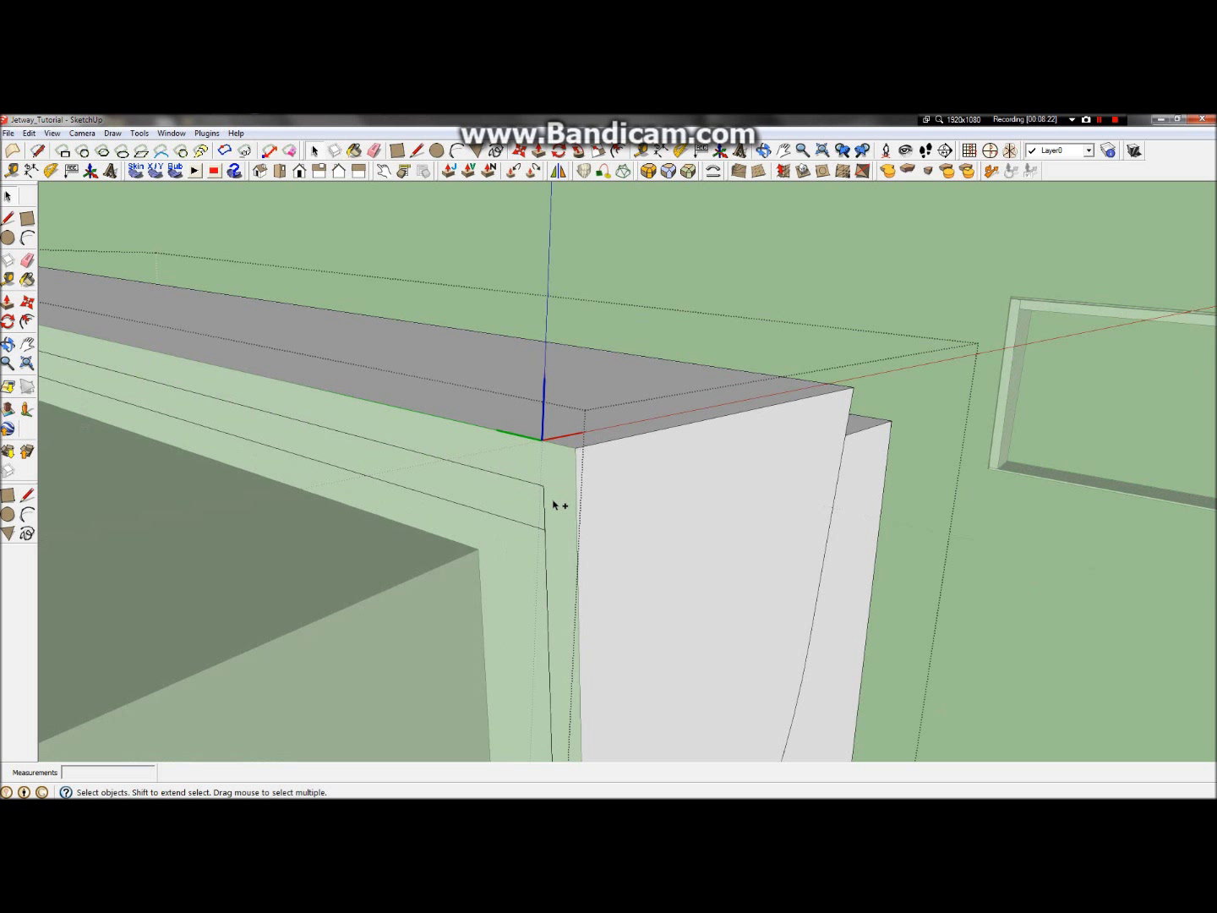
{"action": "scroll", "coordinate": [556, 504], "scroll_direction": "up", "scroll_amount": 3}
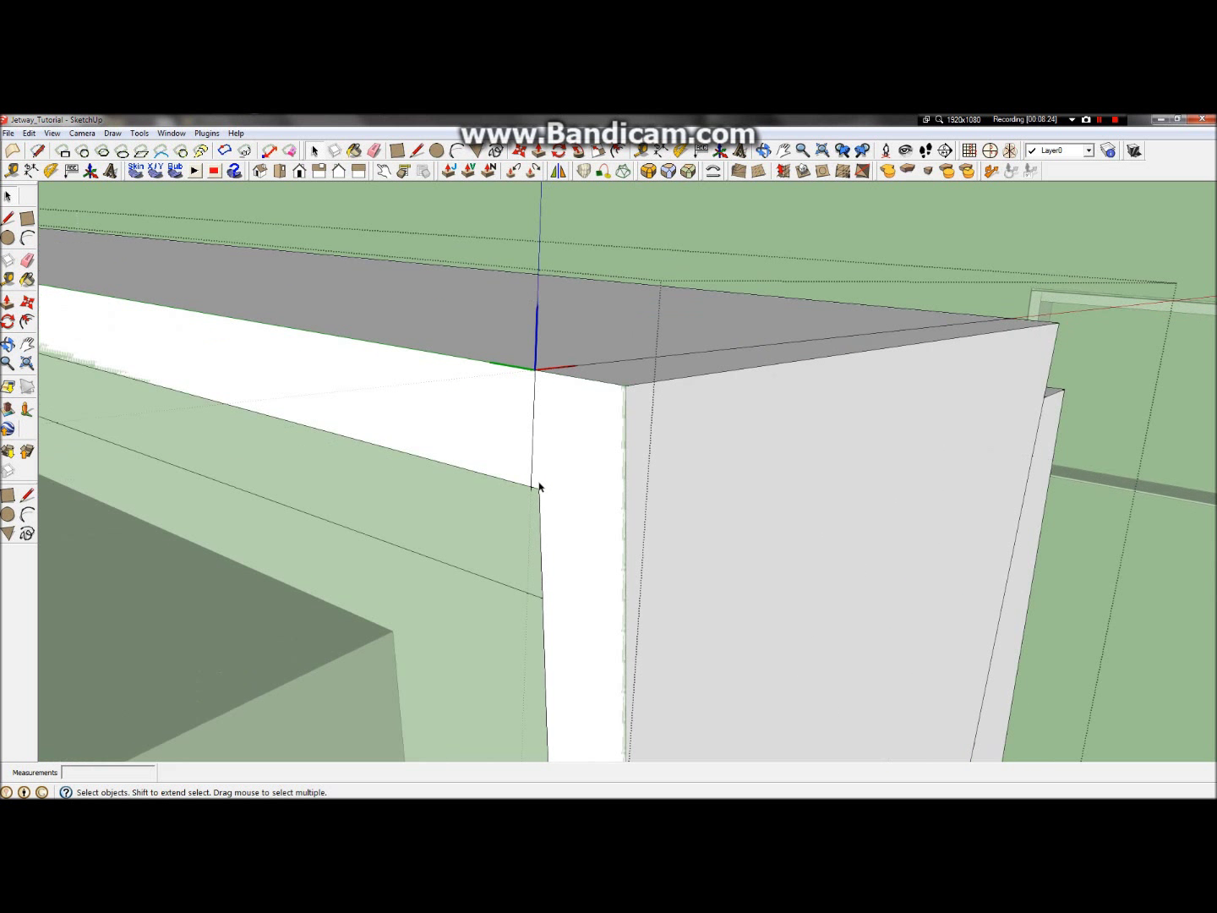
{"action": "left_click", "coordinate": [533, 486]}
{"action": "key", "text": "Escape"}
{"action": "left_click", "coordinate": [9, 219]}
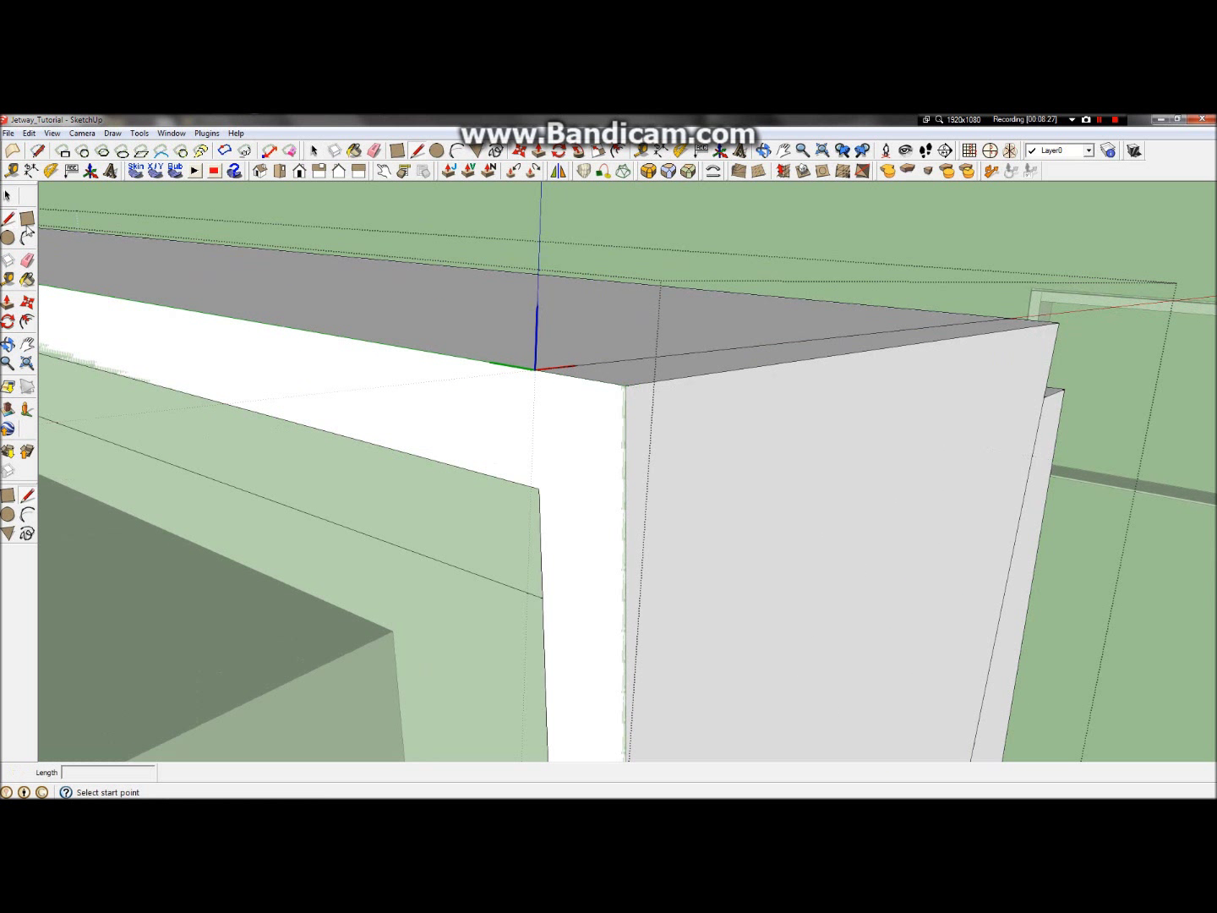
{"action": "left_click", "coordinate": [536, 369]}
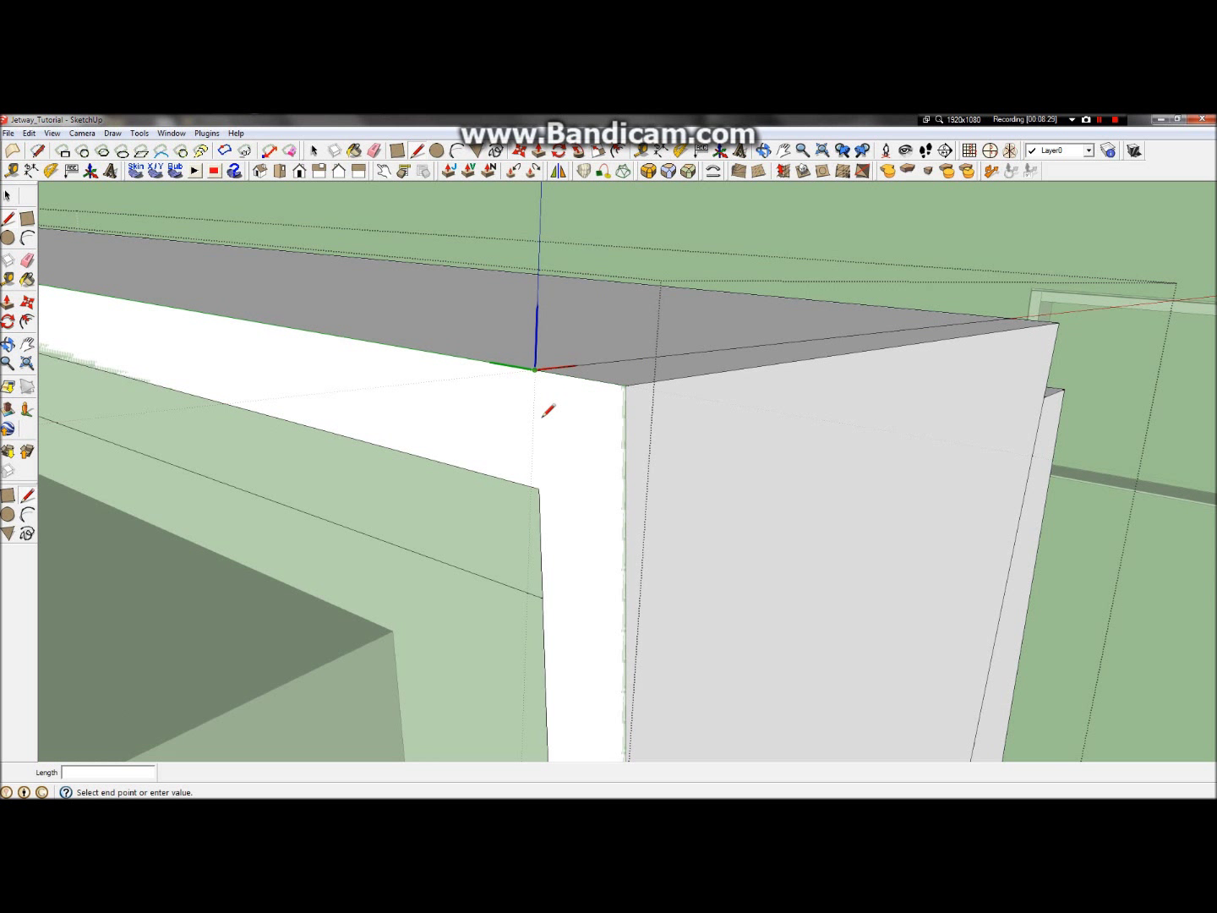
{"action": "left_click", "coordinate": [539, 489]}
Step: Draw an edge about 0.68 m long along the underside of the top plate to the plates' inner corner
{"action": "left_click", "coordinate": [9, 345]}
{"action": "left_click_drag", "start_coordinate": [935, 313], "coordinate": [722, 384]}
{"action": "left_click", "coordinate": [8, 217]}
{"action": "left_click", "coordinate": [482, 342]}
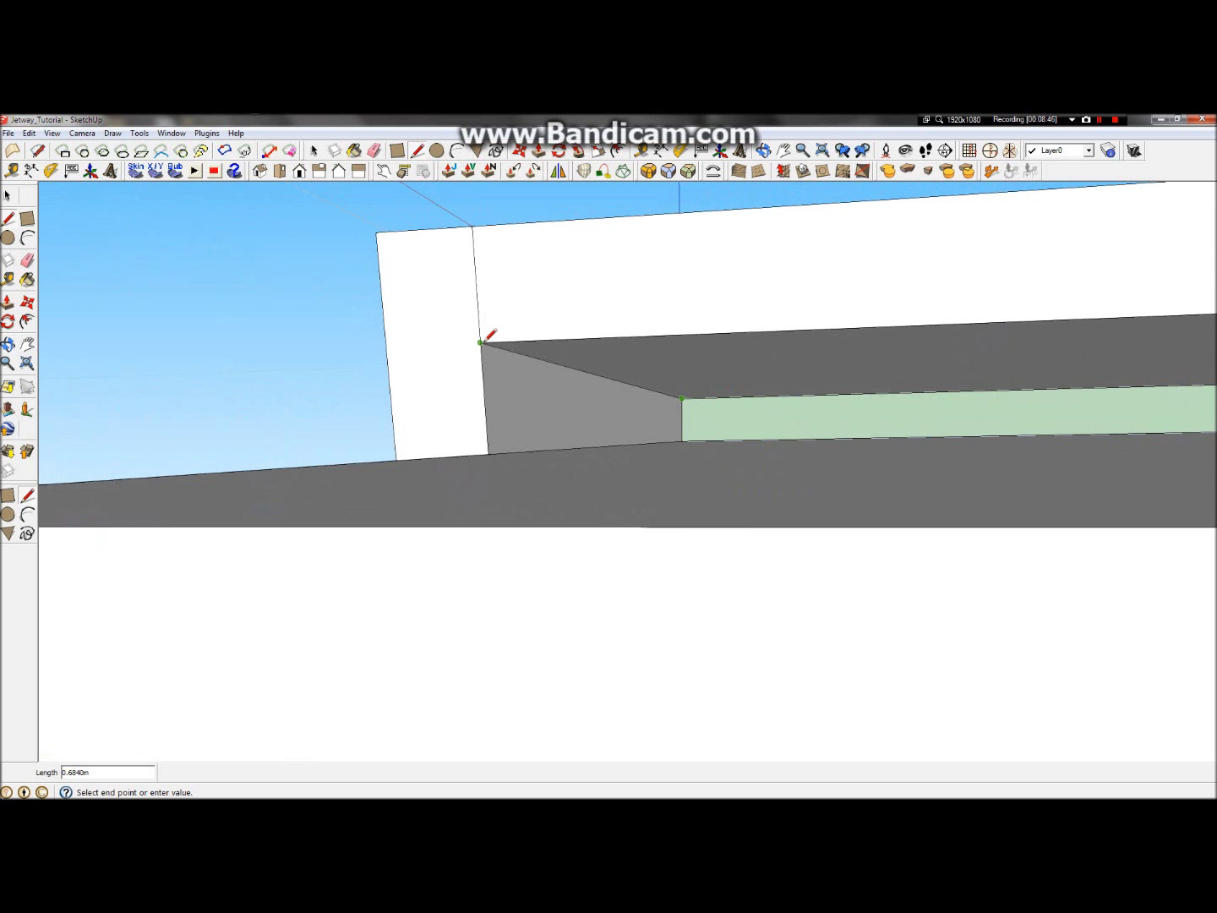
{"action": "key", "text": "Escape"}
Step: Select only the top plate's faces and edges, including the split edges at its corner end
{"action": "left_click", "coordinate": [8, 345]}
{"action": "left_click_drag", "start_coordinate": [828, 354], "coordinate": [750, 482]}
{"action": "left_click", "coordinate": [7, 196]}
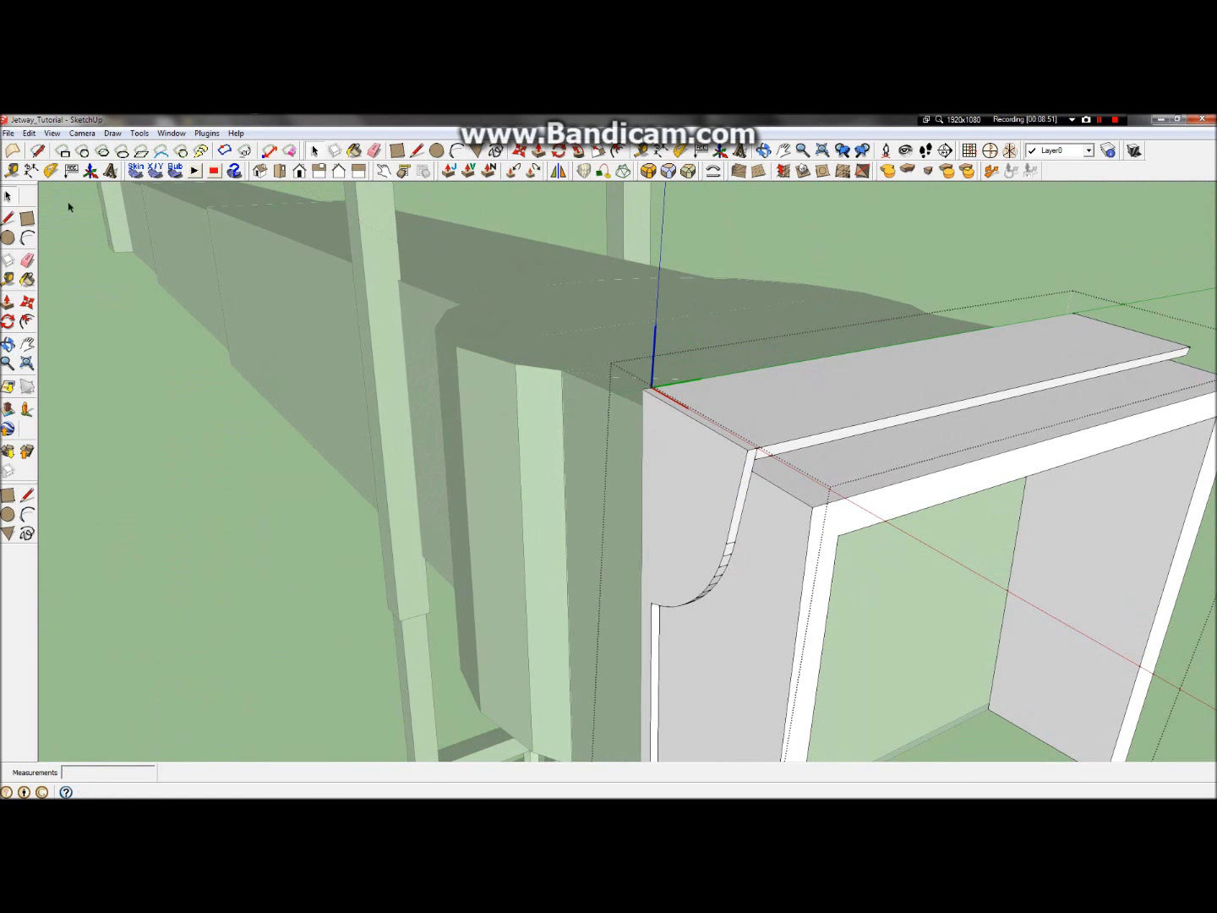
{"action": "left_click_drag", "start_coordinate": [872, 253], "coordinate": [680, 180]}
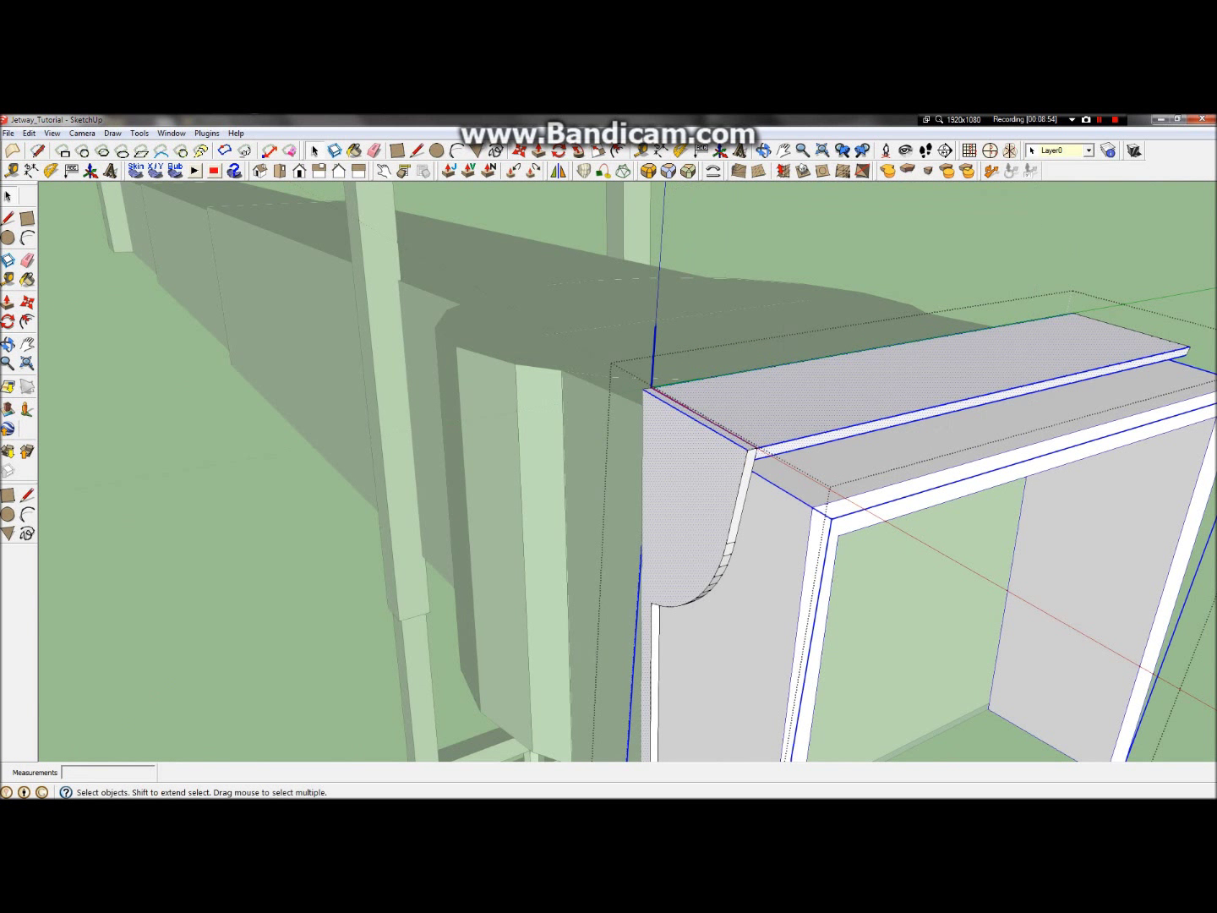
{"action": "left_click", "coordinate": [847, 414]}
{"action": "scroll", "coordinate": [980, 362], "scroll_direction": "down", "scroll_amount": 4}
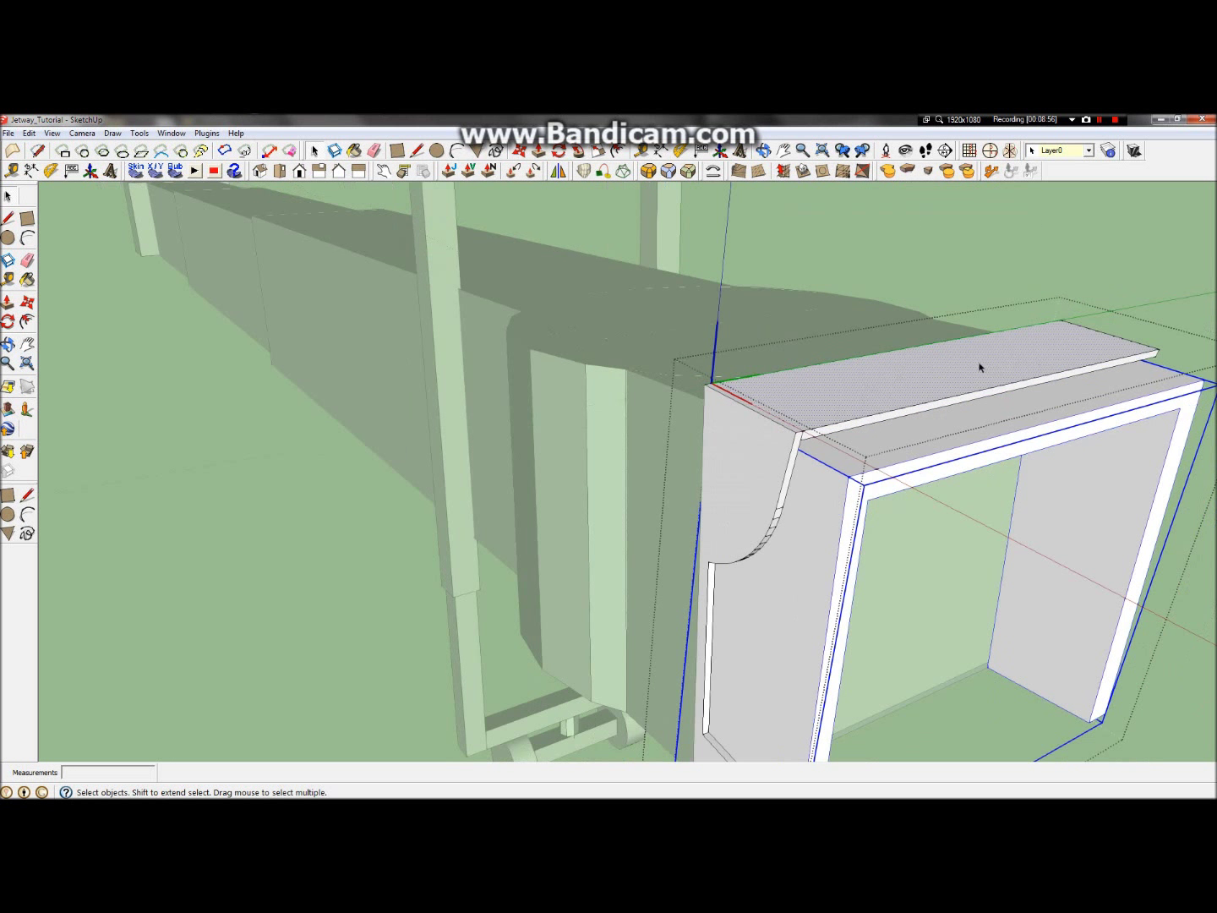
{"action": "left_click_drag", "start_coordinate": [958, 247], "coordinate": [945, 232]}
{"action": "scroll", "coordinate": [818, 389], "scroll_direction": "up", "scroll_amount": 2}
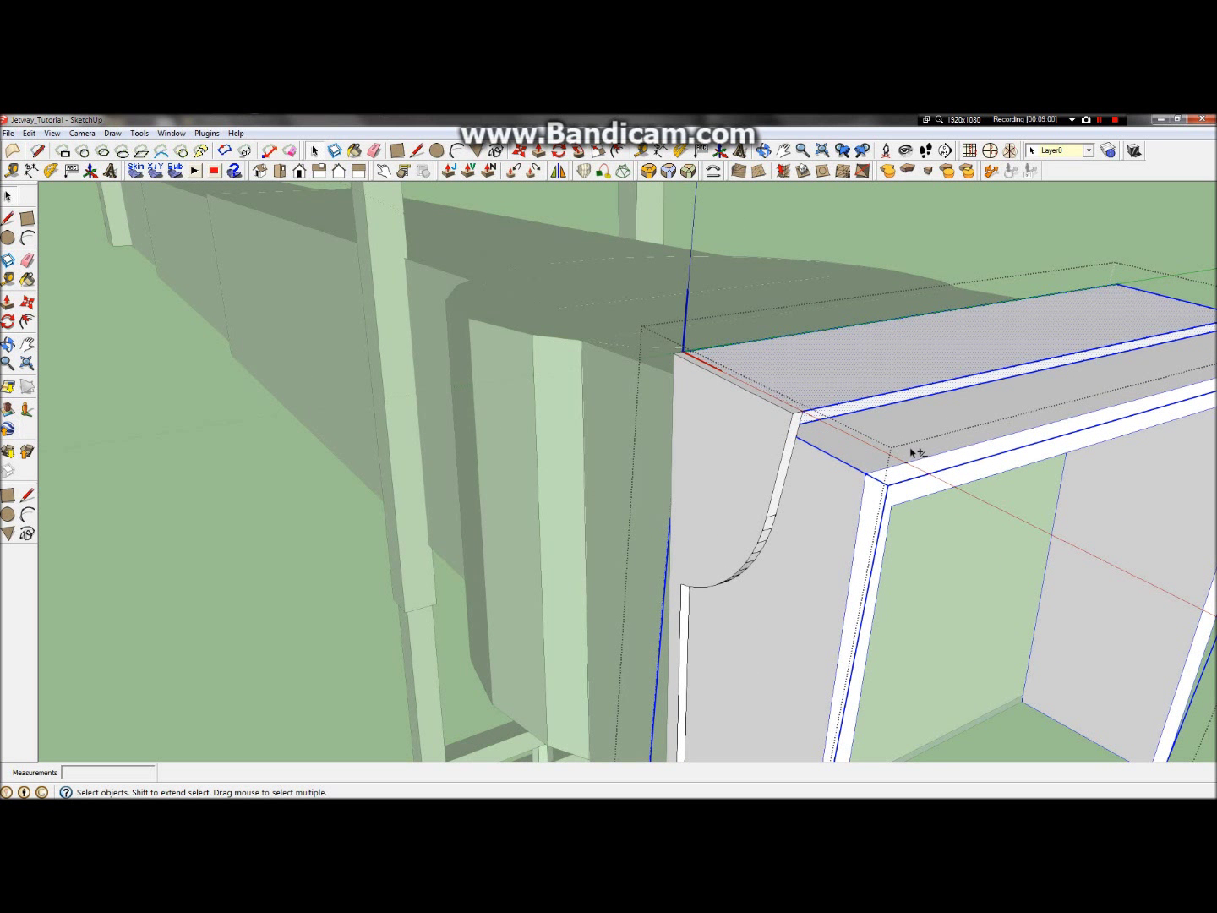
{"action": "scroll", "coordinate": [799, 419], "scroll_direction": "up", "scroll_amount": 3}
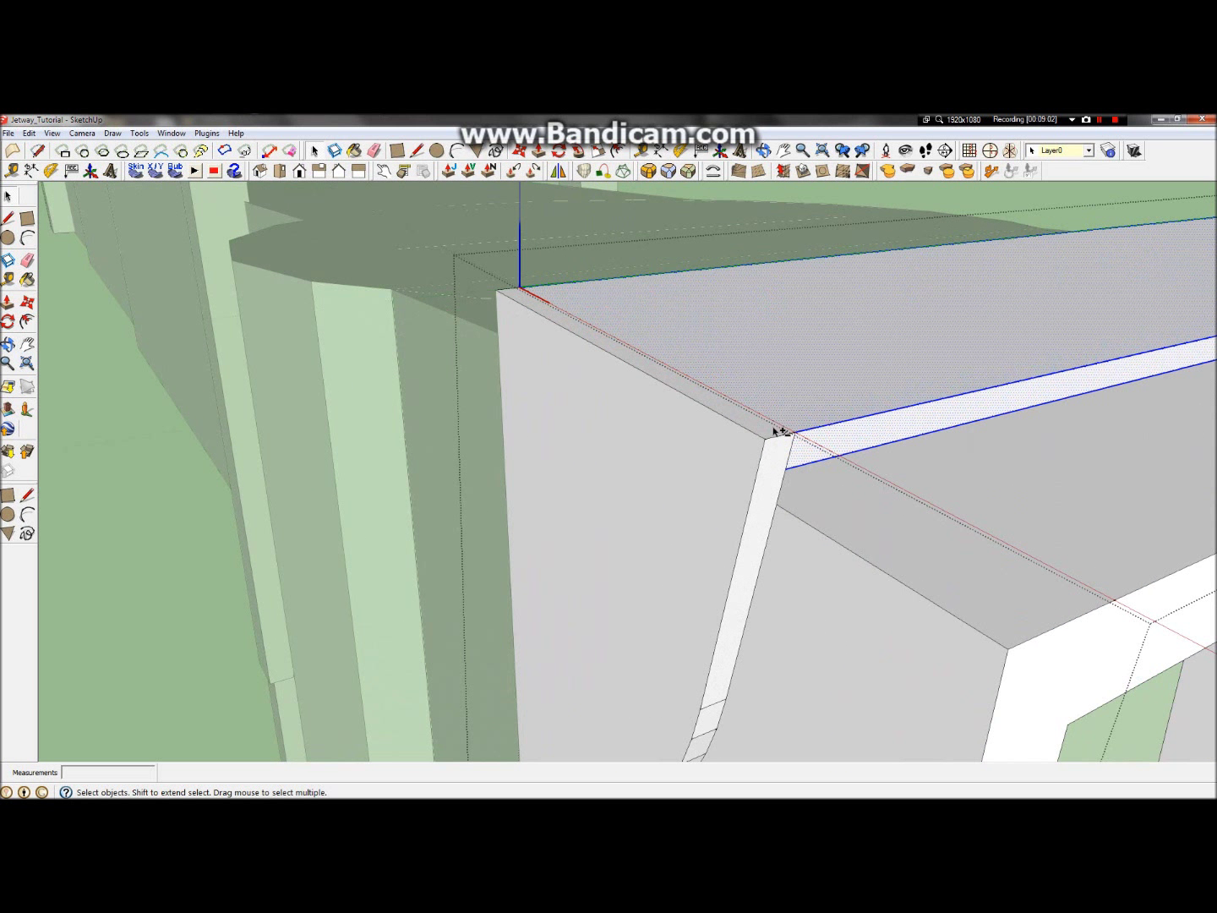
{"action": "left_click", "coordinate": [784, 430], "text": "shift"}
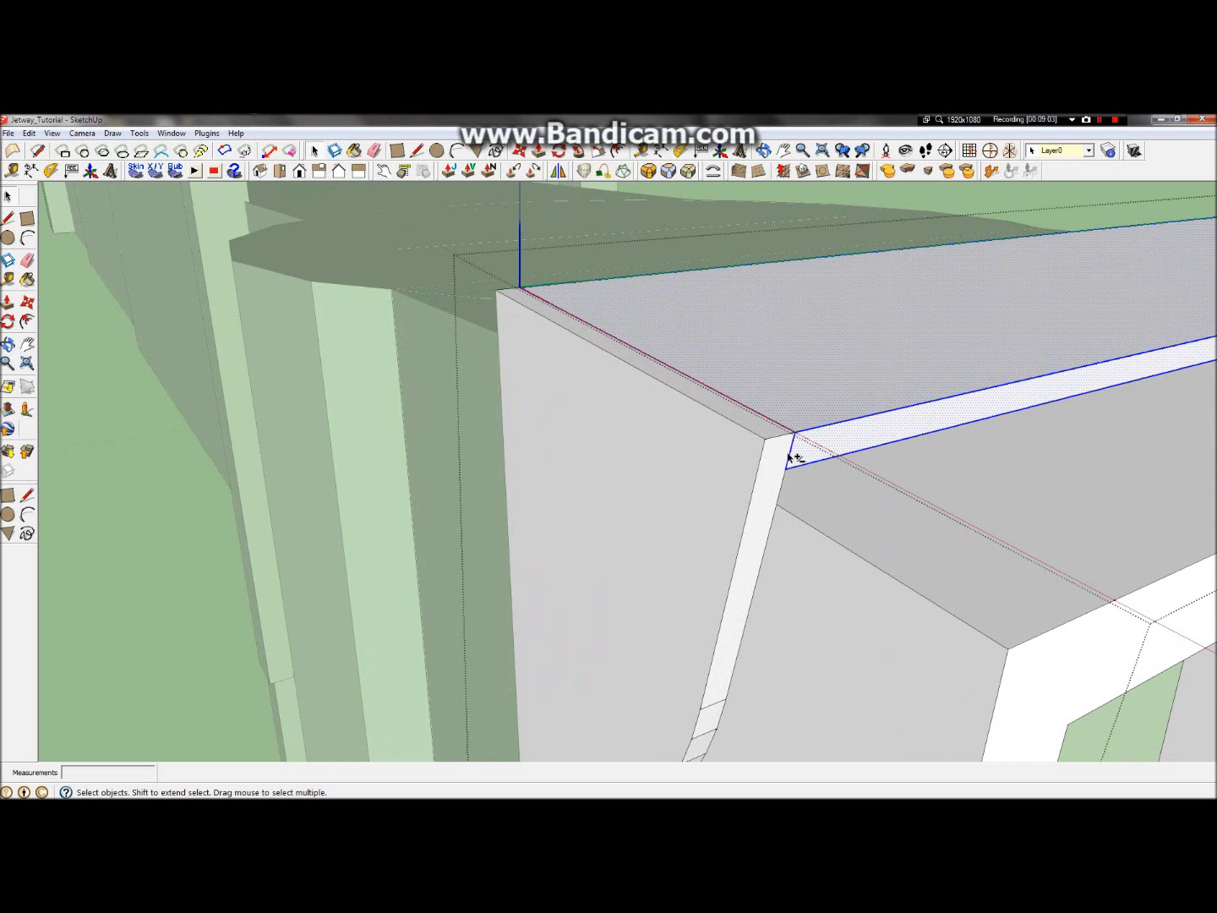
Step: Add the underside corner edge to the selection and make the top plate a component named Jet_Plate_02
{"action": "left_click", "coordinate": [9, 345]}
{"action": "left_click_drag", "start_coordinate": [593, 441], "coordinate": [301, 220]}
{"action": "scroll", "coordinate": [420, 364], "scroll_direction": "up", "scroll_amount": 5}
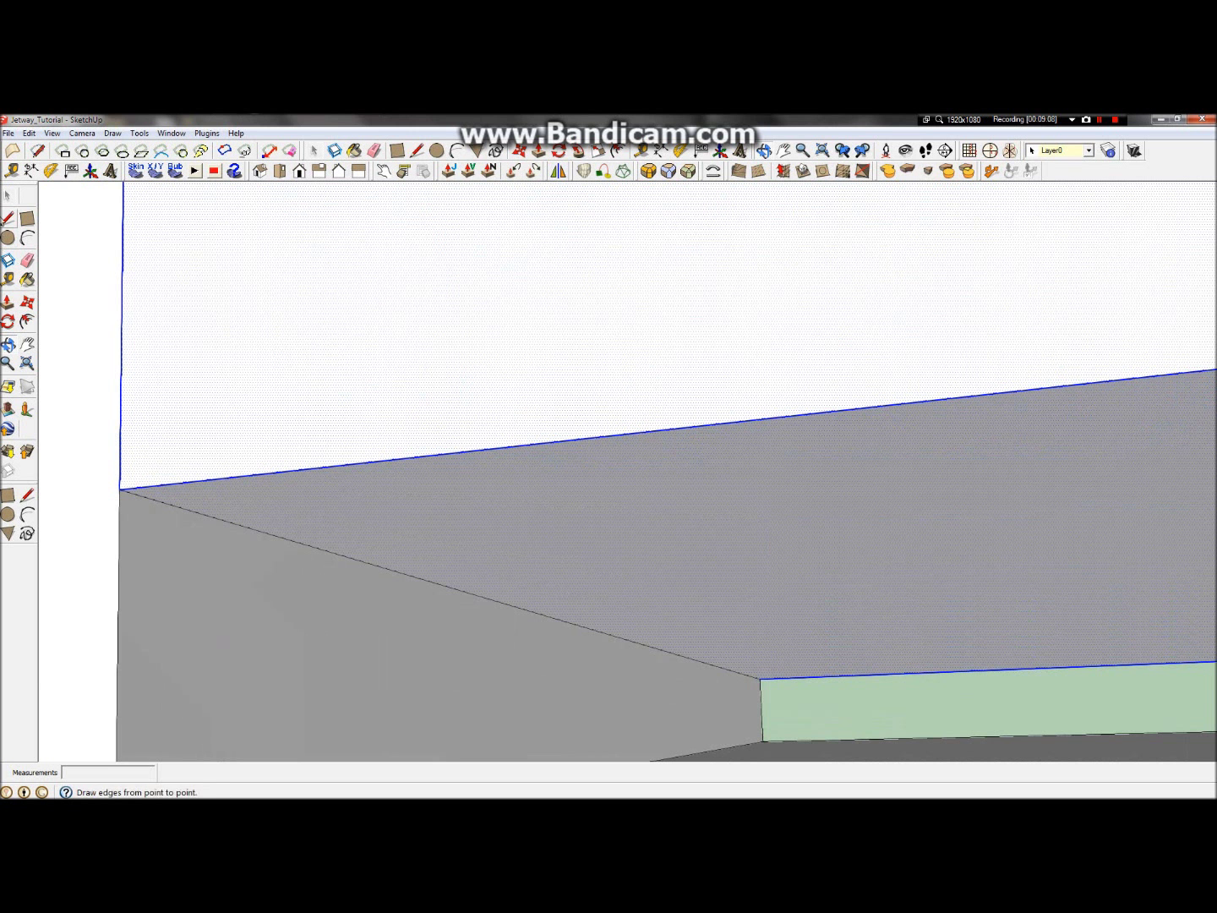
{"action": "left_click", "coordinate": [7, 195]}
{"action": "left_click", "coordinate": [330, 554]}
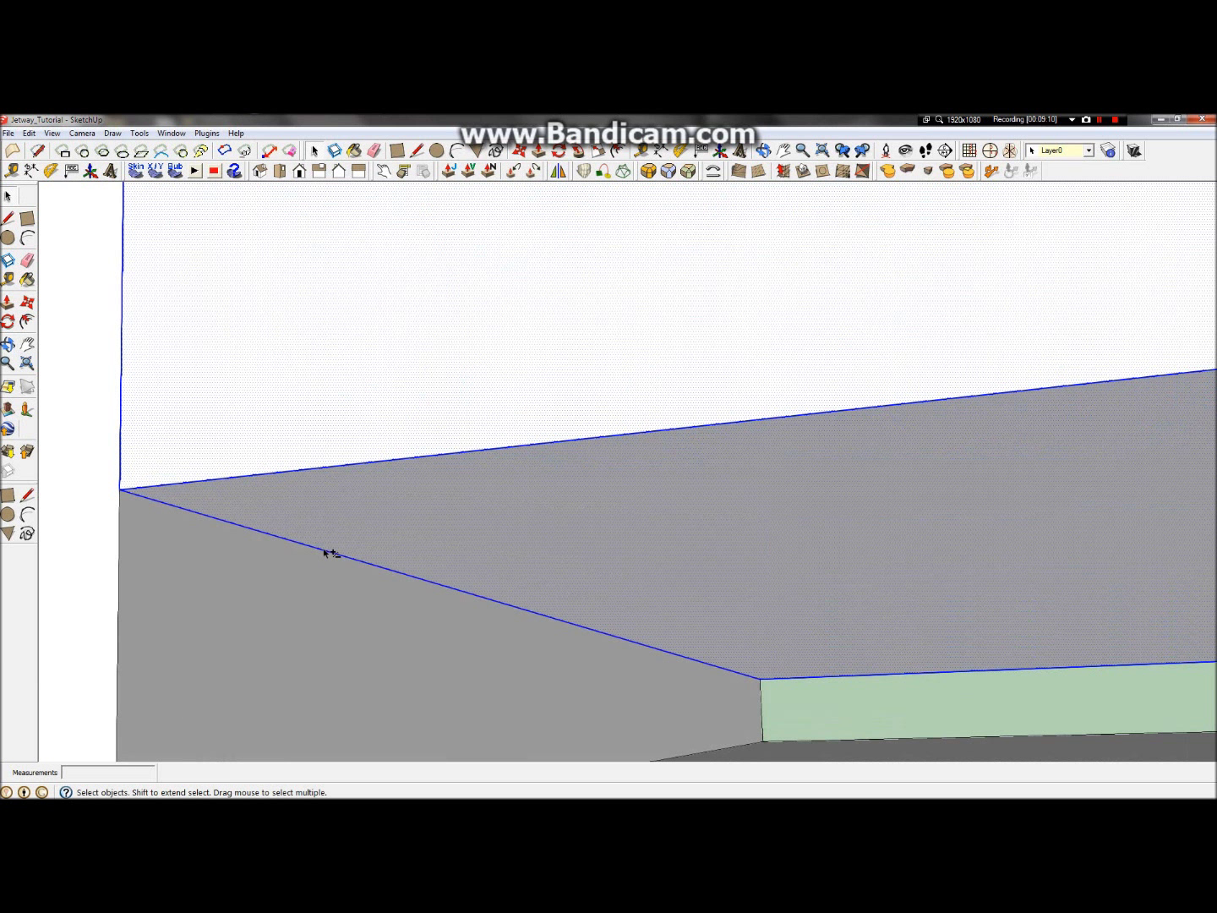
{"action": "left_click", "coordinate": [9, 345]}
{"action": "left_click_drag", "start_coordinate": [232, 348], "coordinate": [955, 465]}
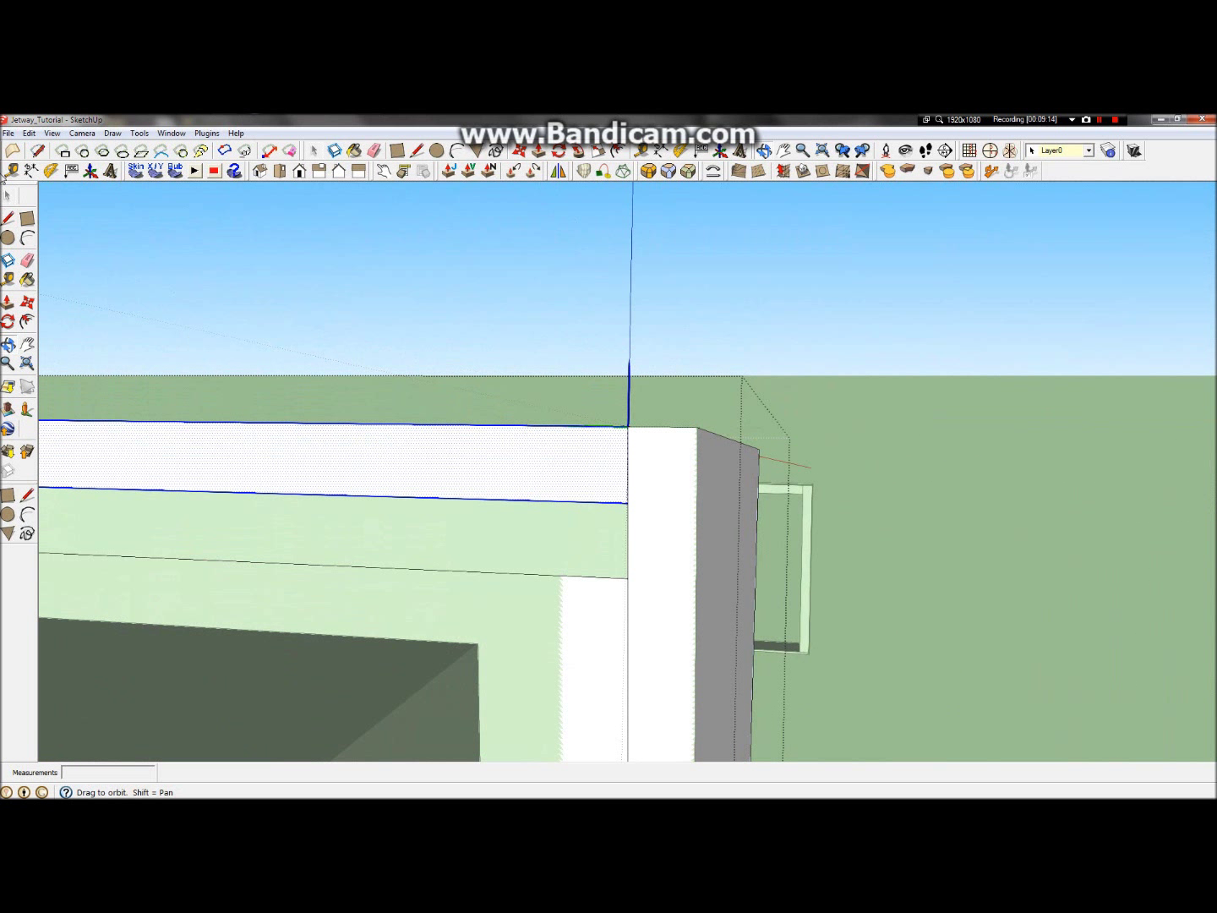
{"action": "left_click", "coordinate": [7, 195]}
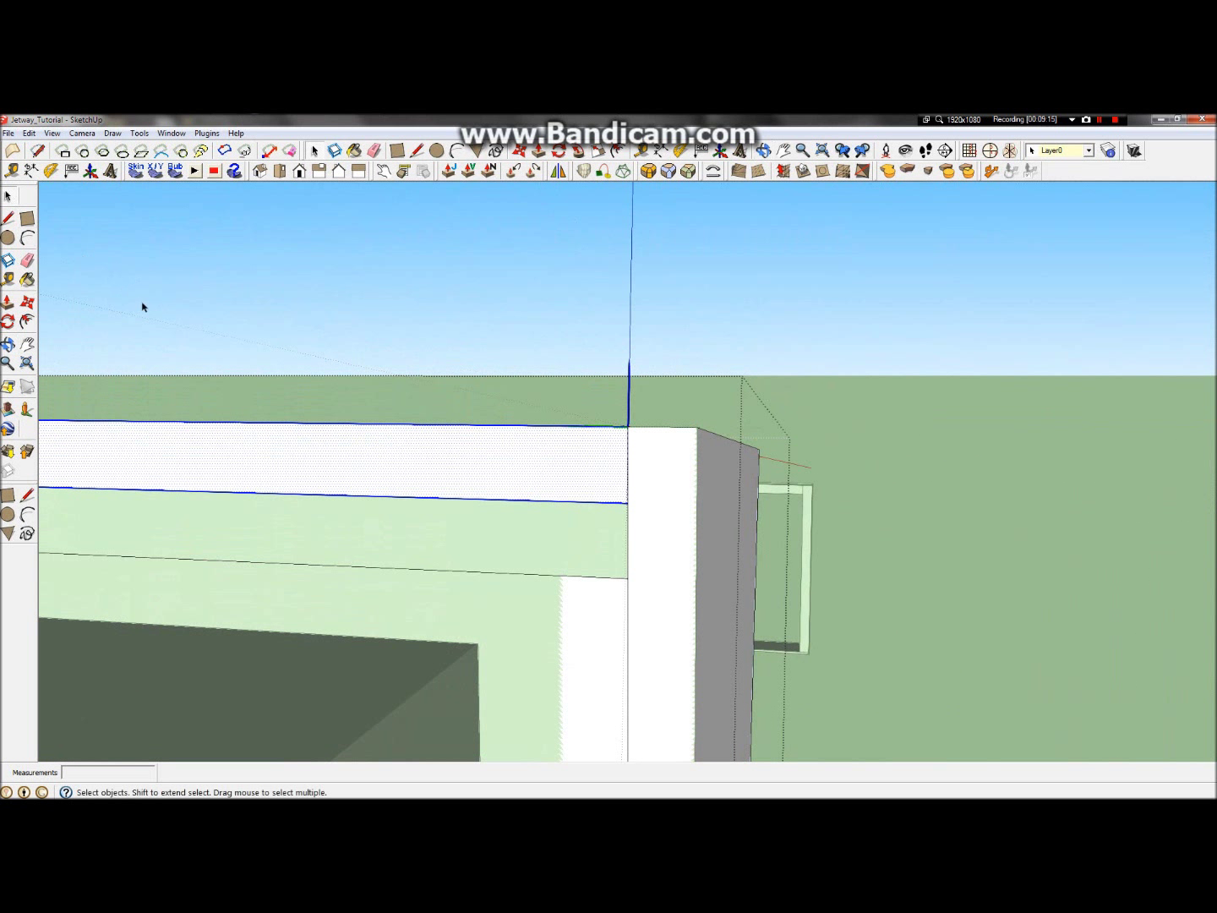
{"action": "right_click", "coordinate": [602, 461]}
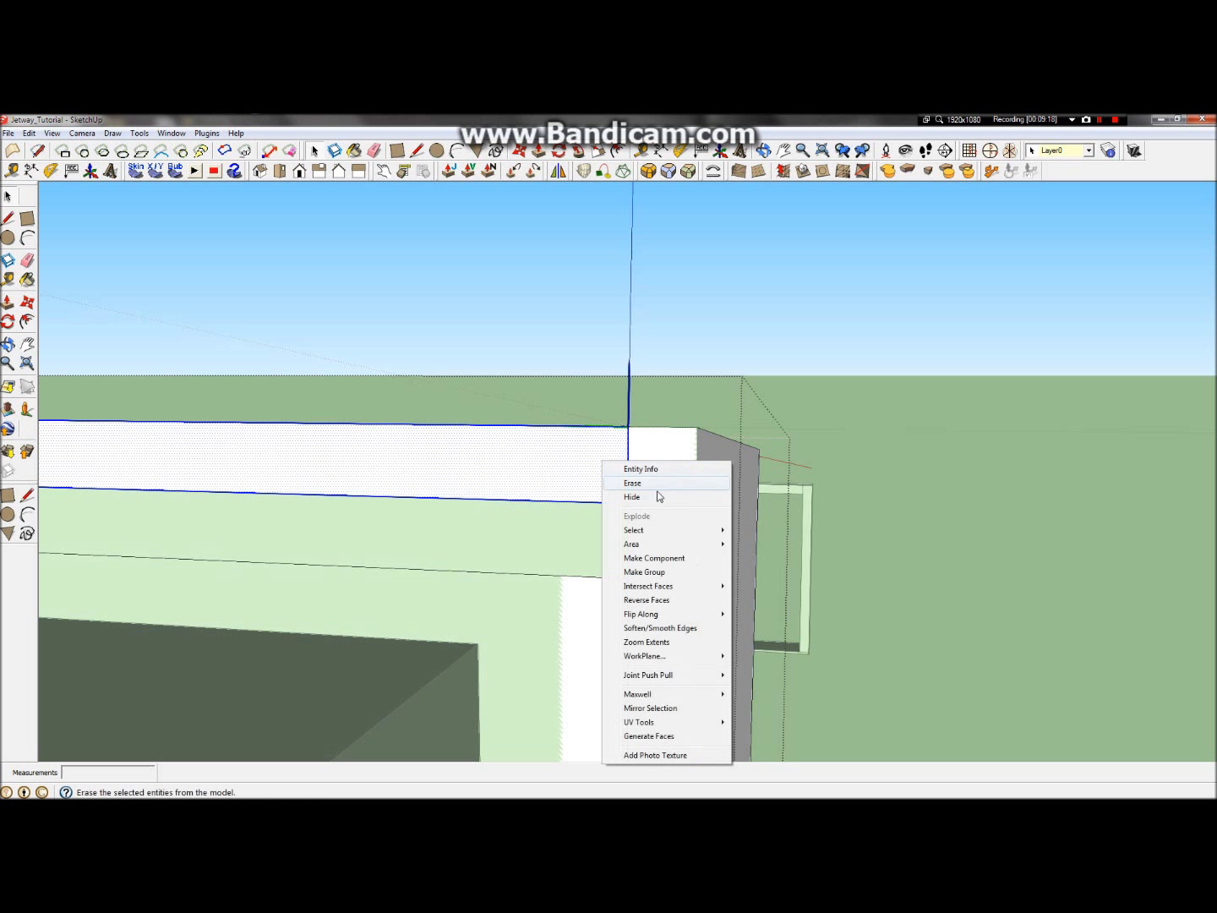
{"action": "left_click", "coordinate": [652, 557]}
{"action": "type", "text": "jk"}
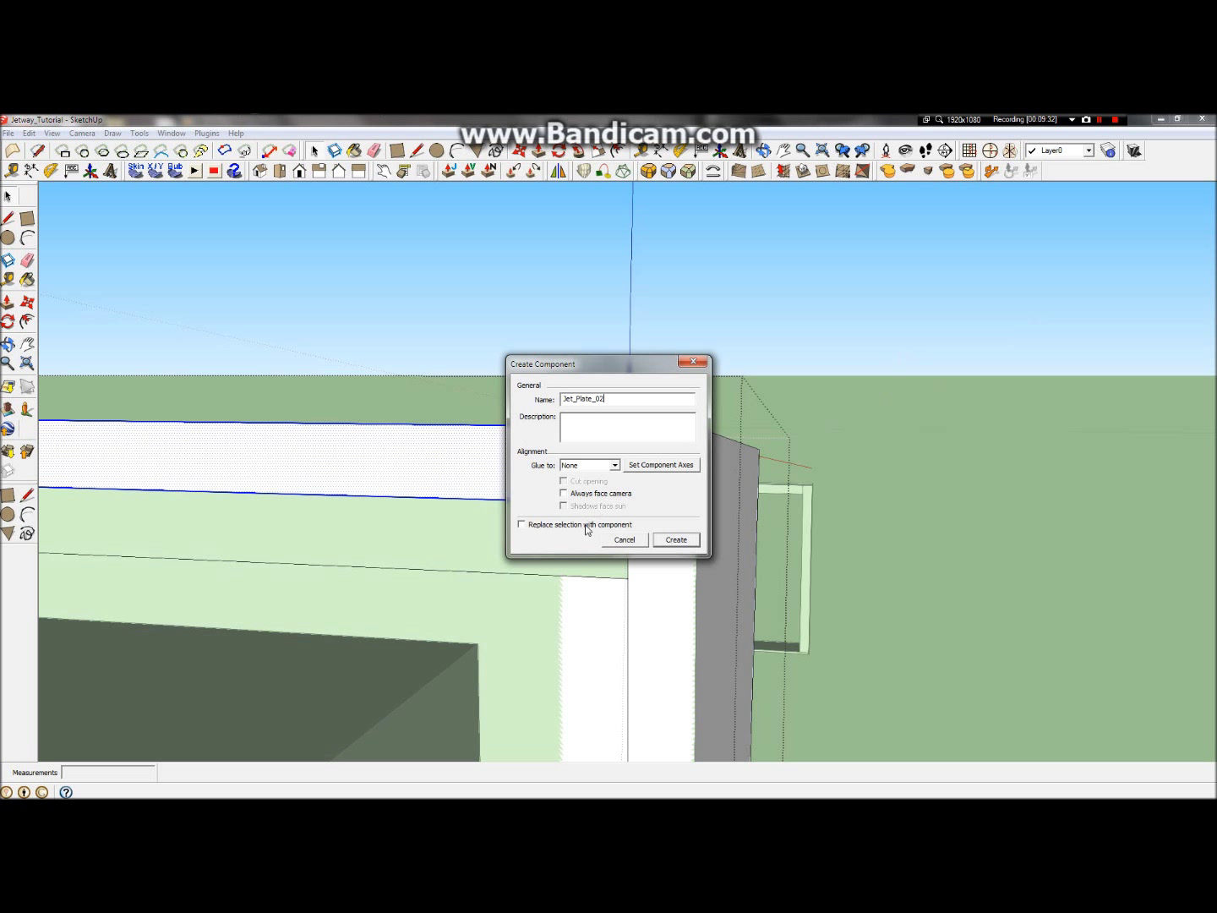
{"action": "left_click", "coordinate": [676, 540]}
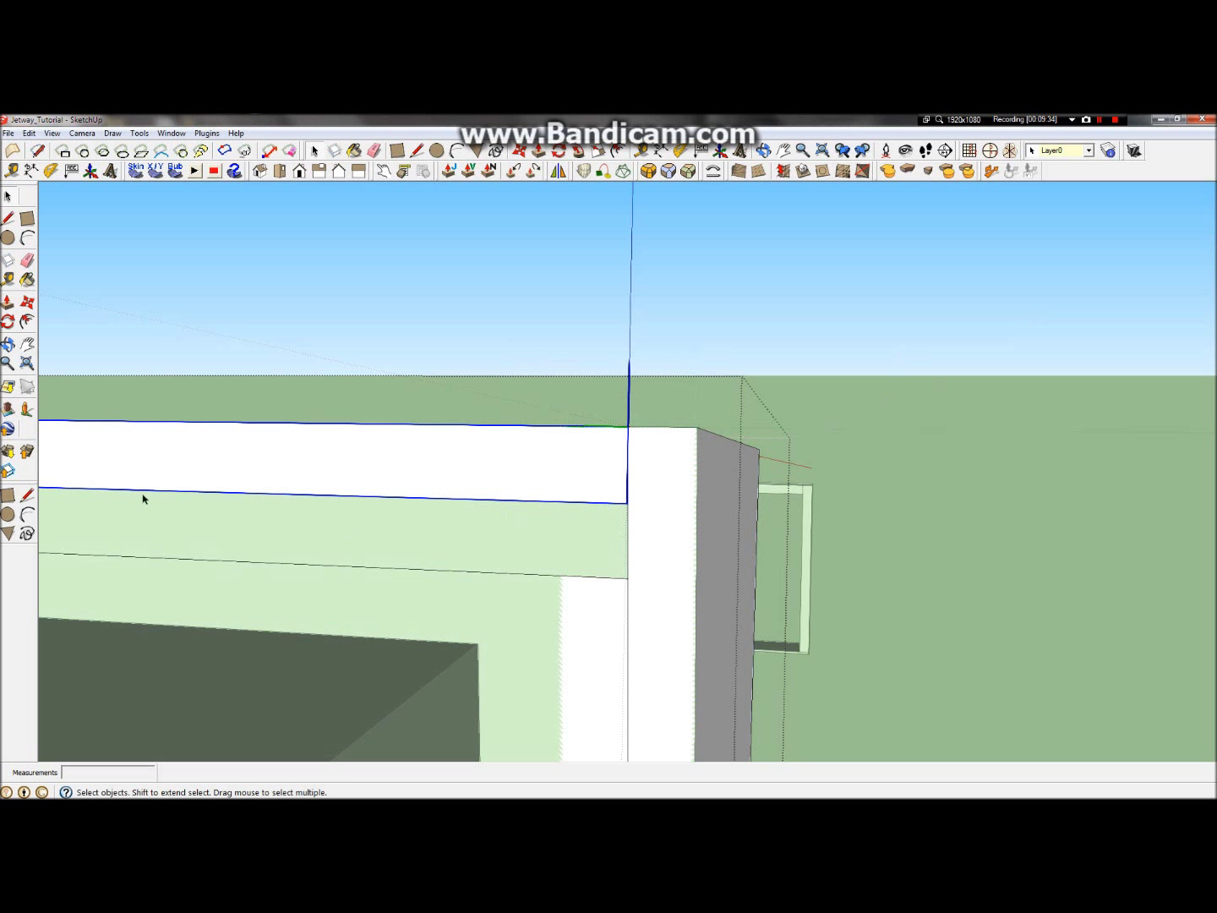
Step: Cut Jet_Plate_02 out of the surrounding frame component and paste it in place at the top level of the model
{"action": "left_click", "coordinate": [8, 344]}
{"action": "left_click_drag", "start_coordinate": [474, 592], "coordinate": [642, 461]}
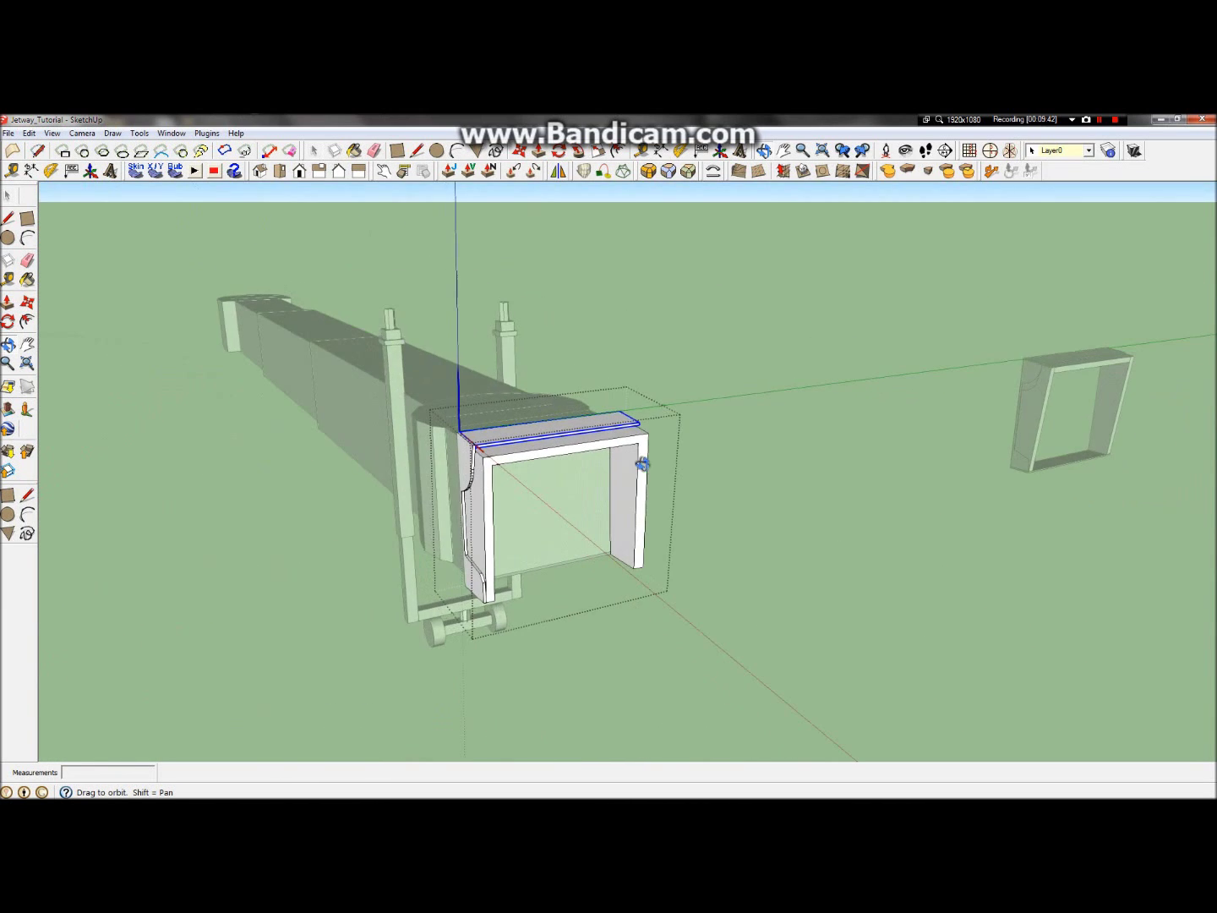
{"action": "left_click", "coordinate": [7, 195]}
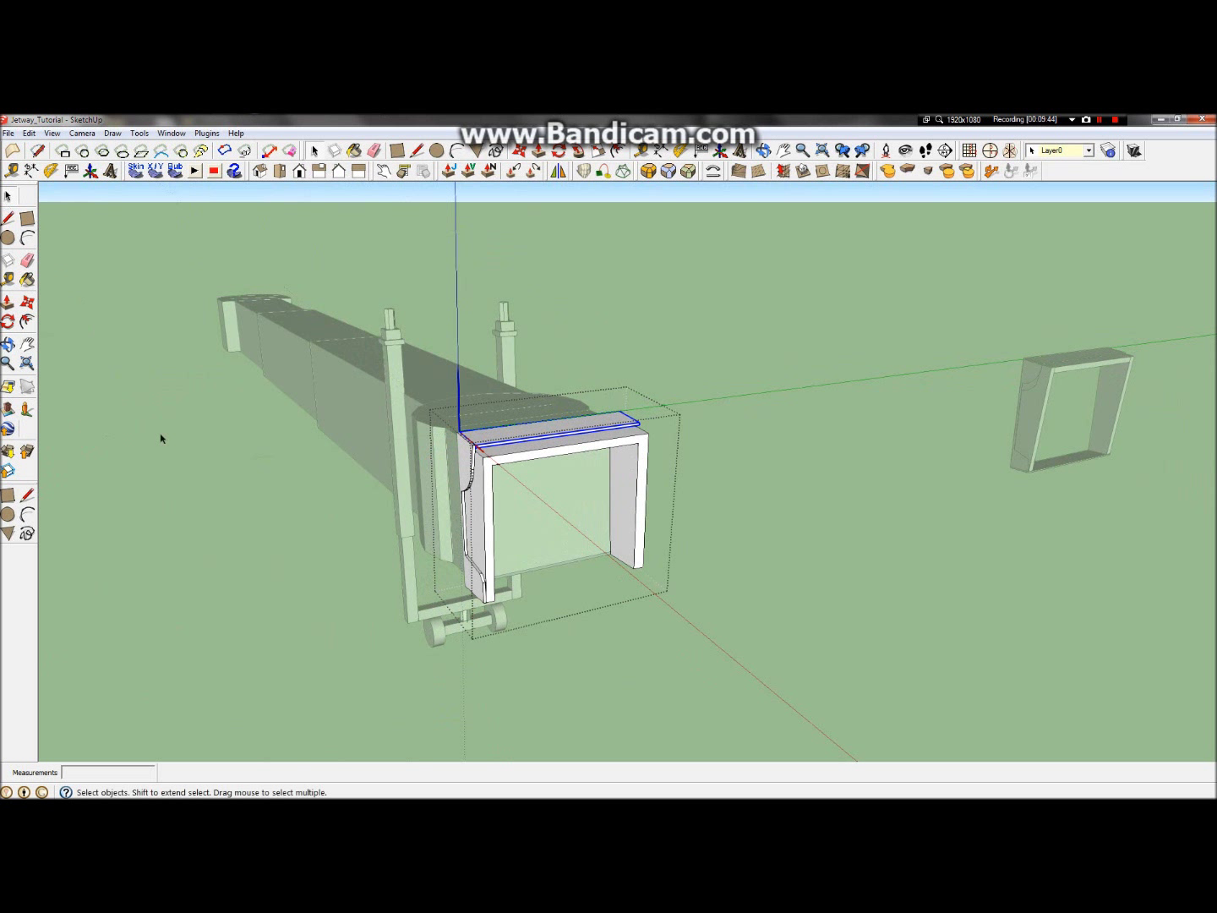
{"action": "left_click", "coordinate": [195, 462]}
{"action": "left_click", "coordinate": [492, 428]}
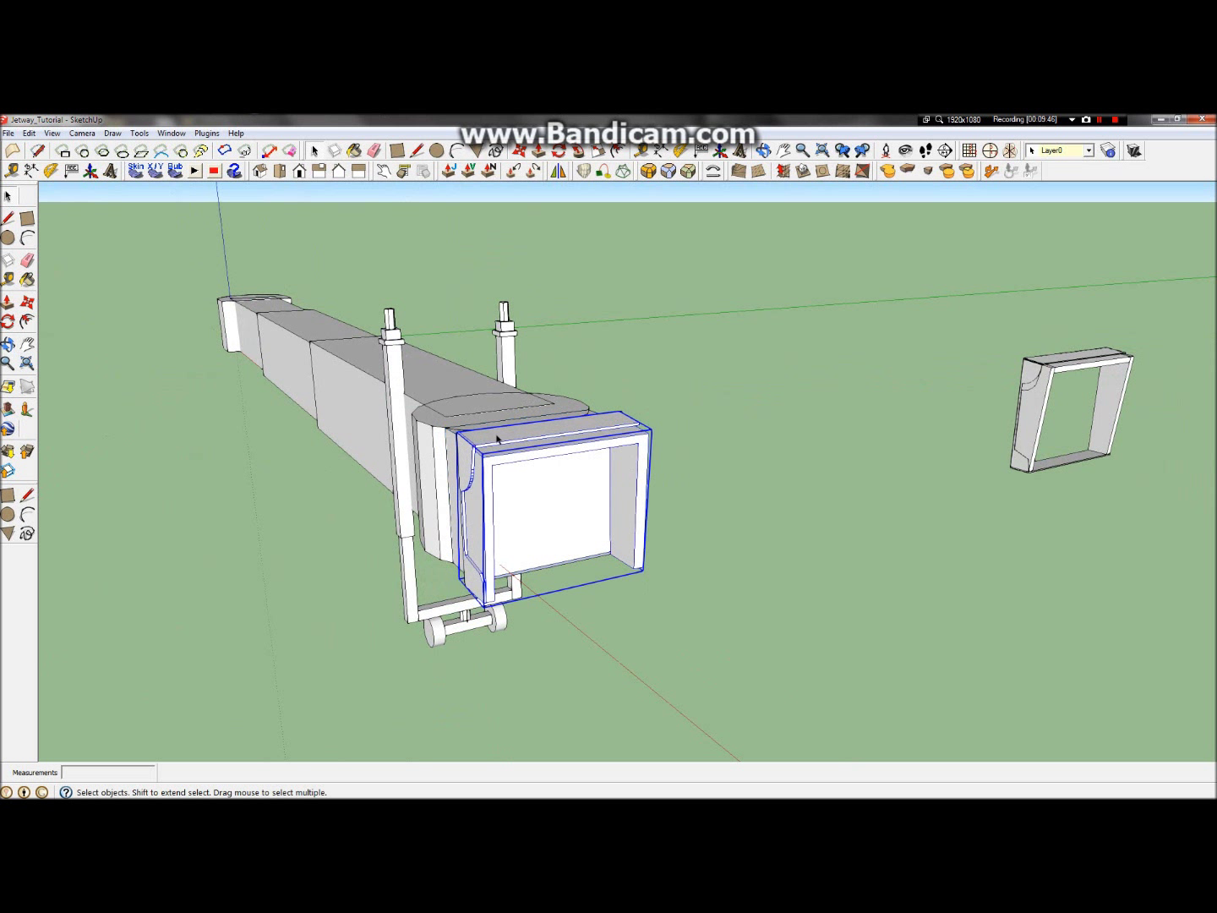
{"action": "double_click", "coordinate": [497, 437]}
{"action": "left_click", "coordinate": [498, 437]}
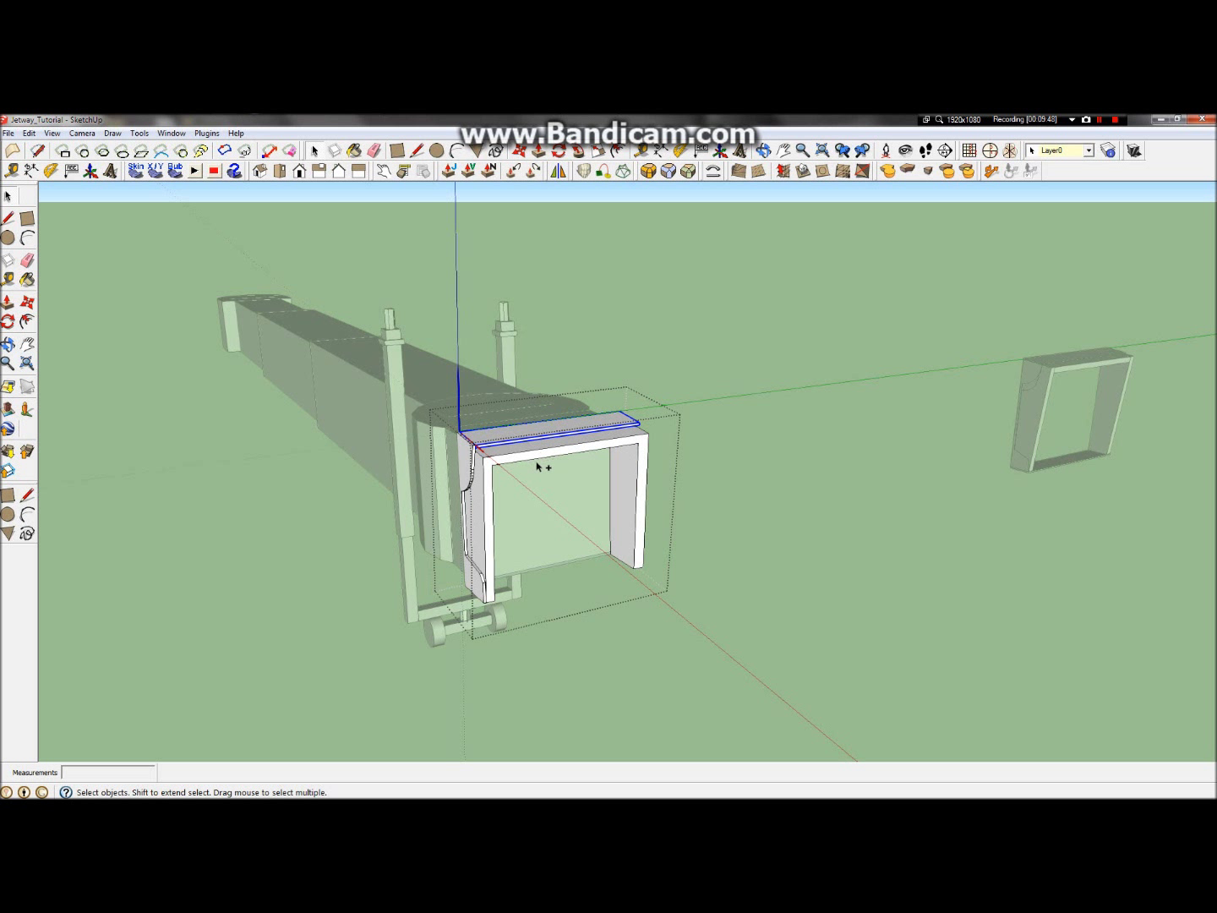
{"action": "left_click", "coordinate": [803, 504]}
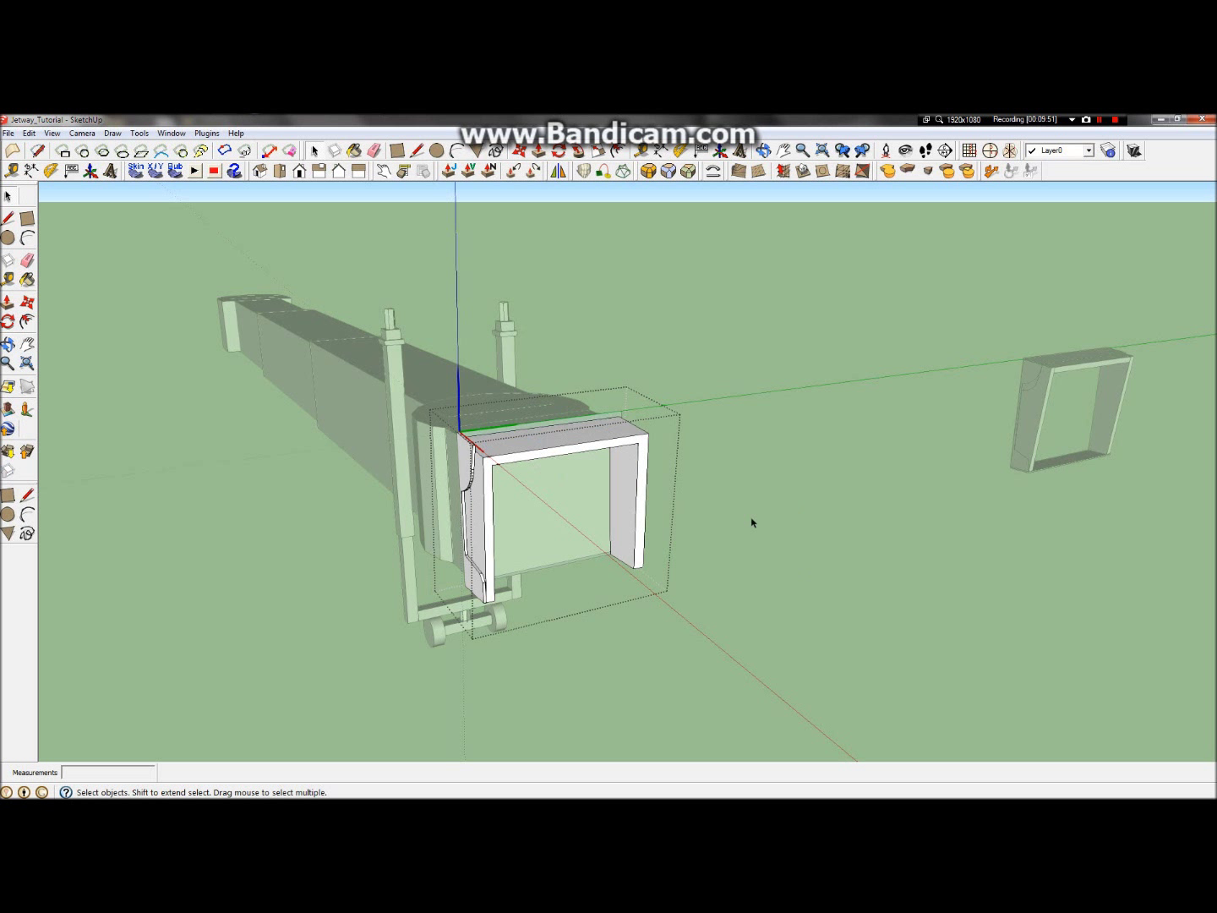
{"action": "left_click", "coordinate": [762, 503]}
{"action": "left_click", "coordinate": [28, 134]}
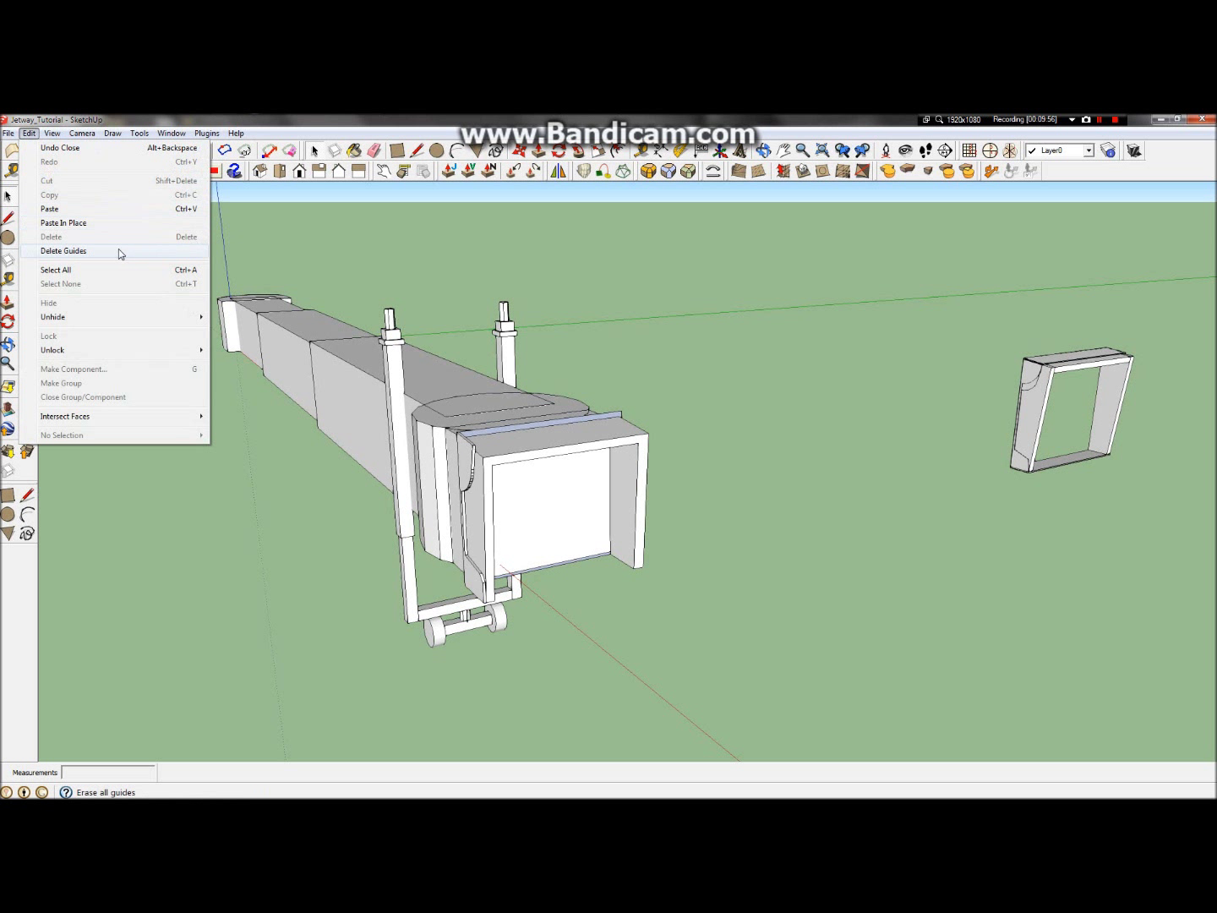
{"action": "left_click", "coordinate": [88, 225]}
{"action": "left_click", "coordinate": [199, 451]}
{"action": "scroll", "coordinate": [384, 481], "scroll_direction": "up", "scroll_amount": 3}
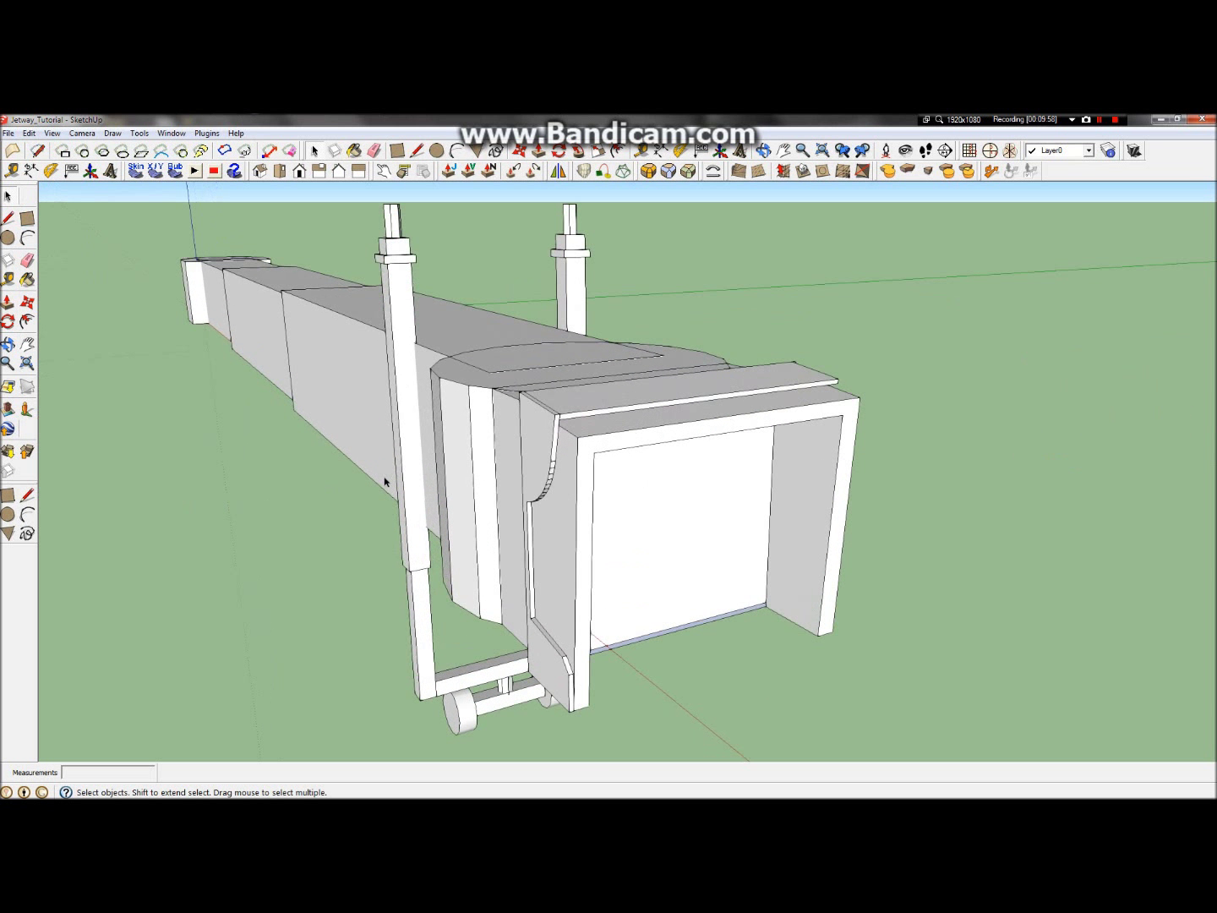
{"action": "left_click", "coordinate": [8, 345]}
{"action": "left_click_drag", "start_coordinate": [757, 457], "coordinate": [766, 500]}
{"action": "left_click", "coordinate": [8, 200]}
{"action": "left_click", "coordinate": [537, 493]}
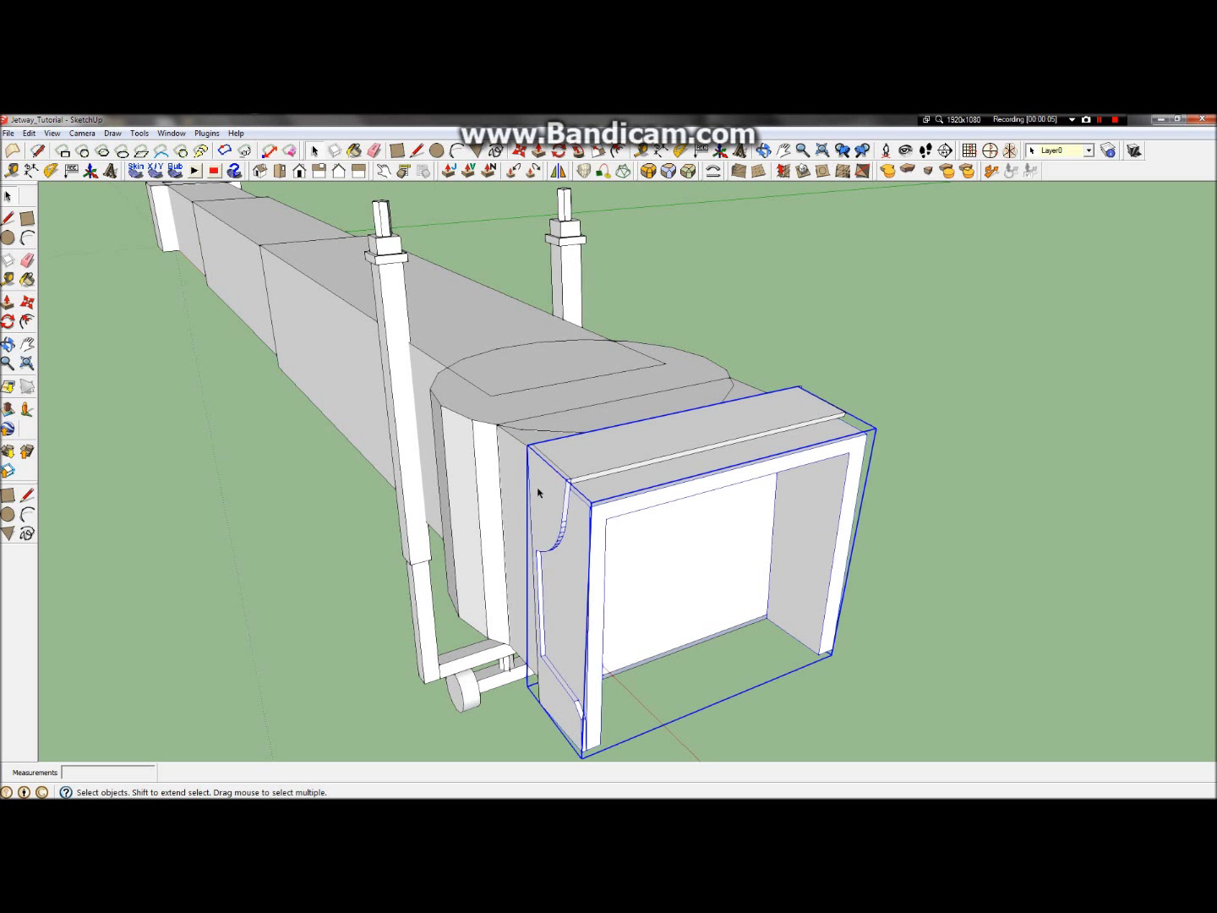
{"action": "double_click", "coordinate": [539, 493]}
{"action": "left_click", "coordinate": [548, 506]}
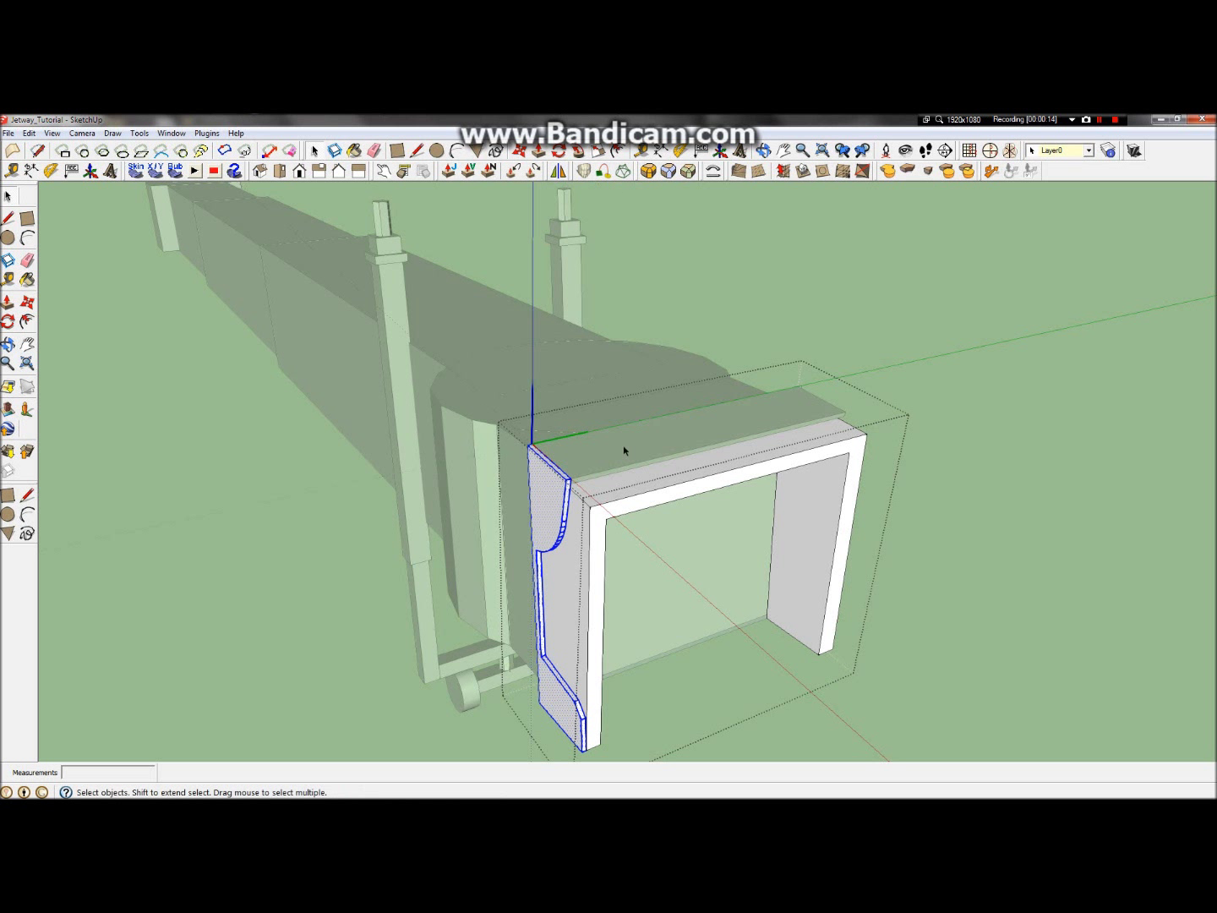
{"action": "left_click", "coordinate": [9, 341]}
{"action": "left_click_drag", "start_coordinate": [849, 454], "coordinate": [763, 453]}
{"action": "left_click_drag", "start_coordinate": [527, 499], "coordinate": [528, 564]}
{"action": "key", "text": "space"}
{"action": "left_click", "coordinate": [359, 453]}
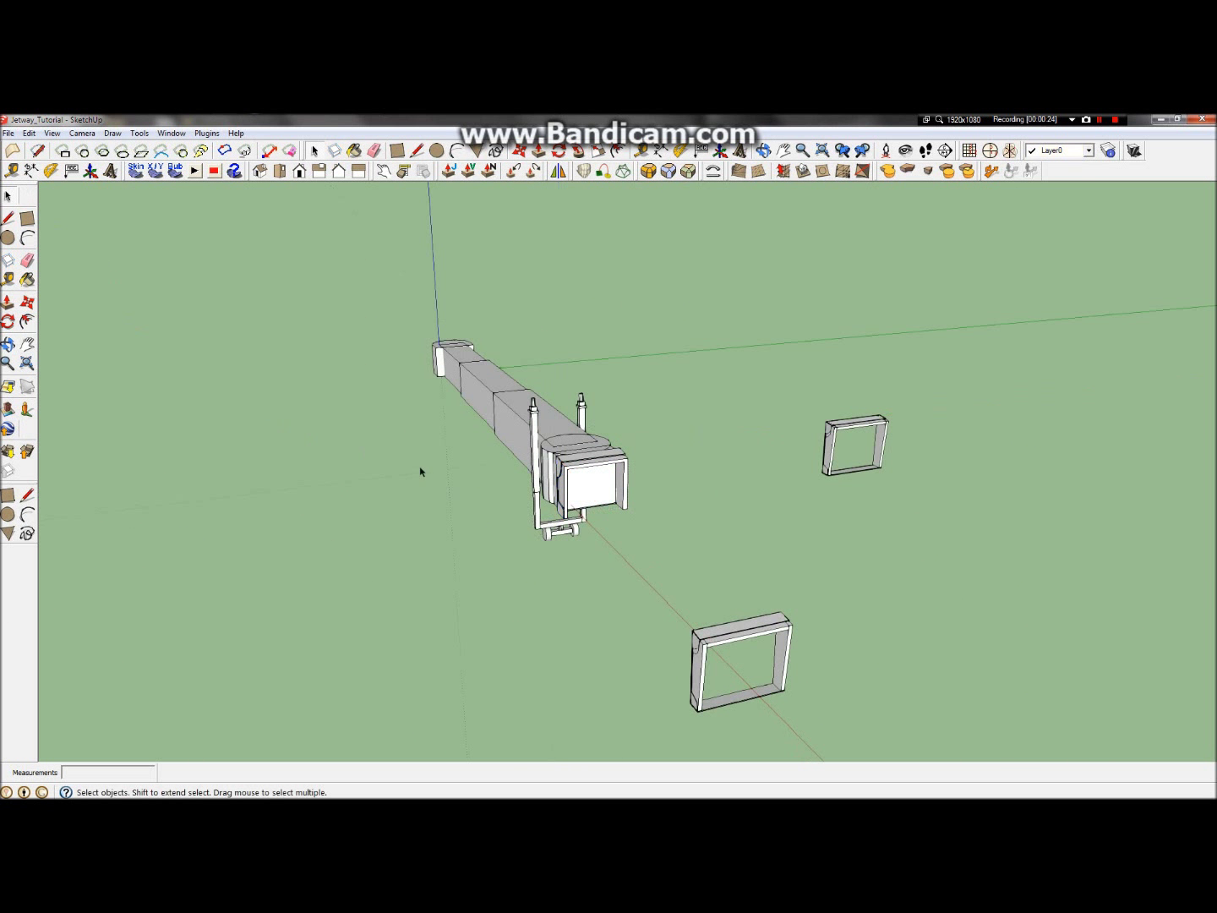
Step: Open the frame component at the cab end and copy its notched side plate about 7 m away along the green axis
{"action": "left_click", "coordinate": [562, 513]}
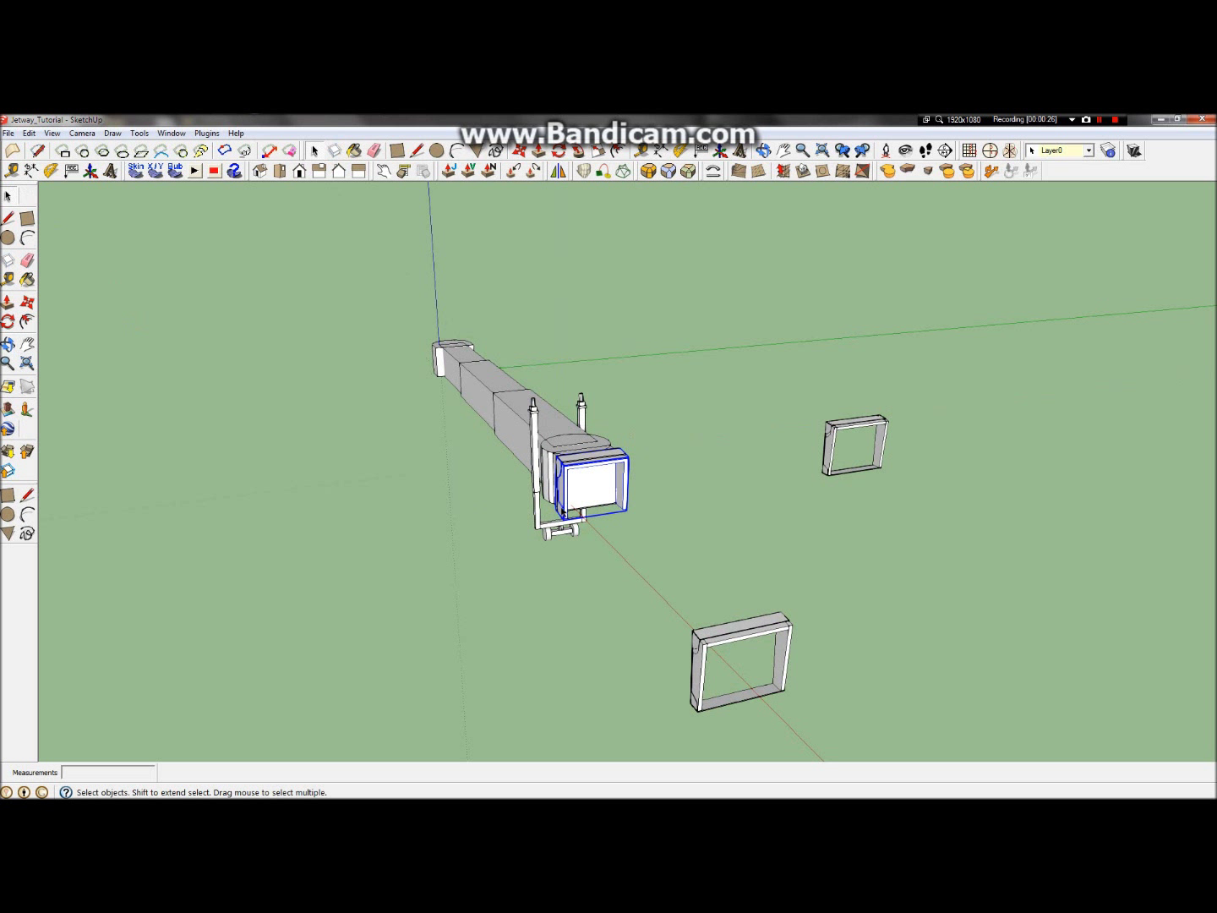
{"action": "double_click", "coordinate": [562, 506]}
{"action": "scroll", "coordinate": [483, 497], "scroll_direction": "up", "scroll_amount": 5}
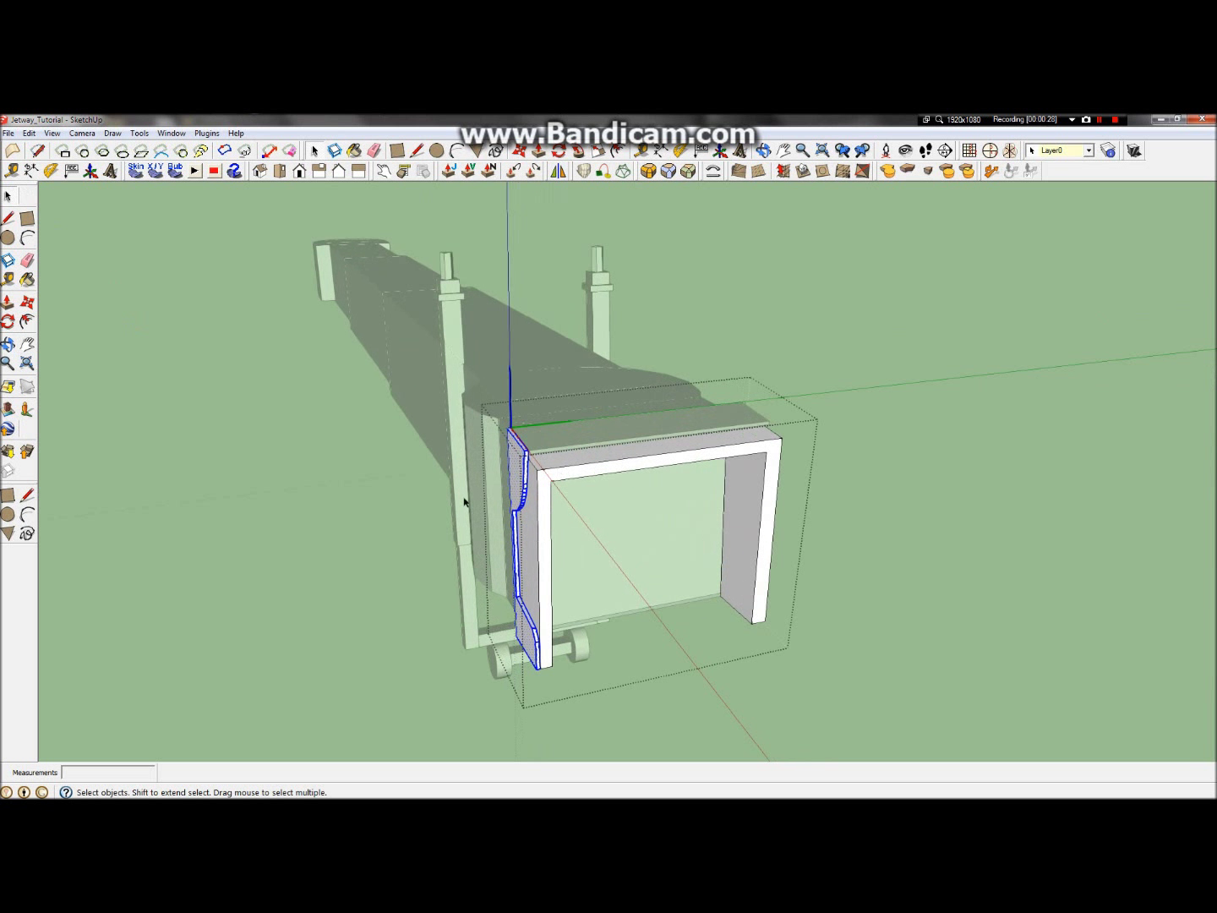
{"action": "key", "text": "m"}
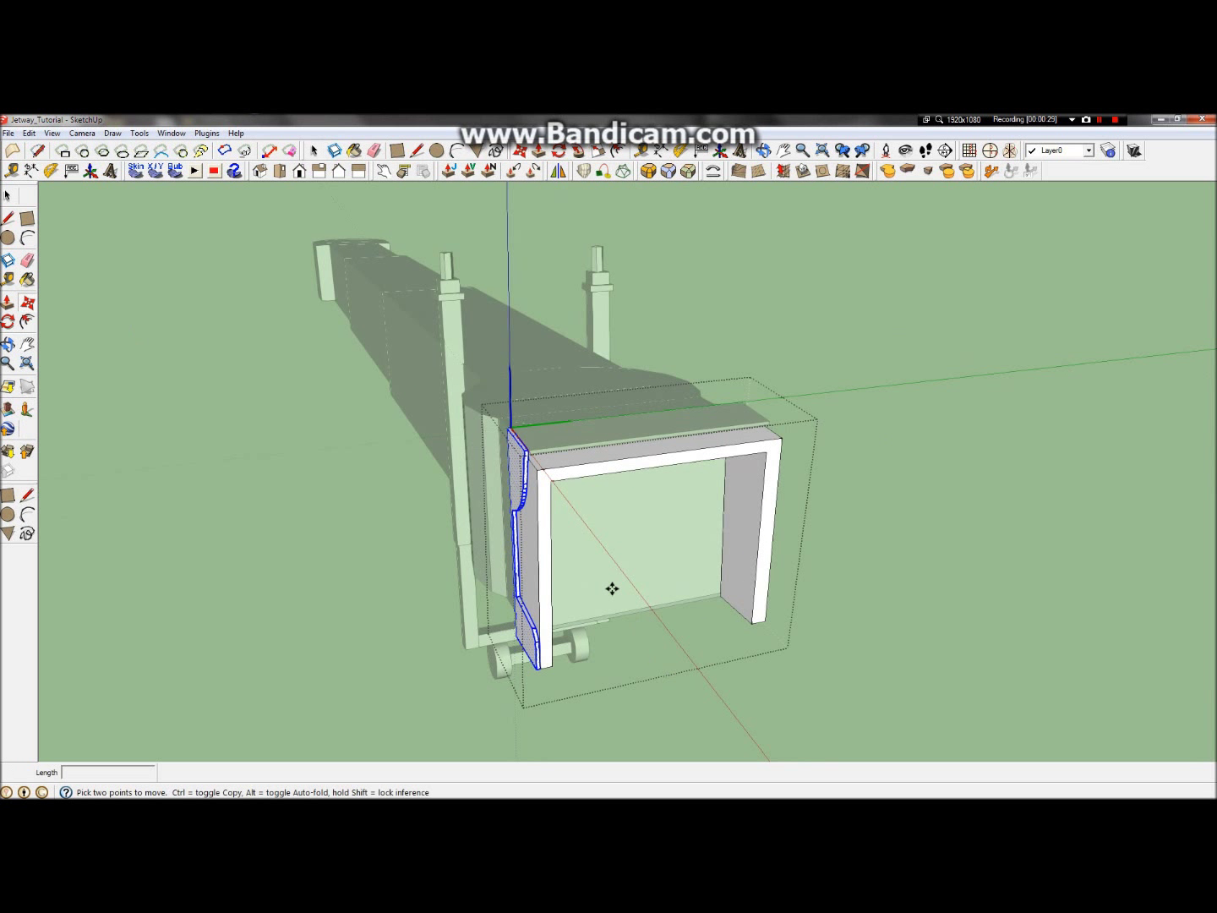
{"action": "left_click", "coordinate": [517, 468], "text": "ctrl"}
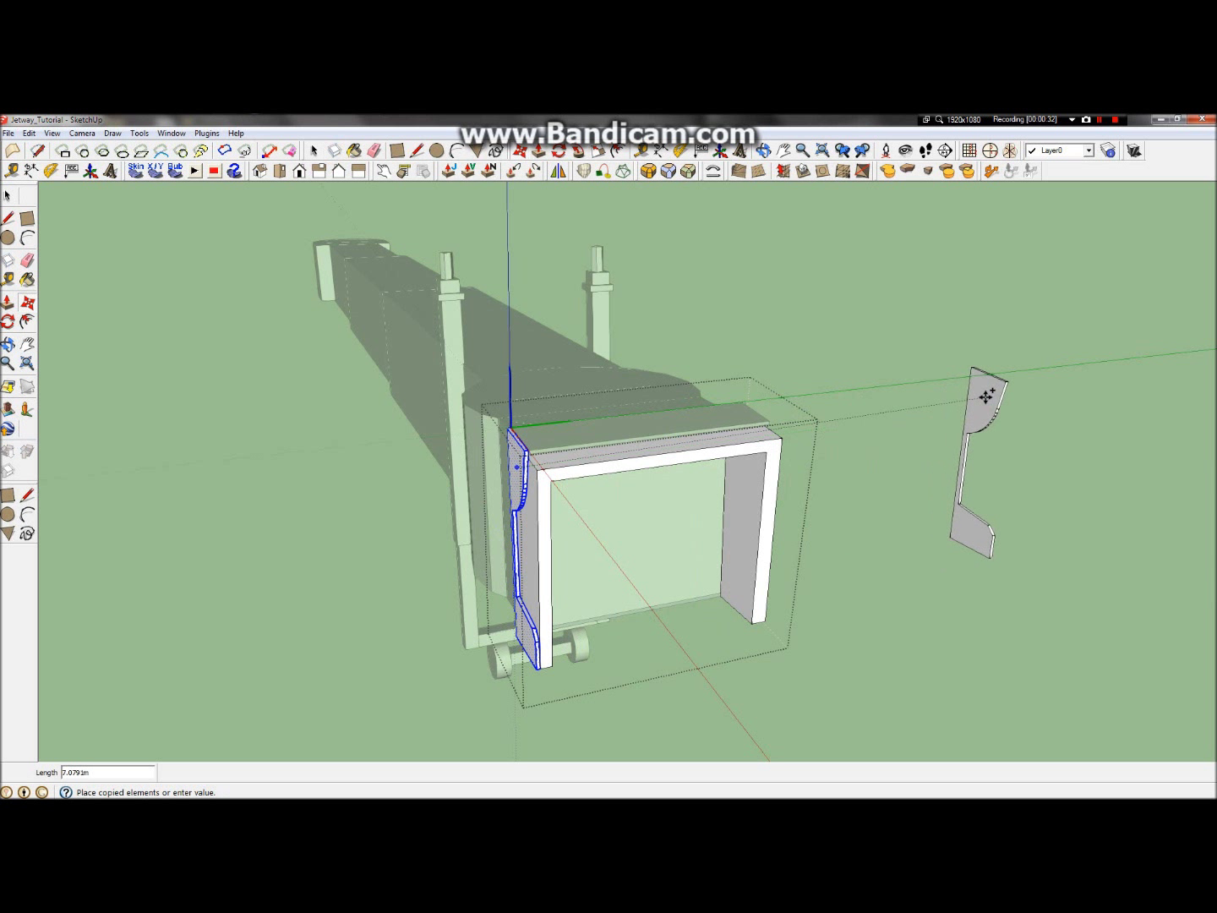
{"action": "left_click", "coordinate": [1014, 410]}
{"action": "scroll", "coordinate": [620, 483], "scroll_direction": "down", "scroll_amount": 5}
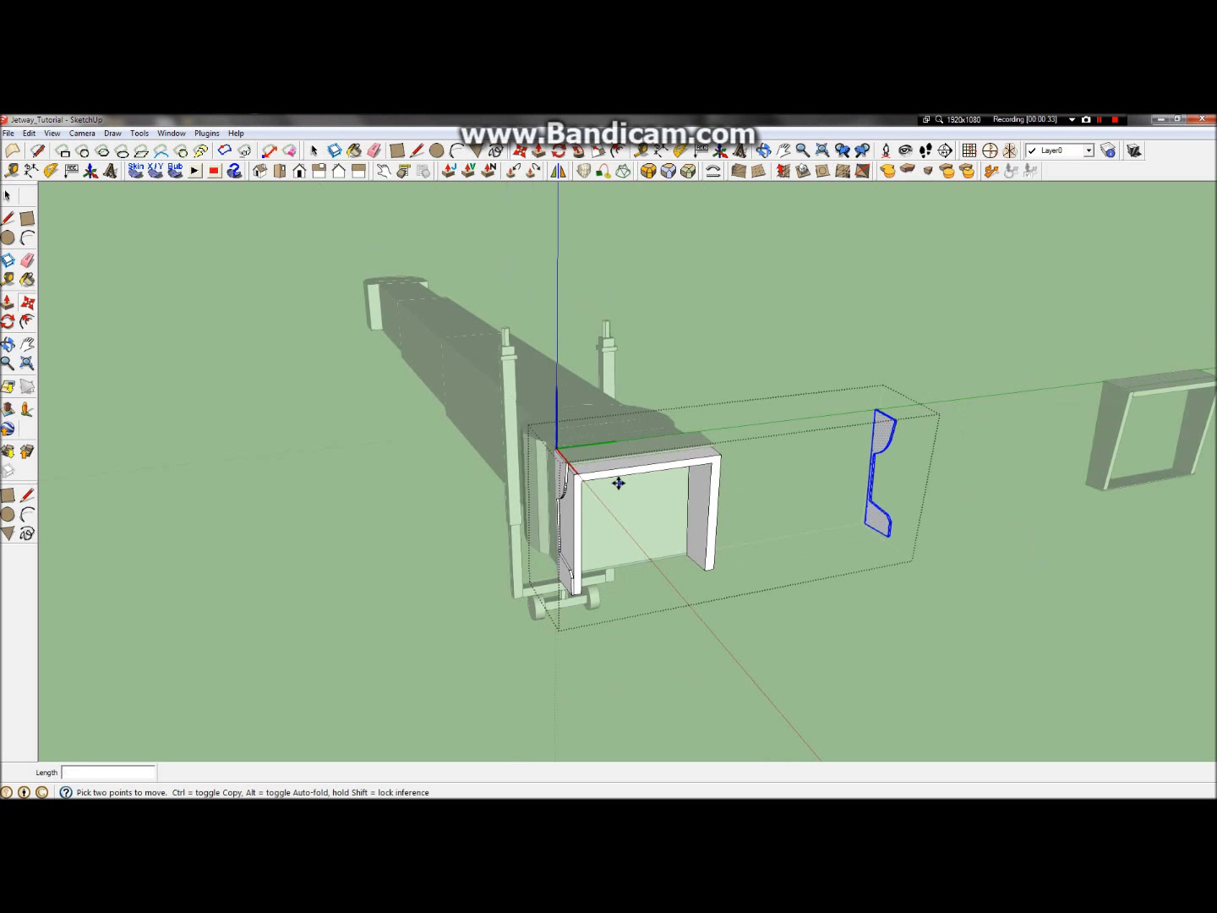
Step: Reposition the axes with the origin at the tunnel section's upper corner and the first direction across its roof
{"action": "scroll", "coordinate": [728, 536], "scroll_direction": "up", "scroll_amount": 5}
{"action": "scroll", "coordinate": [634, 532], "scroll_direction": "down", "scroll_amount": 5}
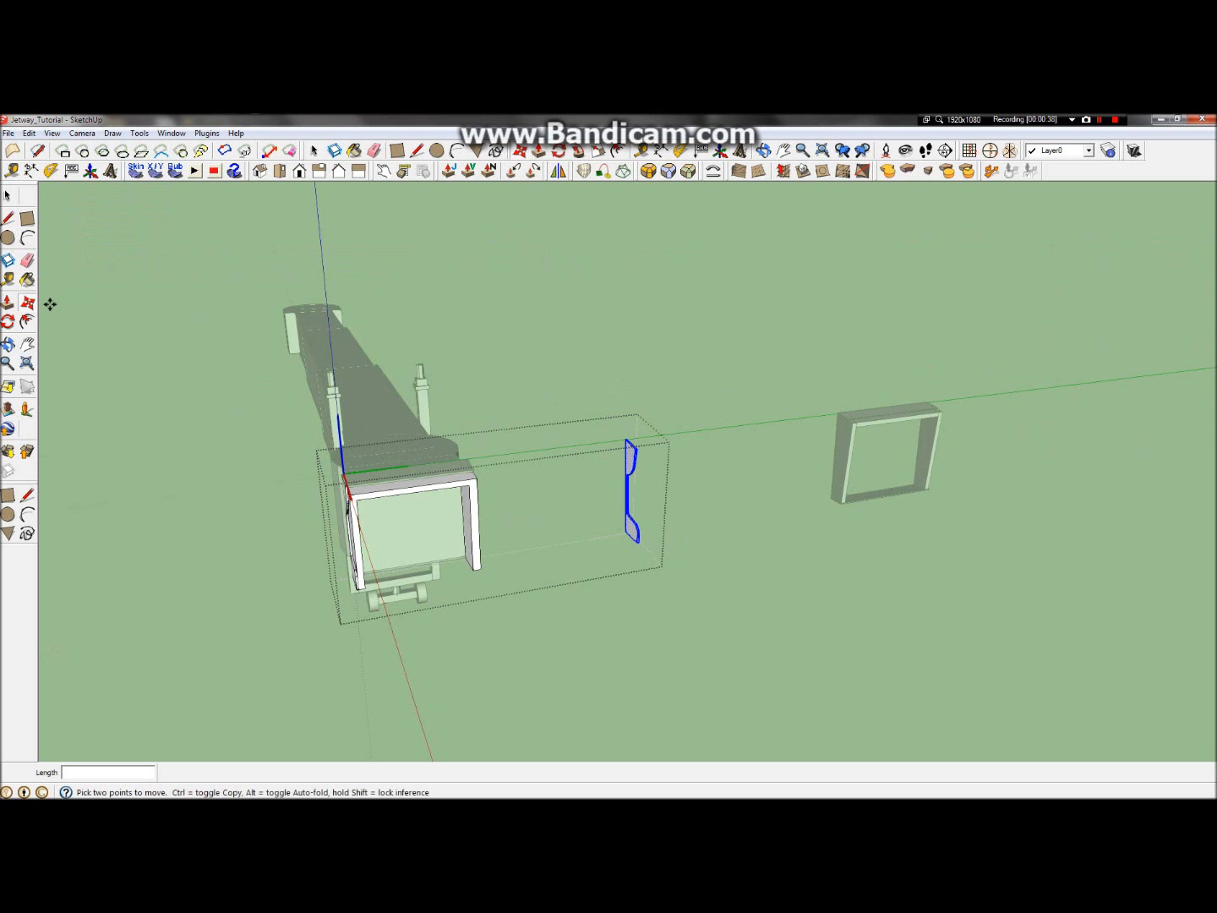
{"action": "left_click", "coordinate": [8, 345]}
{"action": "left_click_drag", "start_coordinate": [507, 473], "coordinate": [271, 394]}
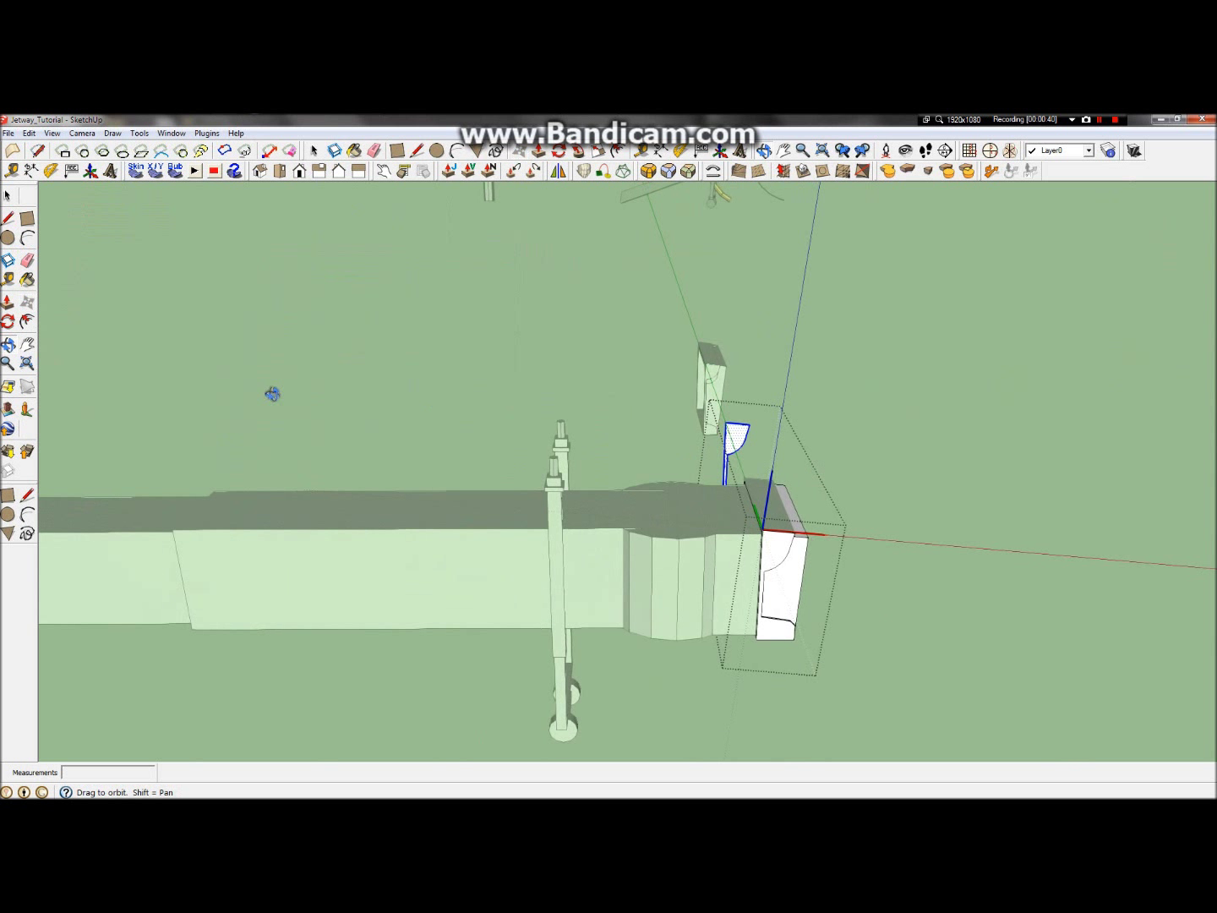
{"action": "left_click", "coordinate": [719, 150]}
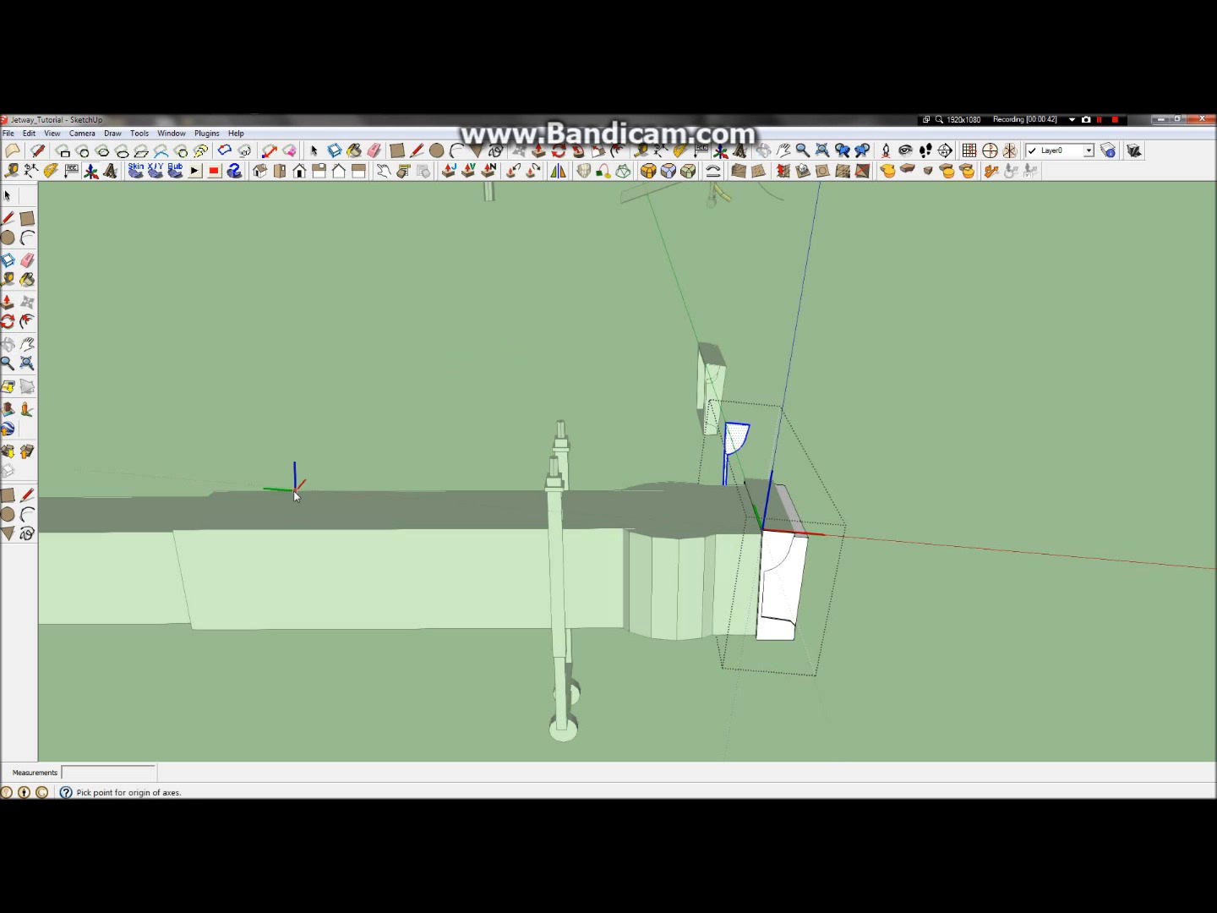
{"action": "left_click", "coordinate": [173, 529]}
{"action": "left_click", "coordinate": [196, 507]}
Step: Mirror the copied side plate with the Mirror tool
{"action": "mouse_move", "coordinate": [417, 537]}
{"action": "middle_mouse_down"}
{"action": "mouse_move", "coordinate": [5, 476]}
{"action": "mouse_move", "coordinate": [3, 559]}
{"action": "middle_mouse_up"}
{"action": "mouse_move", "coordinate": [405, 534]}
{"action": "middle_mouse_down"}
{"action": "mouse_move", "coordinate": [383, 535]}
{"action": "mouse_move", "coordinate": [490, 516]}
{"action": "mouse_move", "coordinate": [387, 524]}
{"action": "middle_mouse_up"}
{"action": "scroll", "coordinate": [489, 516], "scroll_direction": "up", "scroll_amount": 3}
{"action": "scroll", "coordinate": [387, 523], "scroll_direction": "up", "scroll_amount": 5}
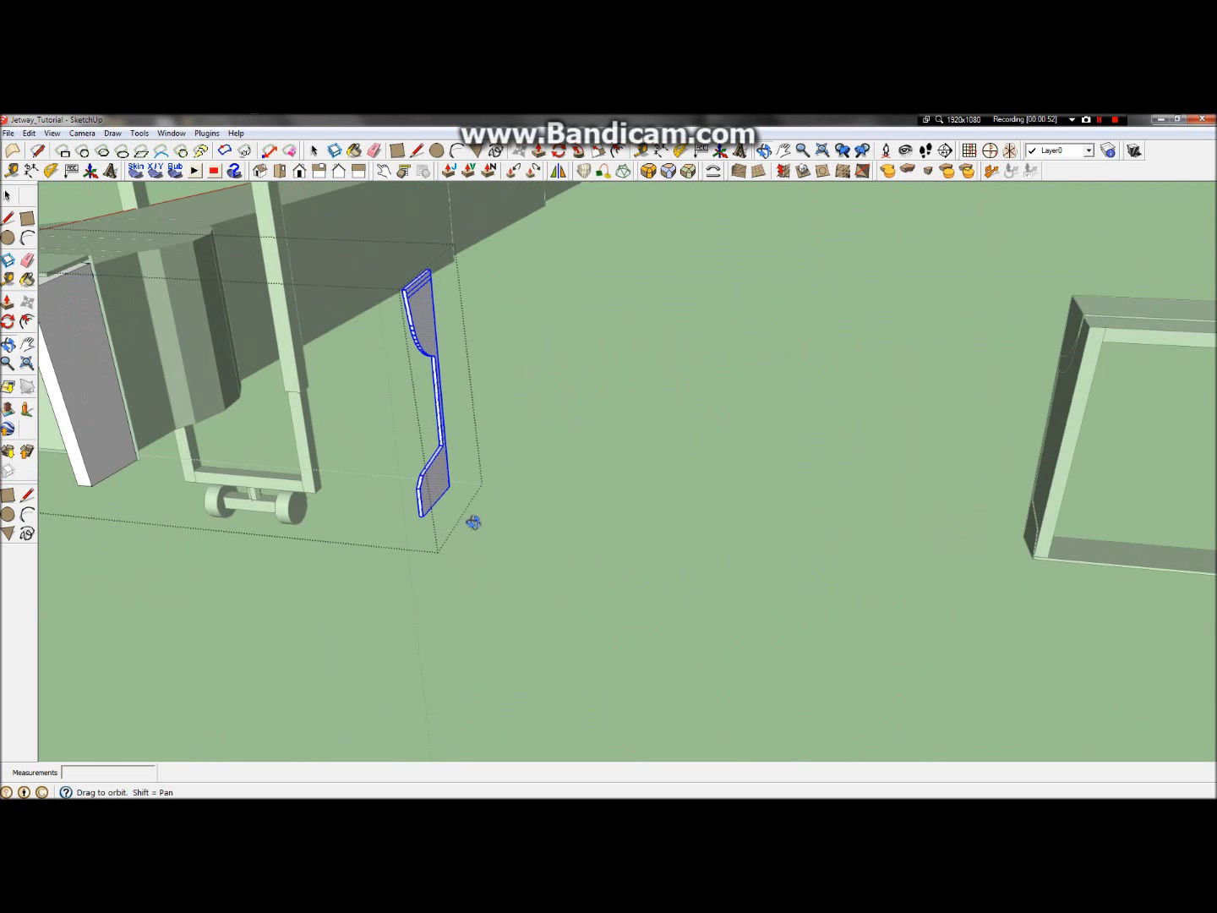
{"action": "middle_click_drag", "start_coordinate": [413, 517], "coordinate": [434, 519]}
{"action": "left_click", "coordinate": [559, 172]}
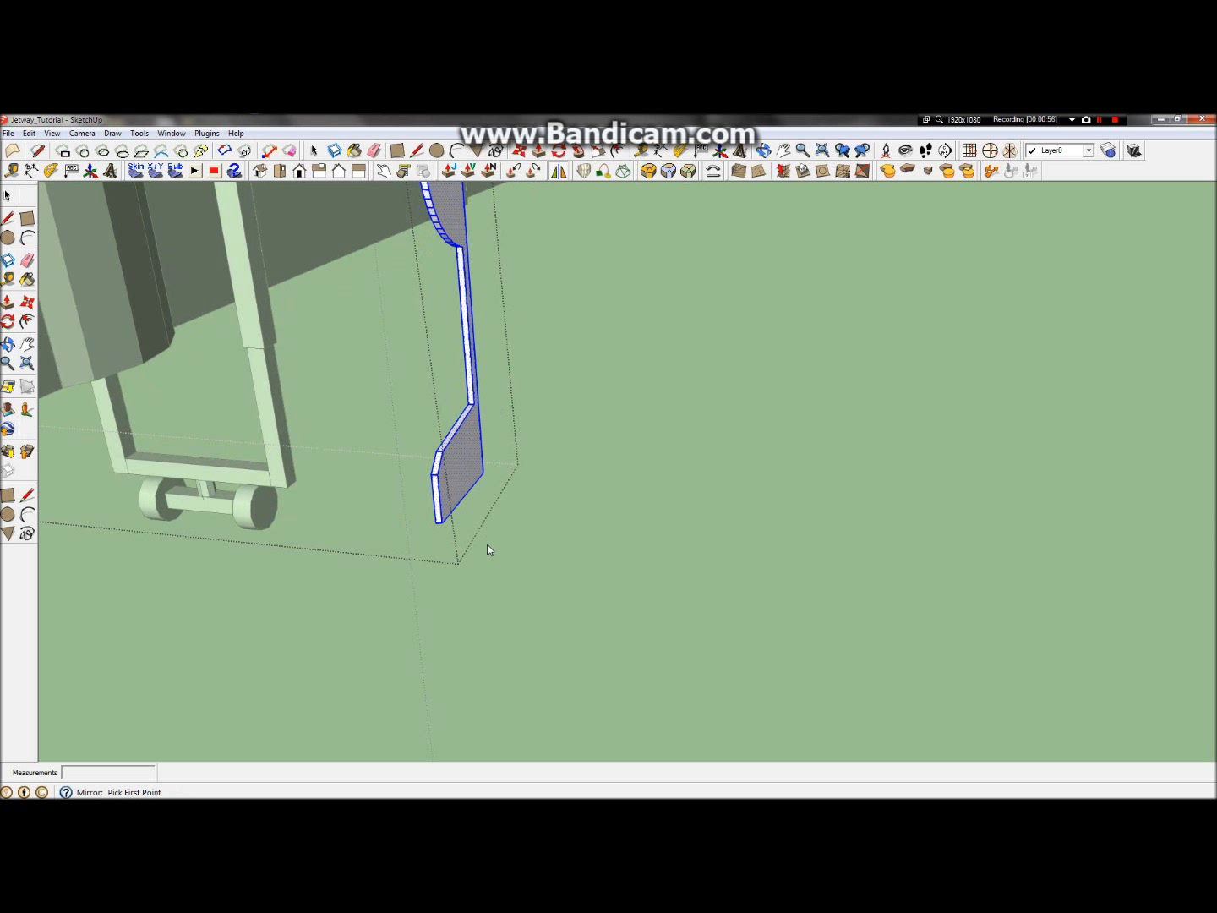
Step: Mirror the selected cut-out side panel across a plane at its lower end and erase the original
{"action": "left_click", "coordinate": [445, 528]}
{"action": "left_click", "coordinate": [437, 524]}
{"action": "left_click", "coordinate": [373, 615]}
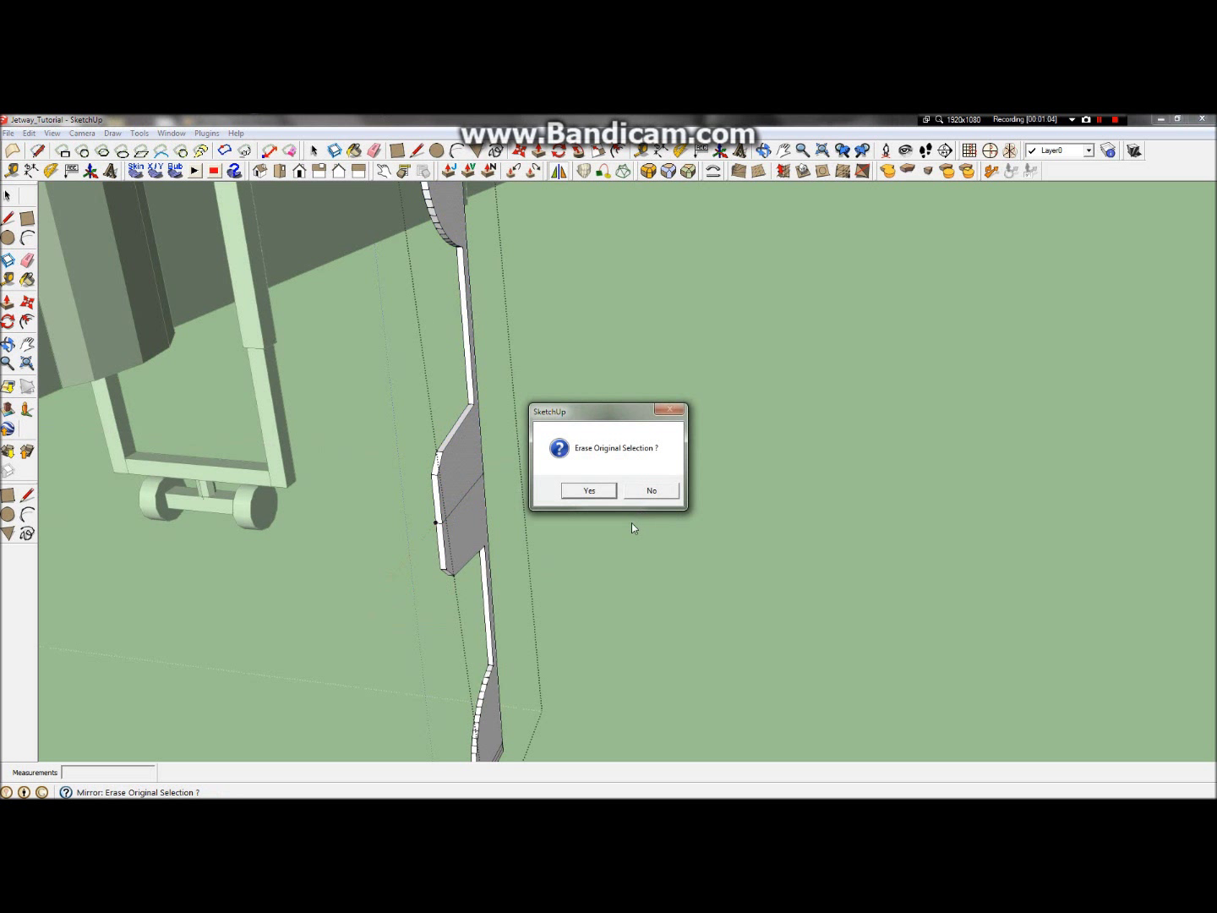
{"action": "left_click", "coordinate": [591, 494]}
{"action": "scroll", "coordinate": [596, 494], "scroll_direction": "down", "scroll_amount": 8}
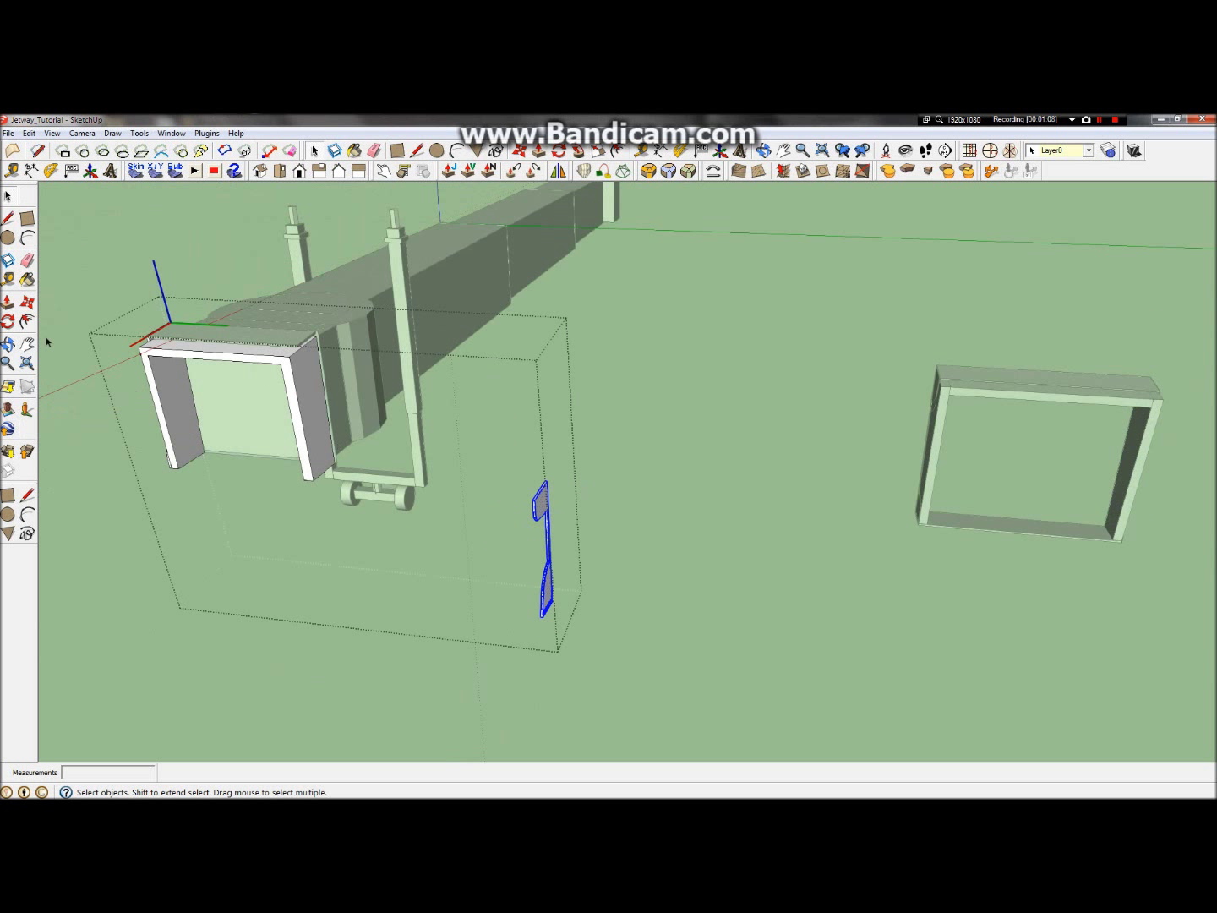
Step: Rotate the mirrored side panel about half a turn around the center of the cab opening
{"action": "left_click", "coordinate": [8, 321]}
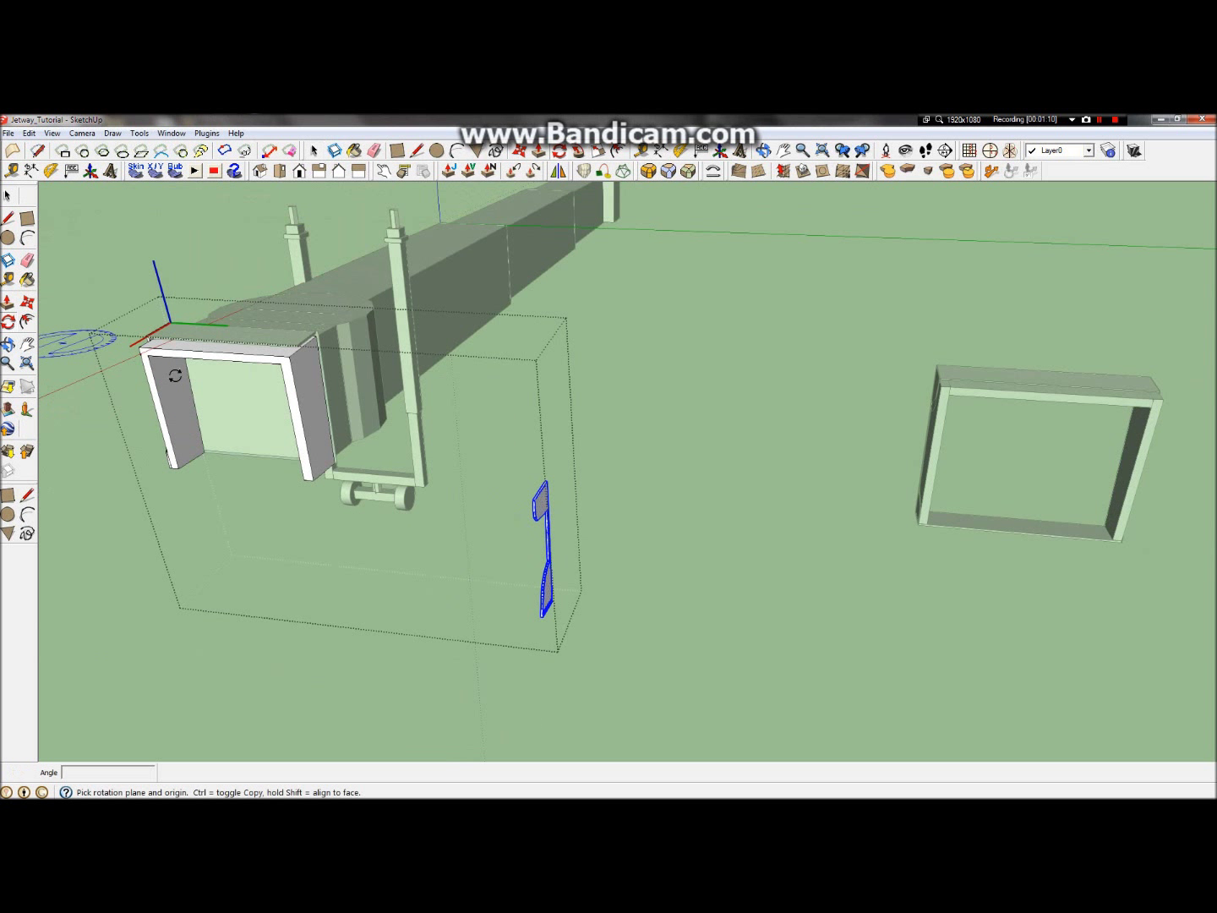
{"action": "left_click", "coordinate": [255, 405]}
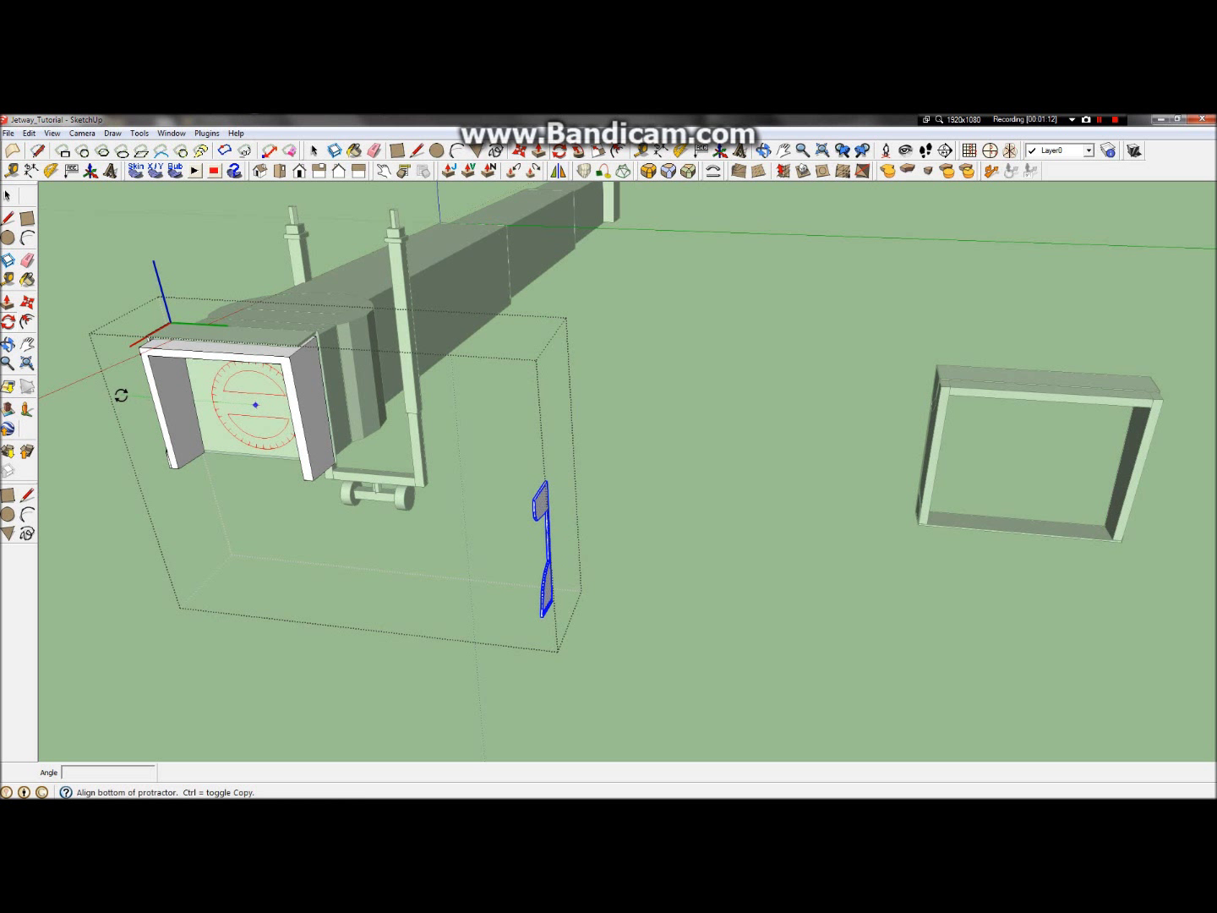
{"action": "left_click", "coordinate": [110, 394]}
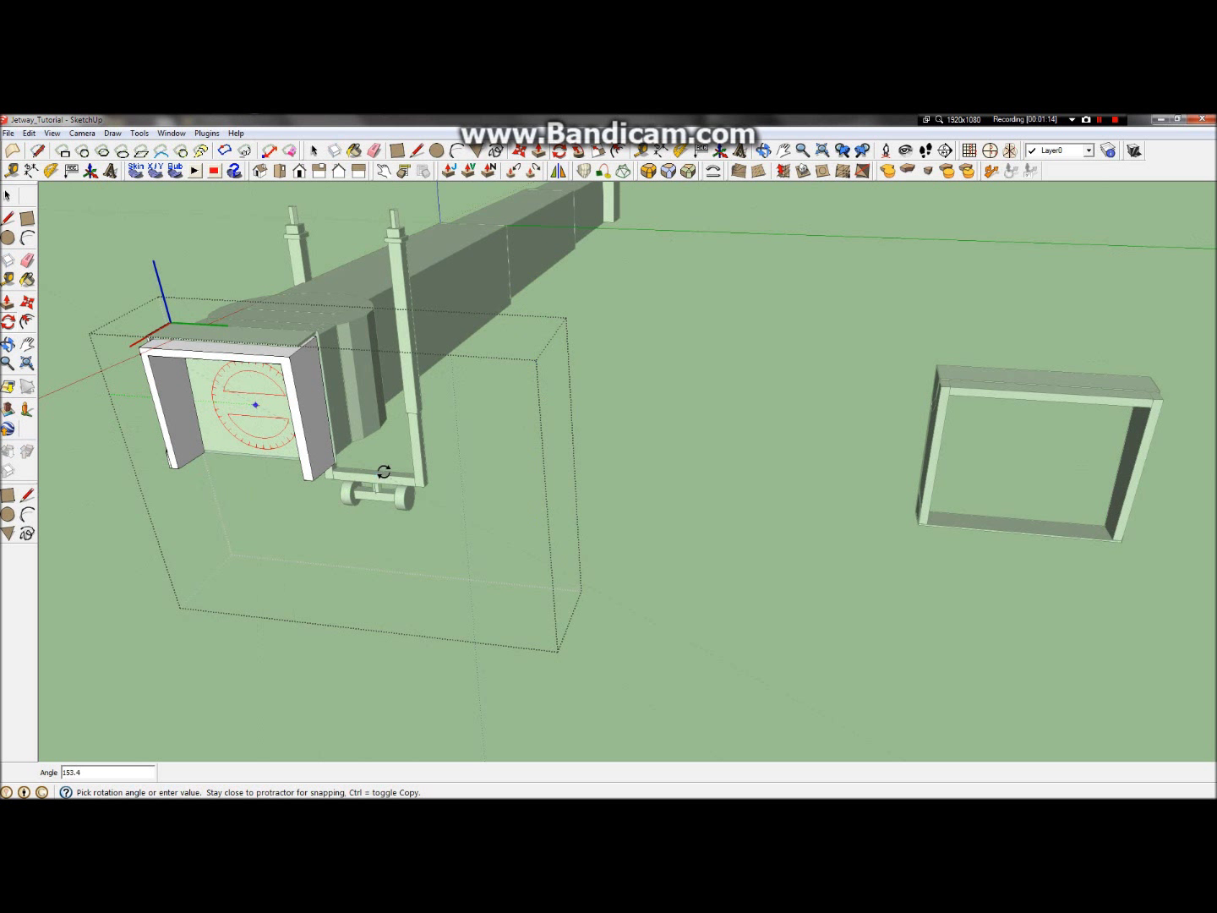
{"action": "left_click", "coordinate": [457, 415]}
{"action": "scroll", "coordinate": [478, 413], "scroll_direction": "down", "scroll_amount": 5}
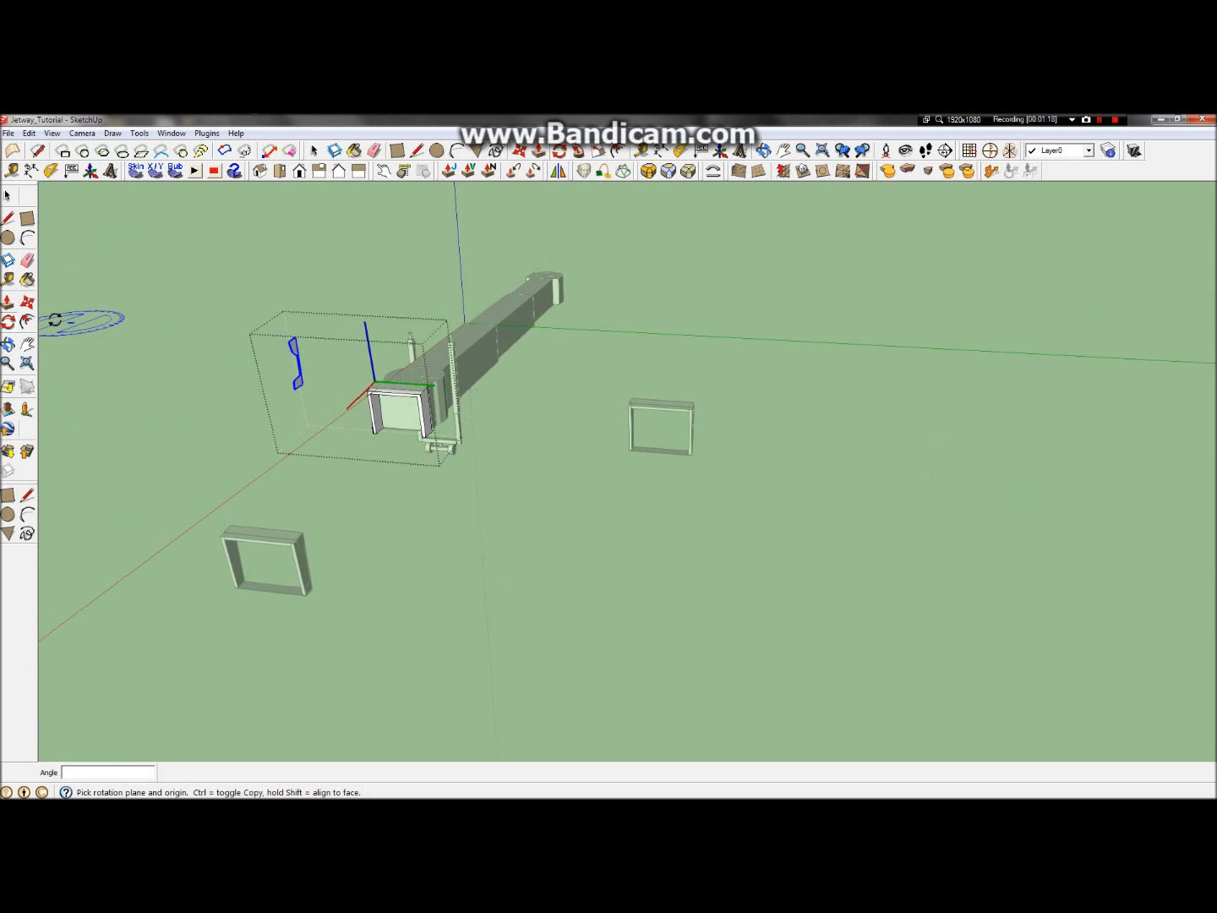
Step: Move the rotated side panel by its upper rear corner onto the matching corner of the cab's side wall
{"action": "left_click", "coordinate": [27, 303]}
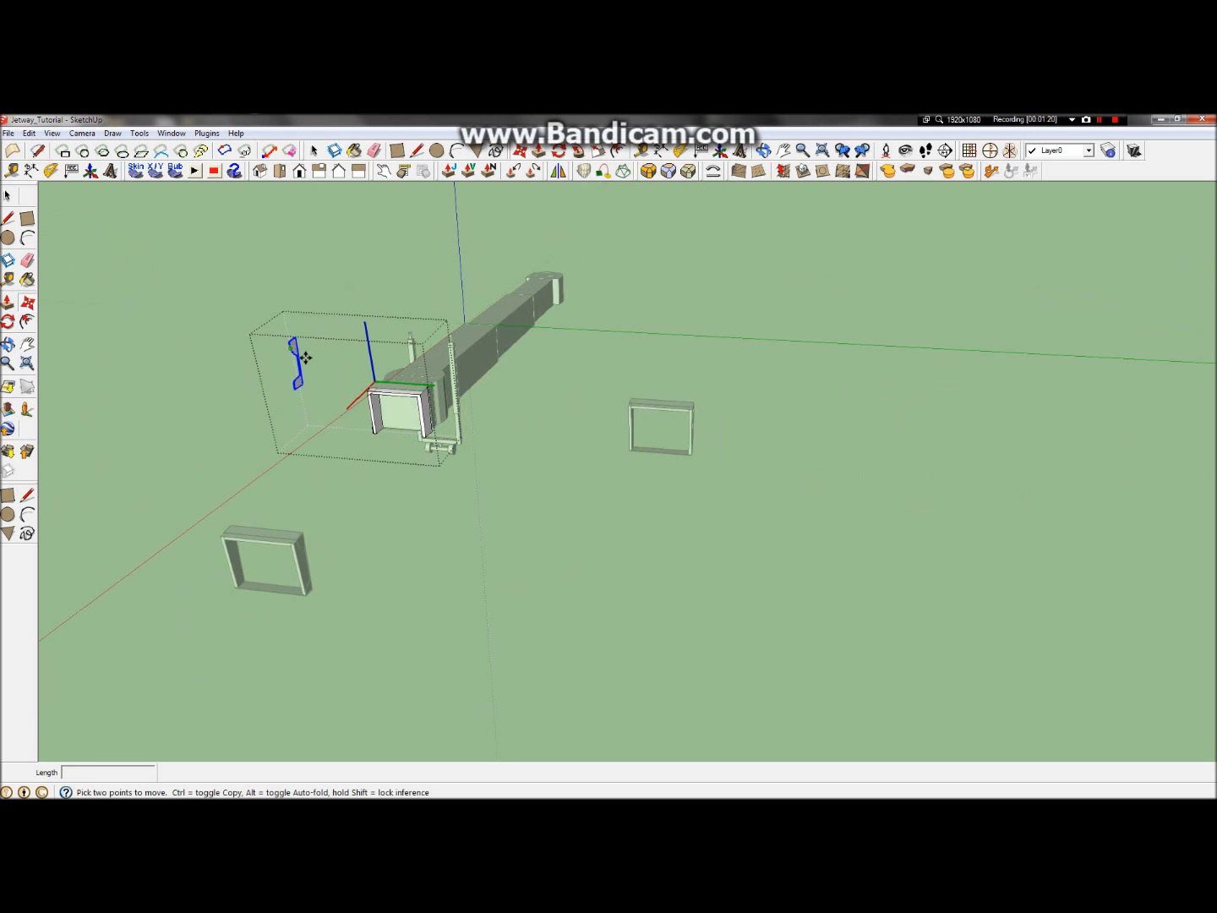
{"action": "left_click", "coordinate": [296, 352]}
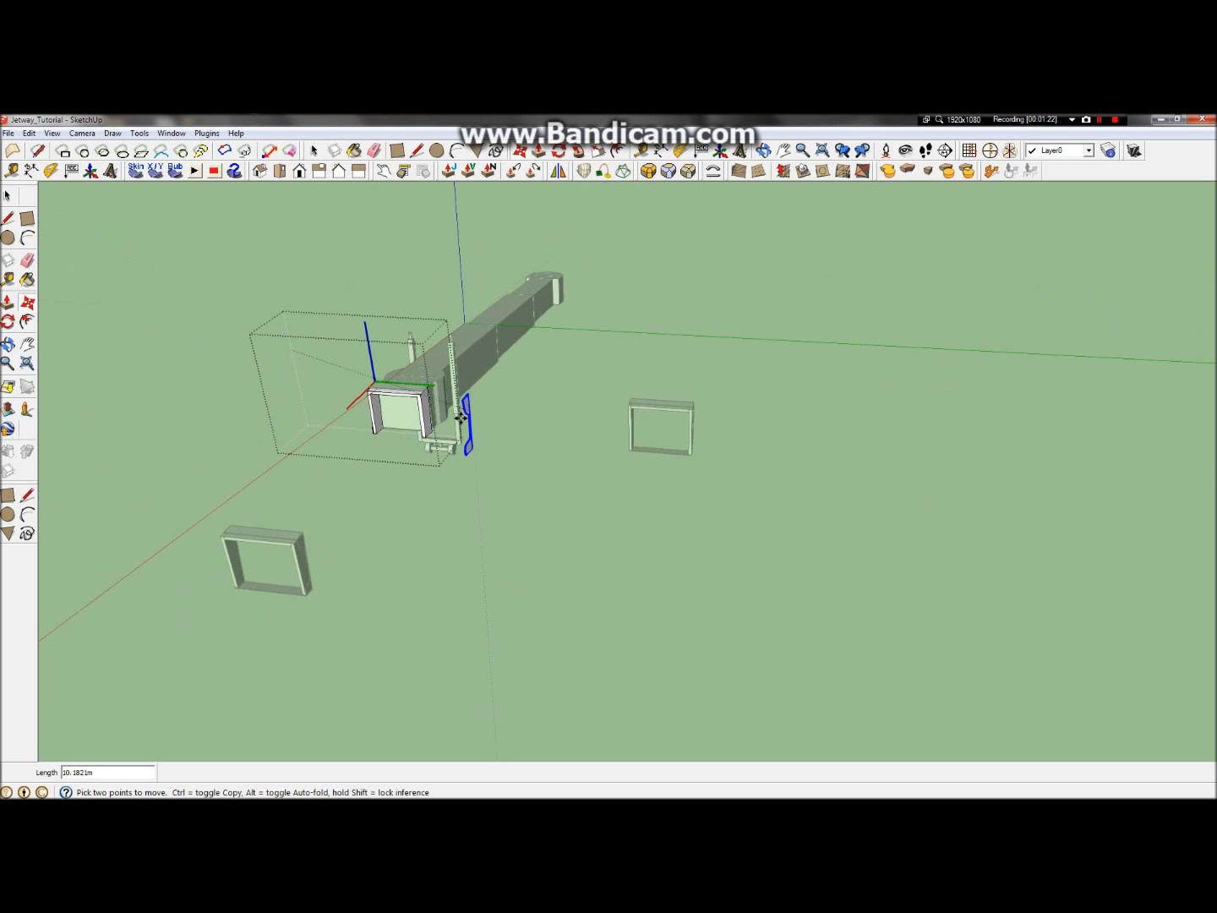
{"action": "left_click", "coordinate": [436, 474]}
{"action": "scroll", "coordinate": [440, 477], "scroll_direction": "up", "scroll_amount": 3}
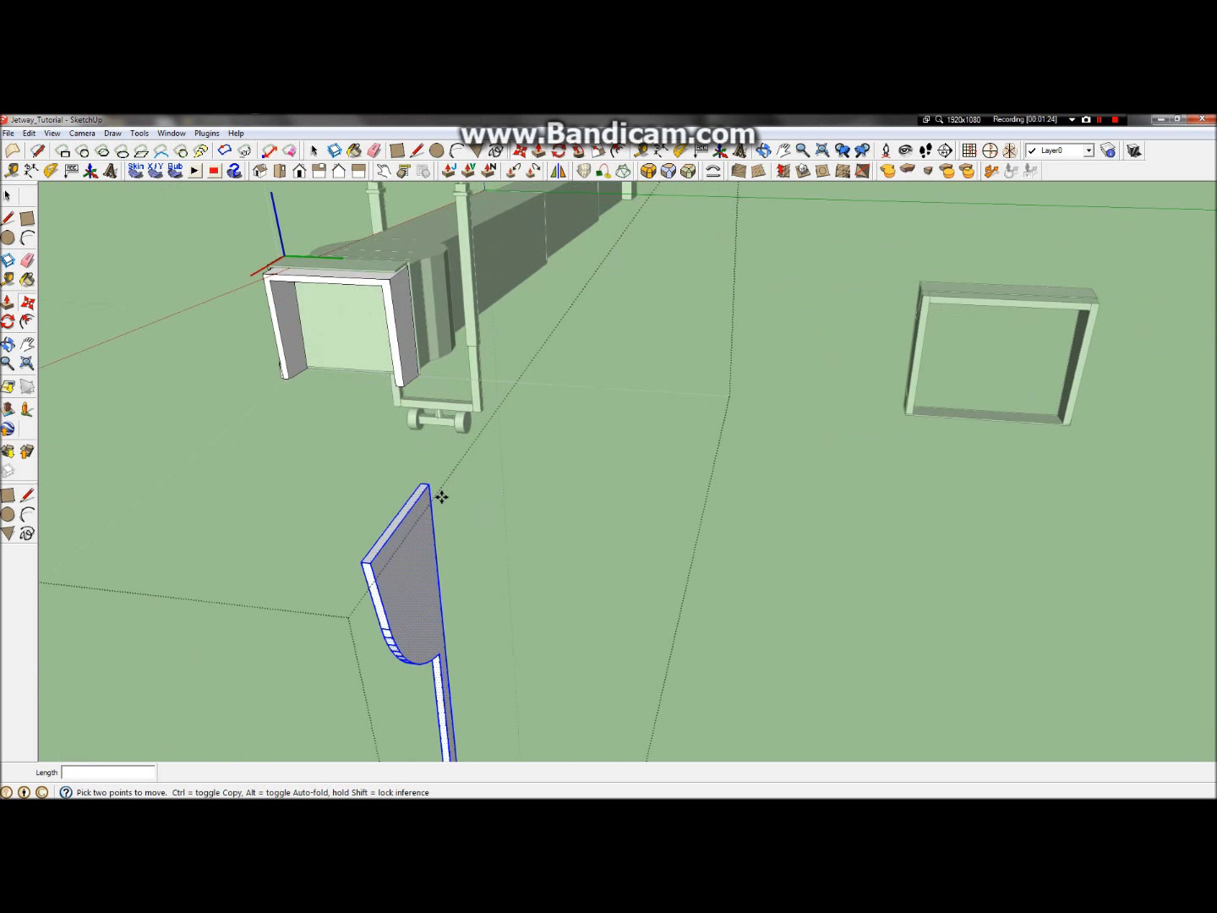
{"action": "left_click", "coordinate": [430, 482]}
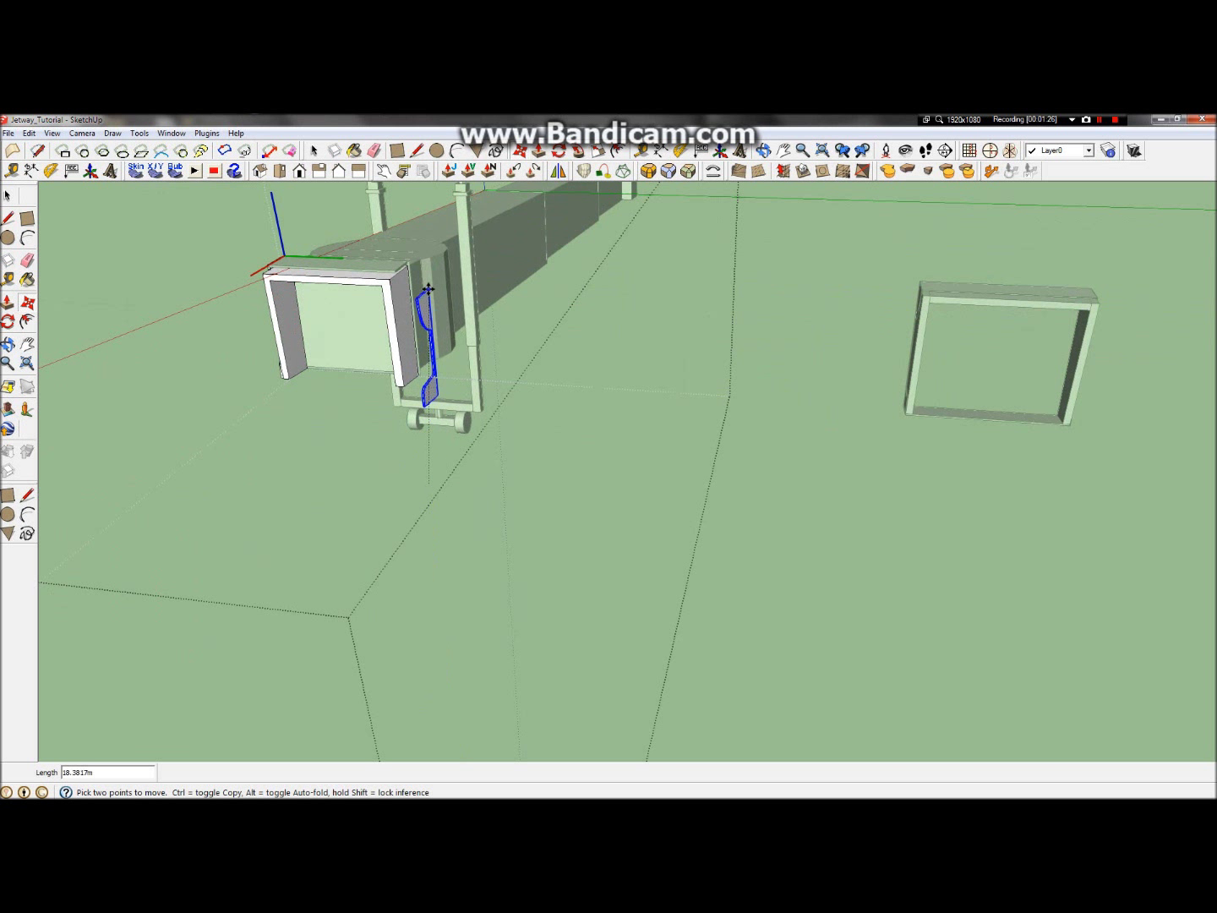
{"action": "scroll", "coordinate": [406, 278], "scroll_direction": "up", "scroll_amount": 5}
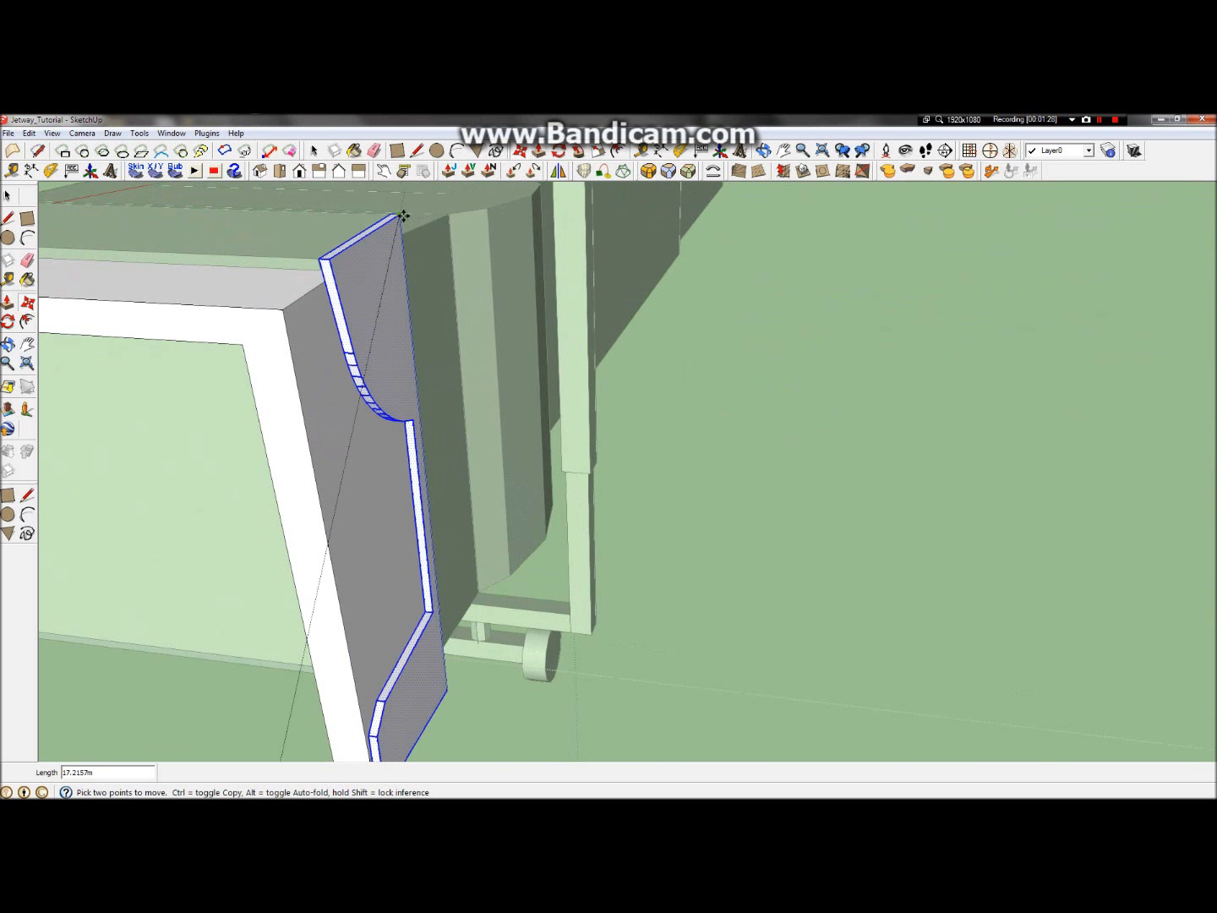
{"action": "left_click", "coordinate": [400, 218]}
{"action": "scroll", "coordinate": [400, 217], "scroll_direction": "down", "scroll_amount": 5}
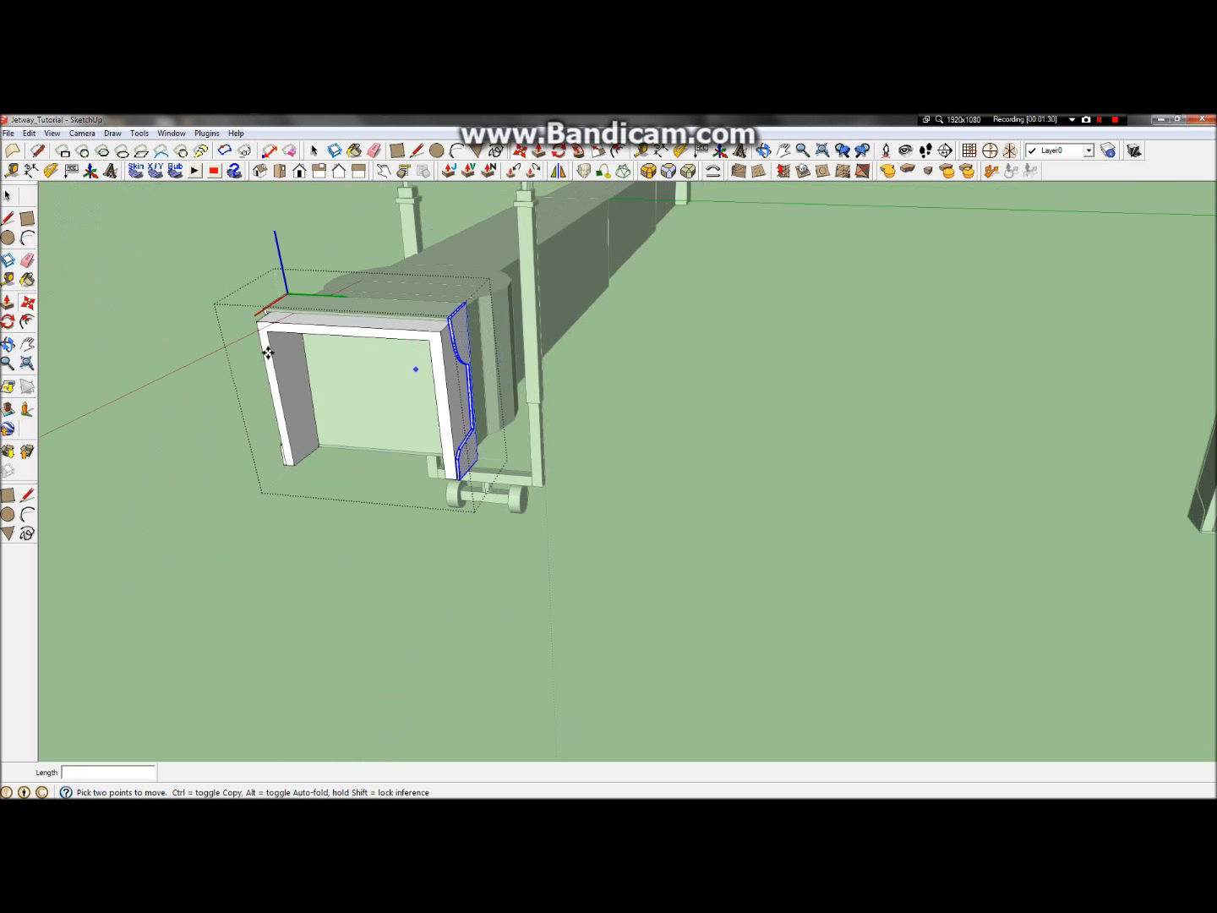
Step: Close the cab component and update its component axes to match the modified sketch axes
{"action": "left_click", "coordinate": [8, 197]}
{"action": "left_click", "coordinate": [369, 563]}
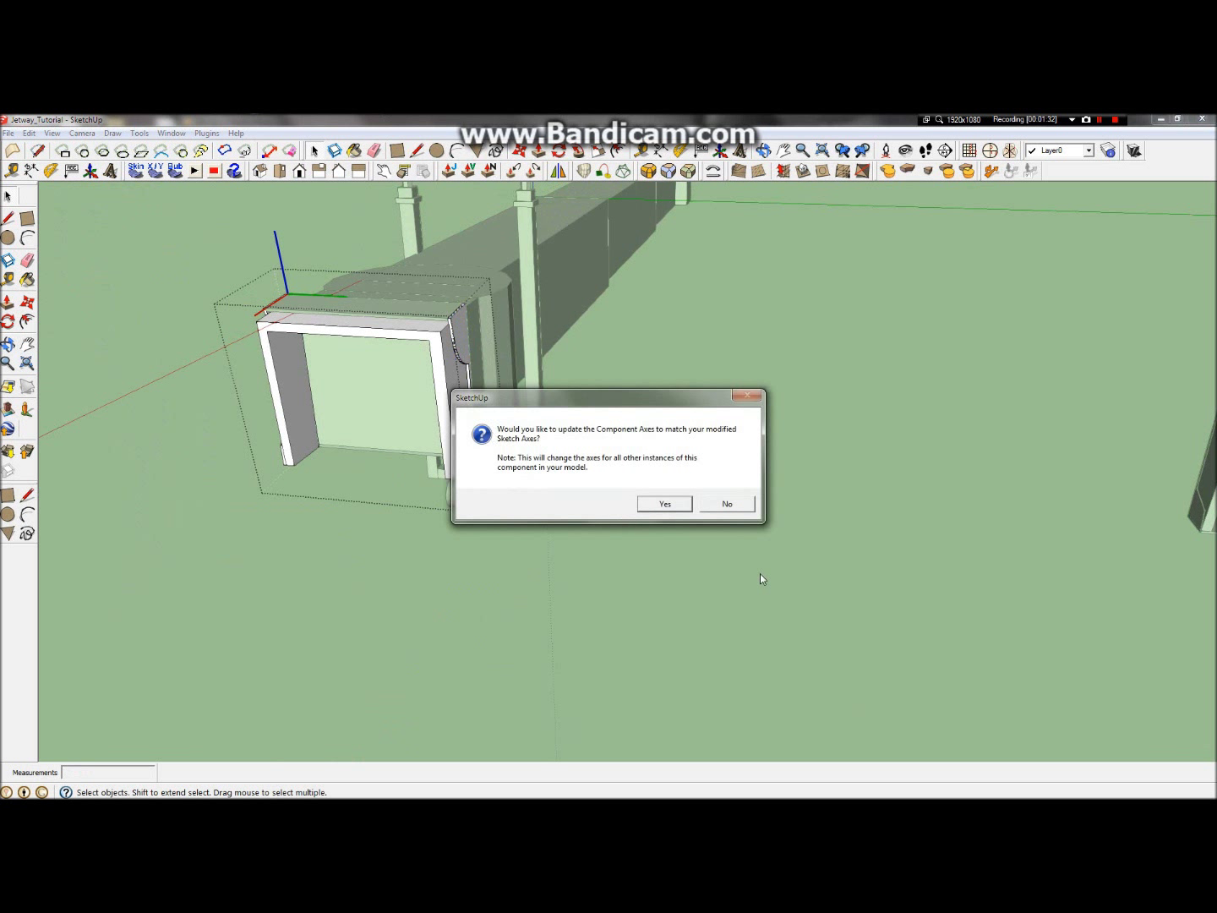
{"action": "left_click", "coordinate": [680, 506]}
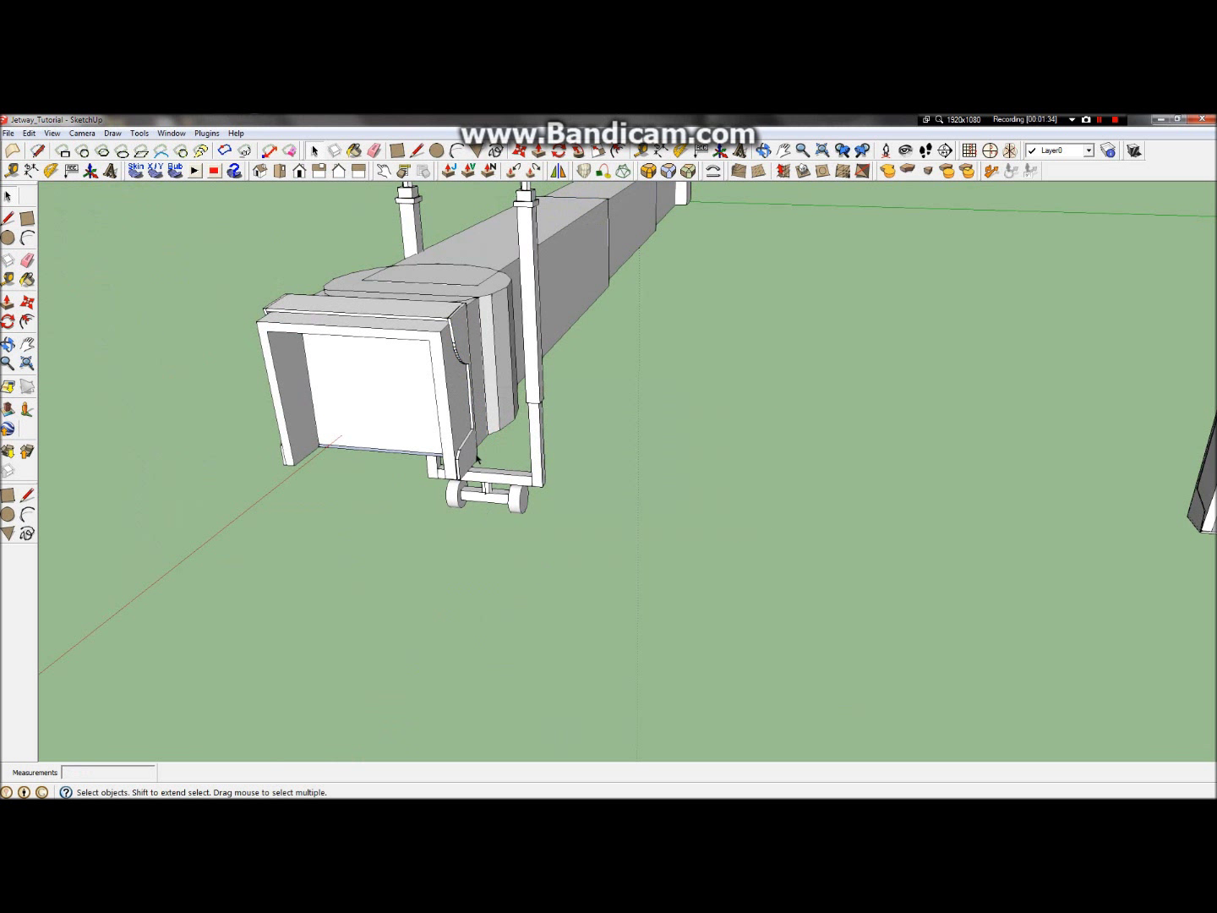
Step: Try to paint the newly placed side panel with the material named black from the In Model collection
{"action": "scroll", "coordinate": [439, 421], "scroll_direction": "up", "scroll_amount": 3}
{"action": "scroll", "coordinate": [438, 422], "scroll_direction": "up", "scroll_amount": 2}
{"action": "scroll", "coordinate": [554, 447], "scroll_direction": "down", "scroll_amount": 4}
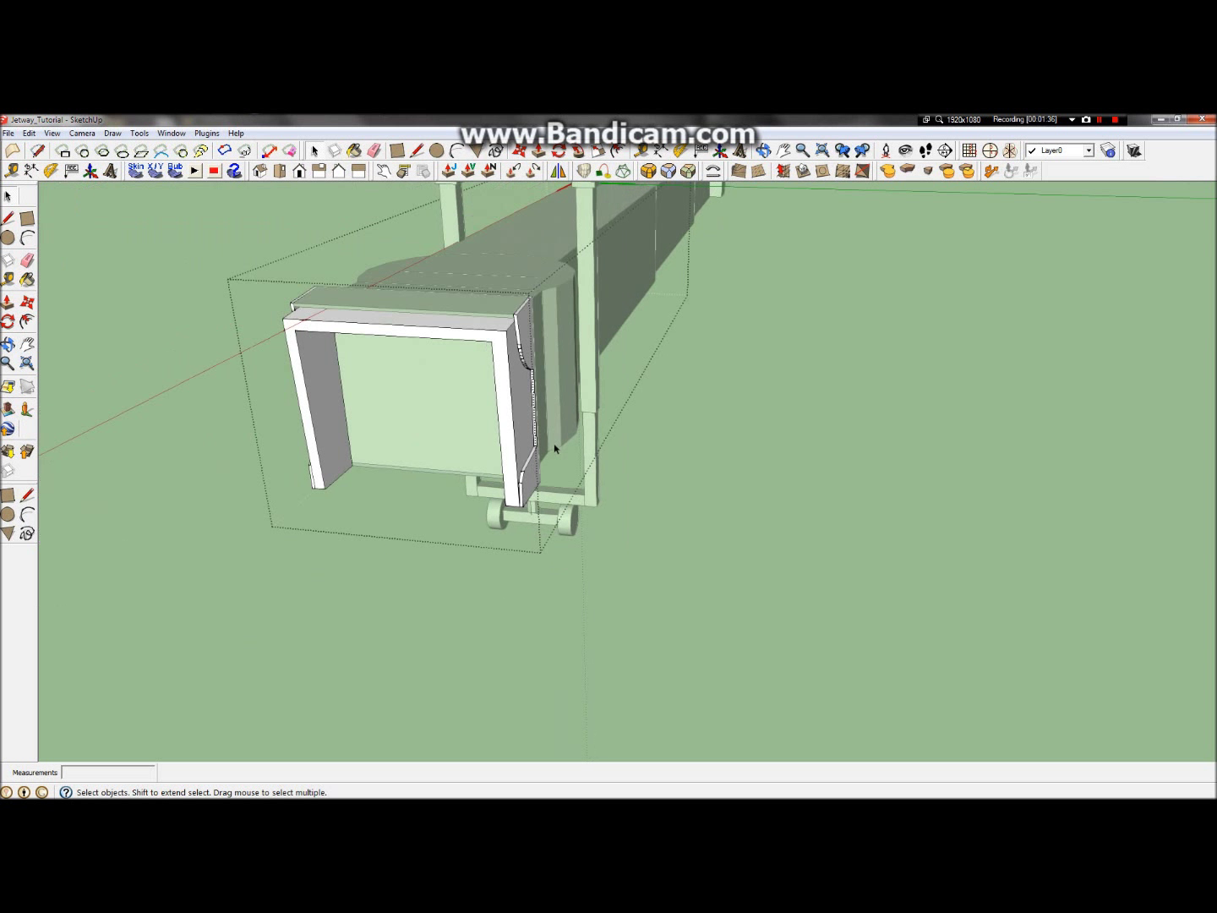
{"action": "left_click", "coordinate": [566, 540]}
{"action": "left_click", "coordinate": [26, 280]}
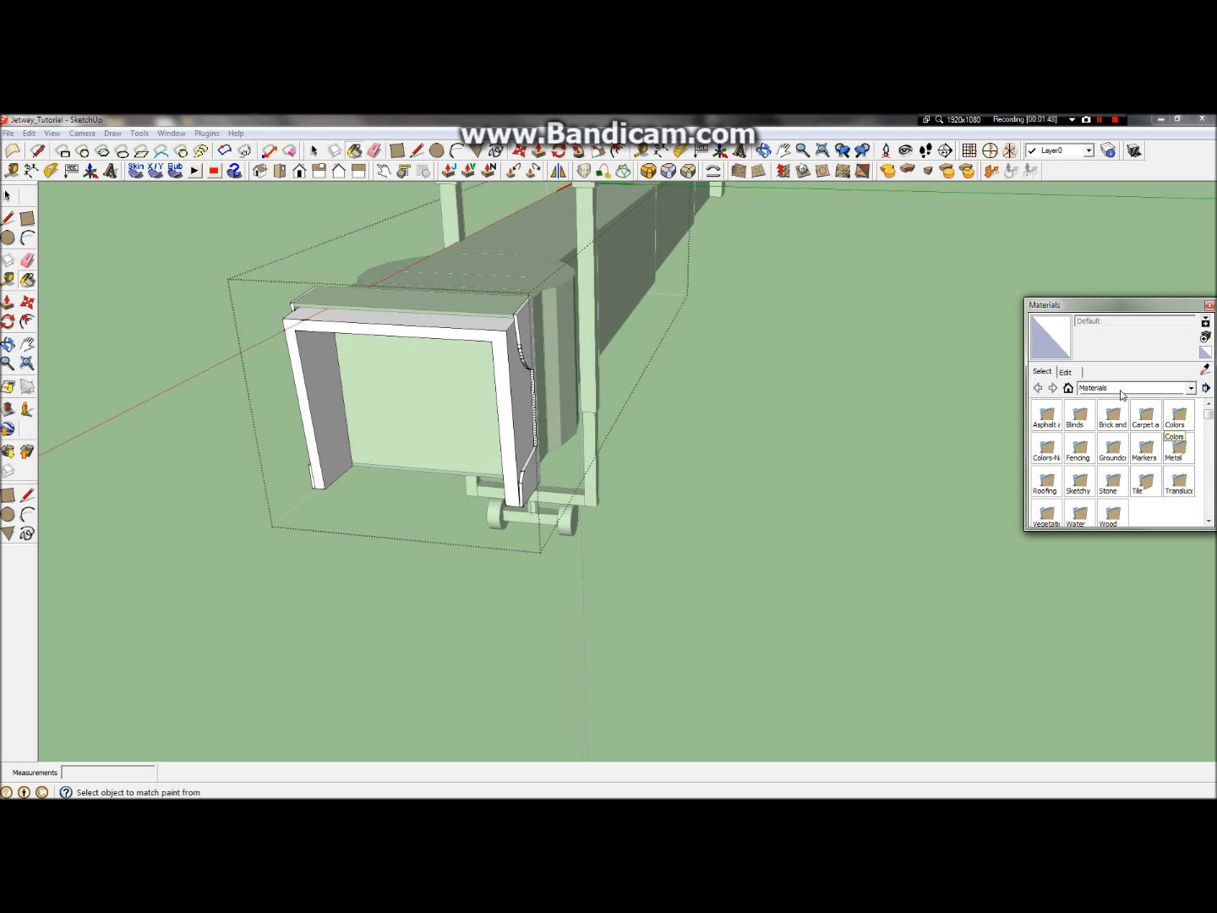
{"action": "left_click", "coordinate": [1067, 372]}
{"action": "left_click", "coordinate": [1042, 372]}
{"action": "left_click", "coordinate": [1095, 388]}
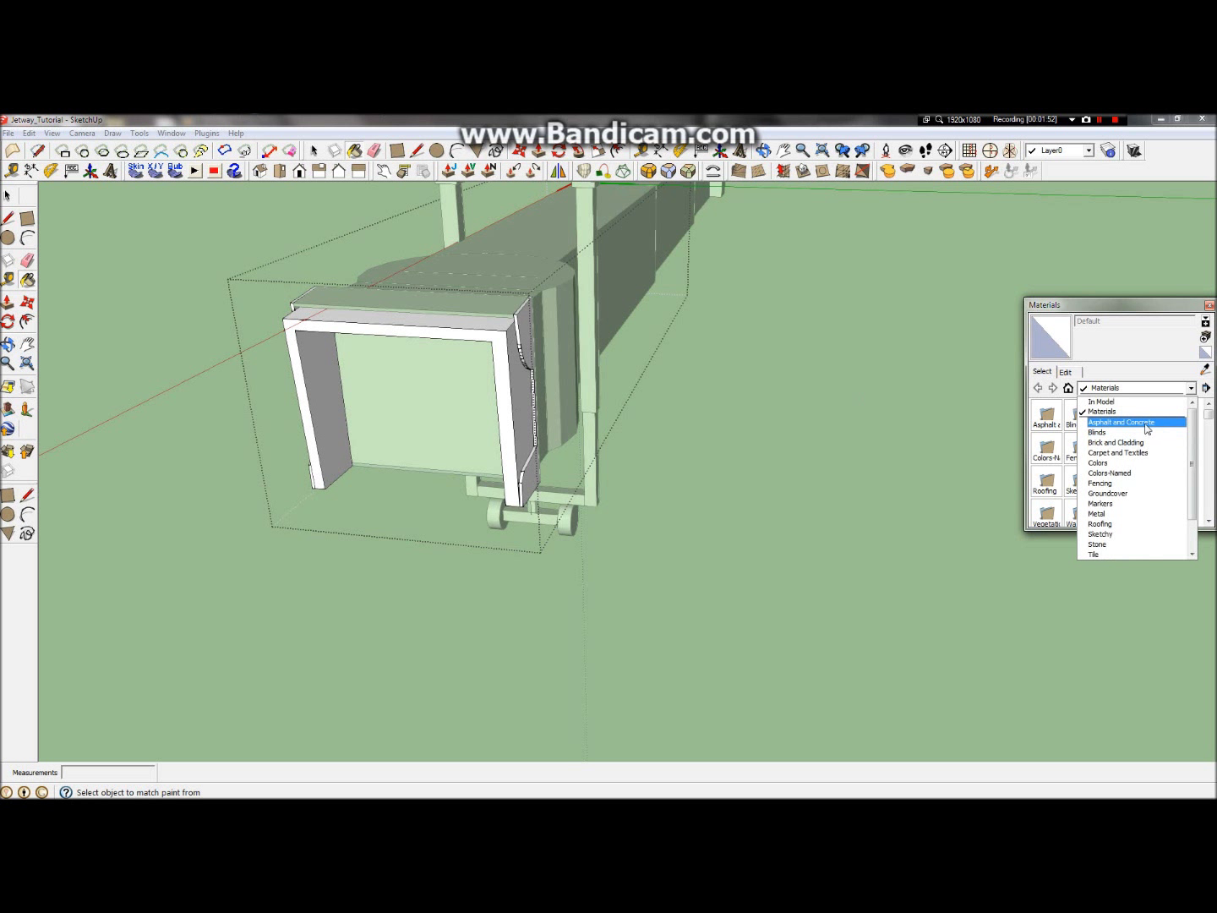
{"action": "left_click", "coordinate": [1129, 400]}
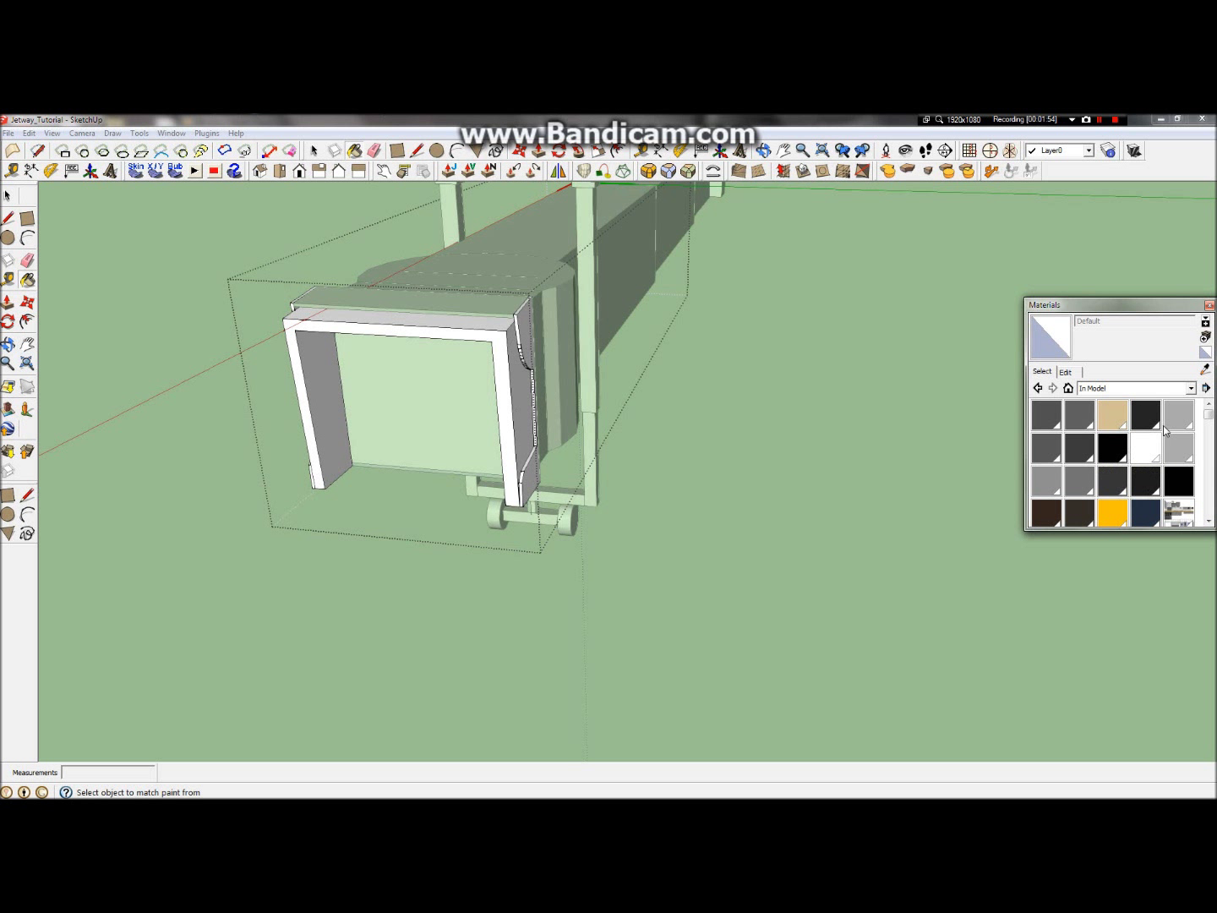
{"action": "left_click", "coordinate": [1112, 448]}
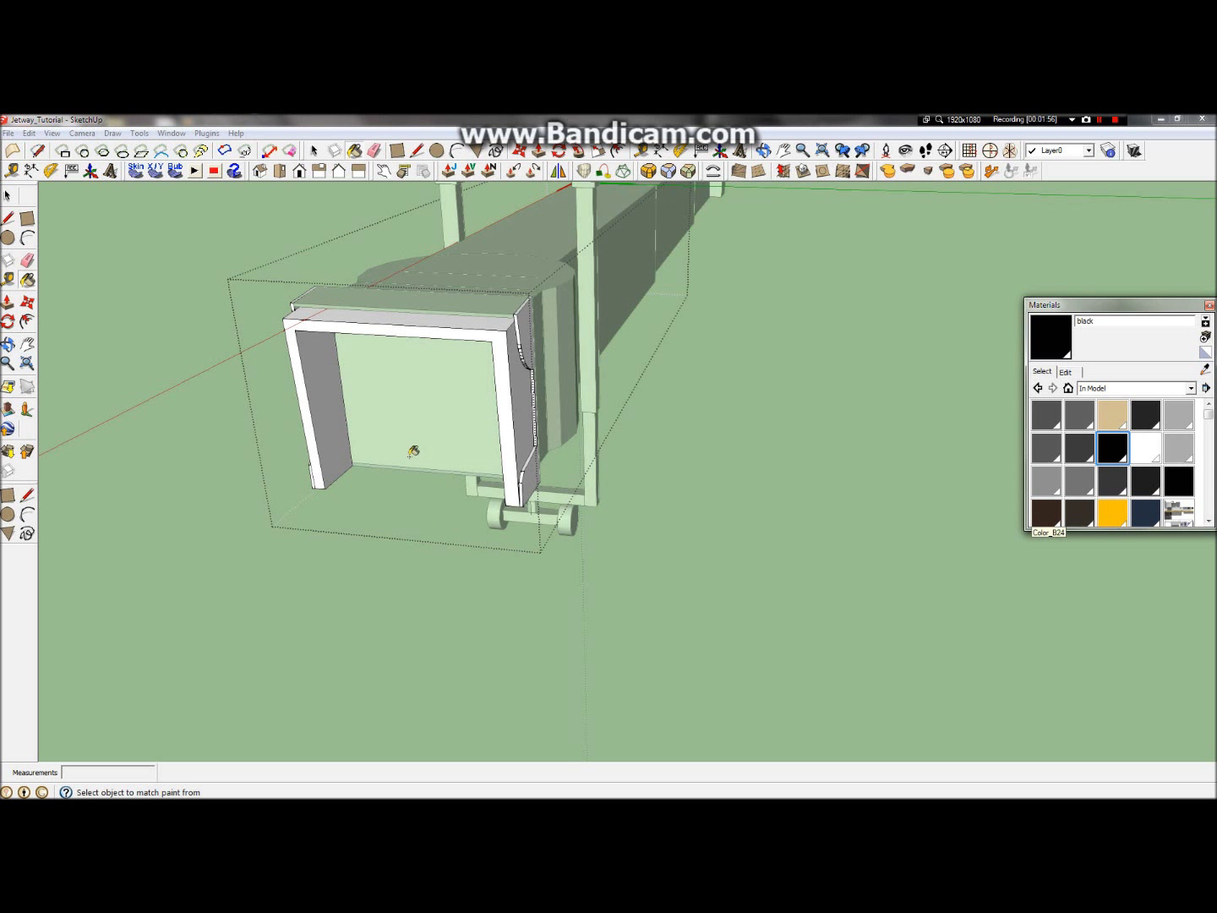
{"action": "left_click", "coordinate": [532, 328]}
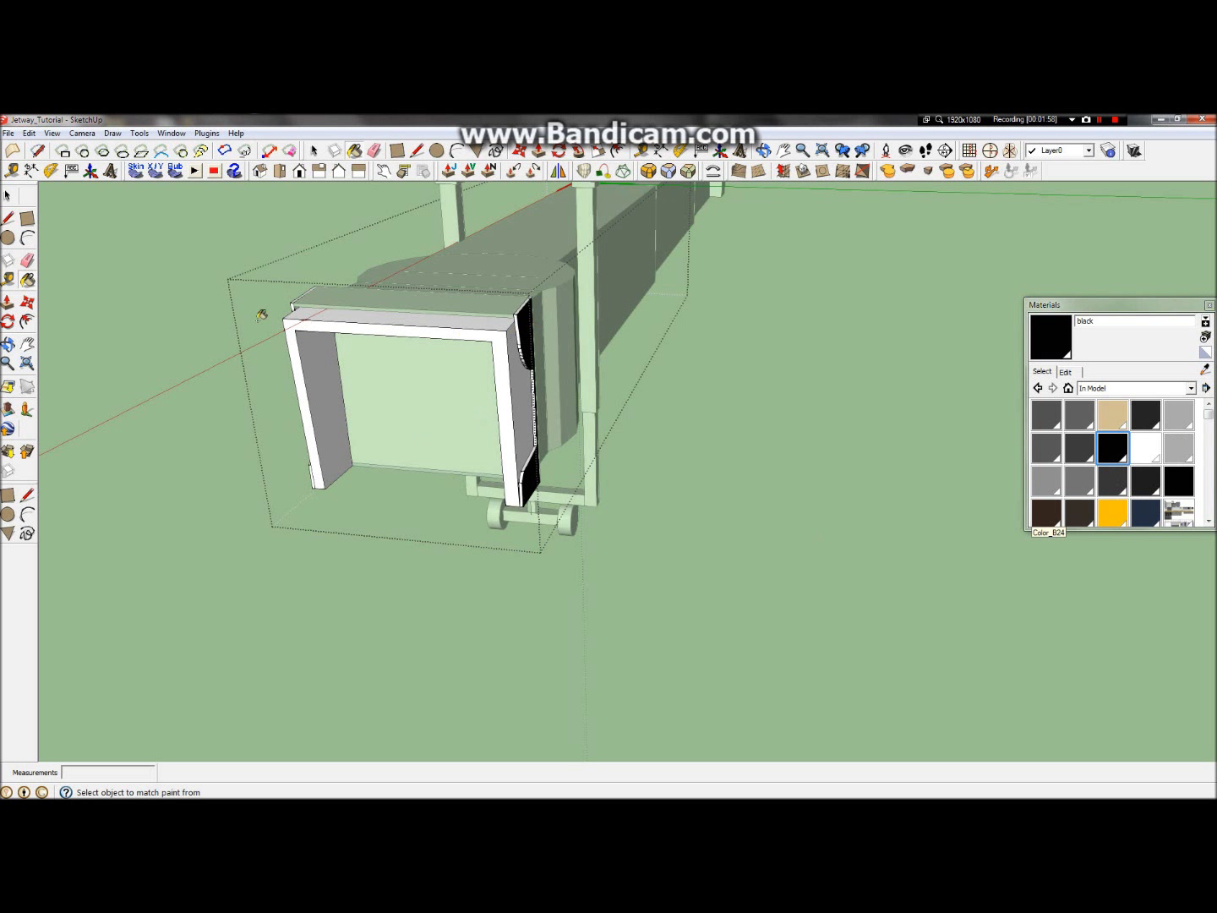
Step: Close the cab component and examine the side panels on both sides of the cab after painting
{"action": "left_click", "coordinate": [8, 346]}
{"action": "left_click_drag", "start_coordinate": [414, 348], "coordinate": [721, 349]}
{"action": "left_click", "coordinate": [8, 194]}
{"action": "left_click", "coordinate": [393, 650]}
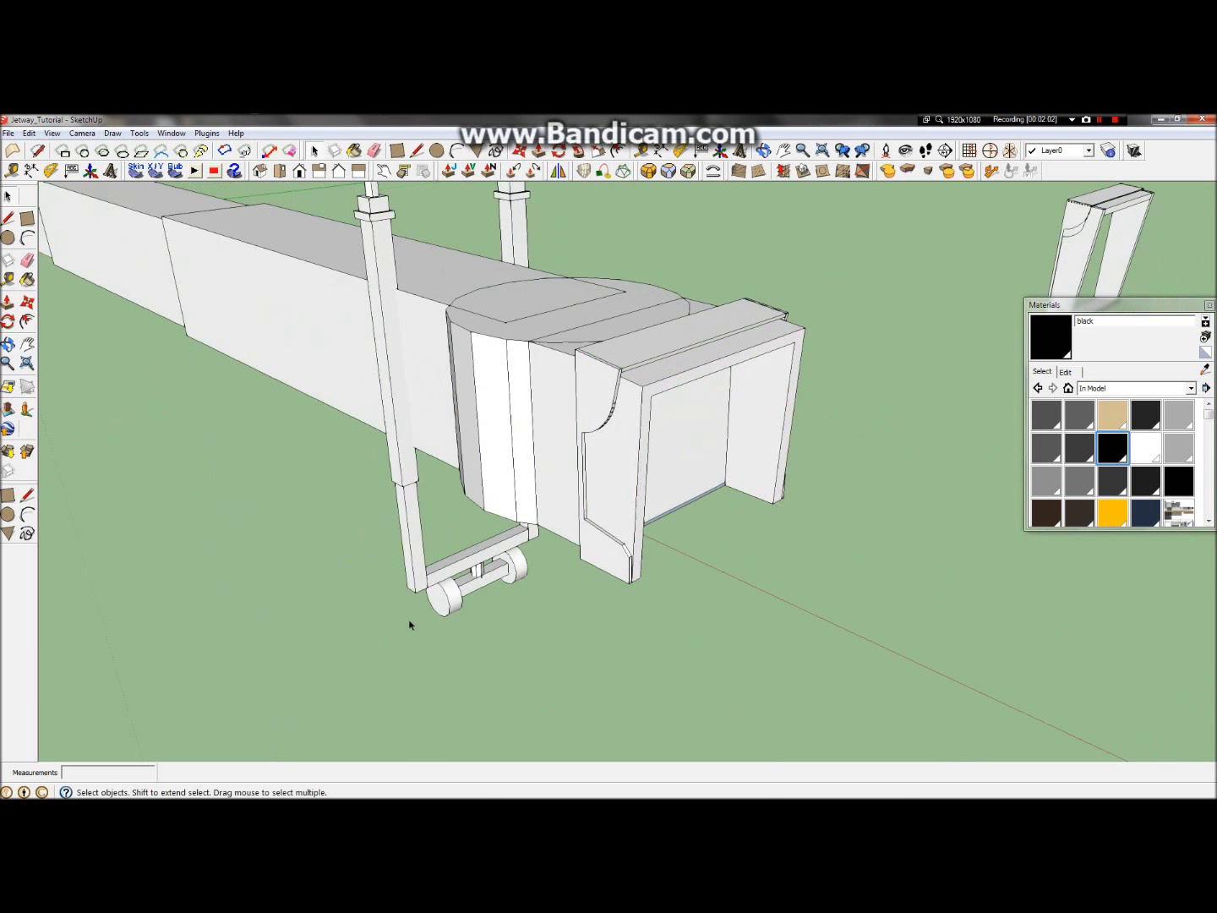
{"action": "scroll", "coordinate": [625, 401], "scroll_direction": "up", "scroll_amount": 6}
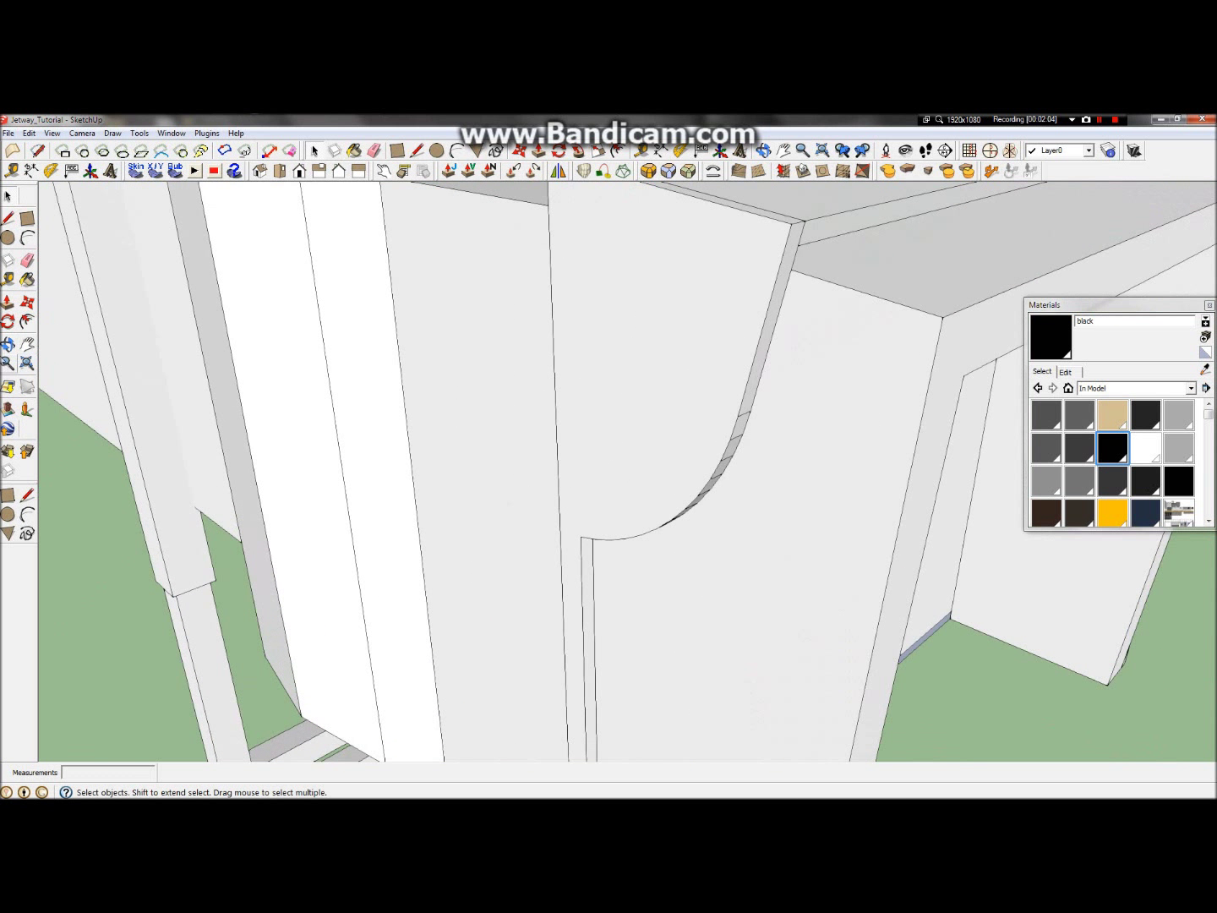
{"action": "left_click", "coordinate": [9, 345]}
{"action": "left_click_drag", "start_coordinate": [211, 407], "coordinate": [784, 388]}
{"action": "scroll", "coordinate": [784, 389], "scroll_direction": "down", "scroll_amount": 8}
{"action": "left_click_drag", "start_coordinate": [878, 470], "coordinate": [536, 481]}
{"action": "scroll", "coordinate": [573, 533], "scroll_direction": "up", "scroll_amount": 8}
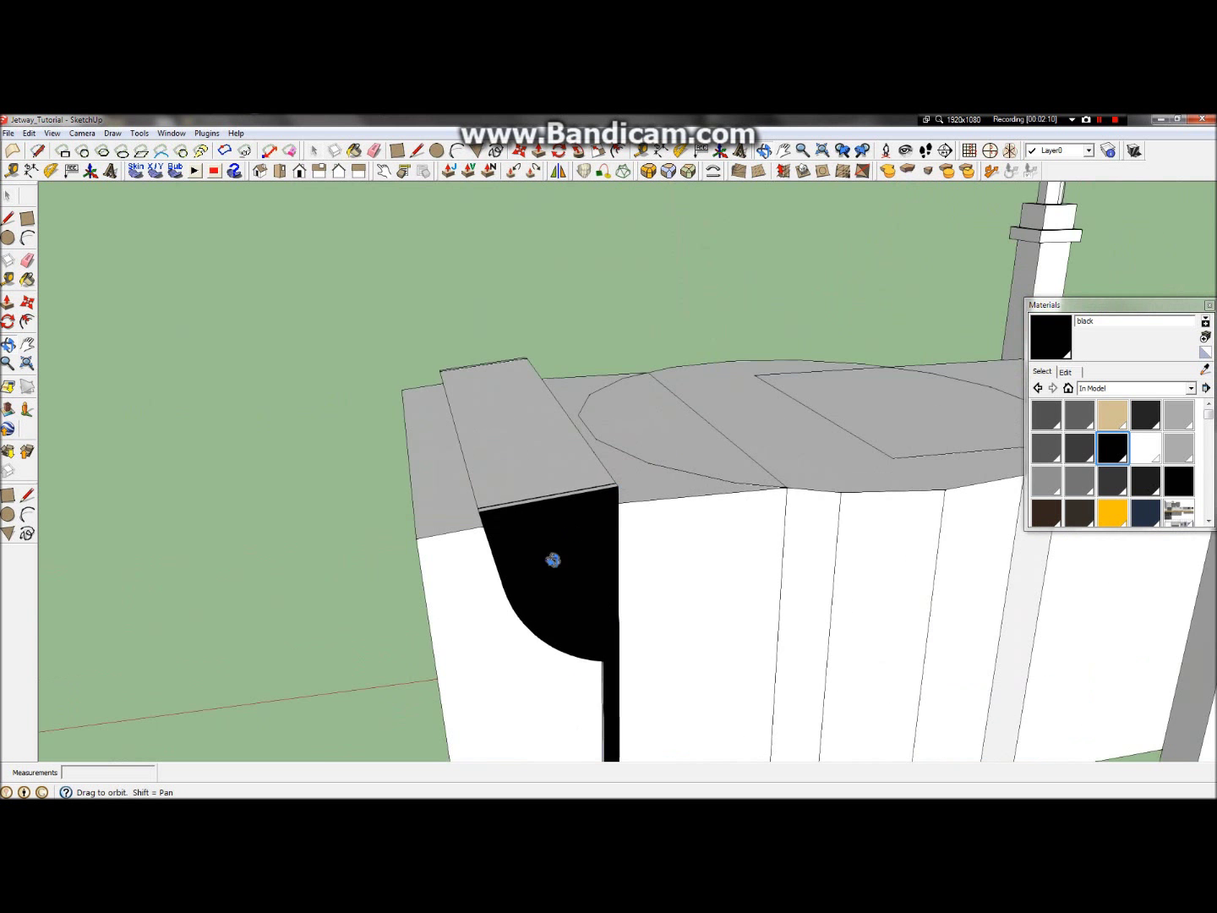
Step: Undo the black paint on the side panel and close the cab component
{"action": "scroll", "coordinate": [541, 568], "scroll_direction": "down", "scroll_amount": 3}
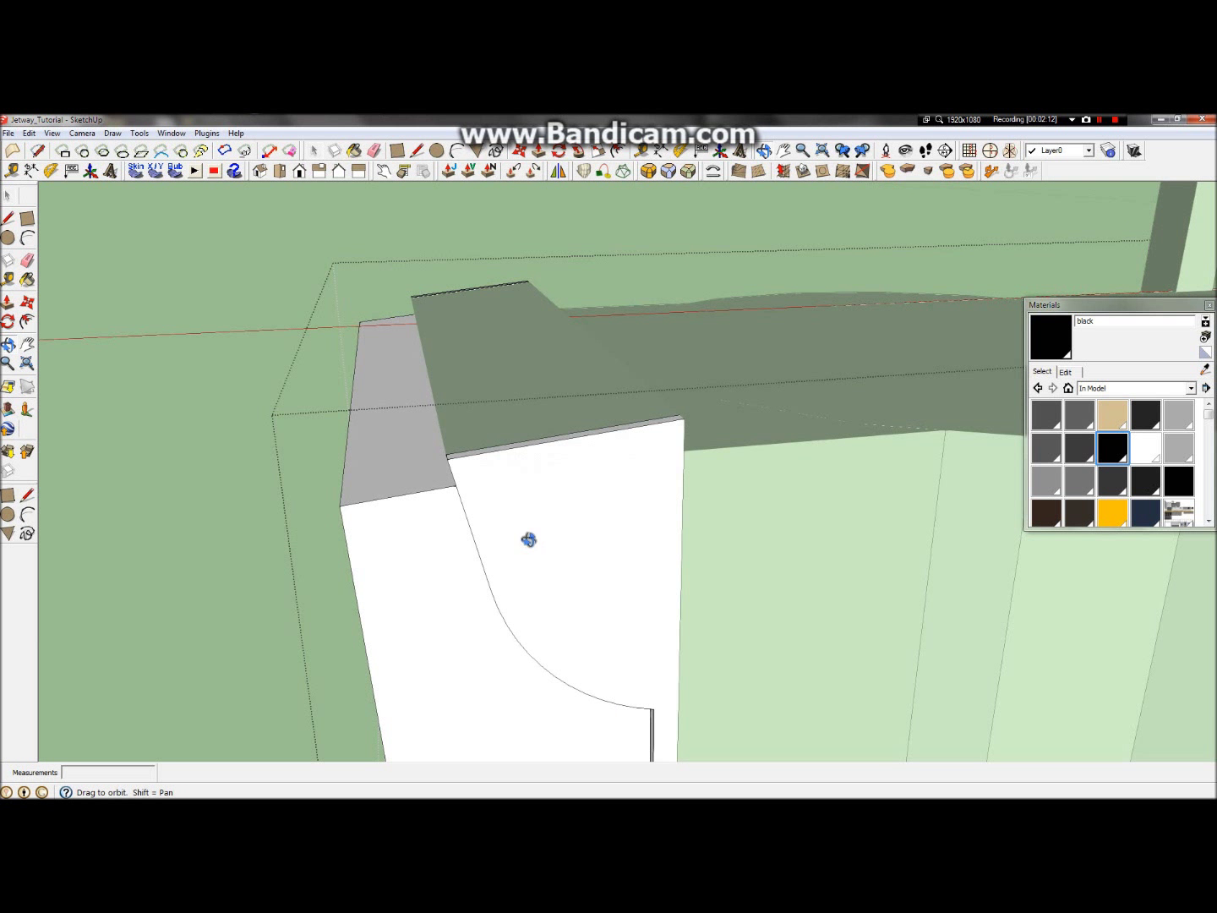
{"action": "scroll", "coordinate": [858, 562], "scroll_direction": "down", "scroll_amount": 8}
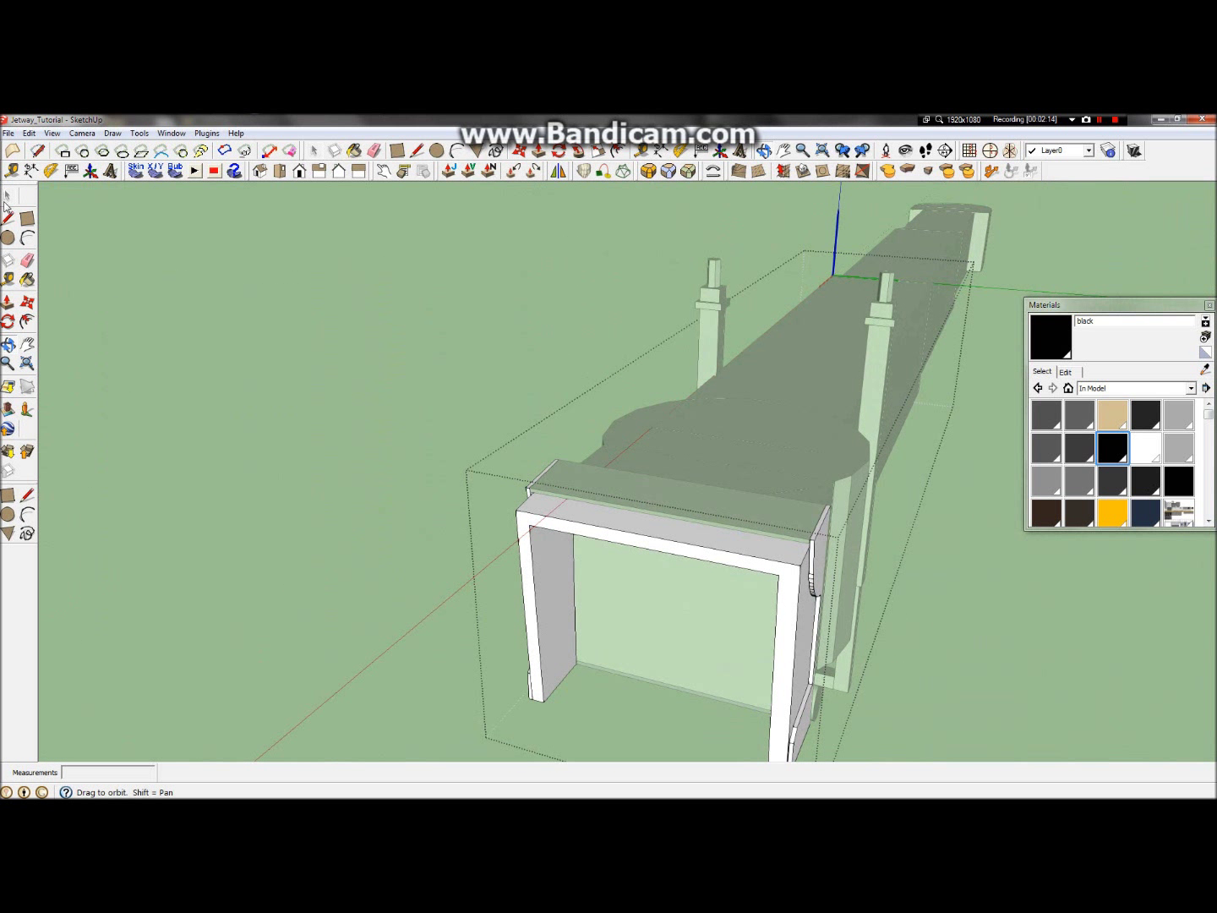
{"action": "left_click", "coordinate": [7, 197]}
{"action": "left_click", "coordinate": [434, 401]}
Step: Select the whole painted-side panel inside the cab component, check its available commands, and return to the full model
{"action": "left_click", "coordinate": [824, 565]}
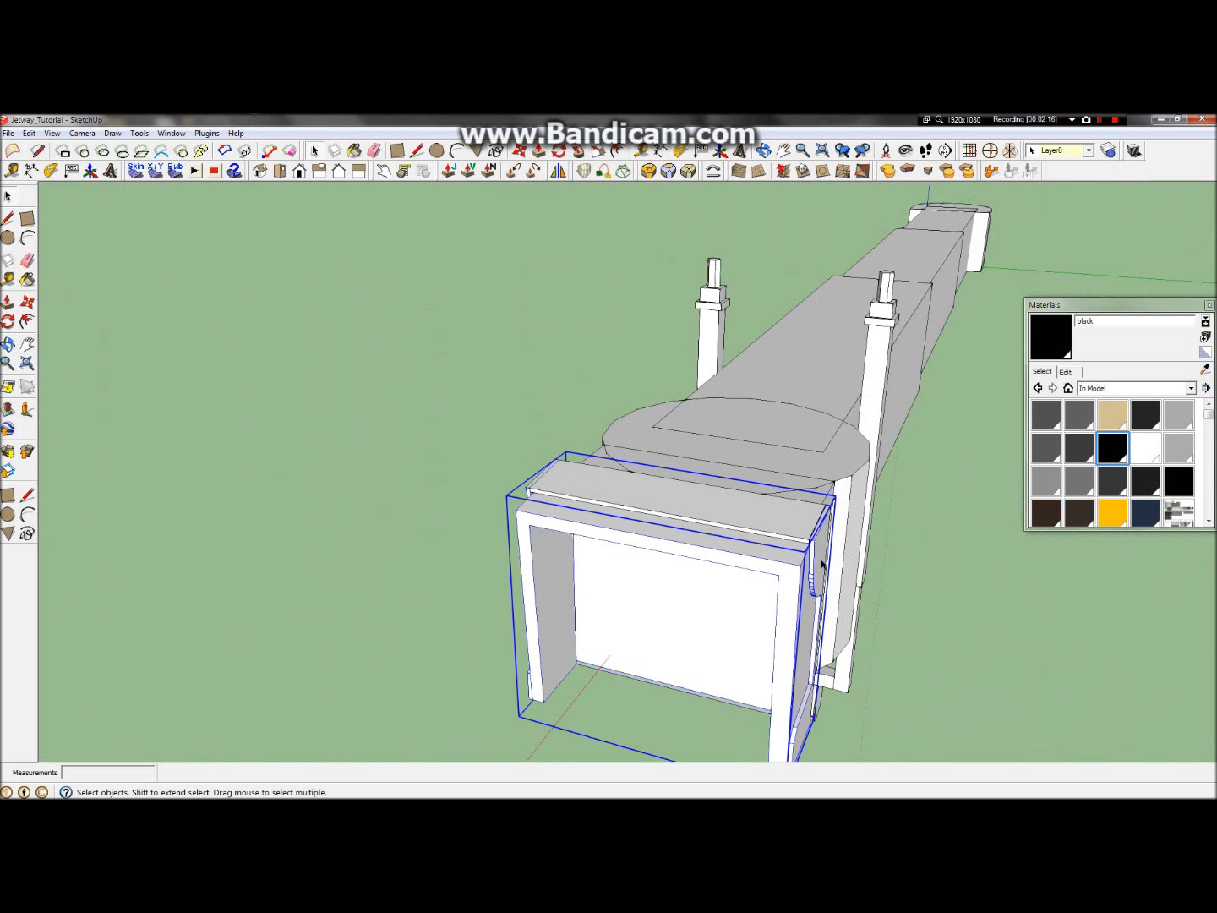
{"action": "double_click", "coordinate": [822, 565]}
{"action": "right_click", "coordinate": [825, 567]}
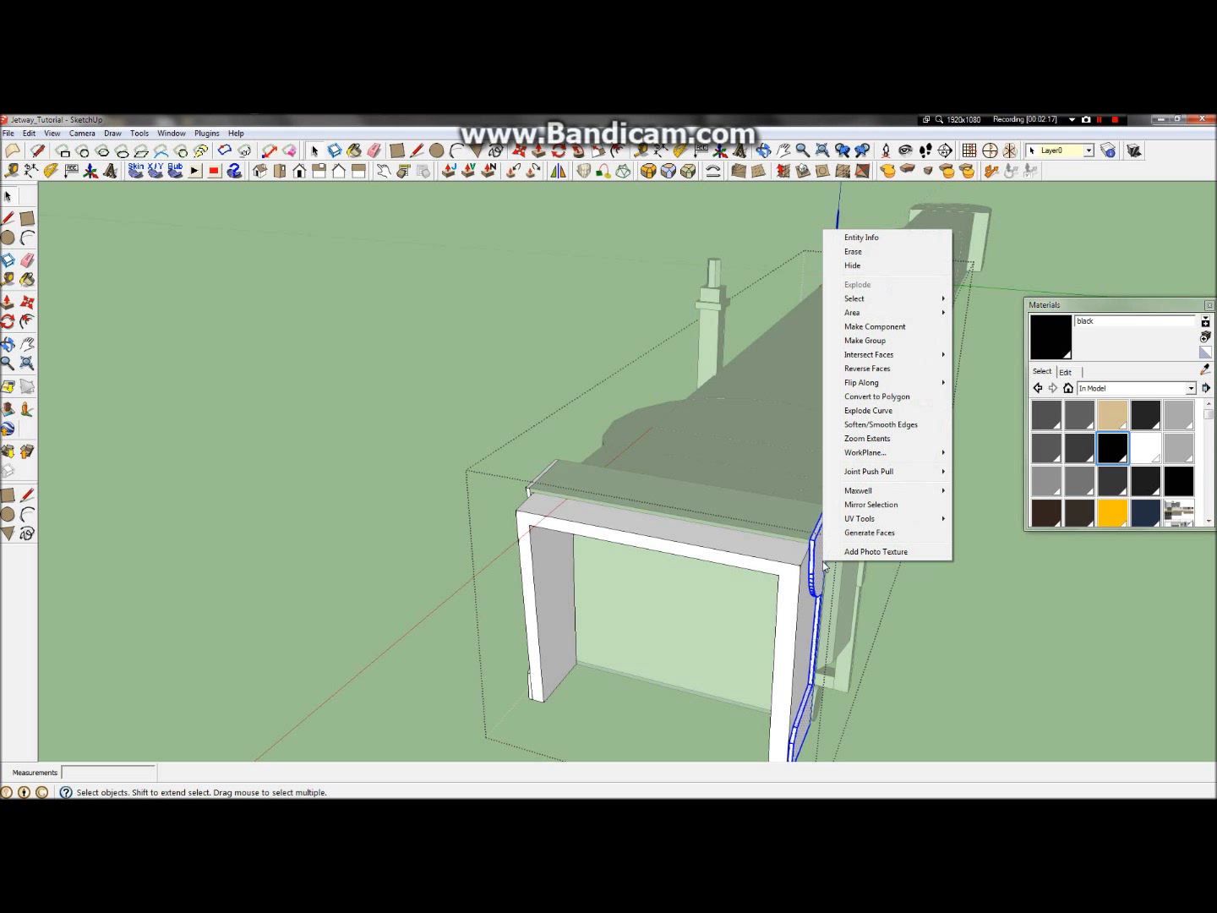
{"action": "left_click", "coordinate": [440, 565]}
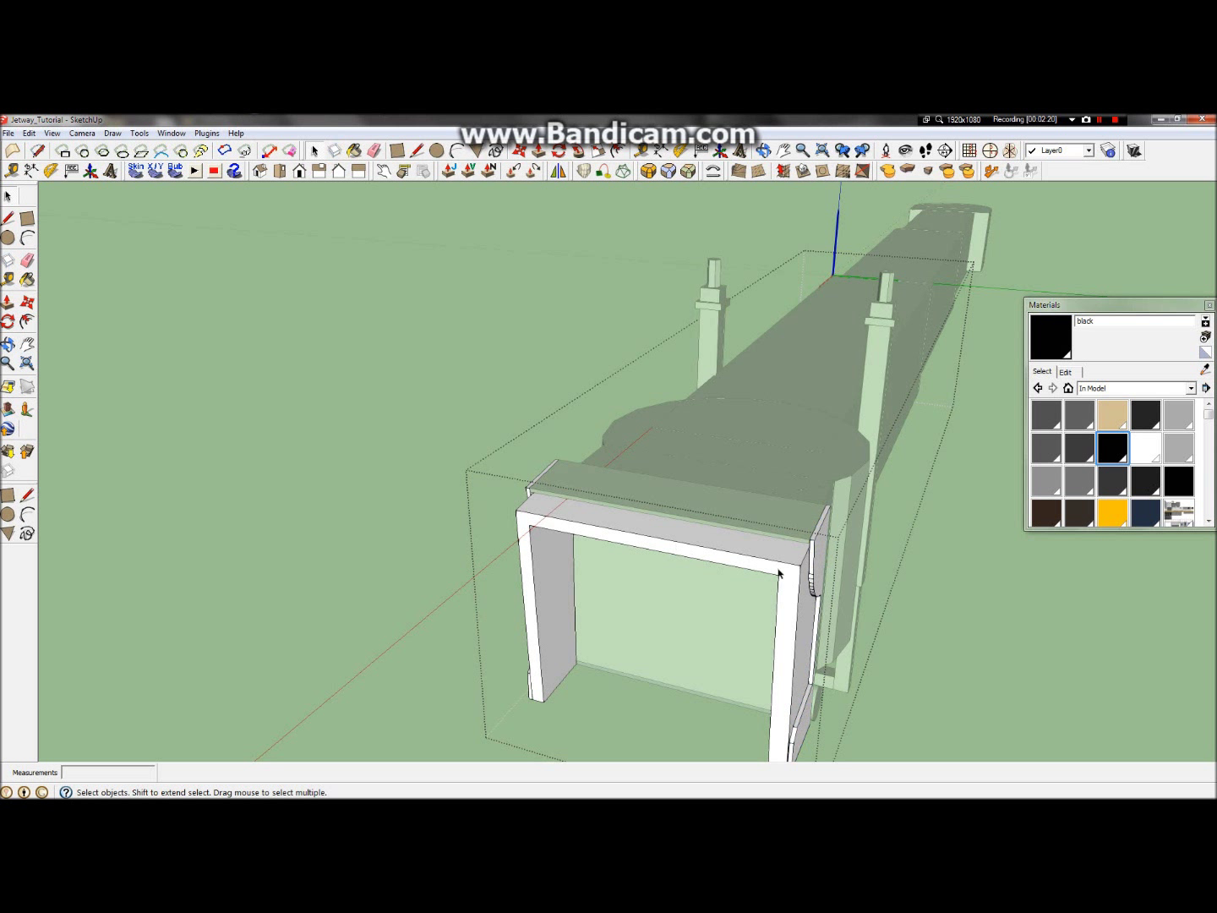
{"action": "left_click", "coordinate": [818, 562]}
{"action": "right_click", "coordinate": [818, 562]}
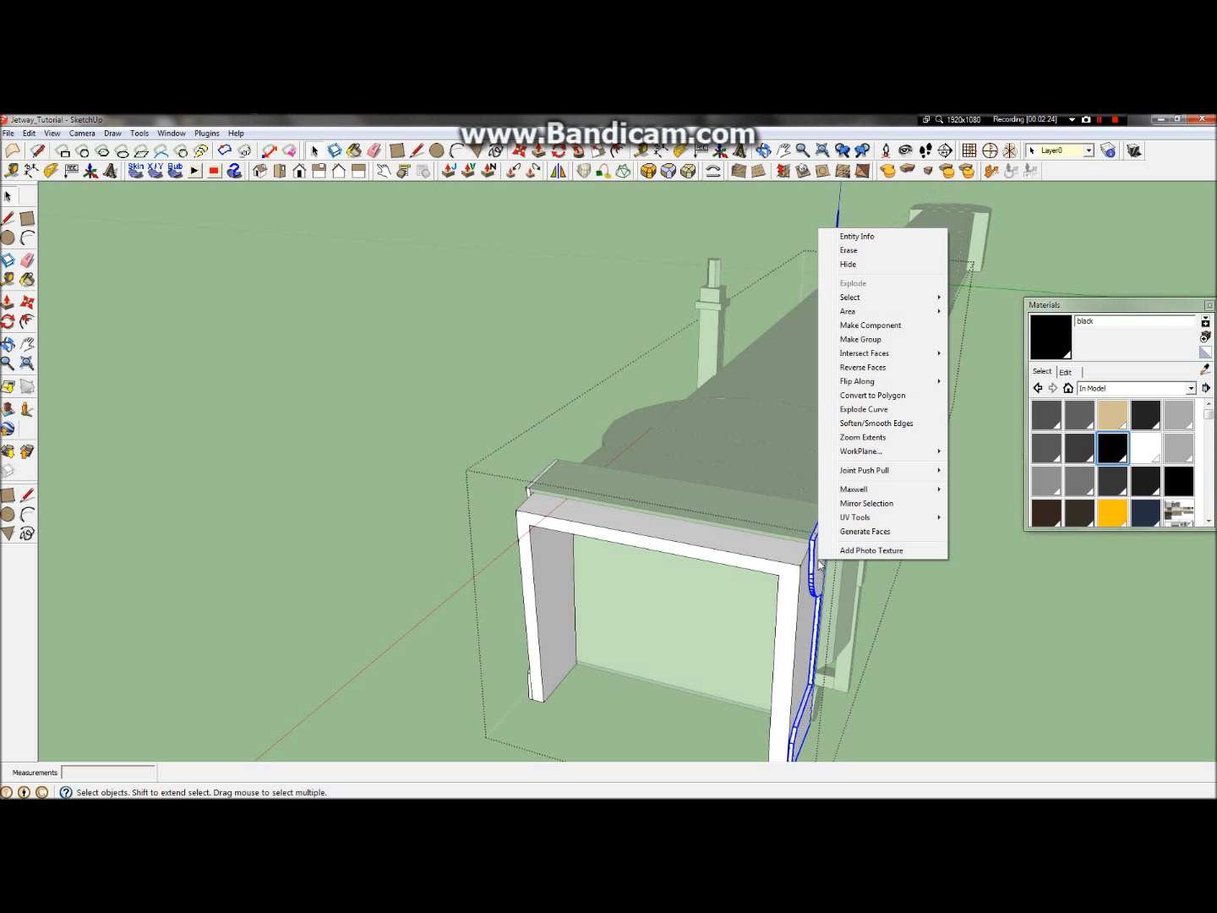
{"action": "key", "text": "Escape"}
{"action": "scroll", "coordinate": [610, 449], "scroll_direction": "down", "scroll_amount": 5}
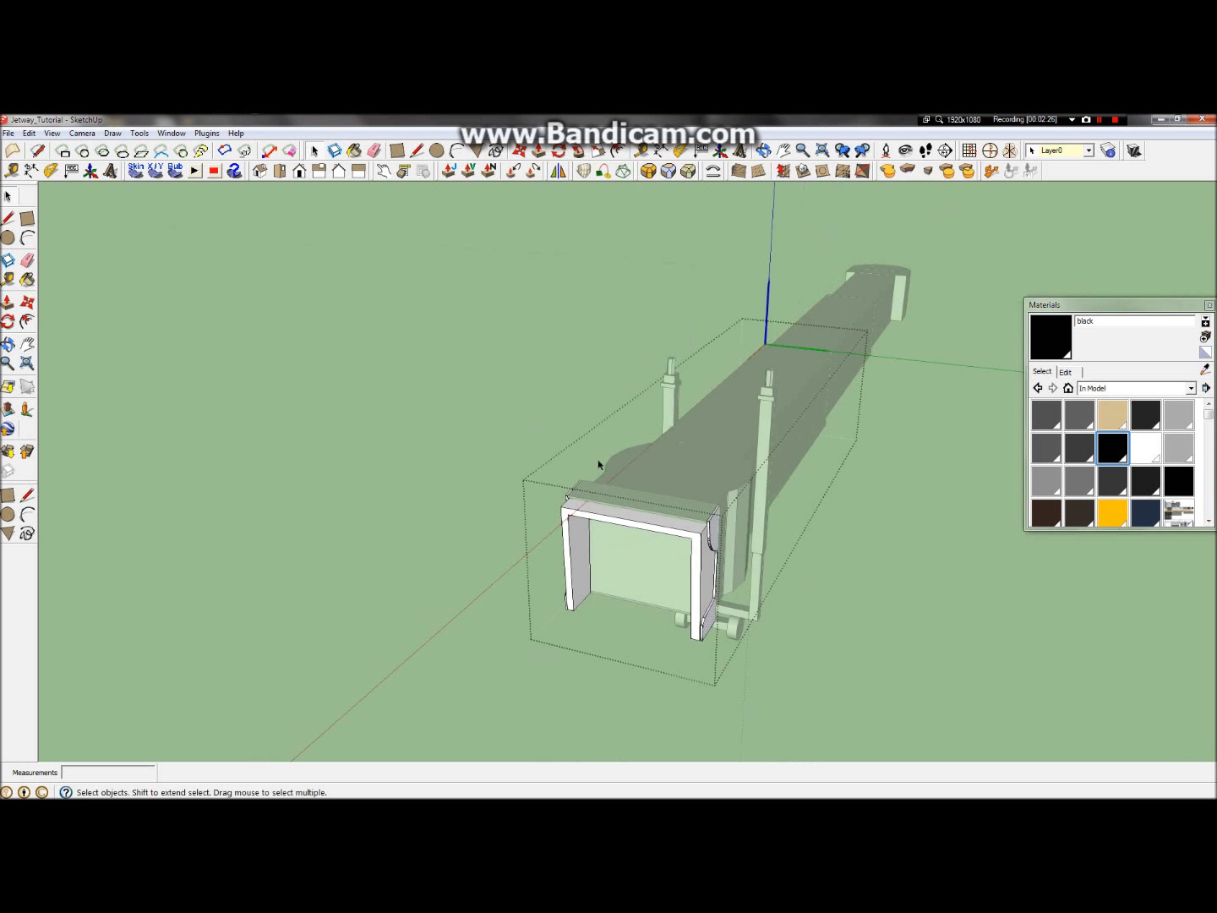
{"action": "left_click", "coordinate": [652, 688]}
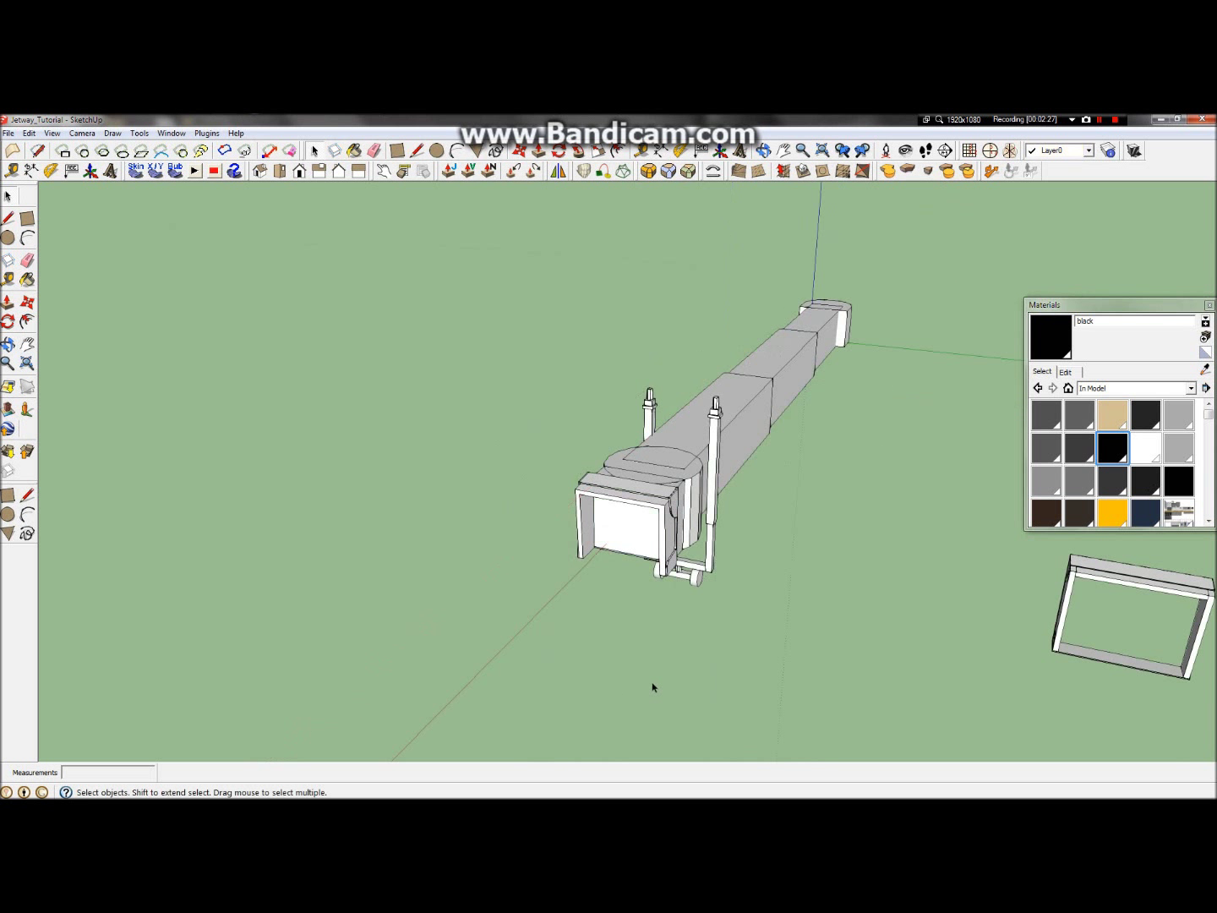
Step: Open the cab component and select the entire cut-out side panel inside it
{"action": "left_click", "coordinate": [4, 347]}
{"action": "left_click_drag", "start_coordinate": [579, 511], "coordinate": [742, 508]}
{"action": "scroll", "coordinate": [741, 508], "scroll_direction": "up", "scroll_amount": 5}
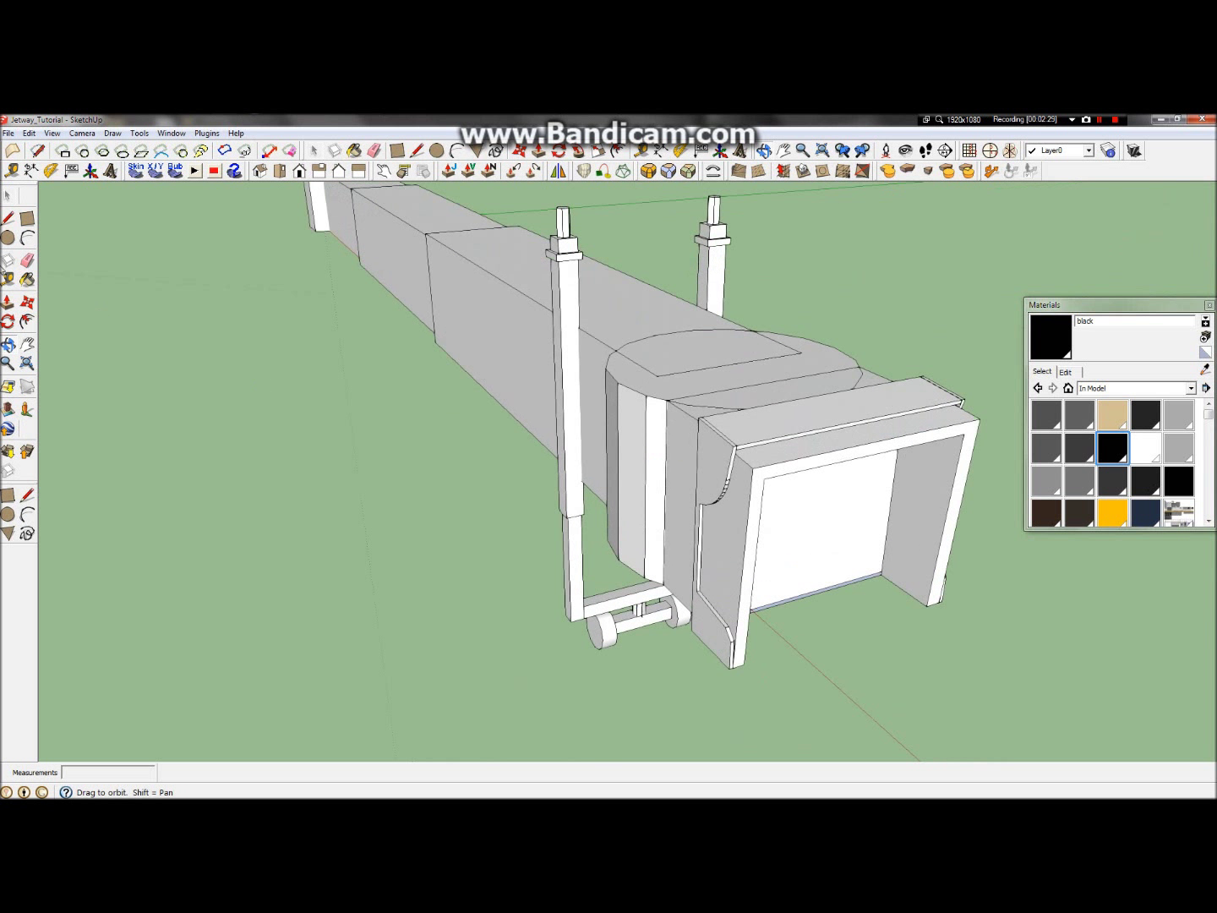
{"action": "left_click", "coordinate": [11, 197]}
{"action": "left_click", "coordinate": [717, 470]}
{"action": "double_click", "coordinate": [717, 470]}
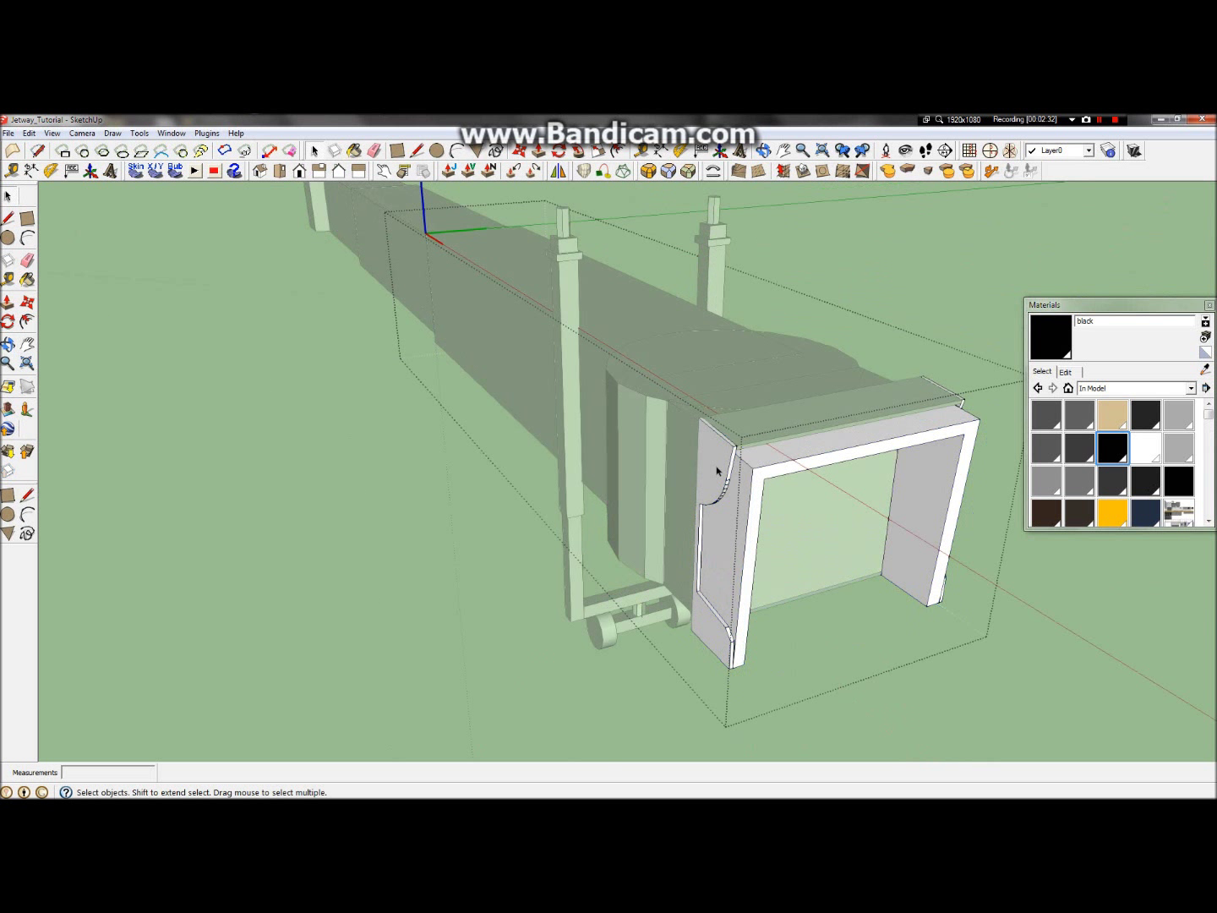
{"action": "triple_click", "coordinate": [719, 471]}
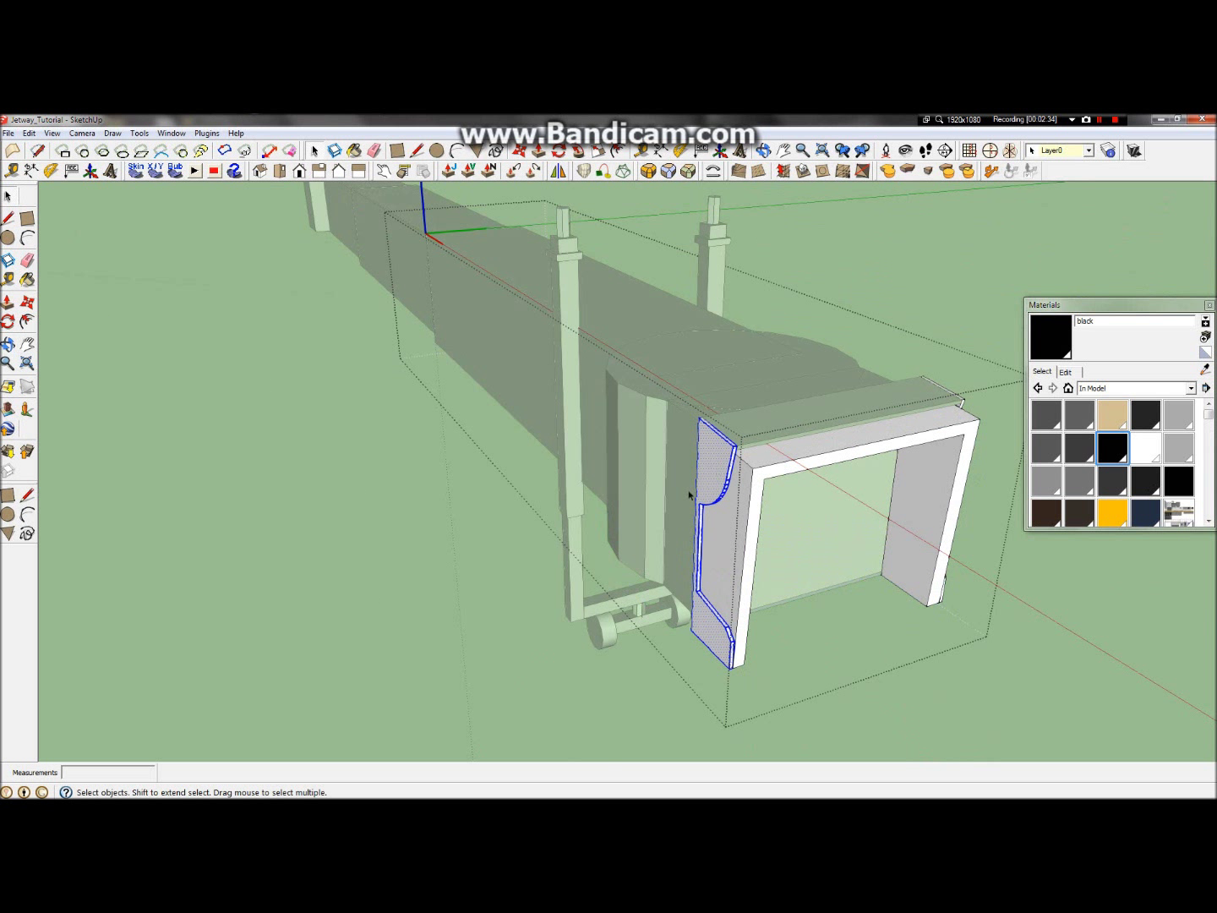
Step: Close the cab component and try copying the whole cab about 5 m along the green axis, away from the jetway
{"action": "left_click", "coordinate": [444, 582]}
{"action": "scroll", "coordinate": [509, 490], "scroll_direction": "down", "scroll_amount": 5}
{"action": "left_click", "coordinate": [572, 490]}
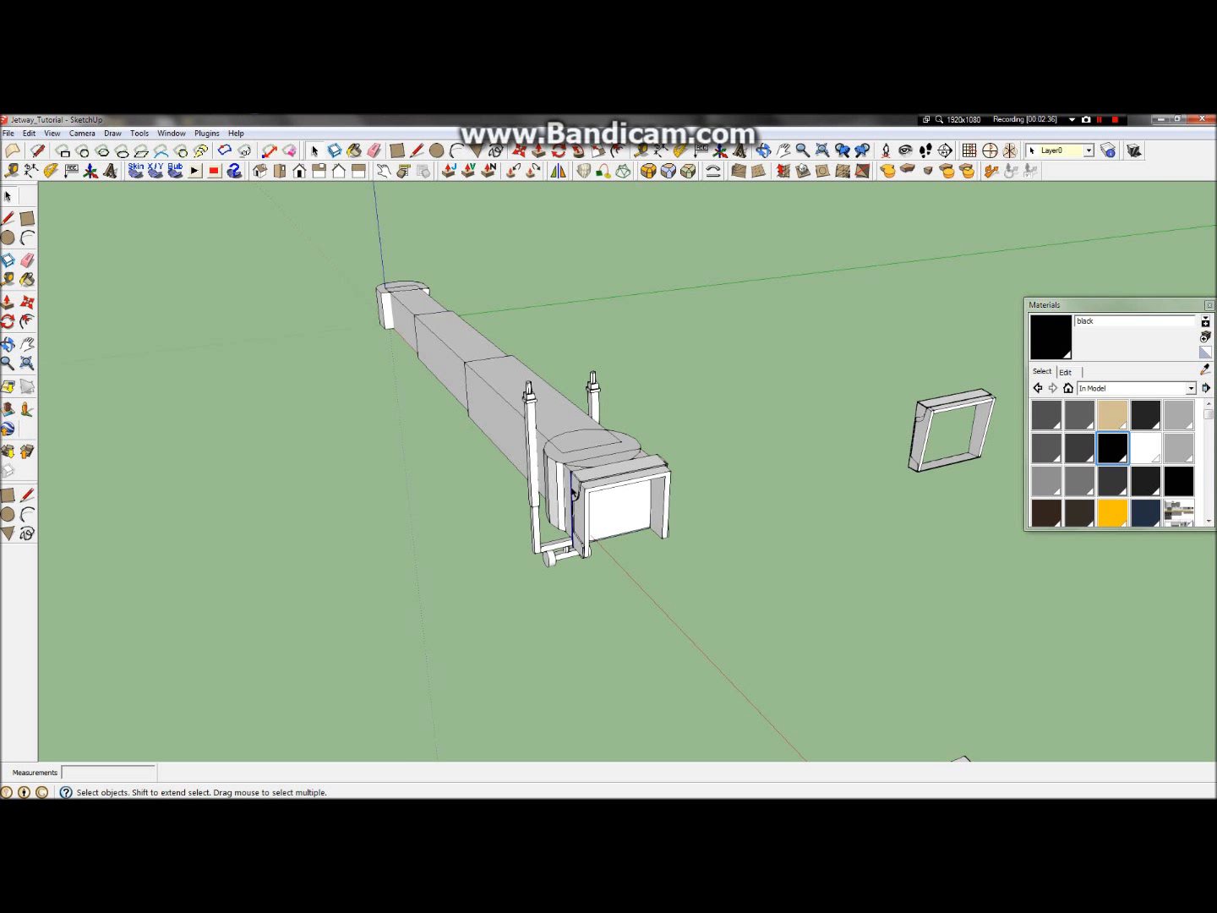
{"action": "left_click", "coordinate": [574, 493]}
{"action": "scroll", "coordinate": [573, 492], "scroll_direction": "up", "scroll_amount": 5}
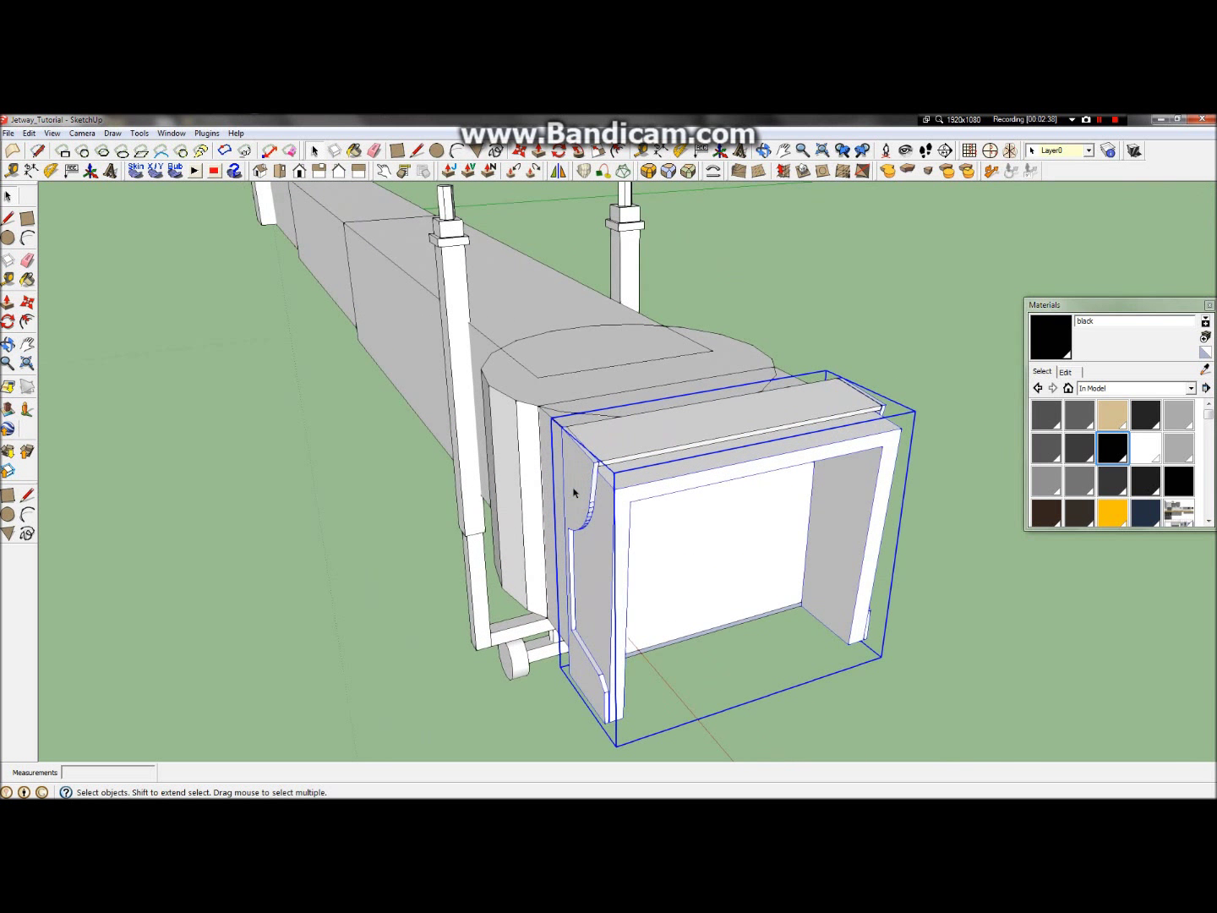
{"action": "scroll", "coordinate": [573, 492], "scroll_direction": "down", "scroll_amount": 5}
{"action": "key", "text": "m"}
{"action": "key", "text": "ctrl"}
{"action": "left_click", "coordinate": [576, 491]}
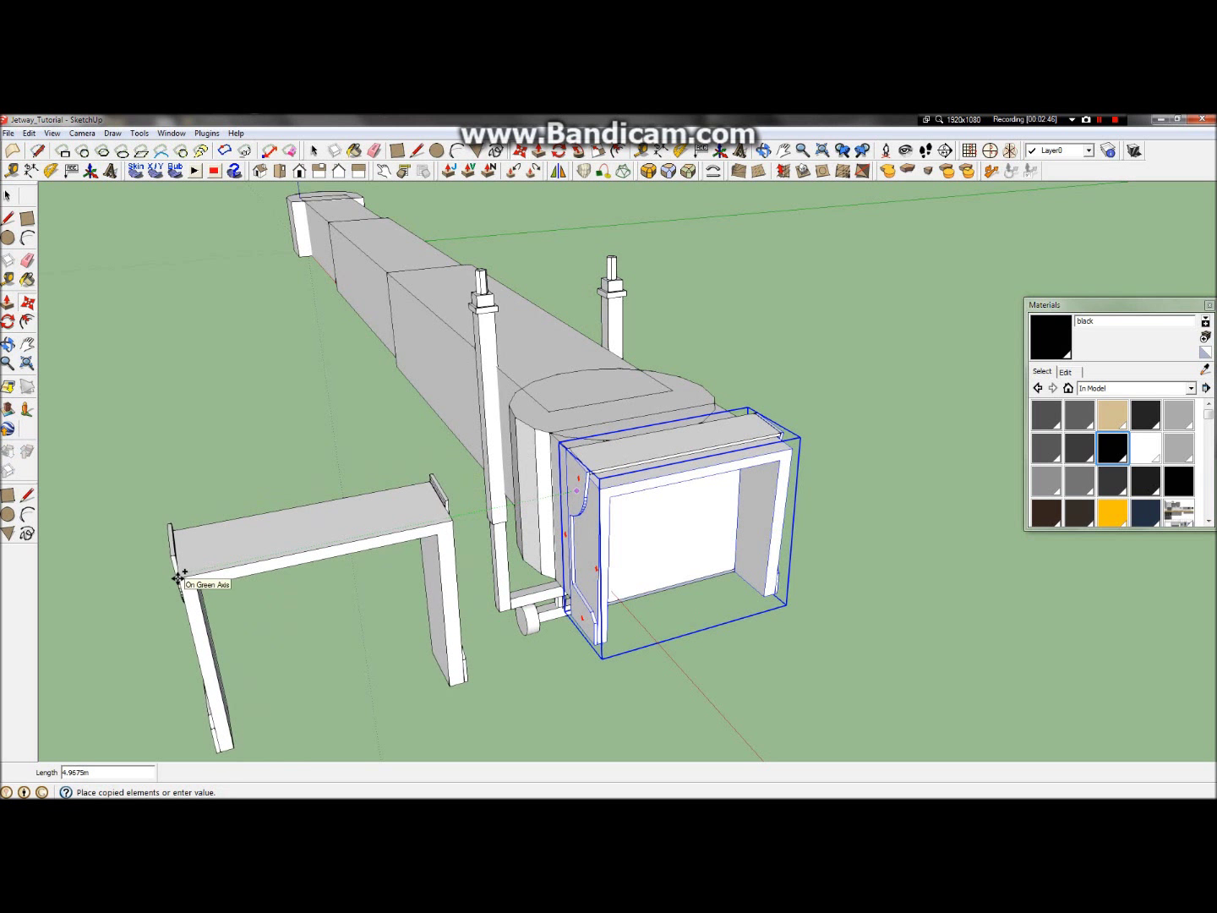
{"action": "left_click", "coordinate": [177, 571]}
Step: Examine the copied cab and its side panels from several angles beside the original
{"action": "left_click", "coordinate": [7, 345]}
{"action": "left_click_drag", "start_coordinate": [270, 492], "coordinate": [232, 502]}
{"action": "scroll", "coordinate": [257, 491], "scroll_direction": "down", "scroll_amount": 5}
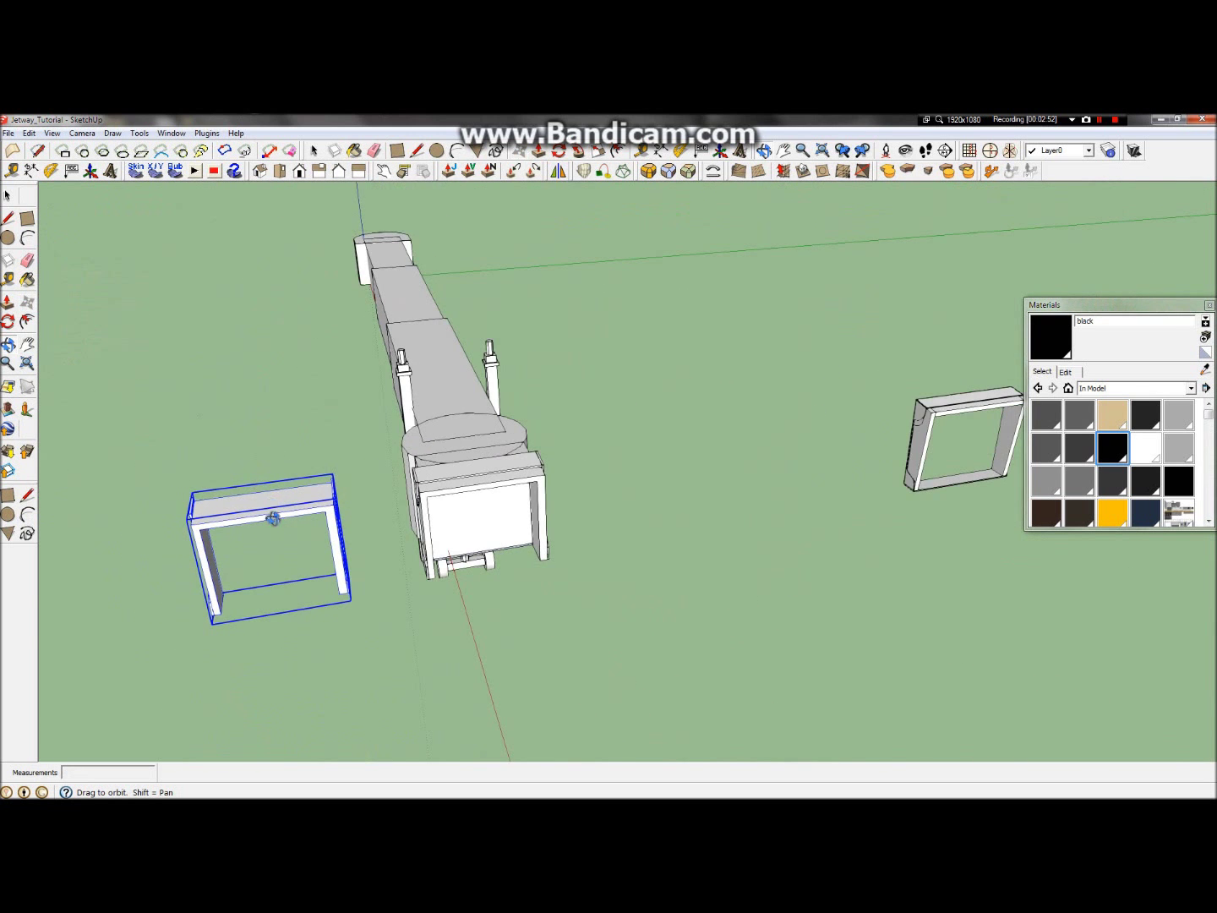
{"action": "scroll", "coordinate": [335, 502], "scroll_direction": "up", "scroll_amount": 8}
{"action": "scroll", "coordinate": [346, 489], "scroll_direction": "down", "scroll_amount": 5}
{"action": "left_click_drag", "start_coordinate": [346, 488], "coordinate": [285, 486]}
{"action": "scroll", "coordinate": [283, 477], "scroll_direction": "up", "scroll_amount": 5}
{"action": "scroll", "coordinate": [303, 584], "scroll_direction": "up", "scroll_amount": 3}
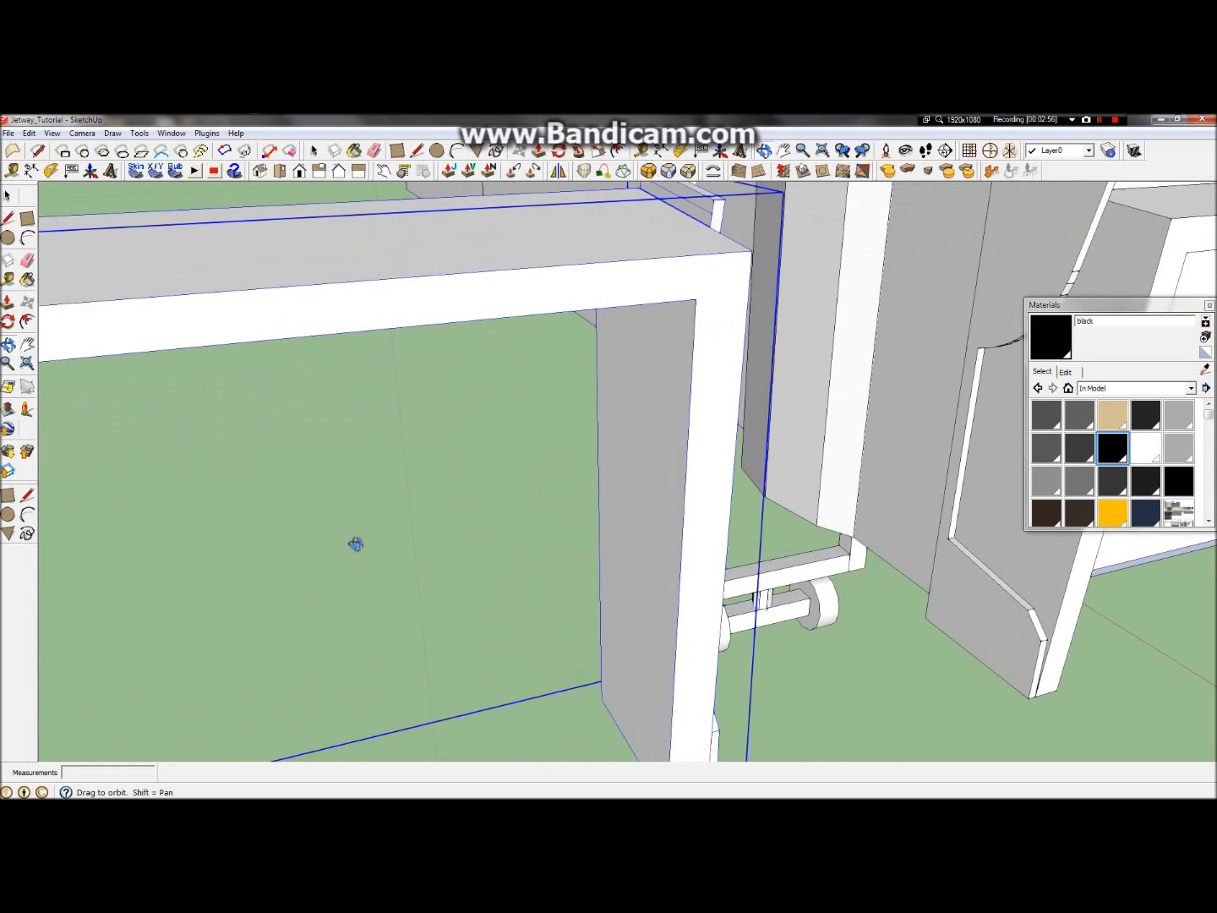
{"action": "scroll", "coordinate": [527, 422], "scroll_direction": "down", "scroll_amount": 1}
{"action": "left_click_drag", "start_coordinate": [511, 345], "coordinate": [385, 377]}
Step: Undo the cab copy and the earlier edits back to the side panel standing detached from the cab
{"action": "key", "text": "space"}
{"action": "left_click", "coordinate": [263, 696]}
{"action": "key", "text": "ctrl+z"}
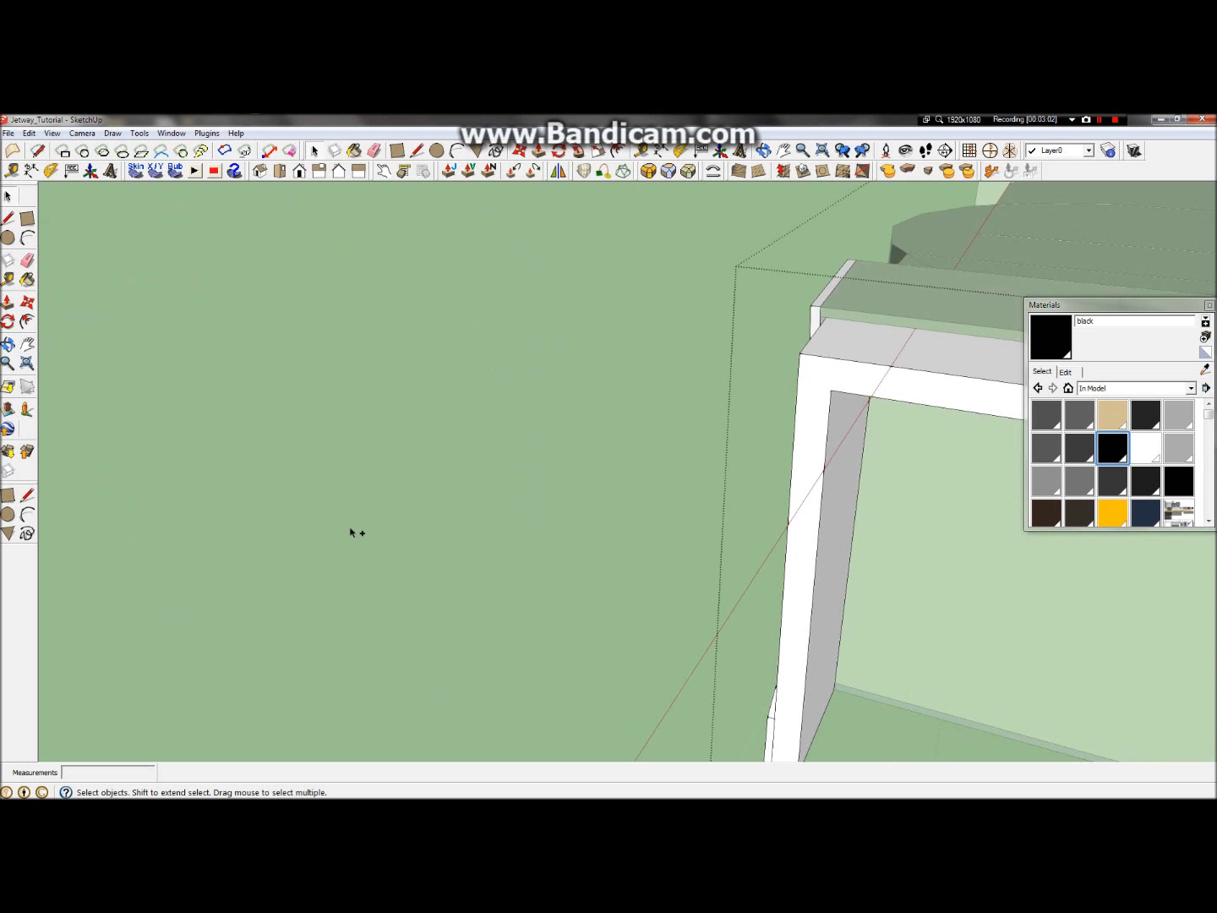
{"action": "scroll", "coordinate": [760, 431], "scroll_direction": "down", "scroll_amount": 6}
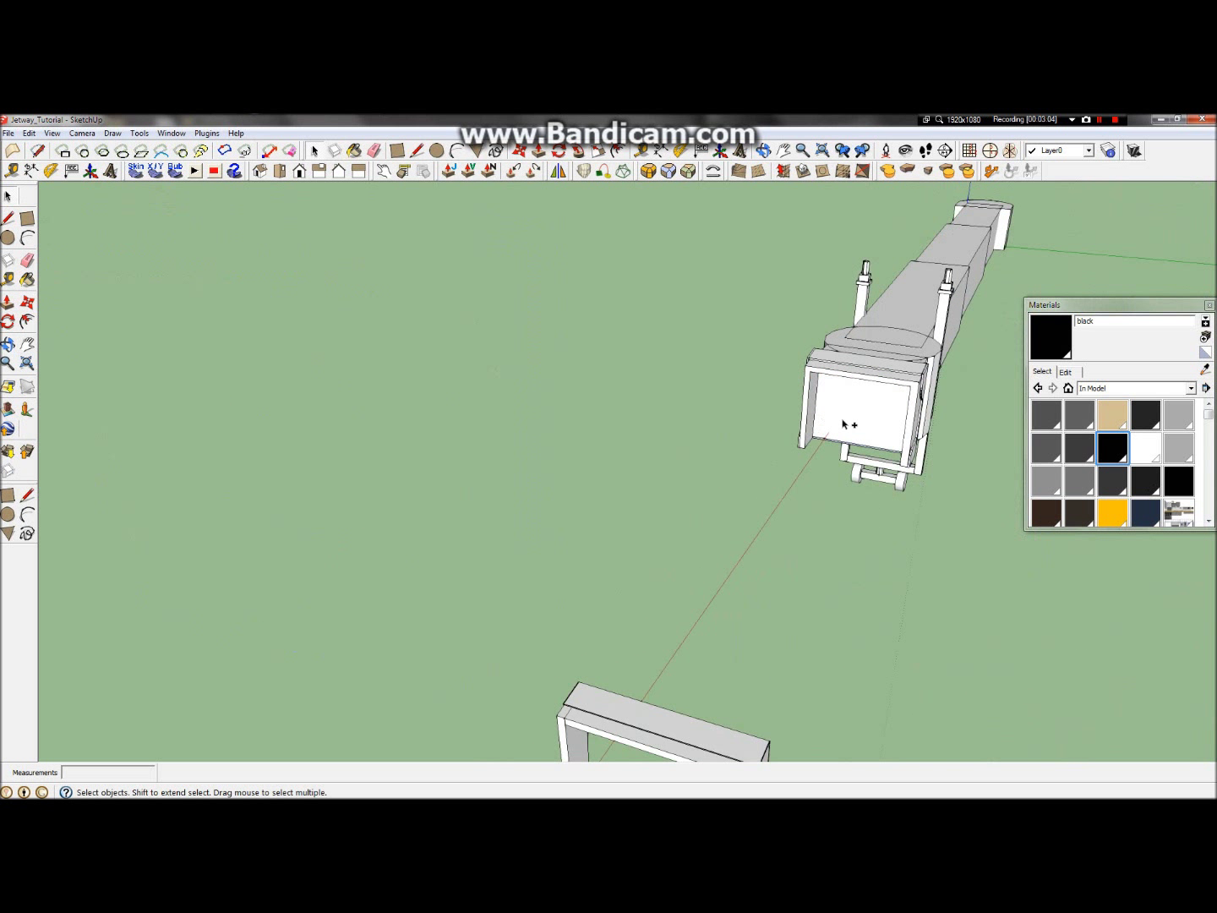
{"action": "key", "text": "ctrl+z"}
{"action": "scroll", "coordinate": [738, 430], "scroll_direction": "down", "scroll_amount": 3}
{"action": "scroll", "coordinate": [789, 401], "scroll_direction": "up", "scroll_amount": 4}
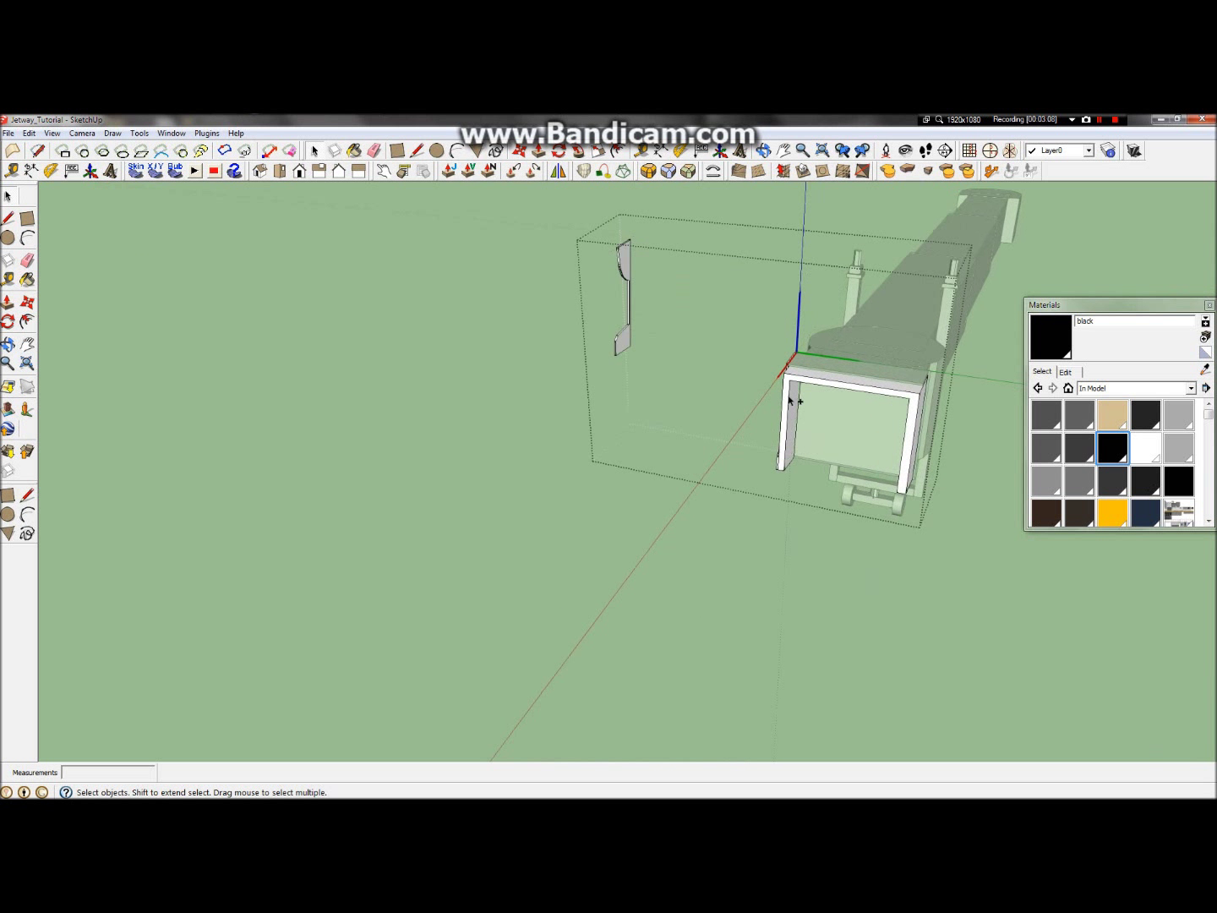
Step: Delete the detached side panel copy inside the cab component and close the component
{"action": "scroll", "coordinate": [790, 401], "scroll_direction": "up", "scroll_amount": 2}
{"action": "left_click", "coordinate": [515, 311]}
{"action": "double_click", "coordinate": [514, 311]}
{"action": "key", "text": "Delete"}
{"action": "left_click", "coordinate": [582, 473]}
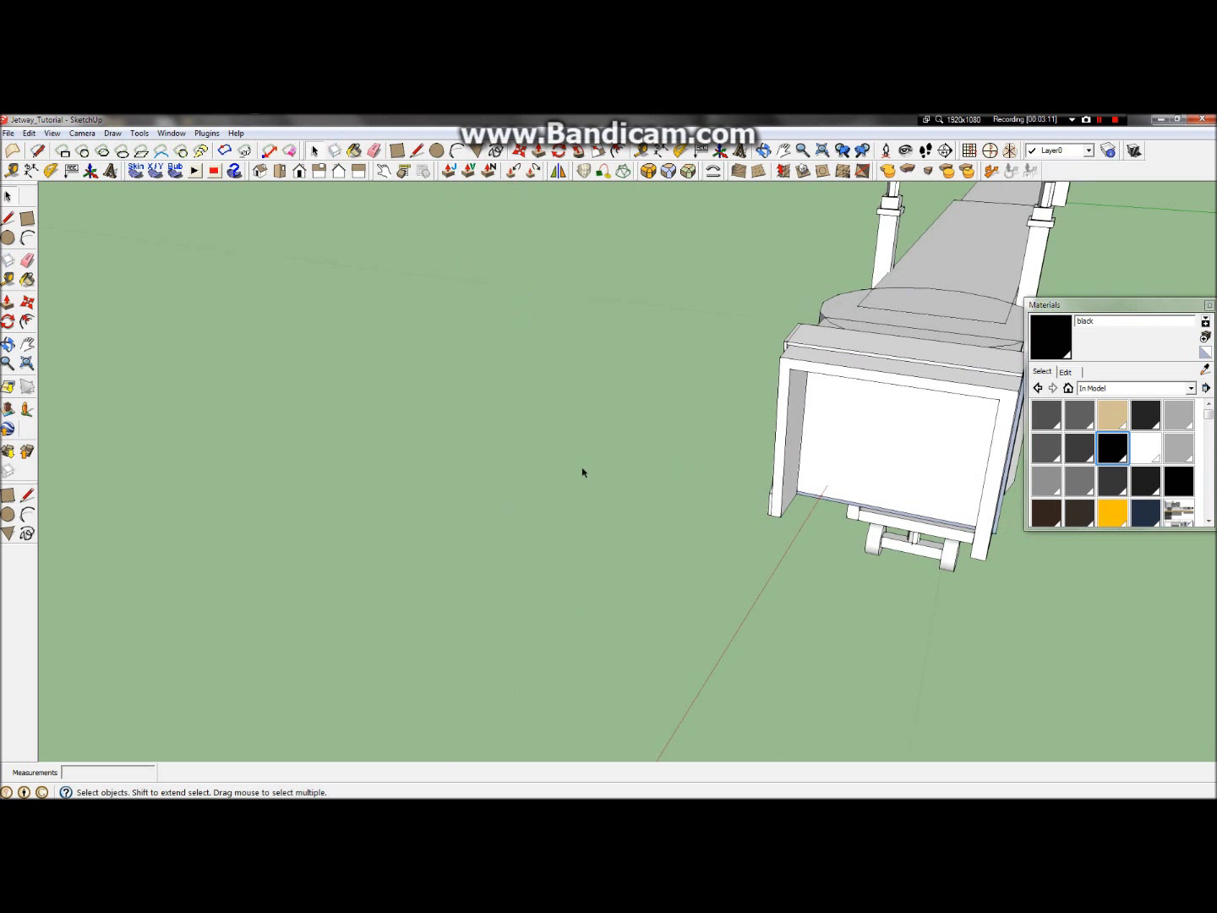
Step: Cut the front frame out of the cab component and paste it in place in the full model
{"action": "double_click", "coordinate": [787, 414]}
{"action": "left_click", "coordinate": [787, 415]}
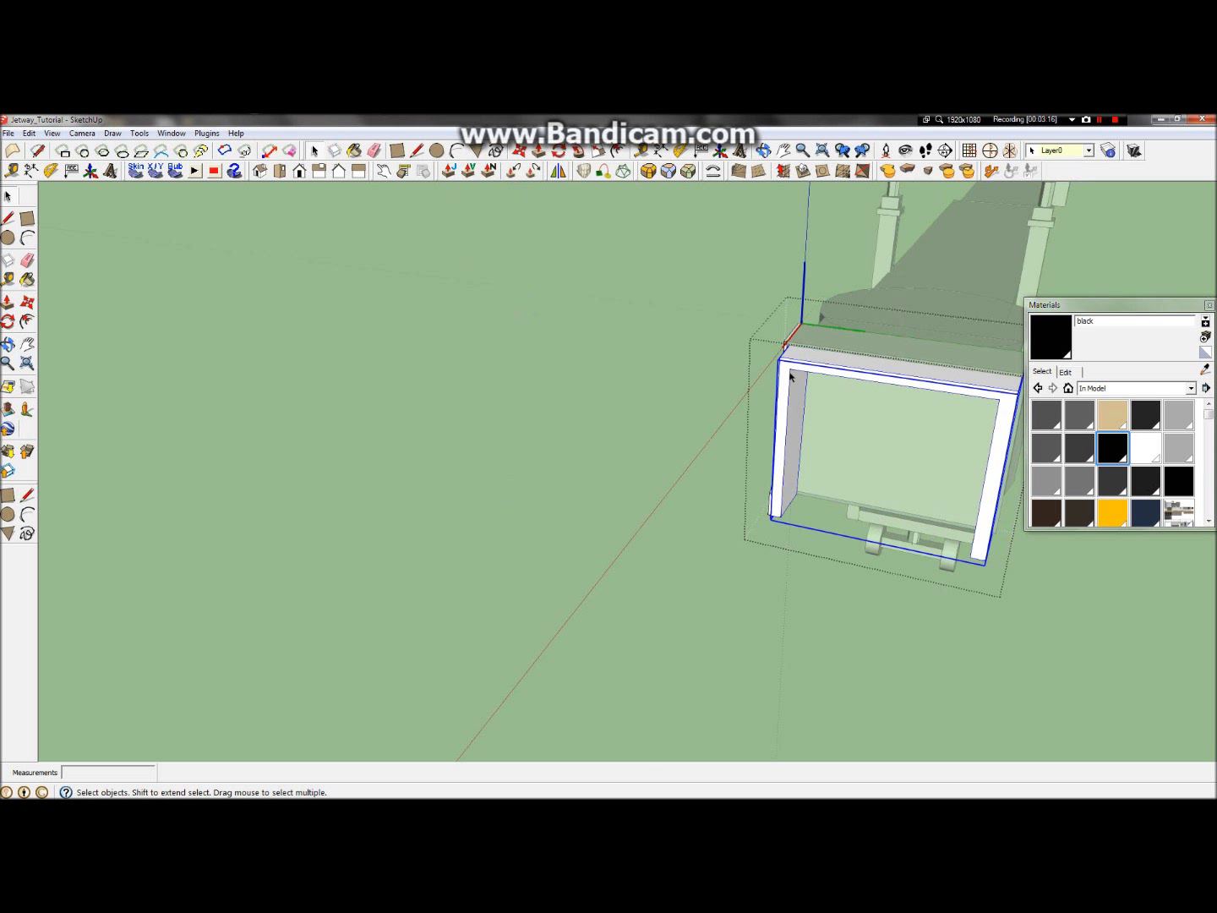
{"action": "scroll", "coordinate": [790, 377], "scroll_direction": "down", "scroll_amount": 5}
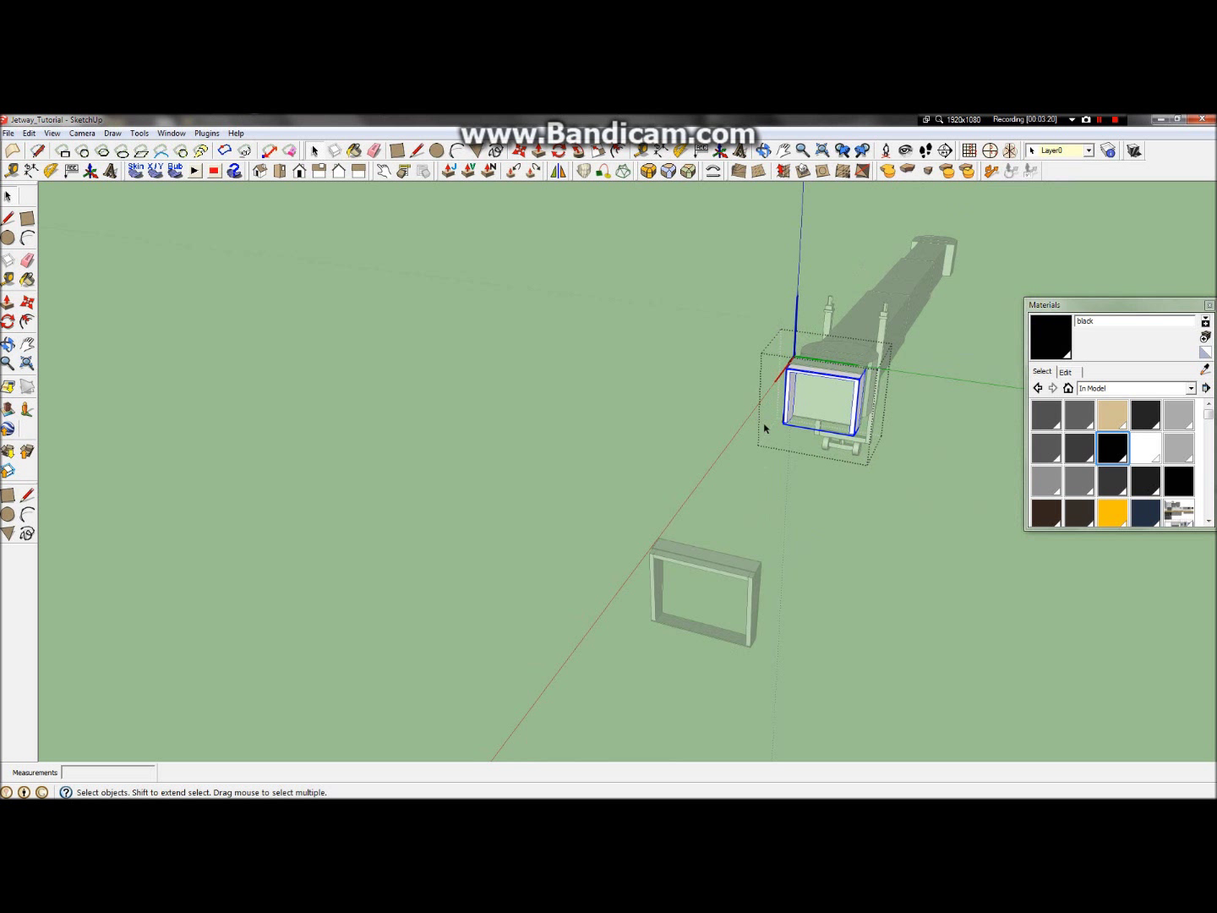
{"action": "key", "text": "Delete"}
{"action": "left_click", "coordinate": [811, 486]}
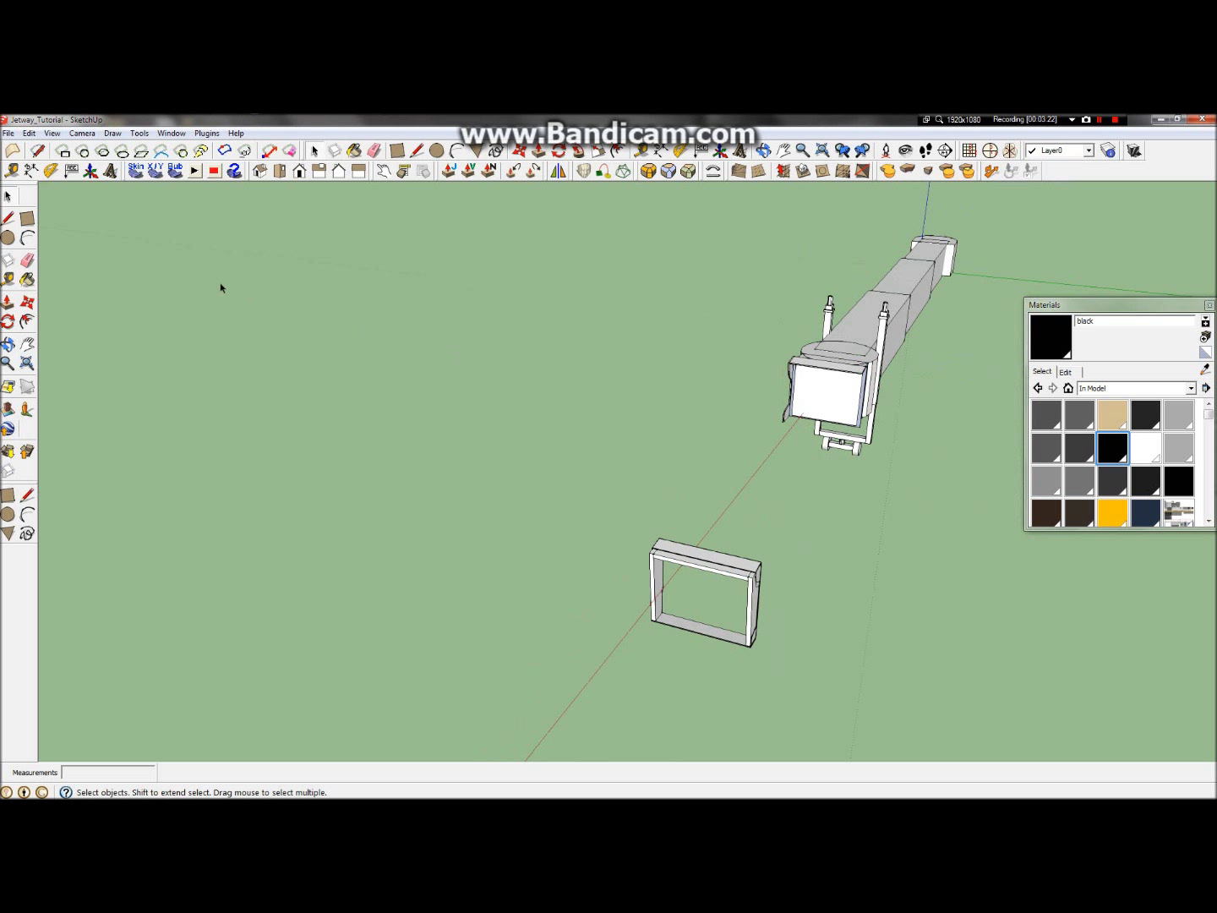
{"action": "left_click", "coordinate": [29, 133]}
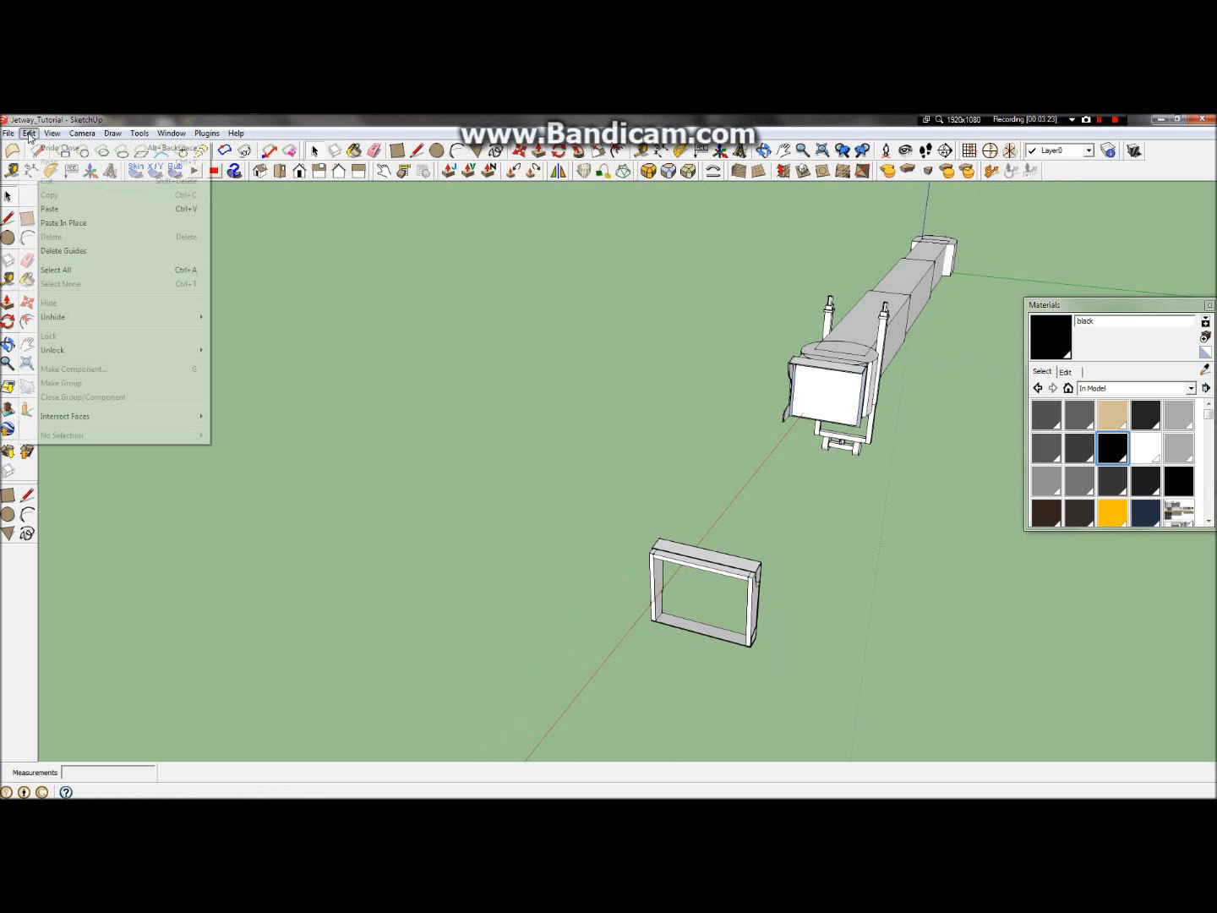
{"action": "left_click", "coordinate": [67, 225]}
{"action": "scroll", "coordinate": [862, 379], "scroll_direction": "up", "scroll_amount": 5}
{"action": "left_click", "coordinate": [851, 666]}
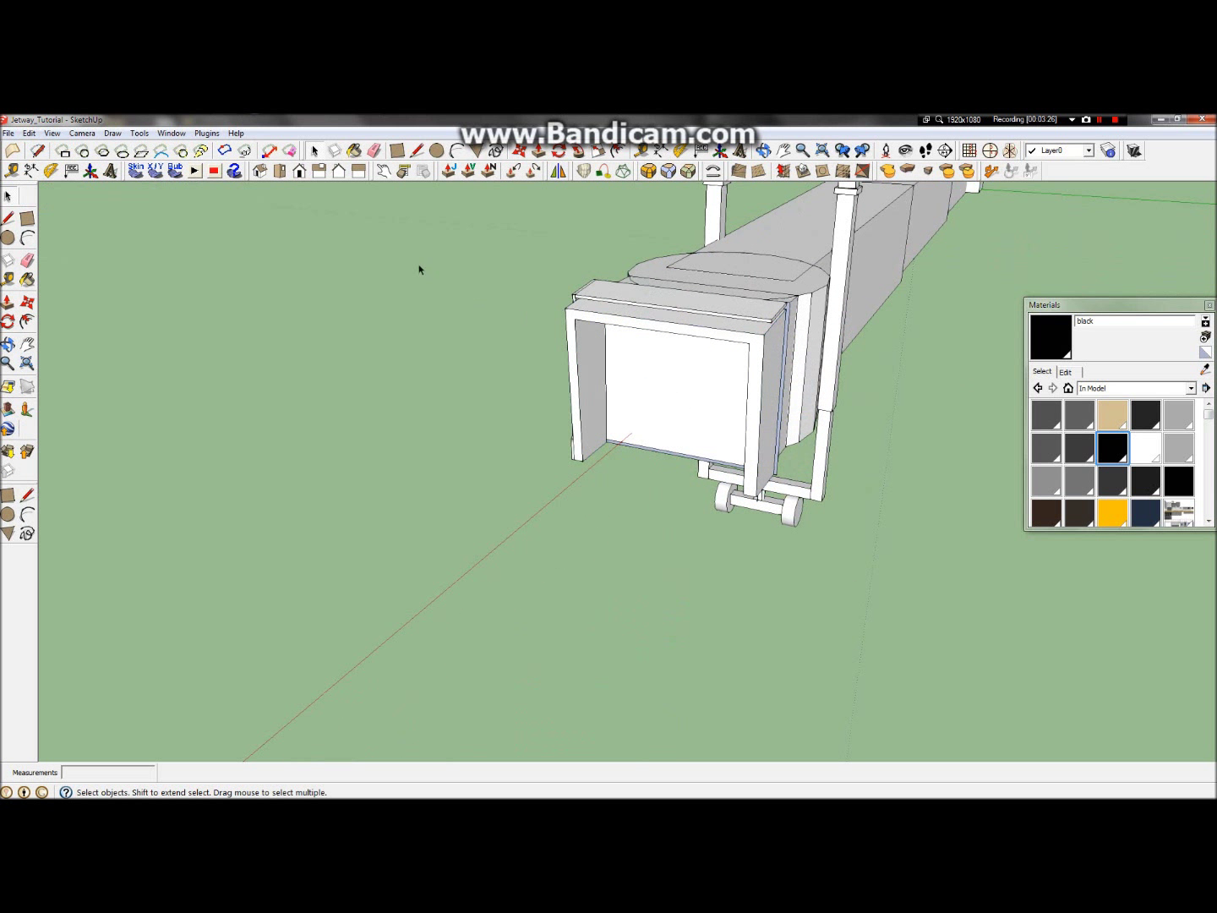
Step: Copy the remaining cut-out side panel about 5 m along the green axis, past the opposite side of the cab
{"action": "left_click", "coordinate": [7, 343]}
{"action": "left_click_drag", "start_coordinate": [609, 299], "coordinate": [1129, 284]}
{"action": "scroll", "coordinate": [715, 302], "scroll_direction": "up", "scroll_amount": 3}
{"action": "scroll", "coordinate": [757, 301], "scroll_direction": "up", "scroll_amount": 5}
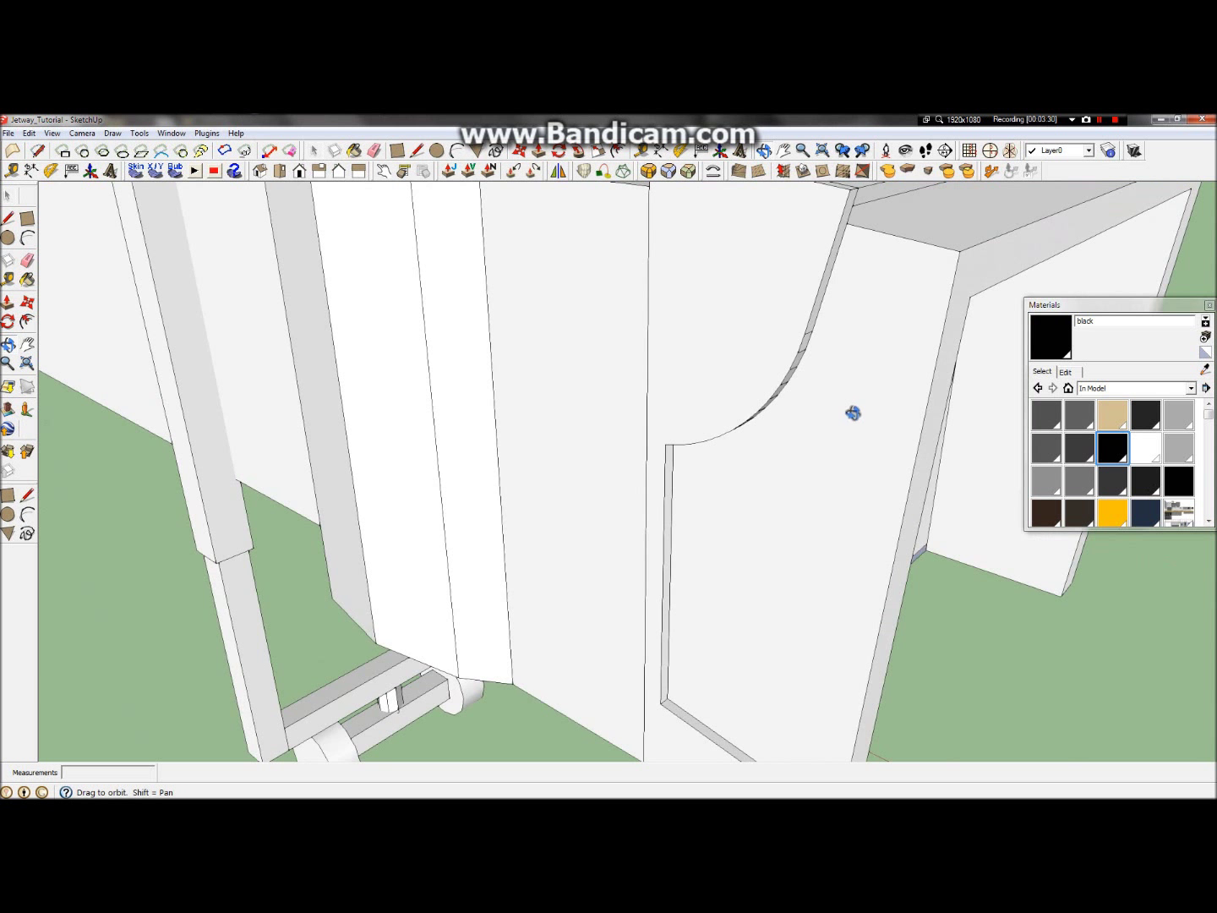
{"action": "left_click_drag", "start_coordinate": [850, 410], "coordinate": [619, 415]}
{"action": "scroll", "coordinate": [620, 415], "scroll_direction": "down", "scroll_amount": 3}
{"action": "left_click", "coordinate": [6, 196]}
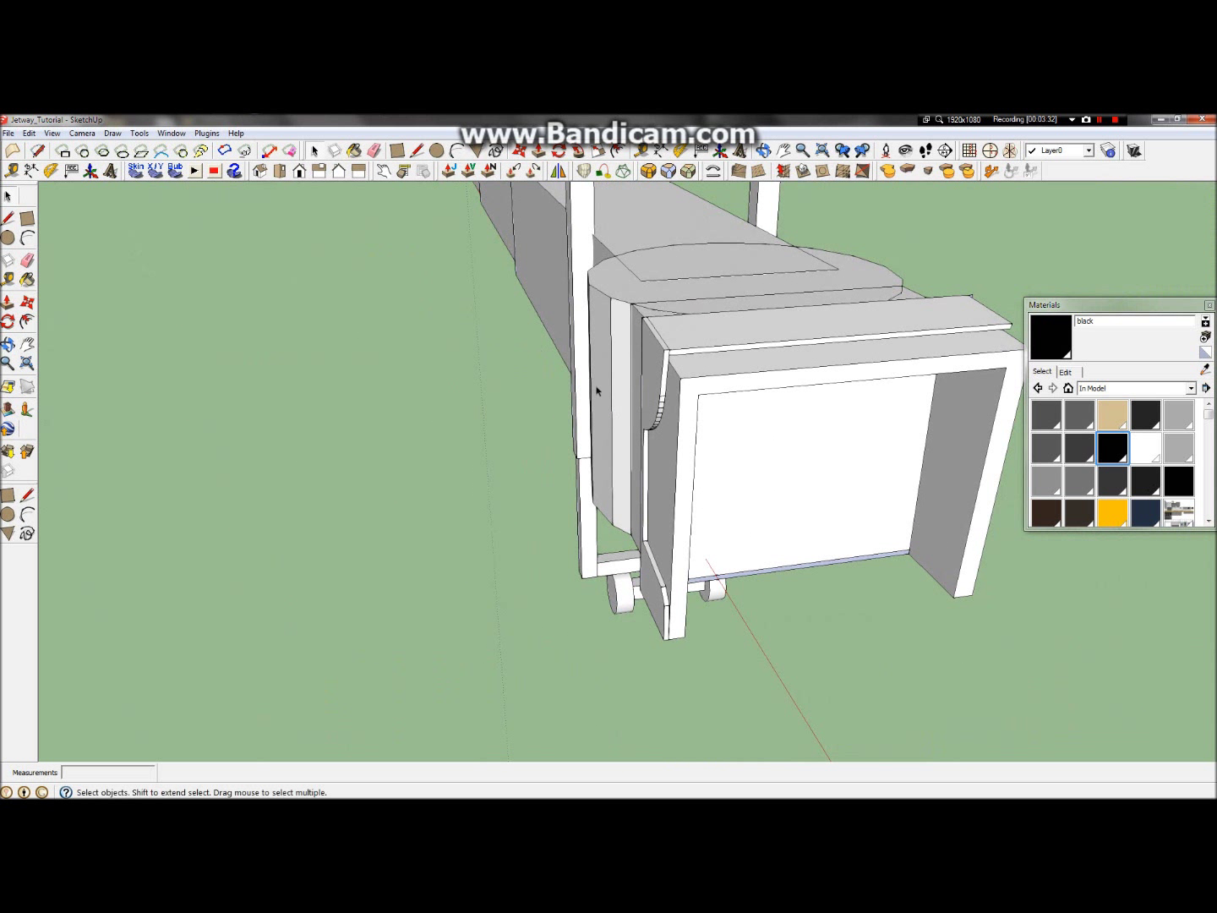
{"action": "left_click", "coordinate": [663, 401]}
{"action": "scroll", "coordinate": [665, 400], "scroll_direction": "down", "scroll_amount": 5}
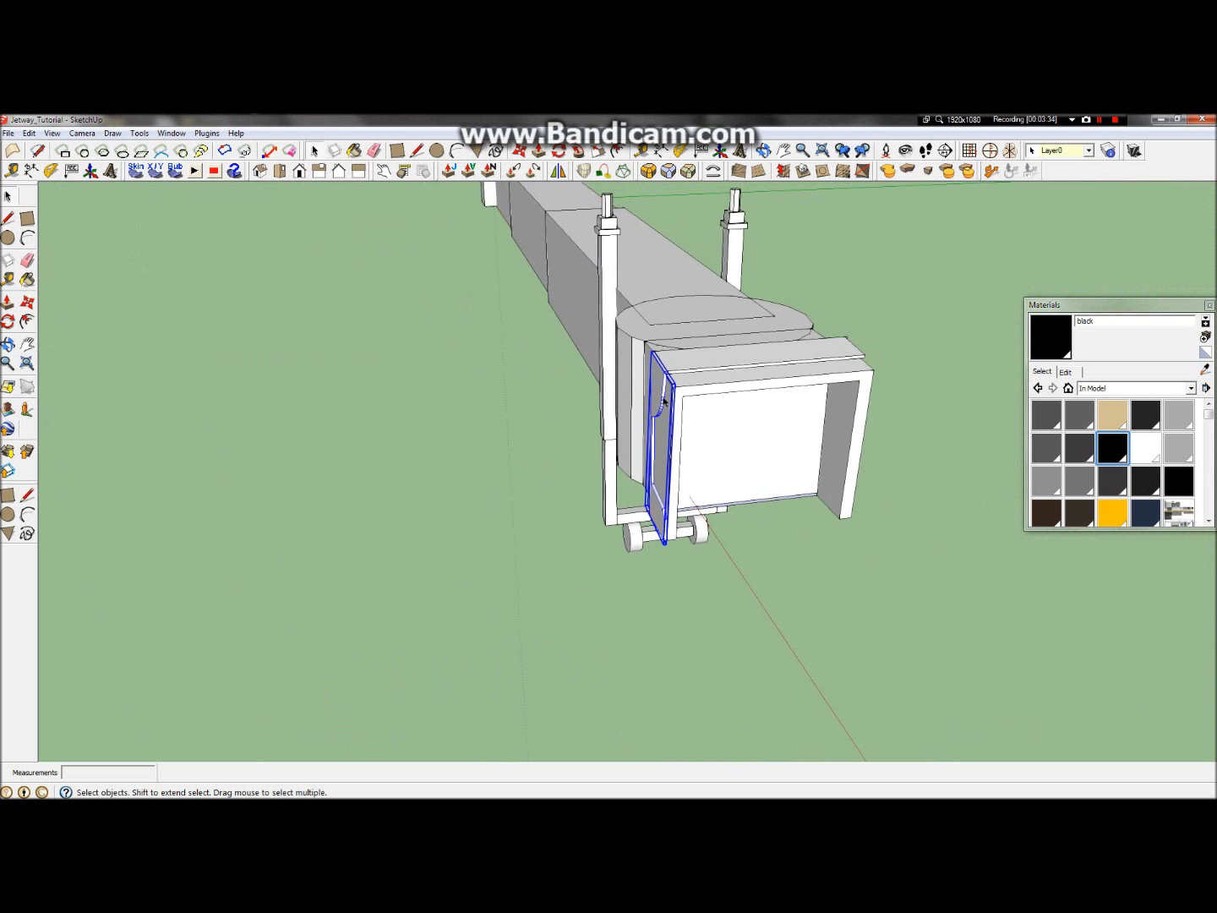
{"action": "left_click", "coordinate": [26, 303]}
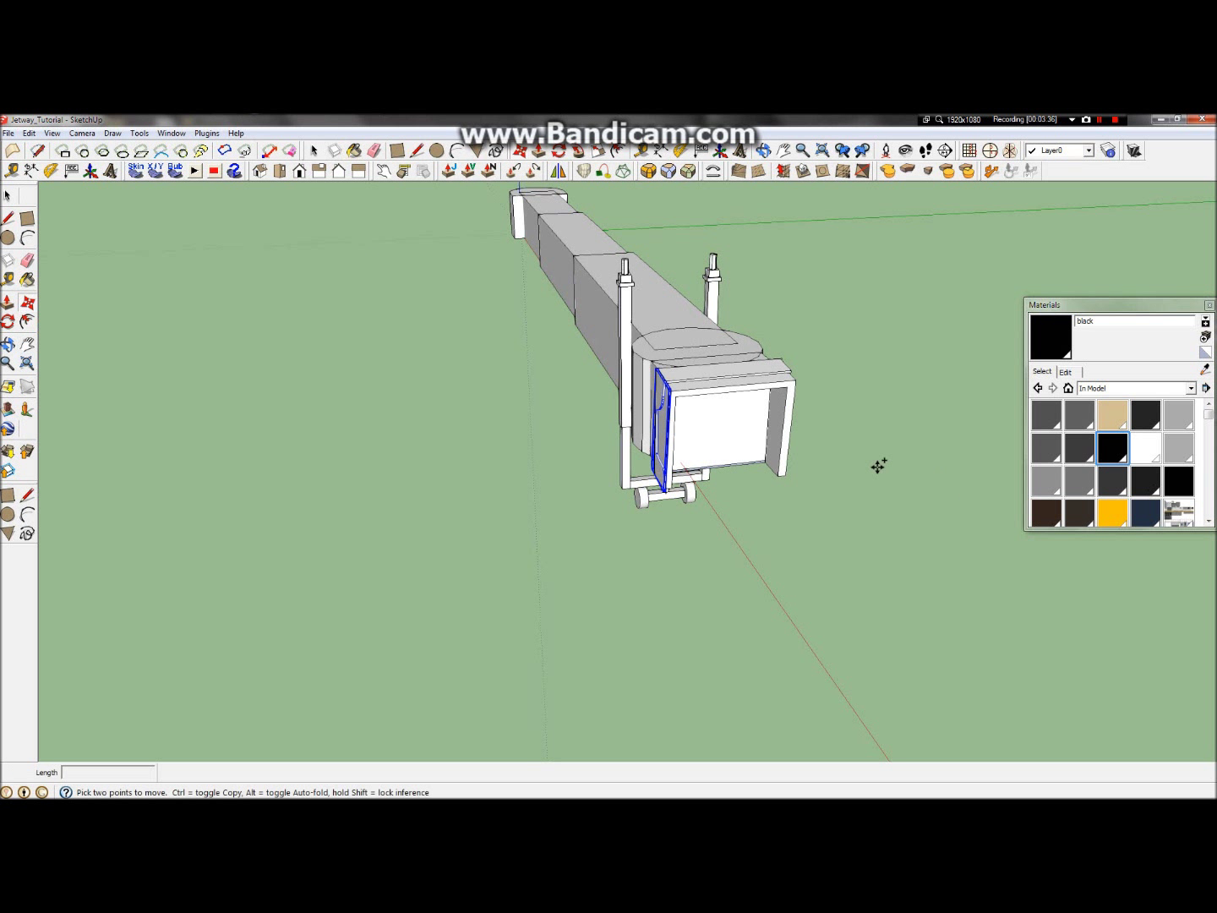
{"action": "left_click", "coordinate": [663, 400]}
{"action": "key", "text": "ctrl"}
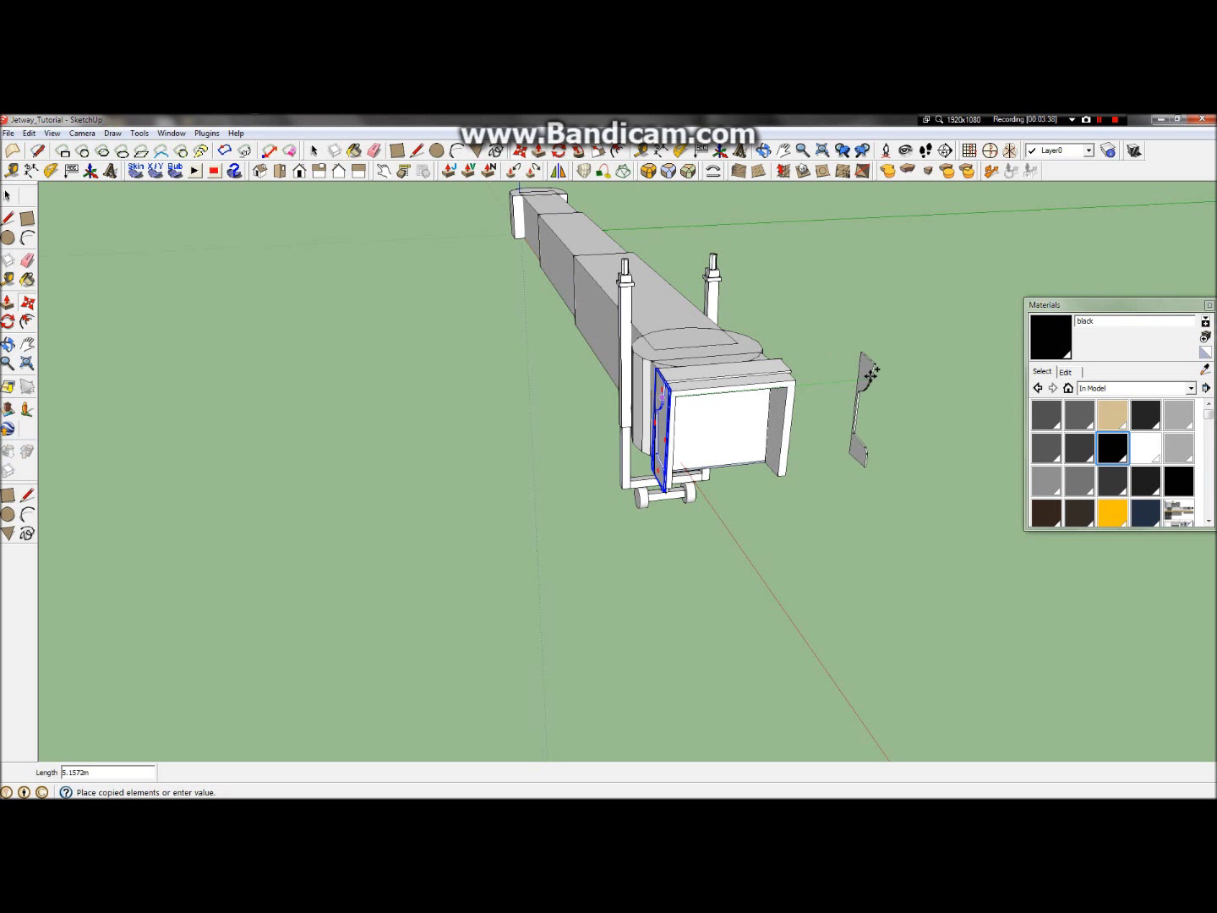
{"action": "left_click", "coordinate": [856, 382]}
Step: Mirror the copied side panel about its lower end corner and erase the original selection
{"action": "scroll", "coordinate": [845, 395], "scroll_direction": "up", "scroll_amount": 3}
{"action": "scroll", "coordinate": [624, 410], "scroll_direction": "down", "scroll_amount": 4}
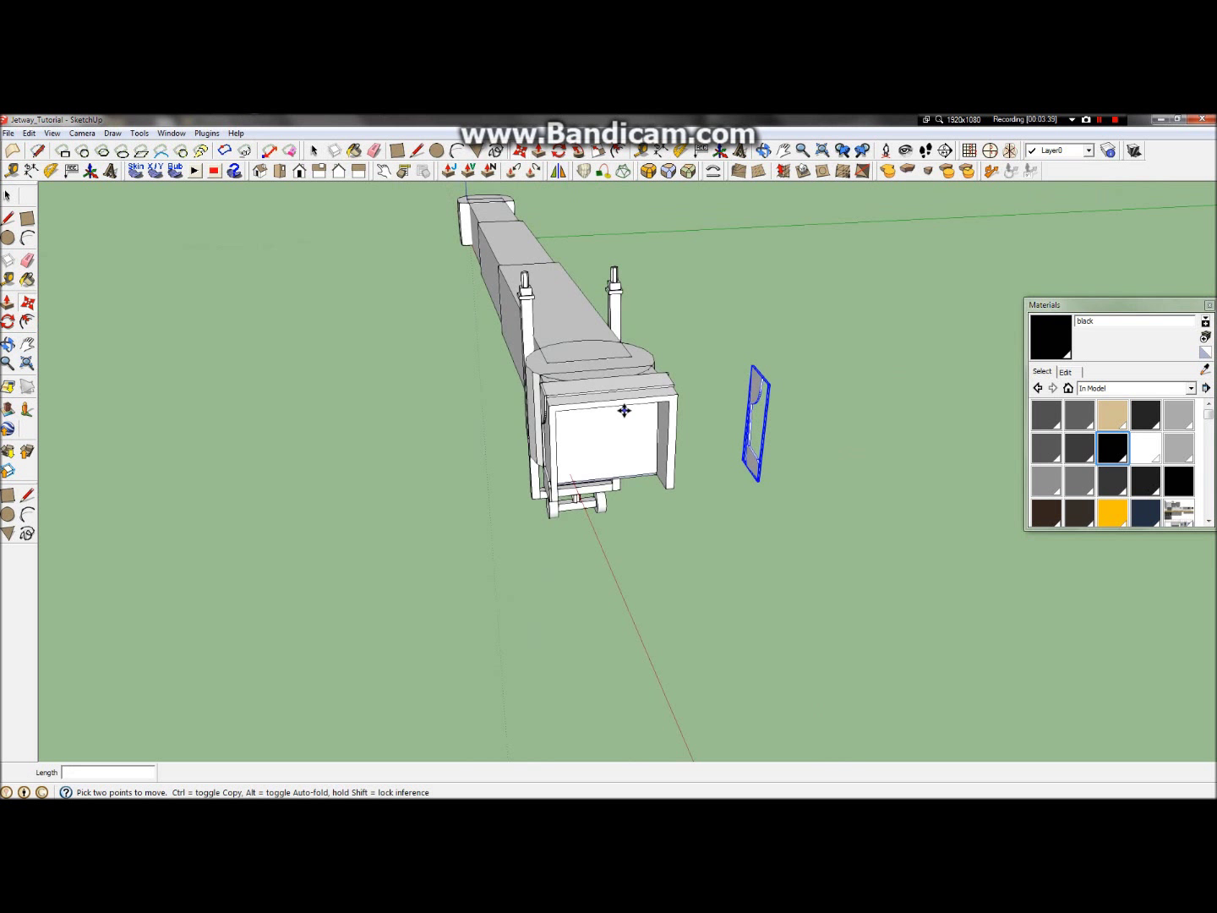
{"action": "scroll", "coordinate": [823, 396], "scroll_direction": "up", "scroll_amount": 4}
{"action": "scroll", "coordinate": [598, 495], "scroll_direction": "up", "scroll_amount": 4}
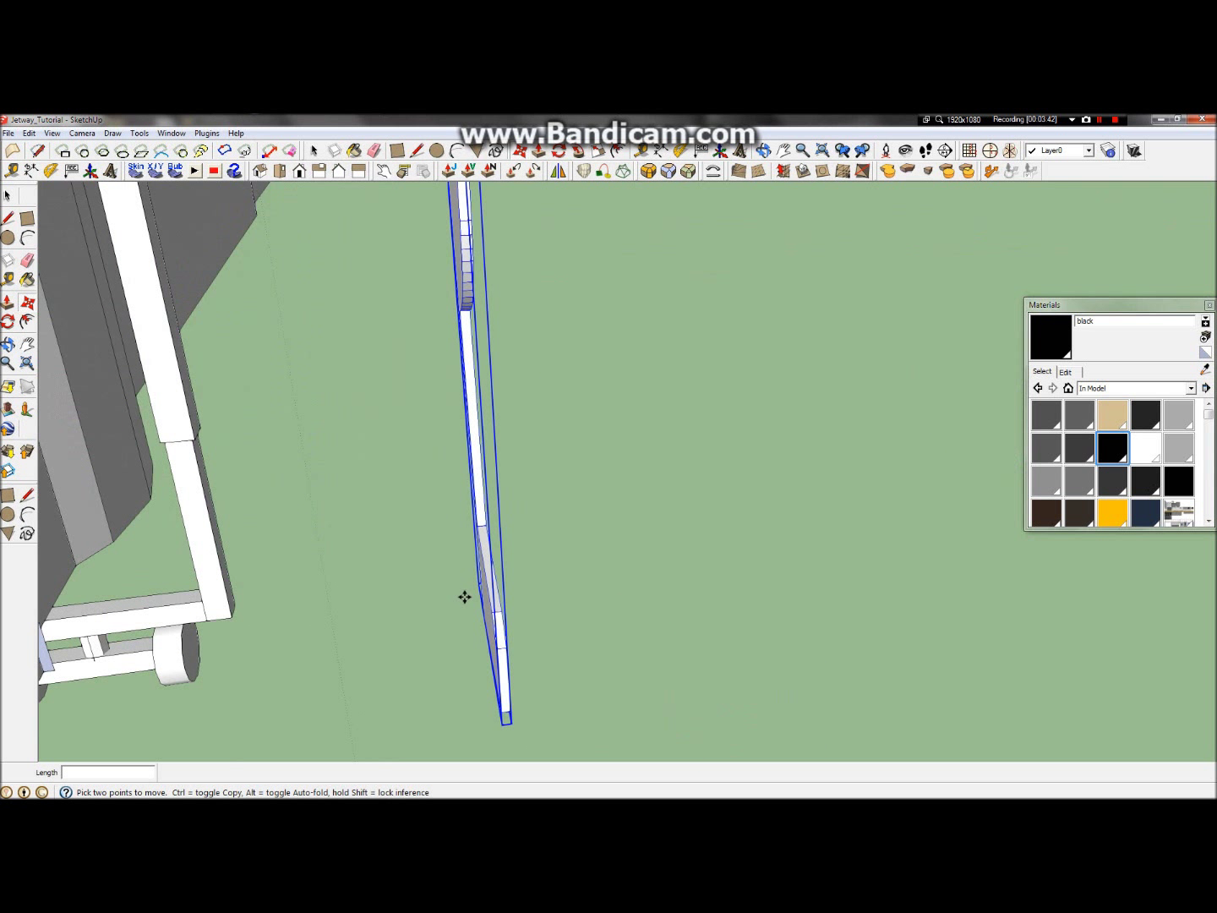
{"action": "scroll", "coordinate": [503, 735], "scroll_direction": "up", "scroll_amount": 2}
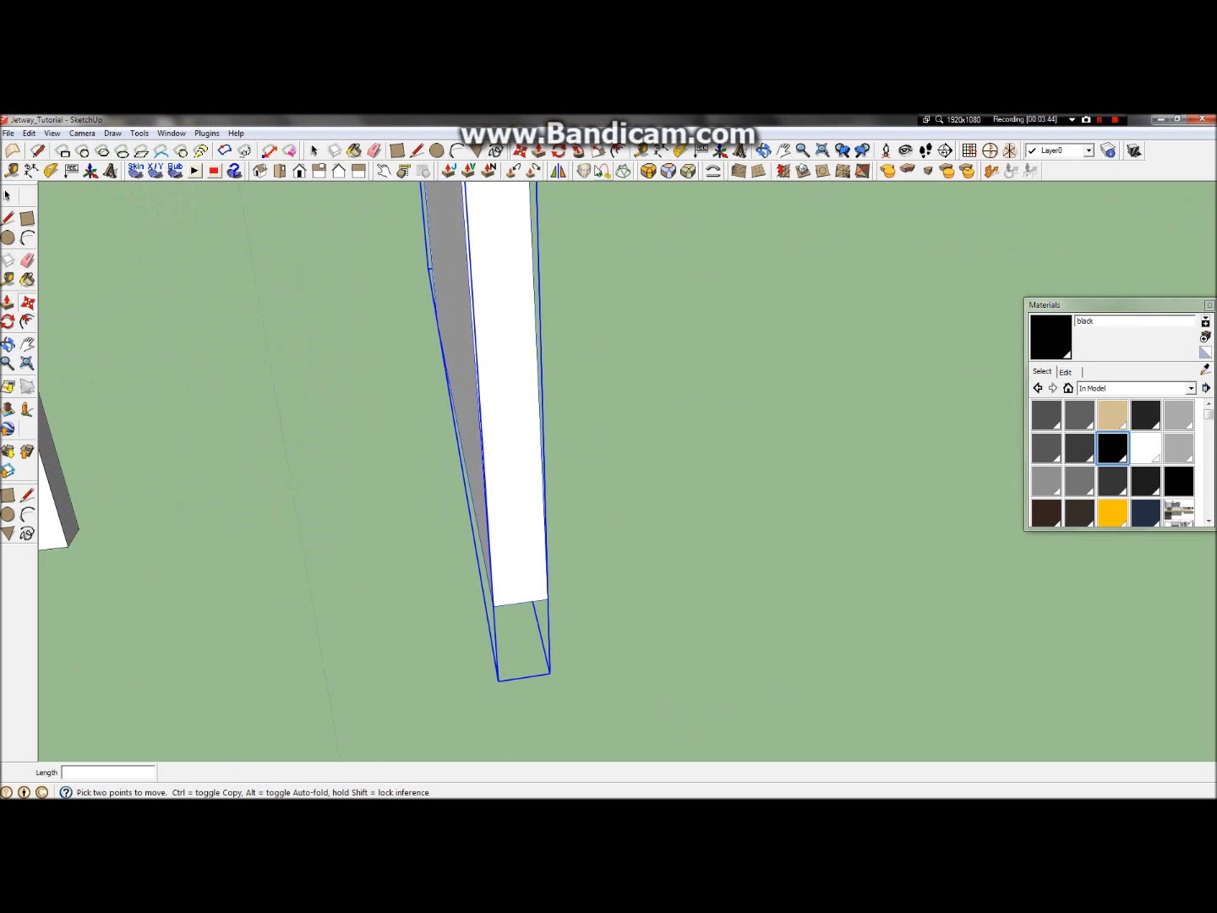
{"action": "left_click", "coordinate": [559, 171]}
{"action": "left_click", "coordinate": [549, 602]}
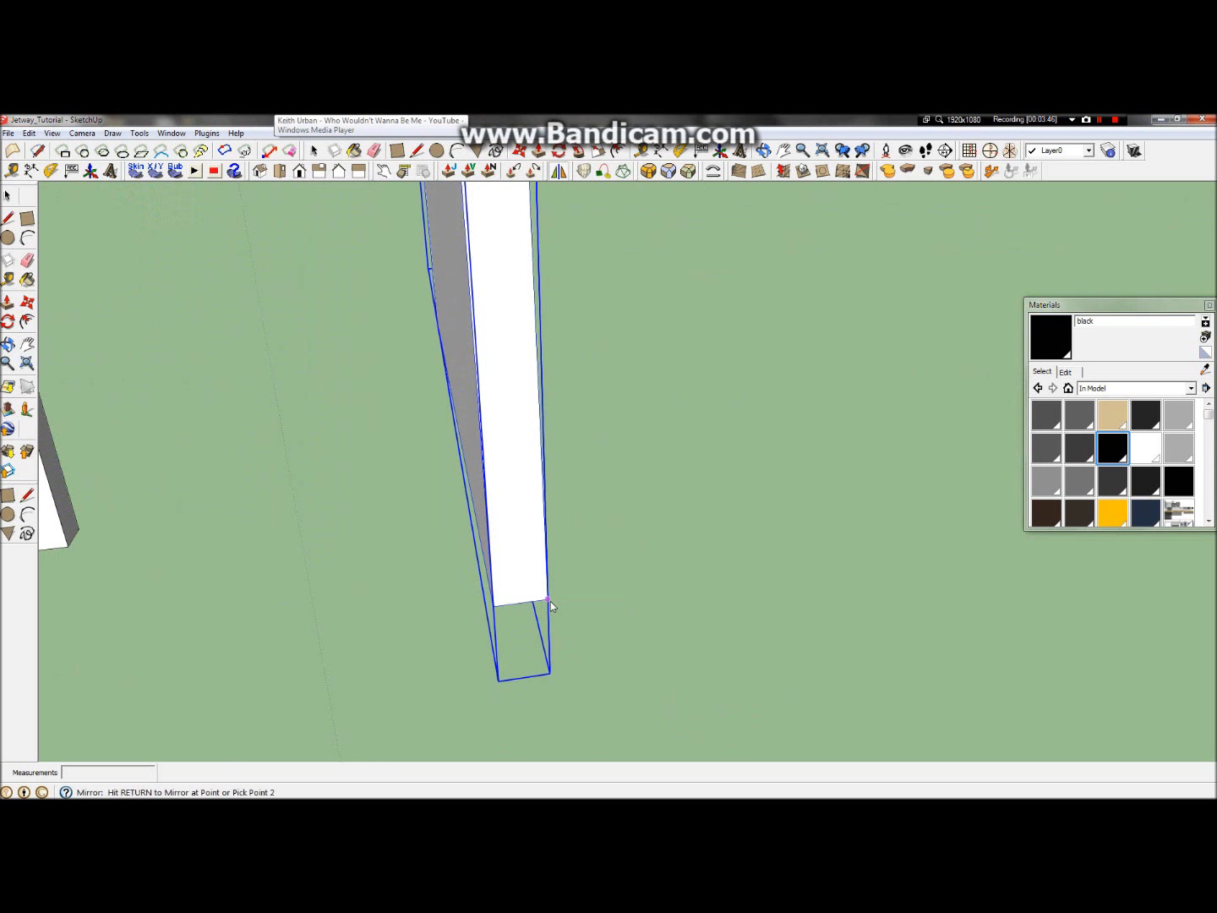
{"action": "left_click", "coordinate": [521, 710]}
{"action": "left_click", "coordinate": [589, 490]}
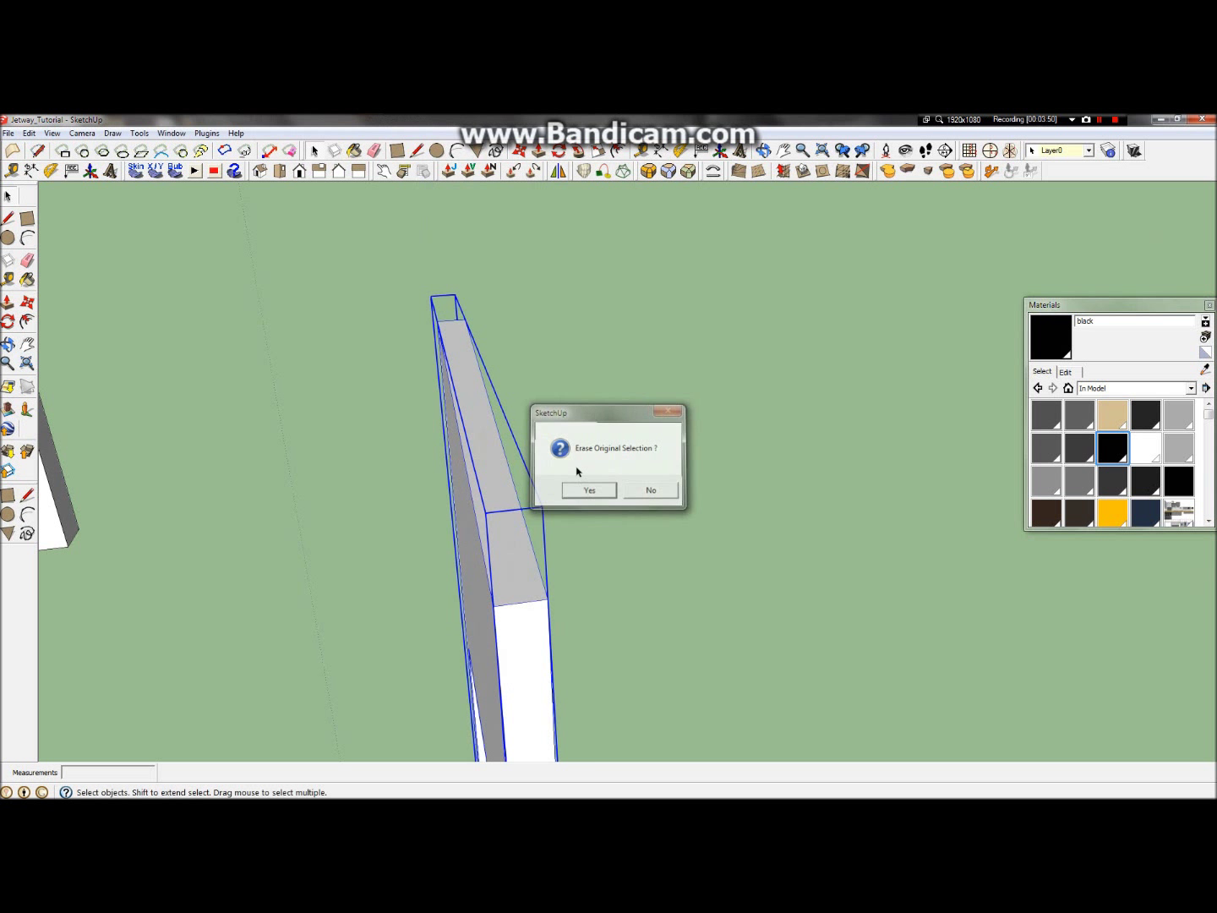
Step: Rotate the mirrored side panel 180 degrees about the red axis, centred on the cab's front opening
{"action": "left_click", "coordinate": [9, 322]}
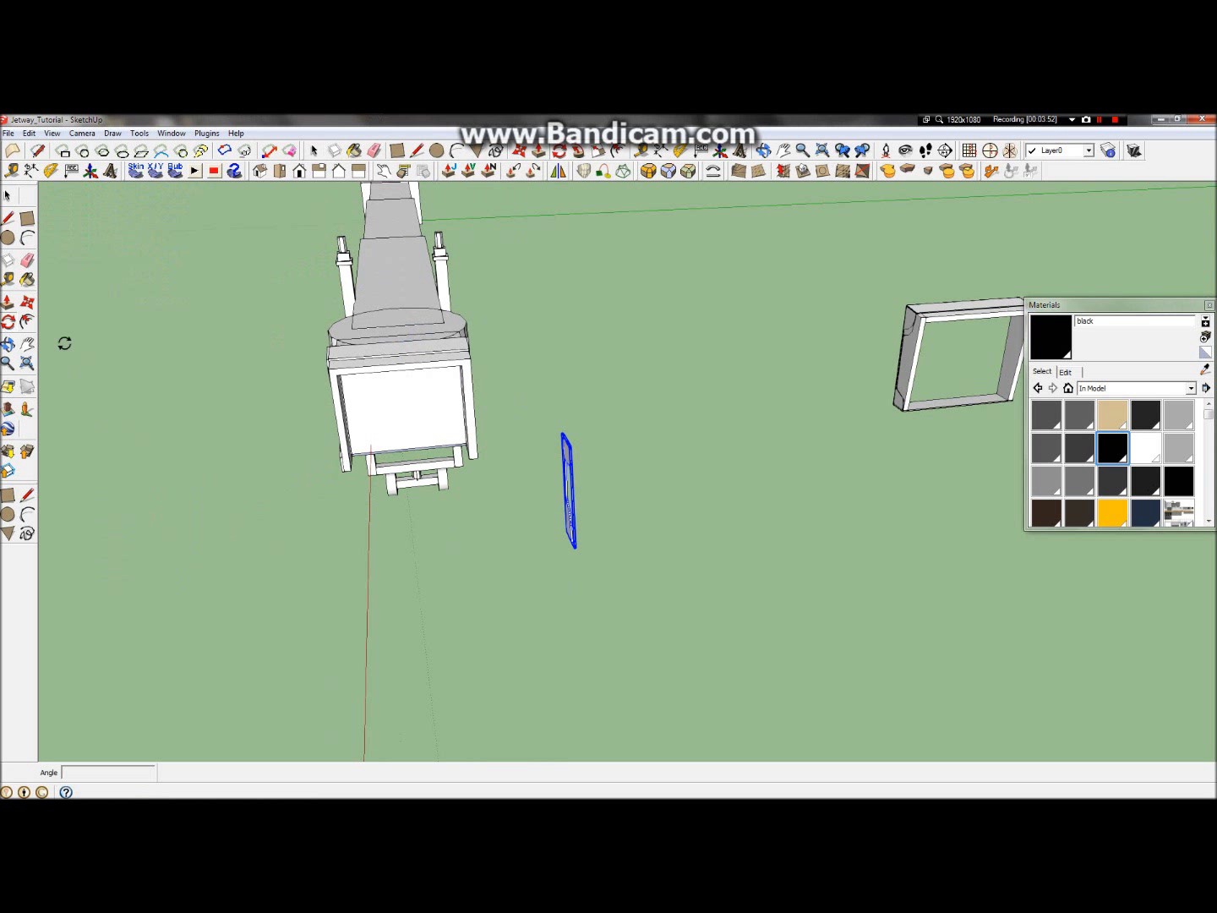
{"action": "left_click", "coordinate": [404, 410]}
{"action": "left_click", "coordinate": [82, 433]}
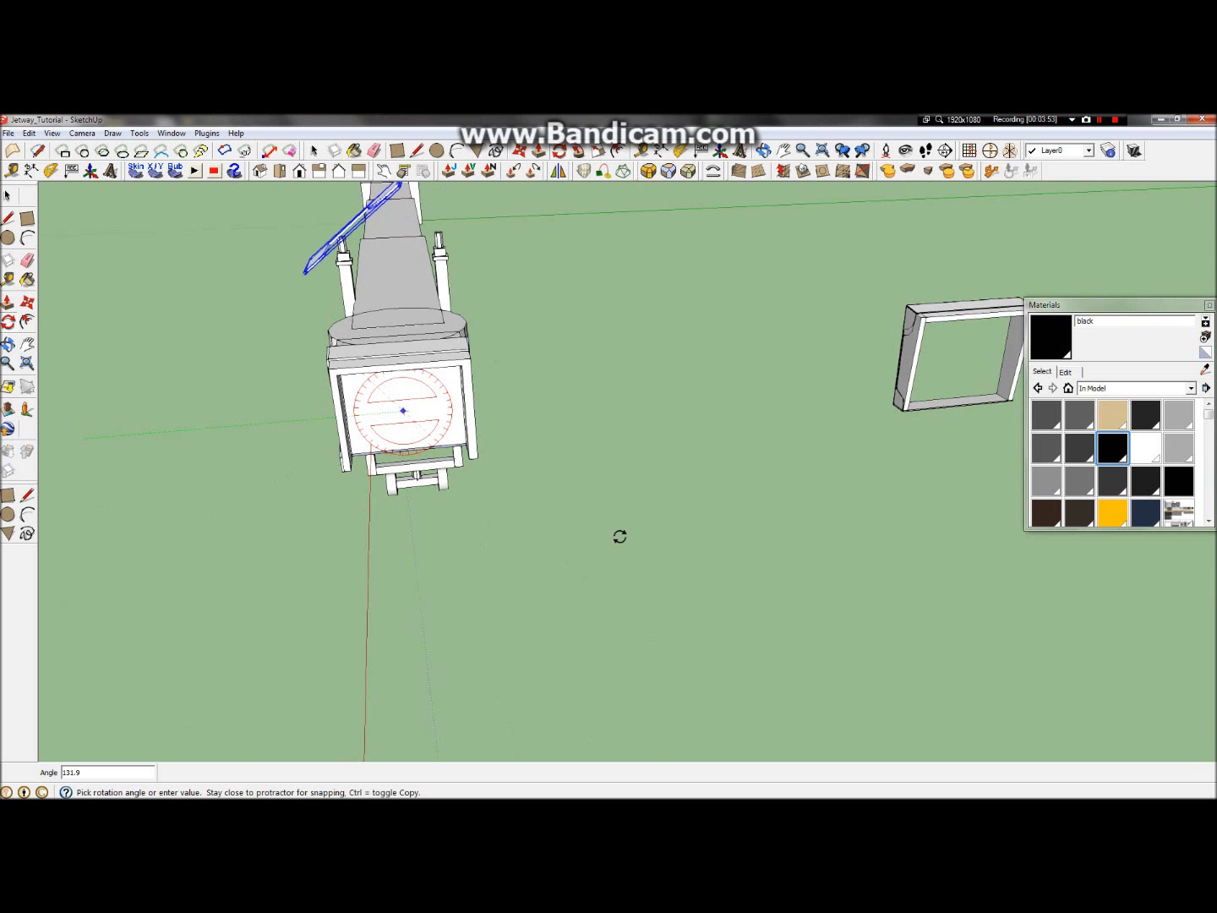
{"action": "left_click", "coordinate": [644, 395]}
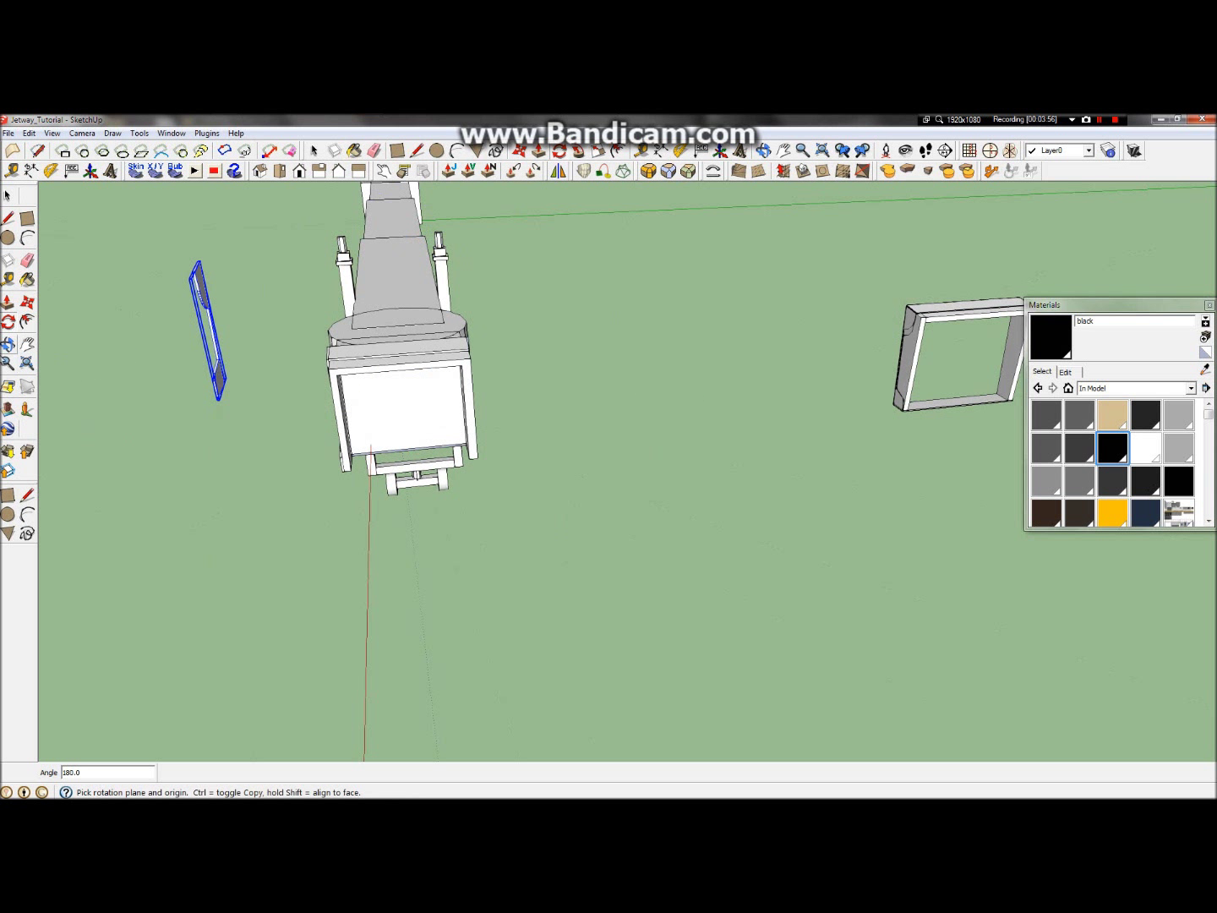
Step: Move the mirrored side panel about 5.7 m to the bare side of the cab, against the end of the roof strip
{"action": "left_click", "coordinate": [27, 303]}
{"action": "scroll", "coordinate": [225, 239], "scroll_direction": "up", "scroll_amount": 6}
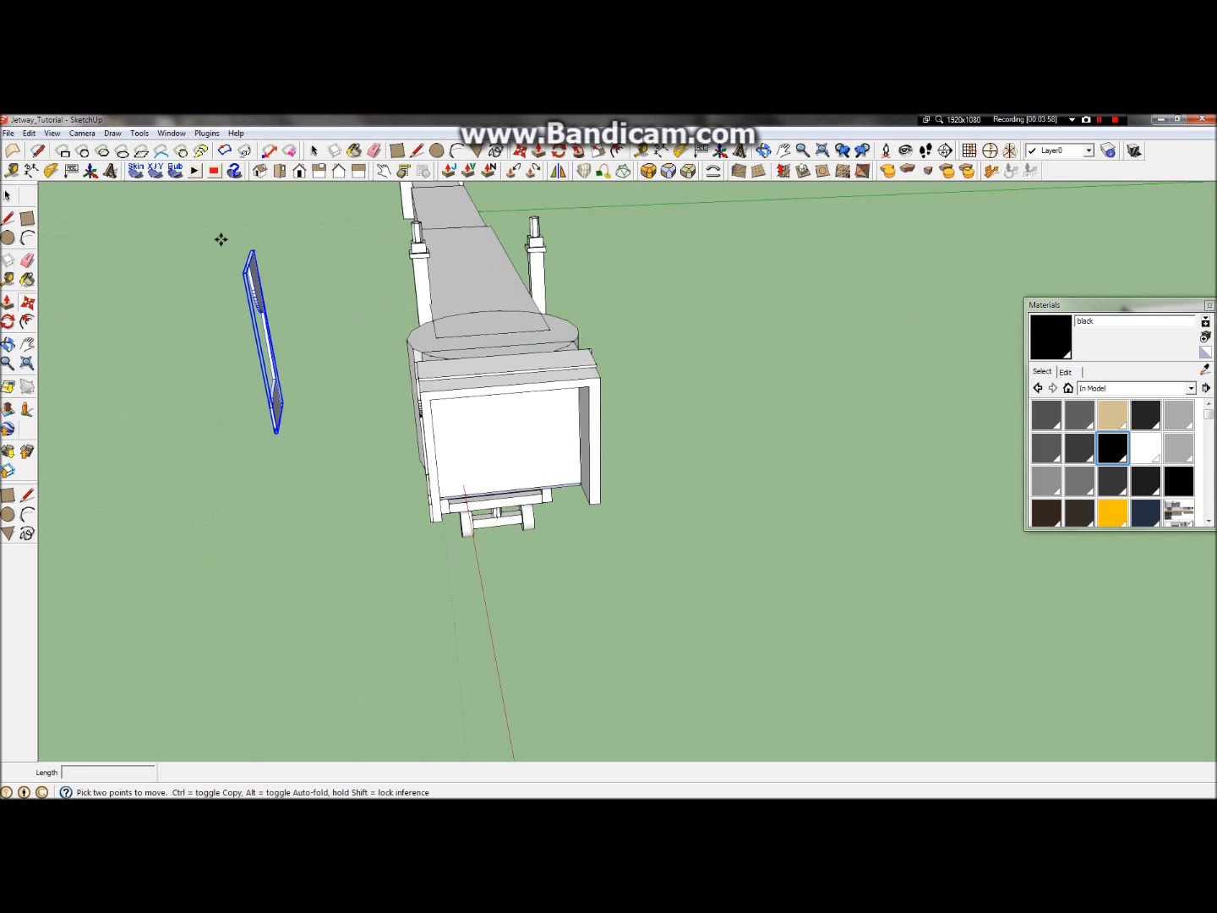
{"action": "scroll", "coordinate": [283, 280], "scroll_direction": "up", "scroll_amount": 3}
{"action": "left_click", "coordinate": [270, 266]}
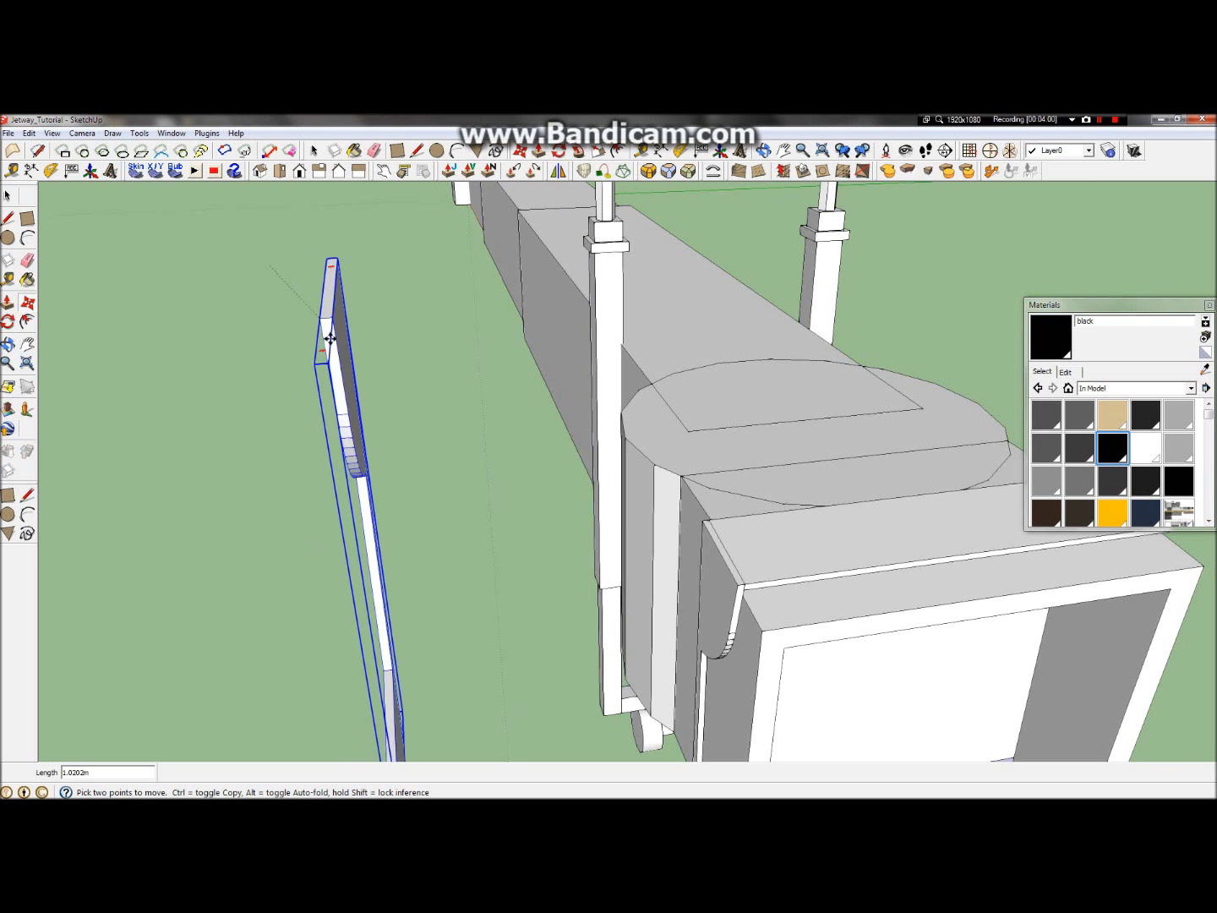
{"action": "scroll", "coordinate": [328, 329], "scroll_direction": "down", "scroll_amount": 2}
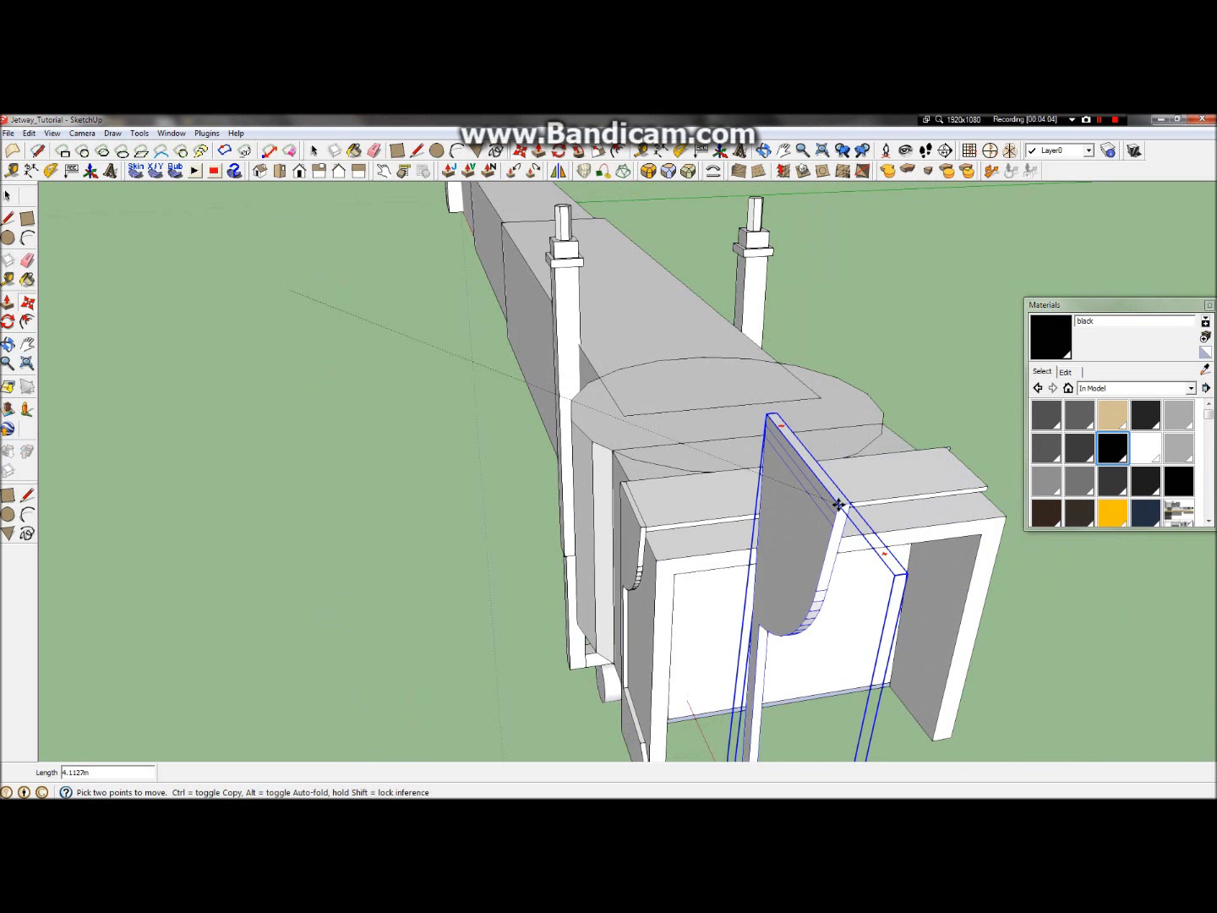
{"action": "scroll", "coordinate": [845, 499], "scroll_direction": "down", "scroll_amount": 5}
{"action": "scroll", "coordinate": [991, 521], "scroll_direction": "up", "scroll_amount": 6}
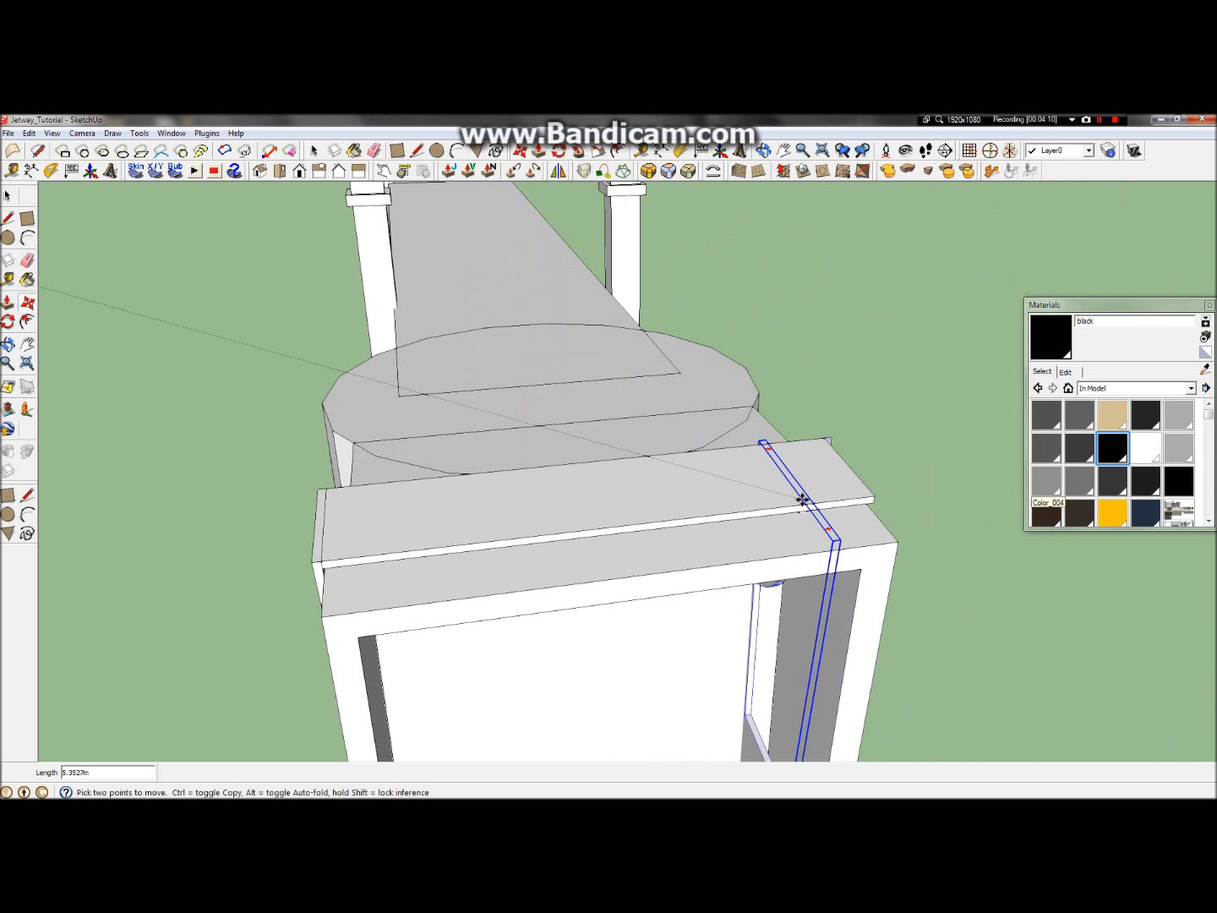
{"action": "left_click", "coordinate": [866, 499]}
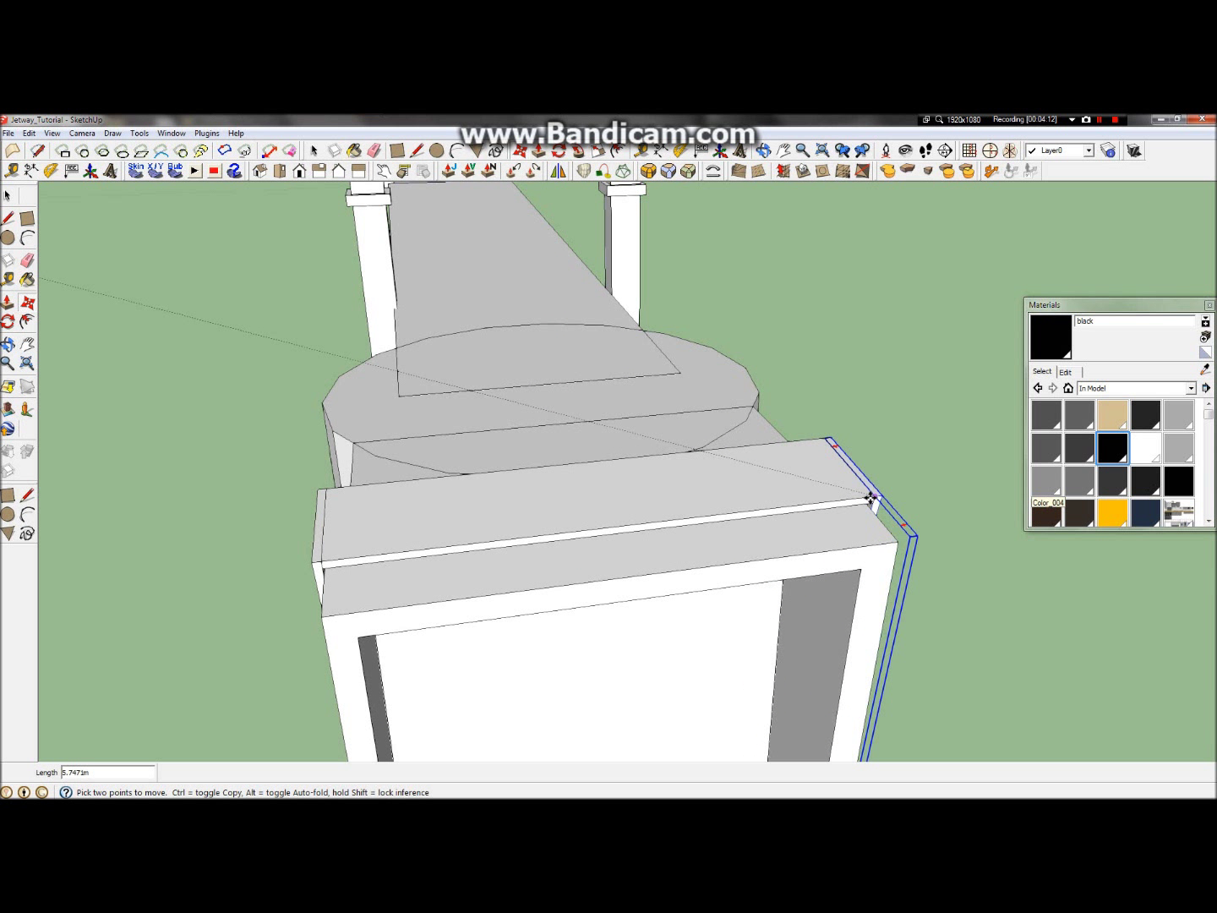
Step: Open the newly placed side panel component and paint its outer face with the black material
{"action": "key", "text": "p"}
{"action": "left_click", "coordinate": [8, 343]}
{"action": "left_click_drag", "start_coordinate": [429, 438], "coordinate": [588, 395]}
{"action": "scroll", "coordinate": [589, 396], "scroll_direction": "down", "scroll_amount": 5}
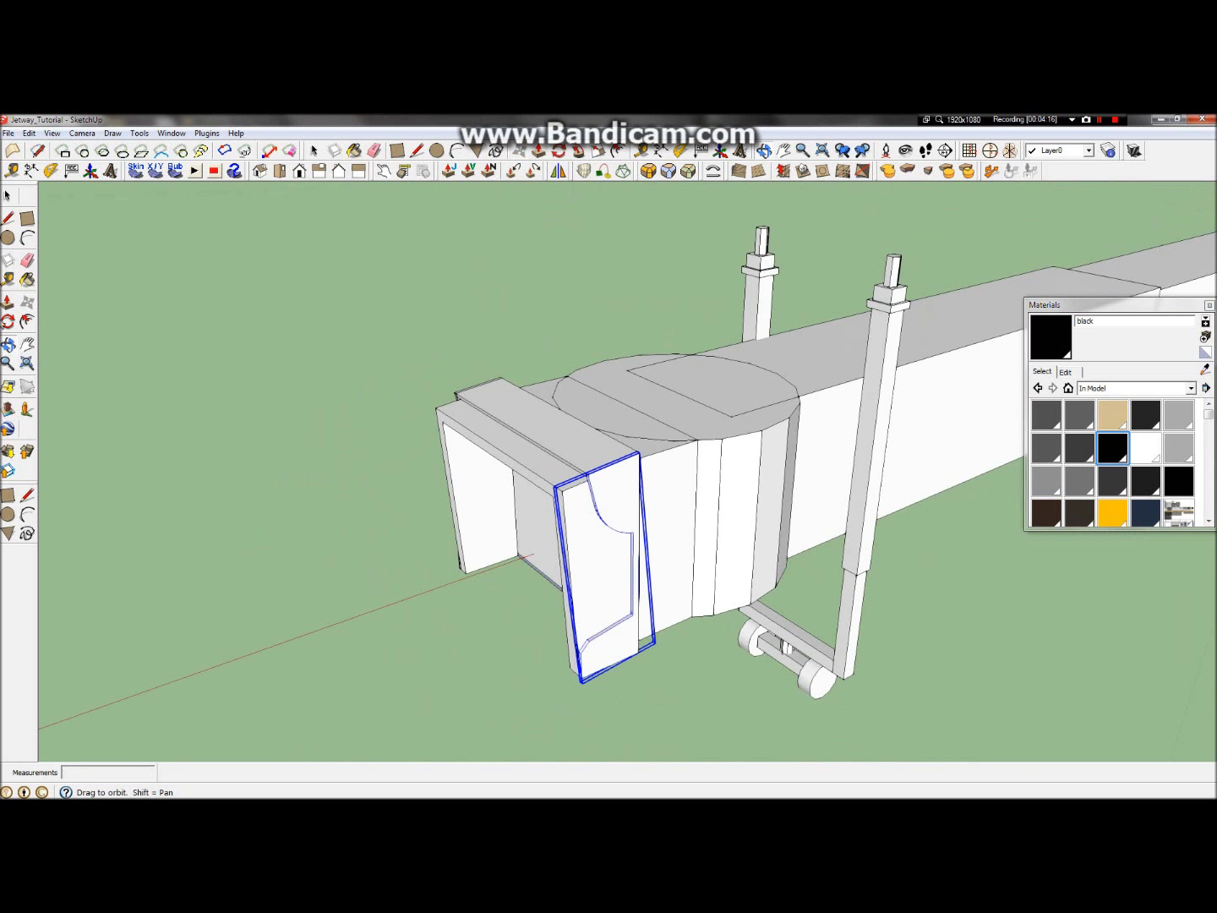
{"action": "left_click", "coordinate": [7, 196]}
{"action": "double_click", "coordinate": [636, 491]}
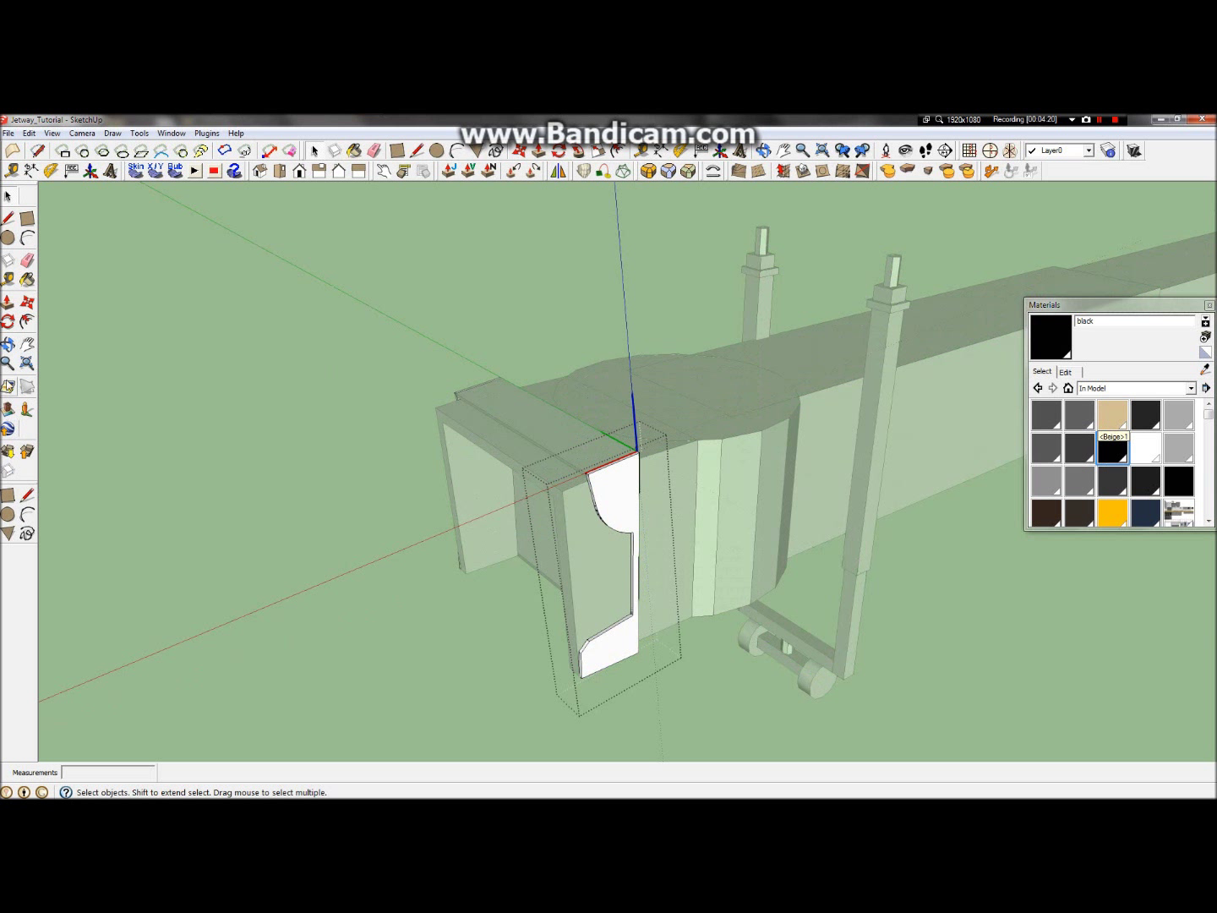
{"action": "left_click", "coordinate": [8, 279]}
{"action": "key", "text": "alt"}
{"action": "left_click", "coordinate": [629, 481]}
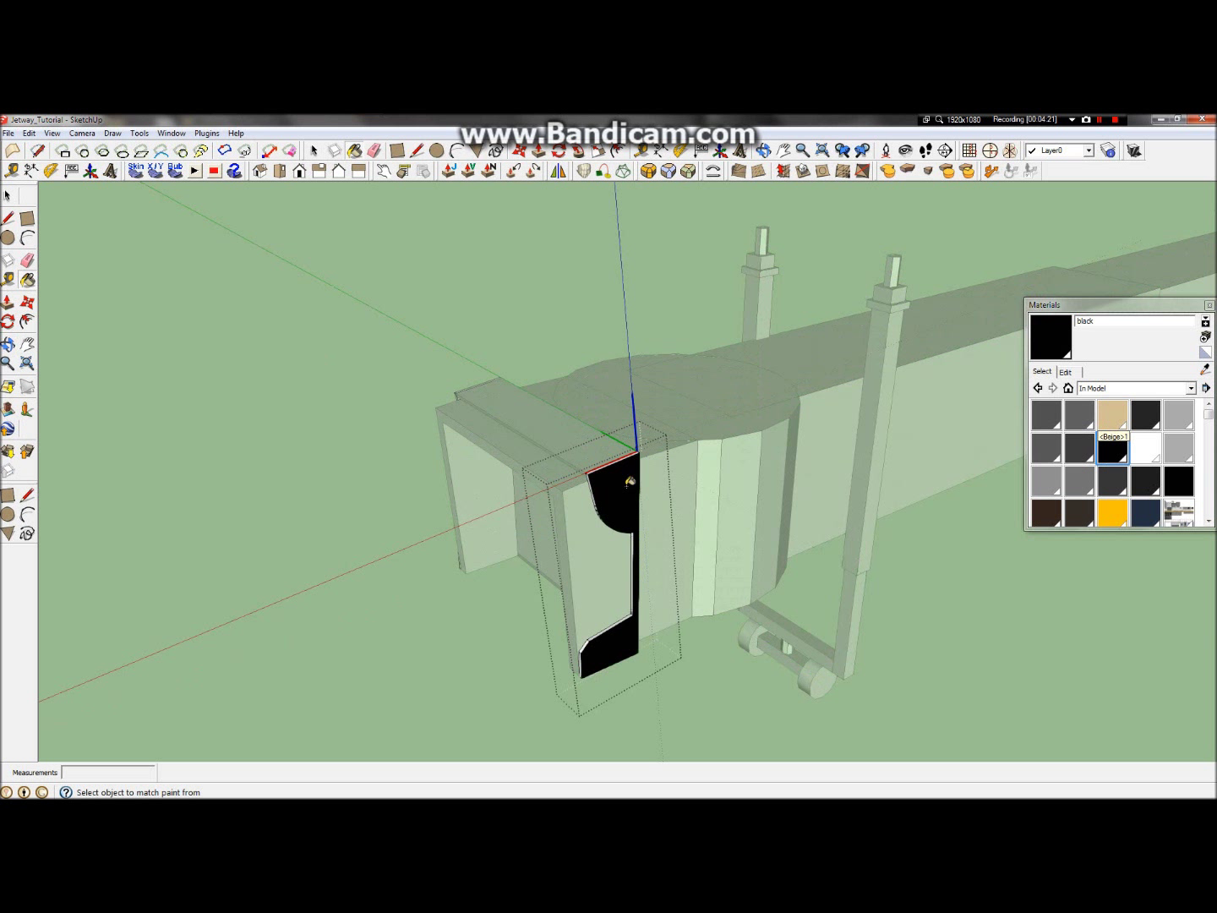
Step: Inspect the opposite side panel's cut-out edge and undo the black paint on the panels
{"action": "middle_click_drag", "start_coordinate": [461, 510], "coordinate": [861, 418]}
{"action": "left_click", "coordinate": [8, 195]}
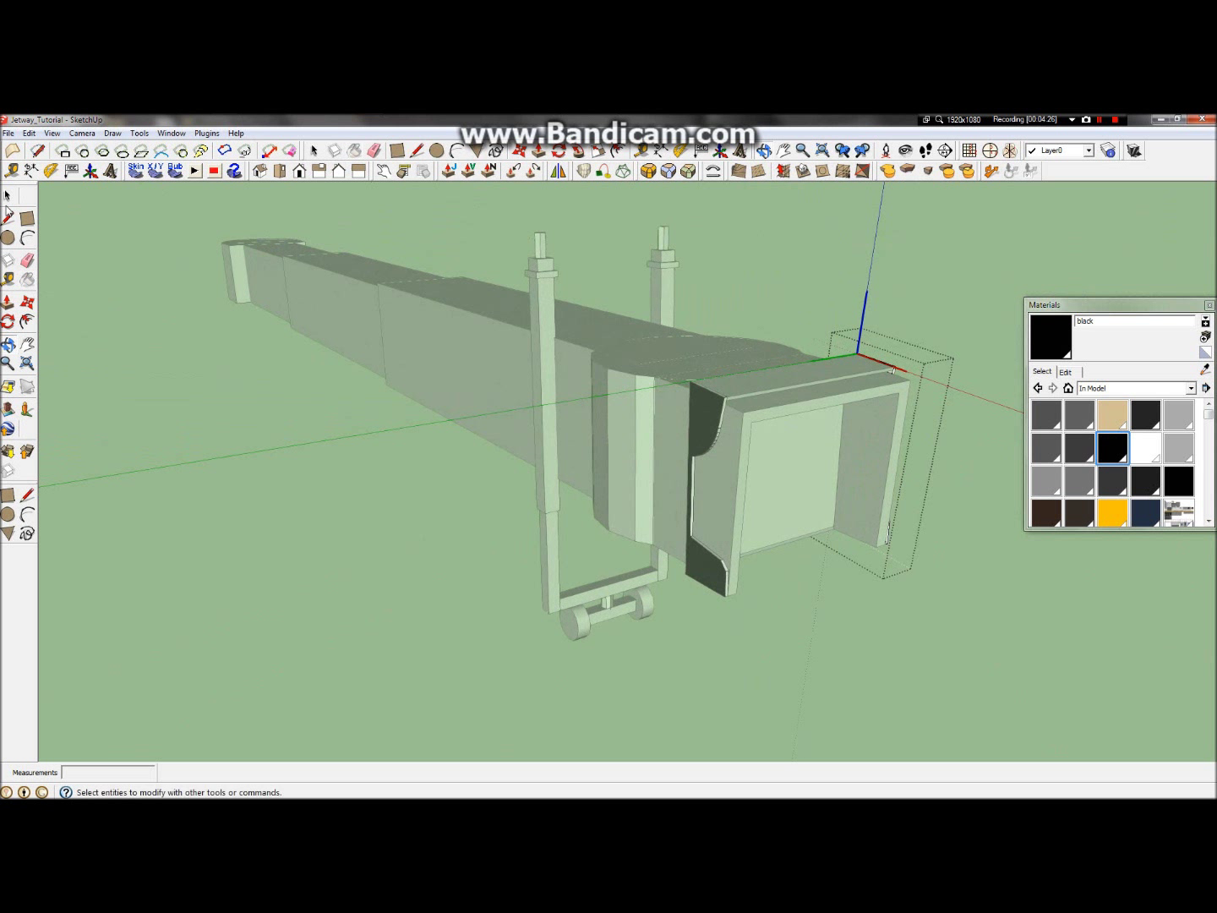
{"action": "left_click", "coordinate": [319, 501]}
{"action": "scroll", "coordinate": [761, 432], "scroll_direction": "up", "scroll_amount": 1}
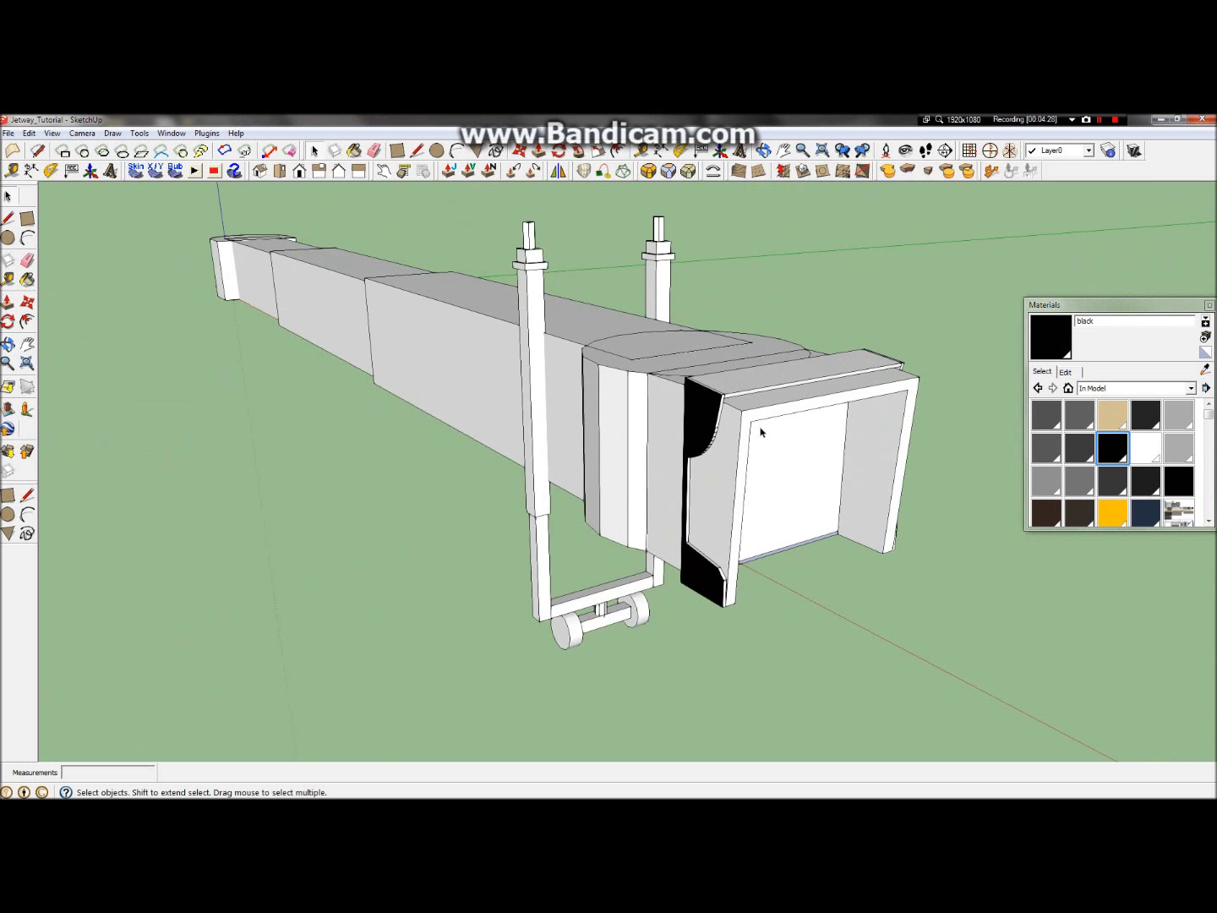
{"action": "scroll", "coordinate": [725, 404], "scroll_direction": "up", "scroll_amount": 5}
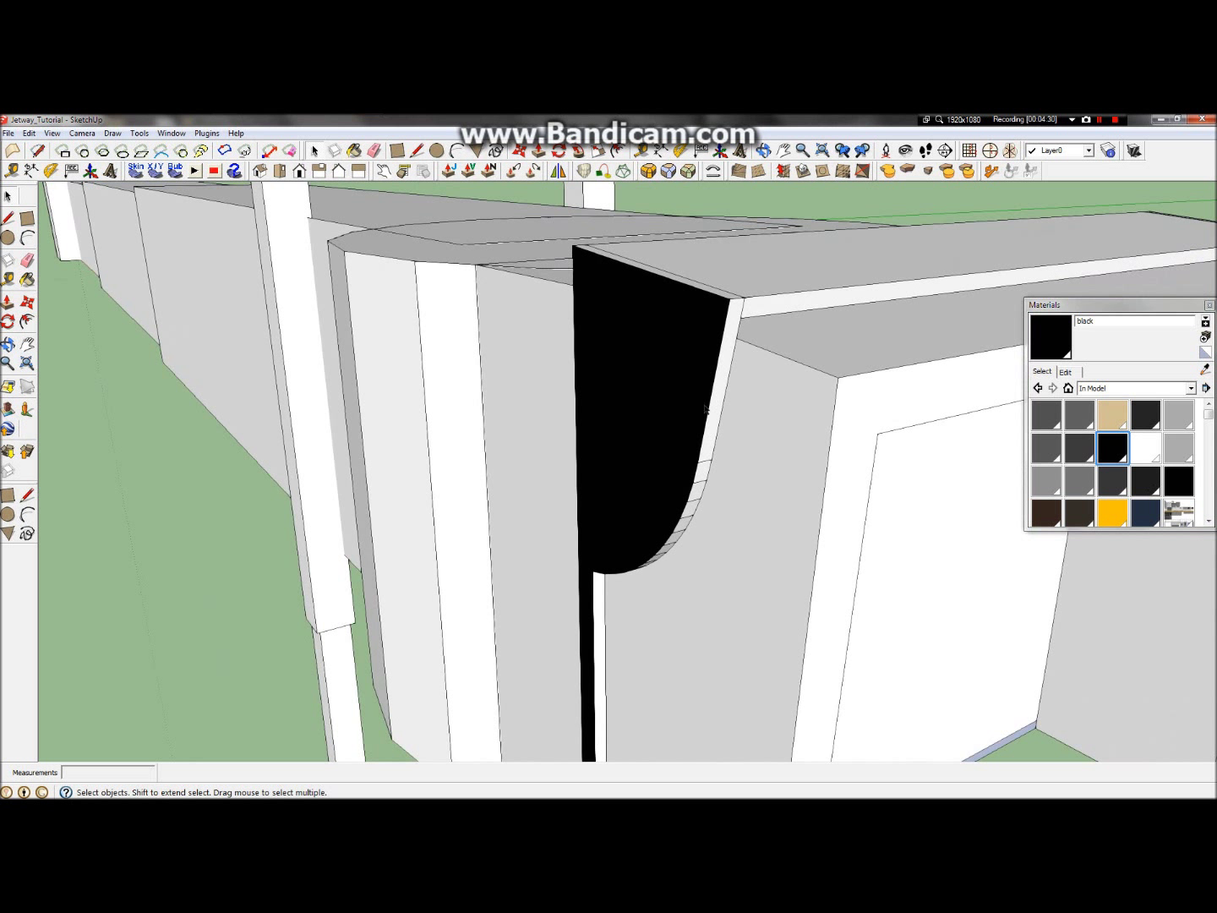
{"action": "double_click", "coordinate": [688, 495]}
{"action": "scroll", "coordinate": [184, 541], "scroll_direction": "down", "scroll_amount": 10}
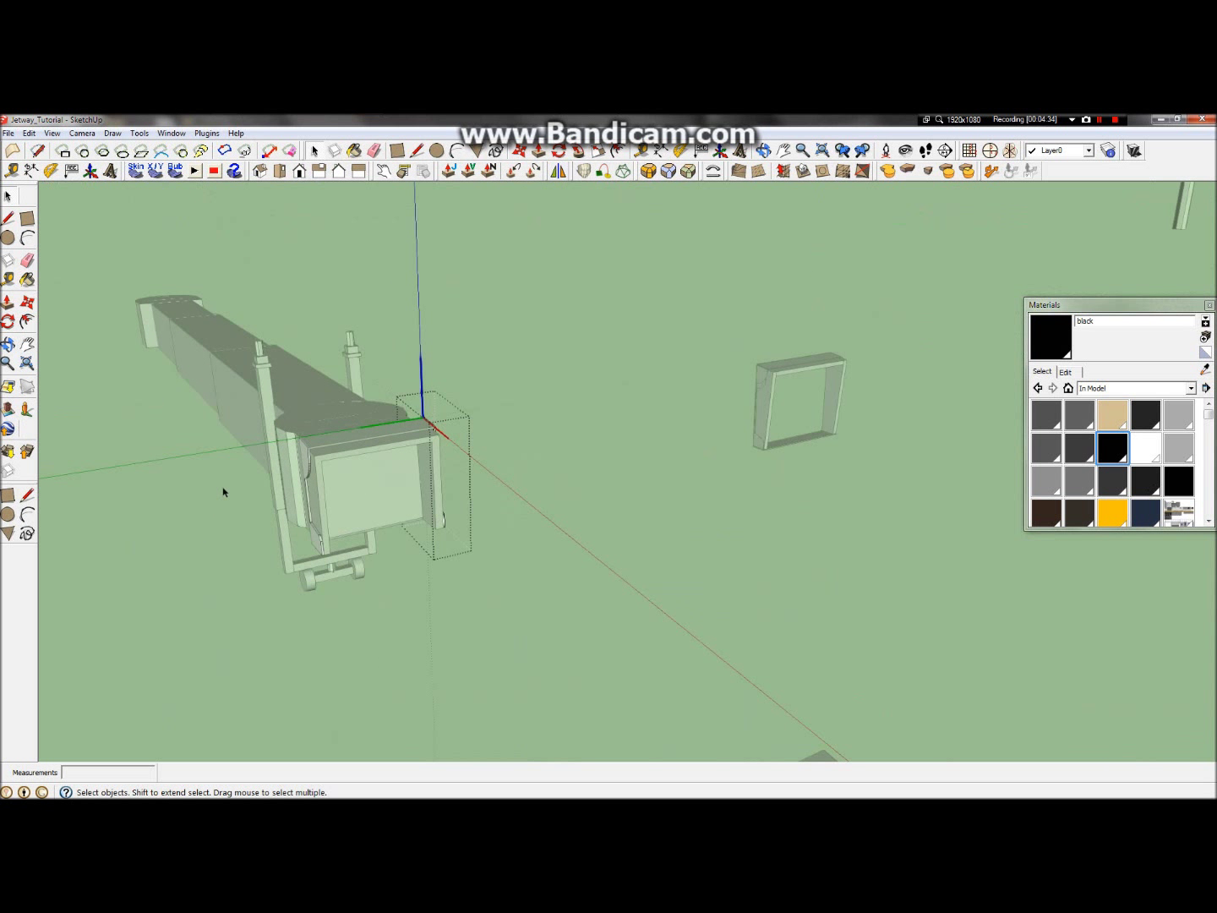
{"action": "left_click", "coordinate": [225, 492]}
Step: Copy the cut-out side panel along the green axis, clear of the cab, so its inner face is accessible
{"action": "scroll", "coordinate": [346, 500], "scroll_direction": "up", "scroll_amount": 5}
{"action": "left_click", "coordinate": [355, 625]}
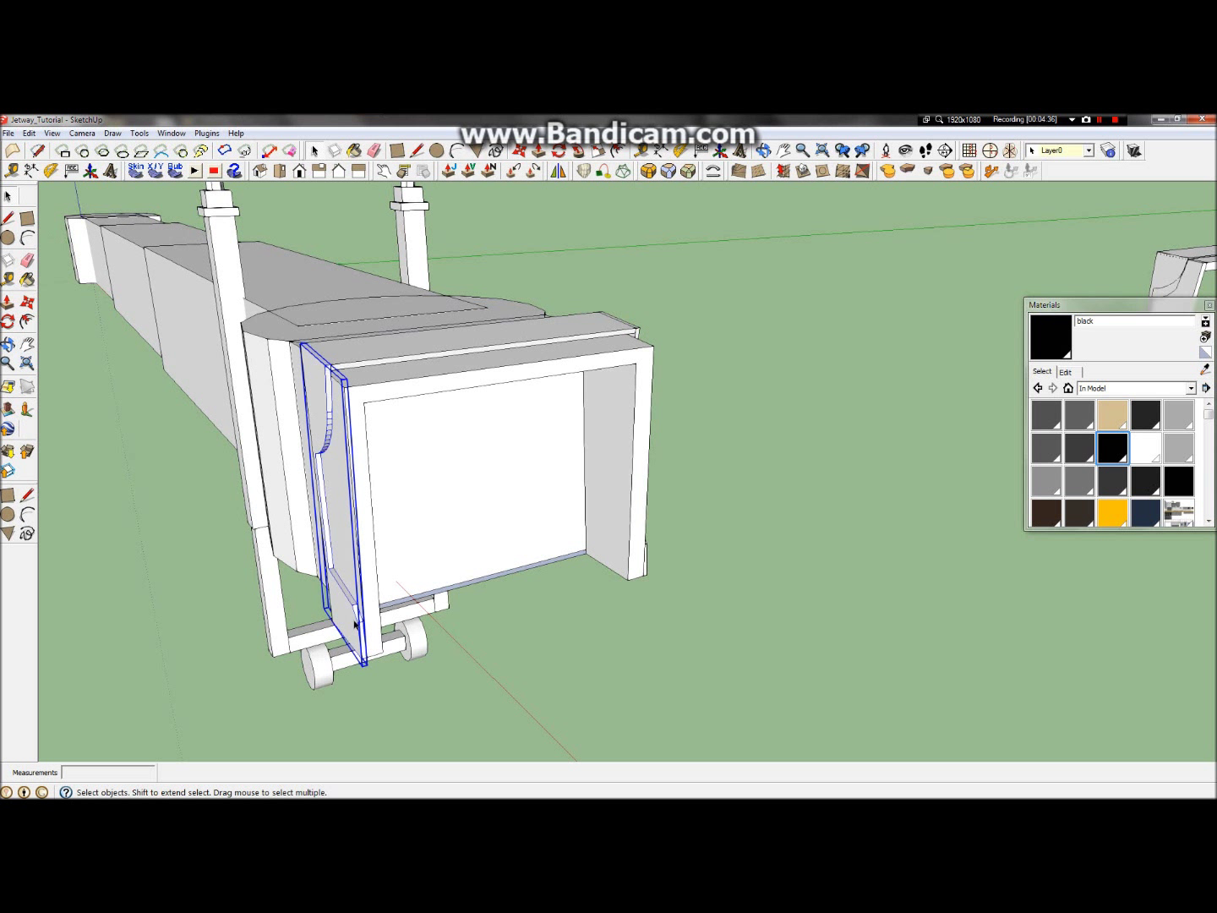
{"action": "left_click", "coordinate": [27, 301]}
{"action": "left_click", "coordinate": [327, 409]}
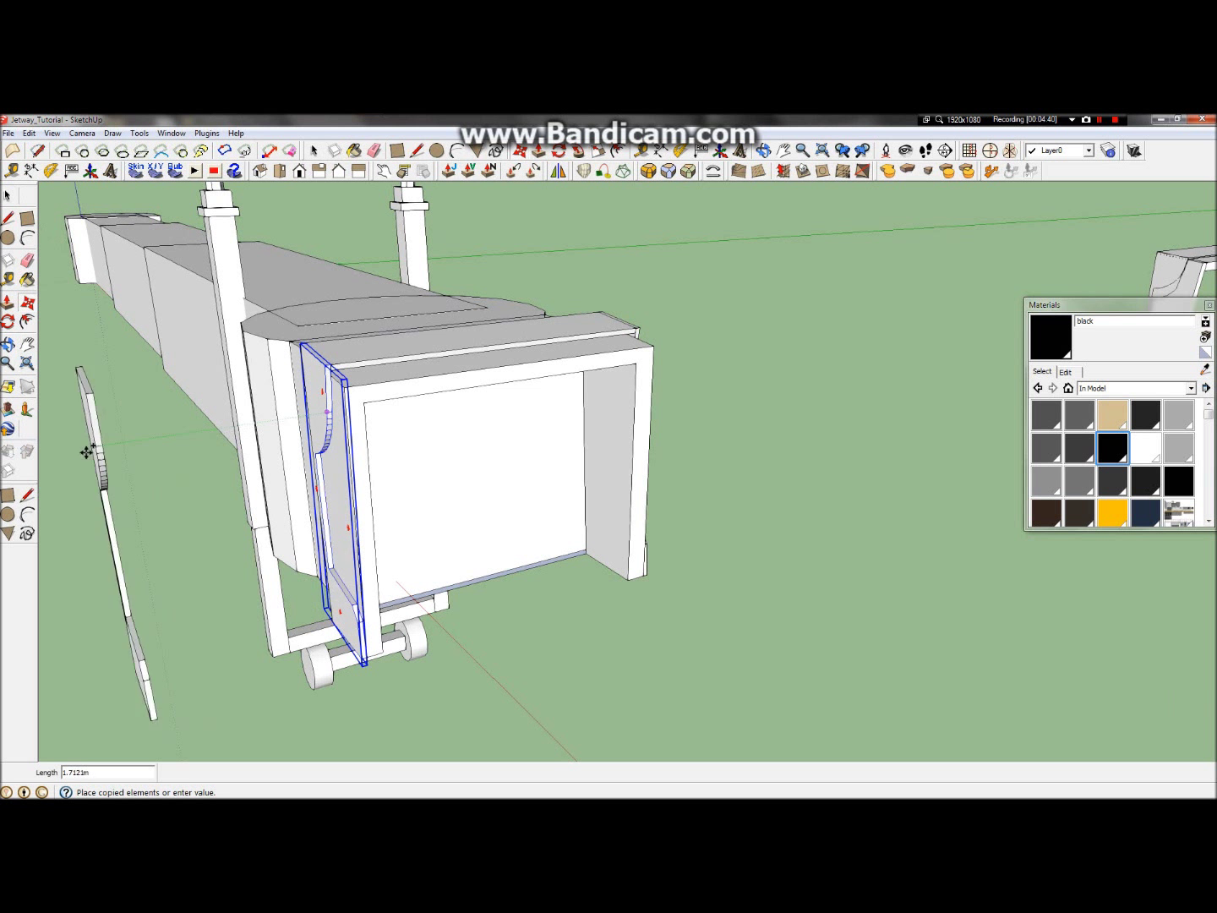
{"action": "left_click", "coordinate": [59, 450]}
{"action": "scroll", "coordinate": [109, 468], "scroll_direction": "down", "scroll_amount": 3}
{"action": "left_click", "coordinate": [8, 361]}
{"action": "left_click", "coordinate": [7, 344]}
{"action": "left_click_drag", "start_coordinate": [94, 524], "coordinate": [194, 386]}
{"action": "scroll", "coordinate": [173, 393], "scroll_direction": "up", "scroll_amount": 5}
{"action": "scroll", "coordinate": [148, 354], "scroll_direction": "up", "scroll_amount": 2}
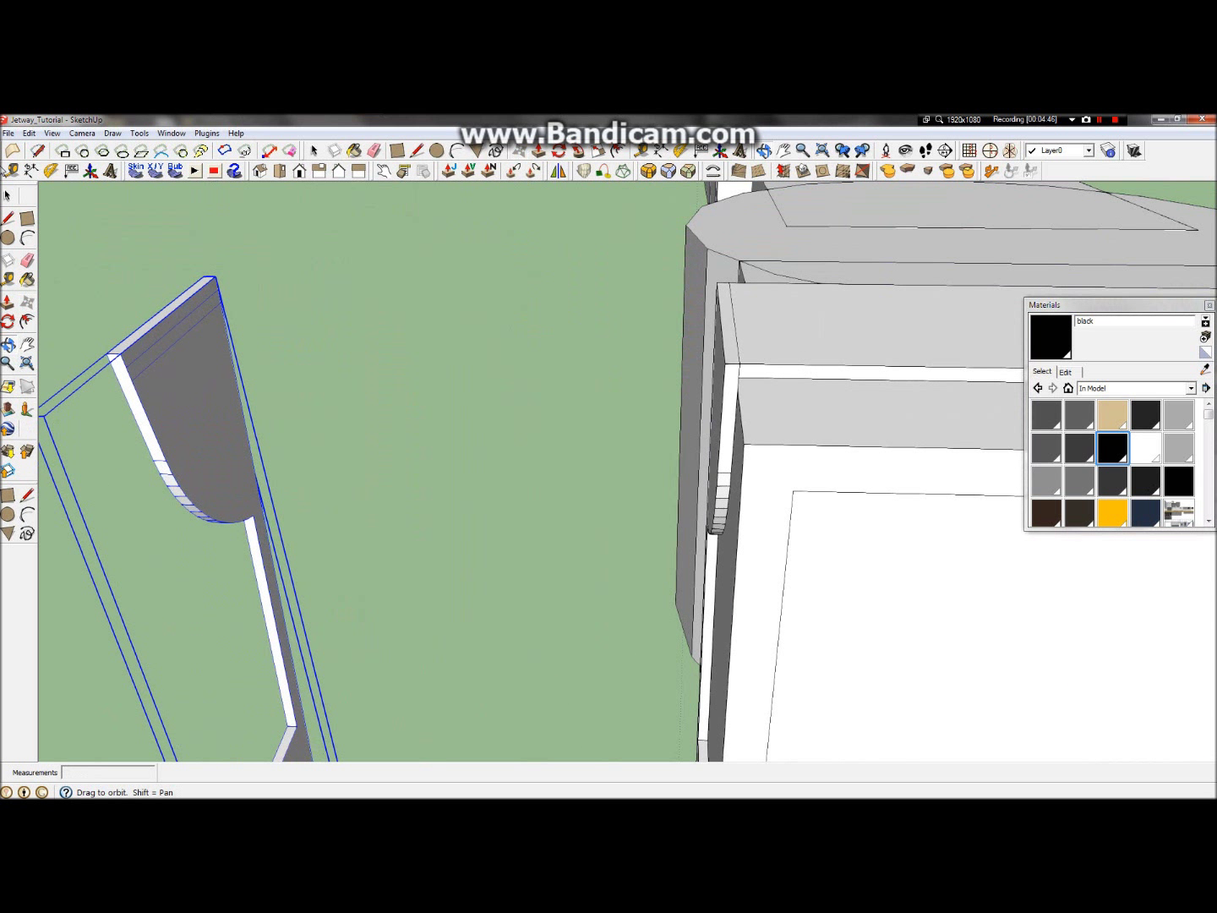
Step: Delete the two stray lines across the upper part of the copied panel's inner face inside its component
{"action": "left_click", "coordinate": [8, 195]}
{"action": "double_click", "coordinate": [156, 375]}
{"action": "left_click", "coordinate": [155, 373]}
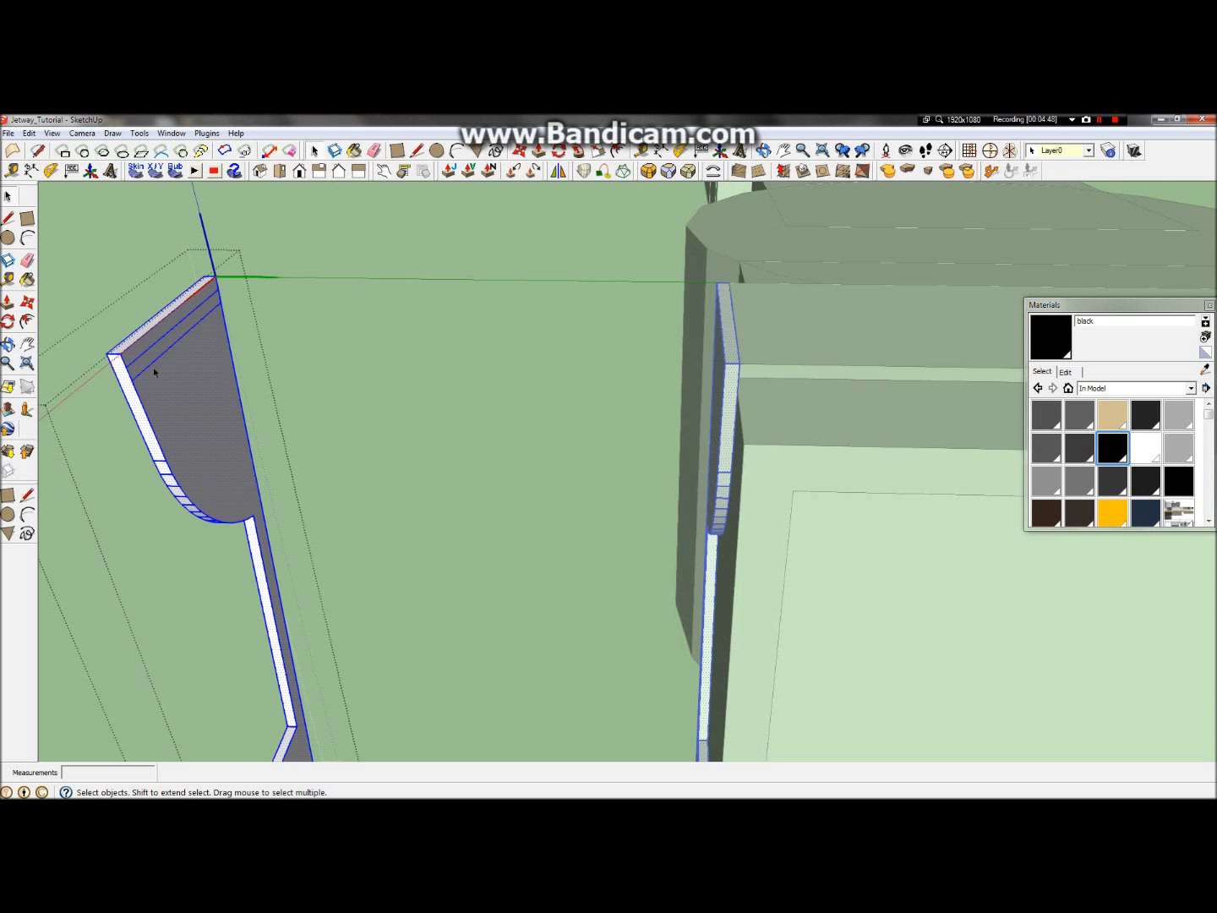
{"action": "left_click", "coordinate": [276, 370]}
{"action": "left_click", "coordinate": [216, 365]}
{"action": "double_click", "coordinate": [214, 365]}
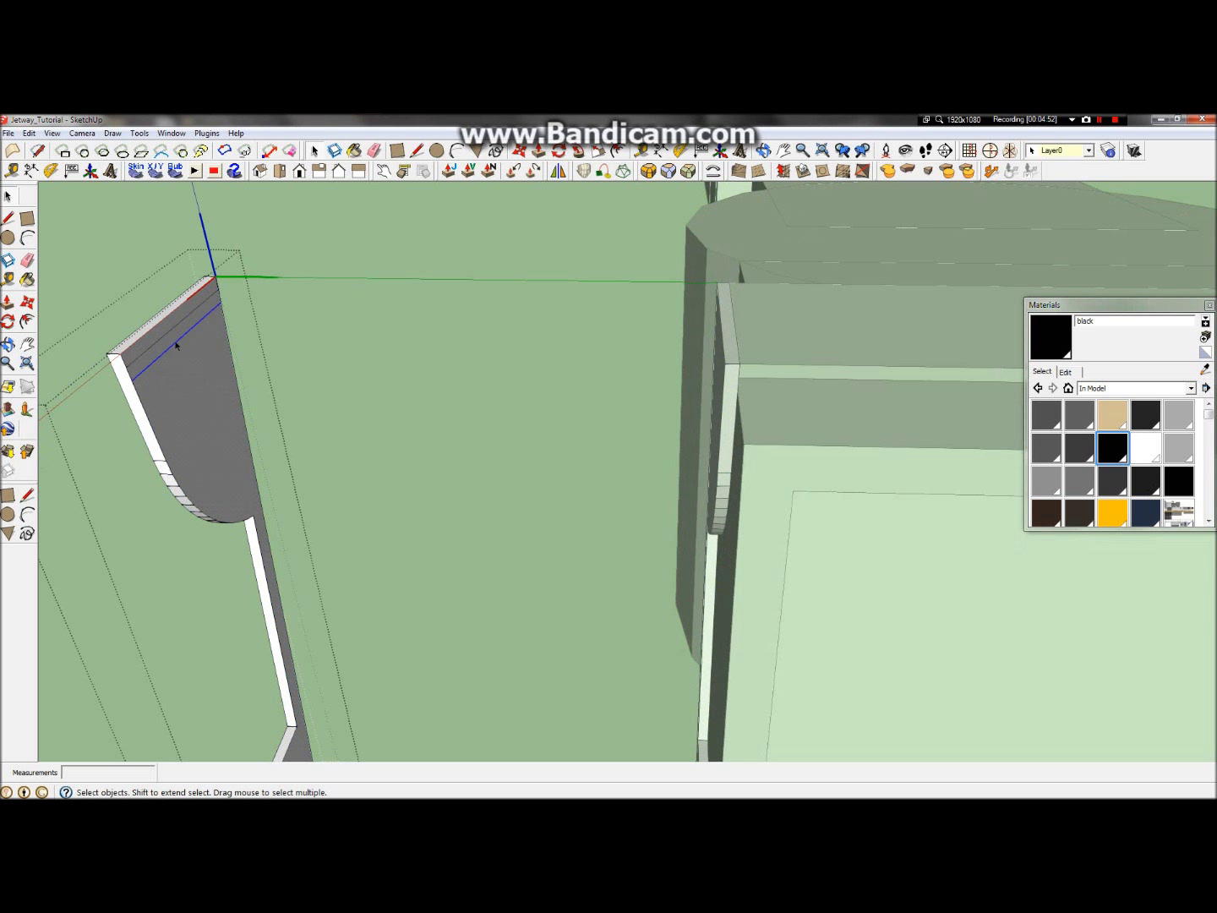
{"action": "left_click", "coordinate": [397, 344]}
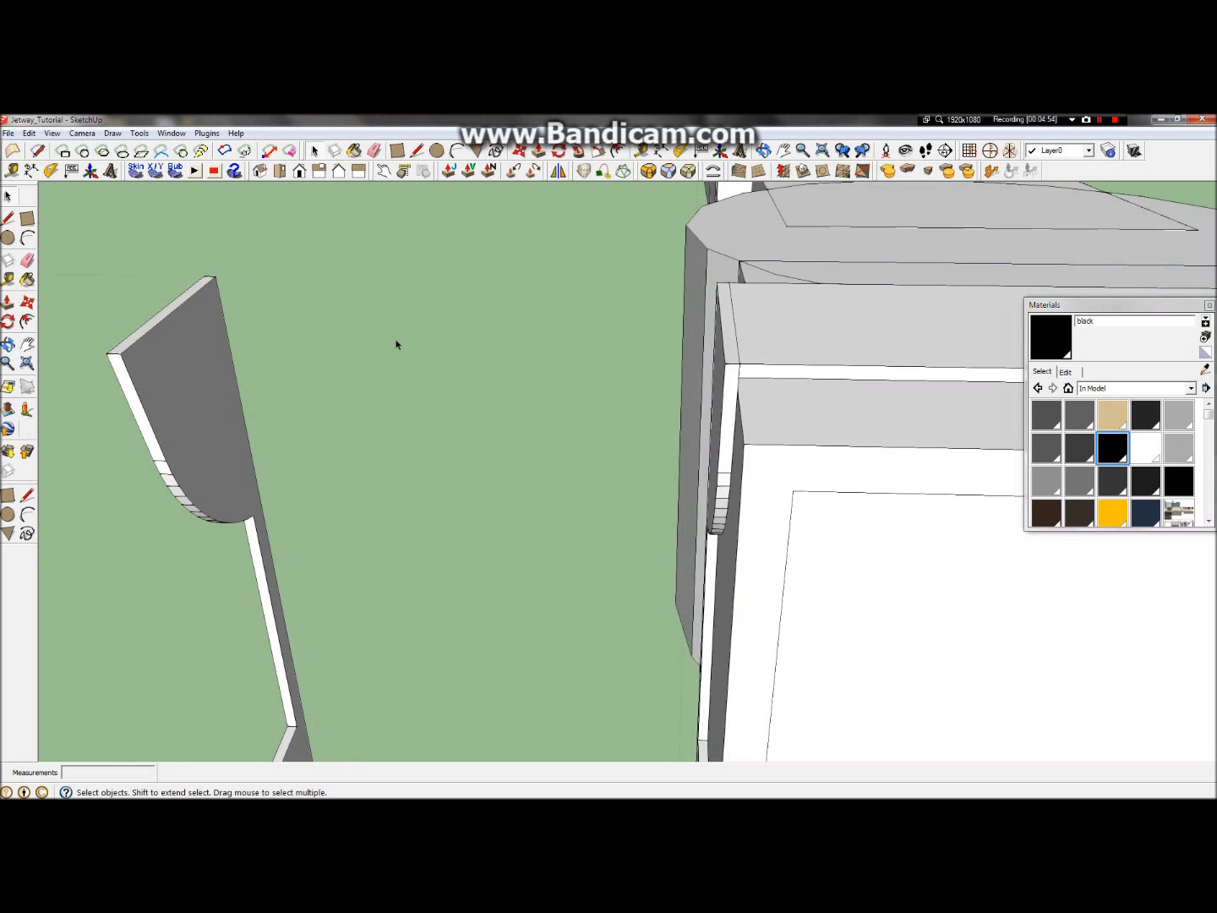
Step: Delete the copied side panel standing beside the cab
{"action": "scroll", "coordinate": [266, 458], "scroll_direction": "down", "scroll_amount": 2}
{"action": "left_click", "coordinate": [237, 458]}
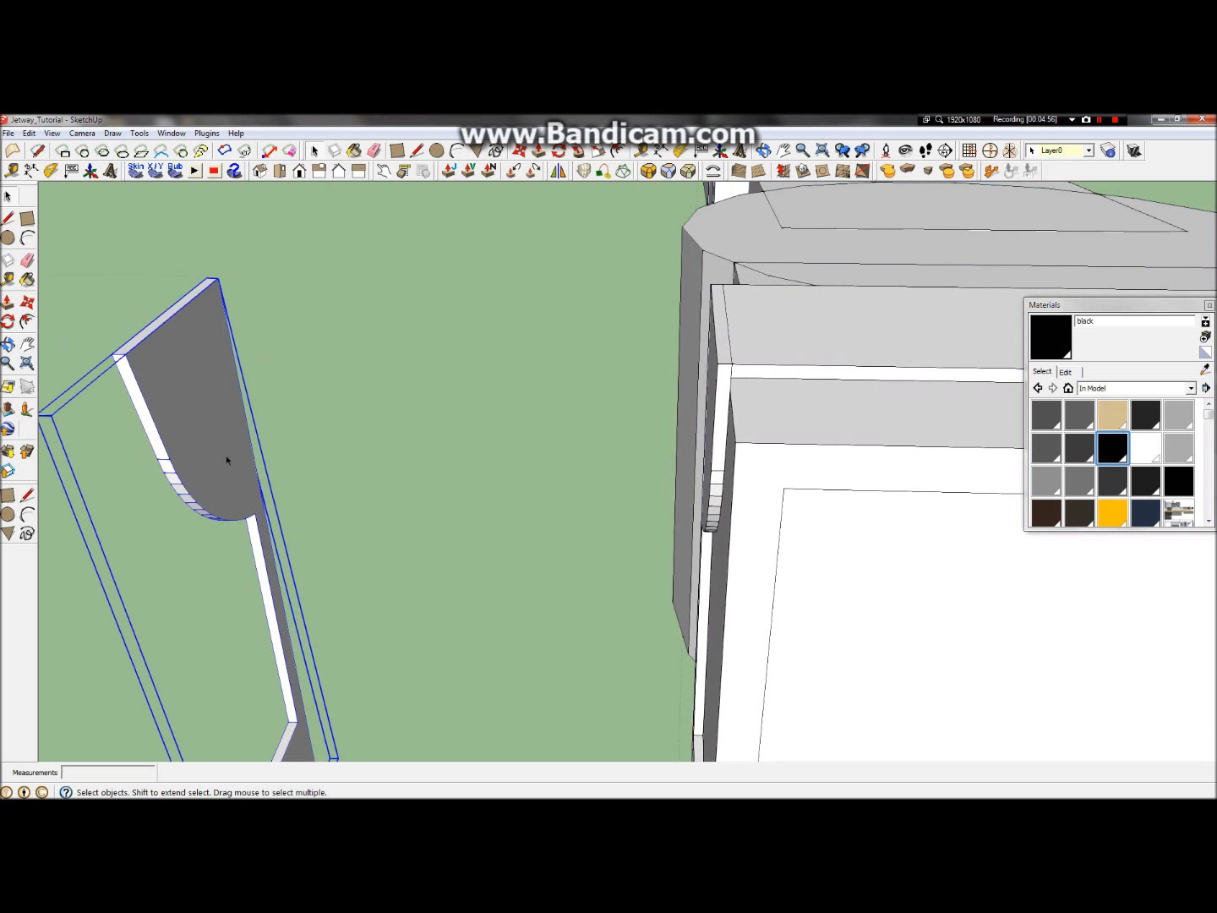
{"action": "key", "text": "Delete"}
Step: Examine the cab and its fitted side panels from several angles, ending at the lower ends of the side walls
{"action": "left_click", "coordinate": [7, 363]}
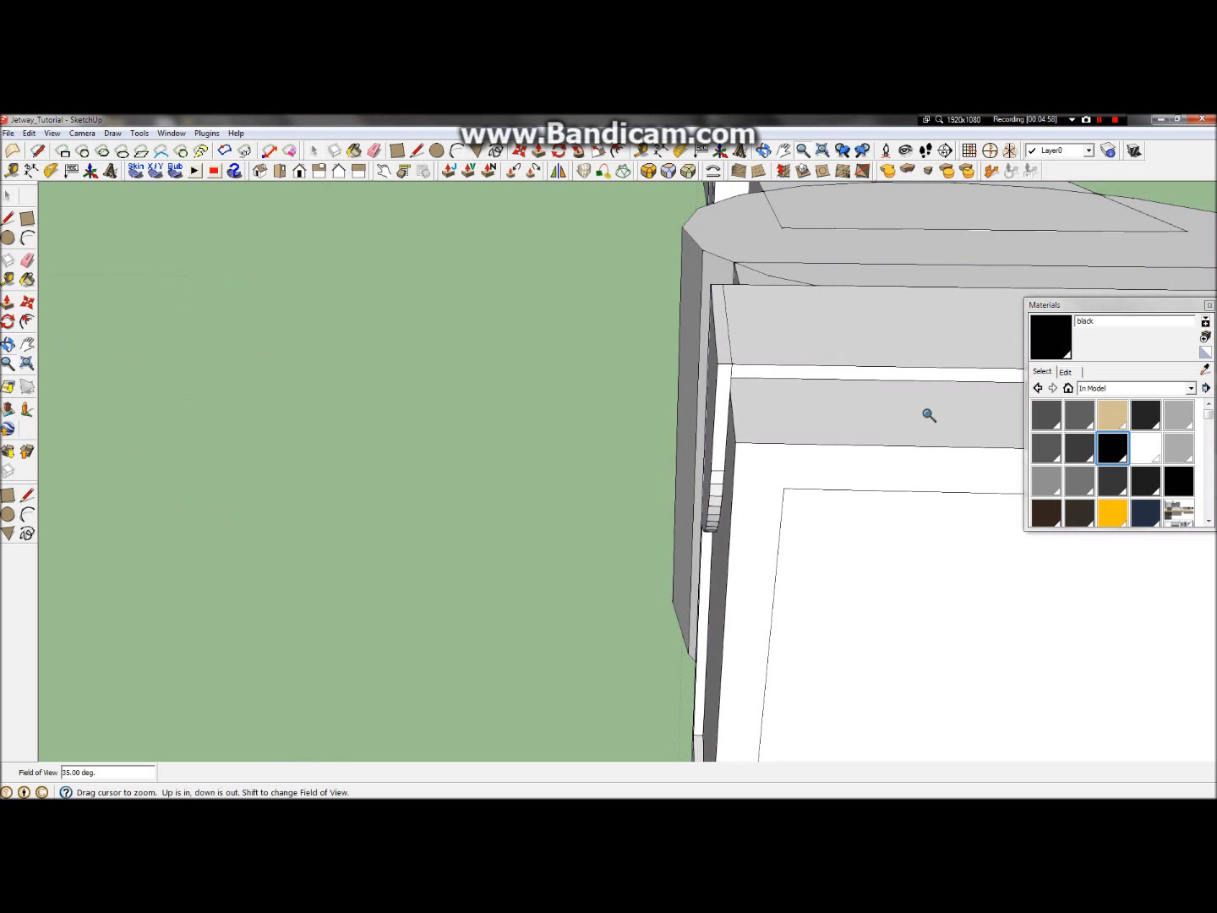
{"action": "scroll", "coordinate": [776, 376], "scroll_direction": "down", "scroll_amount": 5}
{"action": "scroll", "coordinate": [804, 454], "scroll_direction": "down", "scroll_amount": 3}
{"action": "scroll", "coordinate": [869, 497], "scroll_direction": "up", "scroll_amount": 3}
{"action": "scroll", "coordinate": [929, 530], "scroll_direction": "down", "scroll_amount": 3}
{"action": "scroll", "coordinate": [976, 530], "scroll_direction": "up", "scroll_amount": 5}
{"action": "middle_click_drag", "start_coordinate": [626, 448], "coordinate": [728, 535]}
{"action": "scroll", "coordinate": [559, 459], "scroll_direction": "up", "scroll_amount": 5}
{"action": "middle_click_drag", "start_coordinate": [558, 459], "coordinate": [1014, 436]}
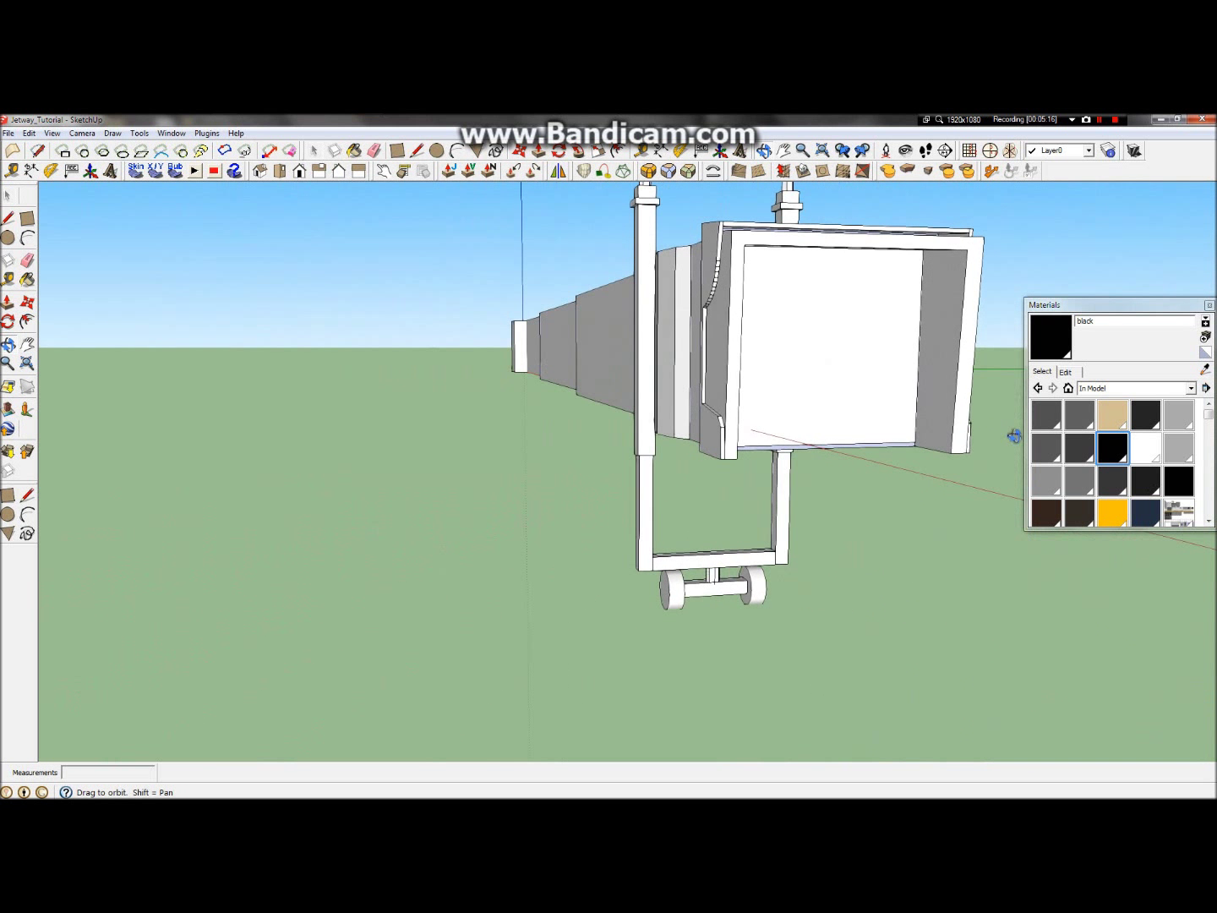
{"action": "scroll", "coordinate": [953, 429], "scroll_direction": "up", "scroll_amount": 3}
{"action": "middle_click_drag", "start_coordinate": [932, 461], "coordinate": [911, 496]}
{"action": "left_click_drag", "start_coordinate": [866, 500], "coordinate": [391, 452]}
Step: Open the cab frame for editing and push the underside of one side wall up 0.01 m
{"action": "left_click", "coordinate": [9, 197]}
{"action": "double_click", "coordinate": [285, 448]}
{"action": "scroll", "coordinate": [300, 462], "scroll_direction": "up", "scroll_amount": 3}
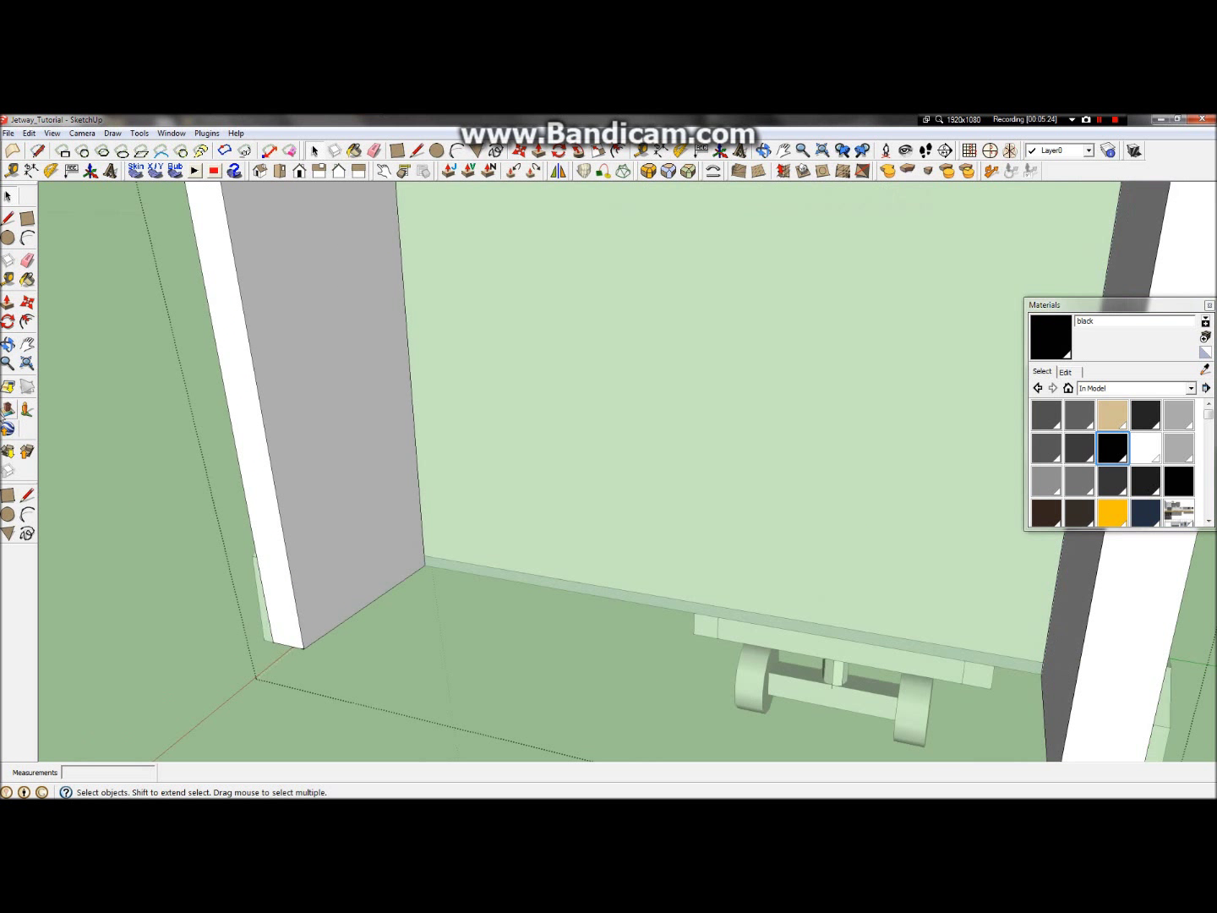
{"action": "middle_click_drag", "start_coordinate": [402, 476], "coordinate": [447, 206]}
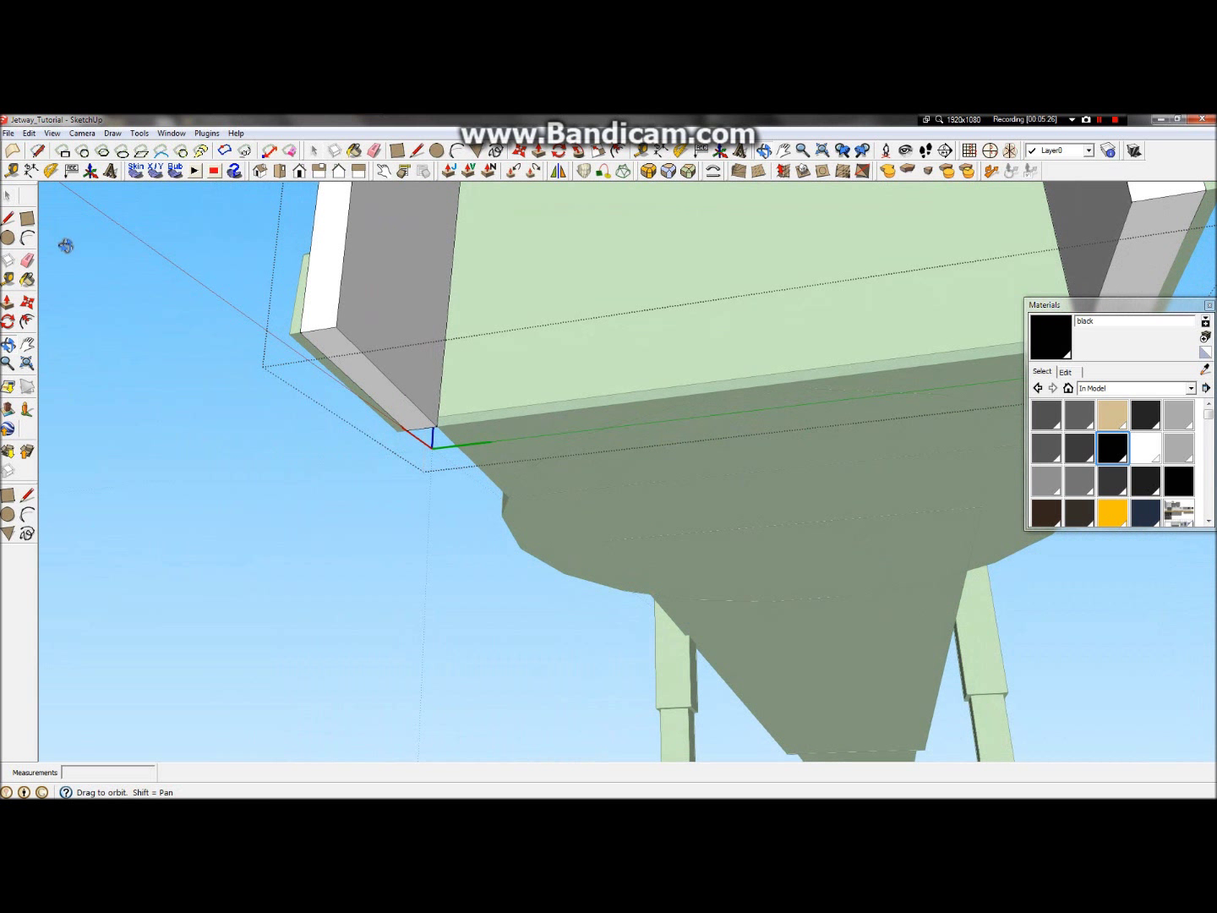
{"action": "left_click", "coordinate": [8, 302]}
{"action": "left_click_drag", "start_coordinate": [349, 363], "coordinate": [402, 348]}
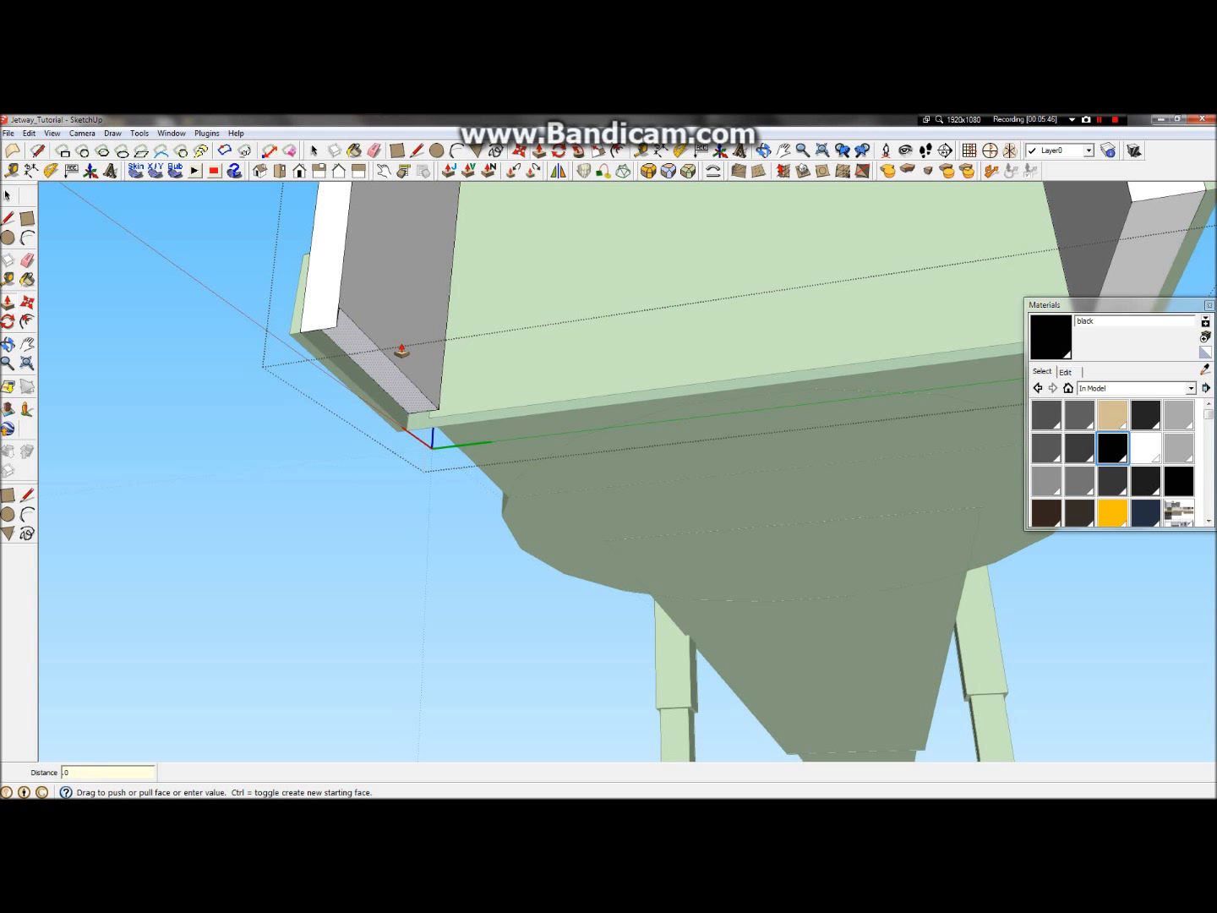
{"action": "key", "text": "Return"}
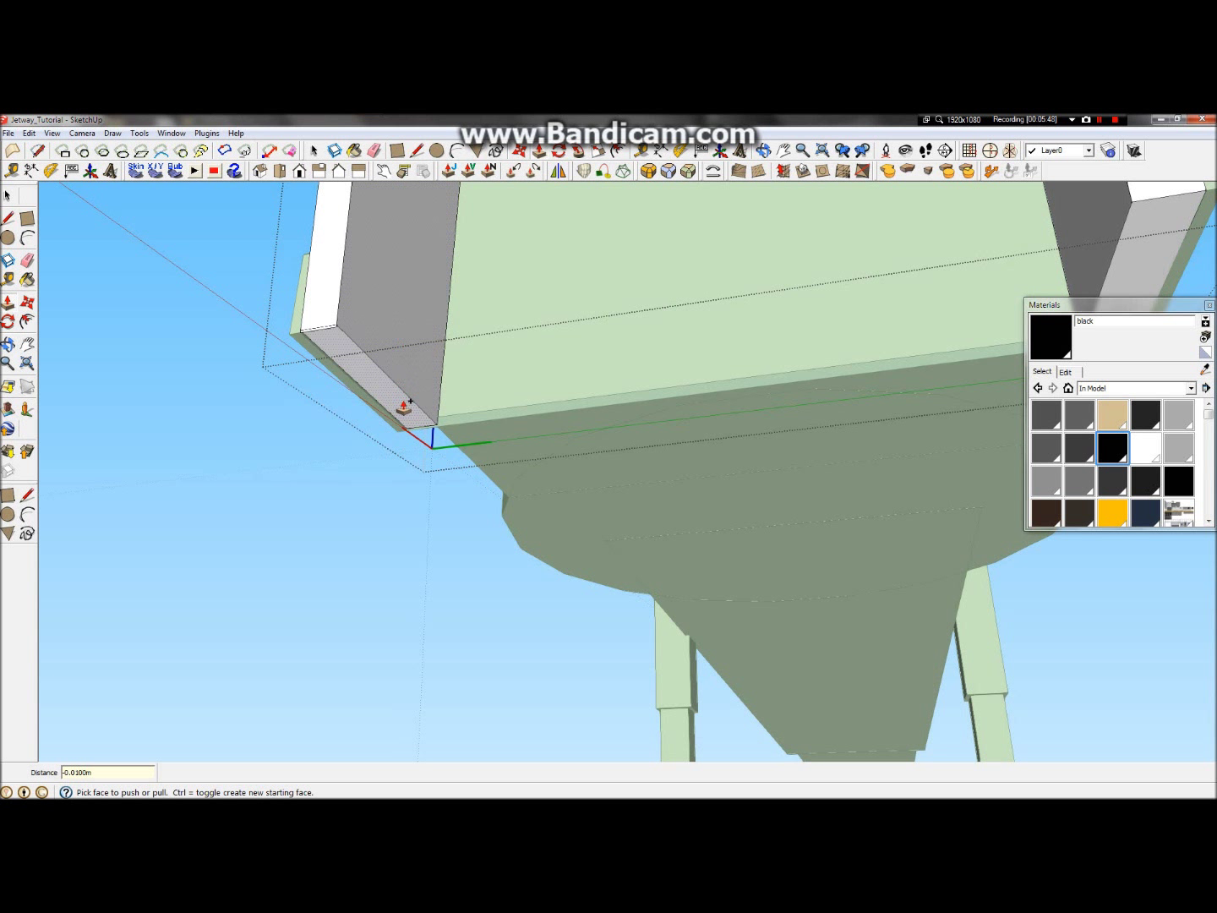
Step: Push the same side wall's underside up another 0.1 m and push the opposite wall's underside level with it
{"action": "left_click", "coordinate": [401, 404]}
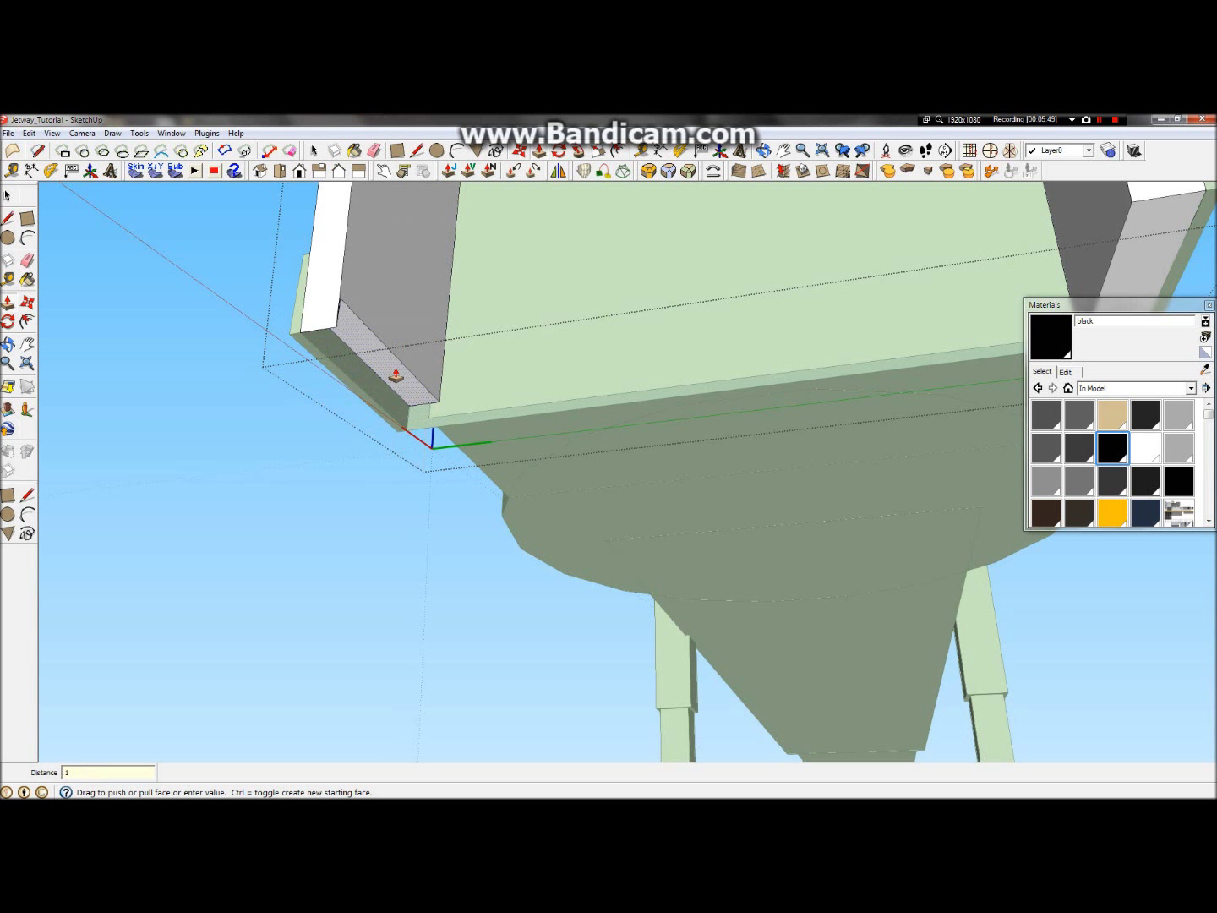
{"action": "key", "text": "Return"}
{"action": "middle_click_drag", "start_coordinate": [397, 390], "coordinate": [860, 320]}
{"action": "left_click", "coordinate": [807, 330]}
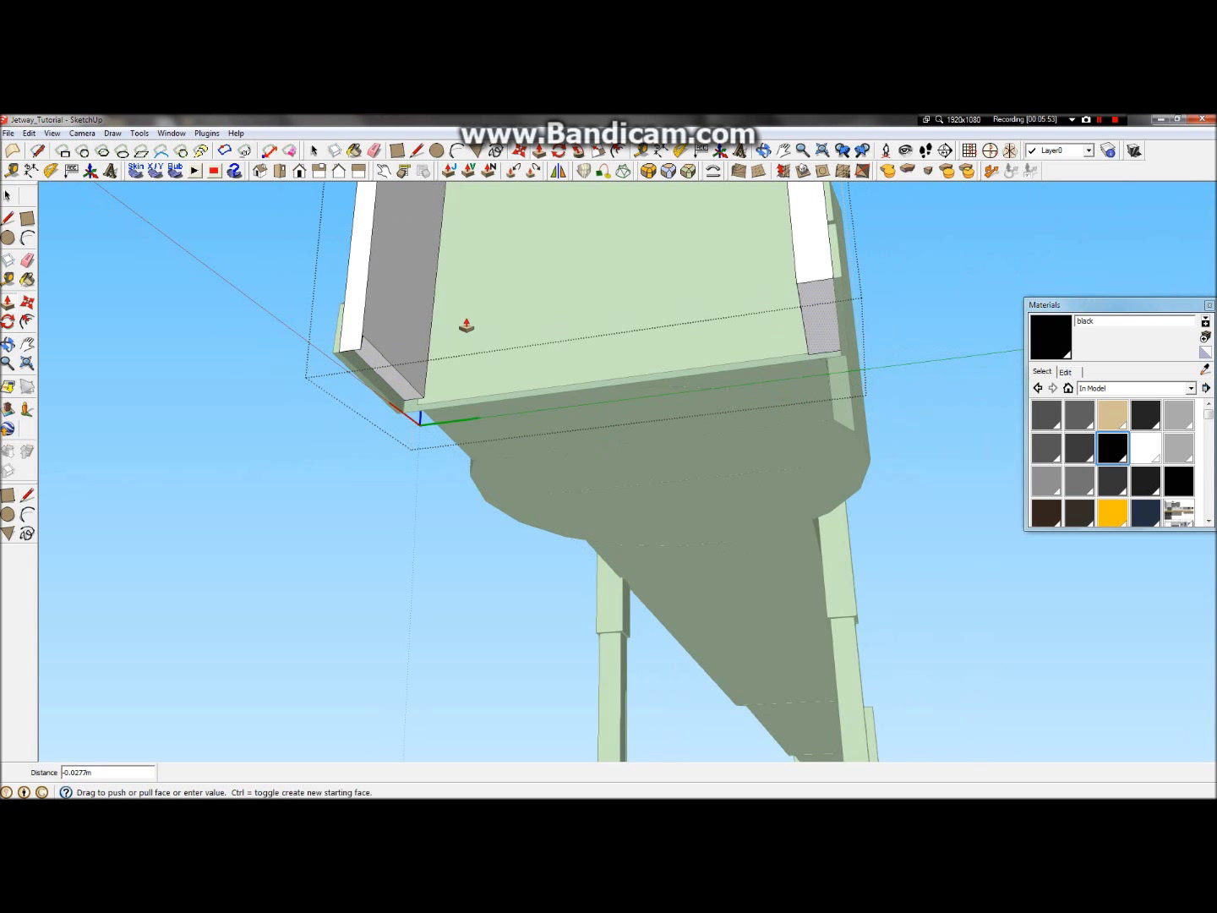
{"action": "left_click", "coordinate": [385, 368]}
Step: Draw a line about 0.006 m long from the recessed underside's inner corner to the wall's front edge
{"action": "scroll", "coordinate": [407, 372], "scroll_direction": "up", "scroll_amount": 6}
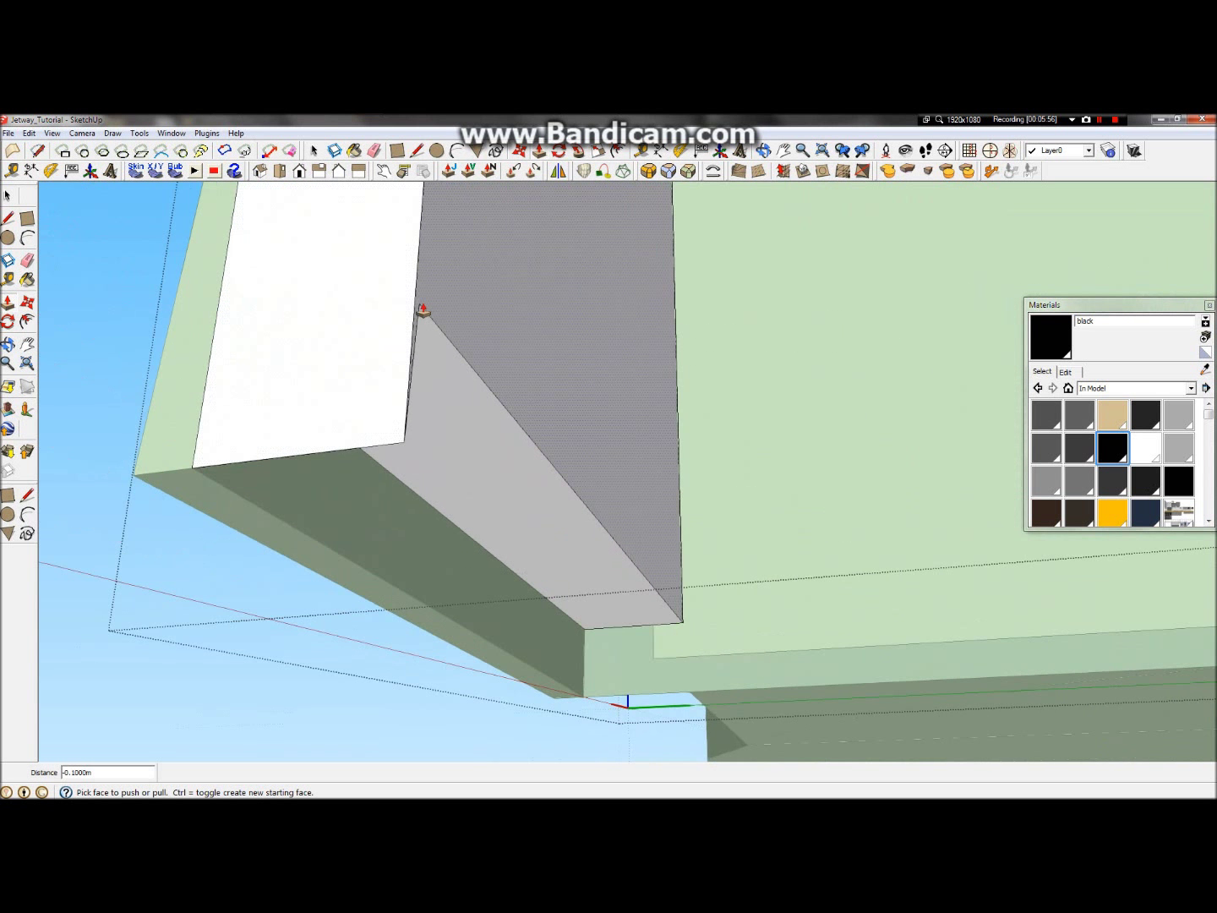
{"action": "scroll", "coordinate": [415, 313], "scroll_direction": "up", "scroll_amount": 3}
{"action": "left_click", "coordinate": [7, 218]}
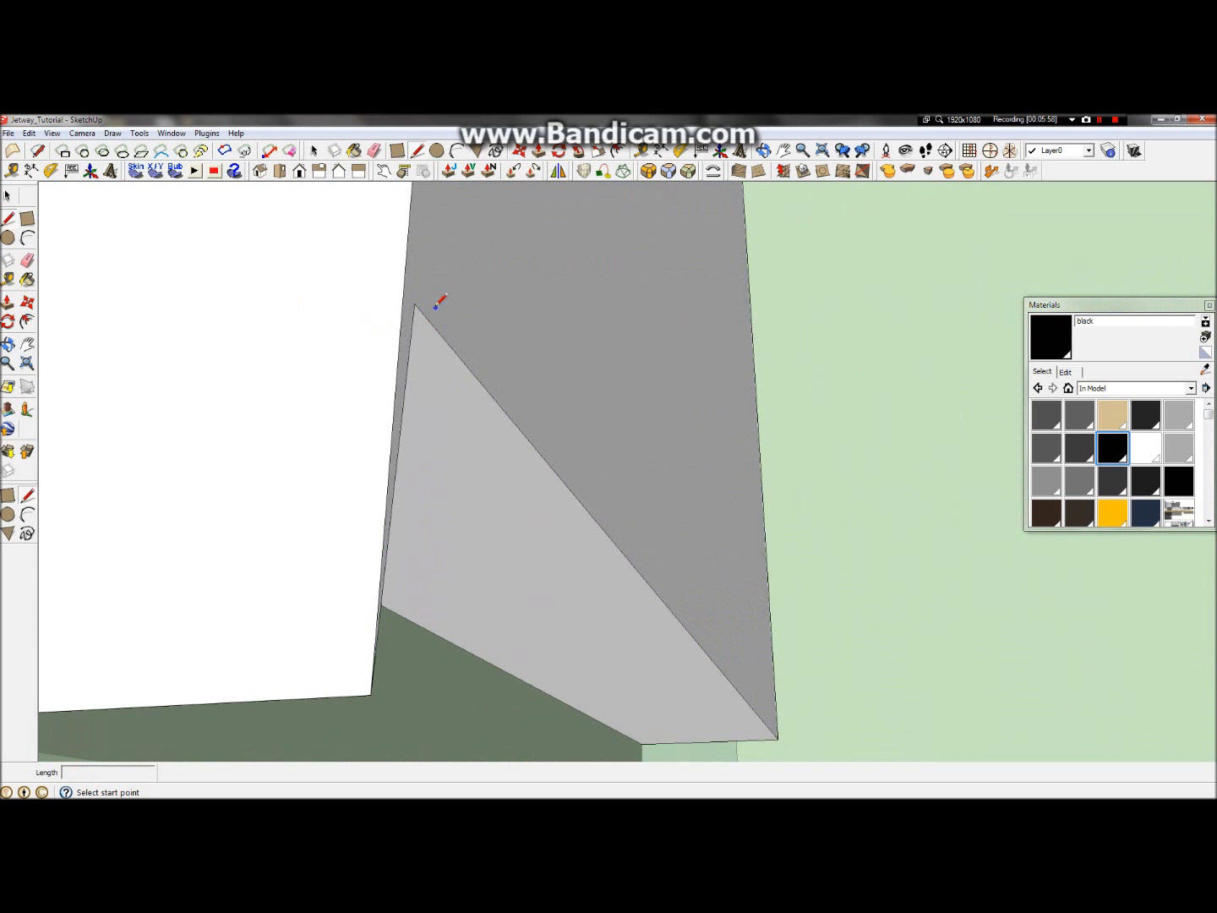
{"action": "left_click", "coordinate": [415, 305]}
{"action": "left_click", "coordinate": [404, 294]}
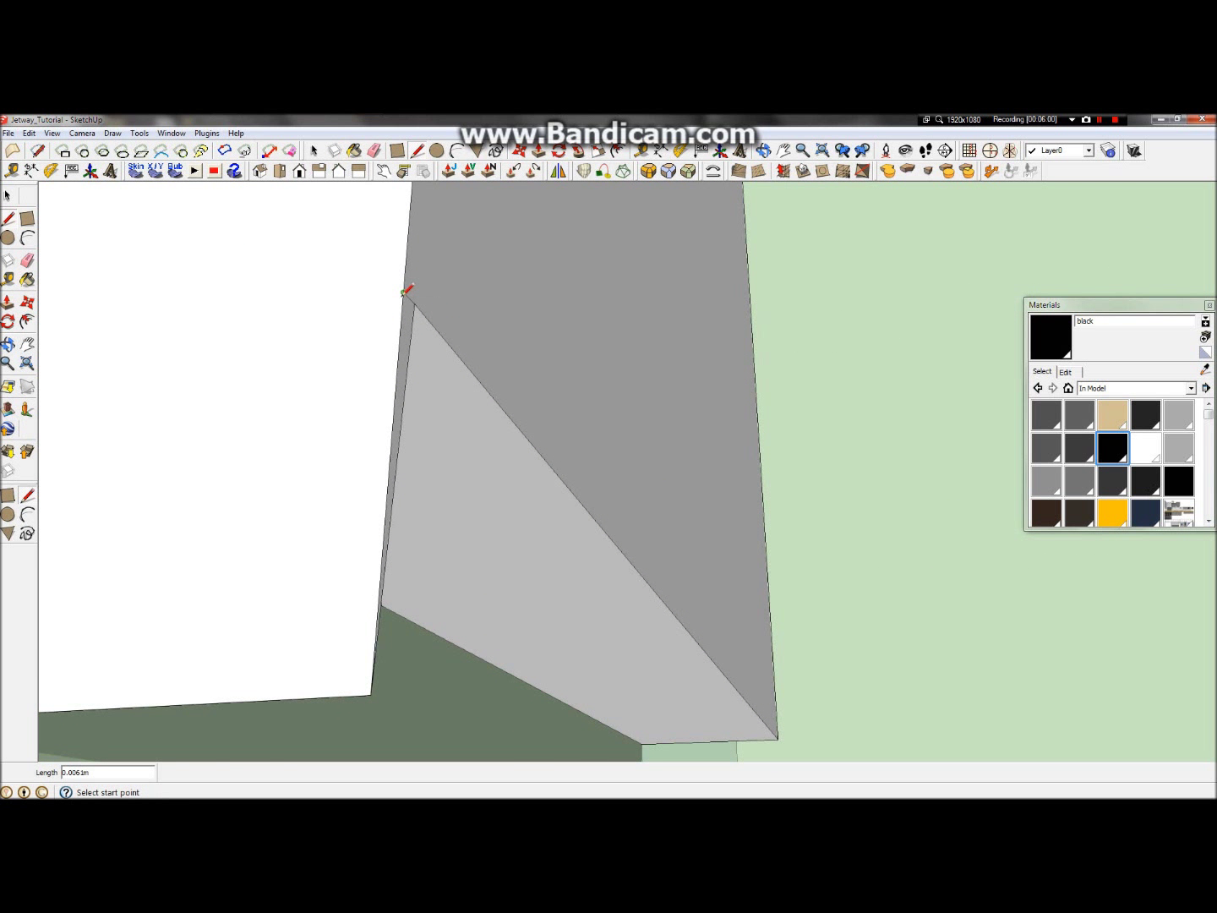
Step: Push the thin leftover strip at the wall's front 0.15 m through the full wall thickness to remove it
{"action": "left_click", "coordinate": [8, 302]}
{"action": "scroll", "coordinate": [685, 495], "scroll_direction": "down", "scroll_amount": 4}
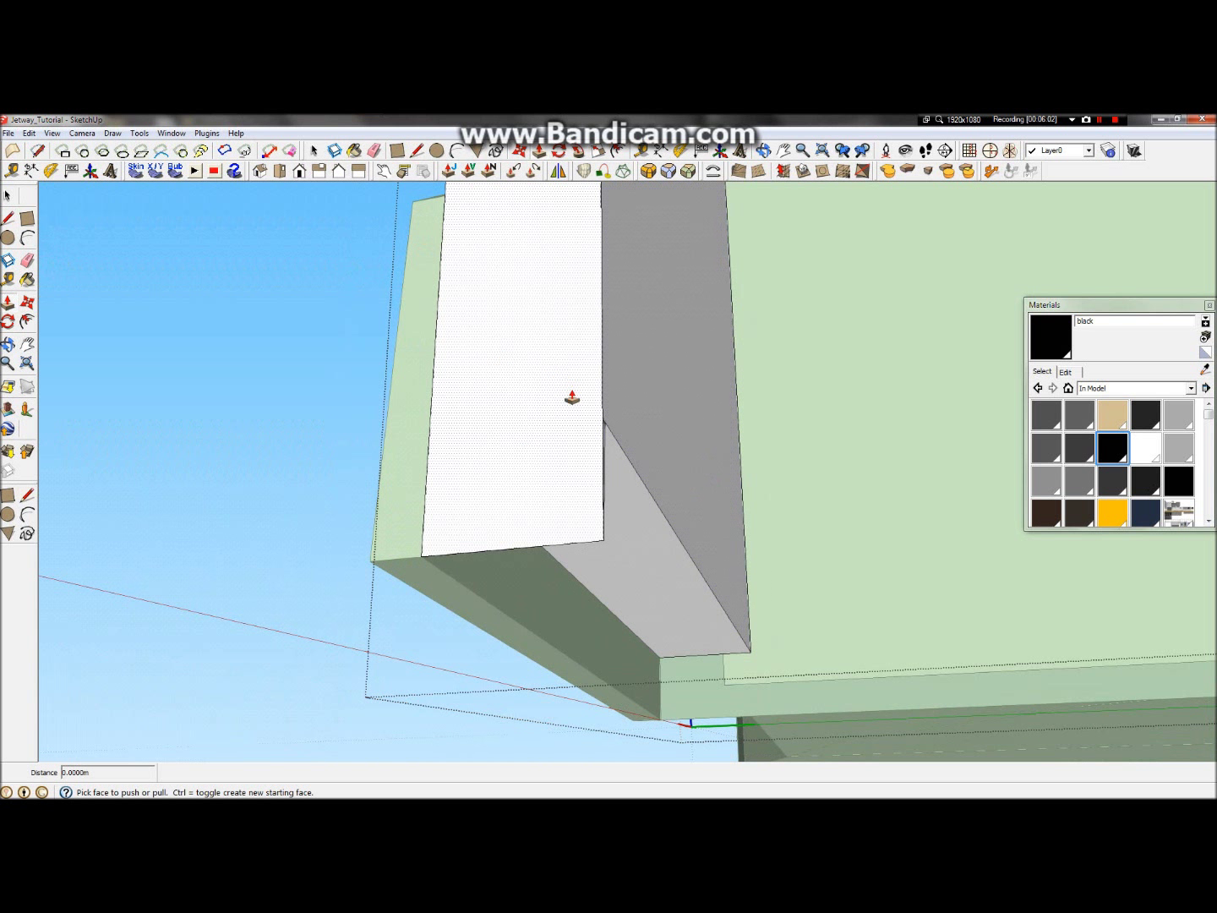
{"action": "scroll", "coordinate": [602, 433], "scroll_direction": "up", "scroll_amount": 2}
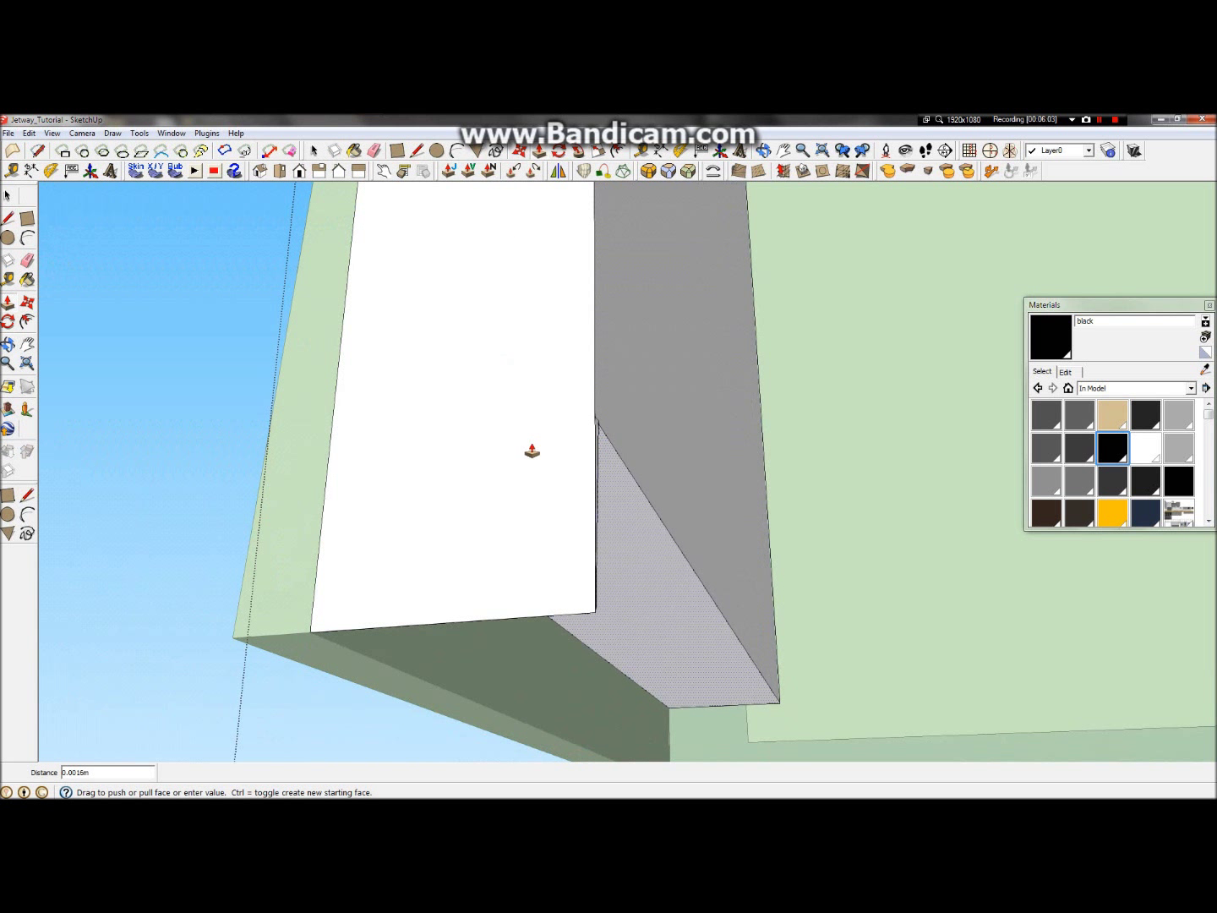
{"action": "scroll", "coordinate": [598, 423], "scroll_direction": "up", "scroll_amount": 2}
{"action": "left_click", "coordinate": [595, 461]}
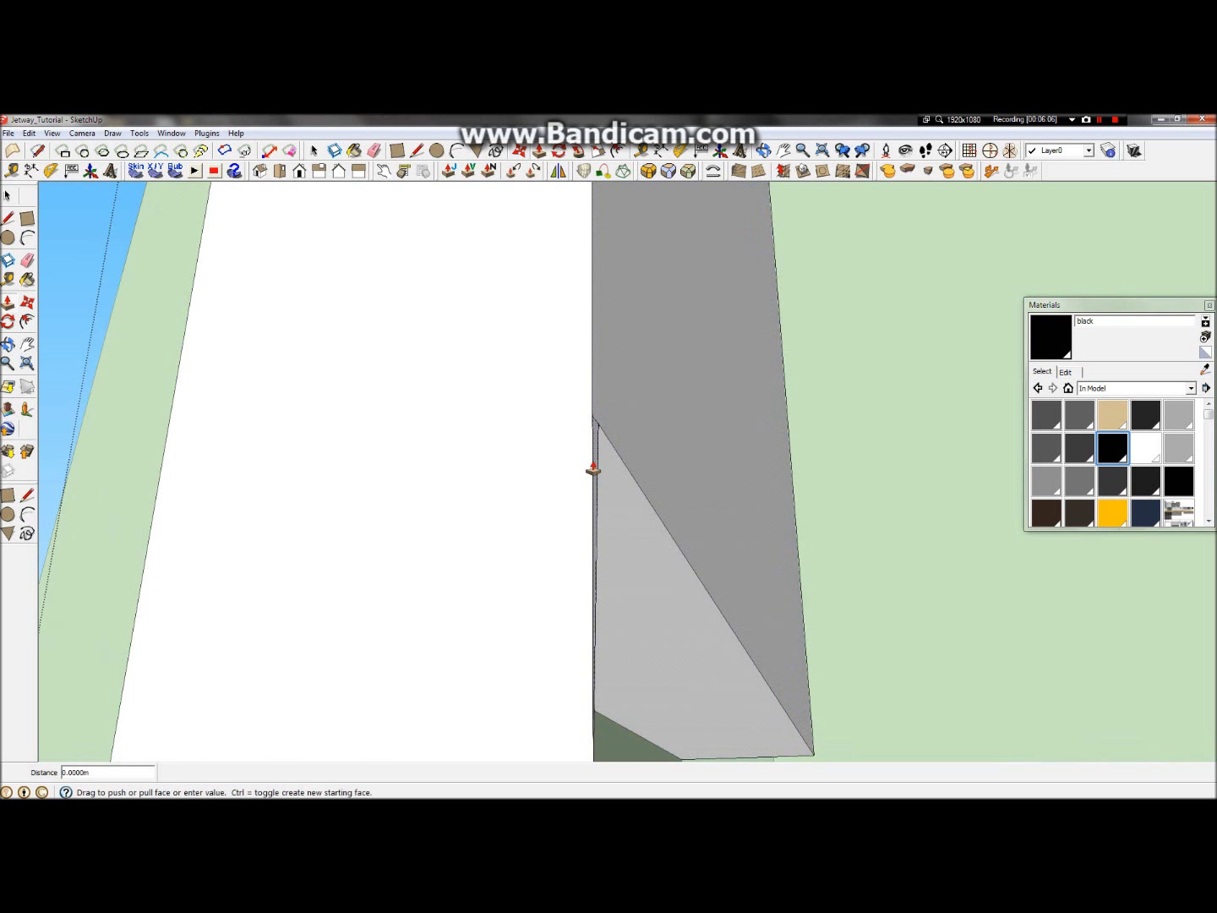
{"action": "scroll", "coordinate": [595, 461], "scroll_direction": "down", "scroll_amount": 2}
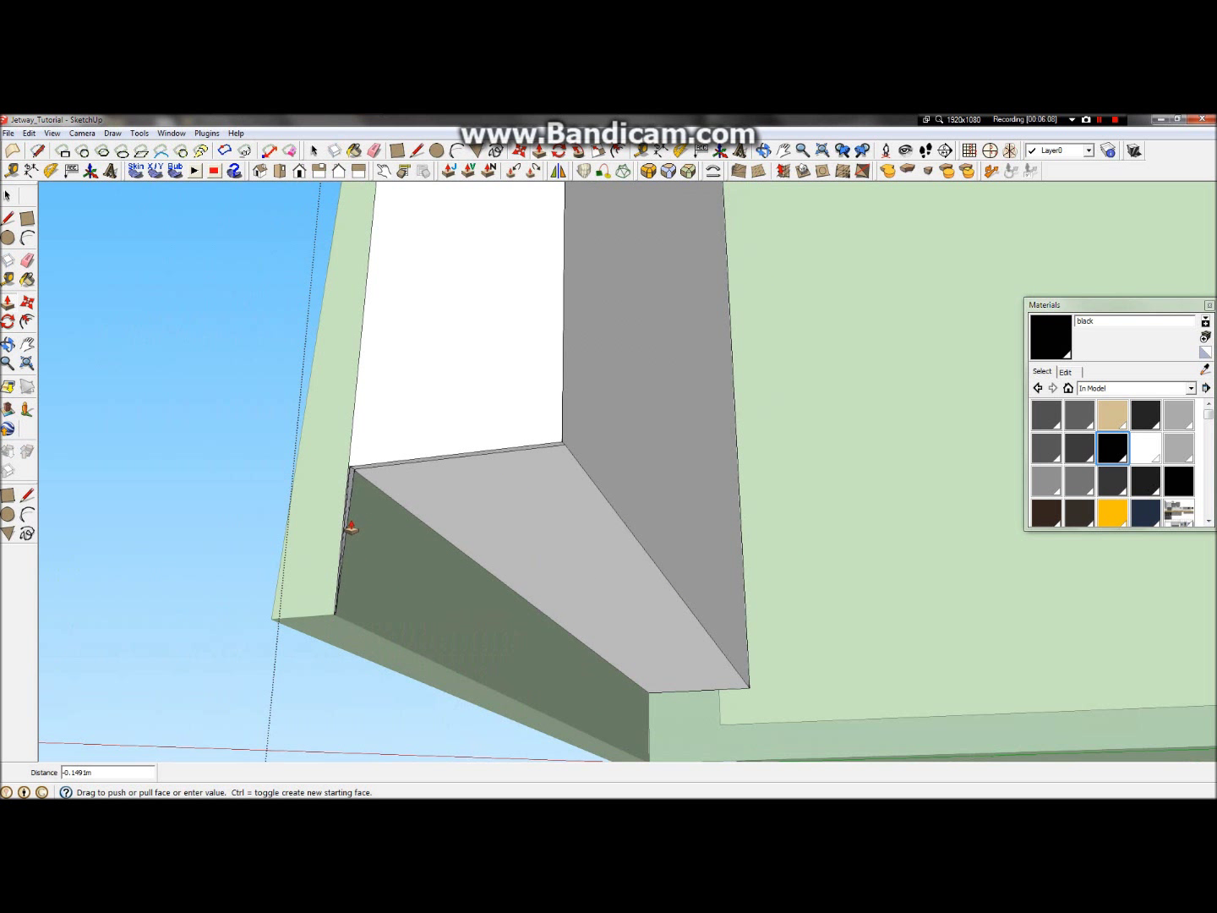
{"action": "left_click", "coordinate": [344, 527]}
{"action": "scroll", "coordinate": [346, 529], "scroll_direction": "down", "scroll_amount": 6}
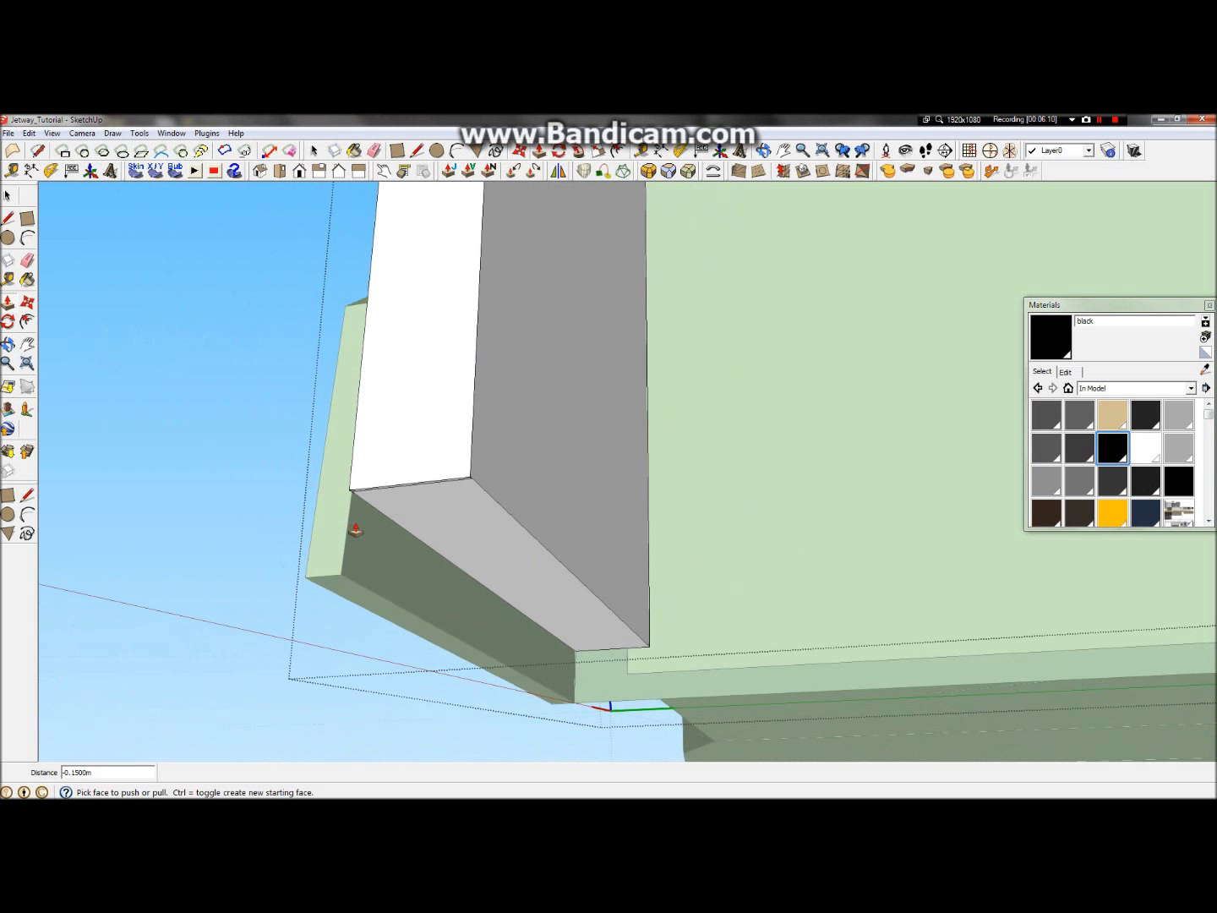
Step: Delete the thin leftover sliver along the lower front edge of the side wall
{"action": "scroll", "coordinate": [402, 512], "scroll_direction": "up", "scroll_amount": 3}
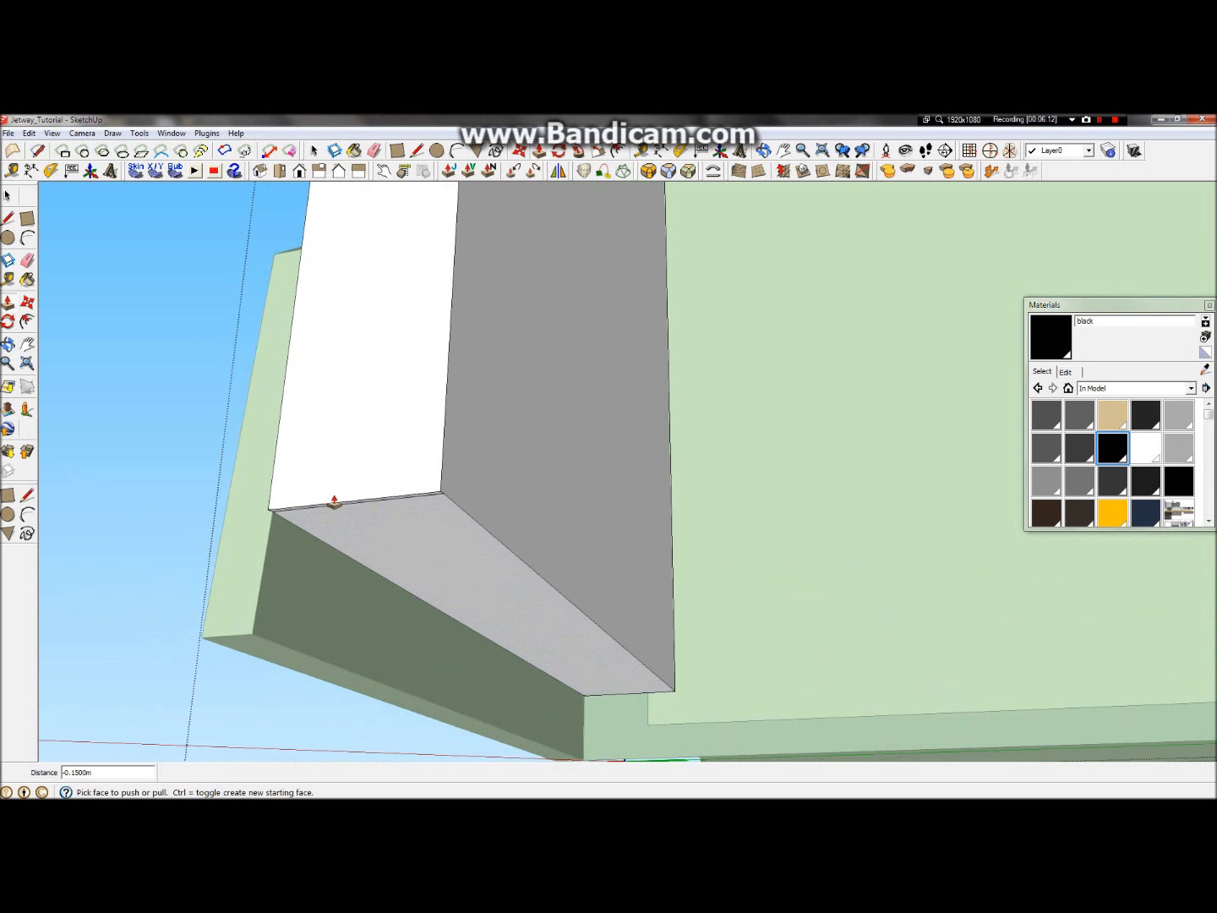
{"action": "key", "text": "space"}
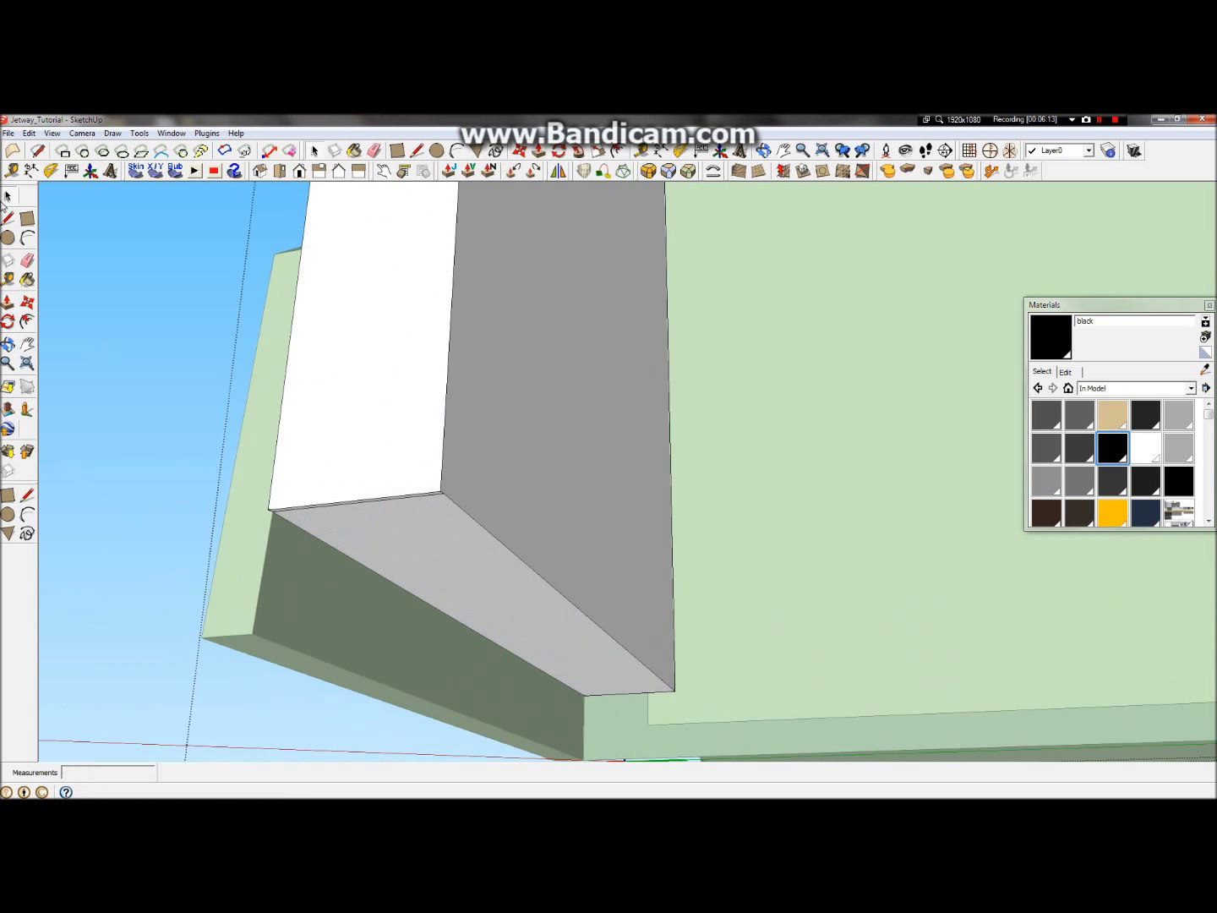
{"action": "left_click", "coordinate": [424, 499]}
{"action": "left_click", "coordinate": [429, 504]}
Step: Close the side wall's open underside by drawing a line between the two corners of its lower front edge
{"action": "scroll", "coordinate": [431, 504], "scroll_direction": "down", "scroll_amount": 3}
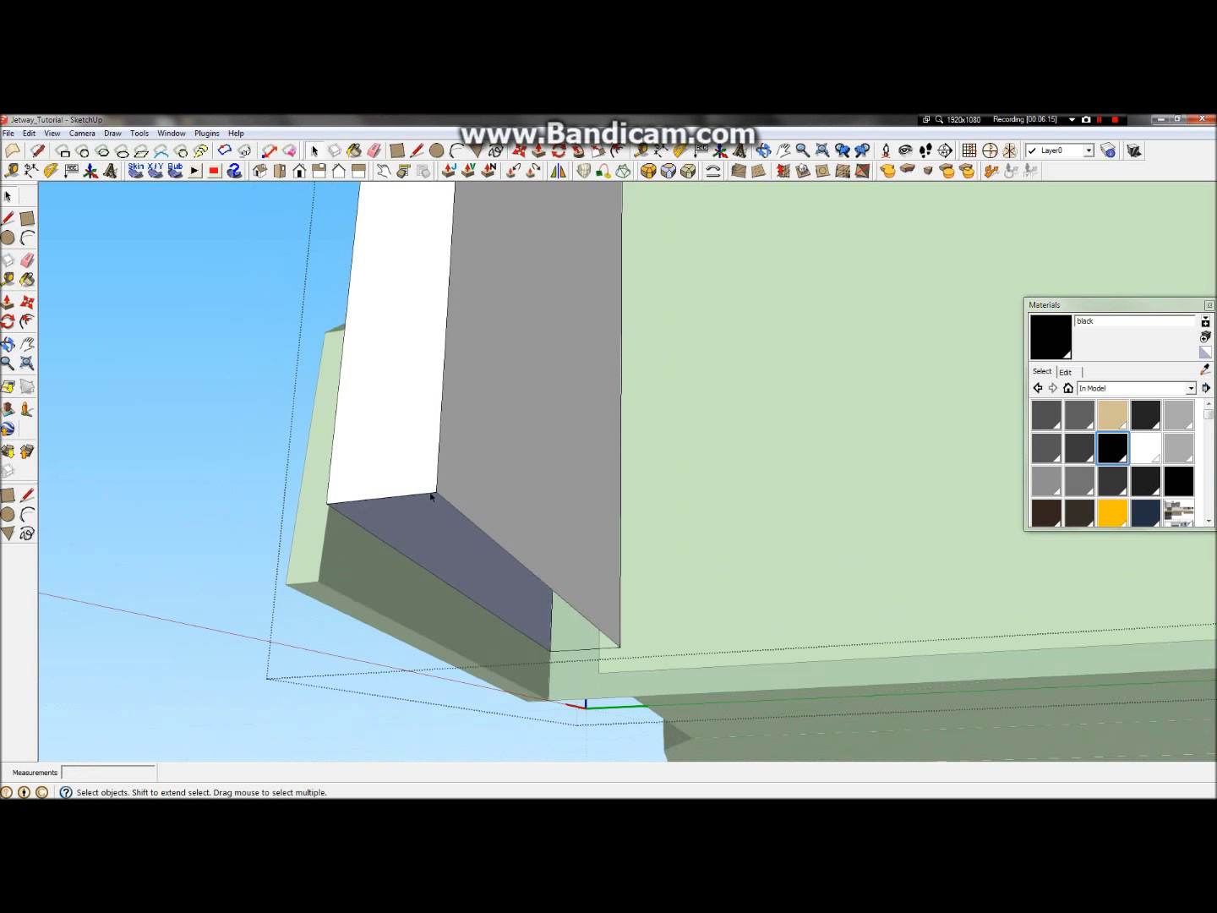
{"action": "scroll", "coordinate": [431, 506], "scroll_direction": "up", "scroll_amount": 4}
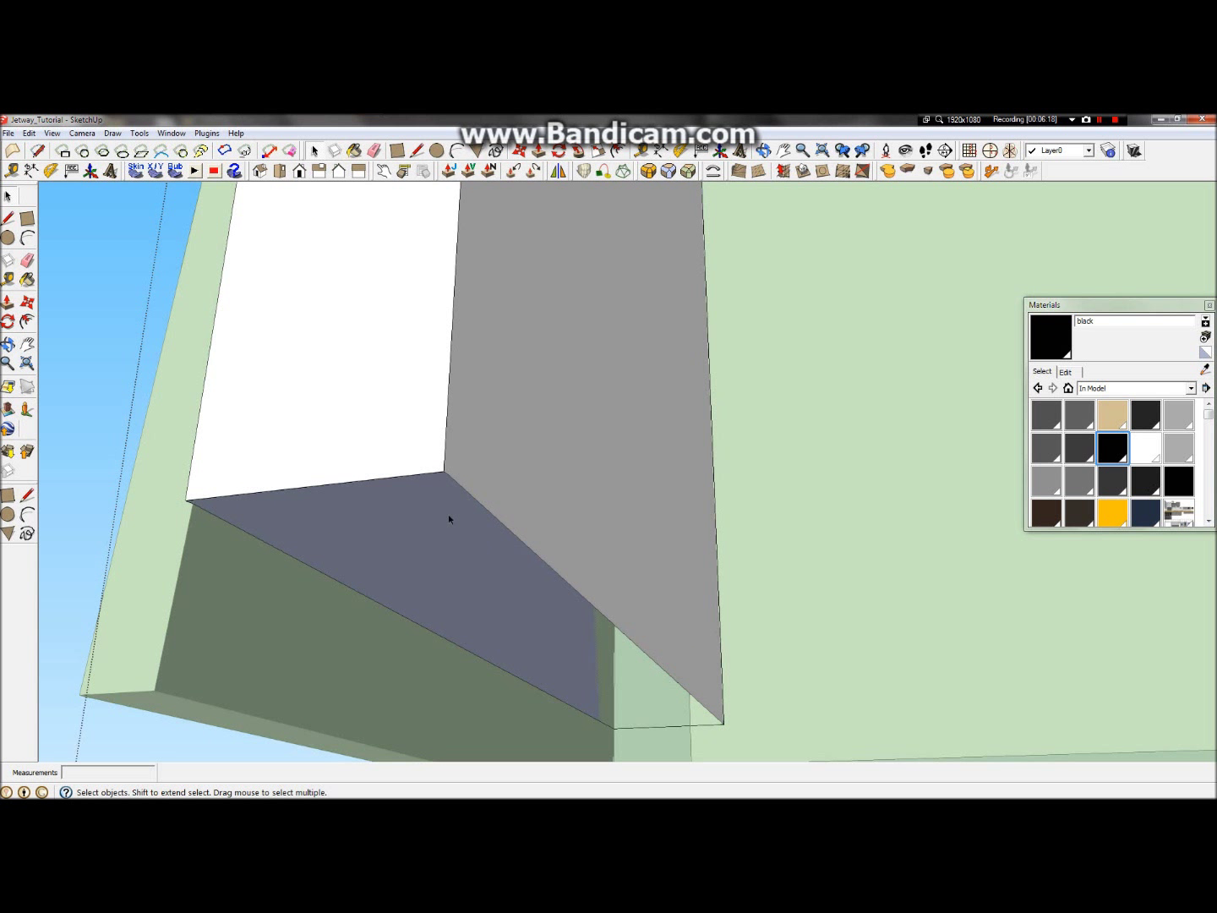
{"action": "left_click", "coordinate": [7, 217]}
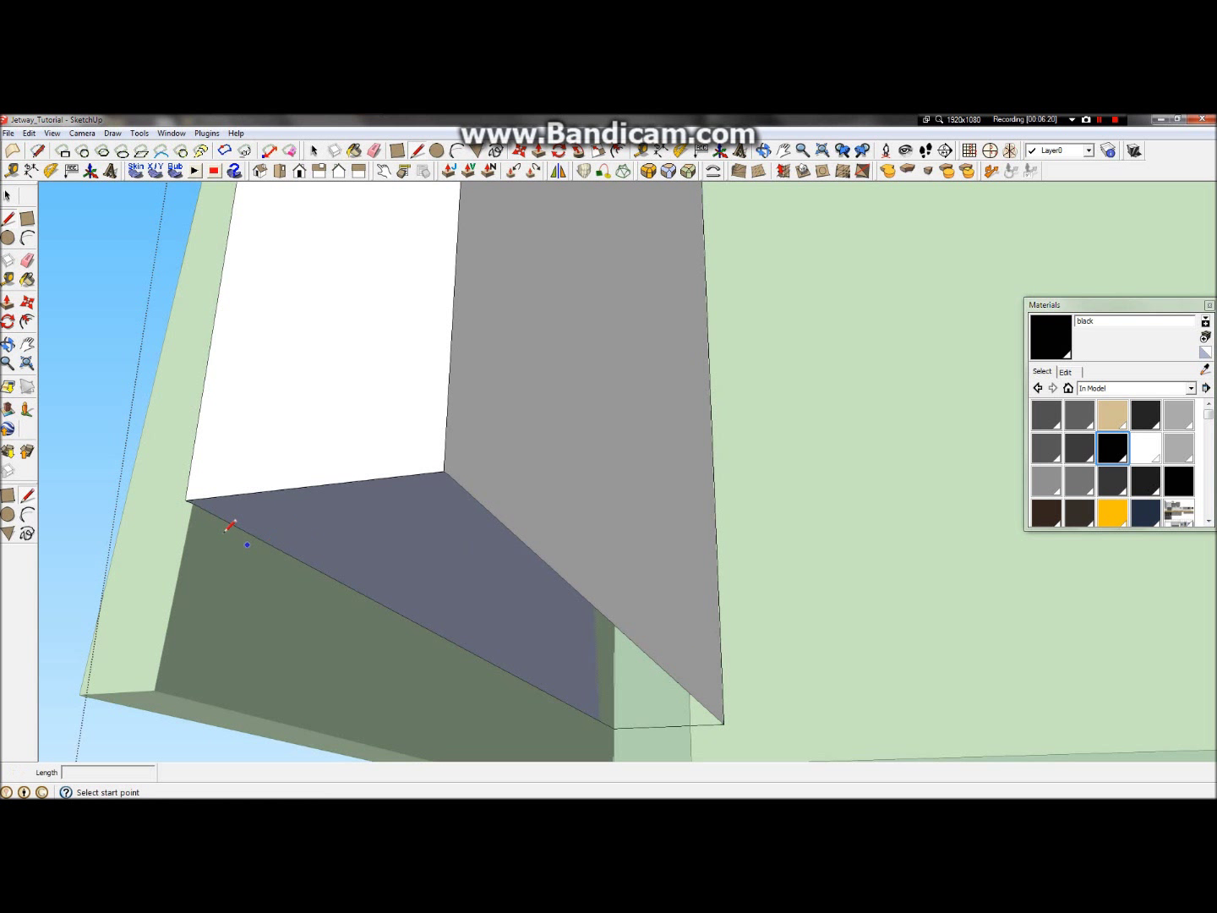
{"action": "left_click", "coordinate": [186, 499]}
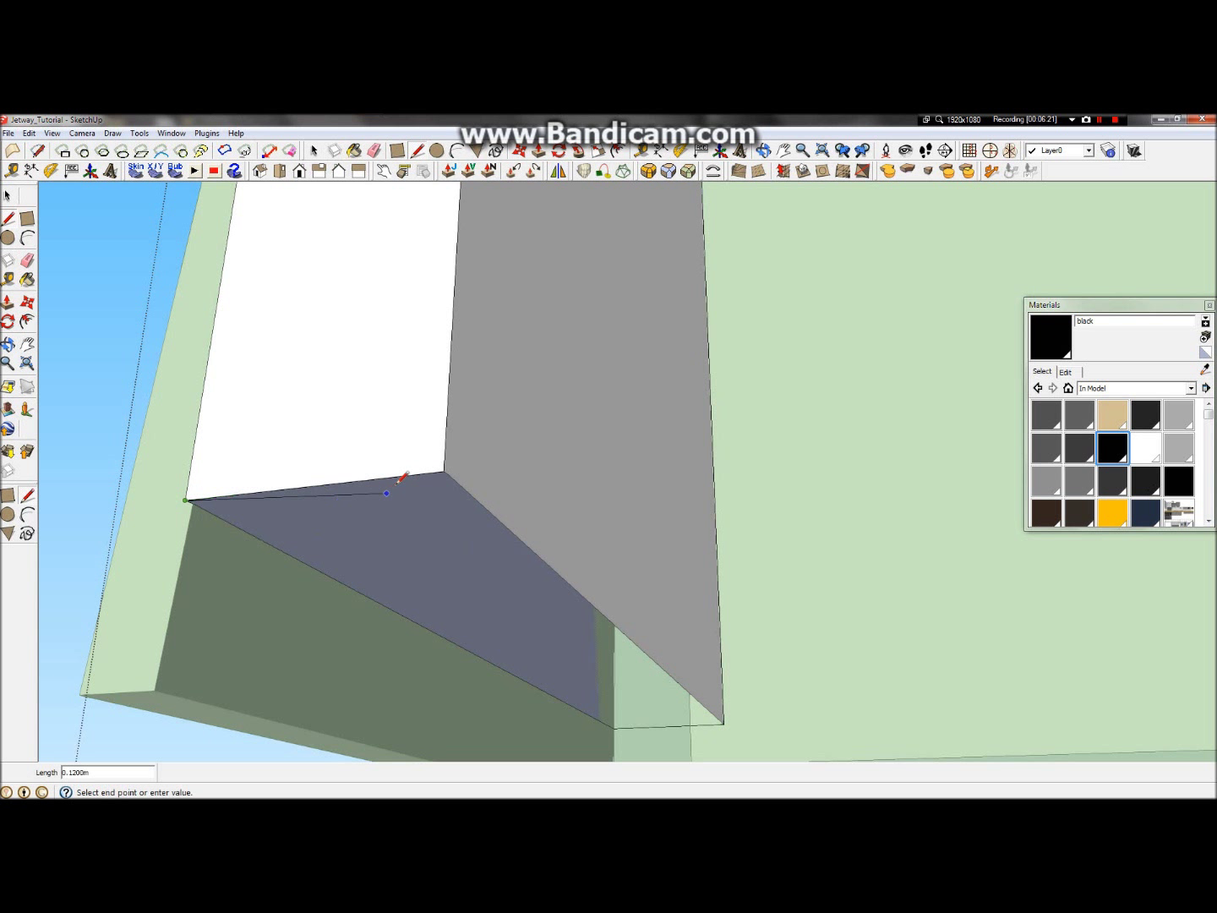
{"action": "left_click", "coordinate": [445, 470]}
{"action": "scroll", "coordinate": [476, 494], "scroll_direction": "up", "scroll_amount": 3}
{"action": "left_click", "coordinate": [13, 347]}
{"action": "left_click_drag", "start_coordinate": [404, 497], "coordinate": [500, 536]}
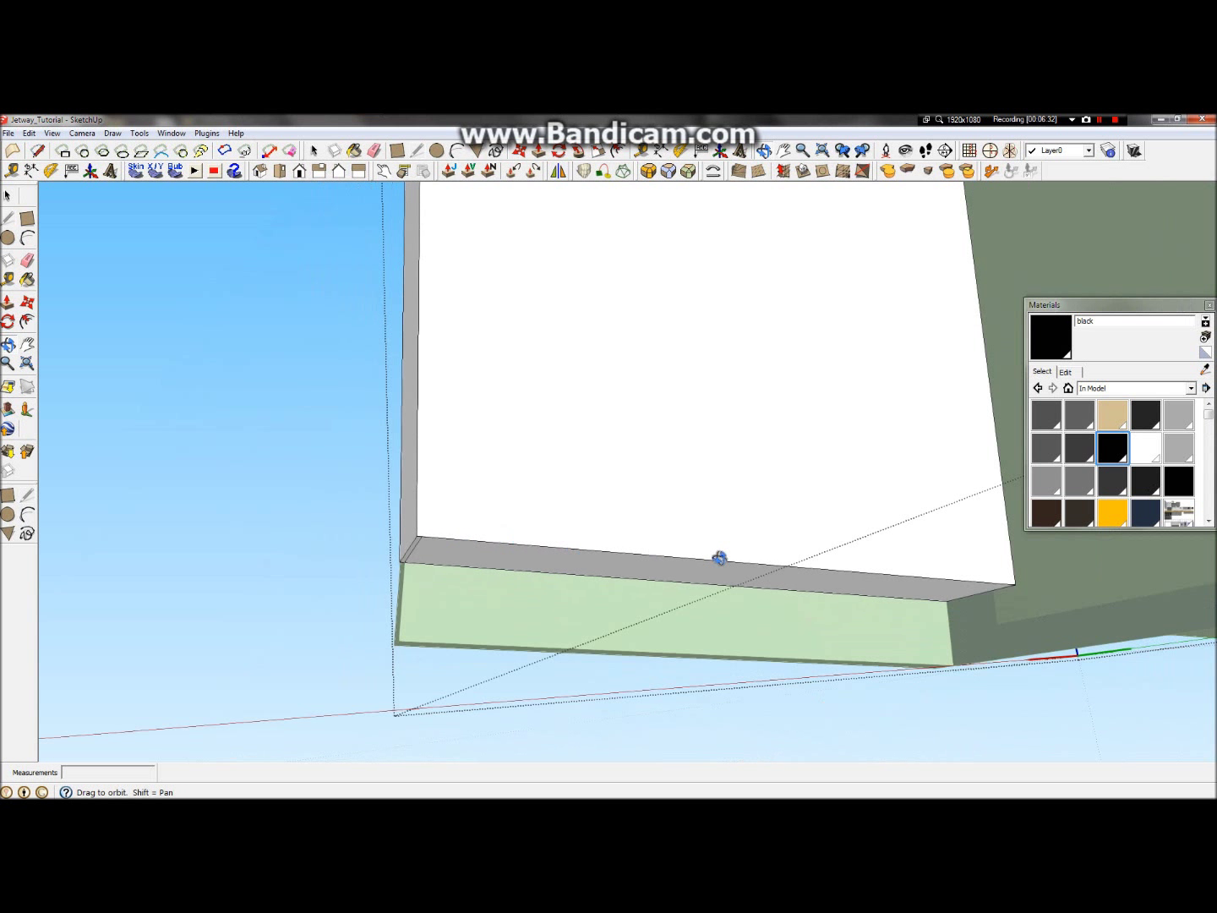
{"action": "left_click_drag", "start_coordinate": [350, 618], "coordinate": [468, 545]}
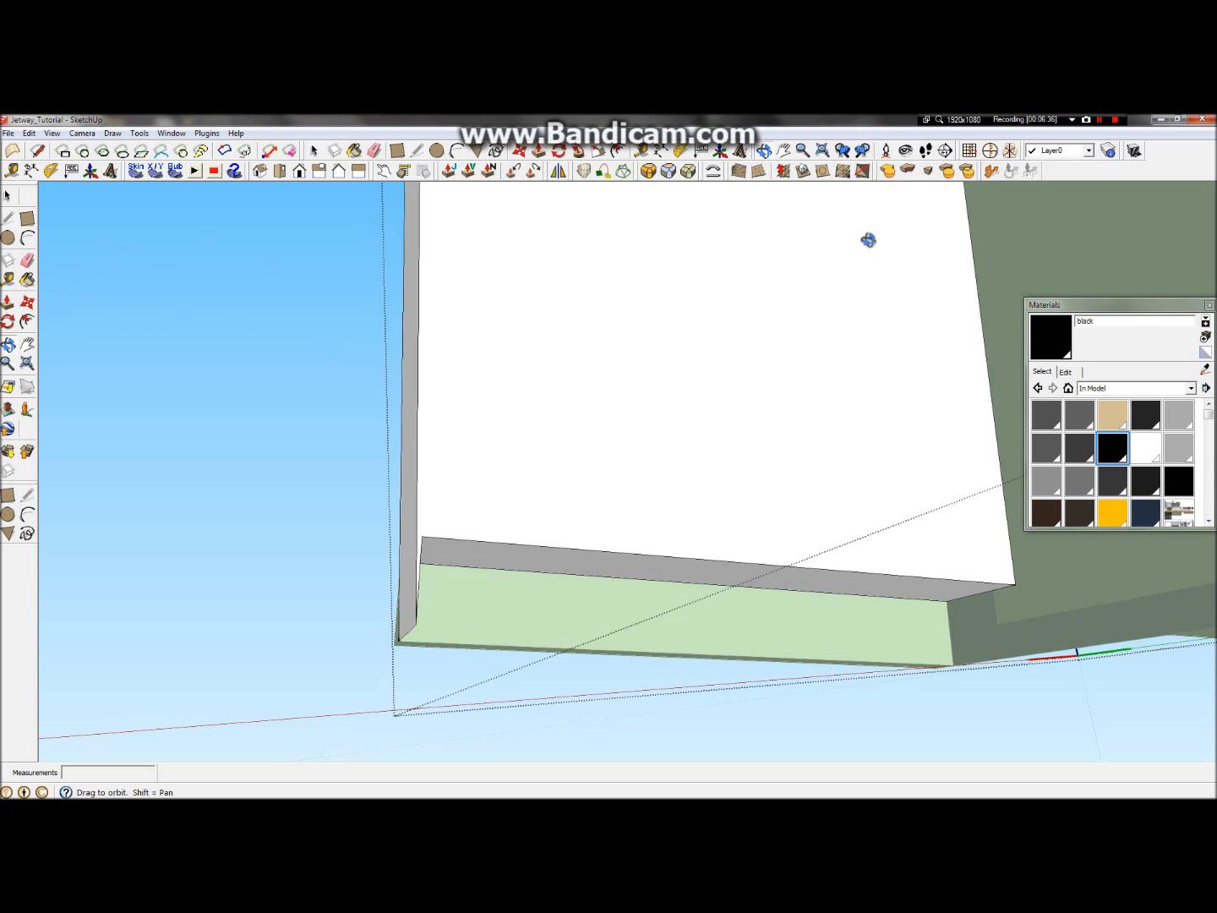
Step: Place the drawing axes' origin at the side wall's lower rear corner, in line with its bottom edge
{"action": "left_click", "coordinate": [719, 150]}
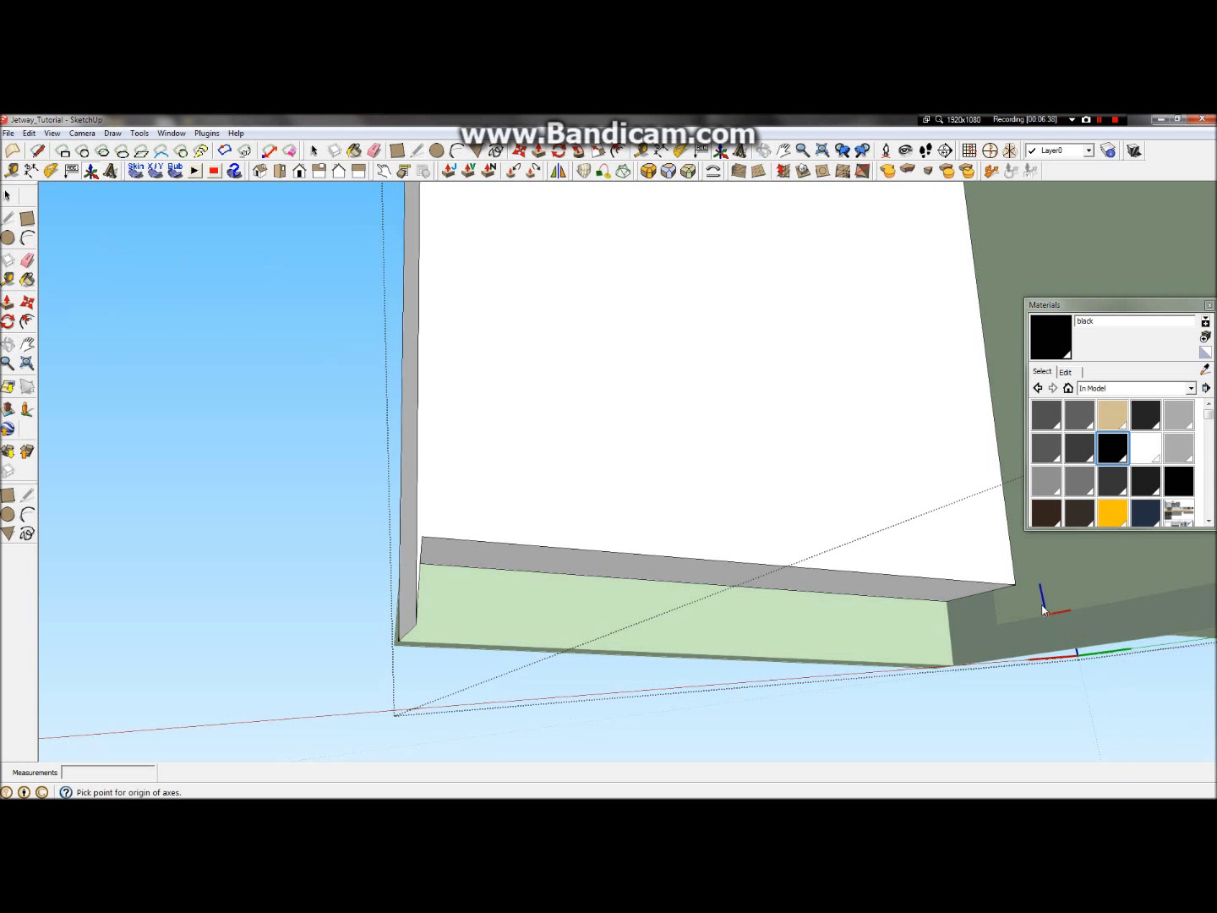
{"action": "left_click", "coordinate": [1016, 586]}
{"action": "middle_click_drag", "start_coordinate": [904, 580], "coordinate": [907, 579]}
{"action": "middle_click_drag", "start_coordinate": [587, 517], "coordinate": [354, 492]}
Step: Push the hanging front strip of the side wall up flush with the underside and delete the leftover dividing line
{"action": "left_click", "coordinate": [8, 218]}
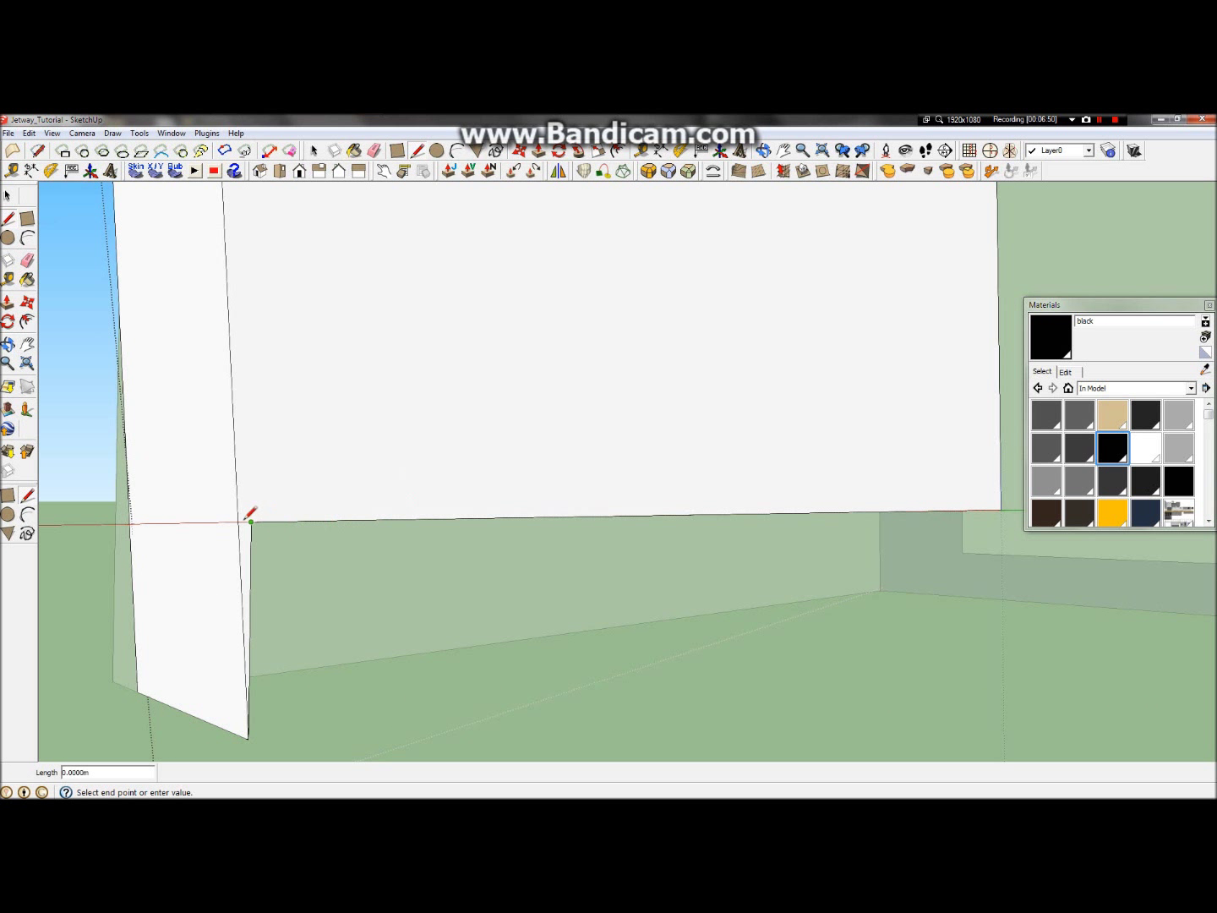
{"action": "key", "text": "Escape"}
{"action": "middle_click_drag", "start_coordinate": [325, 432], "coordinate": [353, 298]}
{"action": "left_click", "coordinate": [9, 323]}
{"action": "left_click", "coordinate": [9, 302]}
{"action": "left_click", "coordinate": [236, 506]}
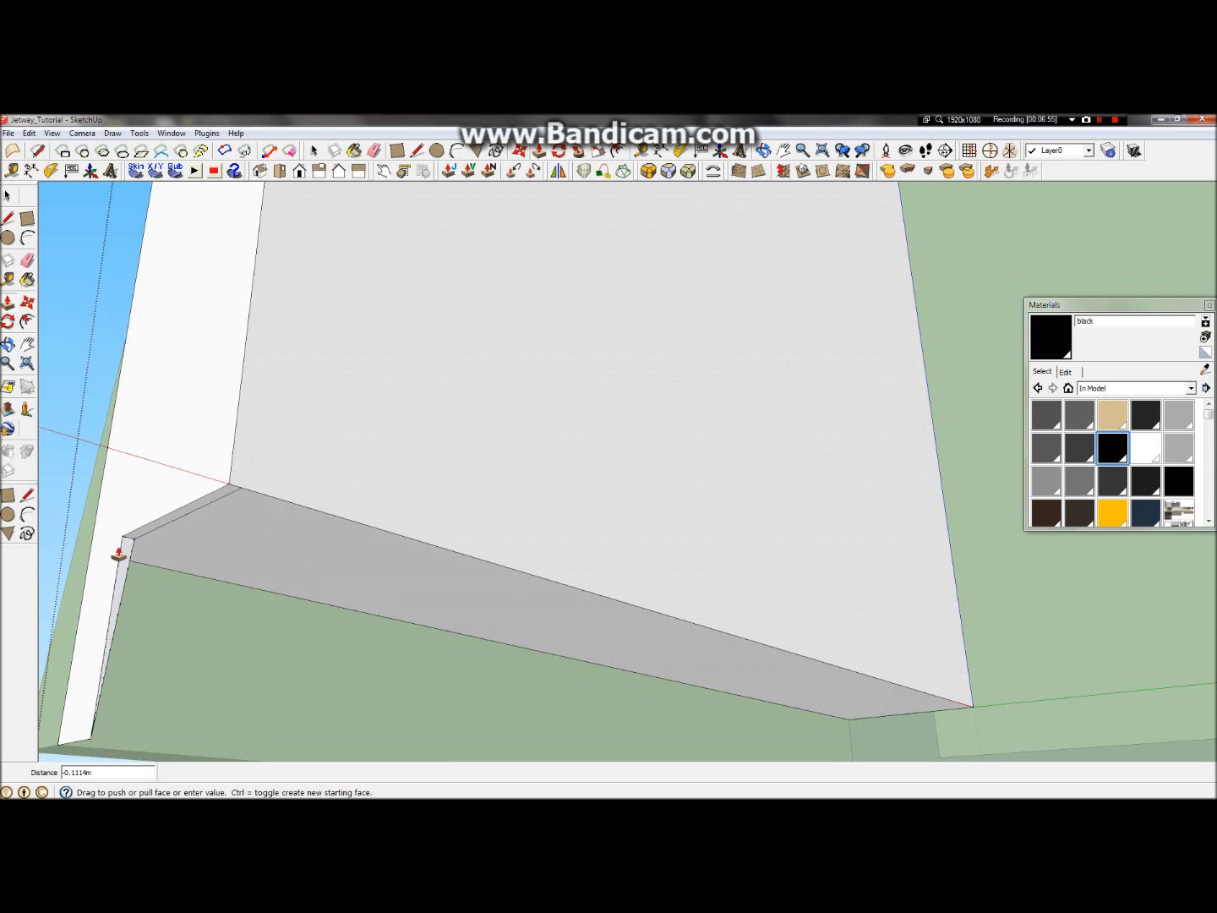
{"action": "left_click", "coordinate": [8, 195]}
{"action": "left_click", "coordinate": [210, 507]}
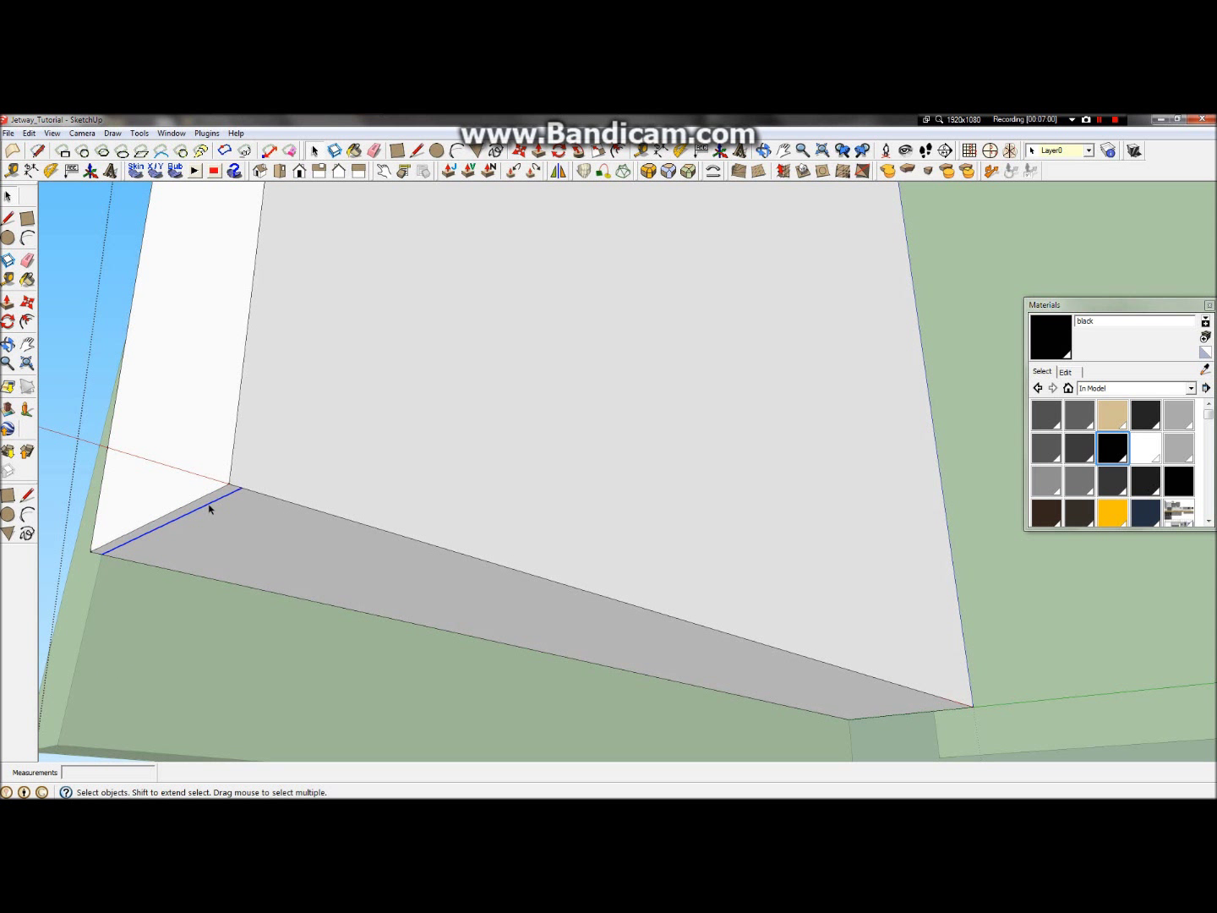
{"action": "key", "text": "Delete"}
Step: Push the opposite side wall's hanging front strip up flush with its recessed underside
{"action": "scroll", "coordinate": [566, 574], "scroll_direction": "down", "scroll_amount": 10}
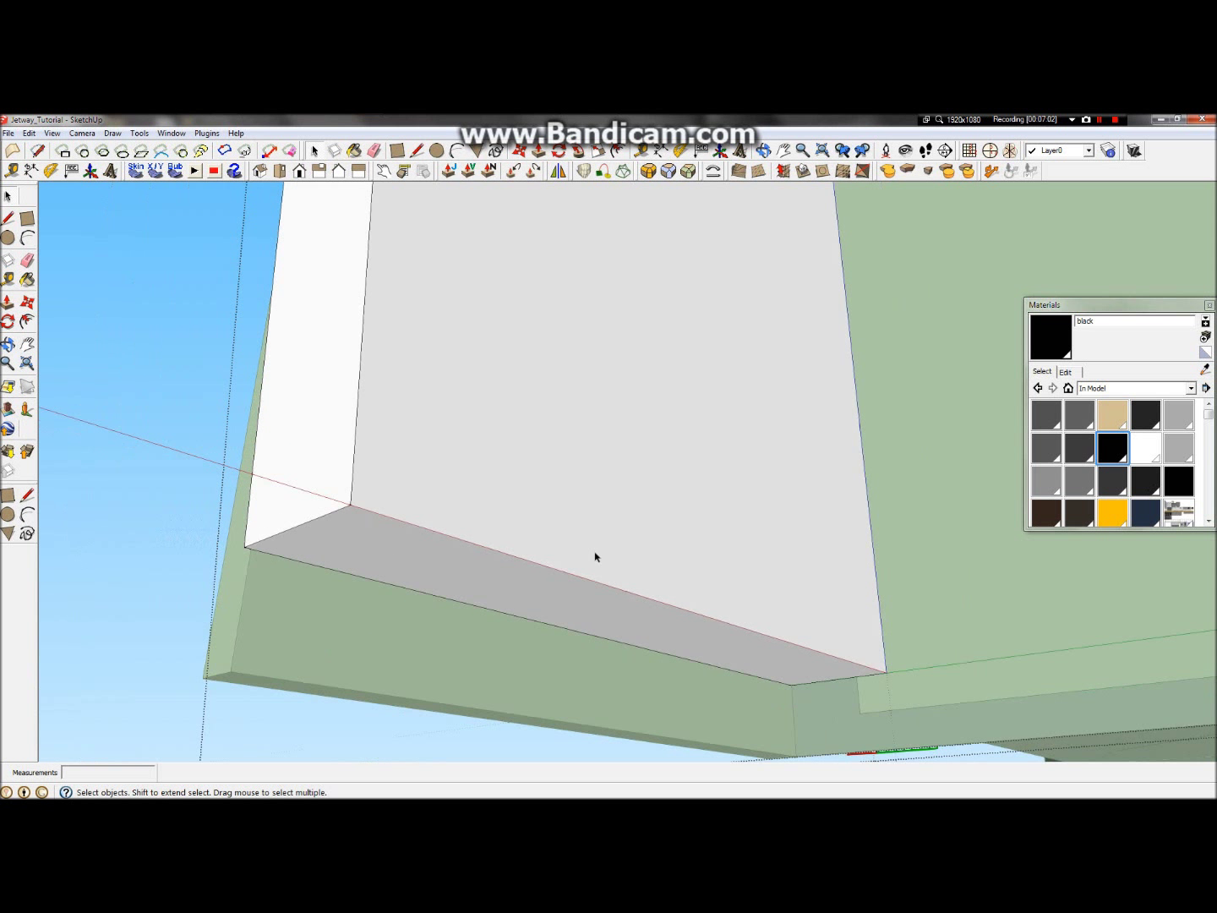
{"action": "left_click", "coordinate": [7, 364]}
{"action": "left_click", "coordinate": [7, 345]}
{"action": "left_click_drag", "start_coordinate": [752, 494], "coordinate": [1087, 524]}
{"action": "left_click_drag", "start_coordinate": [685, 600], "coordinate": [849, 584]}
{"action": "scroll", "coordinate": [848, 584], "scroll_direction": "up", "scroll_amount": 10}
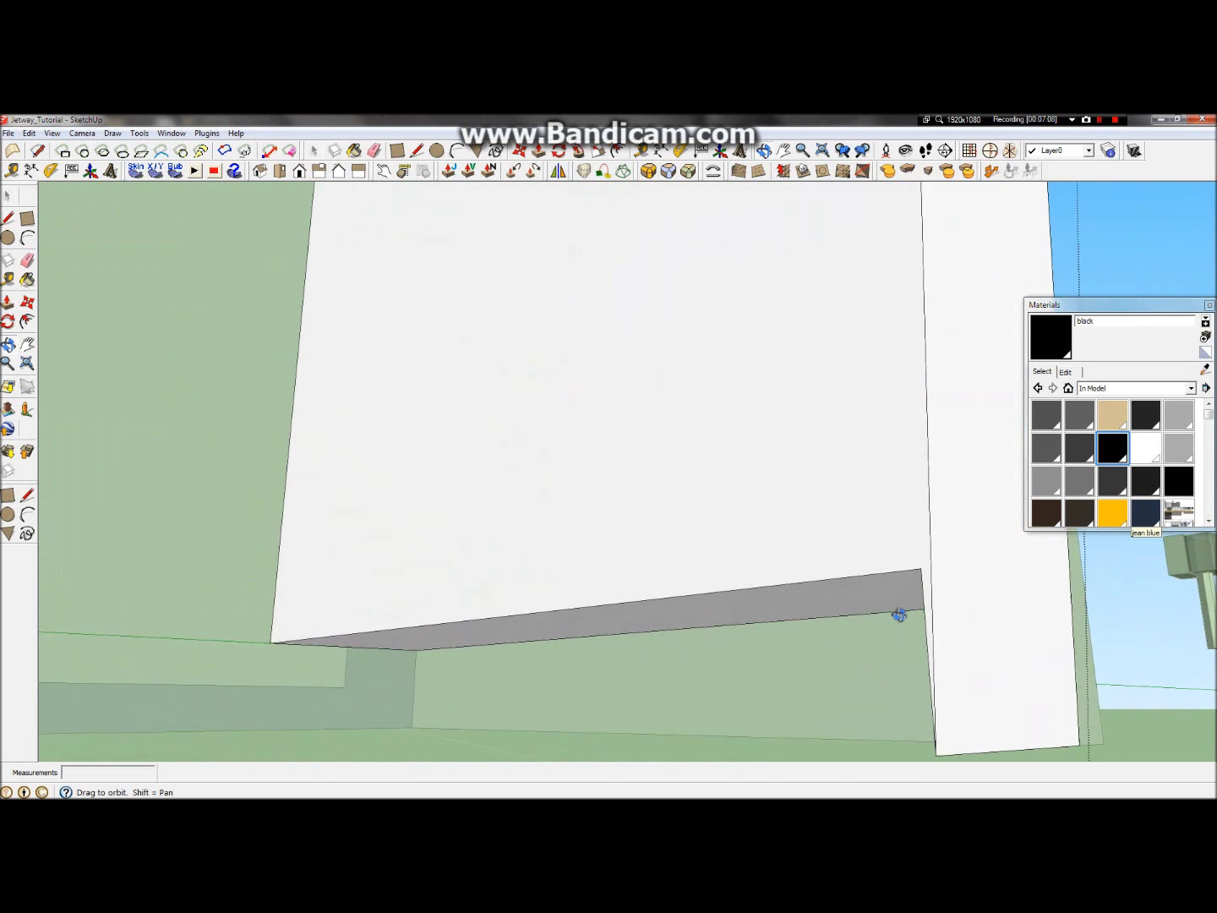
{"action": "scroll", "coordinate": [899, 615], "scroll_direction": "up", "scroll_amount": 3}
{"action": "left_click", "coordinate": [8, 218]}
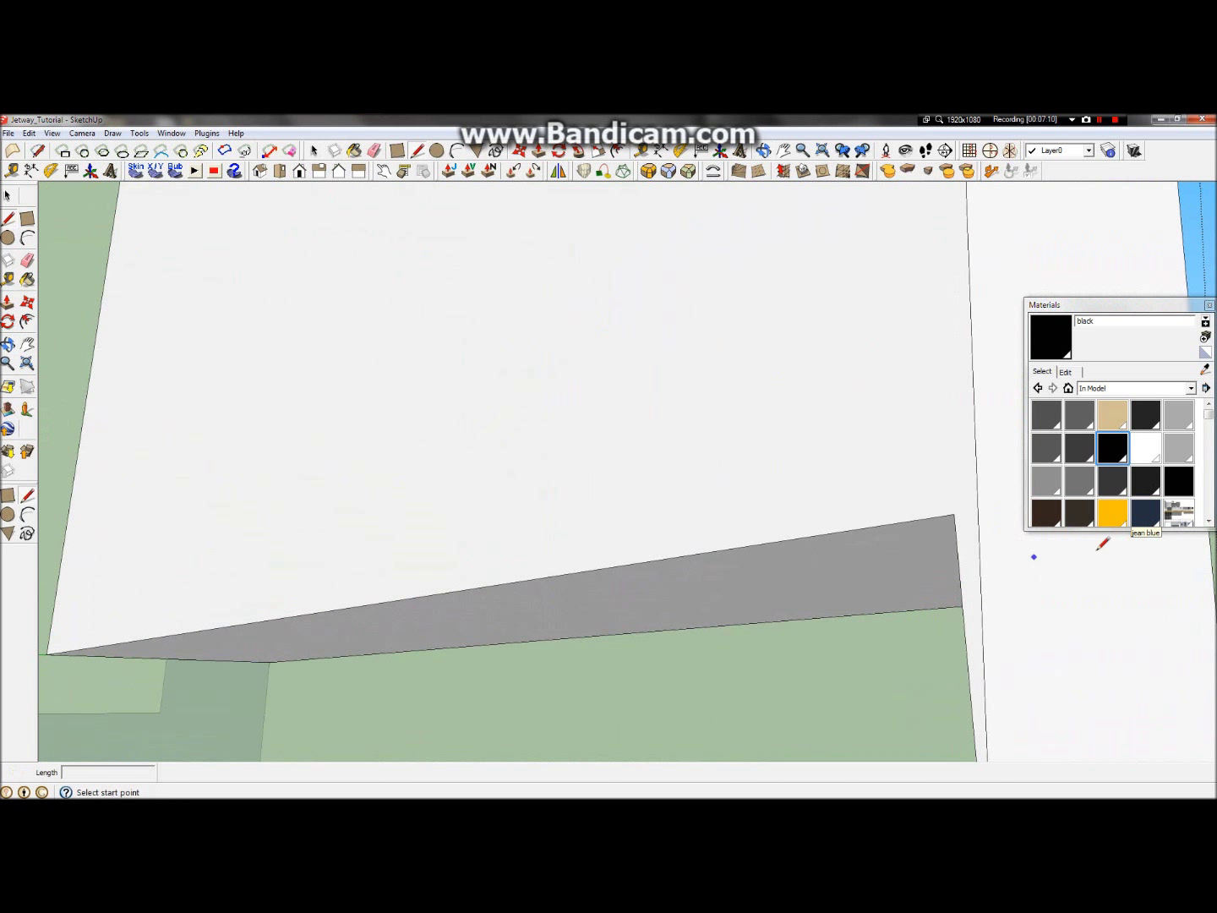
{"action": "left_click", "coordinate": [954, 514]}
{"action": "key", "text": "Escape"}
{"action": "scroll", "coordinate": [728, 512], "scroll_direction": "down", "scroll_amount": 3}
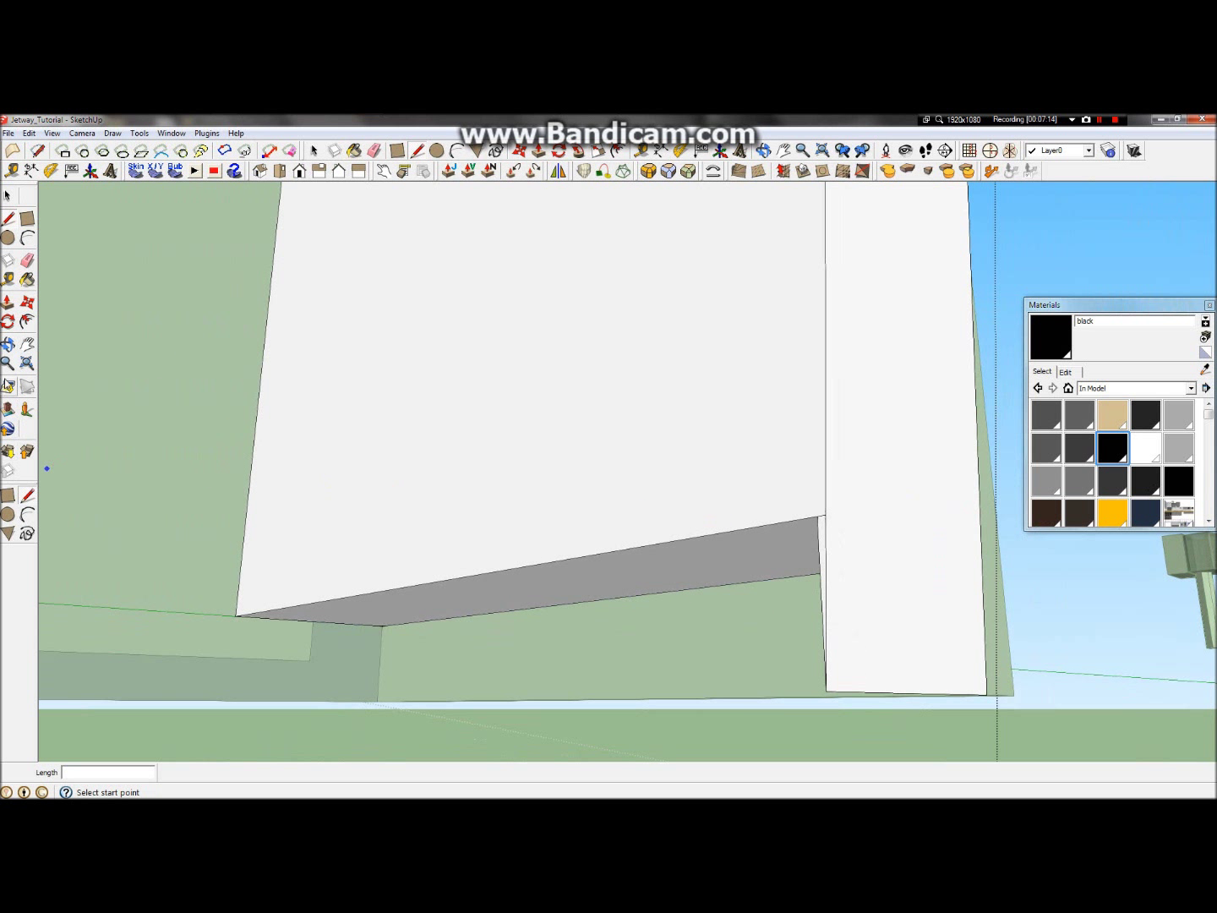
{"action": "left_click", "coordinate": [7, 307]}
{"action": "left_click_drag", "start_coordinate": [821, 541], "coordinate": [985, 566]}
{"action": "left_click", "coordinate": [8, 196]}
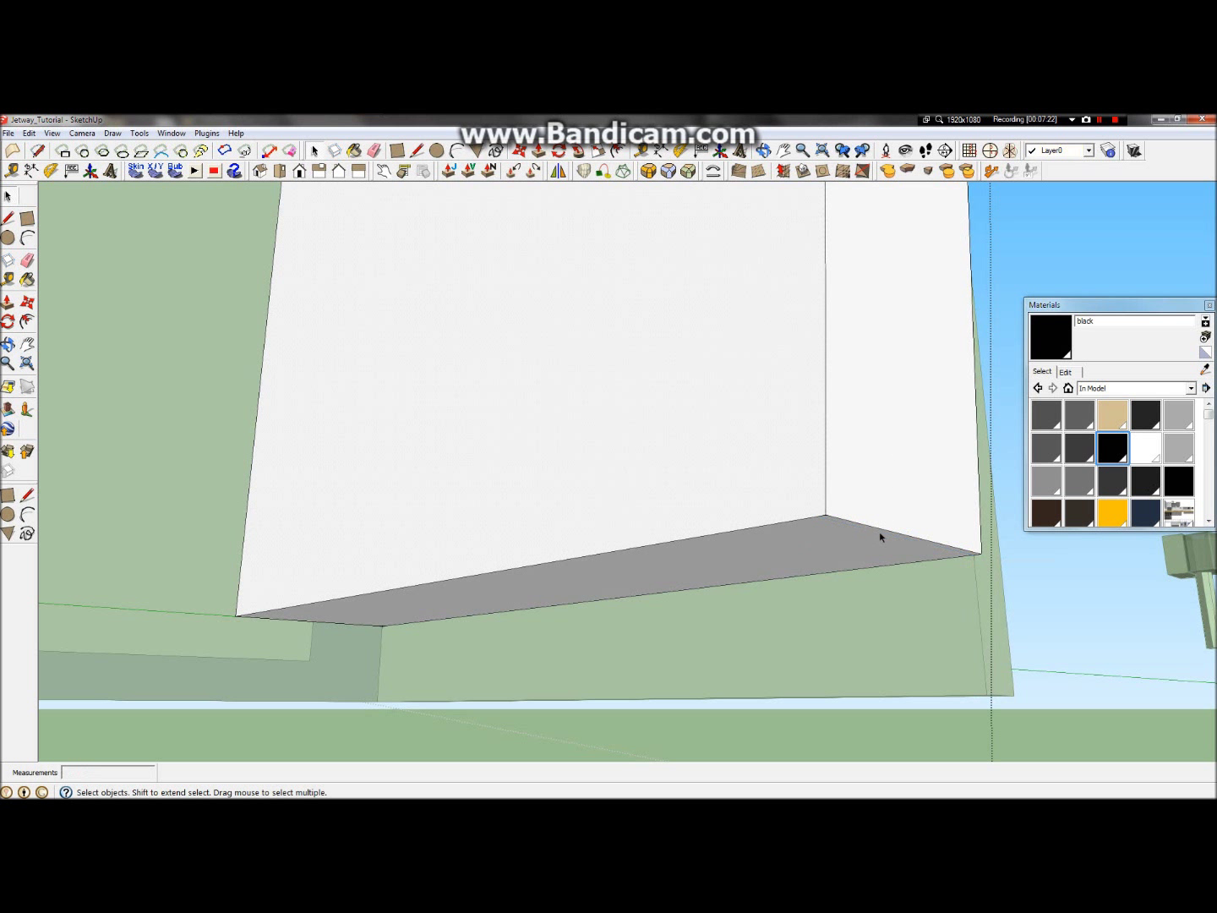
Step: Finish editing the frame group and check the shortened side walls from the front
{"action": "scroll", "coordinate": [878, 535], "scroll_direction": "down", "scroll_amount": 4}
{"action": "scroll", "coordinate": [879, 536], "scroll_direction": "down", "scroll_amount": 3}
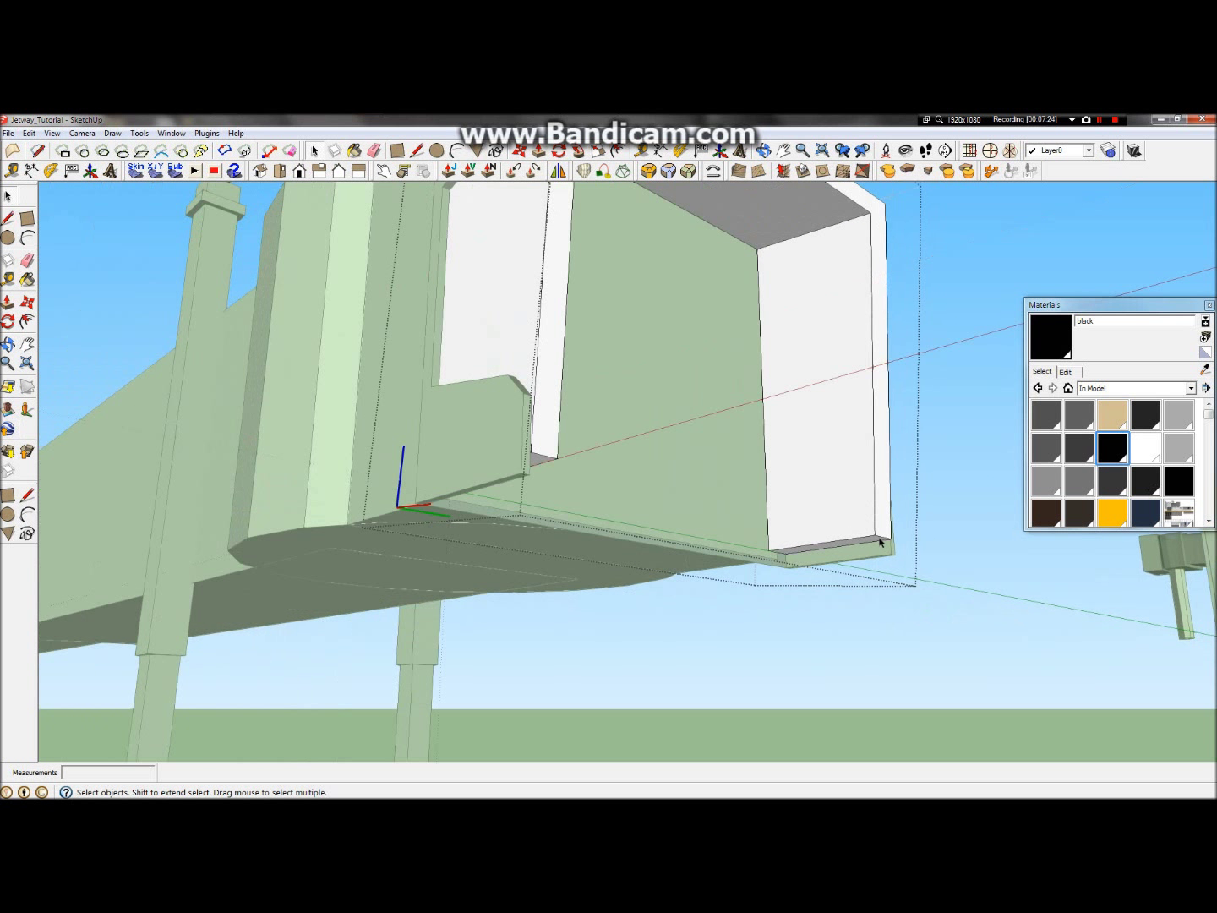
{"action": "left_click", "coordinate": [7, 344]}
{"action": "left_click_drag", "start_coordinate": [585, 442], "coordinate": [431, 537]}
{"action": "left_click", "coordinate": [7, 195]}
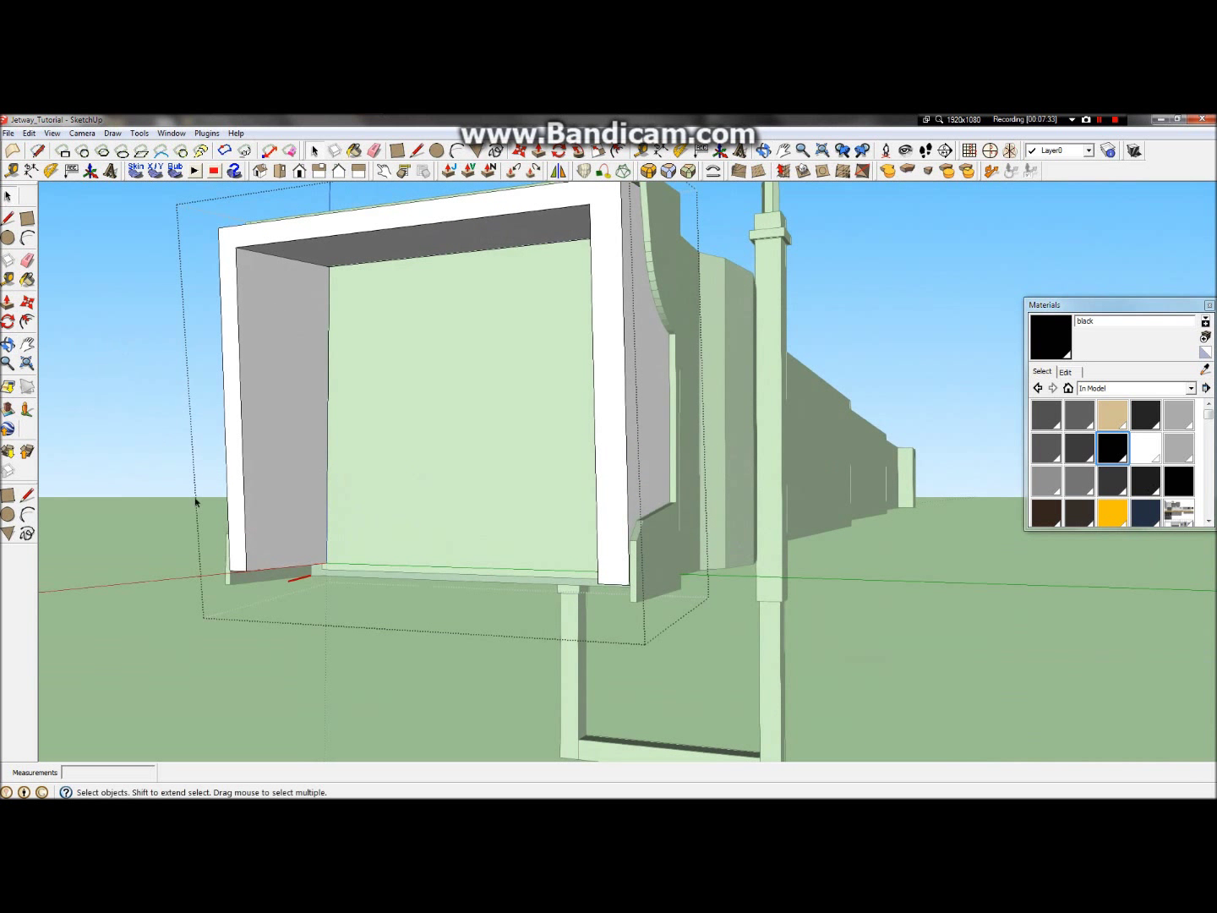
{"action": "left_click", "coordinate": [216, 653]}
{"action": "left_click", "coordinate": [660, 505]}
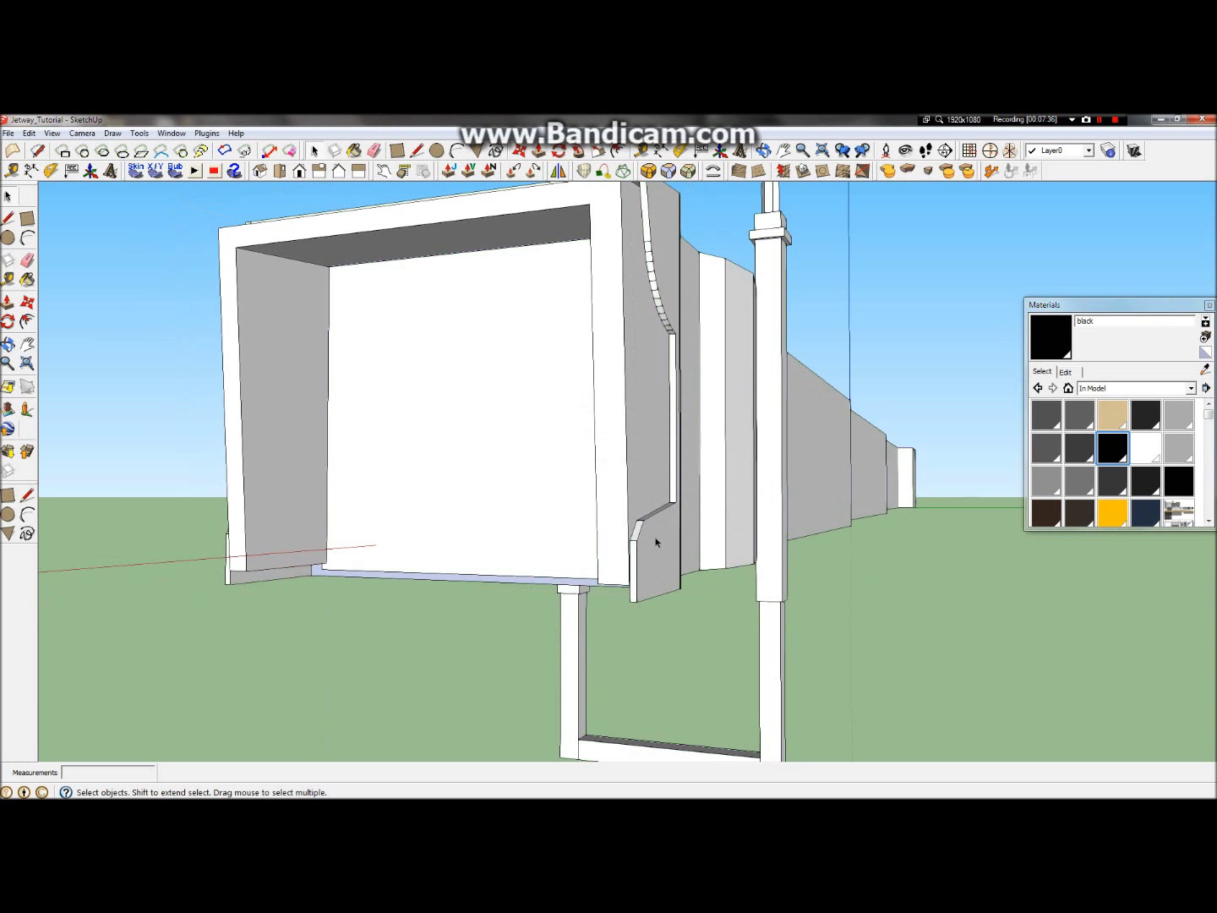
{"action": "scroll", "coordinate": [291, 568], "scroll_direction": "up", "scroll_amount": 6}
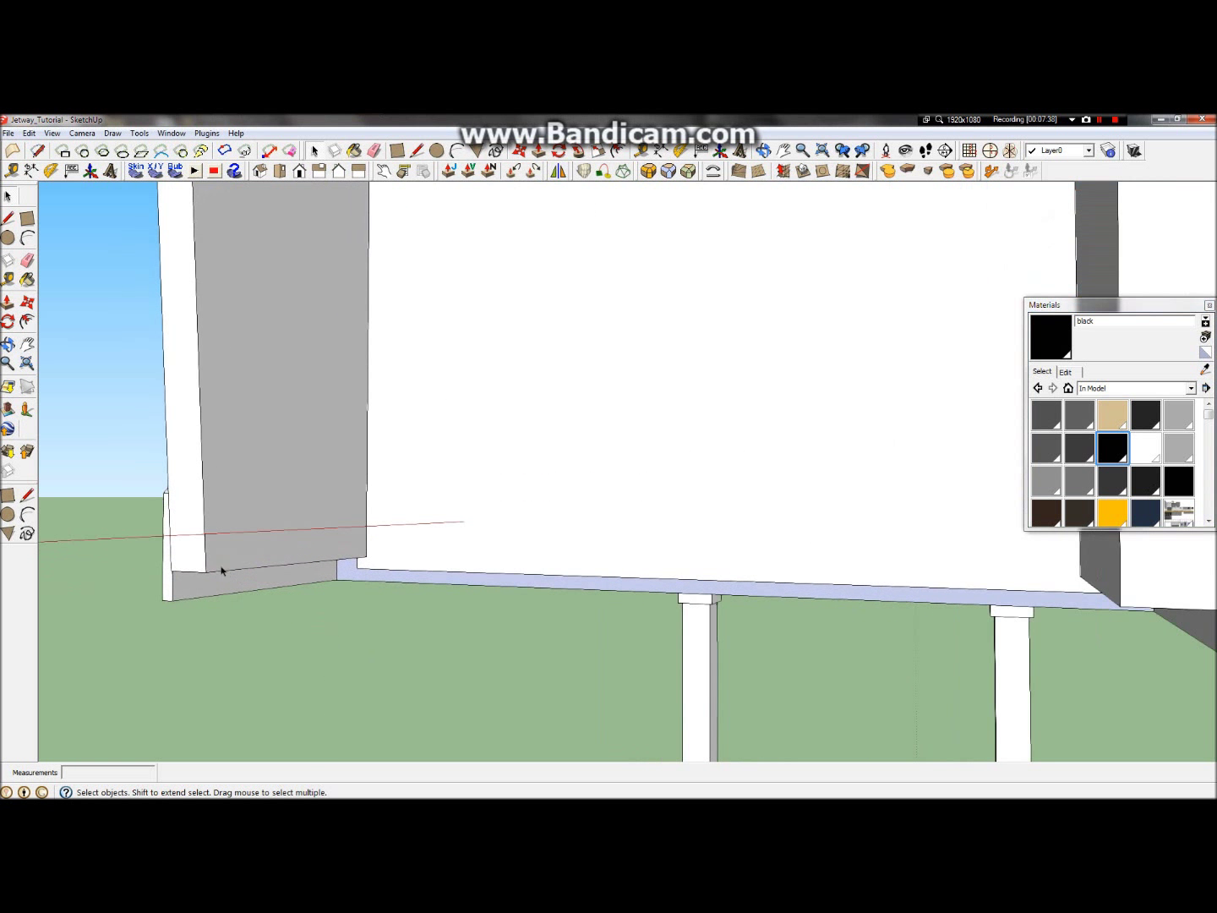
{"action": "middle_click_drag", "start_coordinate": [592, 551], "coordinate": [313, 579]}
Step: Remove the inner frame group from view and examine the cab opening between the cut-out side panels
{"action": "left_click", "coordinate": [7, 196]}
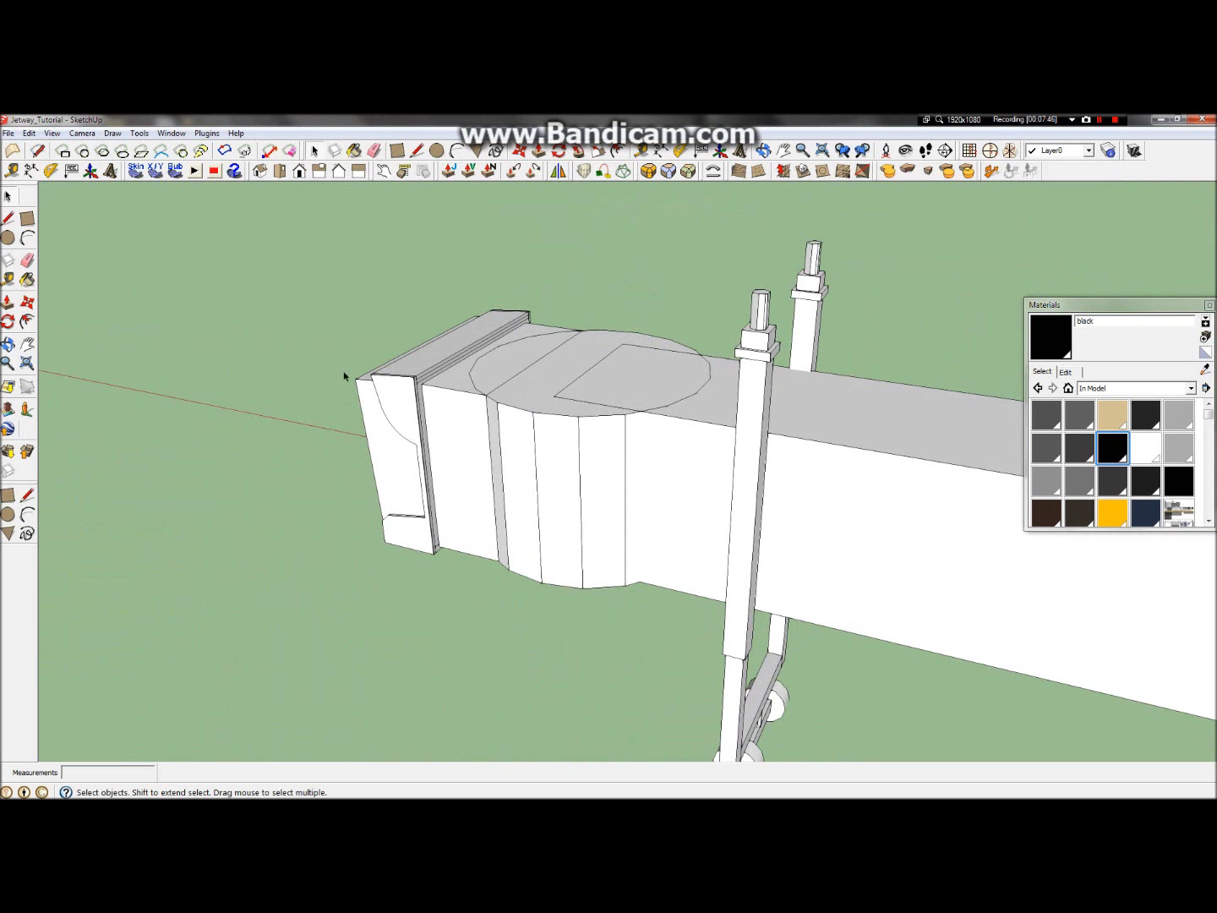
{"action": "scroll", "coordinate": [345, 372], "scroll_direction": "up", "scroll_amount": 6}
{"action": "left_click", "coordinate": [363, 397]}
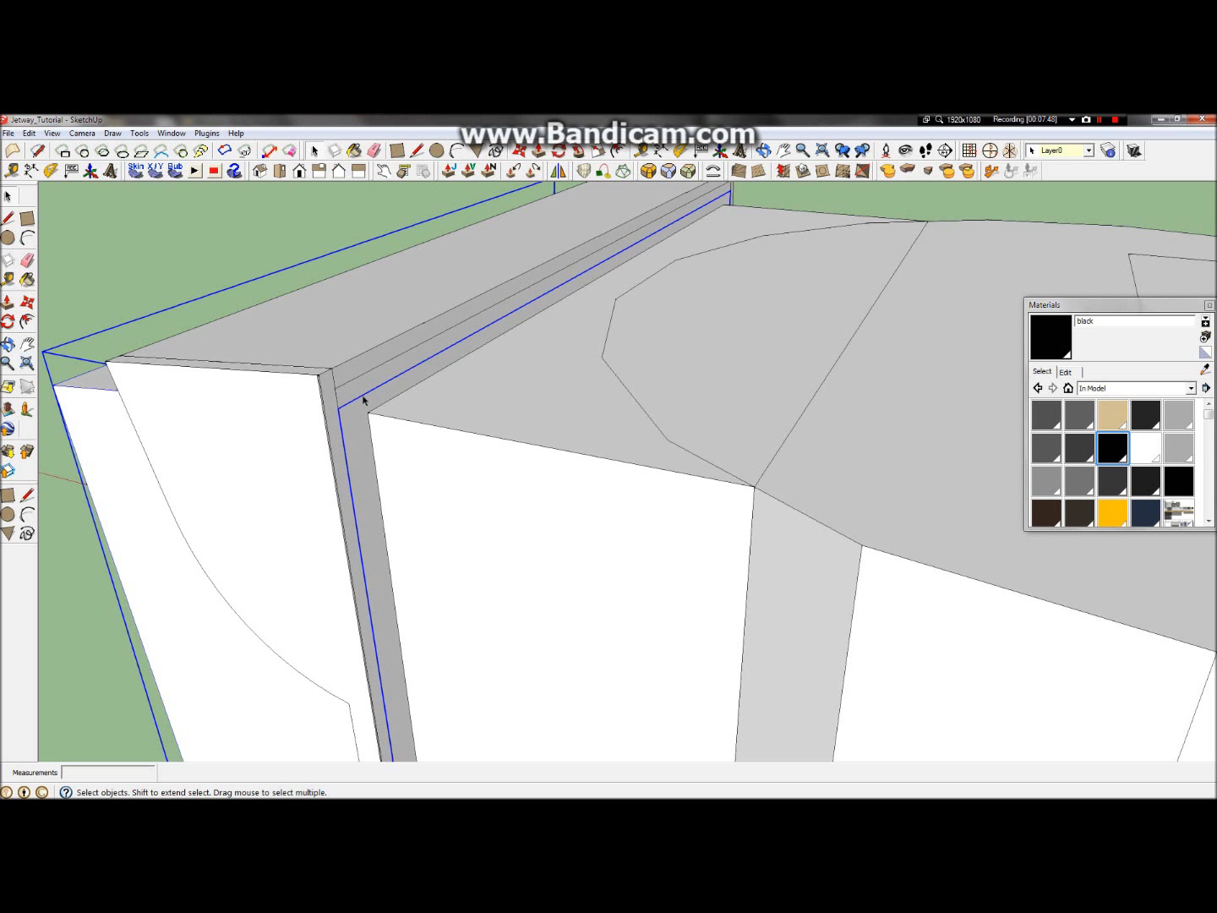
{"action": "left_click", "coordinate": [359, 377]}
{"action": "left_click", "coordinate": [370, 406]}
{"action": "left_click", "coordinate": [351, 423]}
{"action": "scroll", "coordinate": [358, 422], "scroll_direction": "down", "scroll_amount": 5}
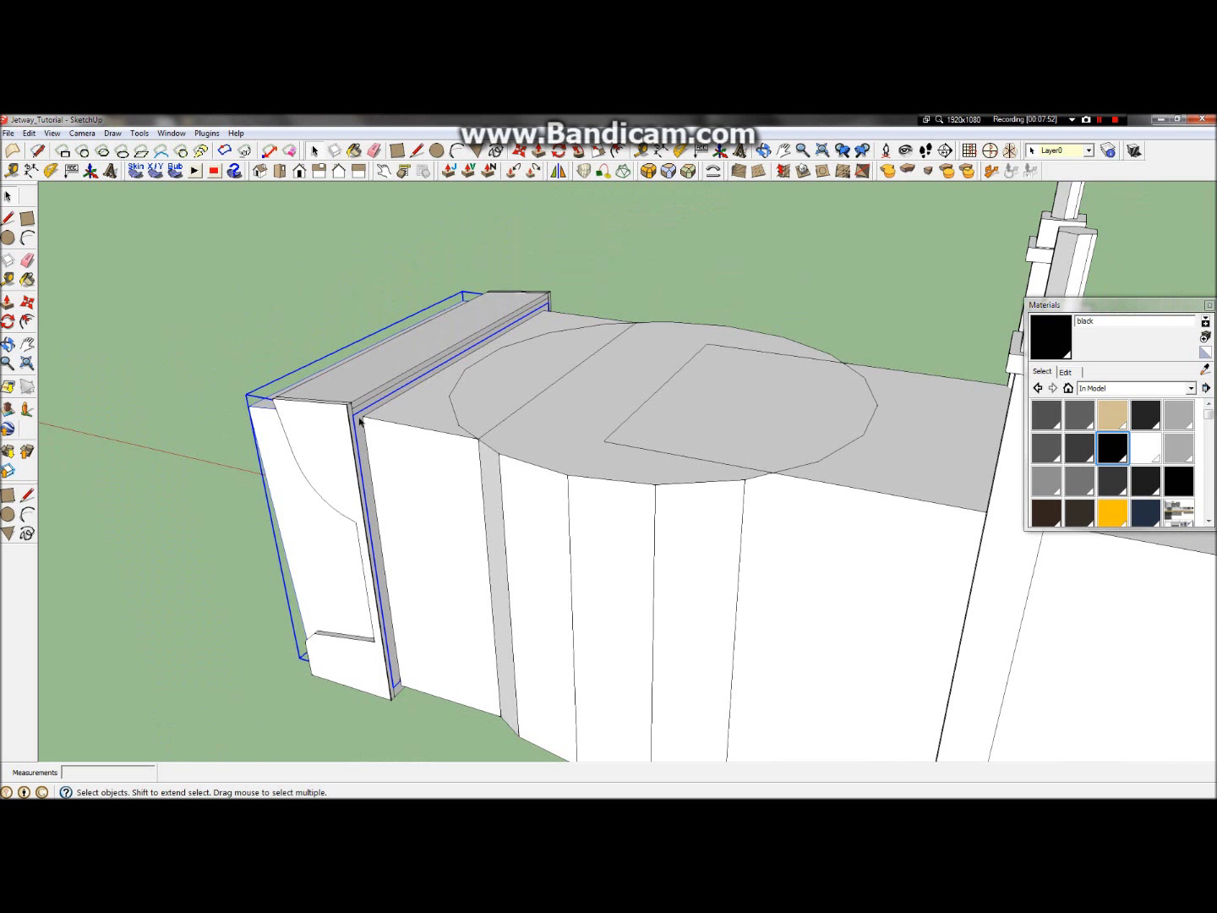
{"action": "right_click", "coordinate": [360, 421]}
{"action": "left_click", "coordinate": [410, 447]}
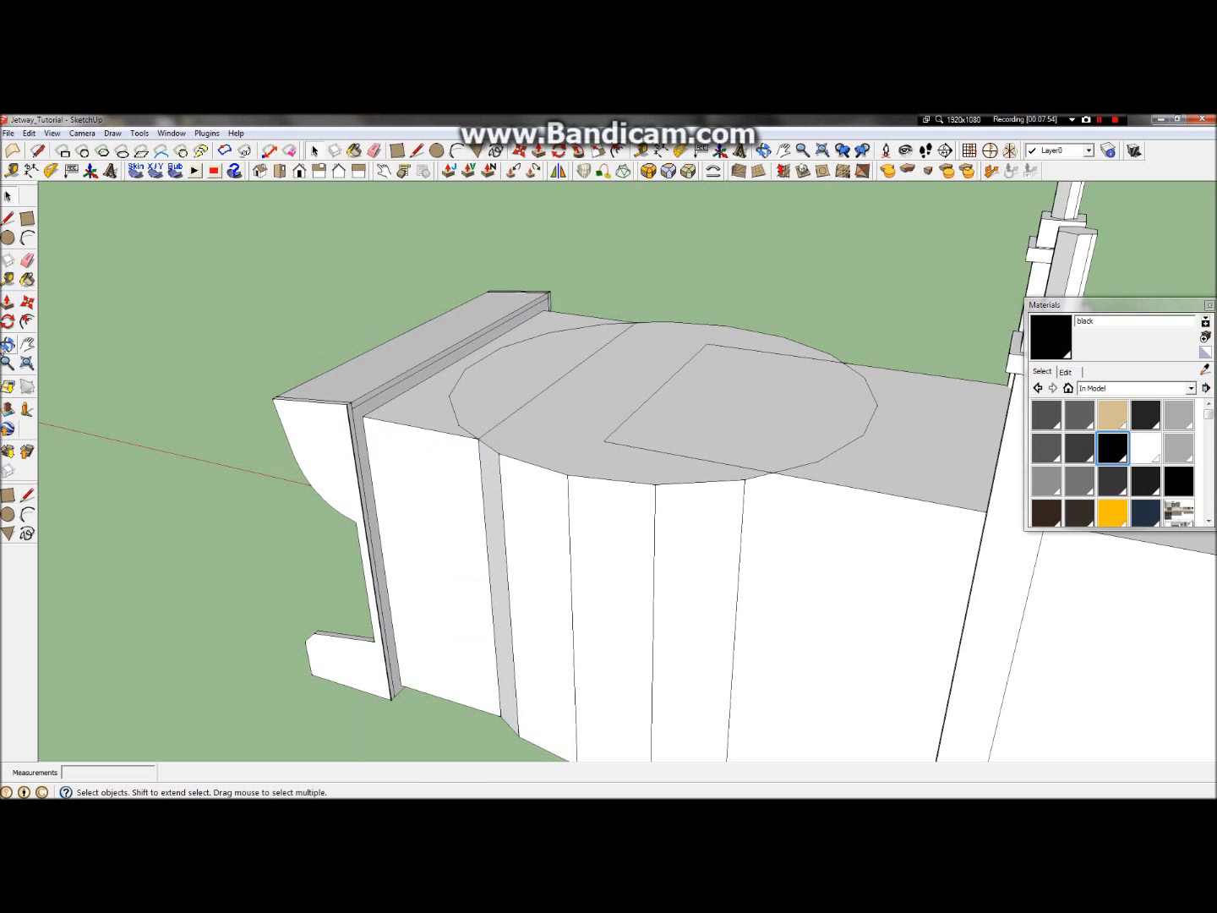
{"action": "left_click", "coordinate": [7, 344]}
{"action": "left_click_drag", "start_coordinate": [195, 393], "coordinate": [890, 365]}
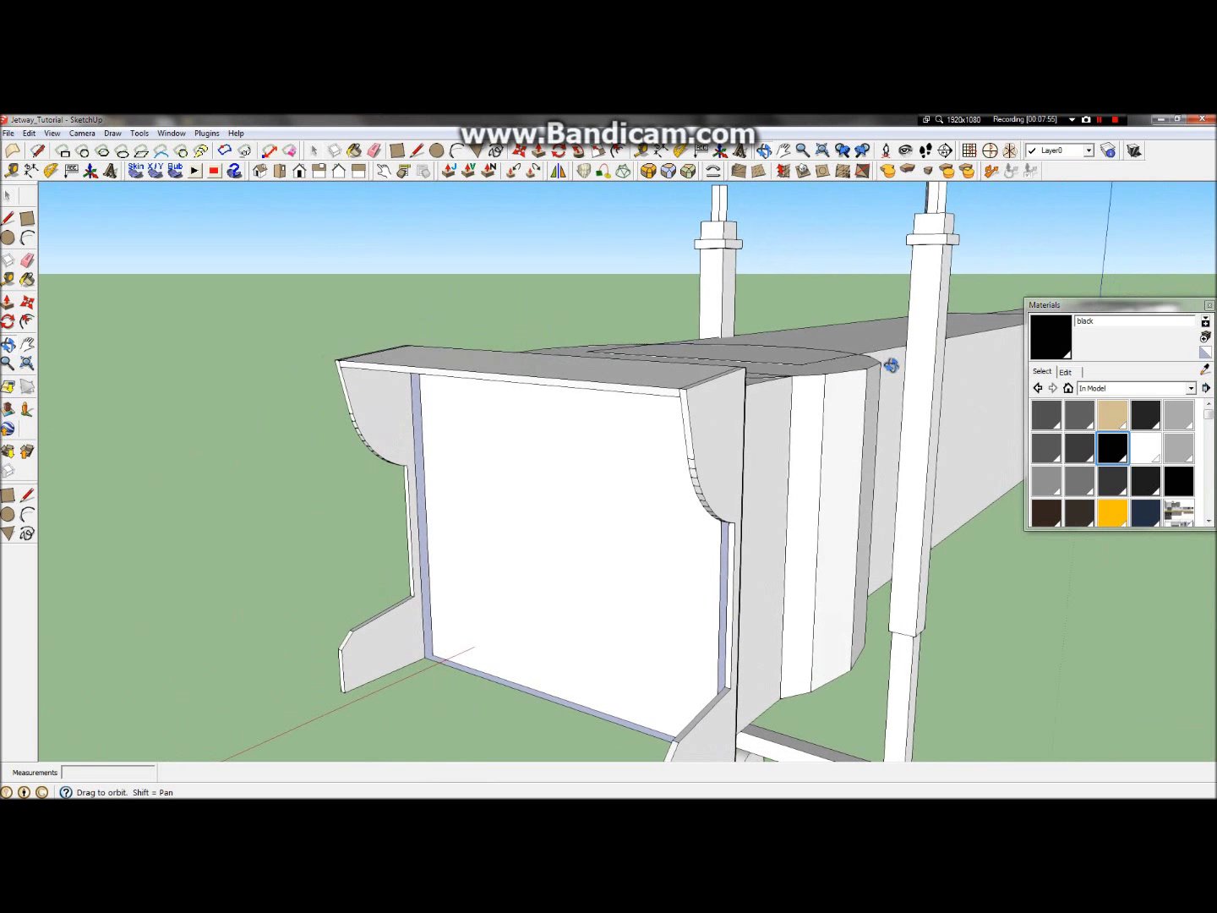
{"action": "left_click_drag", "start_coordinate": [684, 443], "coordinate": [704, 404]}
Step: Examine the cab's rim where it meets the rounded section from below, from the side and from behind
{"action": "left_click", "coordinate": [5, 191]}
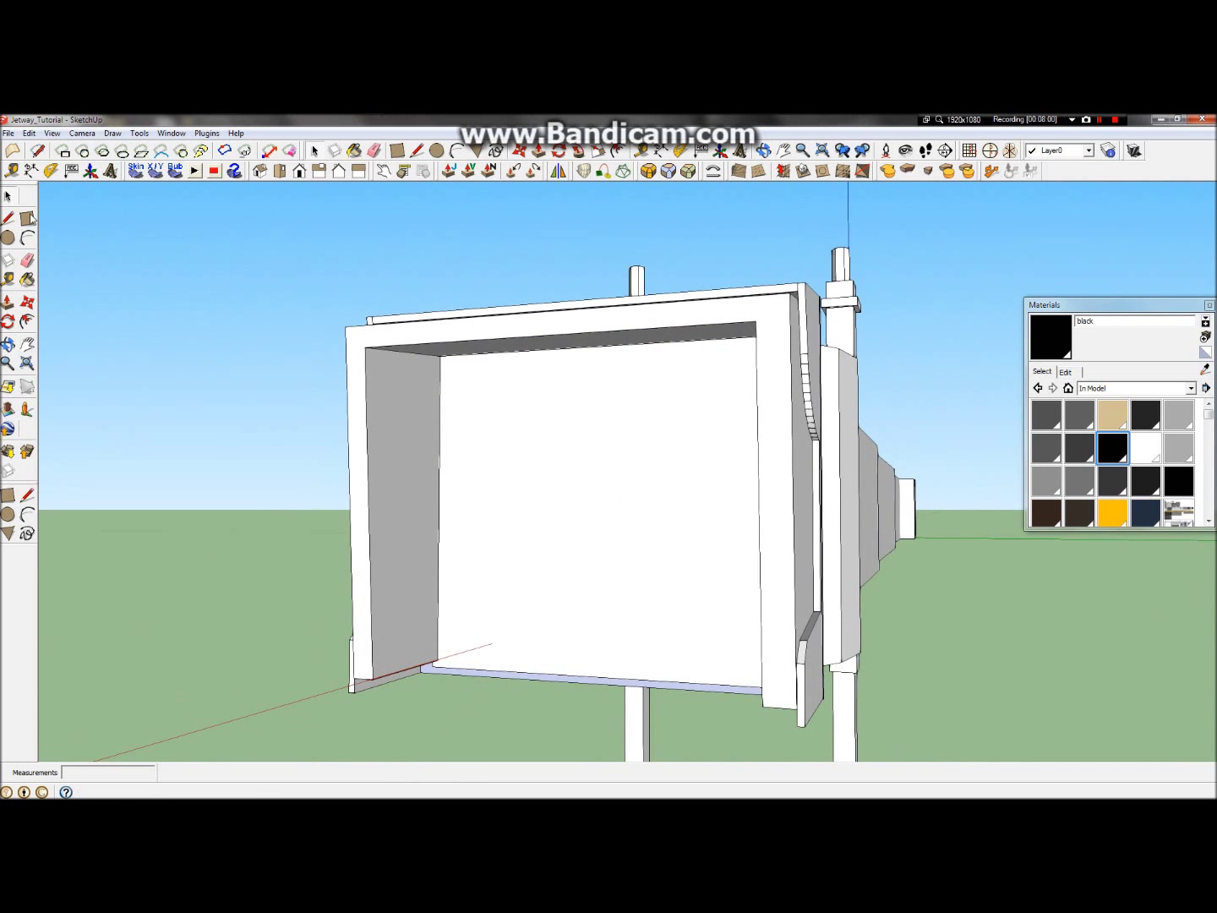
{"action": "left_click", "coordinate": [491, 679]}
{"action": "scroll", "coordinate": [491, 679], "scroll_direction": "up", "scroll_amount": 5}
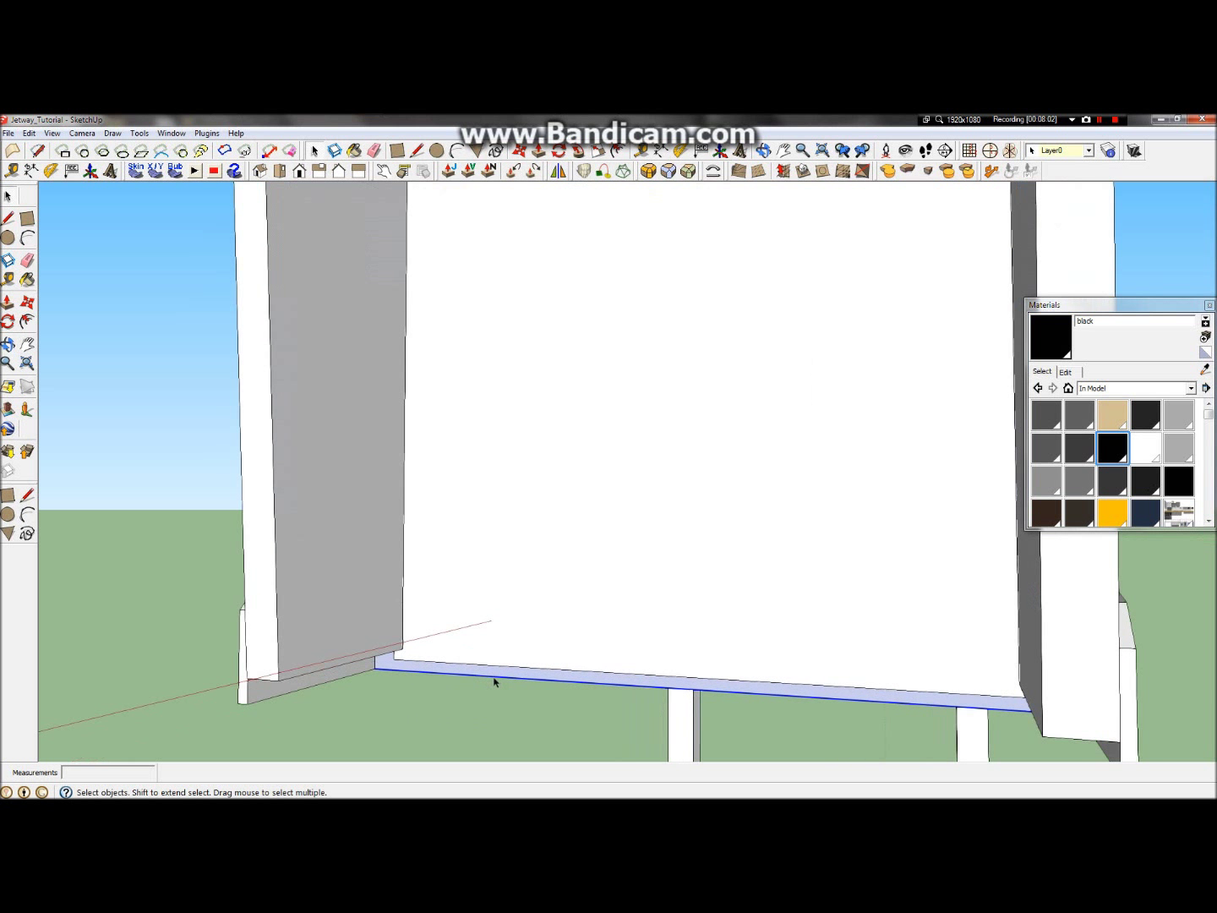
{"action": "left_click", "coordinate": [7, 346]}
{"action": "left_click_drag", "start_coordinate": [647, 574], "coordinate": [916, 522]}
{"action": "left_click", "coordinate": [8, 197]}
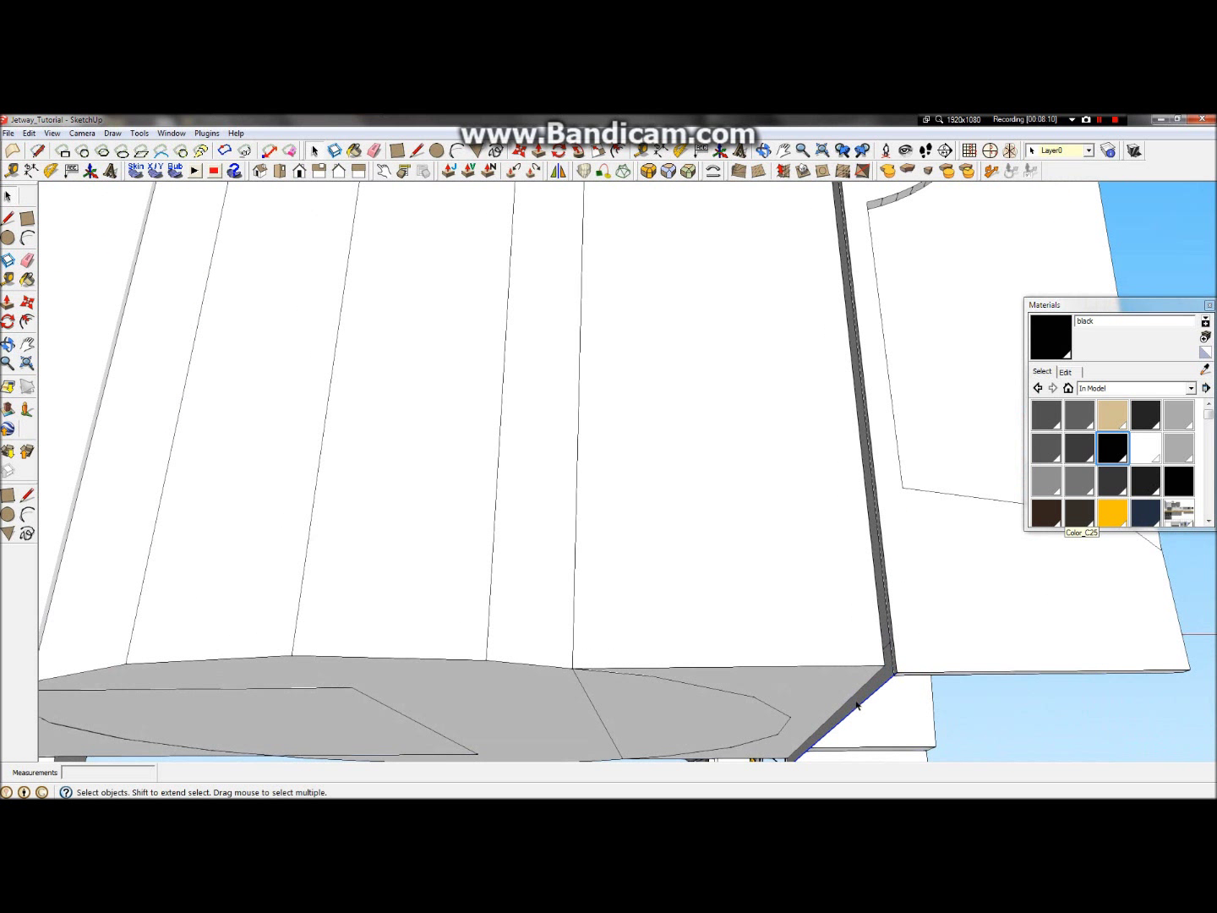
{"action": "scroll", "coordinate": [860, 705], "scroll_direction": "down", "scroll_amount": 3}
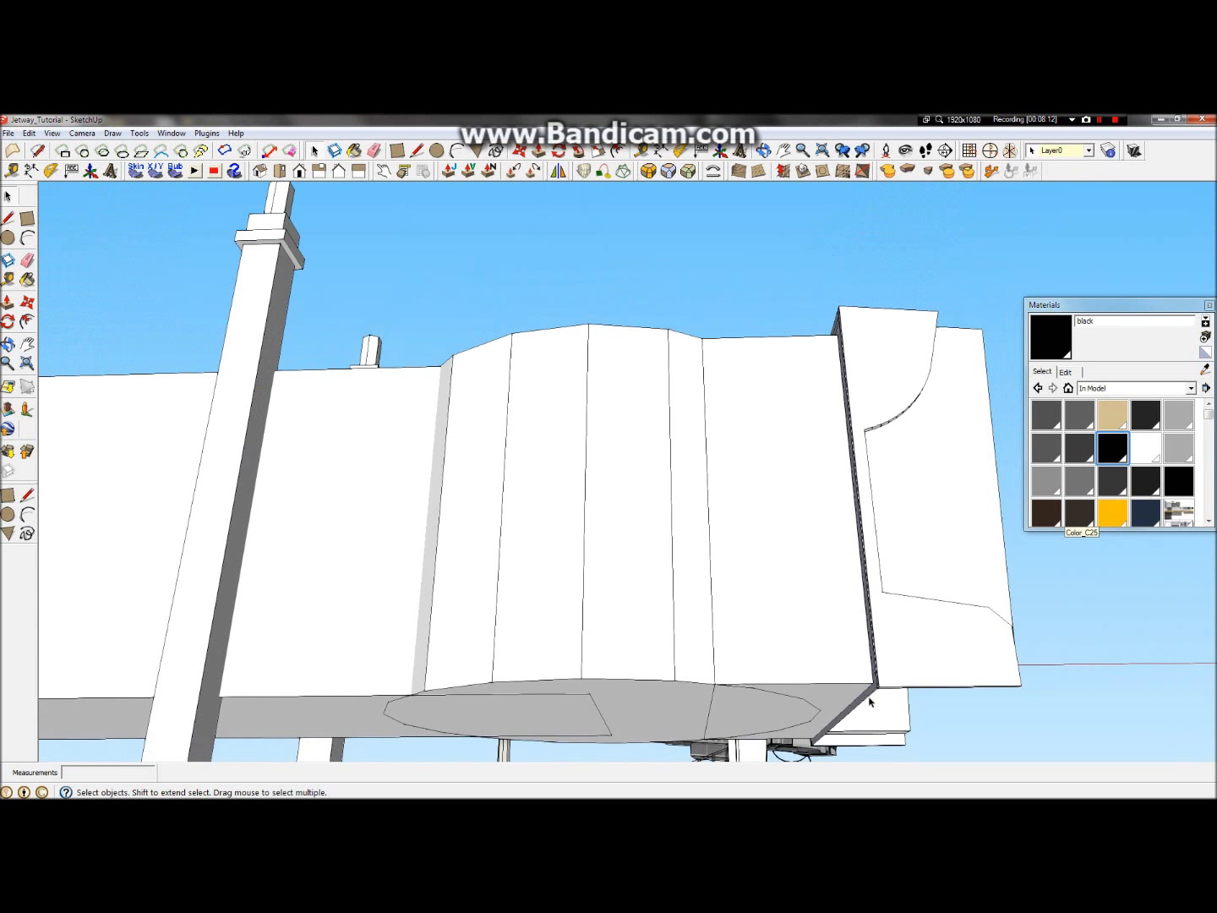
{"action": "scroll", "coordinate": [868, 480], "scroll_direction": "up", "scroll_amount": 2}
{"action": "scroll", "coordinate": [802, 231], "scroll_direction": "up", "scroll_amount": 3}
{"action": "scroll", "coordinate": [807, 397], "scroll_direction": "down", "scroll_amount": 3}
{"action": "scroll", "coordinate": [854, 513], "scroll_direction": "down", "scroll_amount": 3}
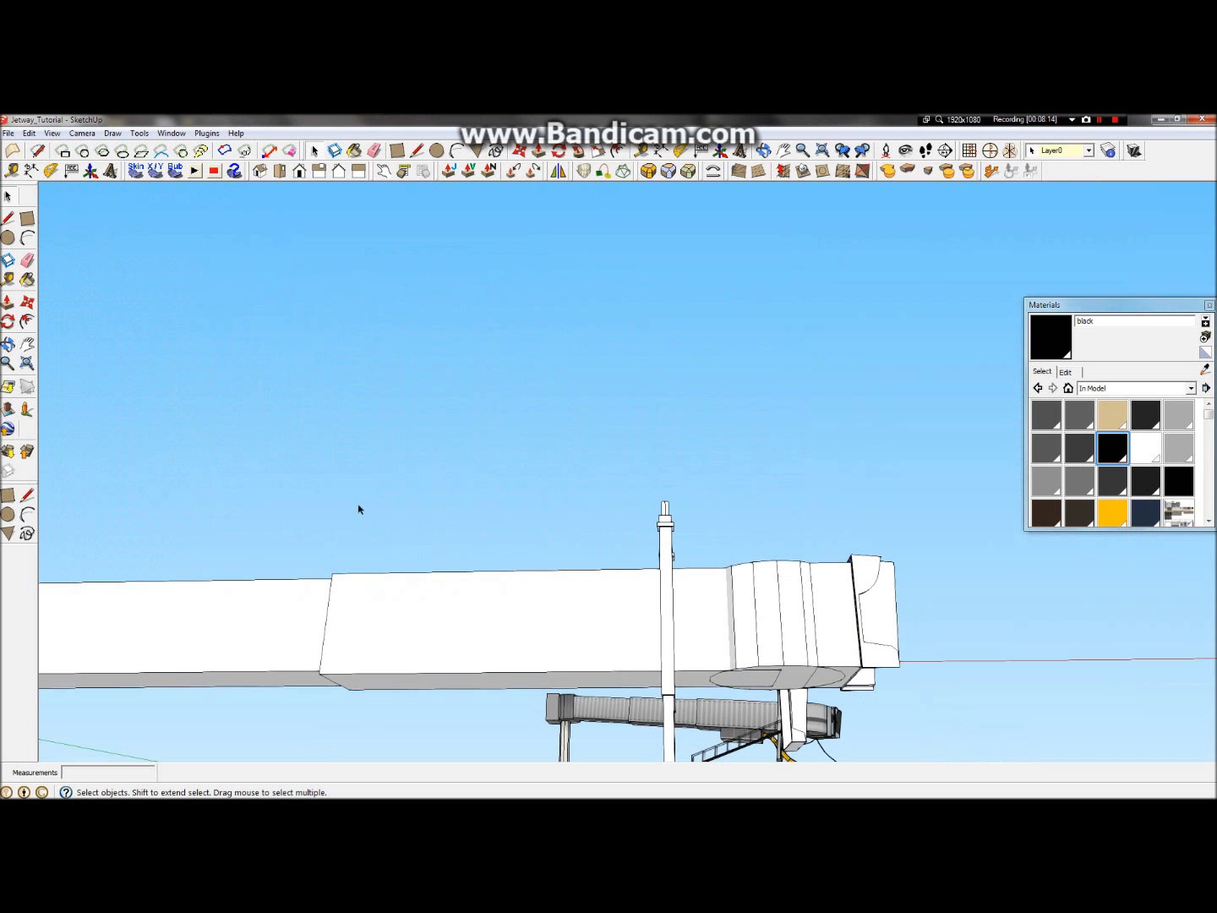
{"action": "left_click", "coordinate": [7, 345]}
{"action": "left_click_drag", "start_coordinate": [662, 576], "coordinate": [1039, 734]}
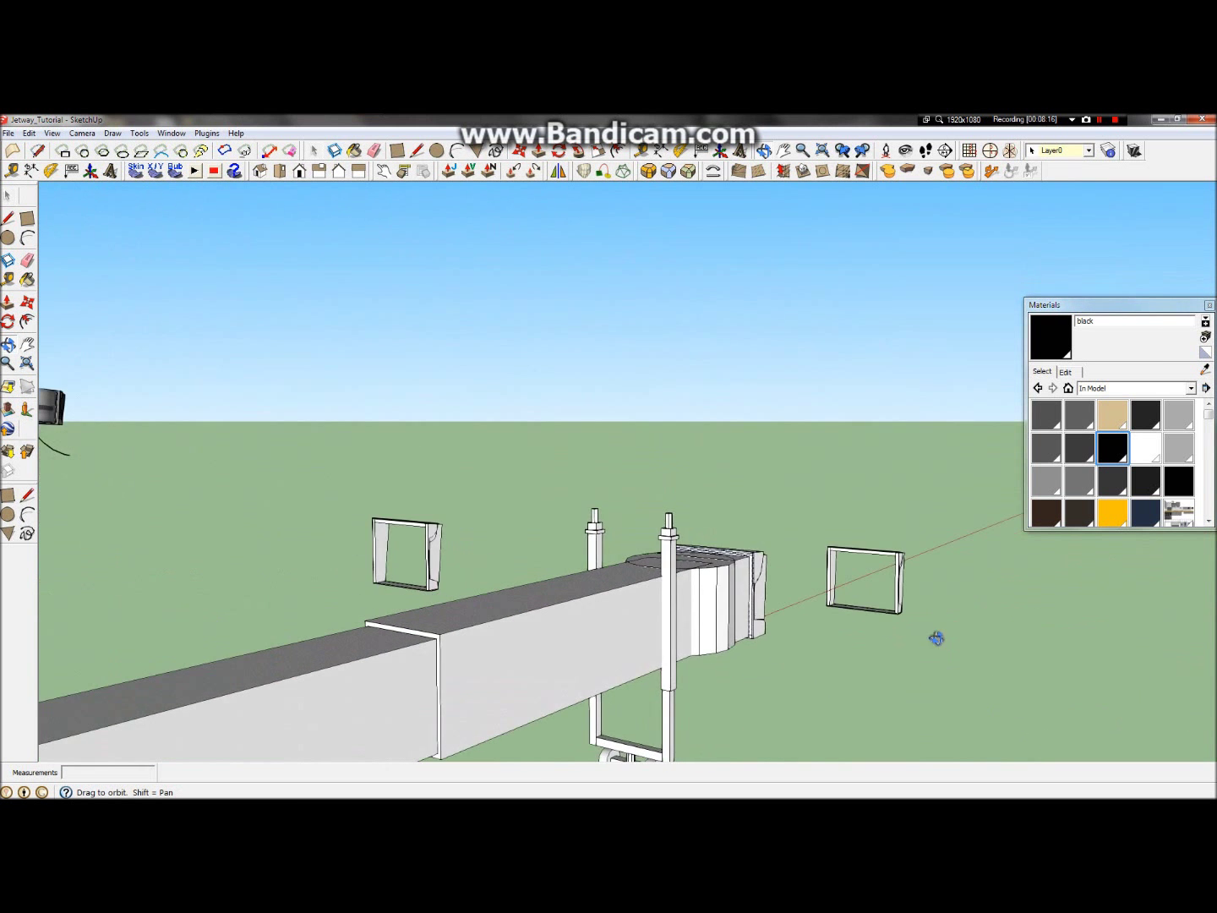
{"action": "scroll", "coordinate": [674, 576], "scroll_direction": "up", "scroll_amount": 2}
{"action": "scroll", "coordinate": [760, 516], "scroll_direction": "up", "scroll_amount": 2}
{"action": "scroll", "coordinate": [759, 515], "scroll_direction": "up", "scroll_amount": 3}
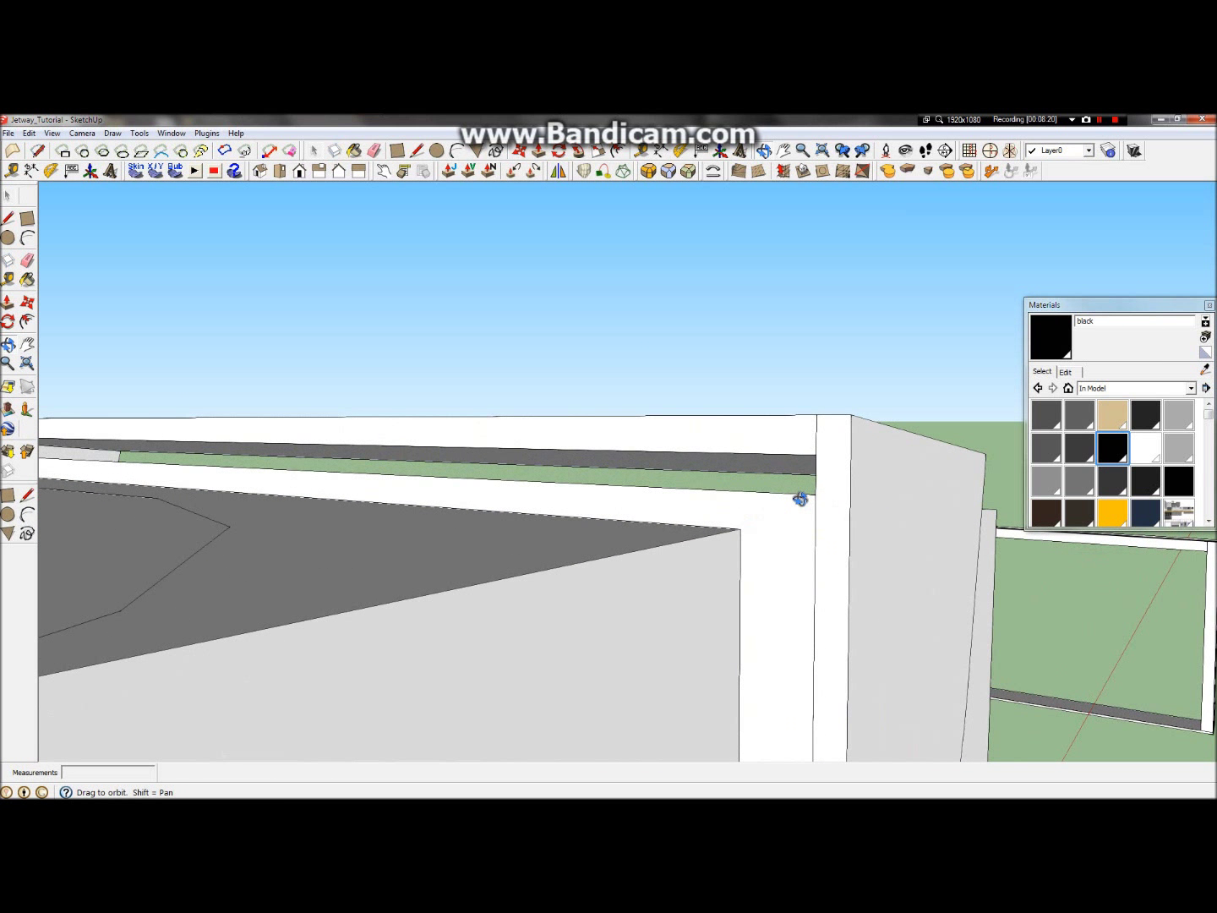
{"action": "scroll", "coordinate": [800, 498], "scroll_direction": "down", "scroll_amount": 5}
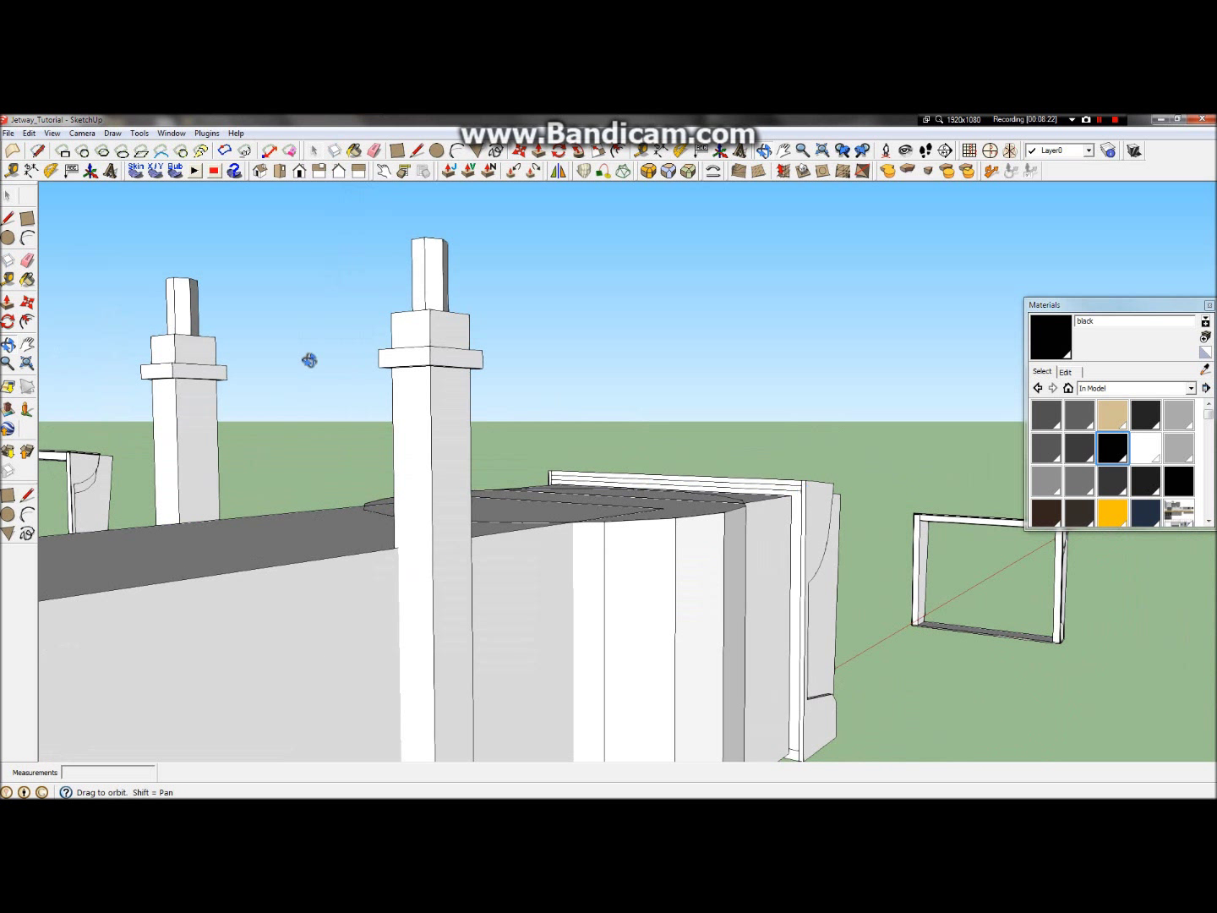
Step: Select the thin rear face of the cab surround's rim, where it meets the rounded section, together with its edges
{"action": "left_click", "coordinate": [8, 196]}
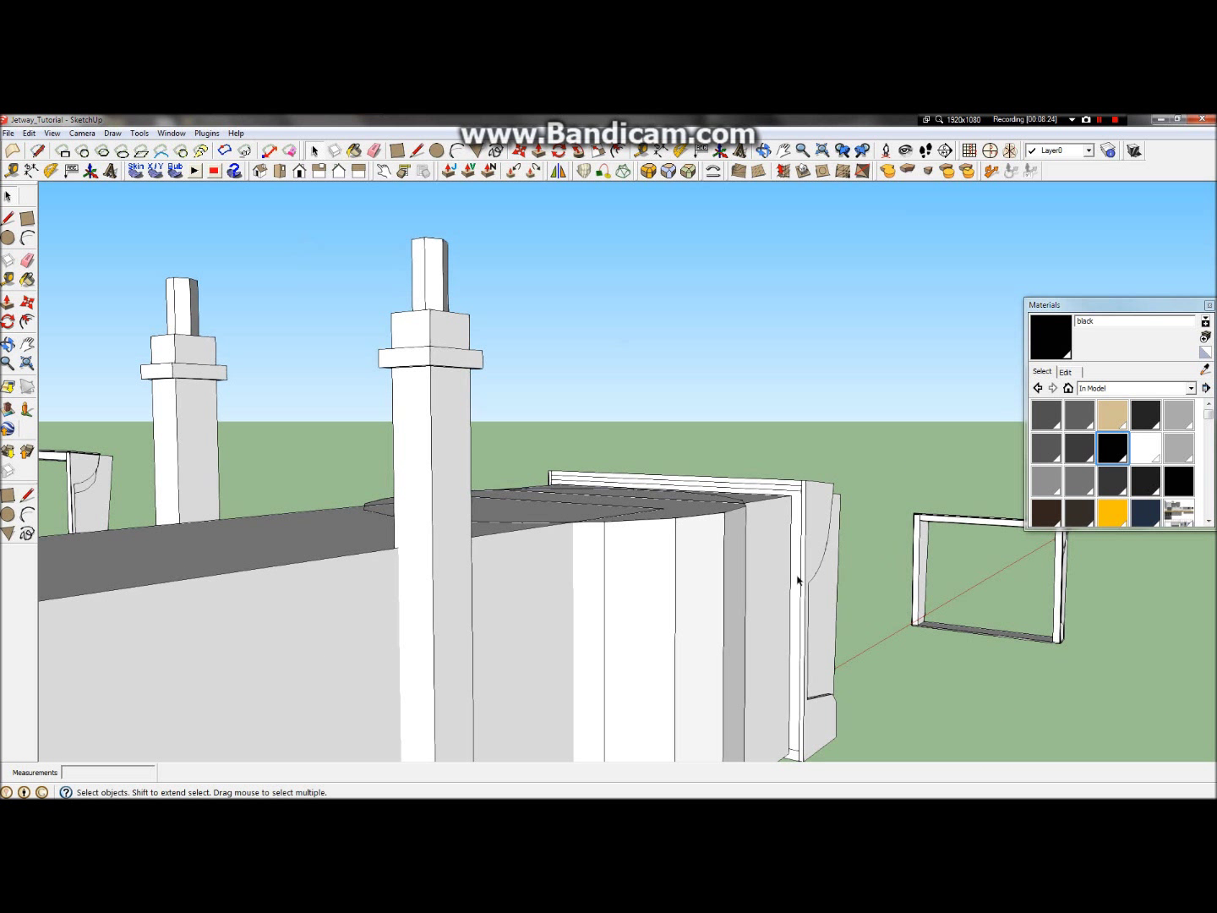
{"action": "double_click", "coordinate": [798, 580]}
{"action": "left_click", "coordinate": [973, 620]}
{"action": "scroll", "coordinate": [798, 709], "scroll_direction": "down", "scroll_amount": 2}
{"action": "scroll", "coordinate": [824, 720], "scroll_direction": "up", "scroll_amount": 5}
{"action": "left_click", "coordinate": [827, 709]}
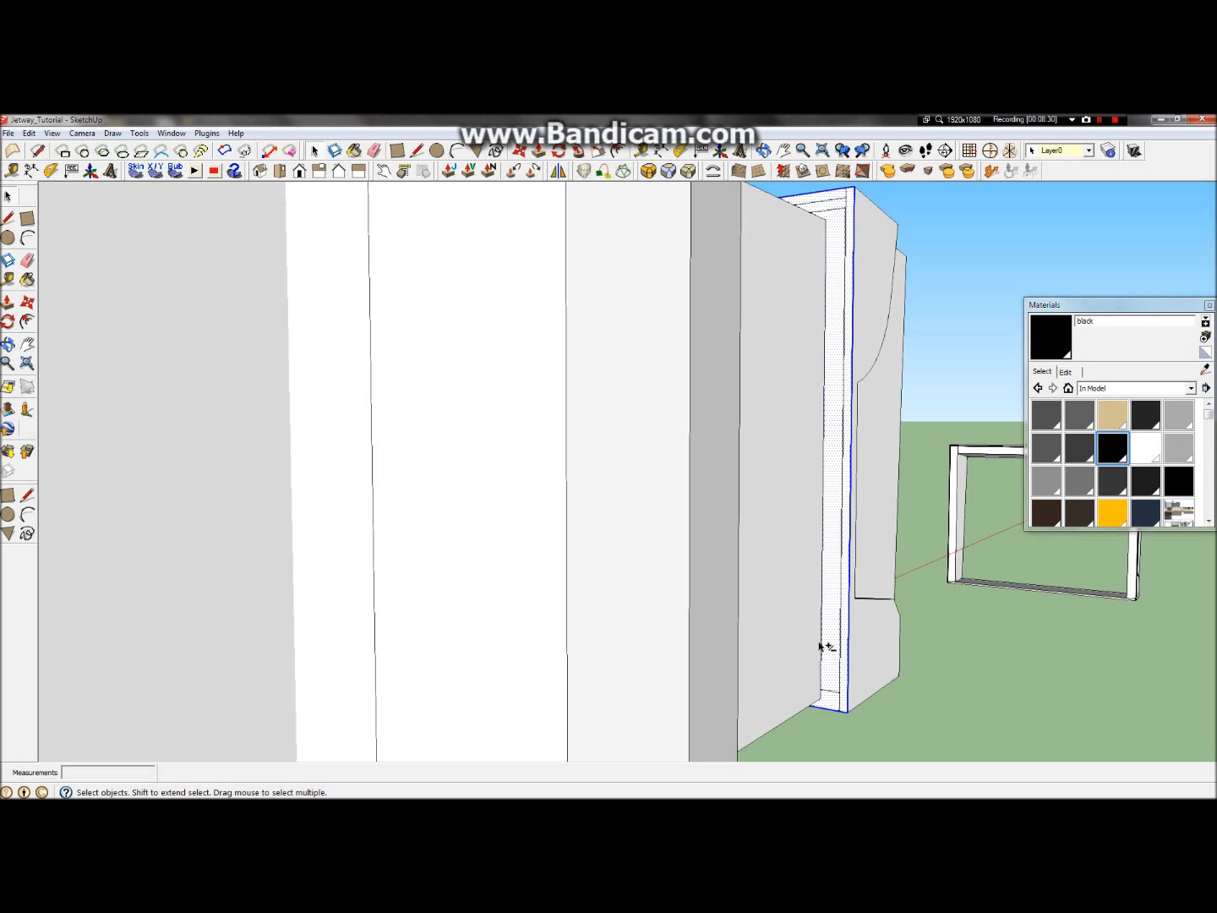
{"action": "scroll", "coordinate": [823, 650], "scroll_direction": "down", "scroll_amount": 4}
Step: Examine the selected rim face from above and from the opposite side, and check its narrow vertical strip there
{"action": "left_click", "coordinate": [7, 345]}
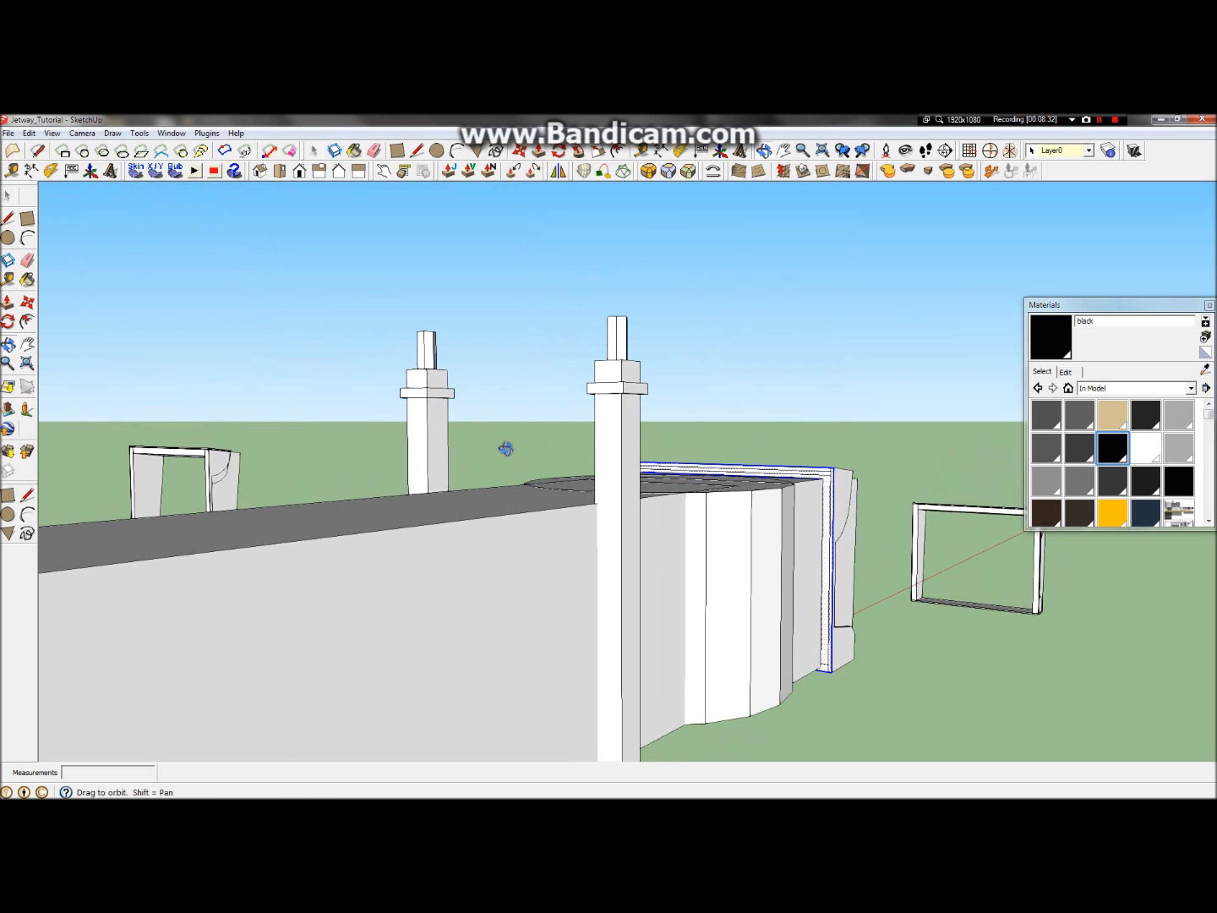
{"action": "left_click_drag", "start_coordinate": [503, 448], "coordinate": [526, 745]}
{"action": "scroll", "coordinate": [326, 449], "scroll_direction": "up", "scroll_amount": 4}
{"action": "scroll", "coordinate": [345, 447], "scroll_direction": "down", "scroll_amount": 5}
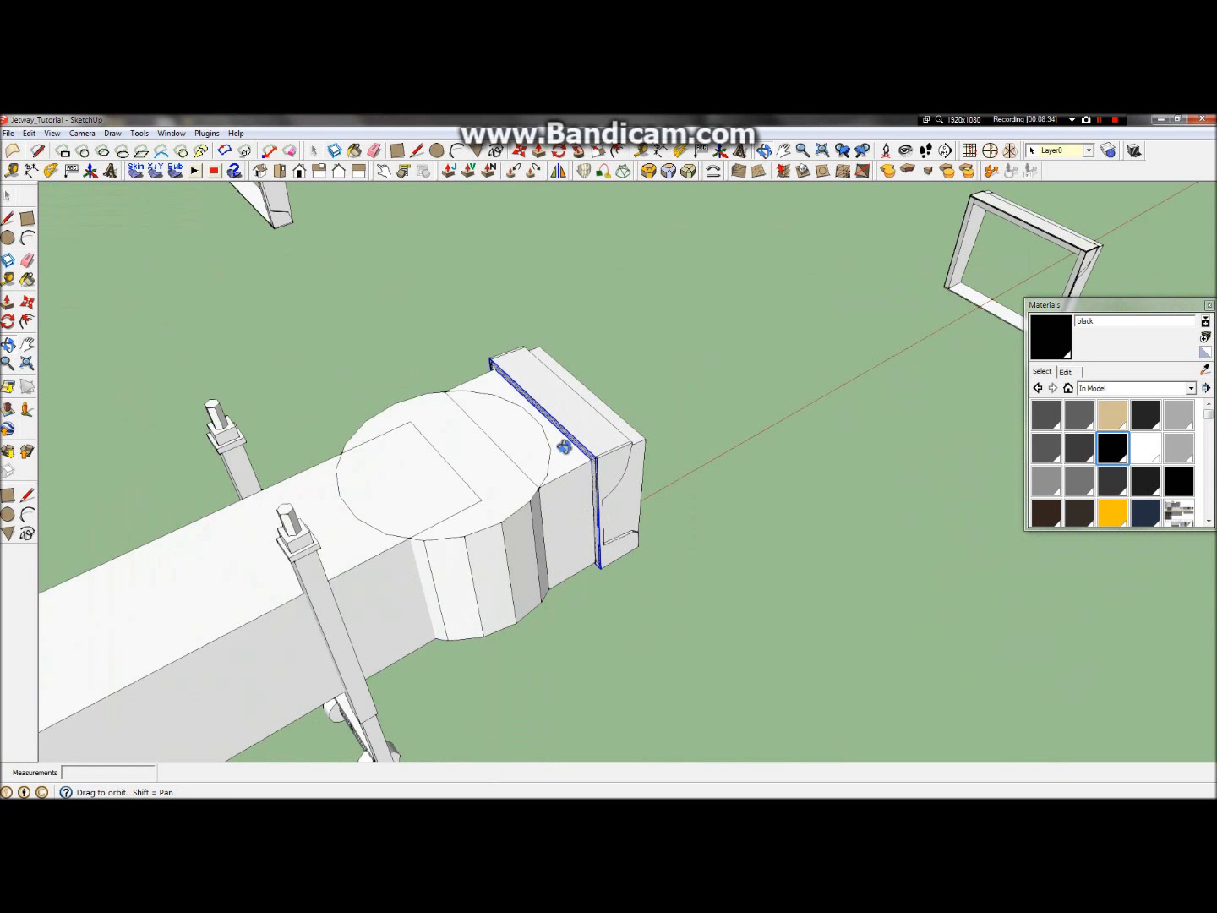
{"action": "scroll", "coordinate": [565, 447], "scroll_direction": "up", "scroll_amount": 4}
{"action": "left_click", "coordinate": [8, 196]}
{"action": "scroll", "coordinate": [557, 446], "scroll_direction": "down", "scroll_amount": 1}
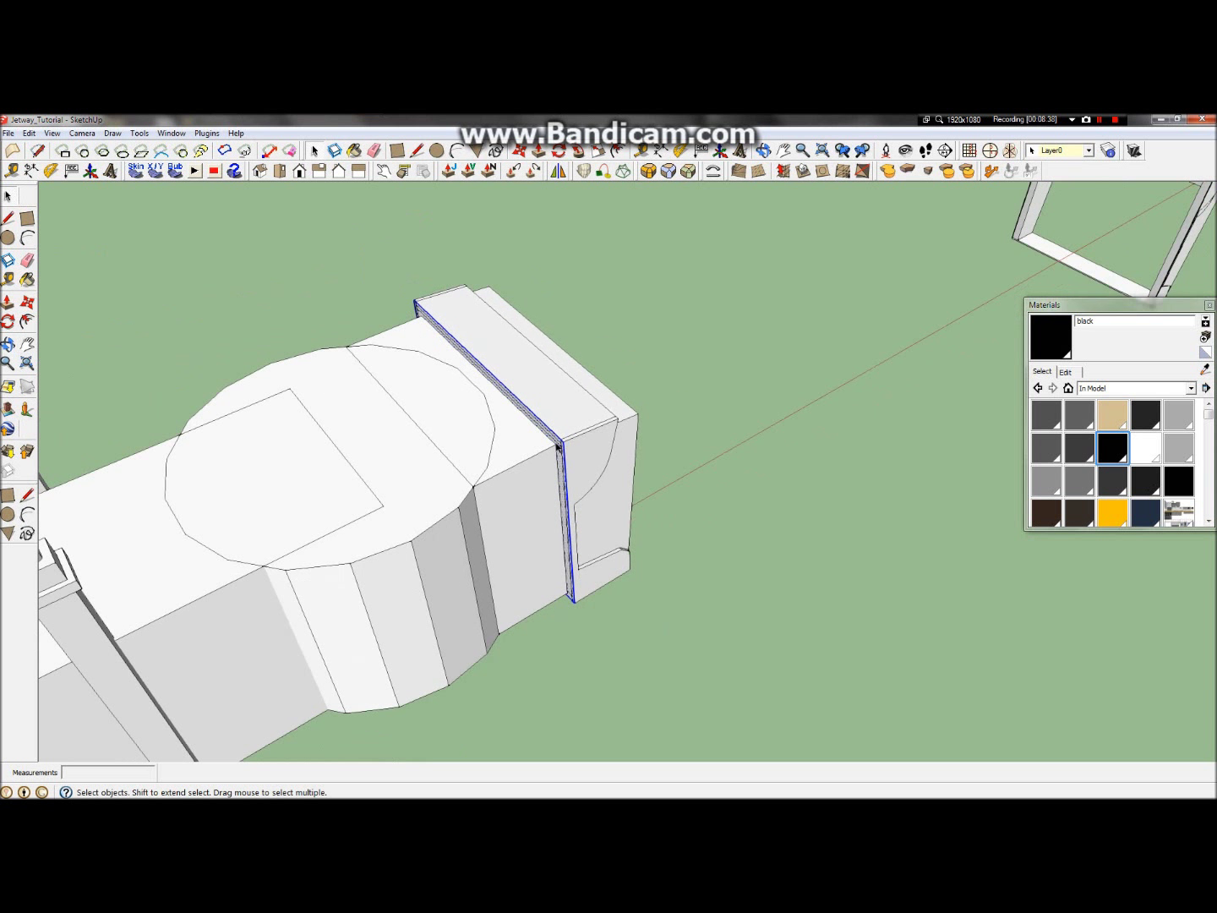
{"action": "left_click", "coordinate": [8, 363]}
{"action": "left_click", "coordinate": [8, 344]}
{"action": "left_click_drag", "start_coordinate": [187, 383], "coordinate": [627, 686]}
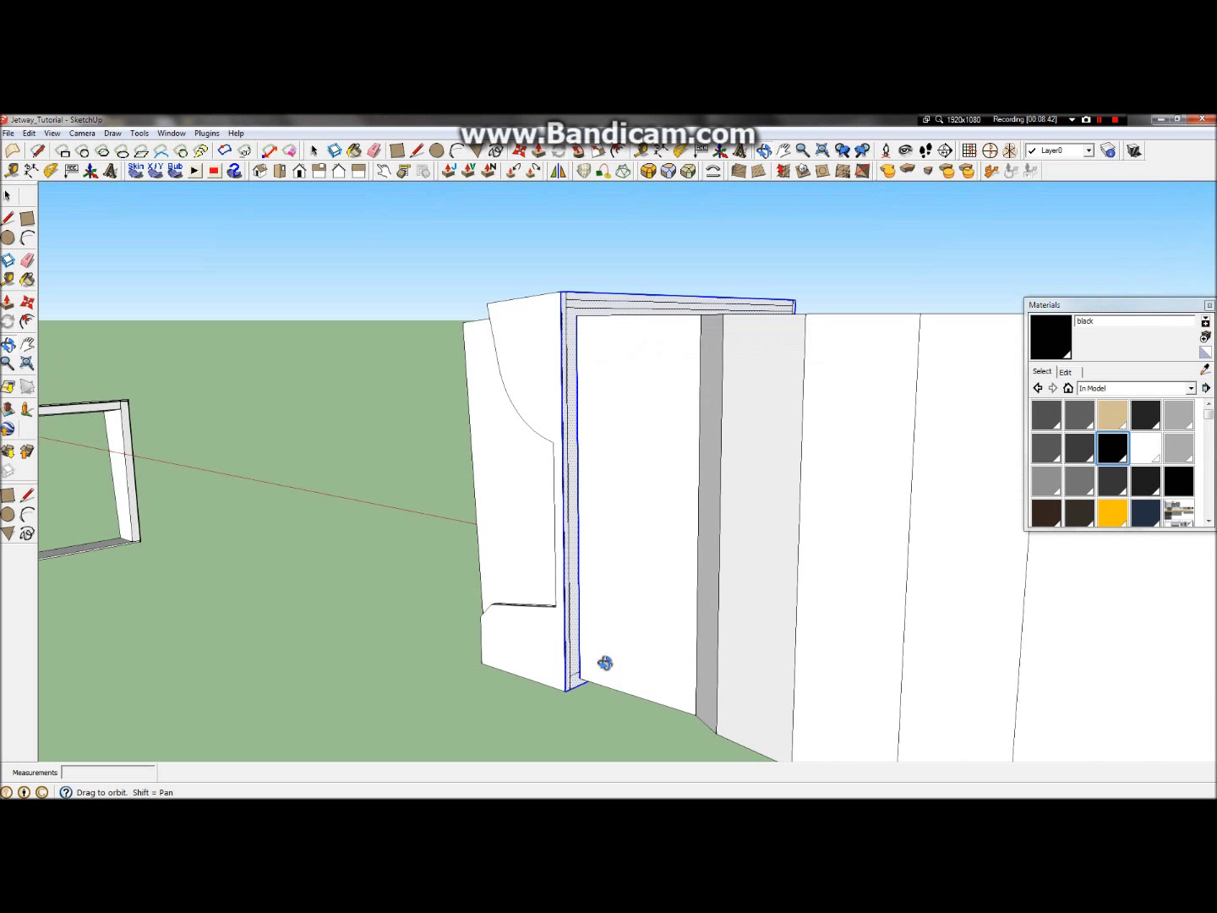
{"action": "left_click", "coordinate": [8, 196]}
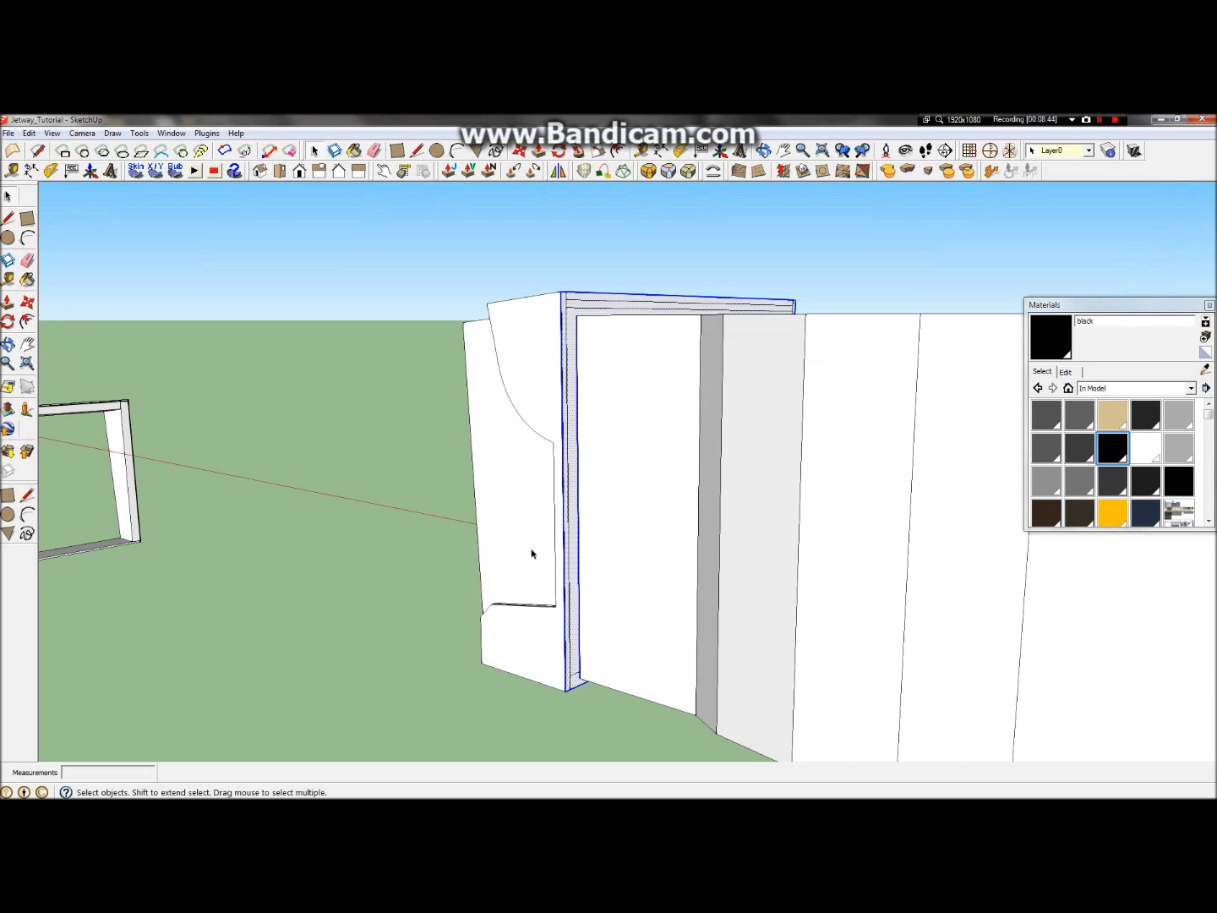
{"action": "left_click", "coordinate": [580, 636], "text": "shift"}
{"action": "left_click", "coordinate": [580, 635], "text": "shift"}
Step: Try to draw a line from the corner of the recessed strip on the side wall's underside
{"action": "left_click", "coordinate": [8, 344]}
{"action": "left_click_drag", "start_coordinate": [565, 418], "coordinate": [438, 486]}
{"action": "scroll", "coordinate": [539, 653], "scroll_direction": "up", "scroll_amount": 4}
{"action": "left_click_drag", "start_coordinate": [450, 590], "coordinate": [564, 540]}
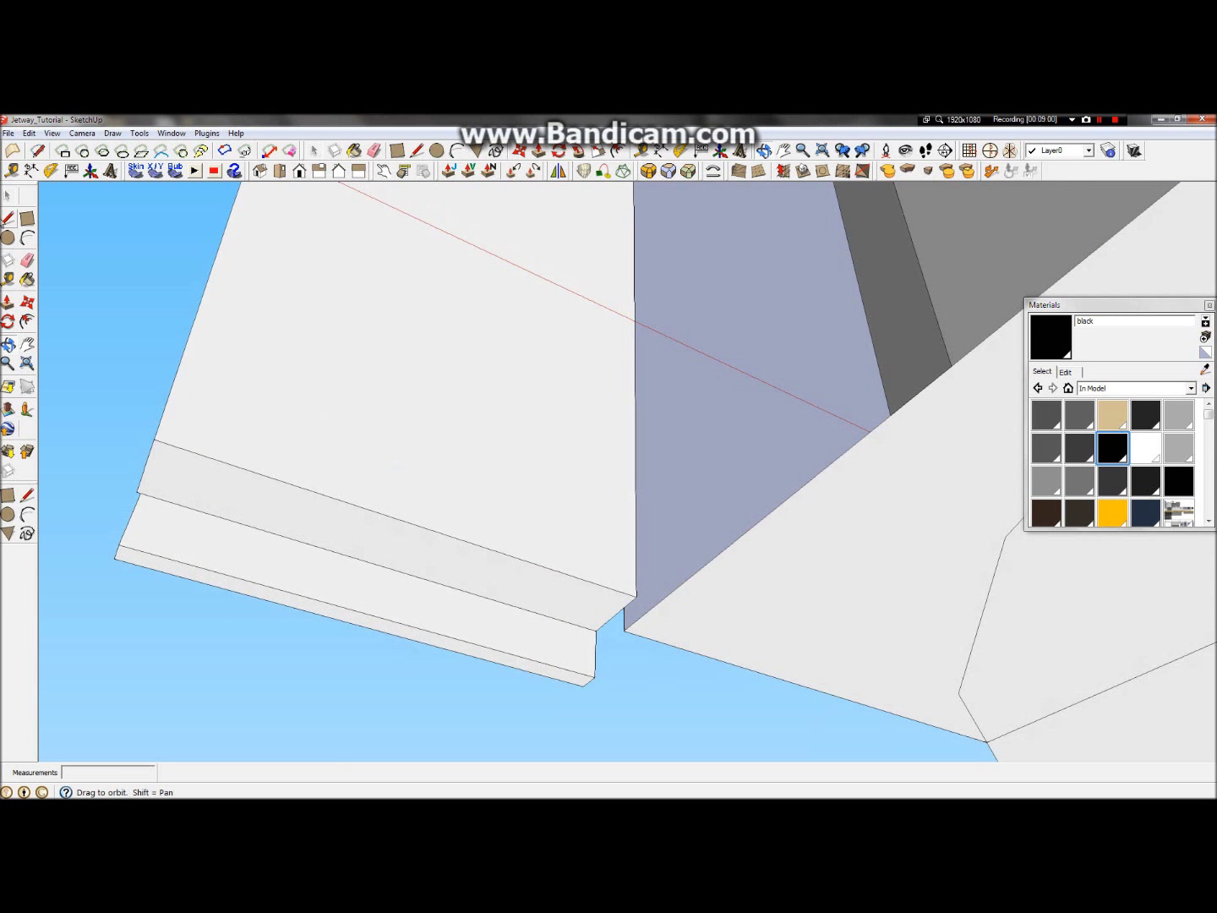
{"action": "left_click", "coordinate": [9, 219]}
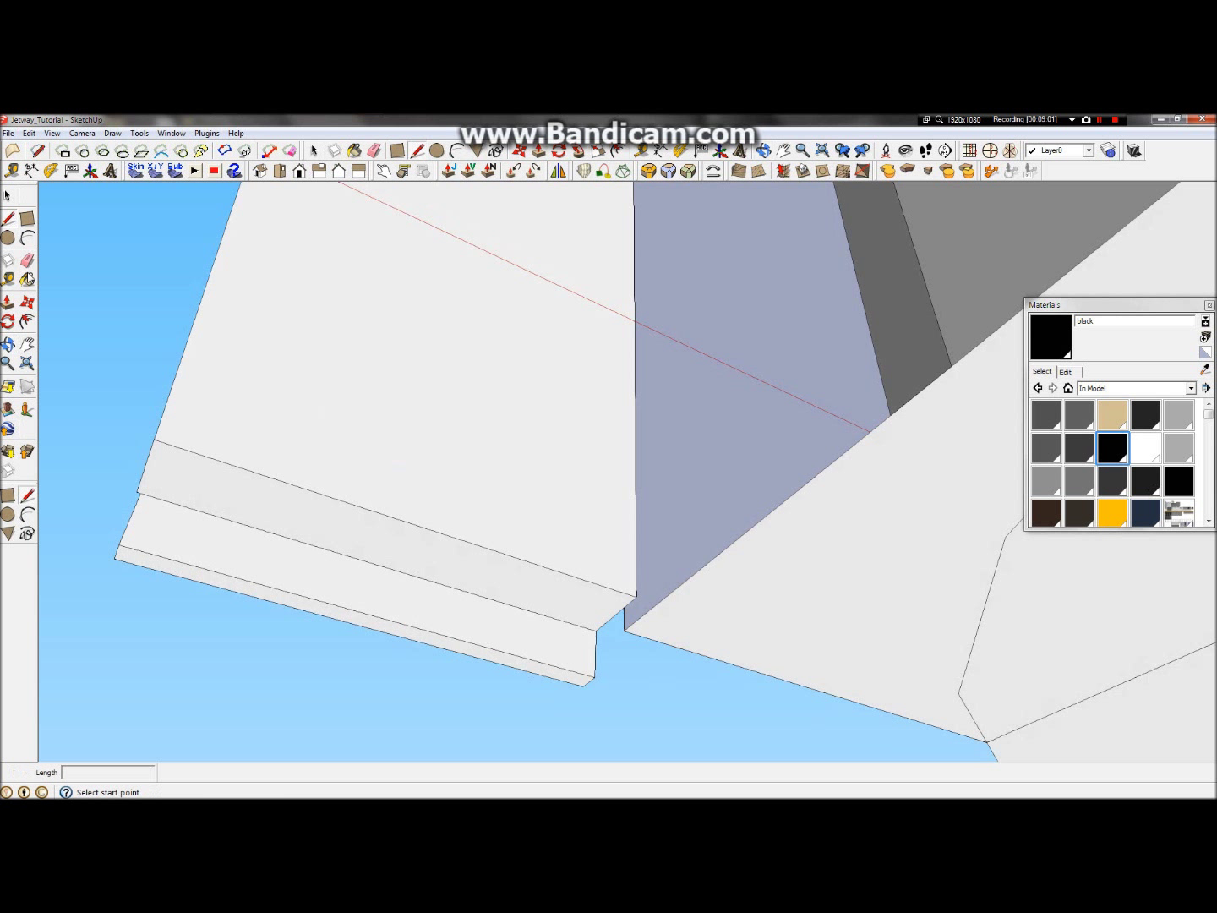
{"action": "left_click", "coordinate": [137, 491]}
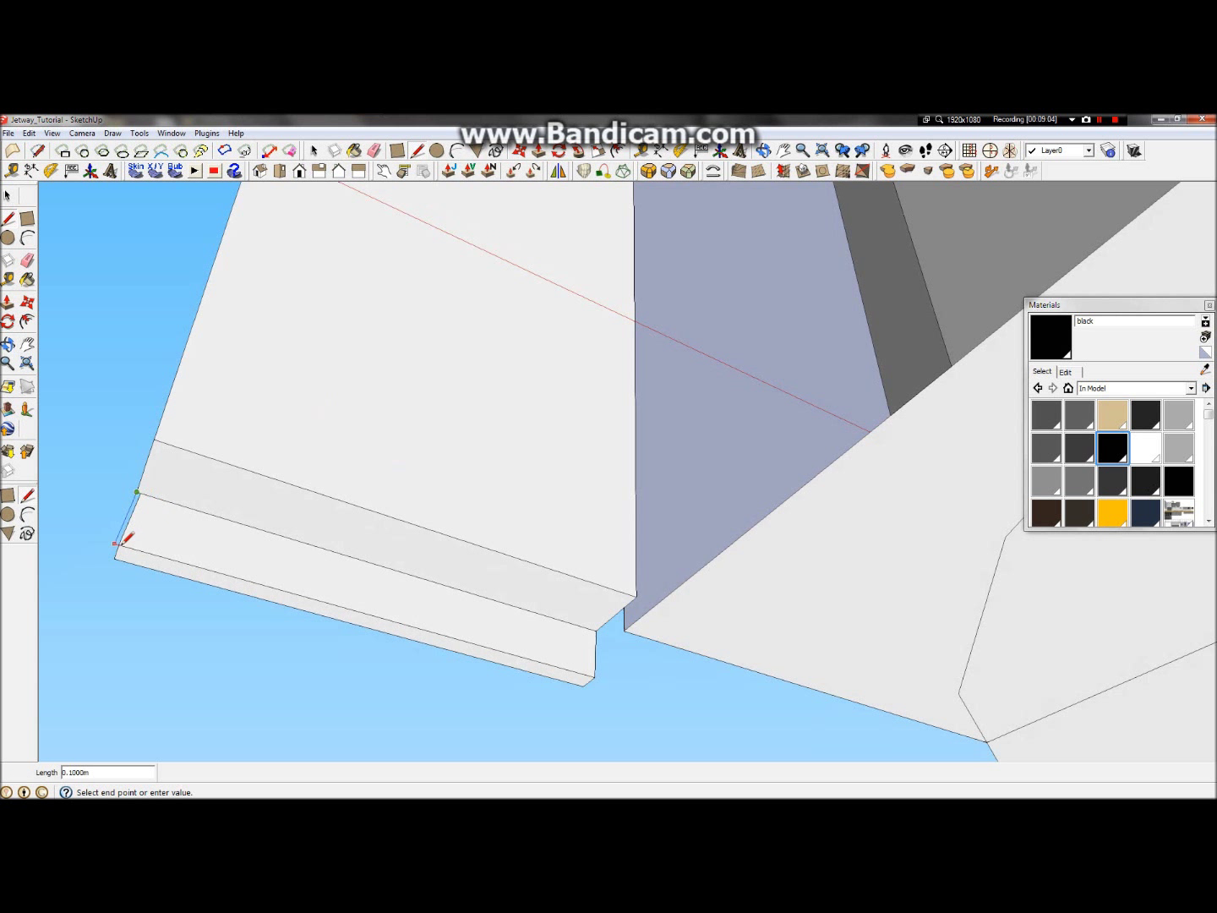
{"action": "scroll", "coordinate": [133, 529], "scroll_direction": "down", "scroll_amount": 5}
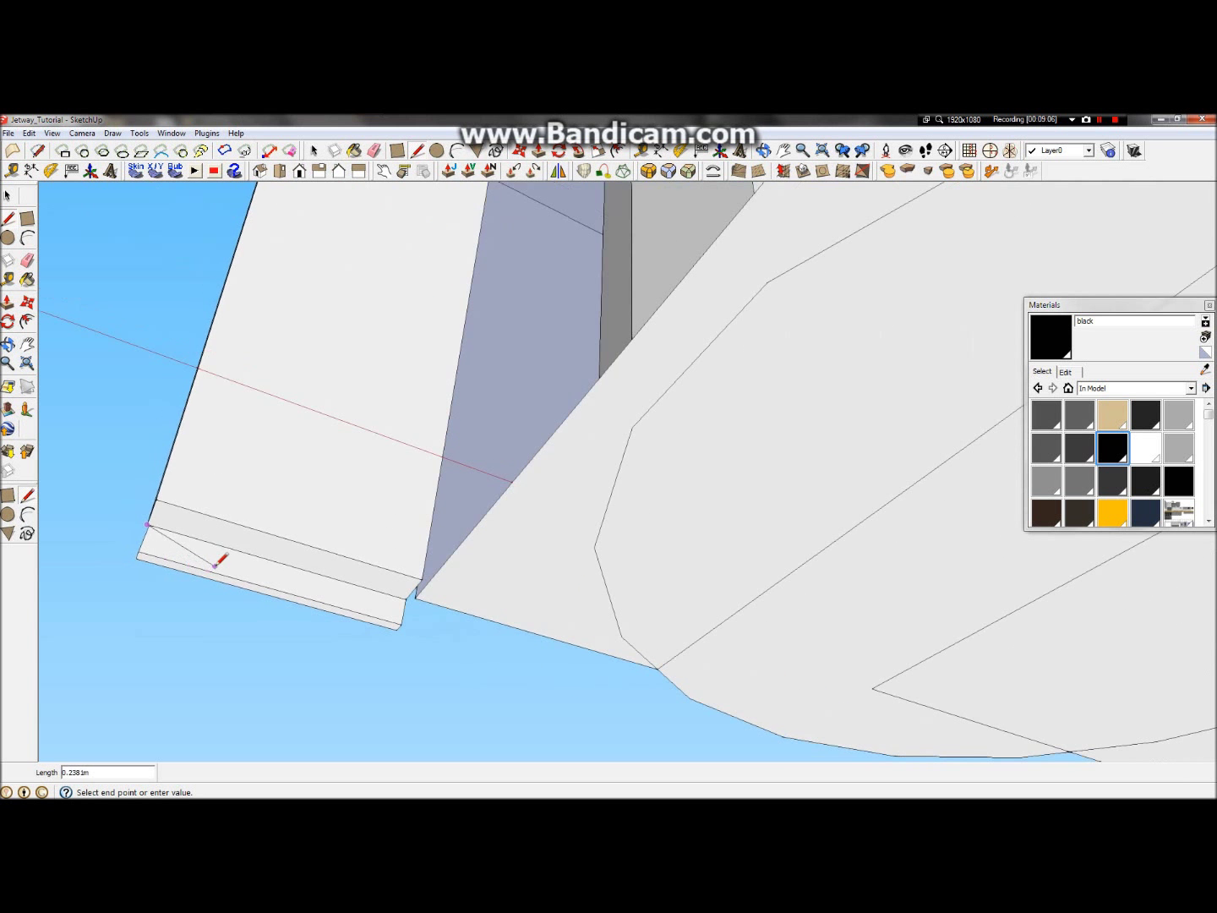
{"action": "scroll", "coordinate": [164, 648], "scroll_direction": "up", "scroll_amount": 1}
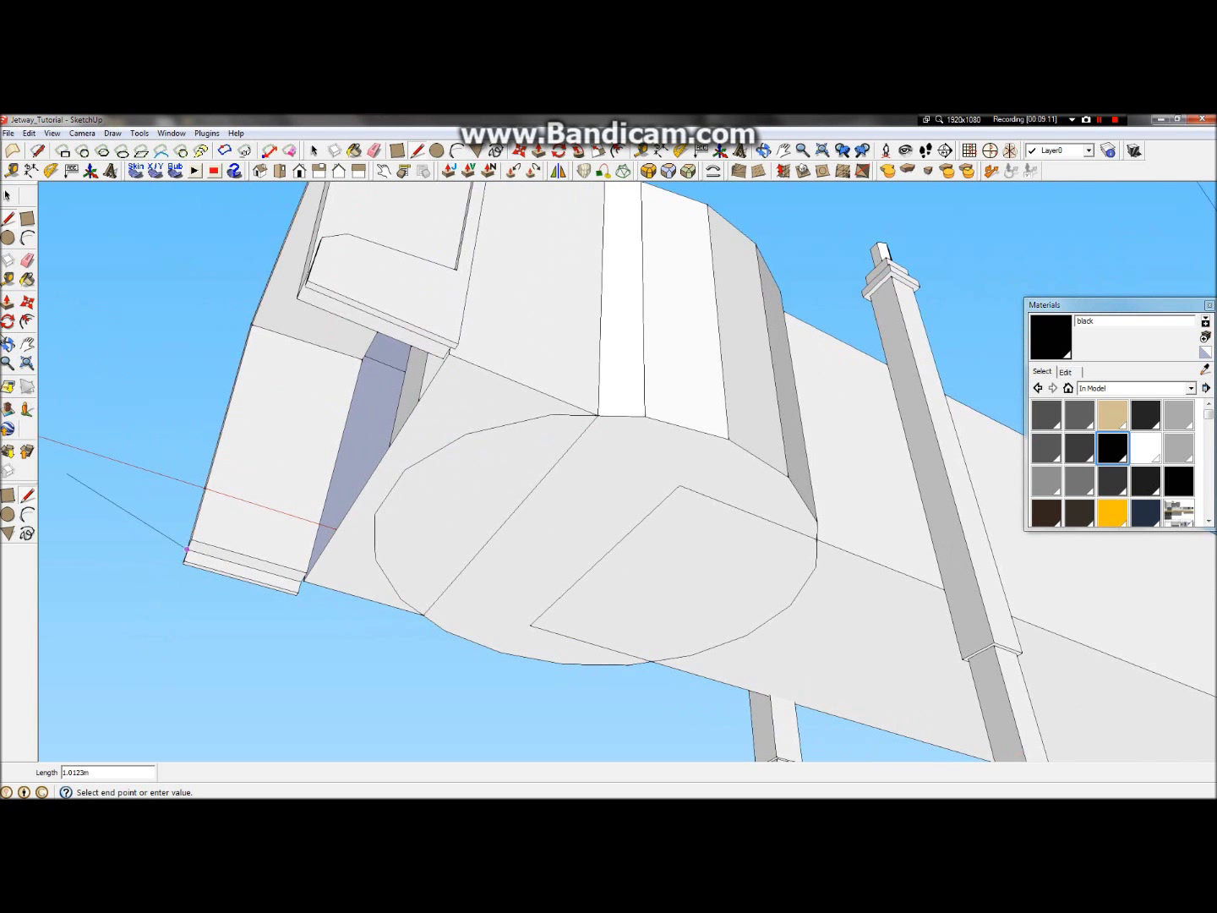
Step: Try to draw a line straight down from the side wall's lower front corner, in line with its slanted front edge
{"action": "left_click", "coordinate": [9, 346]}
{"action": "left_click_drag", "start_coordinate": [581, 371], "coordinate": [64, 638]}
{"action": "scroll", "coordinate": [300, 555], "scroll_direction": "up", "scroll_amount": 1}
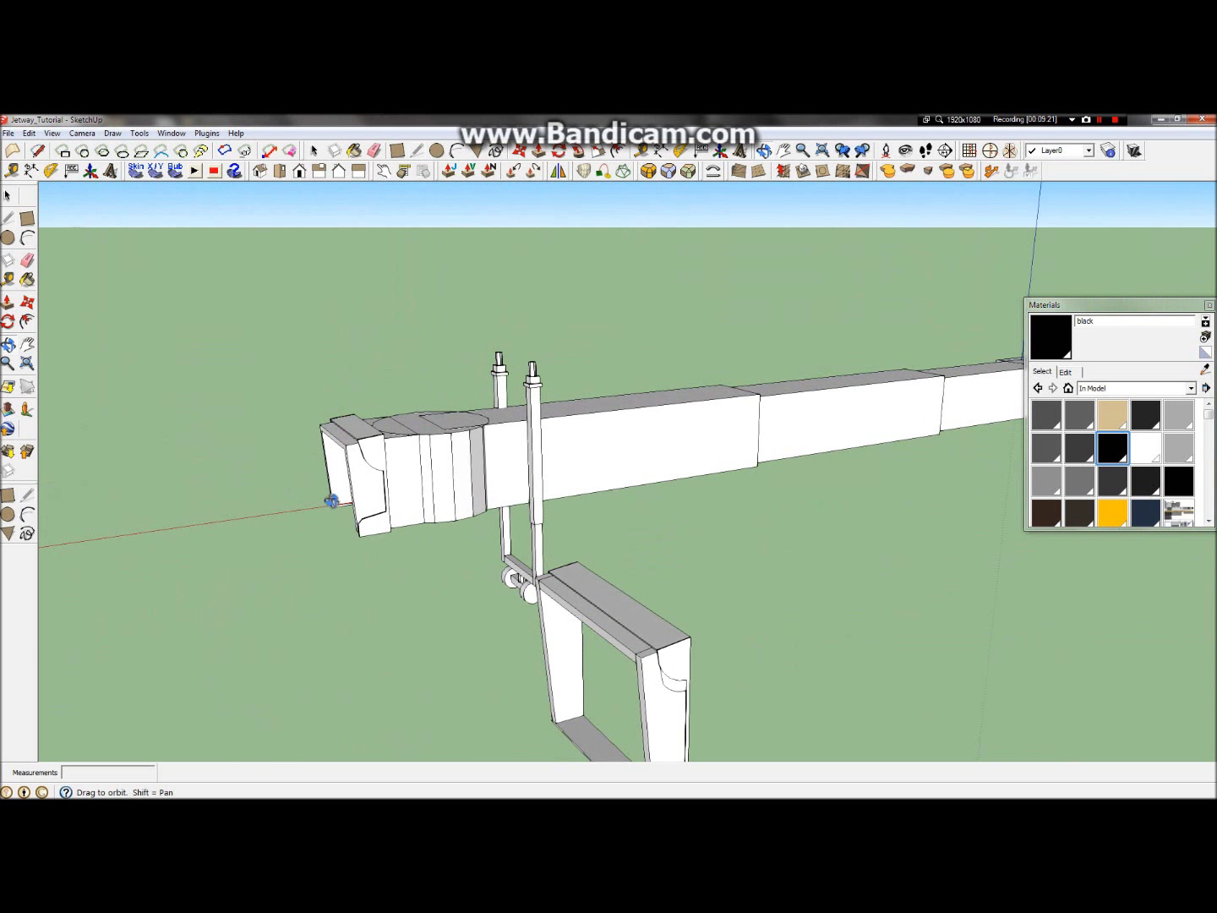
{"action": "scroll", "coordinate": [361, 491], "scroll_direction": "up", "scroll_amount": 2}
{"action": "scroll", "coordinate": [361, 491], "scroll_direction": "up", "scroll_amount": 8}
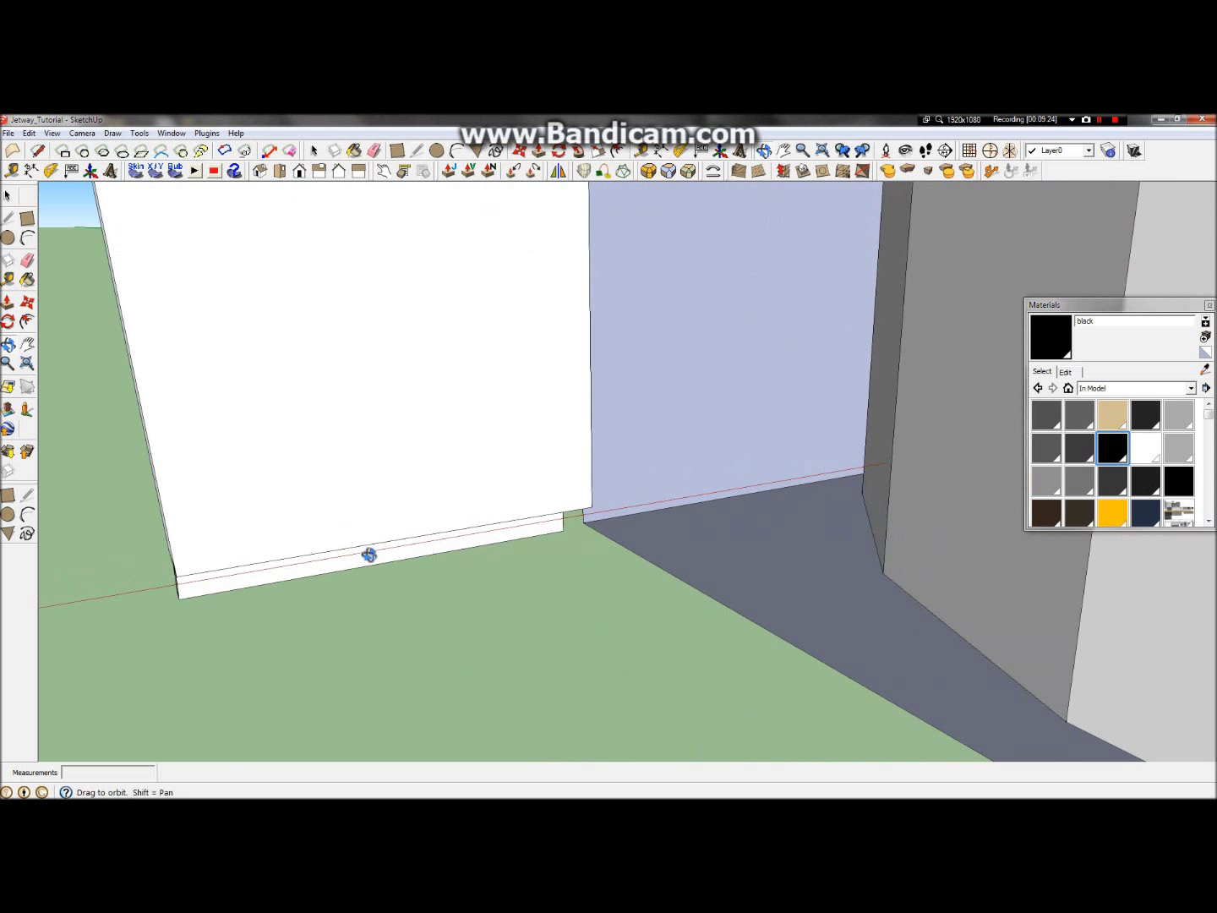
{"action": "left_click_drag", "start_coordinate": [337, 467], "coordinate": [292, 409]}
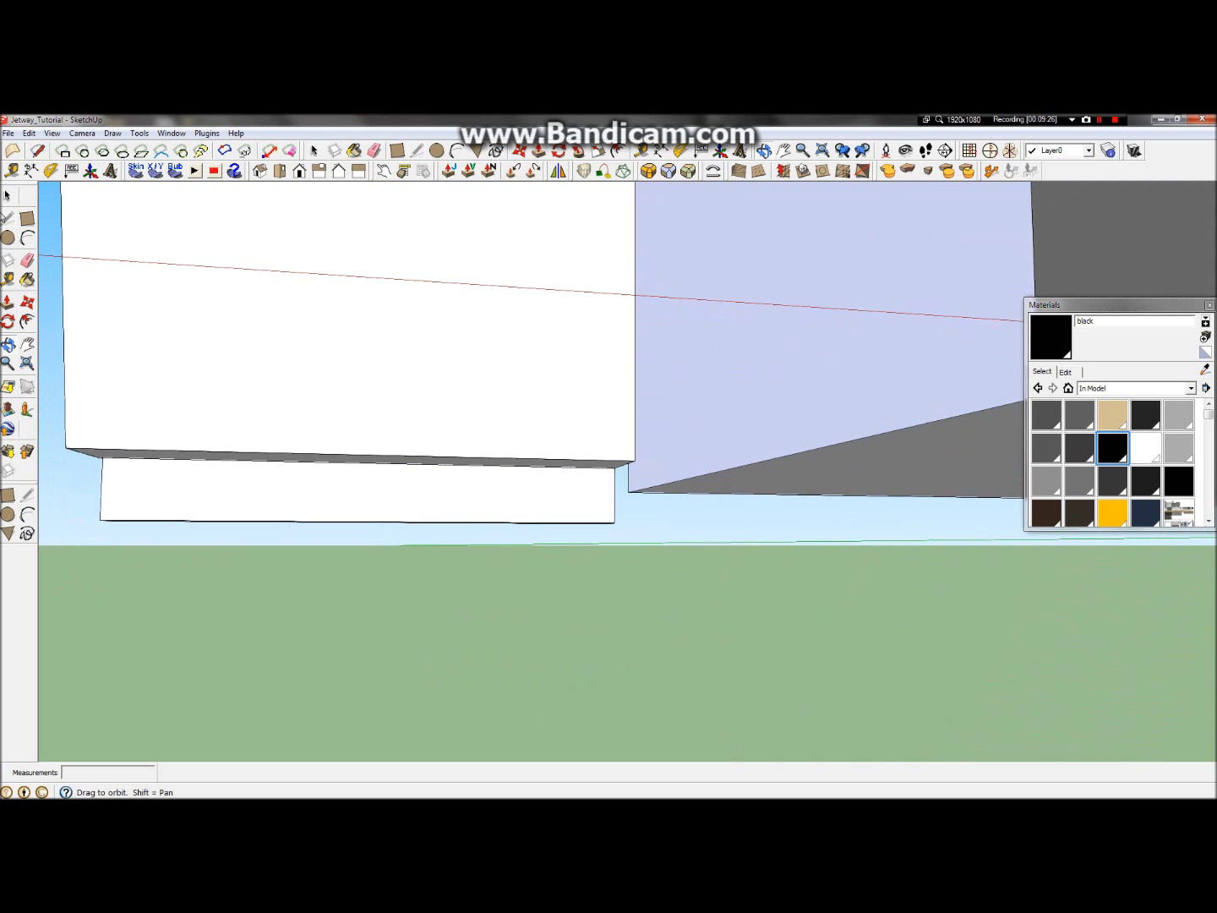
{"action": "left_click", "coordinate": [10, 218]}
{"action": "left_click", "coordinate": [98, 457]}
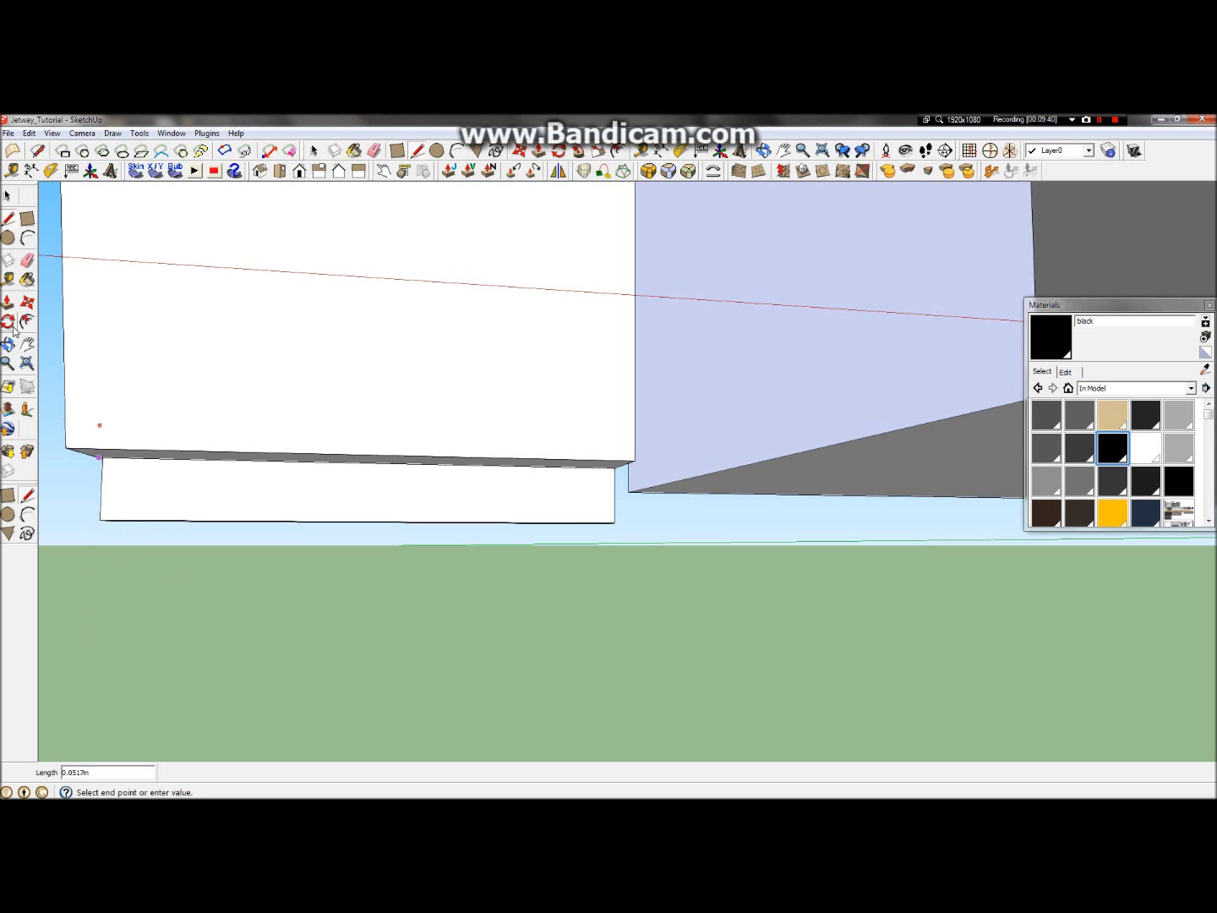
{"action": "left_click", "coordinate": [10, 216]}
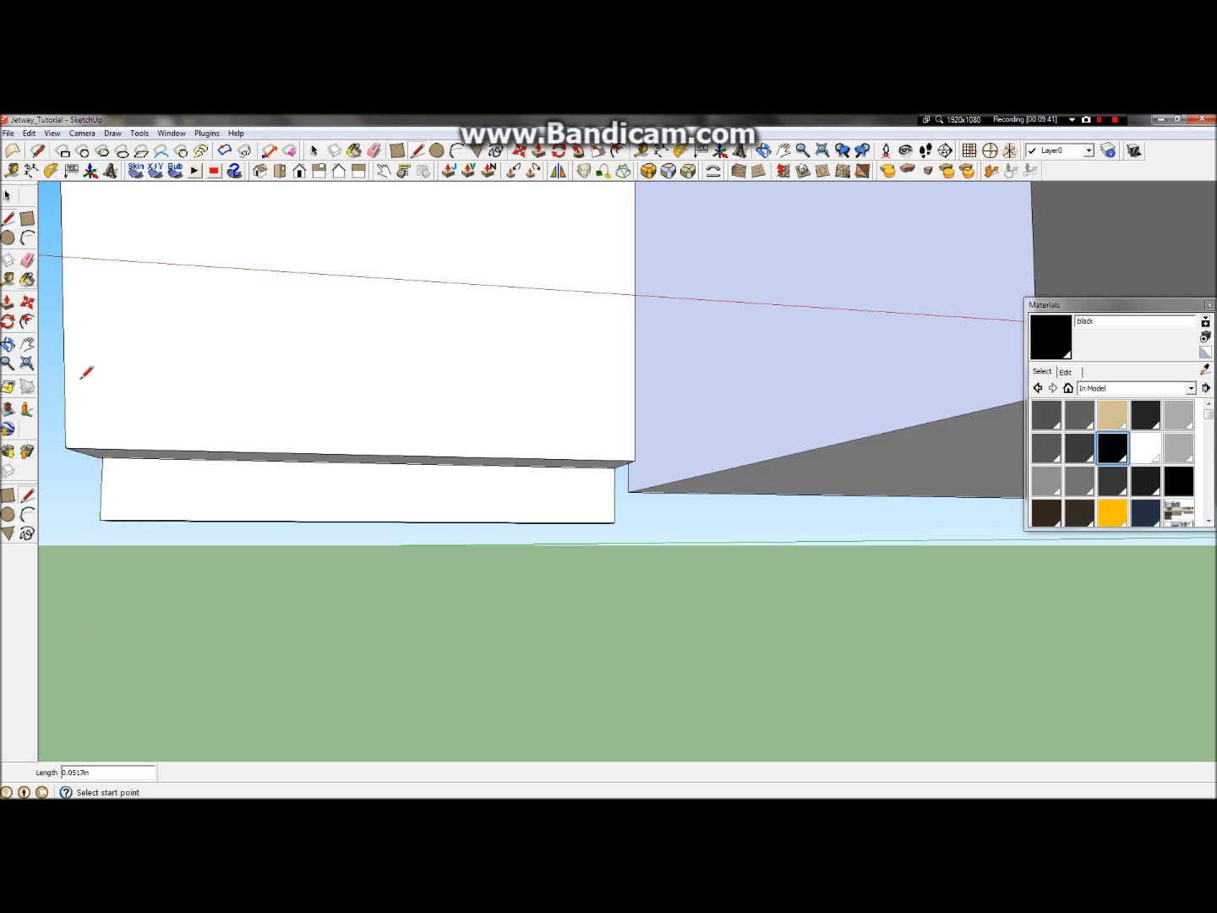
{"action": "left_click", "coordinate": [66, 447]}
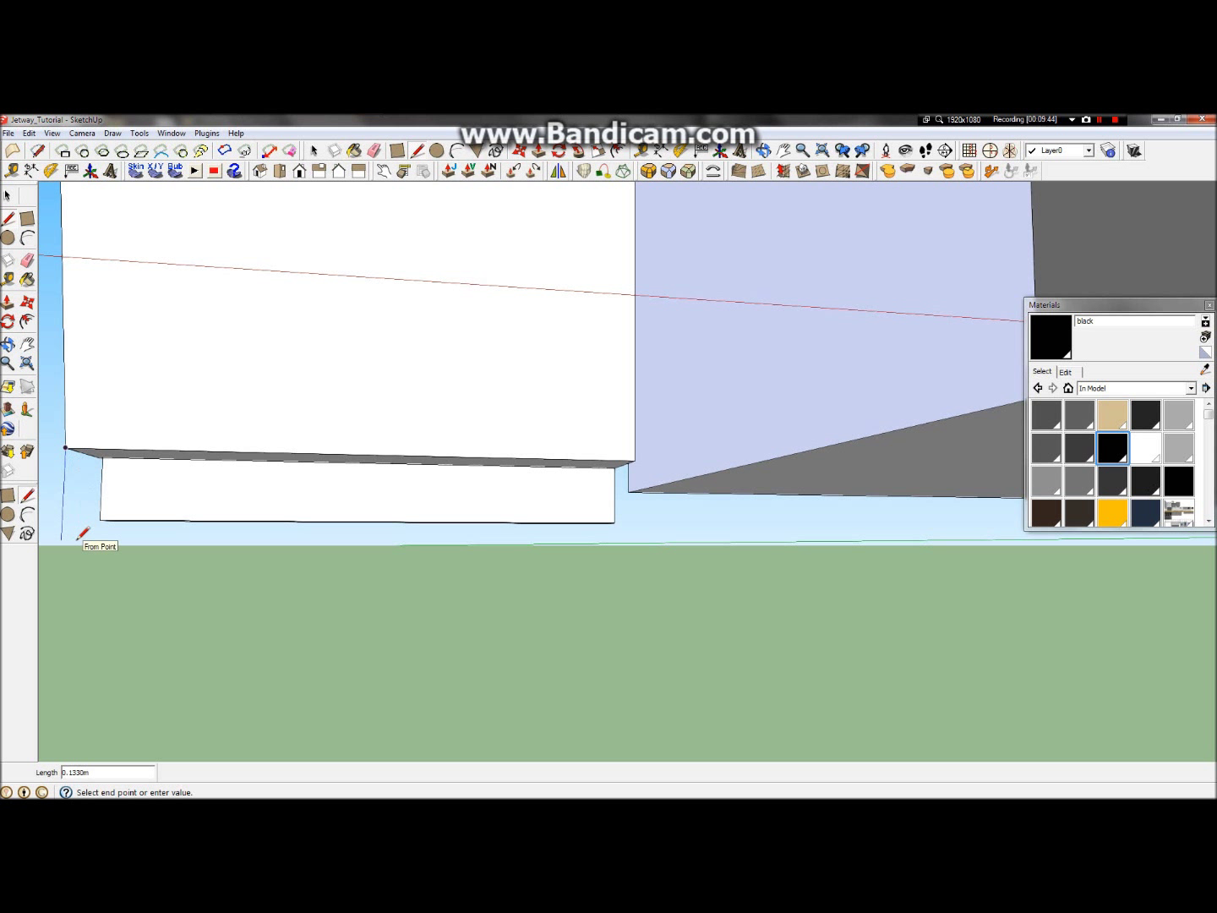
{"action": "left_click", "coordinate": [9, 222]}
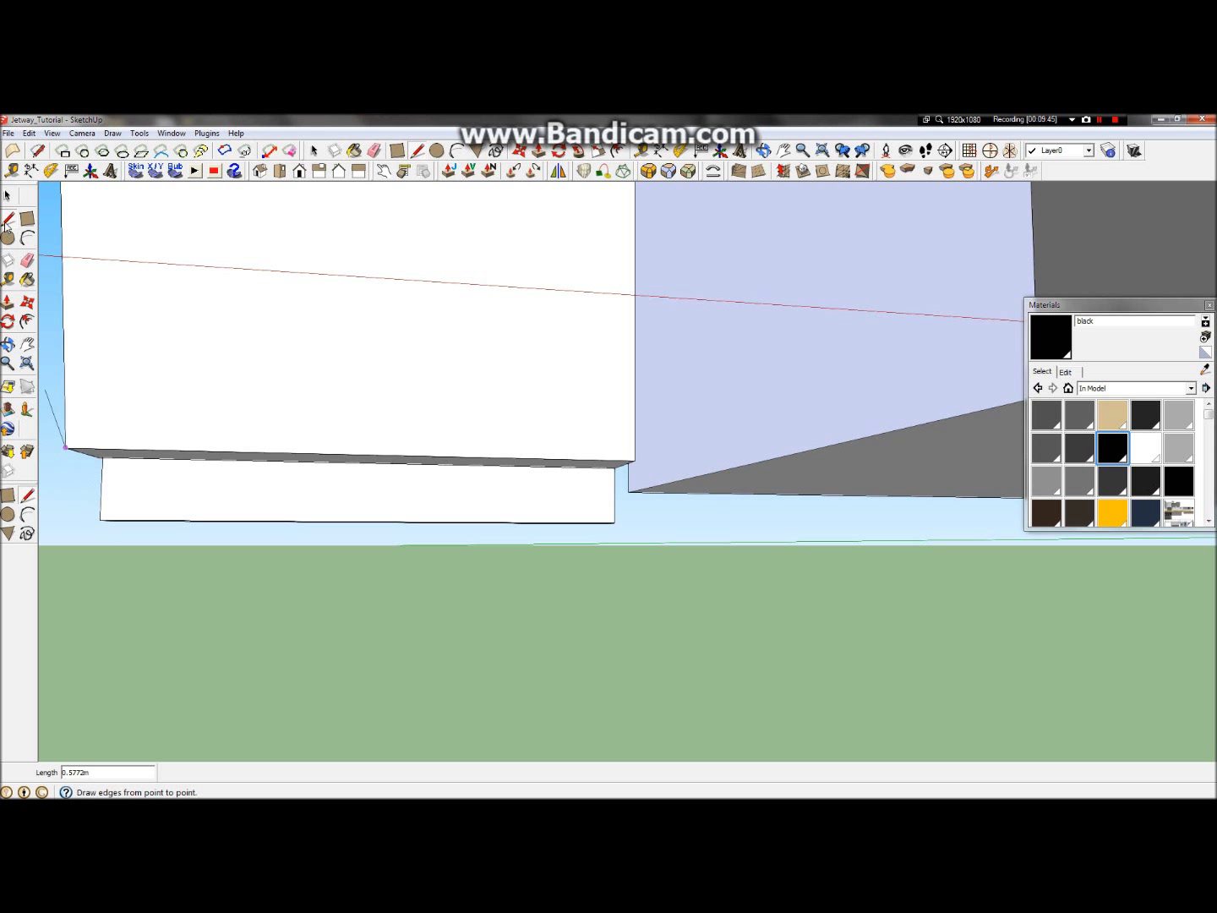
{"action": "left_click", "coordinate": [63, 307]}
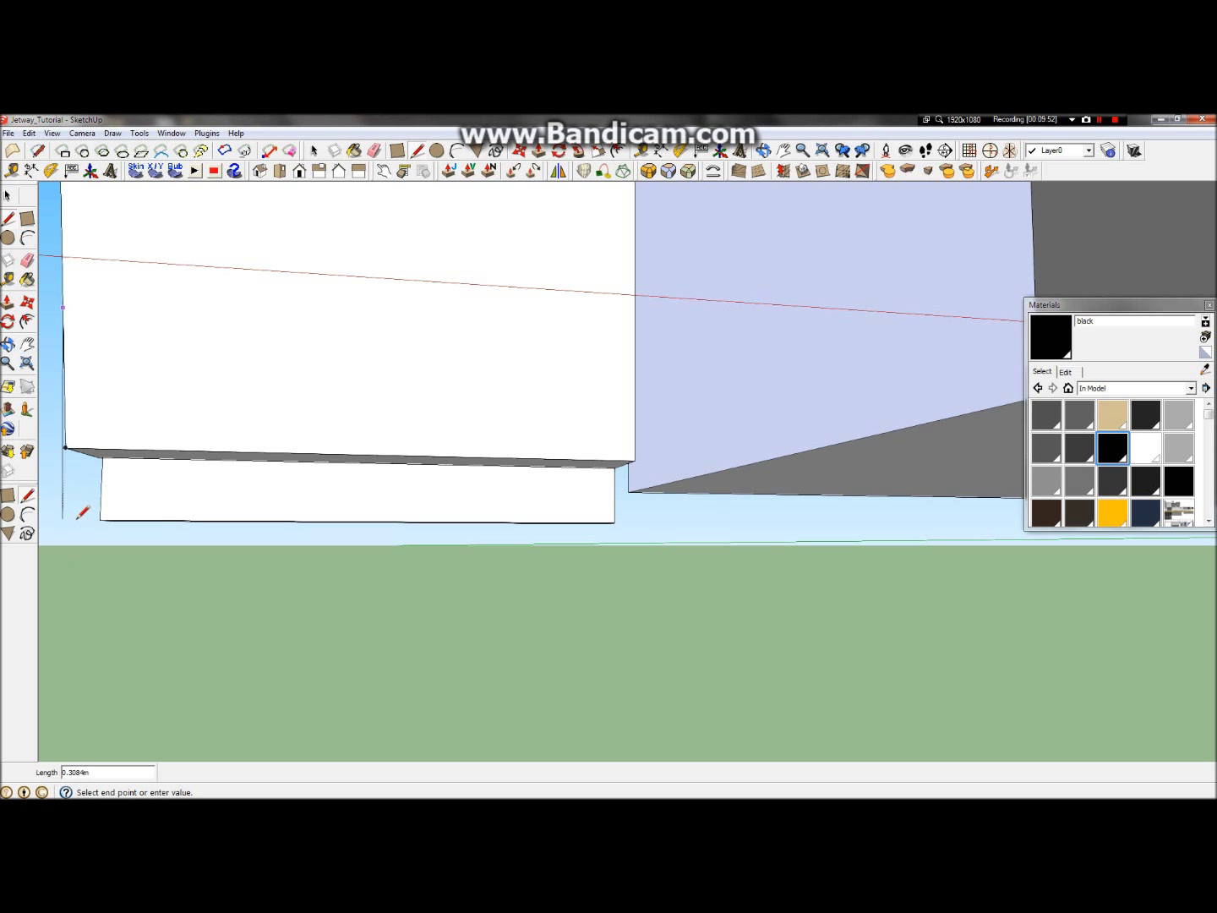
Step: Place the drawing axes' origin at the side wall's lower front corner, aligned with its slanted front edge
{"action": "left_click", "coordinate": [744, 151]}
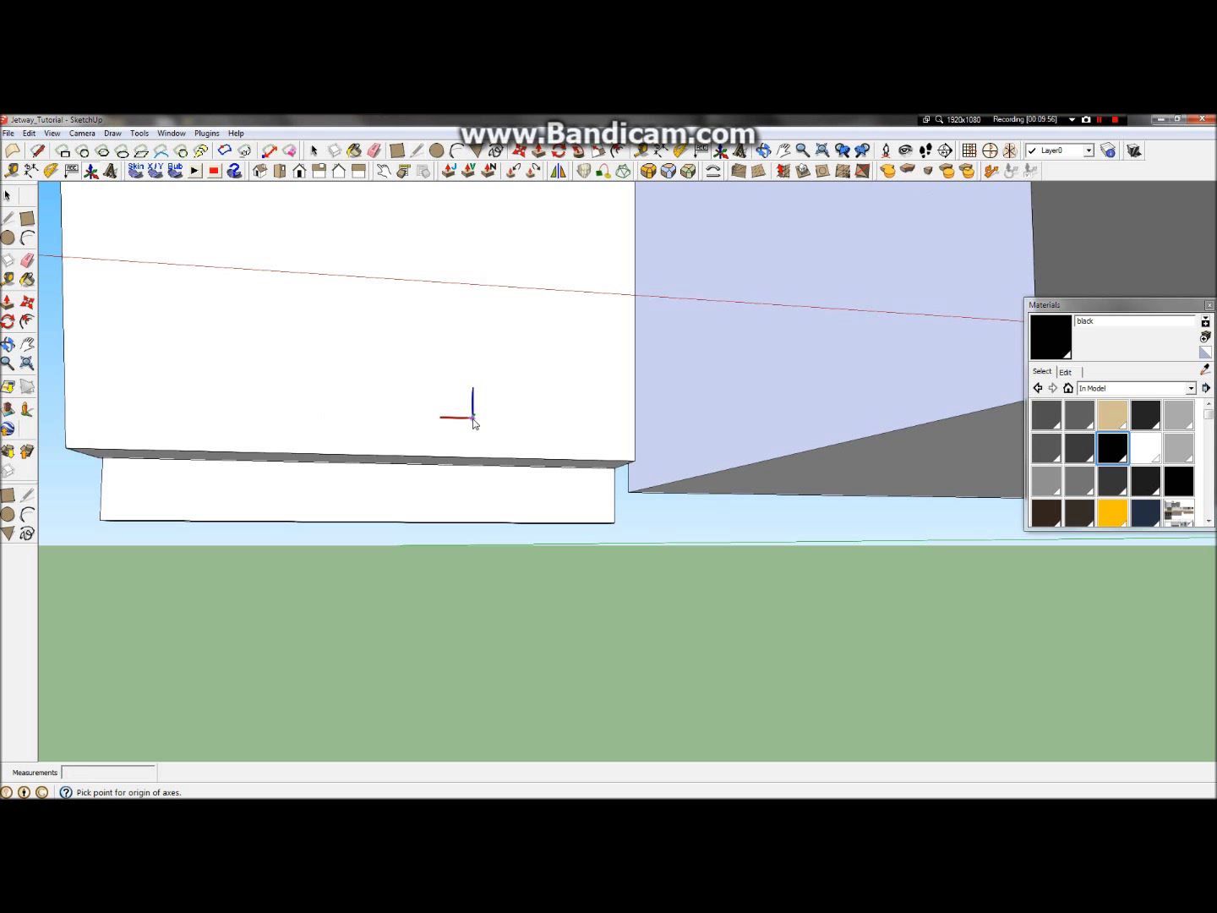
{"action": "left_click", "coordinate": [67, 446]}
{"action": "left_click", "coordinate": [64, 346]}
{"action": "left_click", "coordinate": [100, 453]}
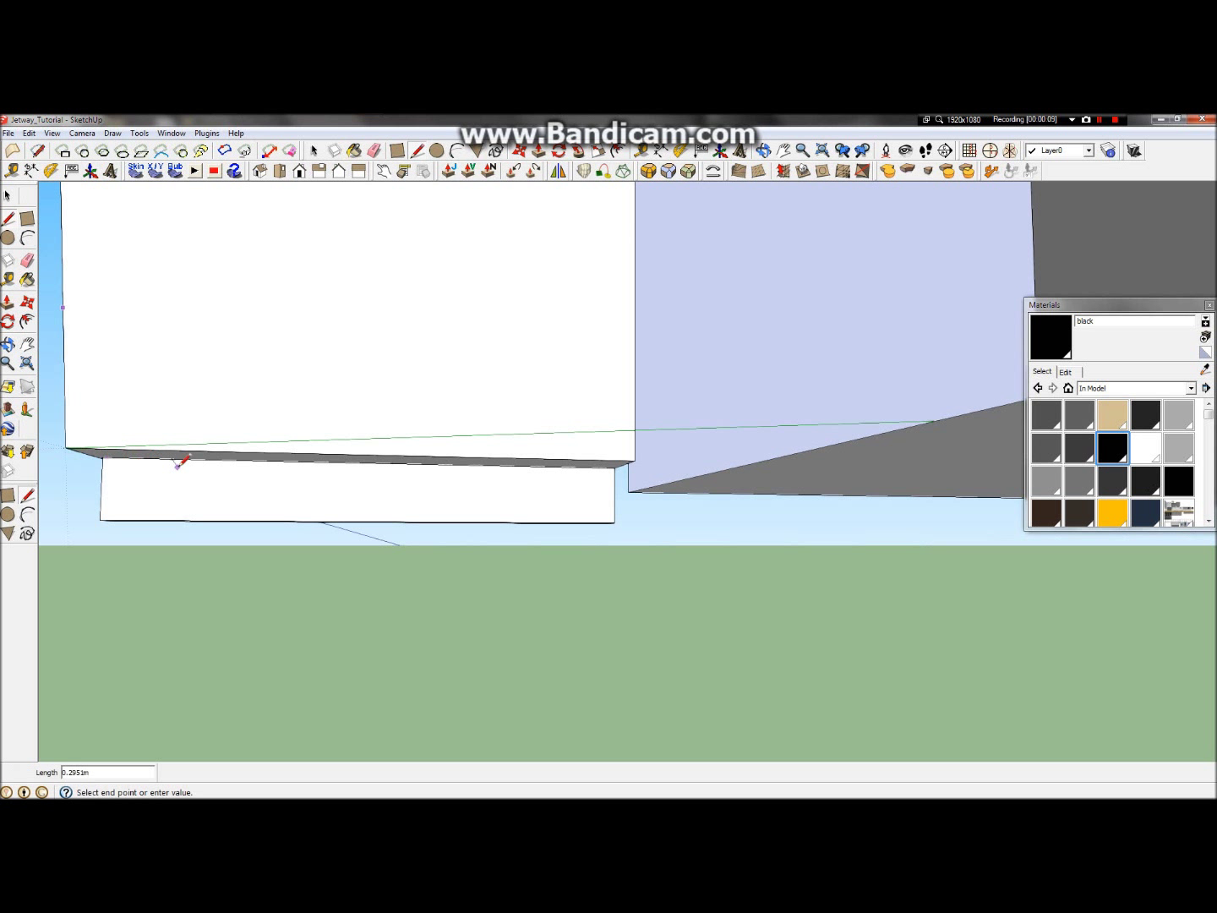
{"action": "left_click", "coordinate": [7, 218]}
{"action": "left_click", "coordinate": [65, 447]}
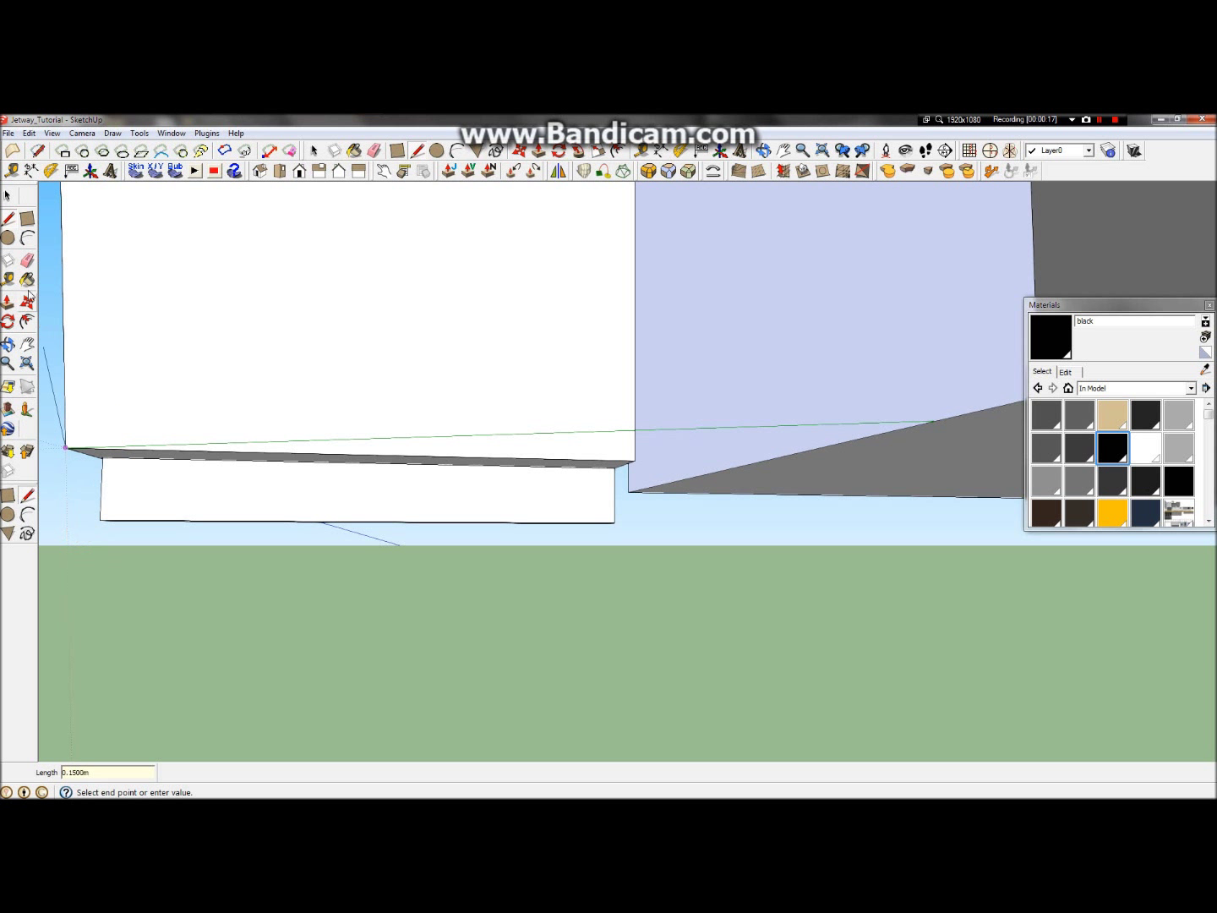
Step: Draw a horizontal line outward from the recessed strip's lower front corner to a point beyond the side wall's outer face
{"action": "left_click", "coordinate": [8, 345]}
{"action": "left_click_drag", "start_coordinate": [346, 403], "coordinate": [672, 441]}
{"action": "left_click", "coordinate": [8, 218]}
{"action": "left_click", "coordinate": [342, 480]}
{"action": "left_click", "coordinate": [16, 224]}
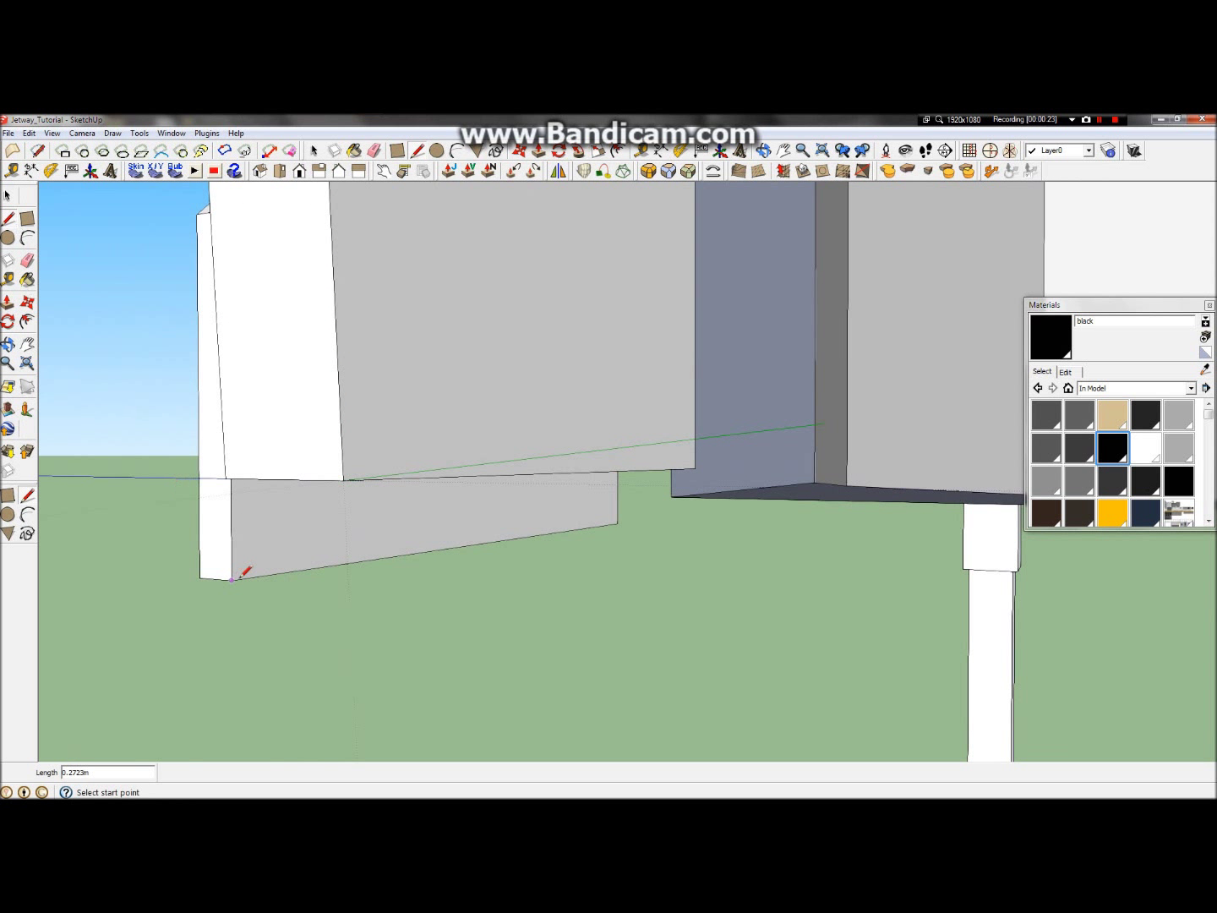
{"action": "left_click", "coordinate": [232, 580]}
{"action": "left_click", "coordinate": [412, 596]}
Step: Draw a line down from the side wall's lower front corner to meet the horizontal line below it
{"action": "left_click", "coordinate": [9, 216]}
{"action": "left_click", "coordinate": [344, 479]}
{"action": "left_click", "coordinate": [348, 590]}
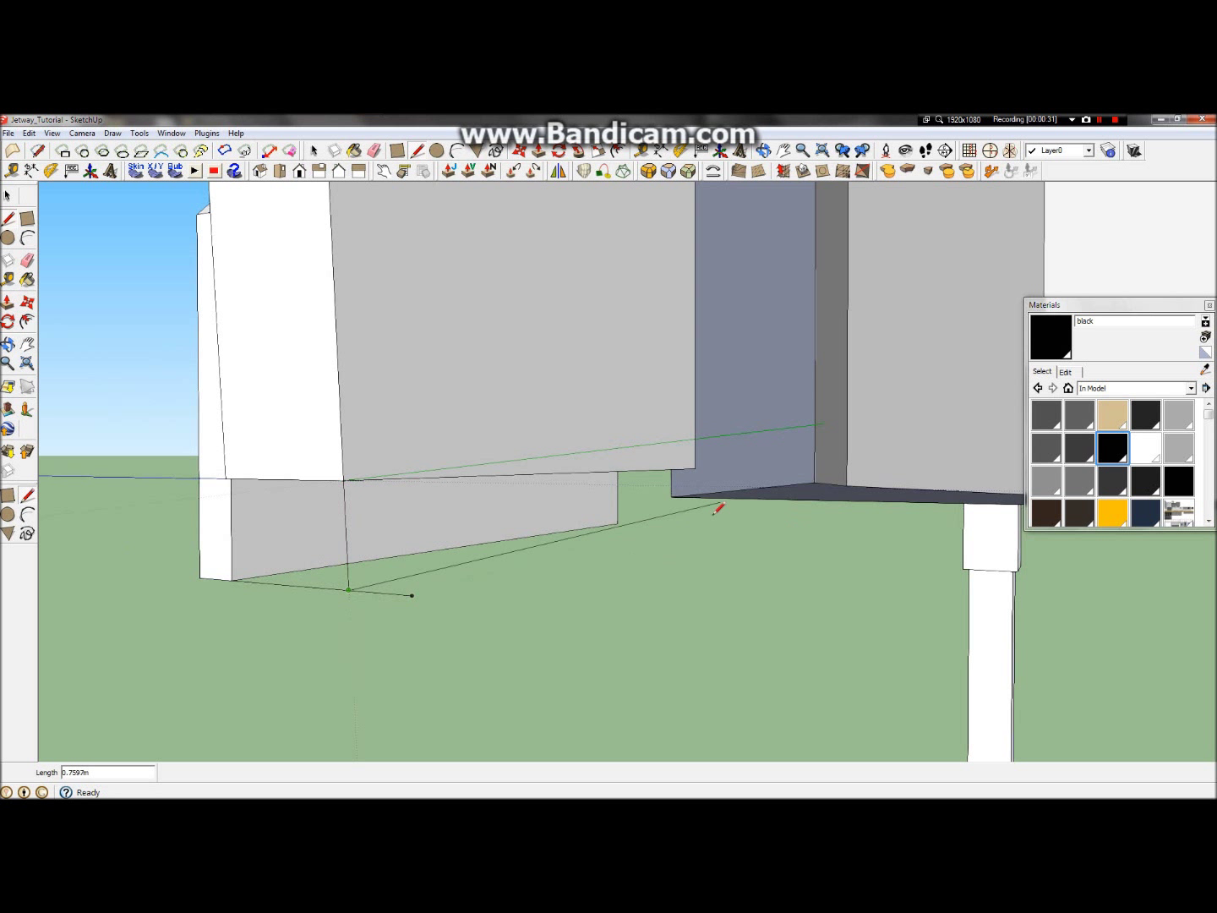
{"action": "left_click", "coordinate": [8, 217]}
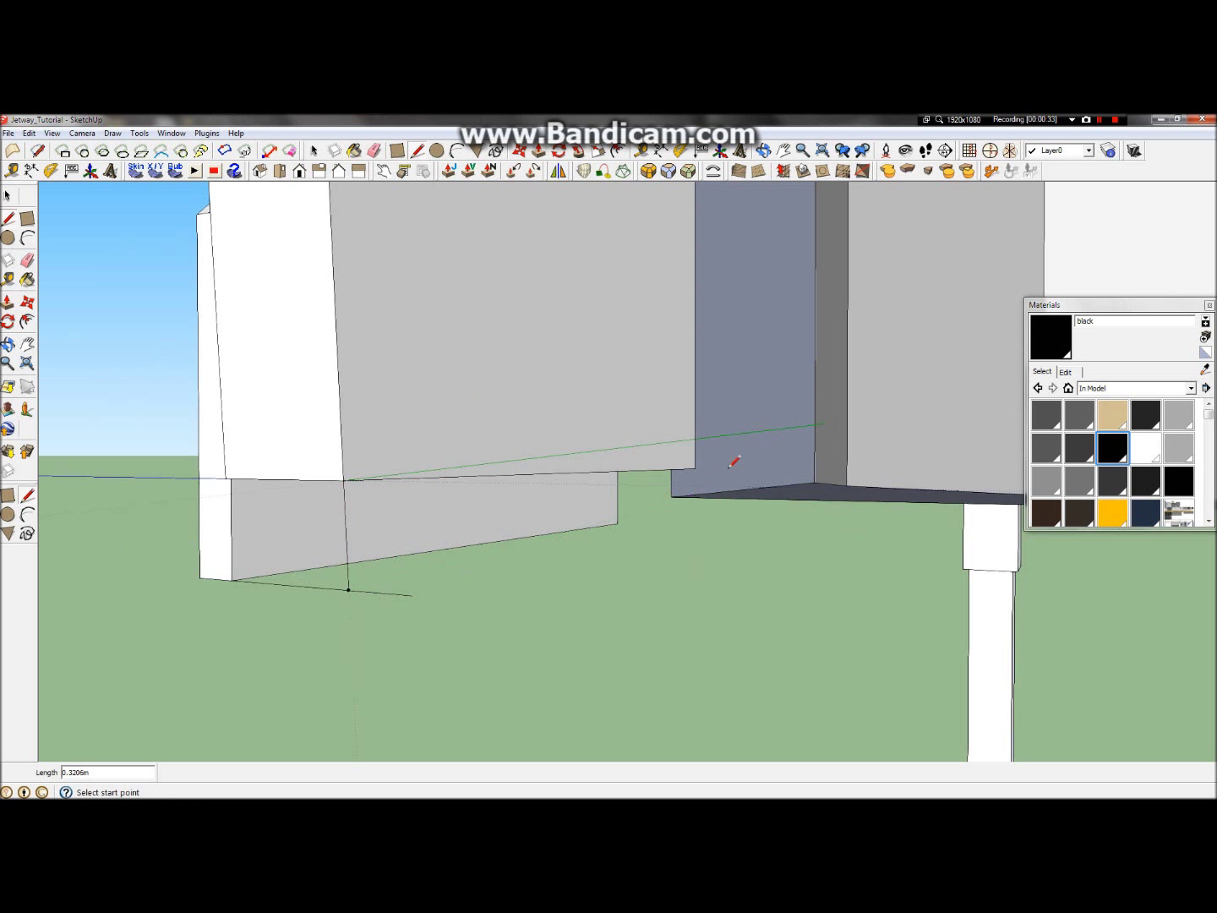
{"action": "left_click", "coordinate": [695, 467]}
Step: Move the drawing axes' origin to the side wall's lower back corner, nearest the rounded section
{"action": "left_click", "coordinate": [7, 344]}
{"action": "left_click_drag", "start_coordinate": [177, 330], "coordinate": [129, 440]}
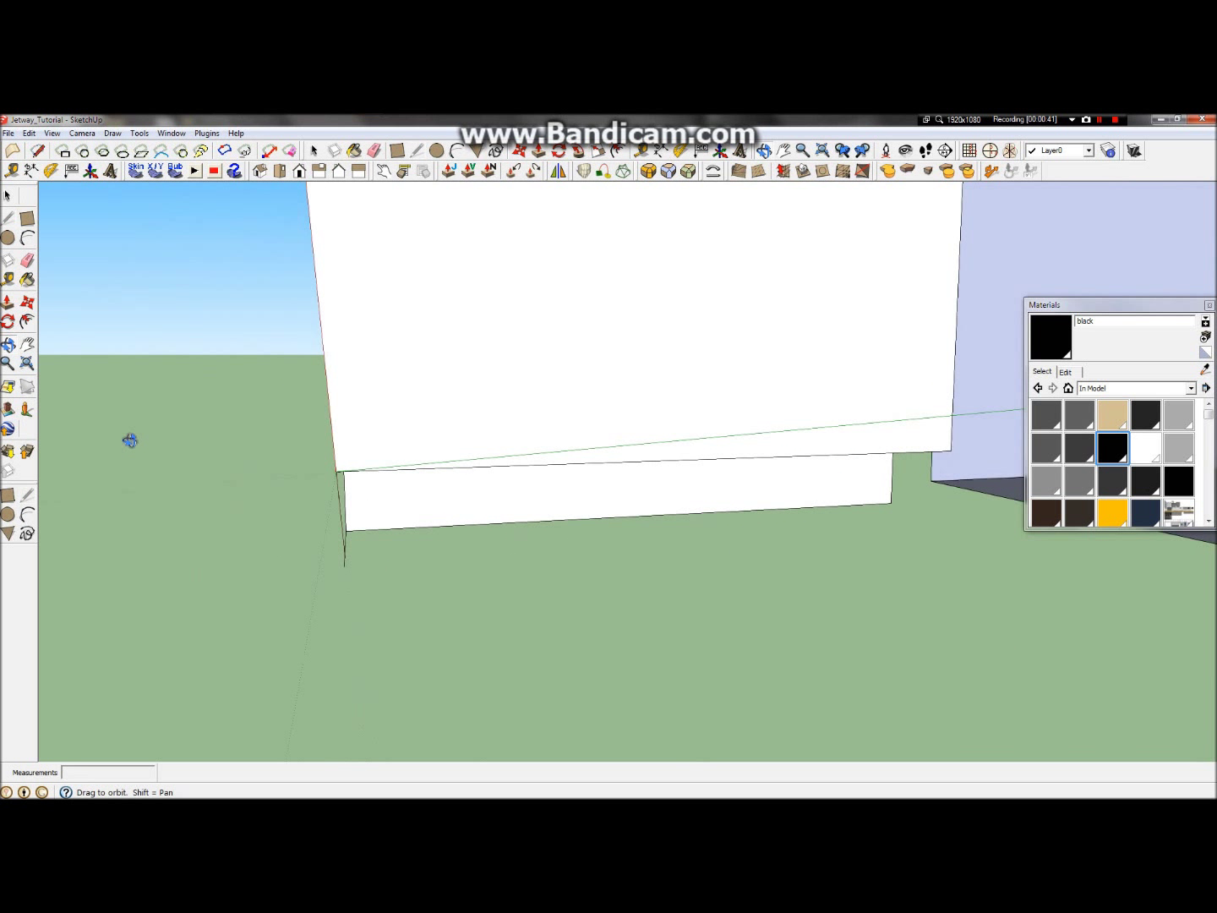
{"action": "left_click_drag", "start_coordinate": [429, 416], "coordinate": [431, 316]}
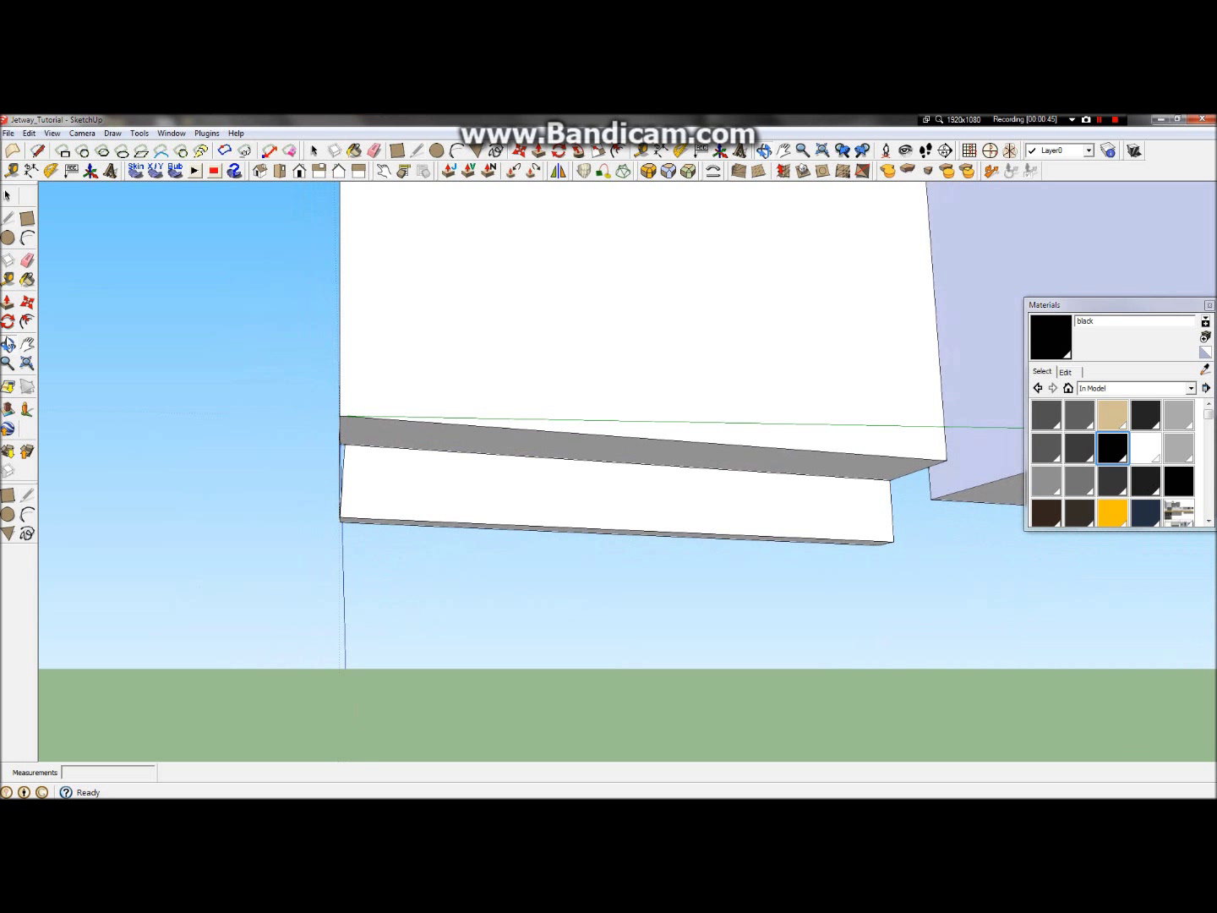
{"action": "left_click", "coordinate": [720, 150]}
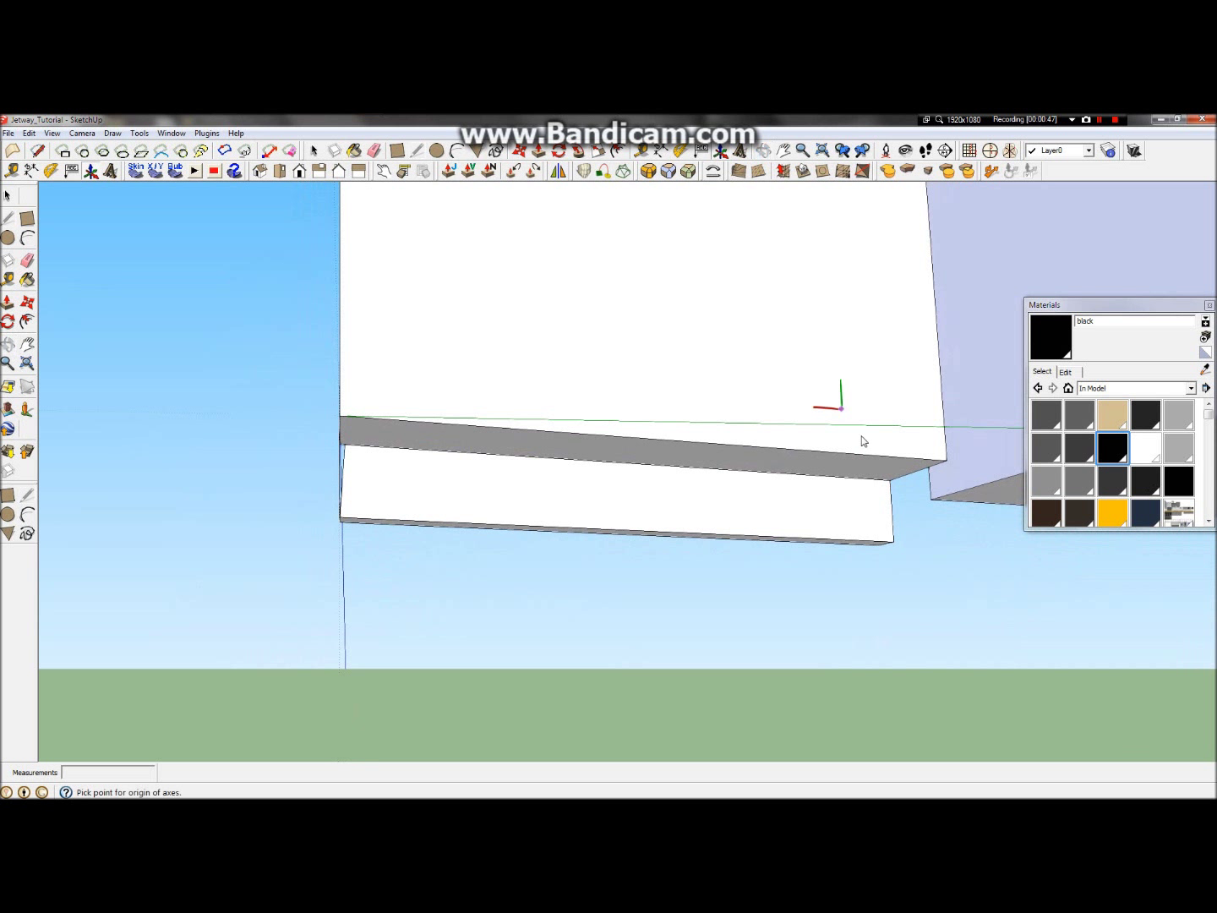
{"action": "left_click", "coordinate": [946, 462]}
Step: Draw a line down from the side wall's lower back corner and connect it to the lower end of the front corner's line
{"action": "middle_click_drag", "start_coordinate": [945, 400], "coordinate": [677, 573]}
{"action": "left_click", "coordinate": [8, 217]}
{"action": "left_click", "coordinate": [658, 571]}
{"action": "left_click", "coordinate": [659, 671]}
{"action": "key", "text": "Escape"}
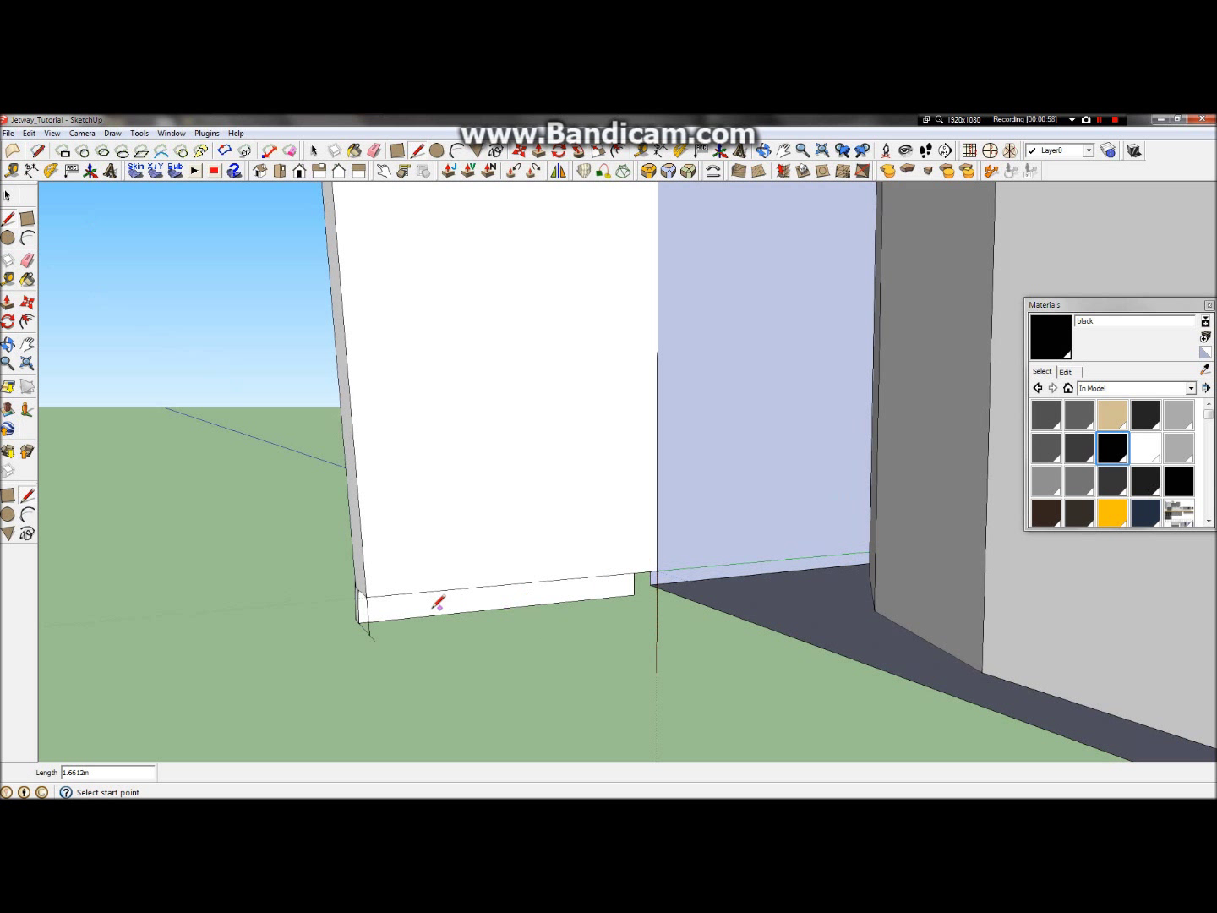
{"action": "left_click", "coordinate": [370, 635]}
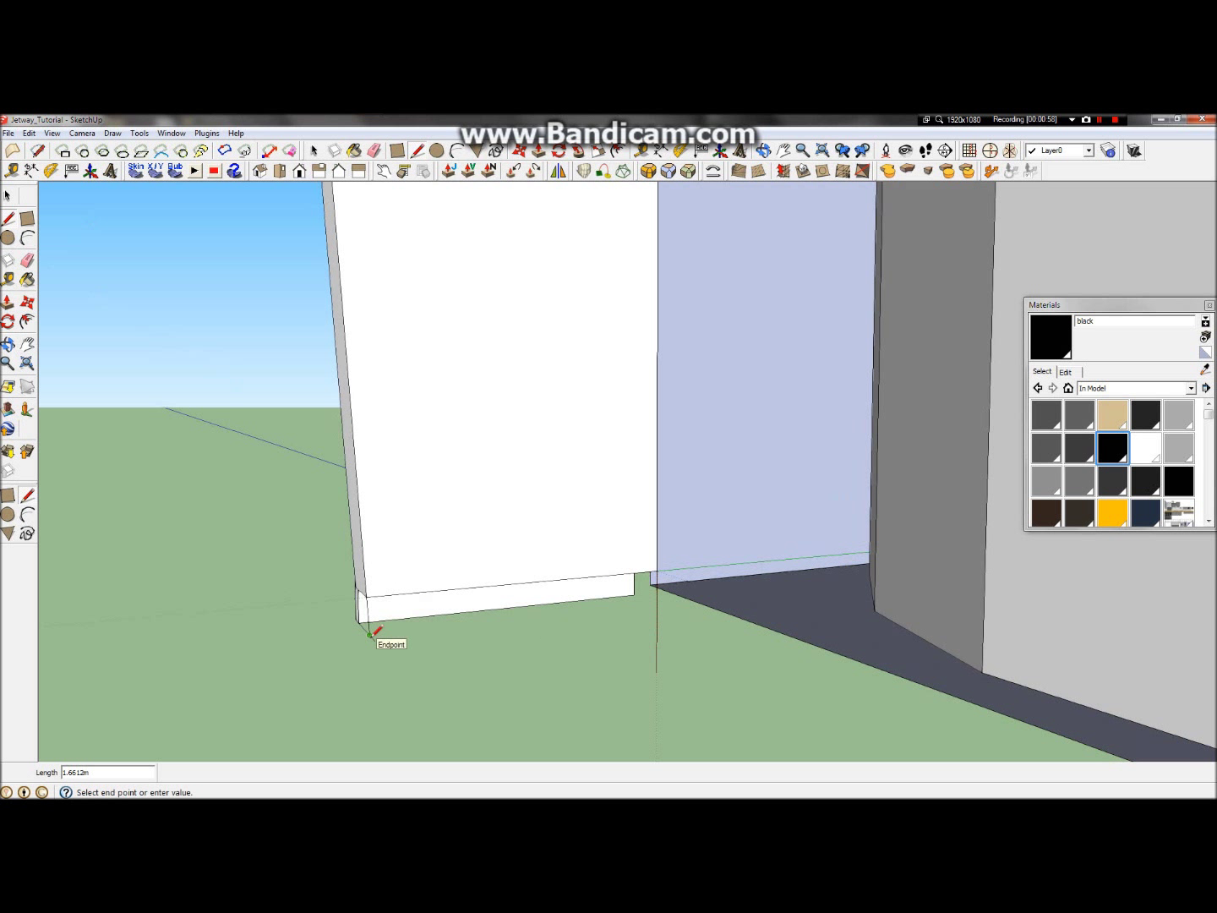
{"action": "left_click", "coordinate": [658, 604]}
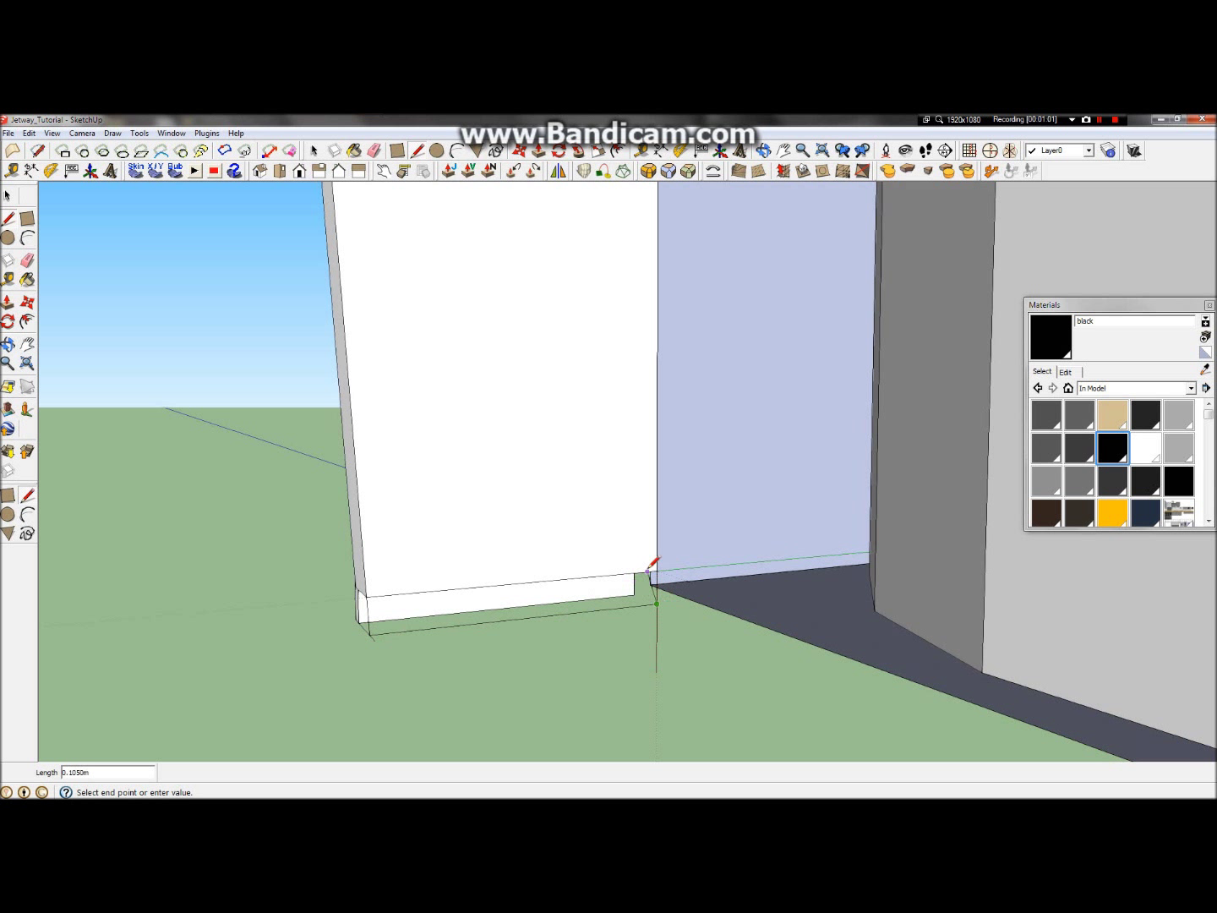
{"action": "left_click", "coordinate": [657, 570]}
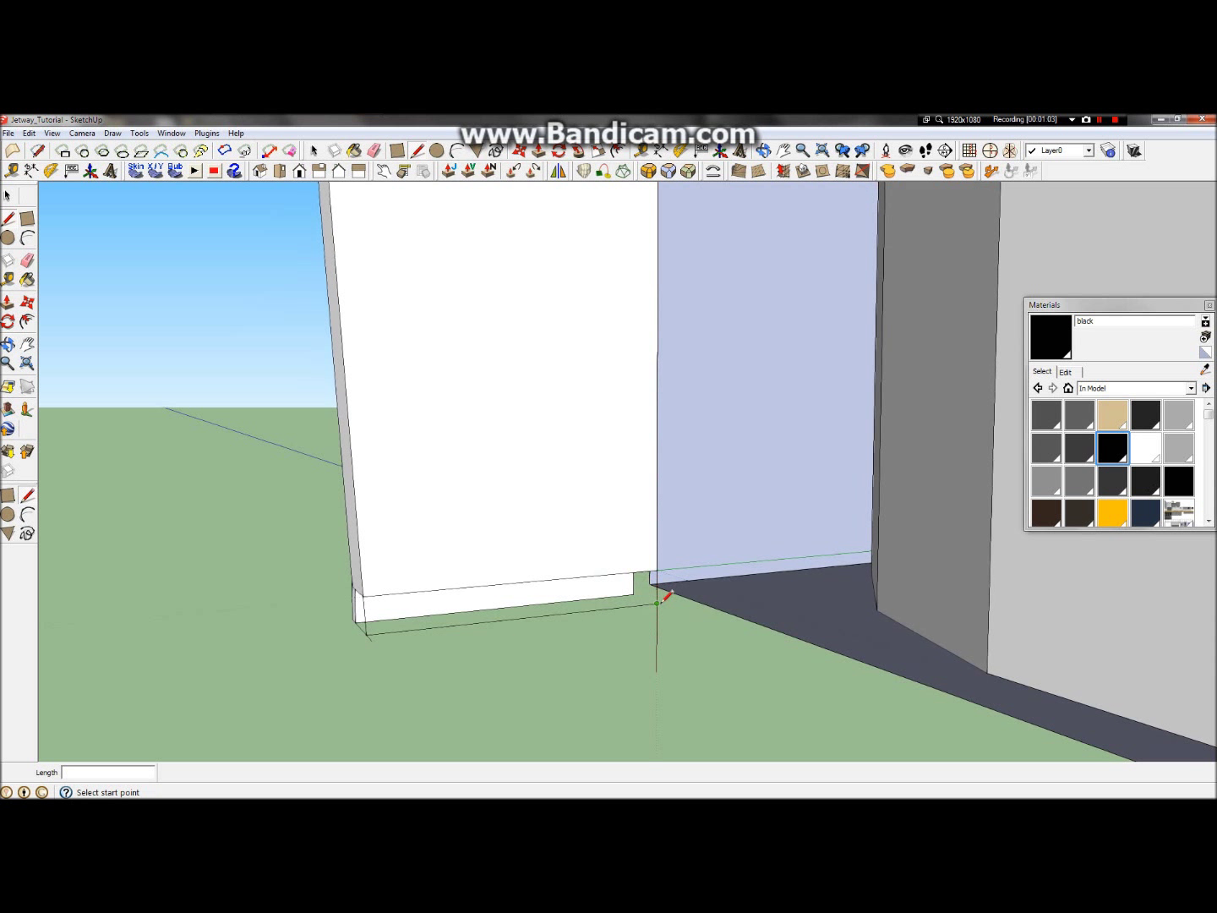
Step: Delete the two leftover line ends that overshoot the front and back corners of the outline below the side wall
{"action": "scroll", "coordinate": [491, 609], "scroll_direction": "up", "scroll_amount": 1}
{"action": "left_click", "coordinate": [8, 194]}
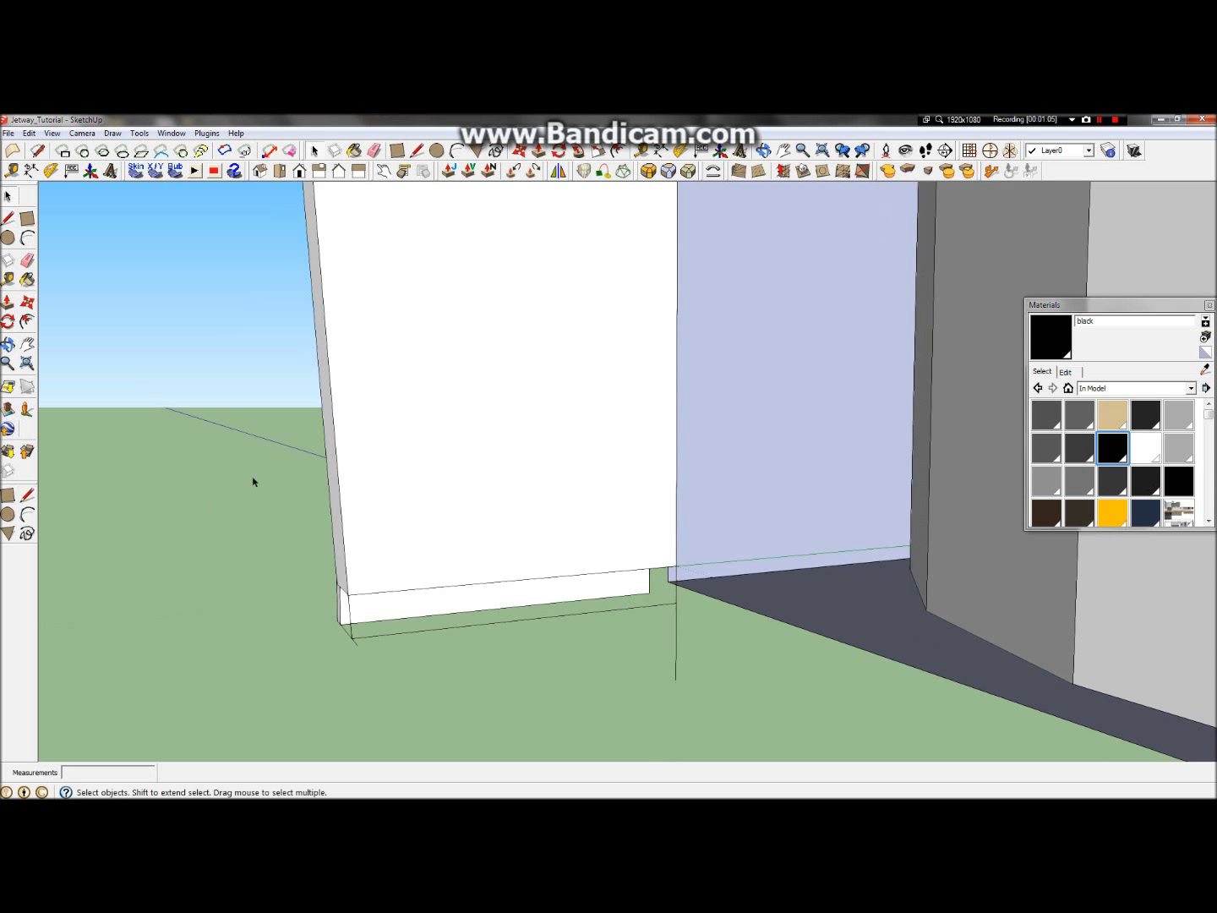
{"action": "left_click", "coordinate": [356, 648]}
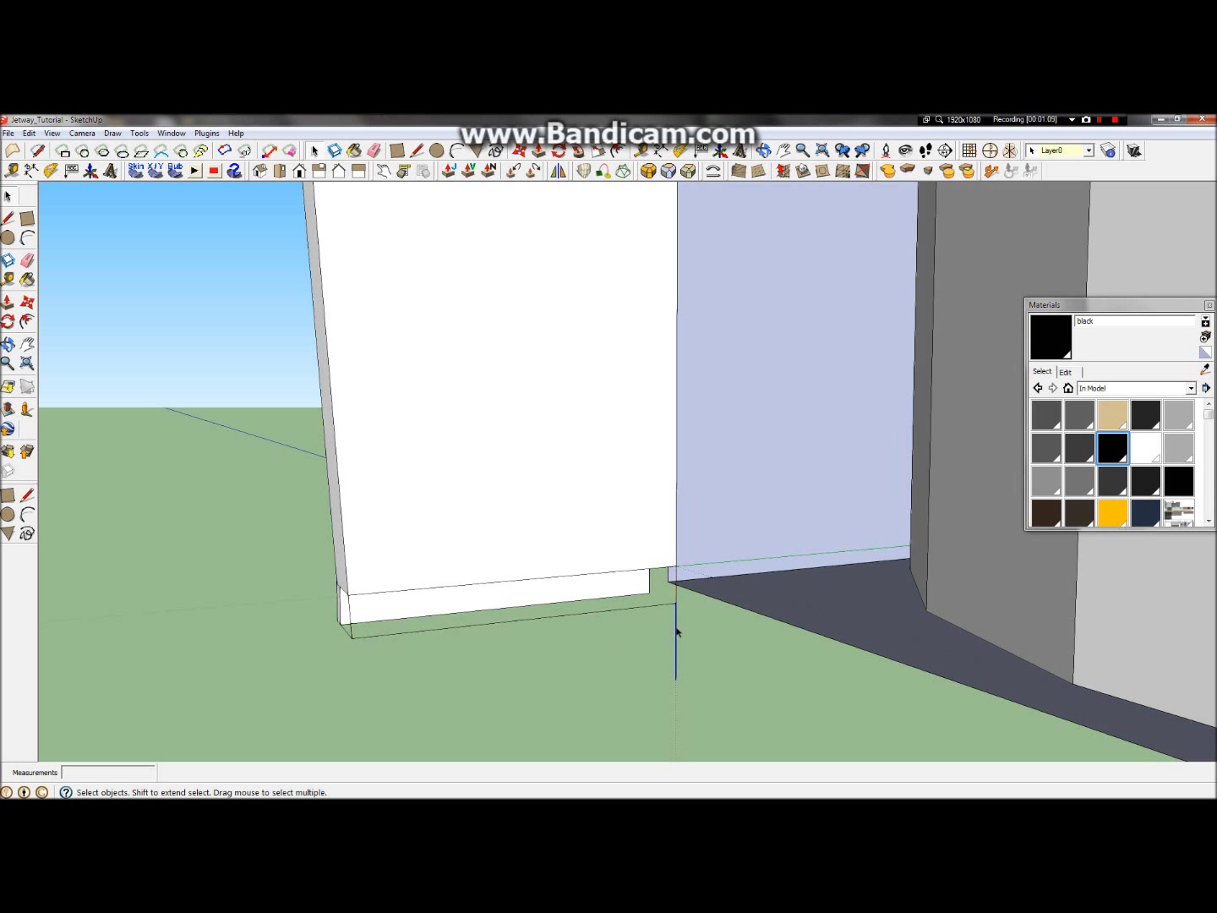
{"action": "scroll", "coordinate": [669, 588], "scroll_direction": "up", "scroll_amount": 3}
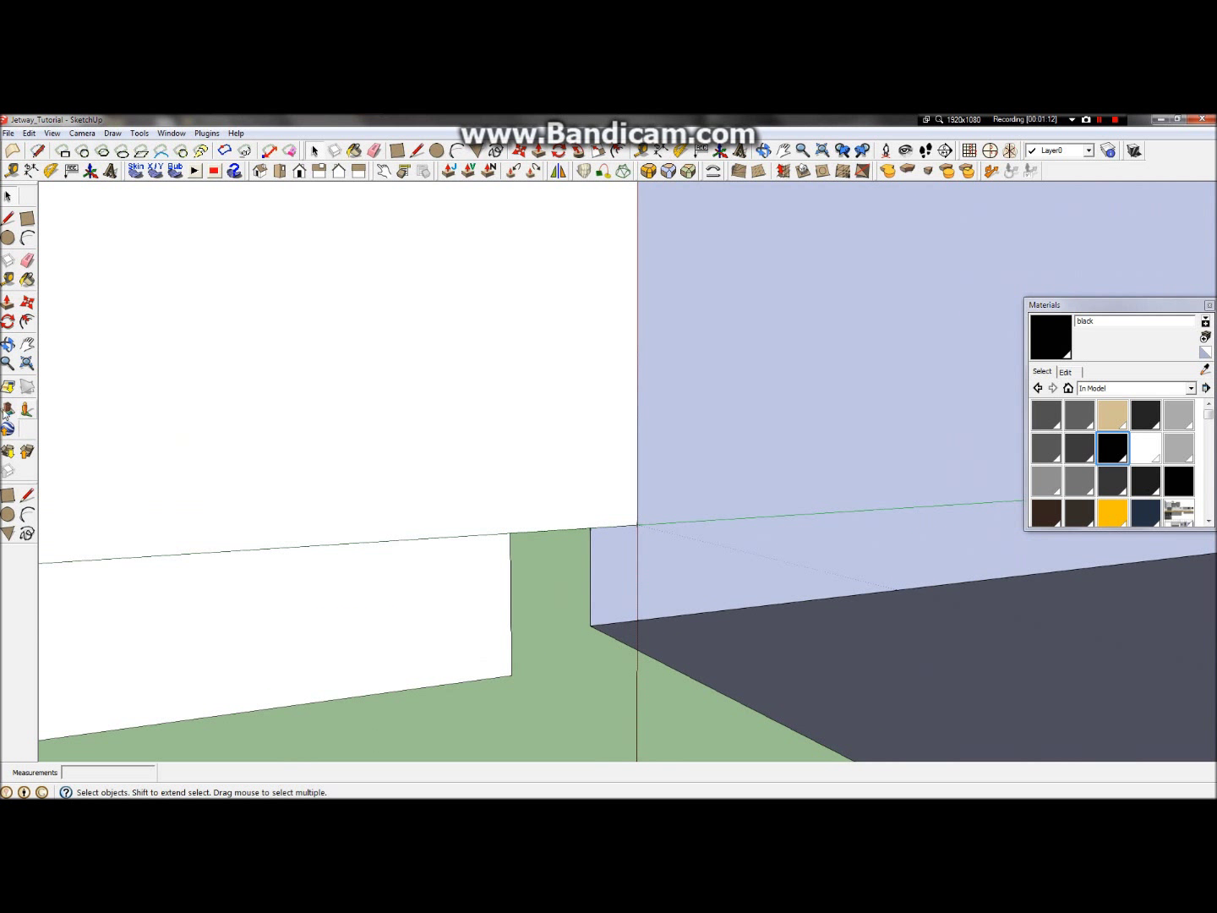
Step: Draw a line along the side wall's lower edge between its front and back corners, closing the outline into a face
{"action": "left_click", "coordinate": [8, 344]}
{"action": "left_click_drag", "start_coordinate": [550, 422], "coordinate": [710, 422]}
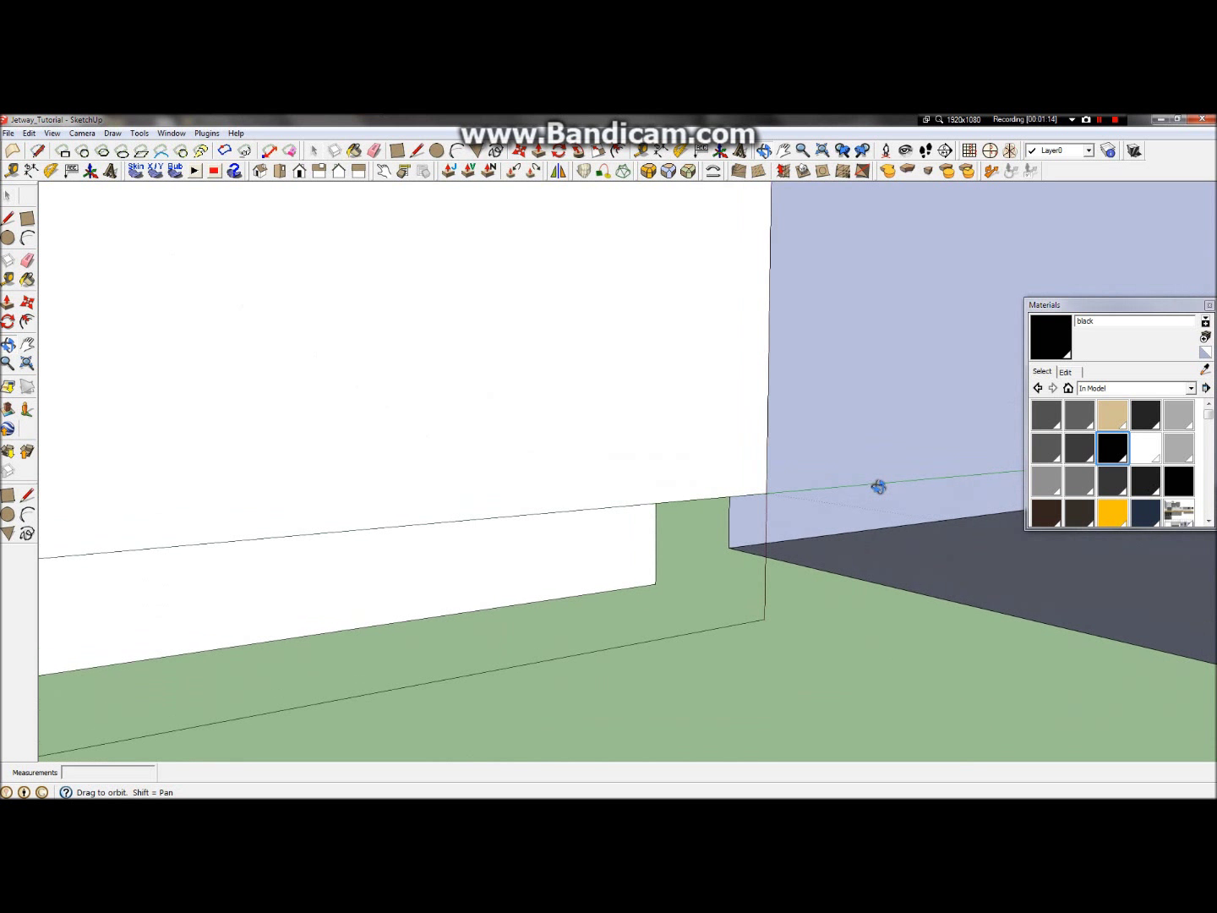
{"action": "left_click_drag", "start_coordinate": [878, 487], "coordinate": [879, 490]}
{"action": "left_click", "coordinate": [8, 218]}
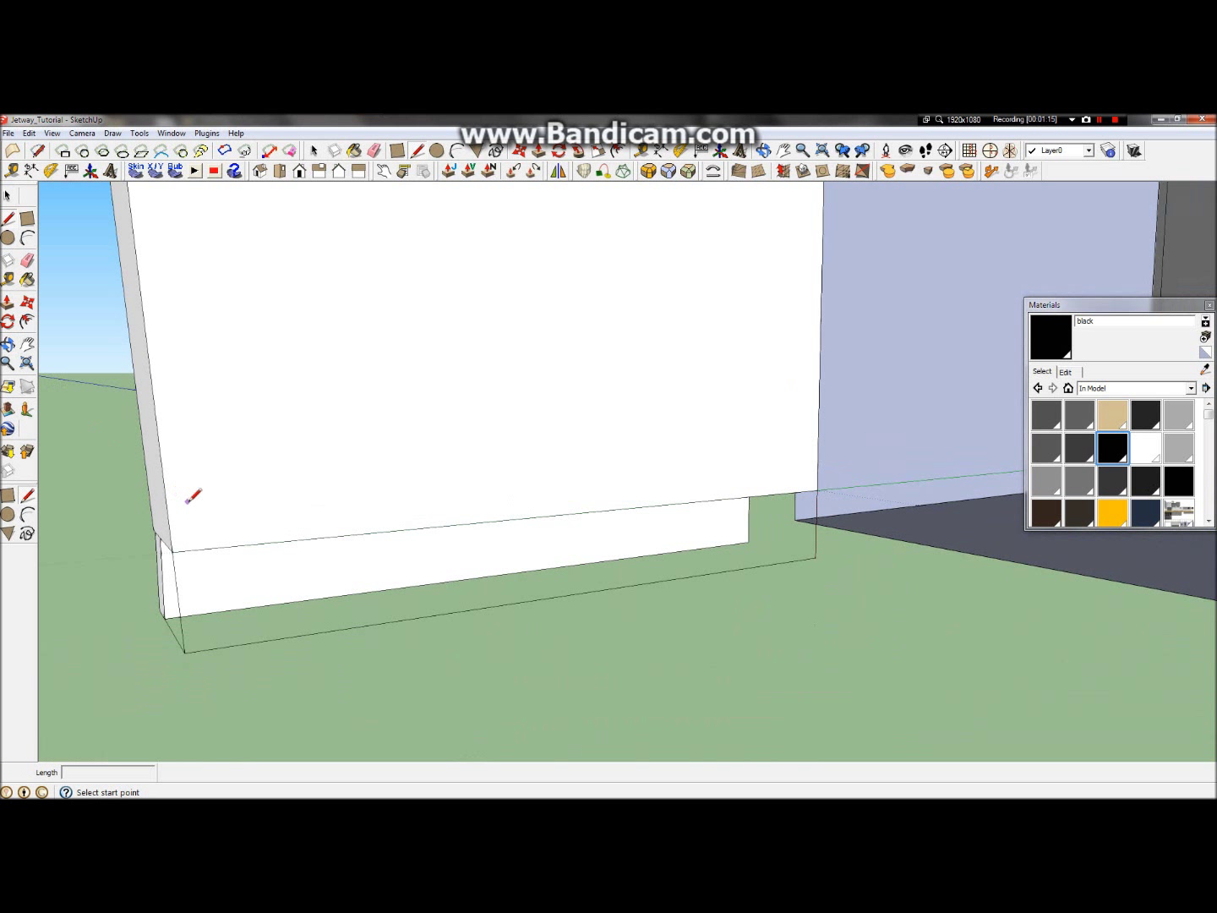
{"action": "left_click", "coordinate": [172, 552]}
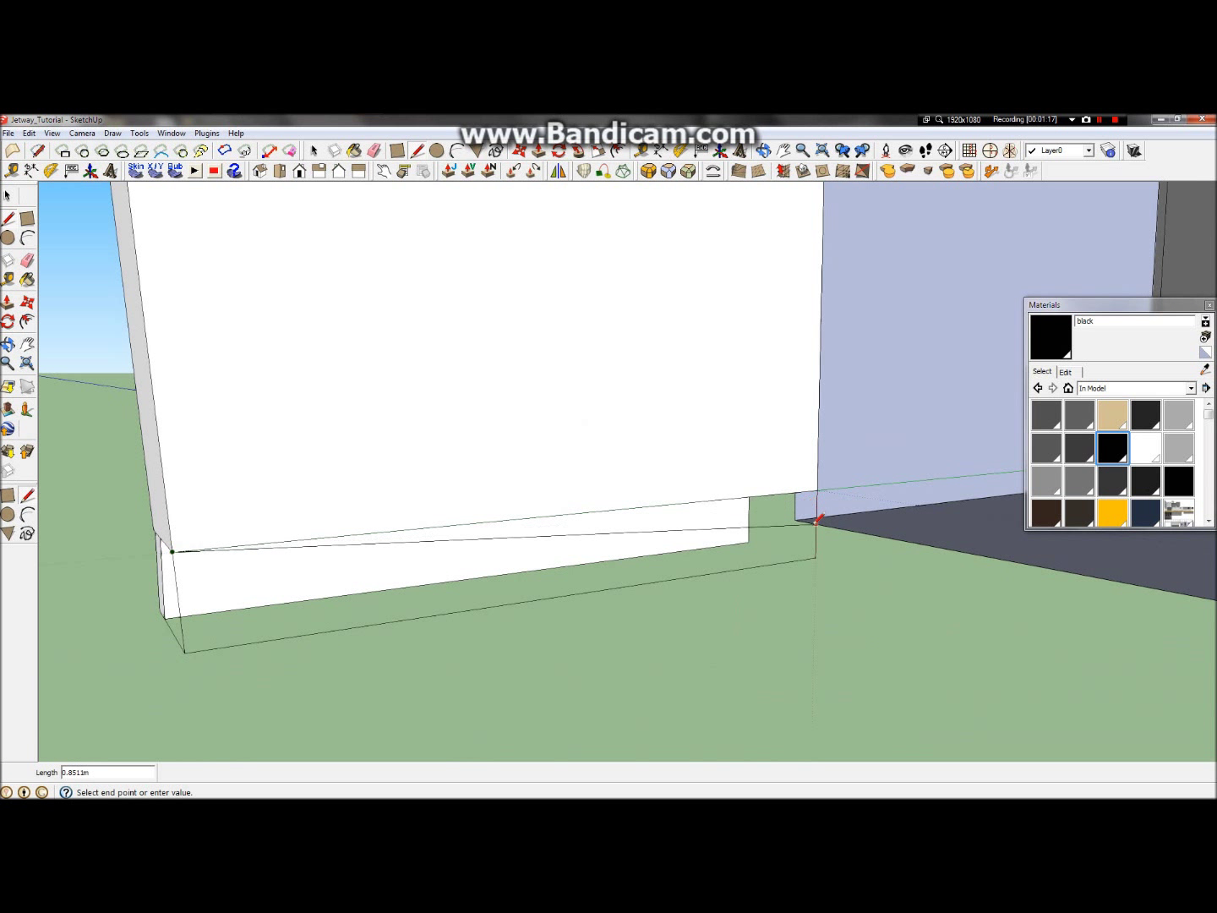
{"action": "left_click", "coordinate": [818, 488]}
{"action": "scroll", "coordinate": [835, 518], "scroll_direction": "down", "scroll_amount": 1}
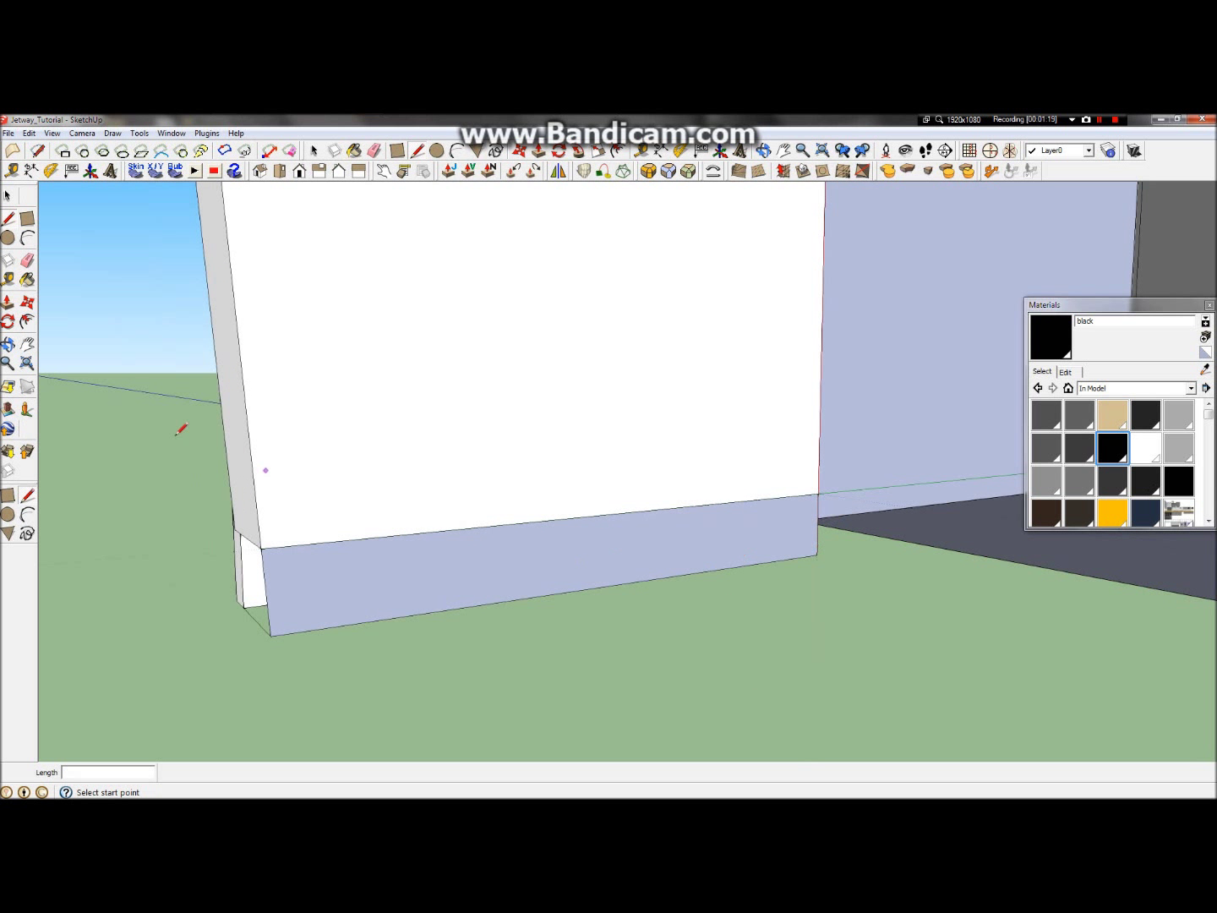
Step: Delete the leftover horizontal line running from the recessed strip's lower corner to the new face
{"action": "left_click", "coordinate": [6, 390]}
{"action": "left_click_drag", "start_coordinate": [592, 439], "coordinate": [762, 425]}
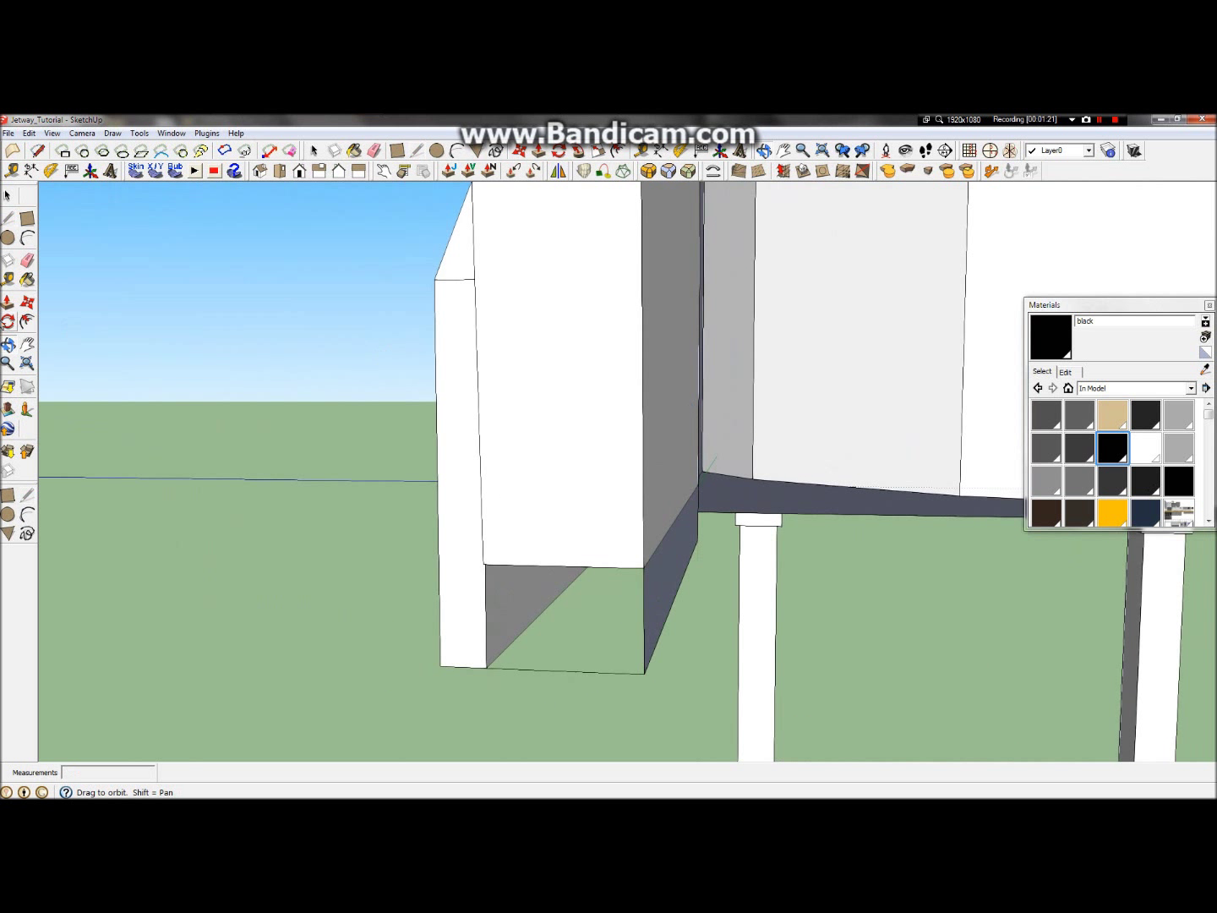
{"action": "left_click", "coordinate": [7, 195]}
{"action": "left_click", "coordinate": [574, 672]}
{"action": "key", "text": "Delete"}
Step: Make the new face below the side wall a component named Jet_Plate_03
{"action": "left_click", "coordinate": [664, 608]}
{"action": "right_click", "coordinate": [663, 606]}
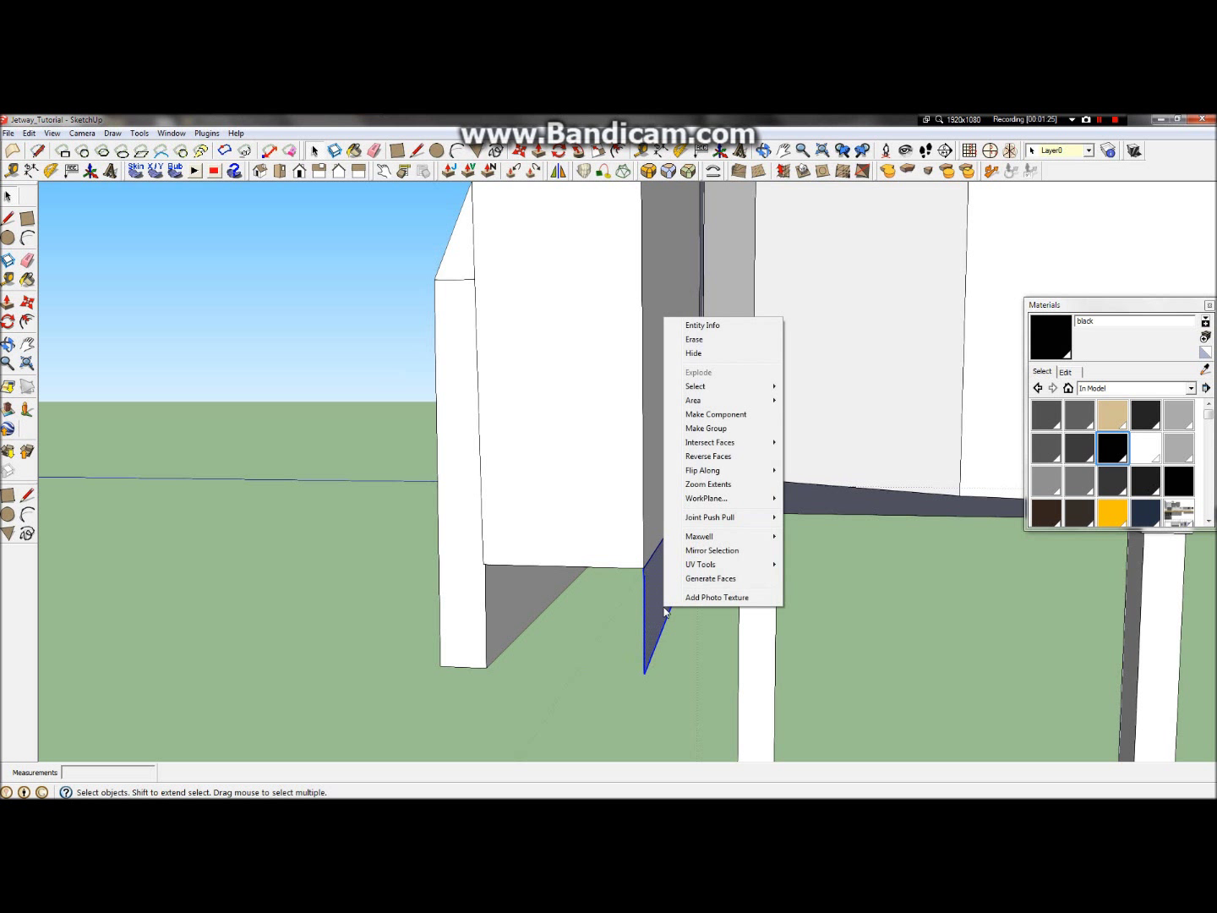
{"action": "left_click", "coordinate": [715, 415]}
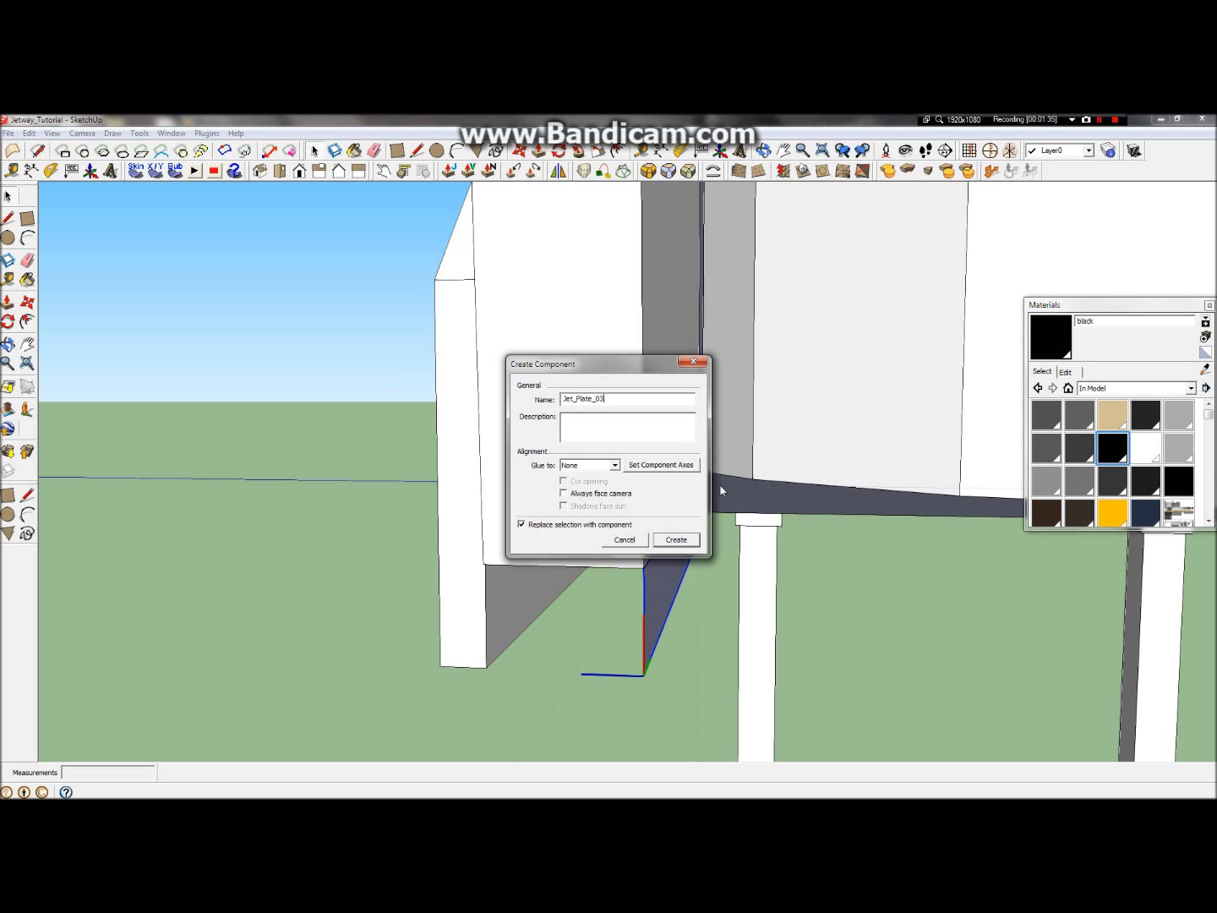
{"action": "left_click", "coordinate": [676, 539]}
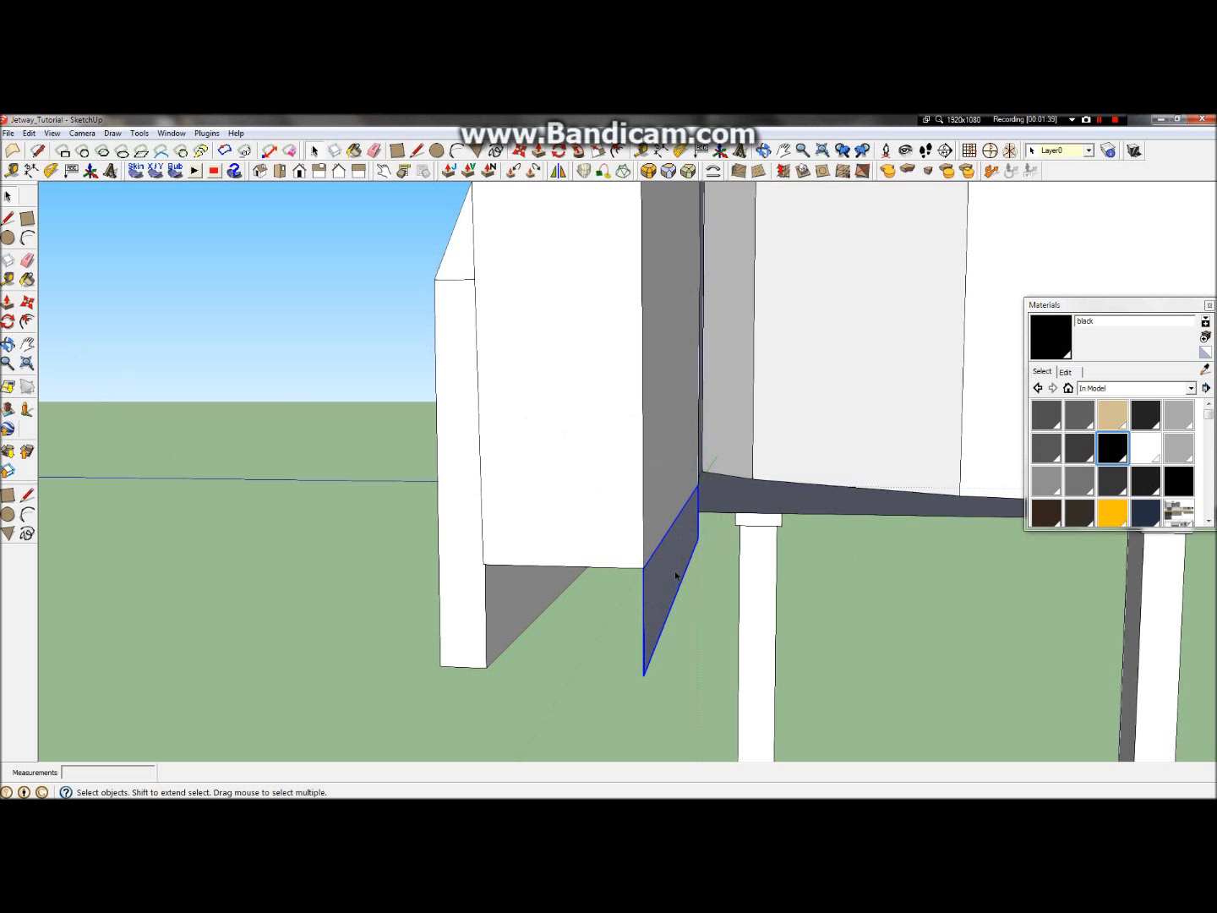
Step: Open the plate component and Push/Pull its face 0.15 m toward the recessed strip
{"action": "double_click", "coordinate": [676, 575]}
{"action": "key", "text": "p"}
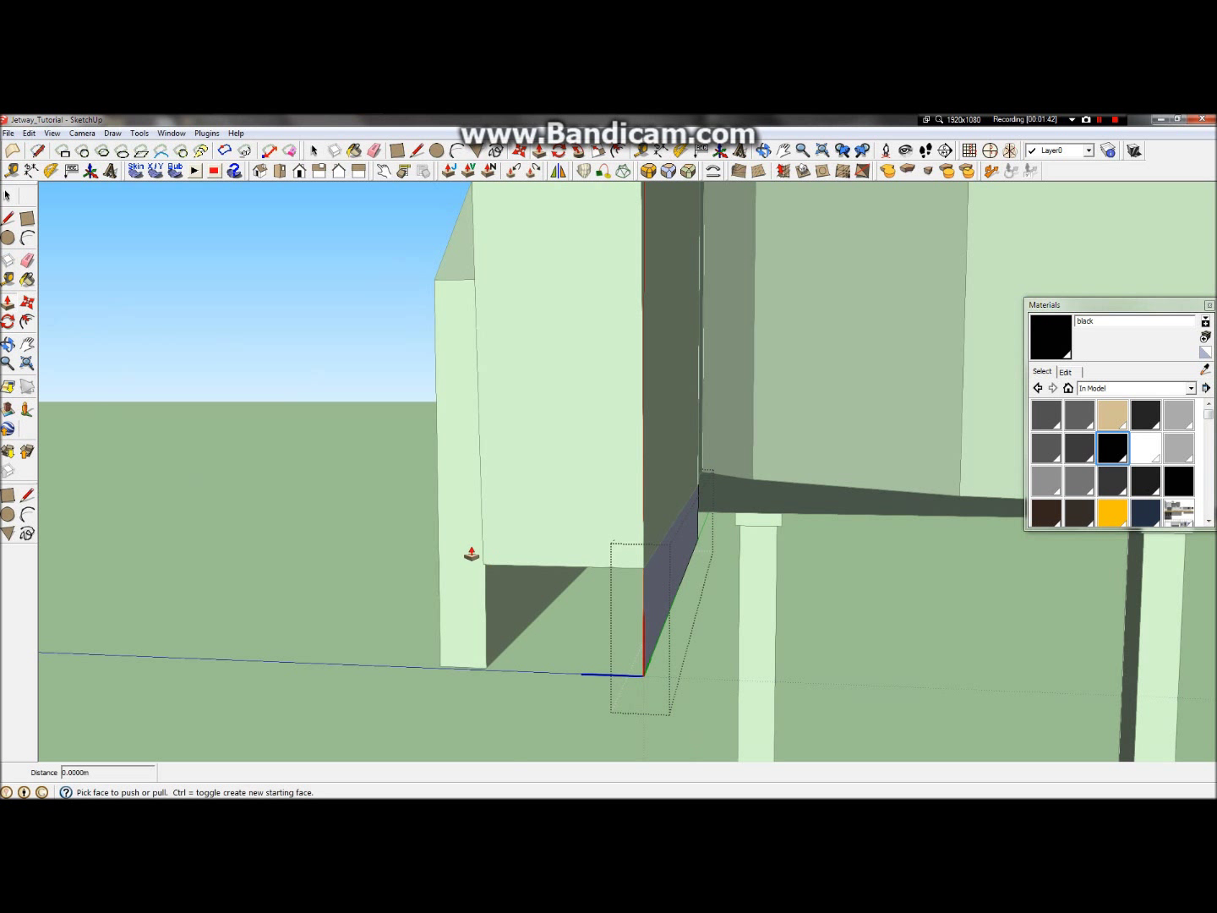
{"action": "left_click_drag", "start_coordinate": [645, 600], "coordinate": [485, 672]}
{"action": "left_click", "coordinate": [490, 672]}
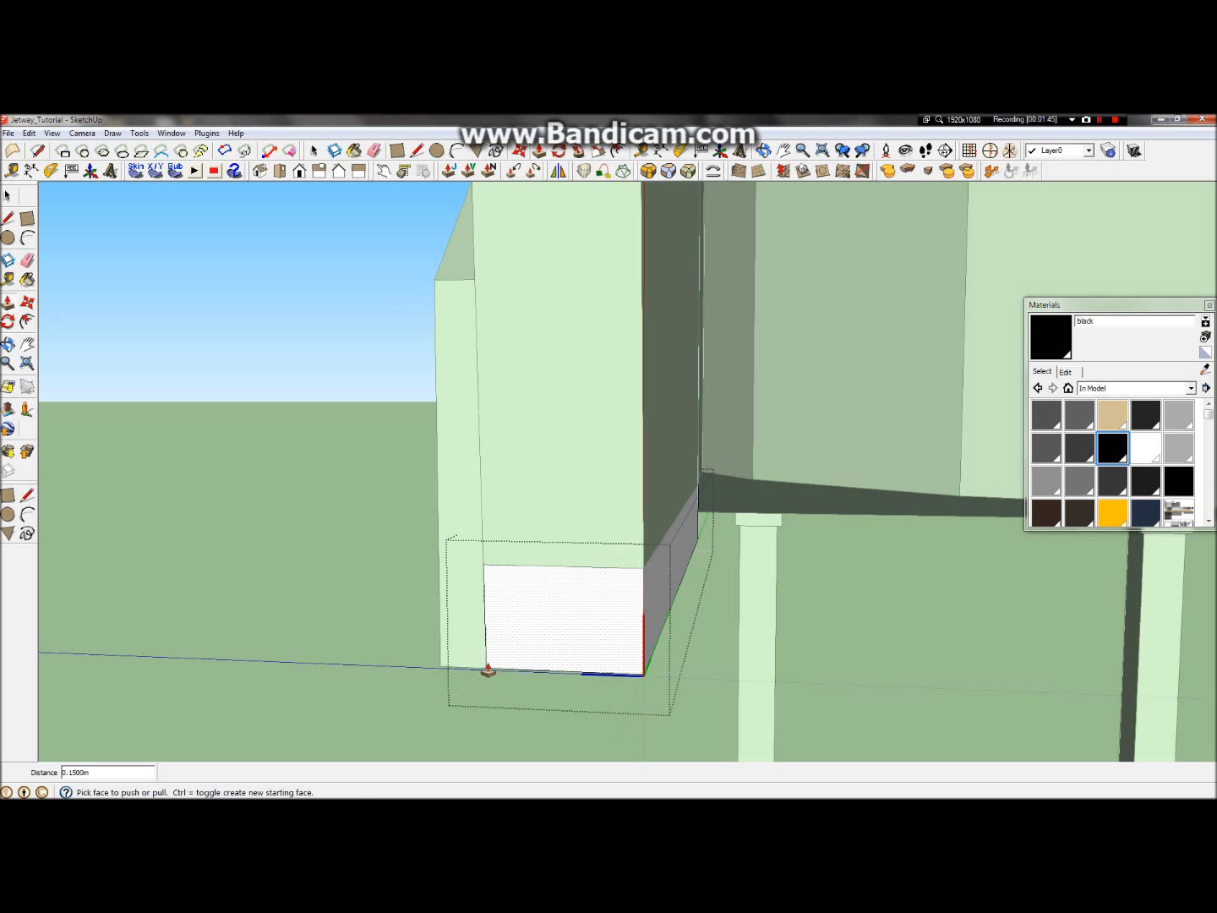
Step: Push/Pull the plate's other side 2.8695 m across the cab opening to the far side wall, and close the component
{"action": "scroll", "coordinate": [442, 633], "scroll_direction": "down", "scroll_amount": 5}
{"action": "left_click_drag", "start_coordinate": [491, 628], "coordinate": [1161, 666]}
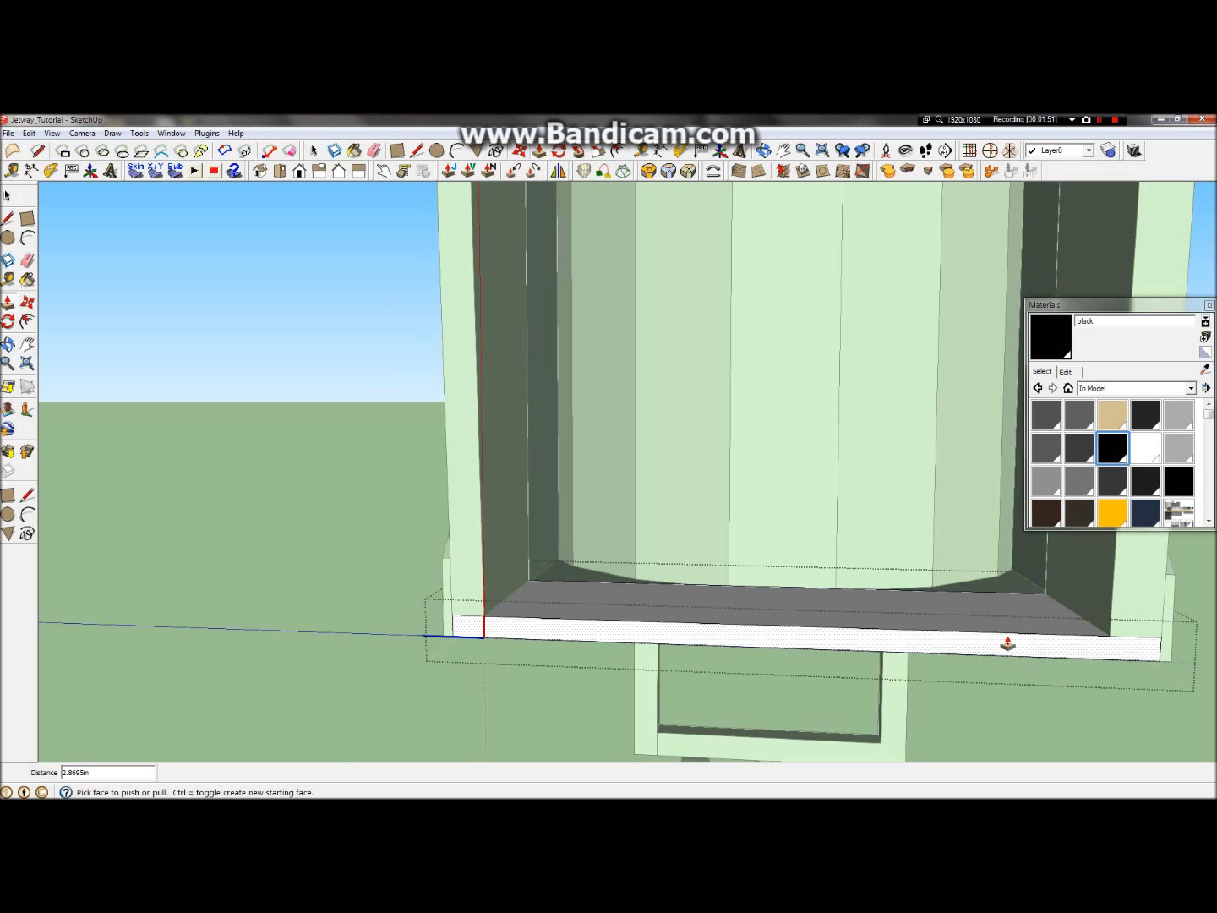
{"action": "left_click", "coordinate": [9, 196]}
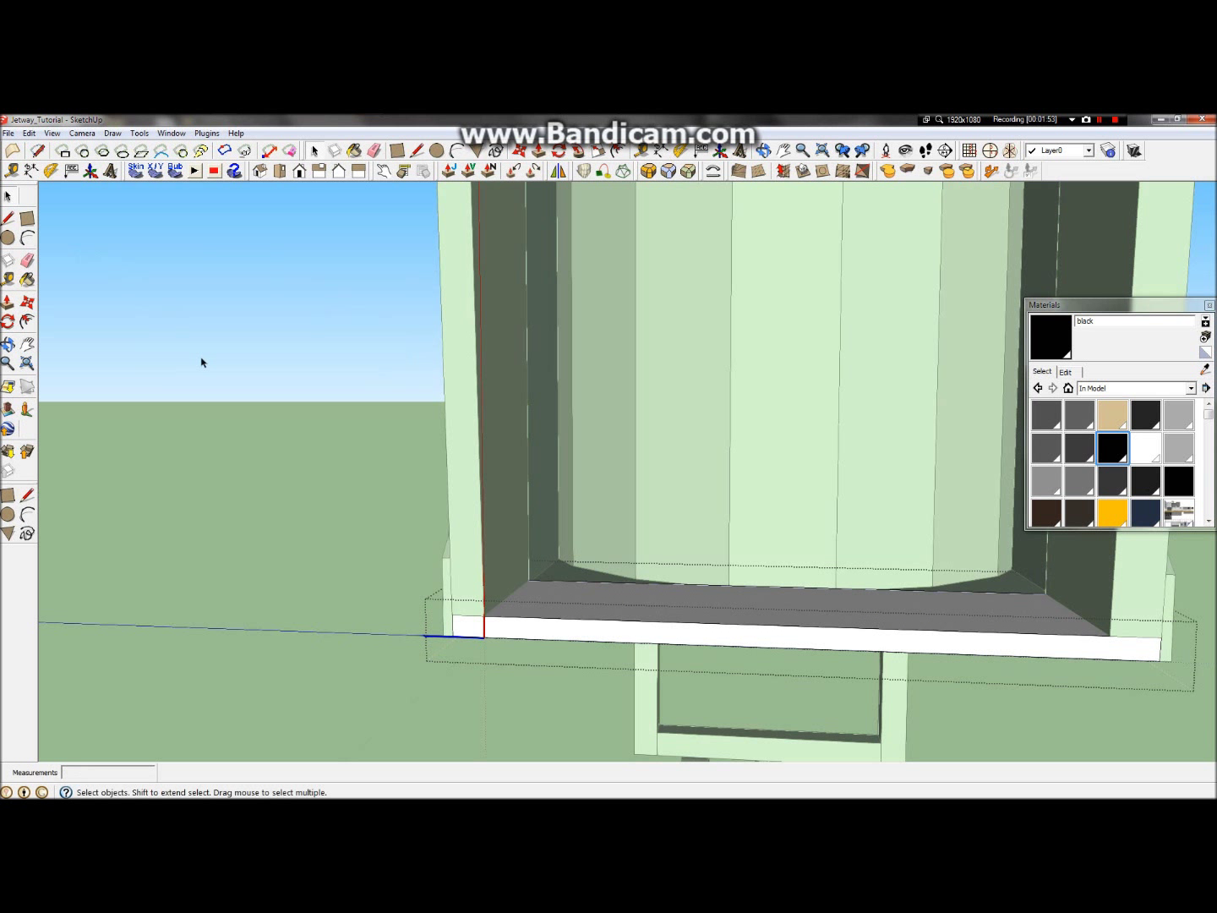
{"action": "left_click", "coordinate": [265, 441]}
Step: Examine the cab and whole jetway from both sides and the front with the new floor plate in place
{"action": "left_click", "coordinate": [7, 344]}
{"action": "left_click_drag", "start_coordinate": [533, 497], "coordinate": [1073, 620]}
{"action": "scroll", "coordinate": [1070, 619], "scroll_direction": "down", "scroll_amount": 8}
{"action": "scroll", "coordinate": [972, 684], "scroll_direction": "up", "scroll_amount": 6}
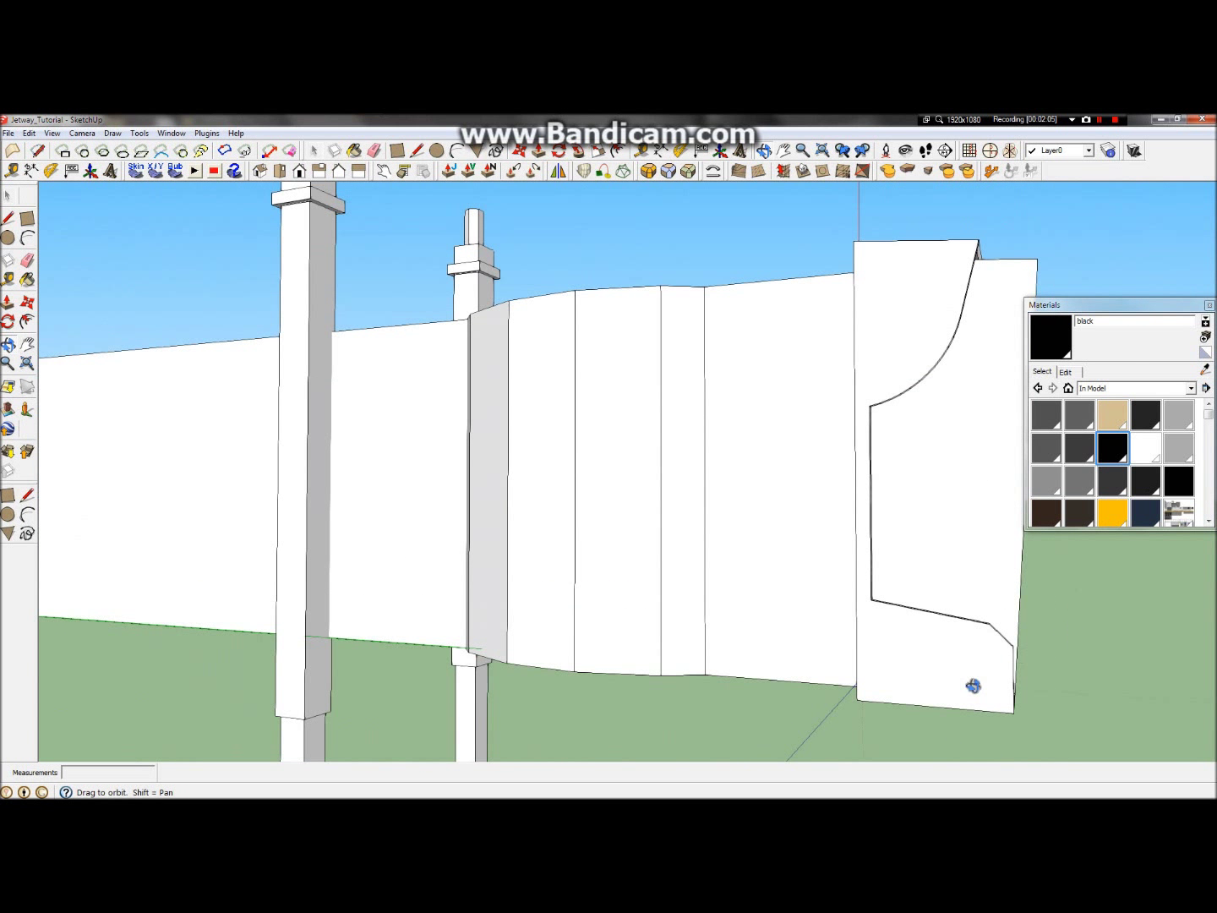
{"action": "scroll", "coordinate": [1045, 687], "scroll_direction": "down", "scroll_amount": 4}
{"action": "left_click_drag", "start_coordinate": [947, 704], "coordinate": [542, 655]}
{"action": "scroll", "coordinate": [499, 454], "scroll_direction": "up", "scroll_amount": 8}
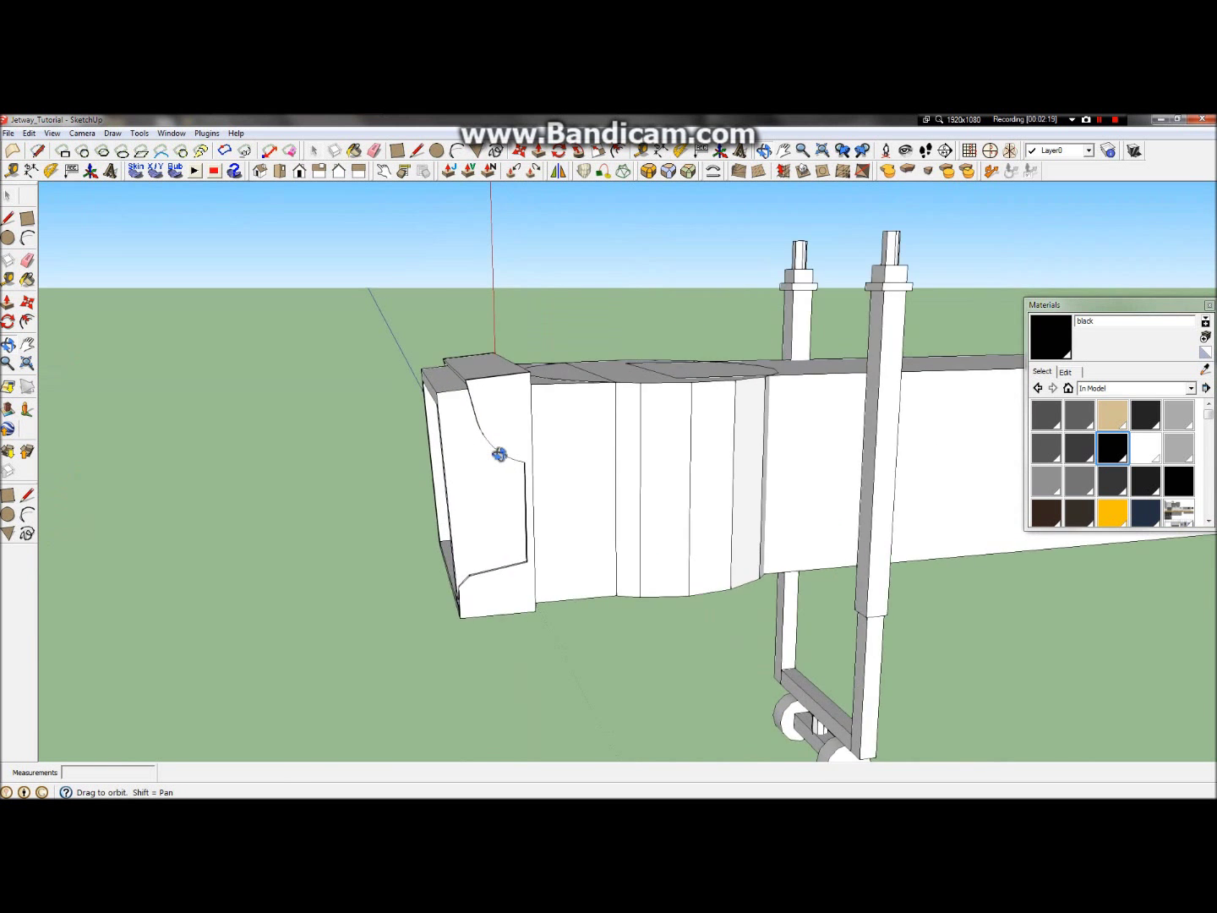
{"action": "left_click_drag", "start_coordinate": [492, 446], "coordinate": [483, 544]}
{"action": "scroll", "coordinate": [483, 544], "scroll_direction": "up", "scroll_amount": 3}
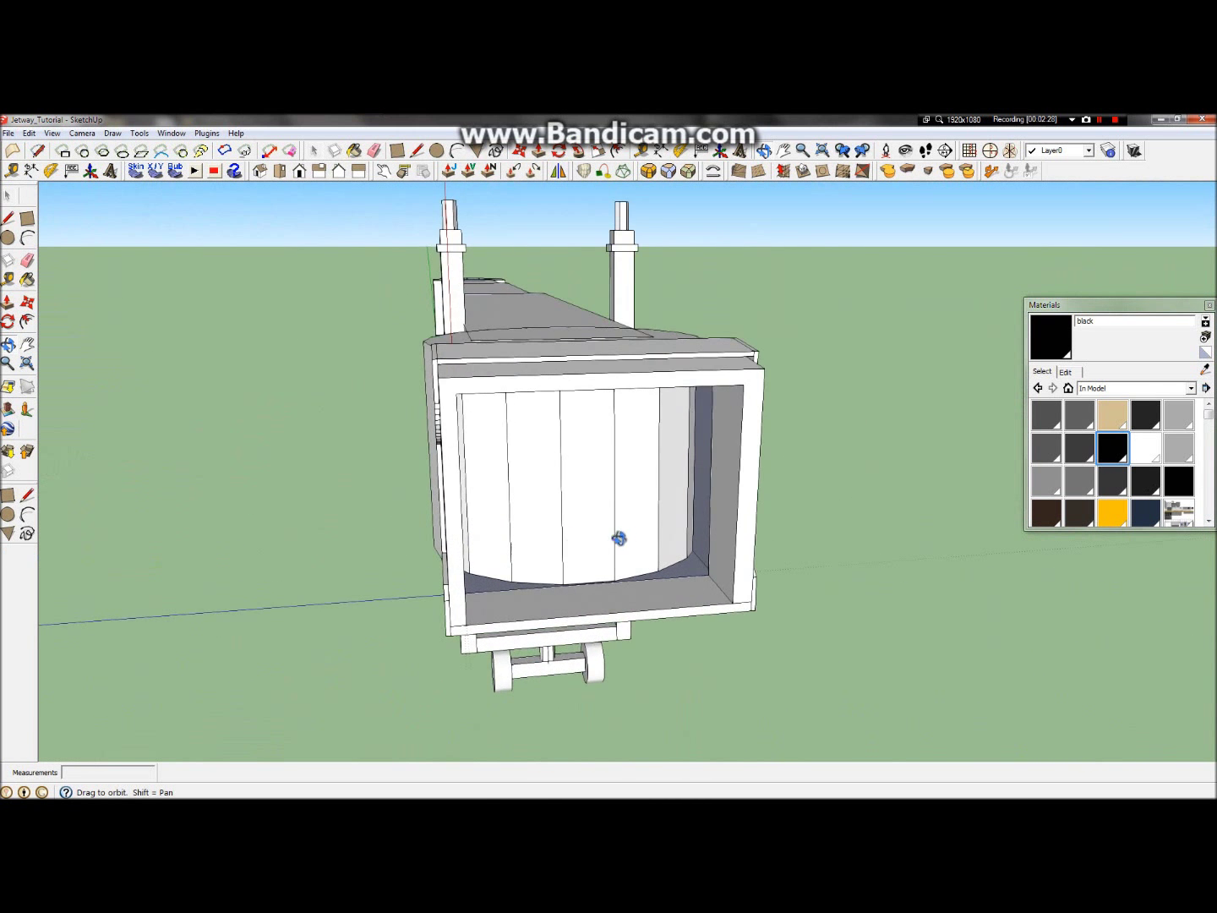
{"action": "scroll", "coordinate": [622, 537], "scroll_direction": "up", "scroll_amount": 3}
{"action": "left_click_drag", "start_coordinate": [623, 536], "coordinate": [725, 540]}
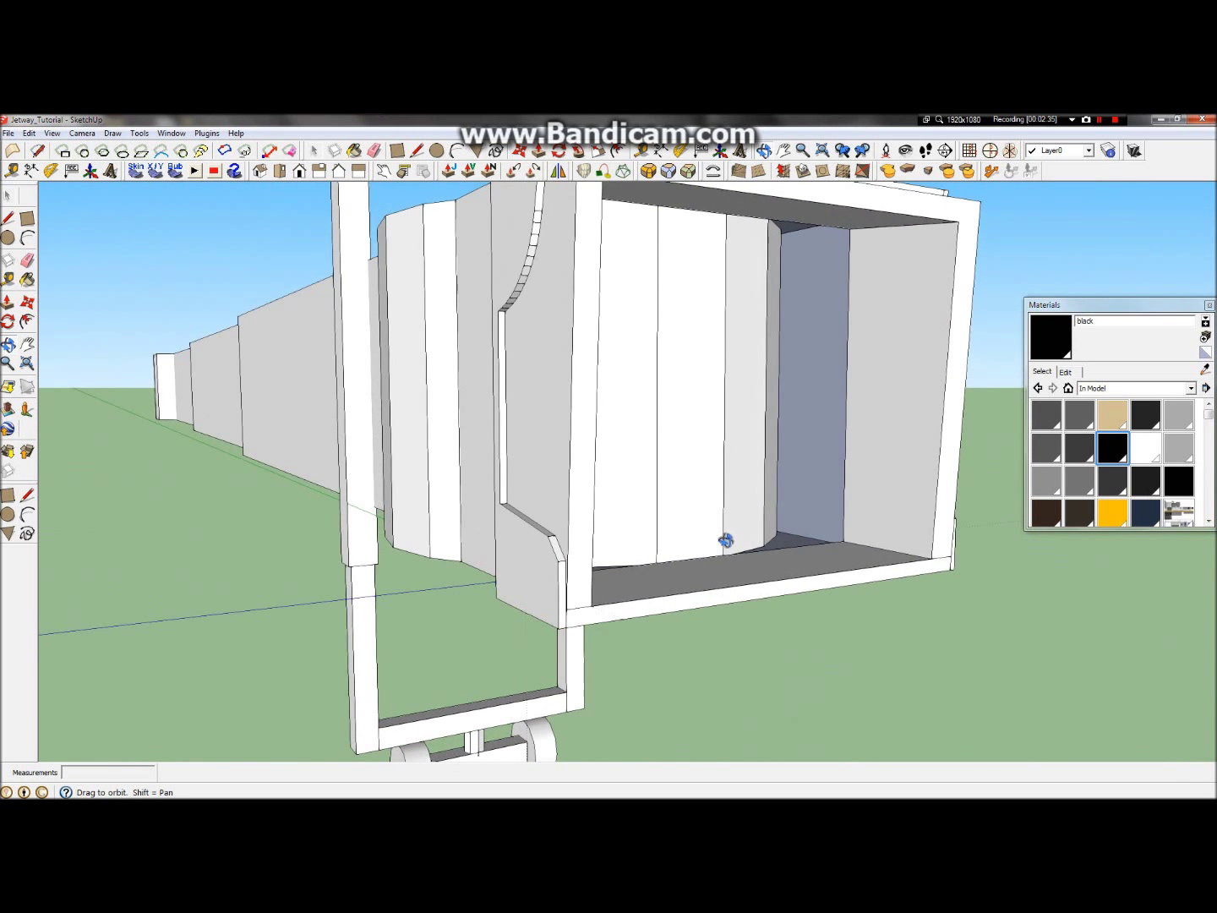
{"action": "left_click_drag", "start_coordinate": [569, 380], "coordinate": [688, 475]}
{"action": "scroll", "coordinate": [689, 475], "scroll_direction": "down", "scroll_amount": 5}
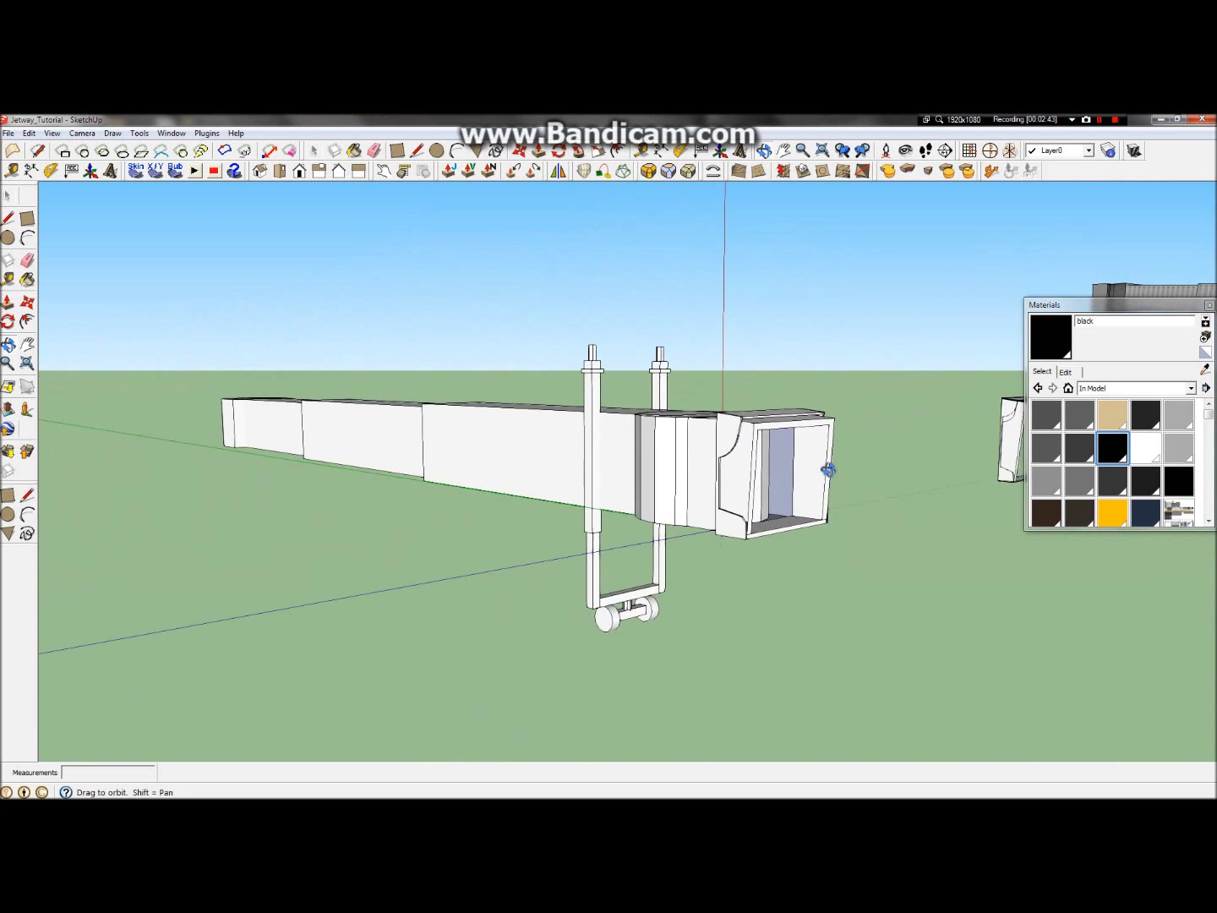
Step: Inside the cab, draw a line forward along the side wall's floor edge from its back corner and a vertical line up from its end
{"action": "scroll", "coordinate": [828, 467], "scroll_direction": "up", "scroll_amount": 10}
{"action": "left_click_drag", "start_coordinate": [775, 549], "coordinate": [759, 696]}
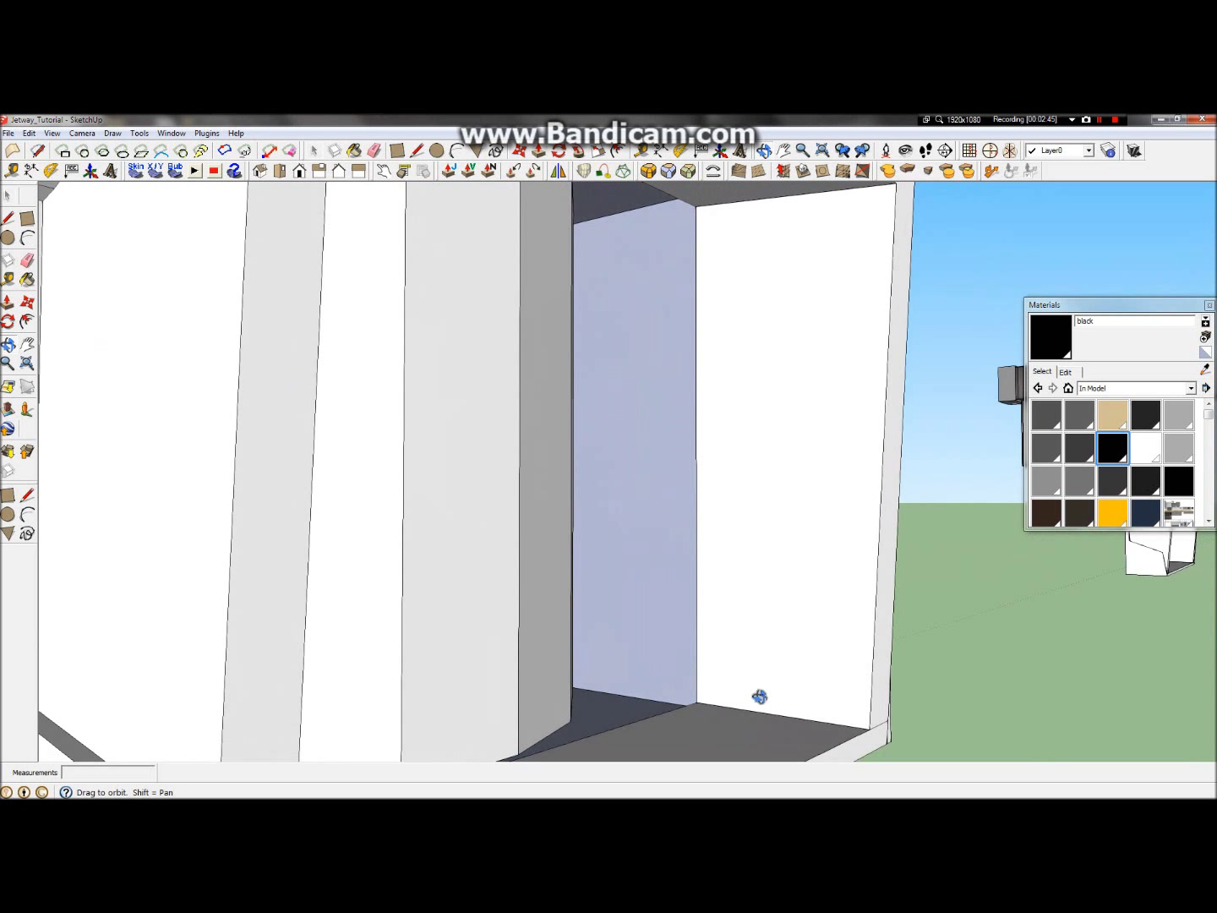
{"action": "left_click", "coordinate": [8, 218]}
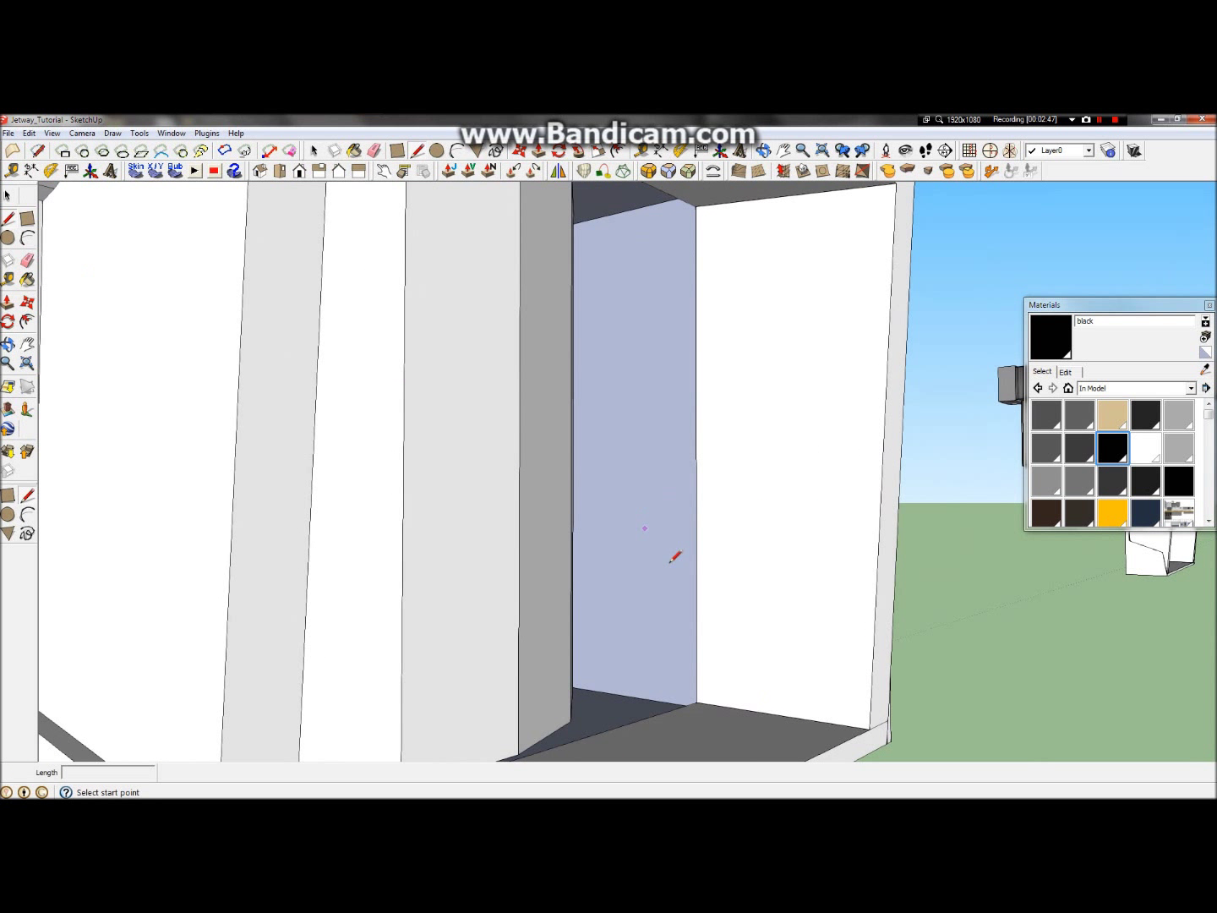
{"action": "left_click", "coordinate": [696, 702]}
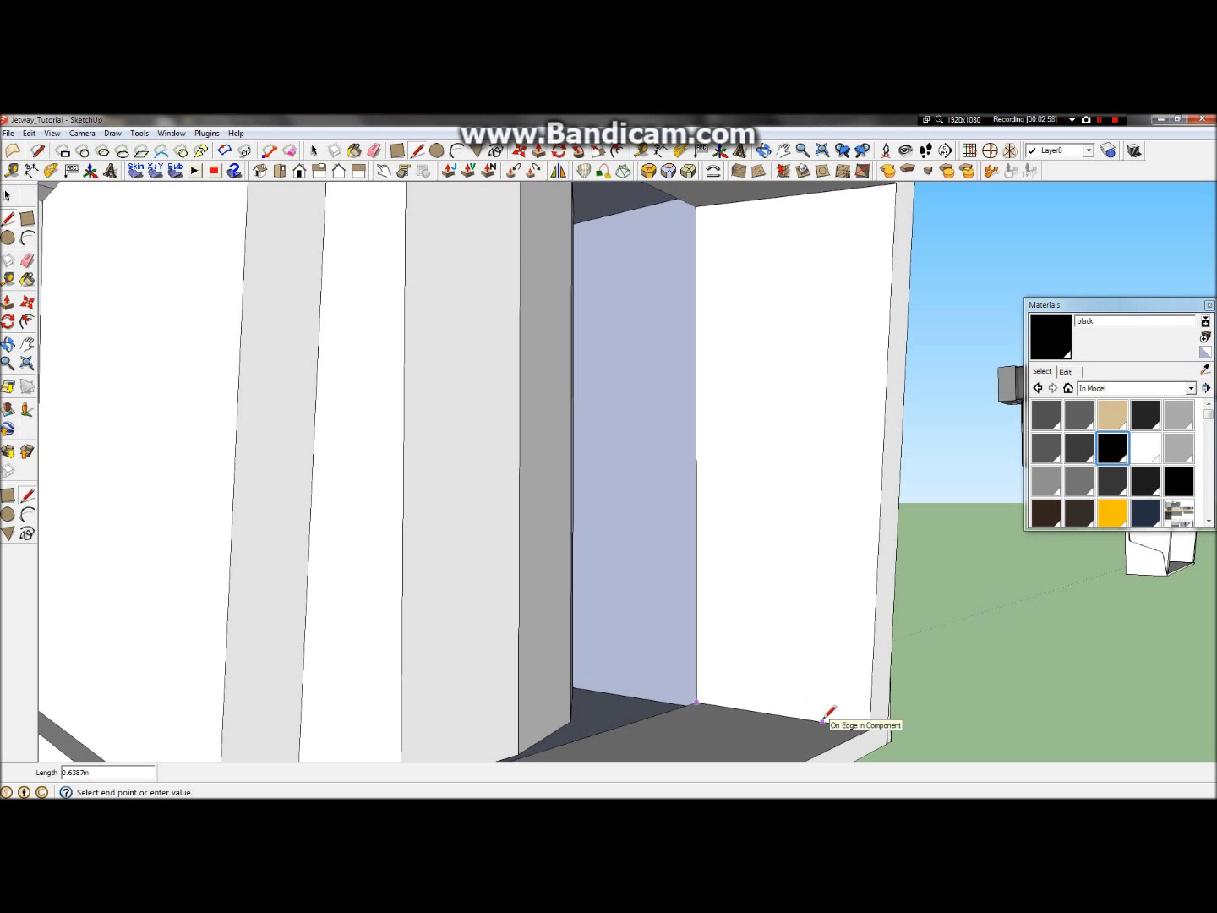
{"action": "key", "text": "Return"}
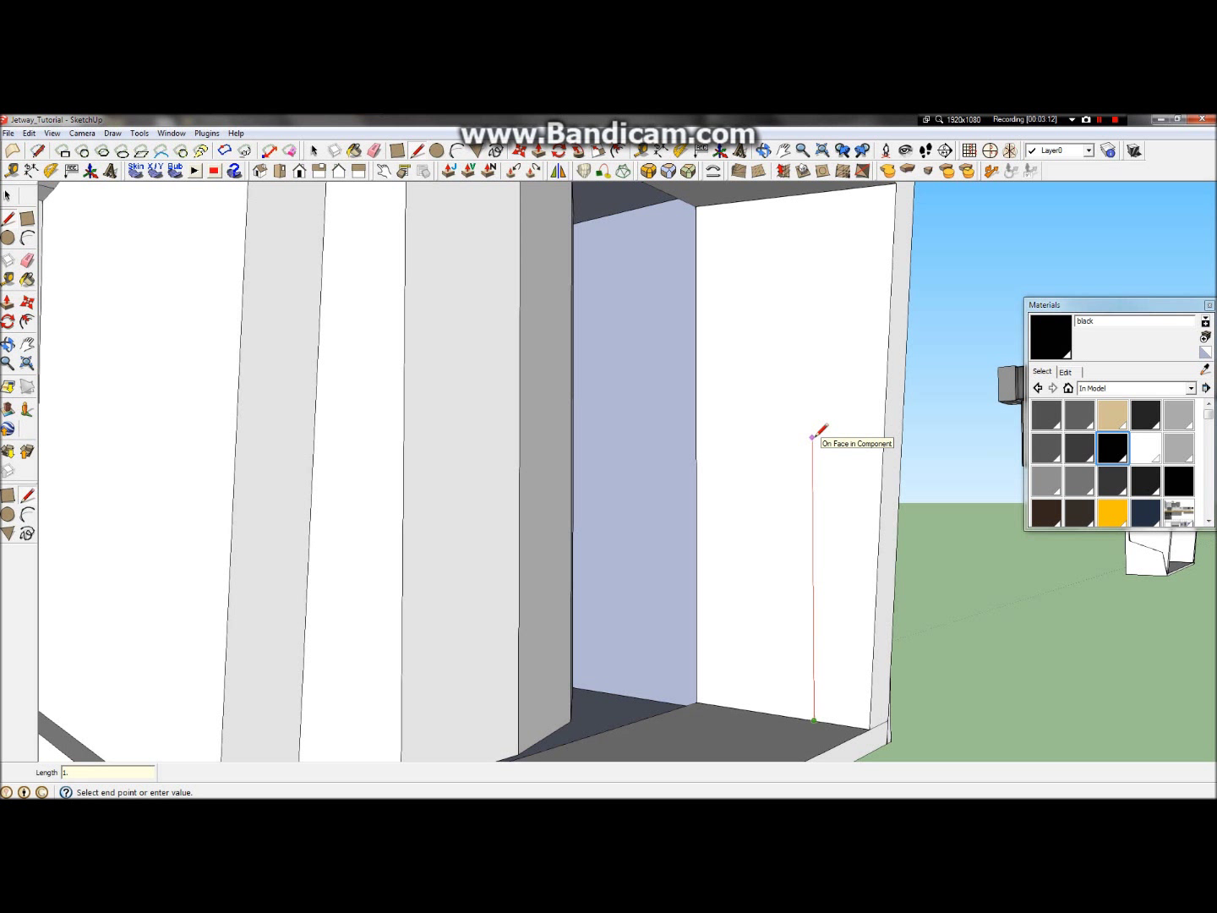
{"action": "key", "text": "Return"}
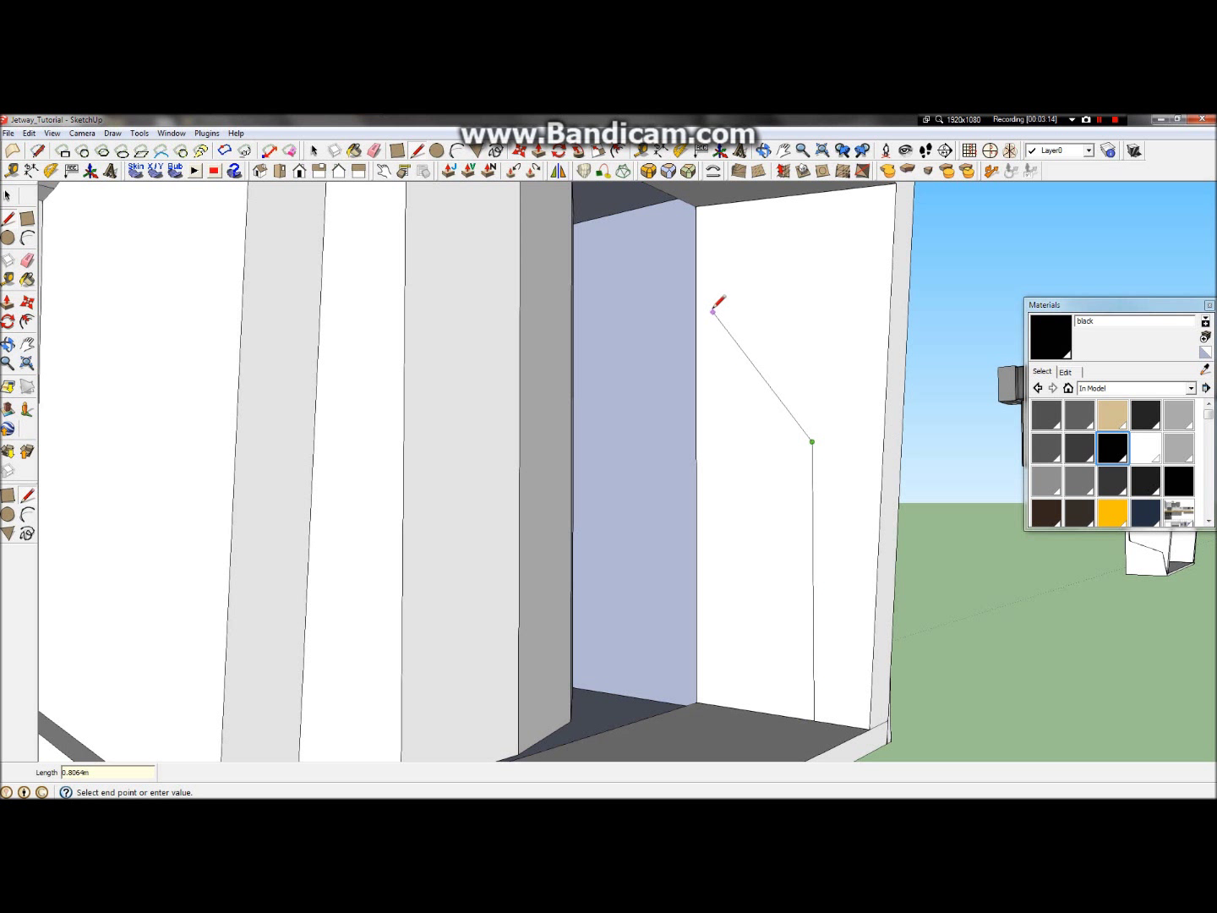
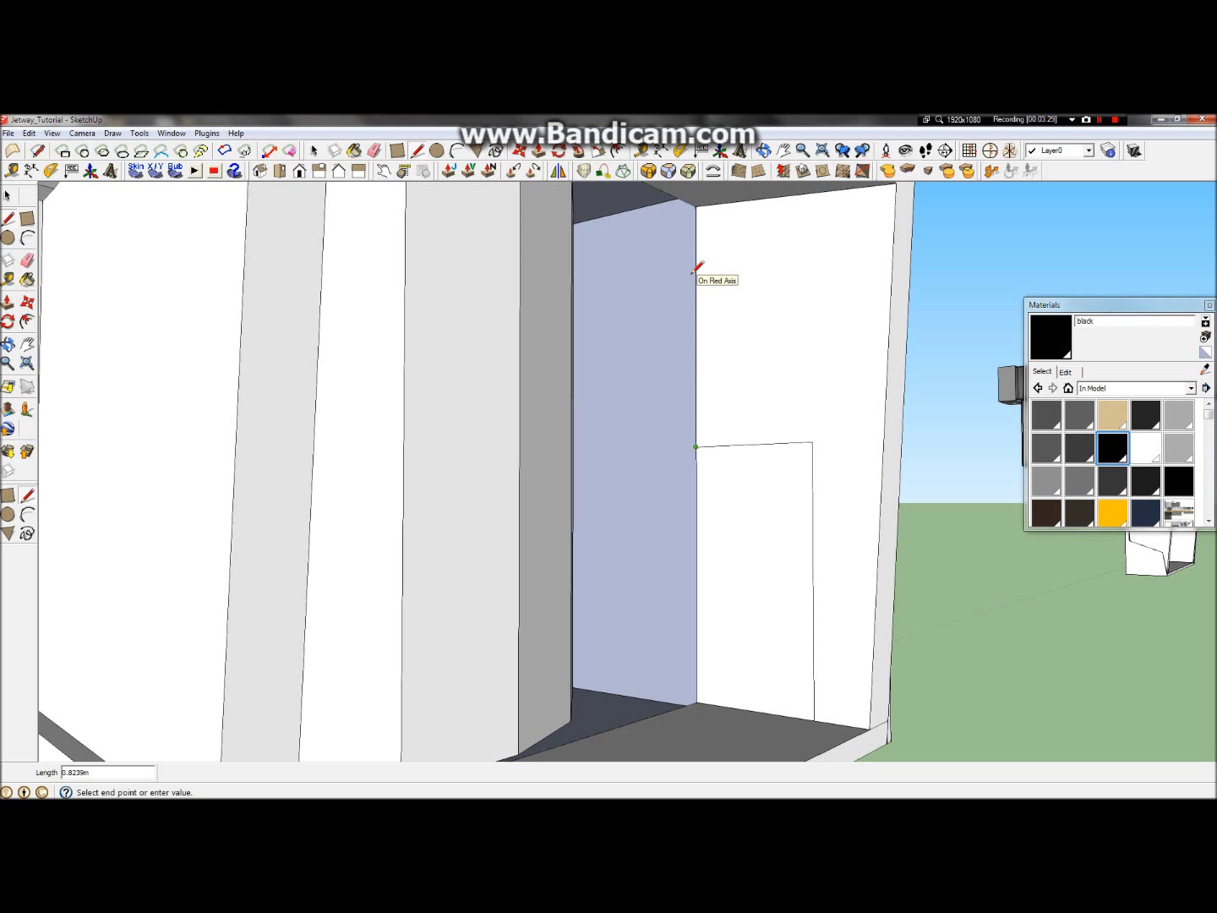
Step: Draw a 1 m sloping line from the wall's back edge to the vertical line's upper end, and delete the horizontal construction line
{"action": "type", "text": ".0000m"}
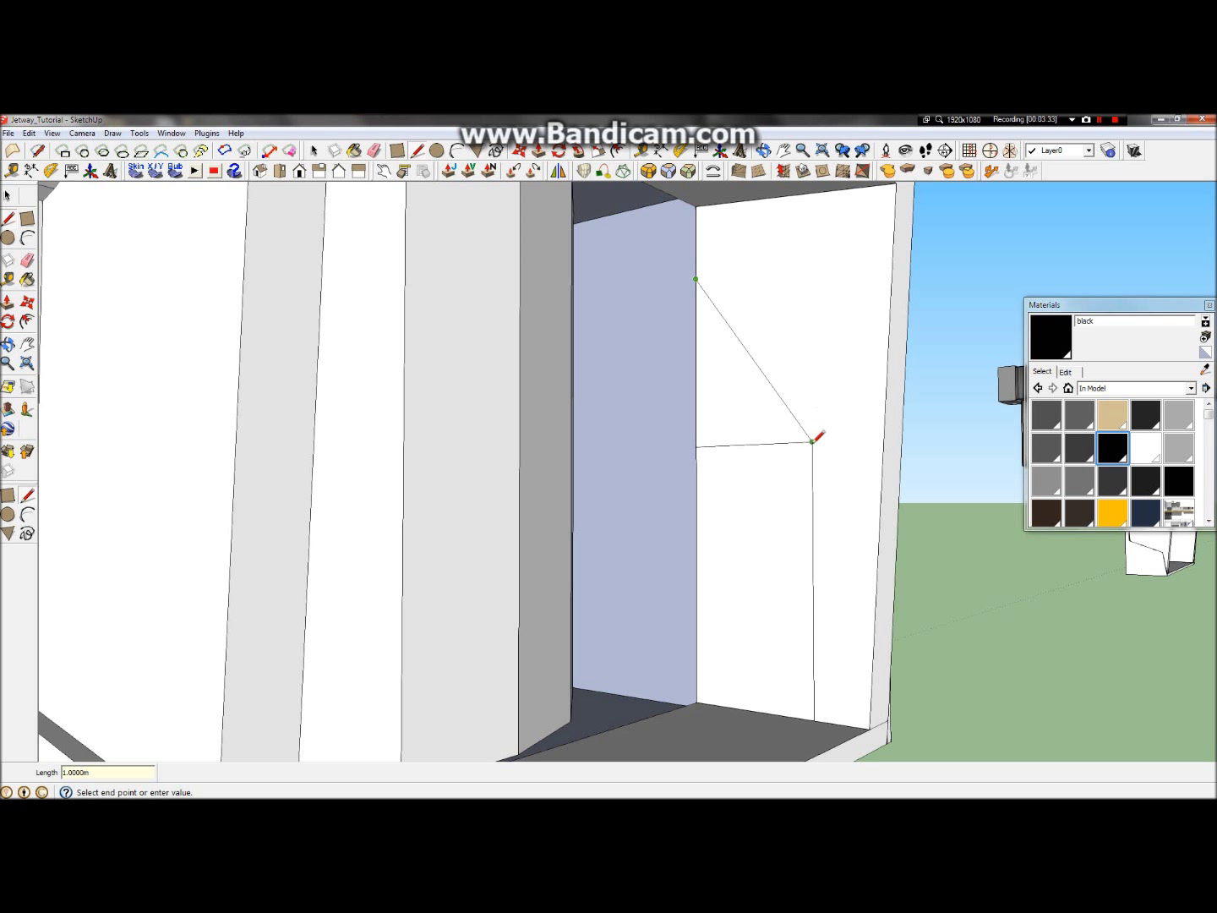
{"action": "left_click", "coordinate": [812, 441]}
{"action": "left_click", "coordinate": [6, 195]}
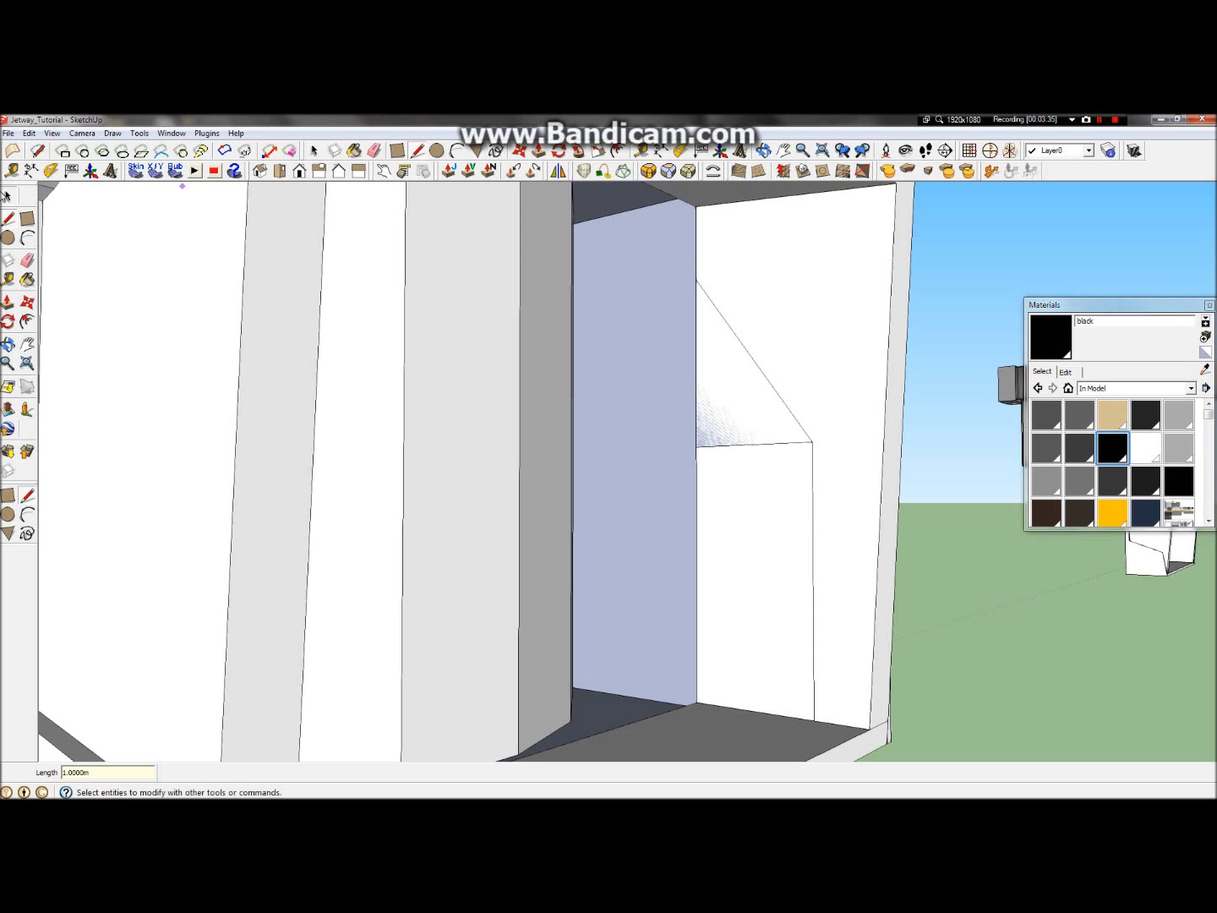
{"action": "key", "text": "Delete"}
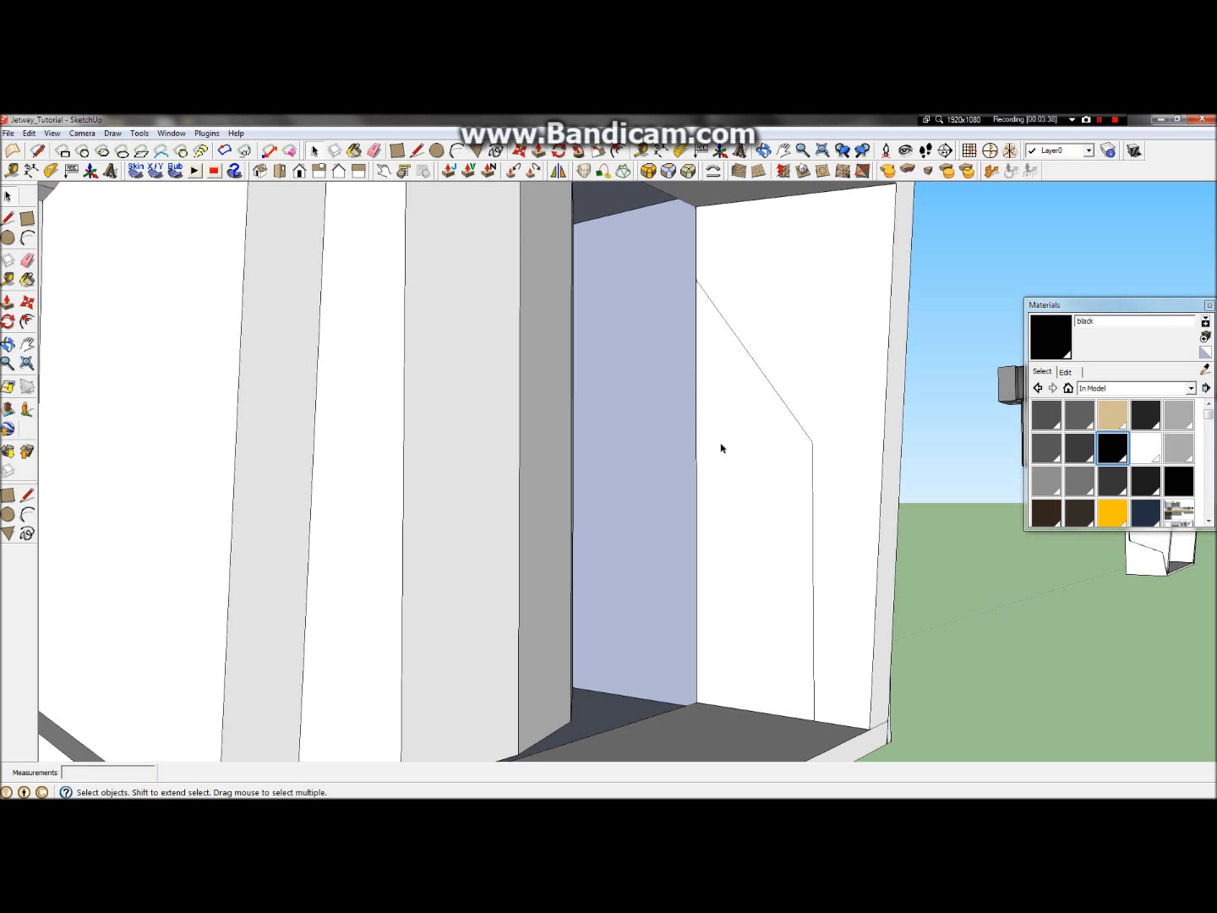
Step: Draw a 2 m line down the wall's back edge from the slope's upper end to the floor corner, closing the panel outline
{"action": "left_click", "coordinate": [718, 401]}
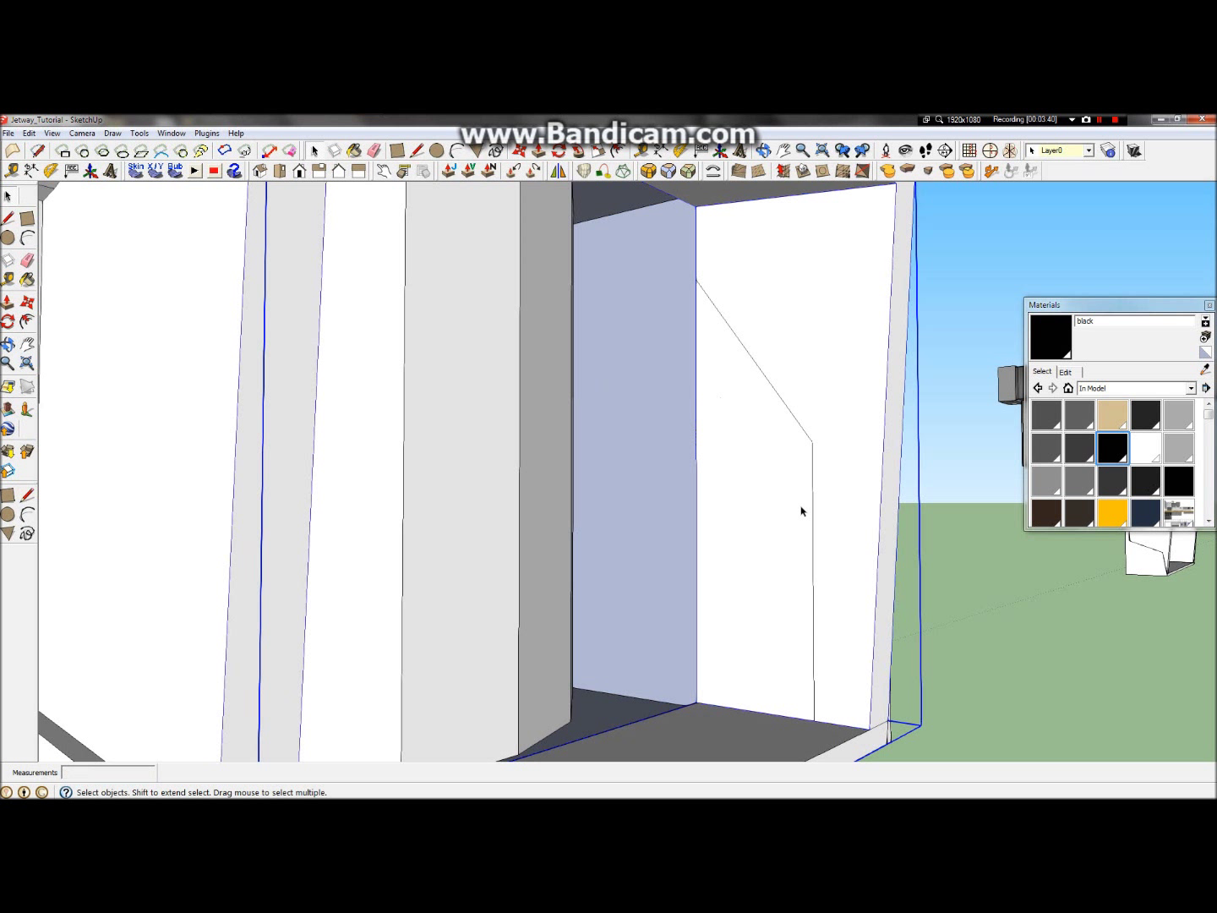
{"action": "left_click", "coordinate": [788, 714]}
{"action": "left_click", "coordinate": [1044, 664]}
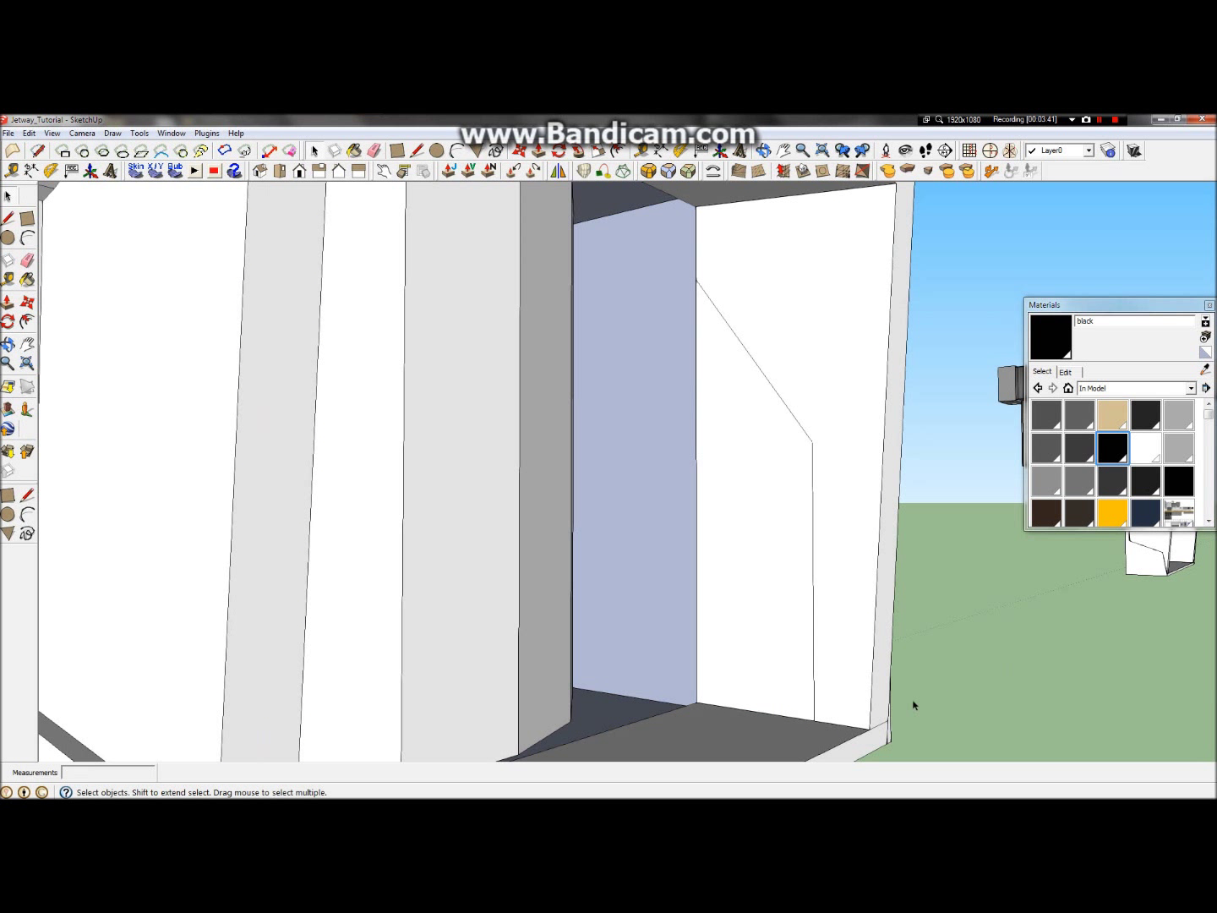
{"action": "left_click", "coordinate": [811, 716]}
{"action": "left_click", "coordinate": [1105, 602]}
{"action": "left_click", "coordinate": [699, 555]}
{"action": "left_click", "coordinate": [1135, 605]}
{"action": "left_click", "coordinate": [9, 218]}
{"action": "left_click", "coordinate": [696, 279]}
{"action": "left_click", "coordinate": [698, 702]}
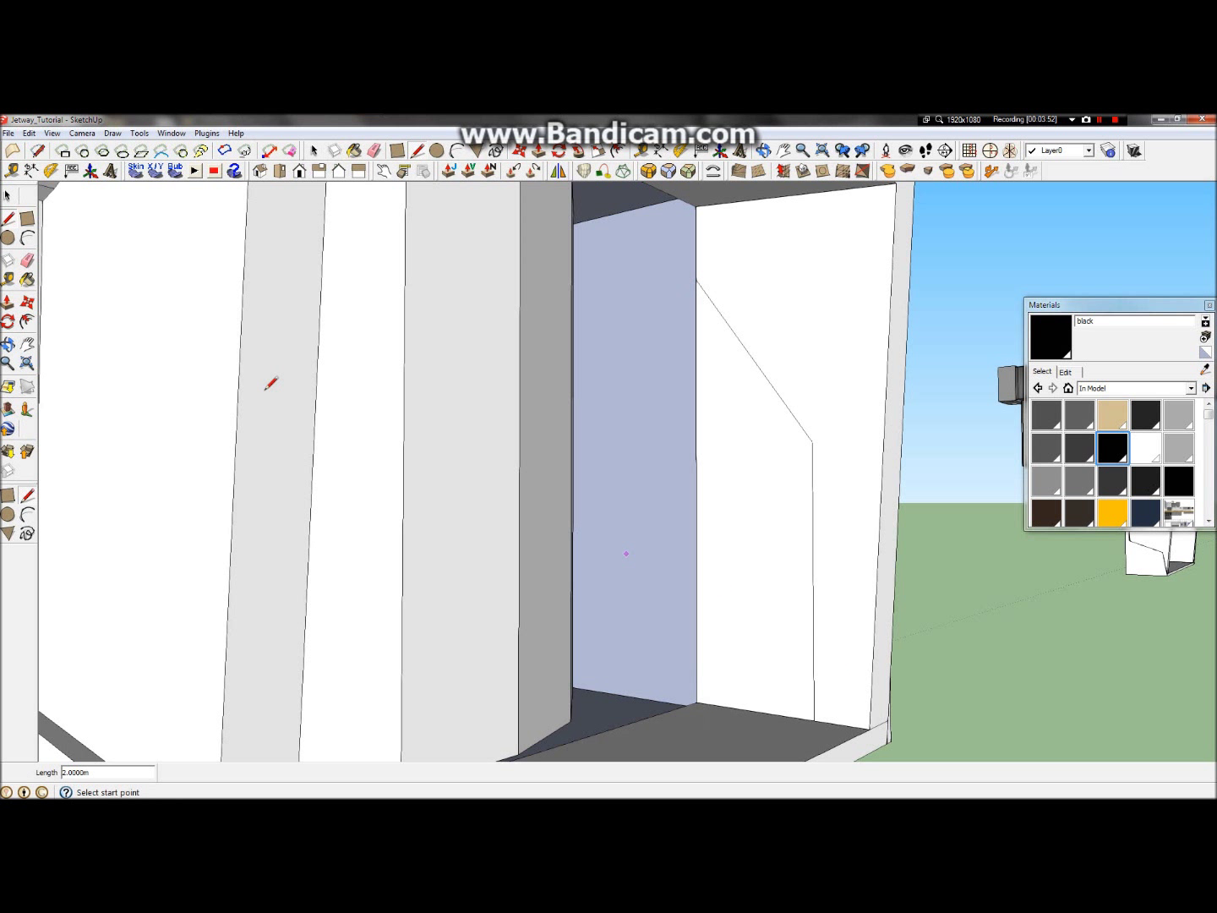
{"action": "left_click", "coordinate": [8, 196]}
{"action": "left_click", "coordinate": [753, 552]}
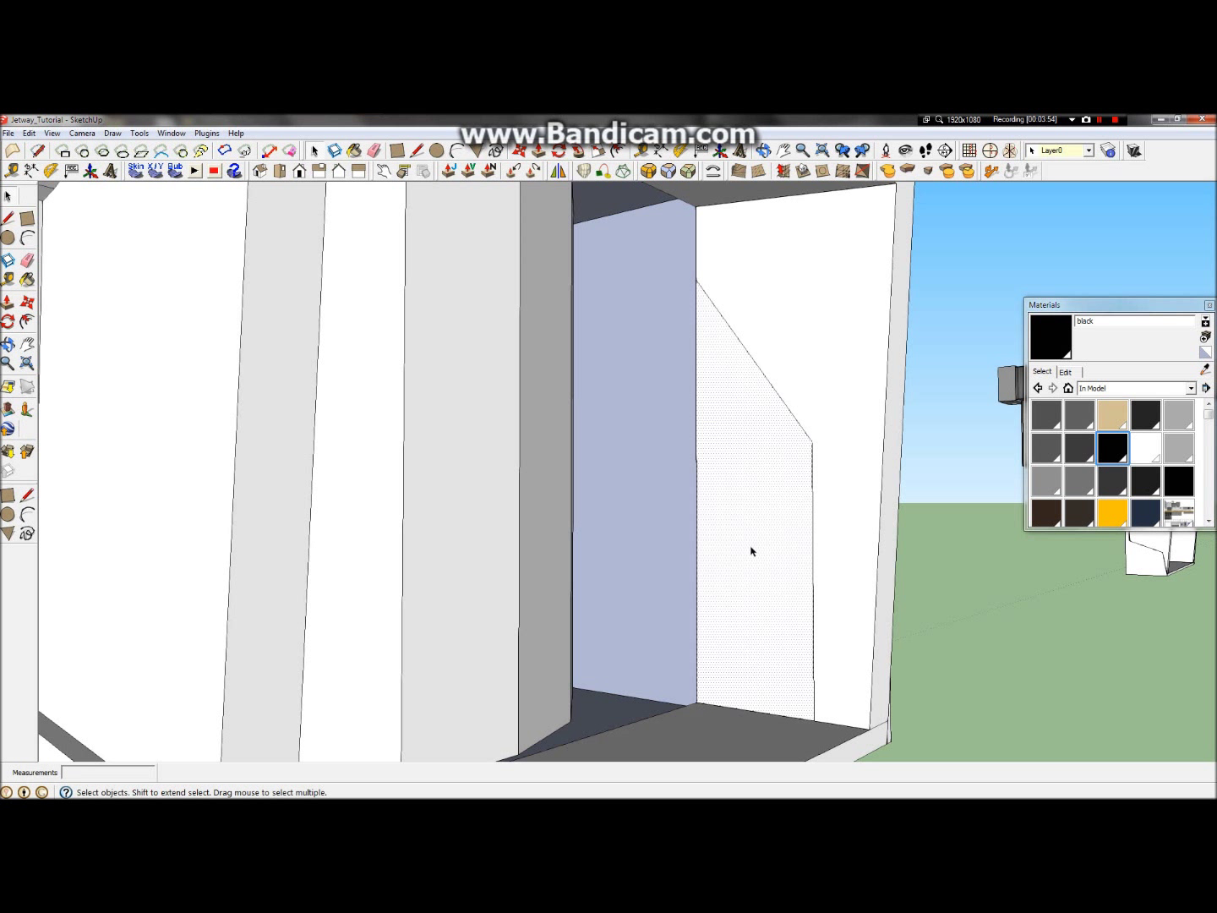
Step: Push/Pull the sloped-top panel face out from the cab's inner side wall to give the panel thickness
{"action": "scroll", "coordinate": [752, 552], "scroll_direction": "down", "scroll_amount": 5}
{"action": "scroll", "coordinate": [819, 584], "scroll_direction": "up", "scroll_amount": 3}
{"action": "left_click", "coordinate": [916, 631]}
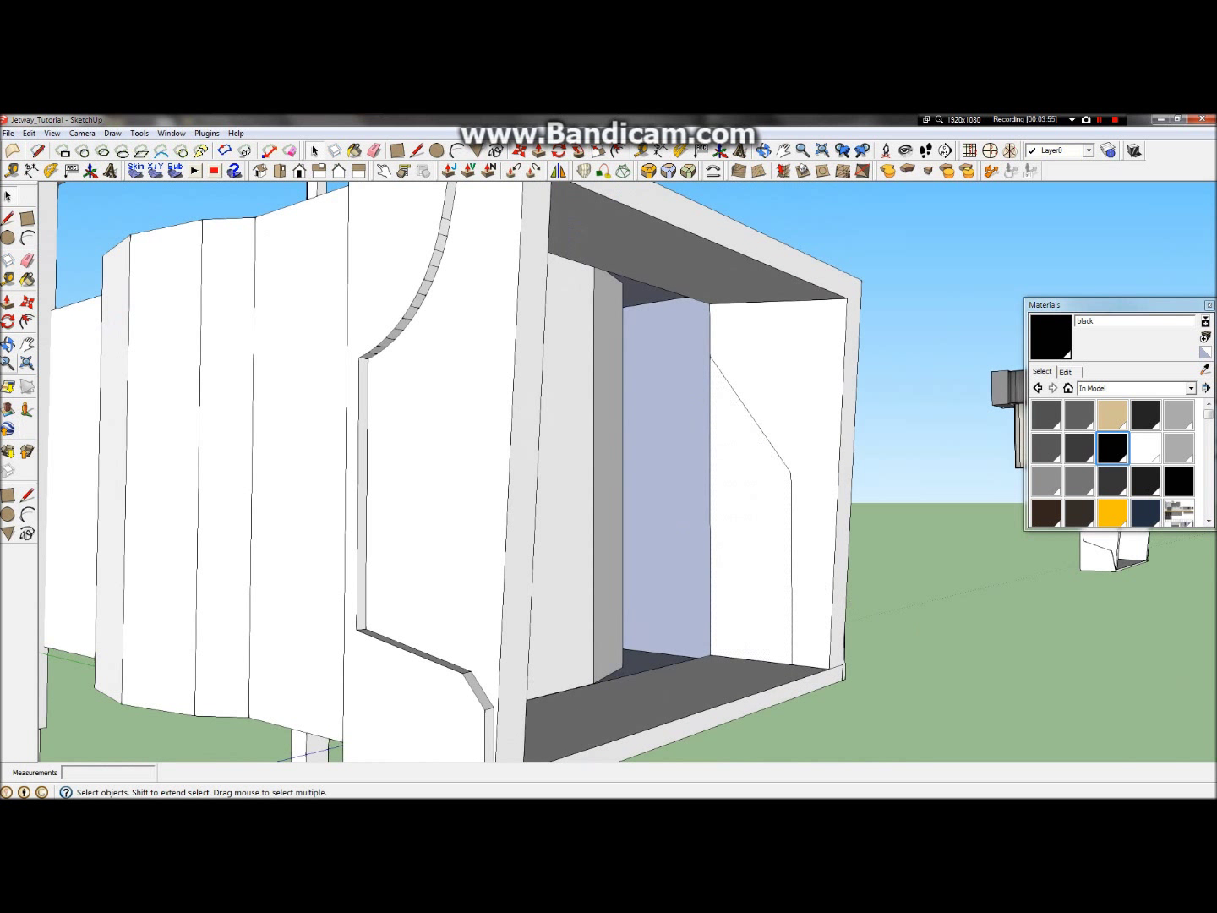
{"action": "left_click", "coordinate": [8, 301]}
{"action": "left_click", "coordinate": [739, 570]}
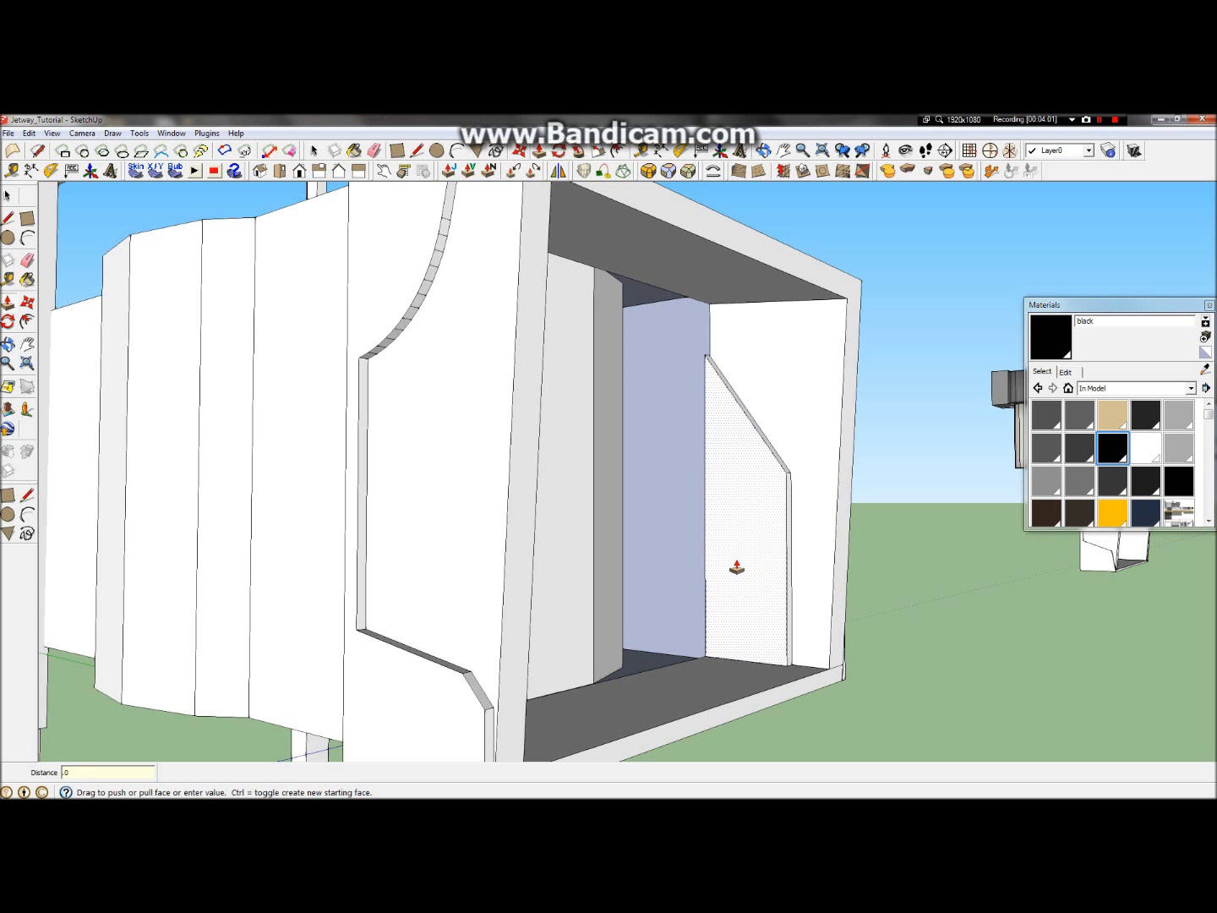
{"action": "key", "text": "Return"}
Step: Try to thicken the raised panel by a further 0.2 m with Push/Pull on its inner face
{"action": "left_click", "coordinate": [8, 343]}
{"action": "left_click_drag", "start_coordinate": [674, 402], "coordinate": [619, 604]}
{"action": "scroll", "coordinate": [749, 544], "scroll_direction": "up", "scroll_amount": 6}
{"action": "left_click_drag", "start_coordinate": [750, 546], "coordinate": [771, 560]}
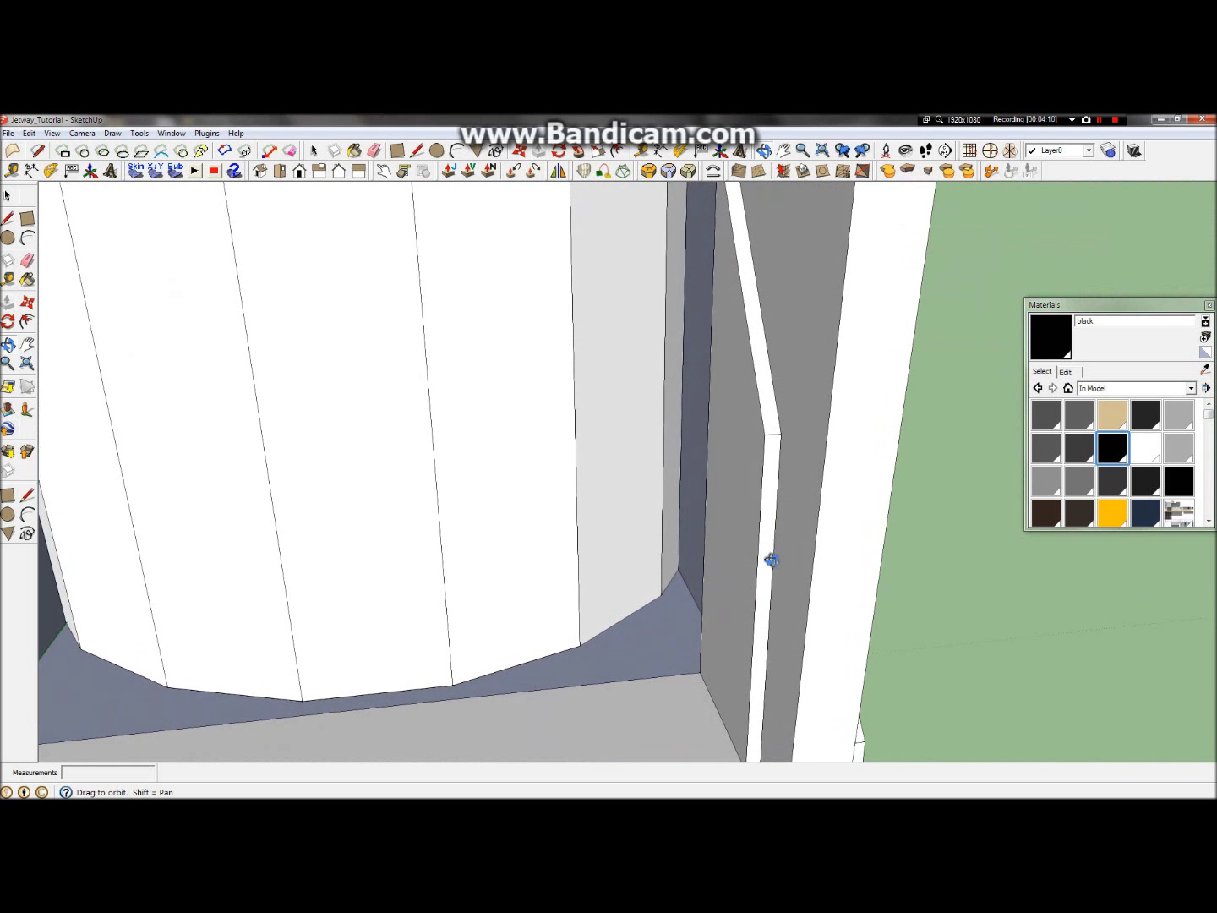
{"action": "left_click", "coordinate": [9, 301]}
{"action": "left_click_drag", "start_coordinate": [735, 450], "coordinate": [735, 457]}
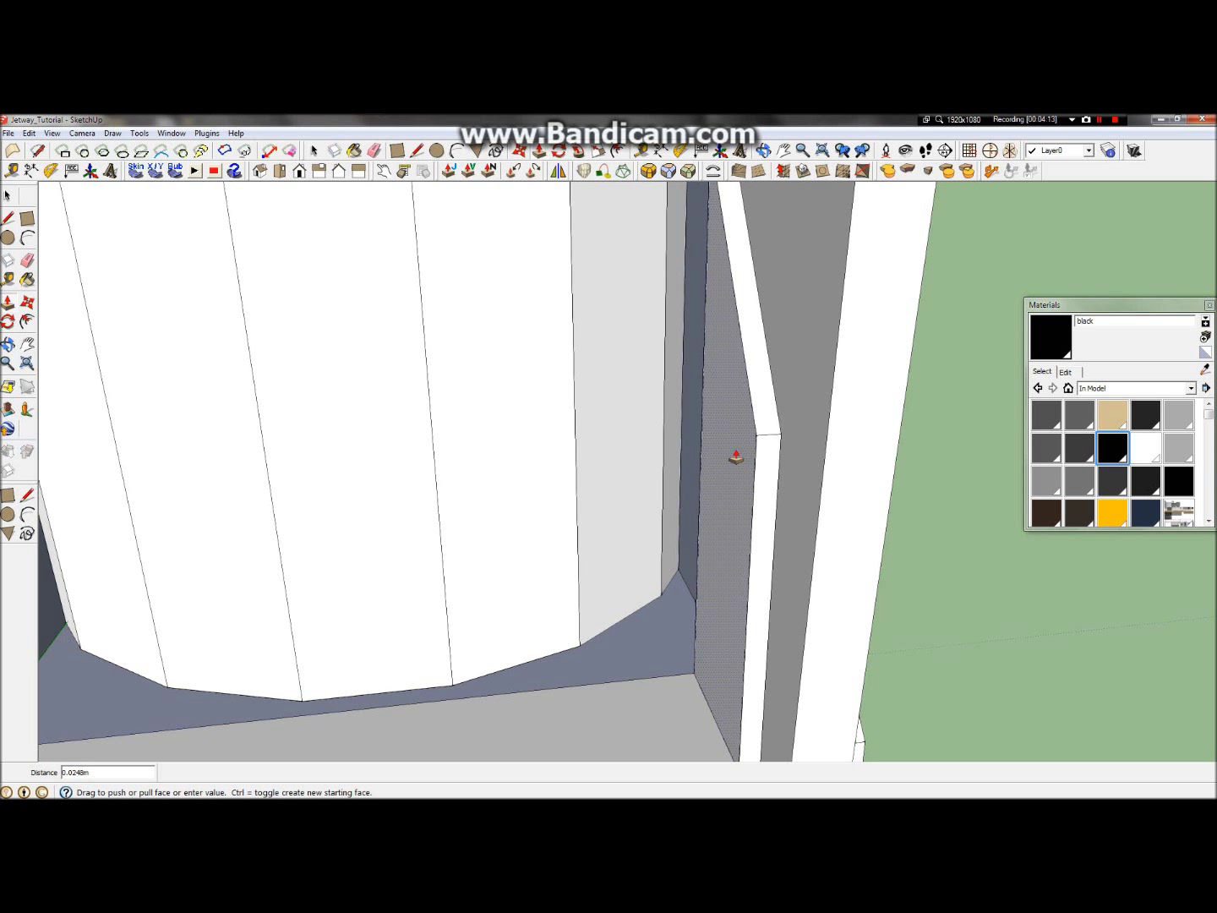
{"action": "key", "text": "Return"}
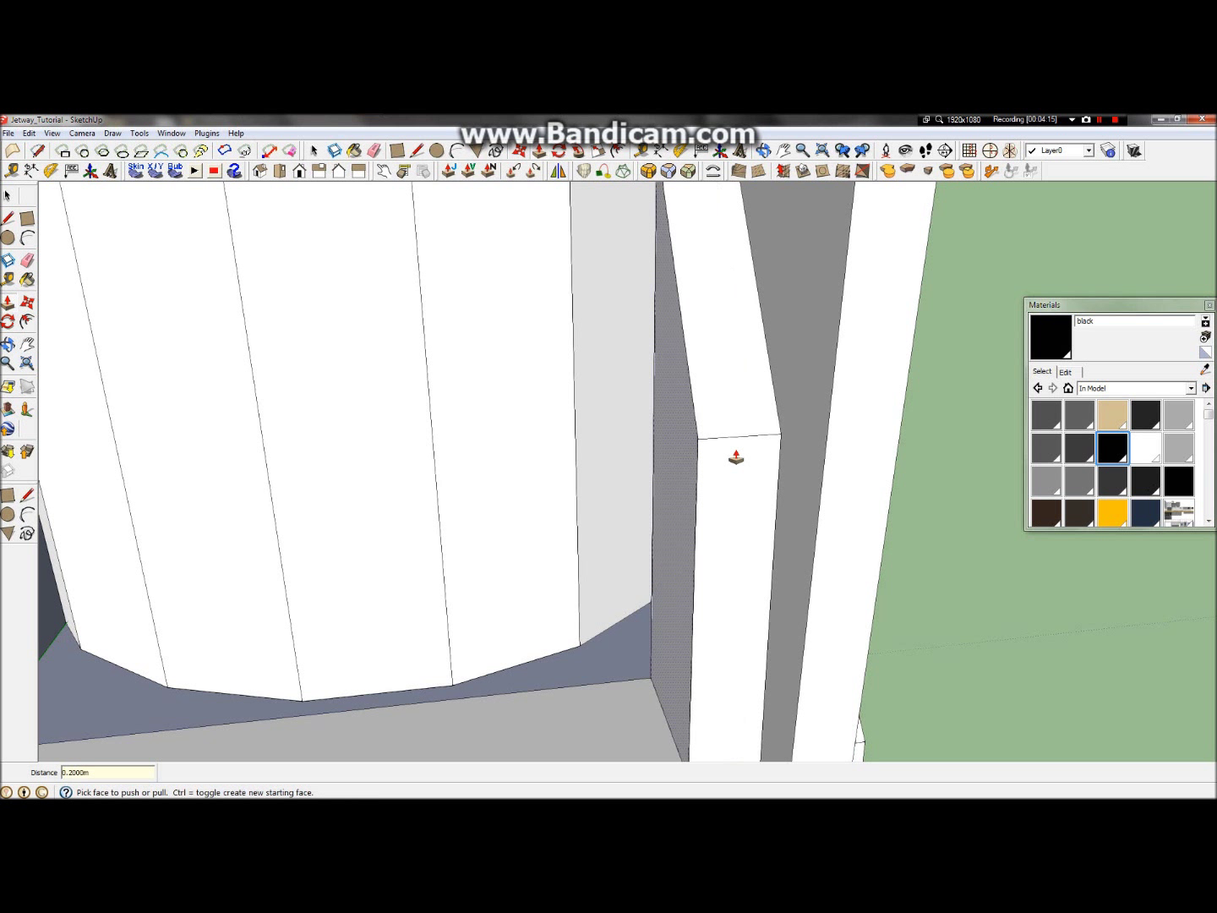
Step: Undo the last thickening and extrude the panel's inner face by 0.02 m
{"action": "left_click_drag", "start_coordinate": [747, 456], "coordinate": [726, 480]}
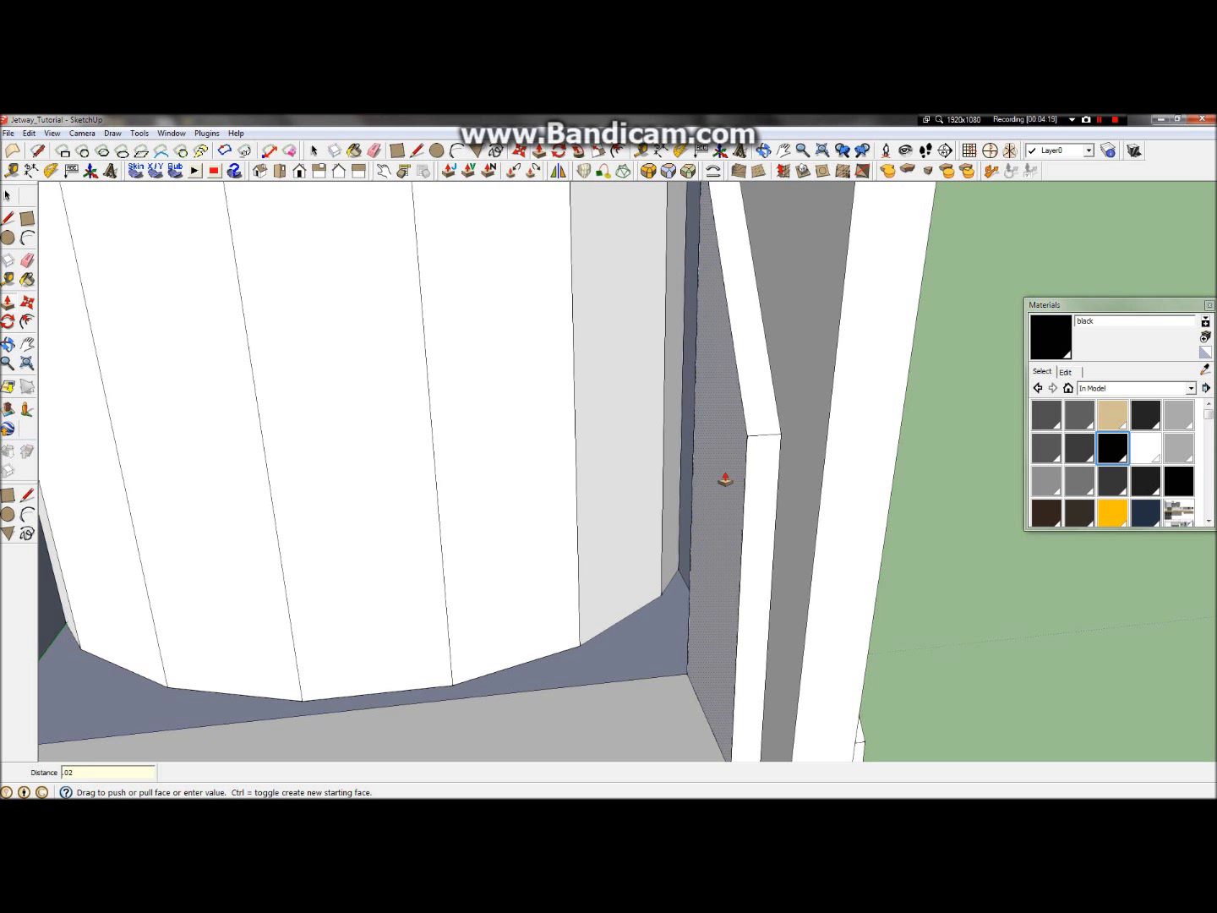
{"action": "key", "text": "Return"}
Step: Select the whole raised panel and make it a component named Jet_Seal_Guard_01
{"action": "scroll", "coordinate": [726, 479], "scroll_direction": "down", "scroll_amount": 10}
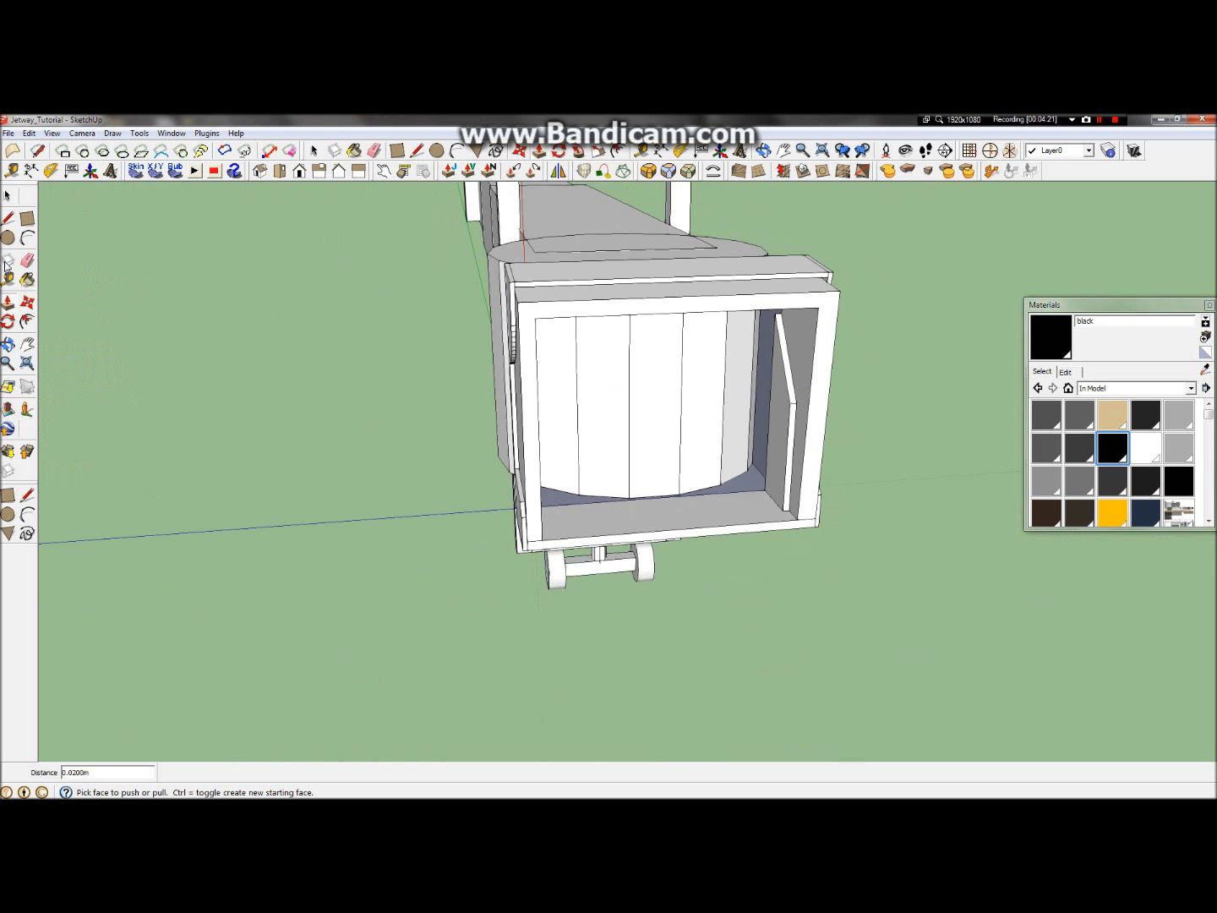
{"action": "key", "text": "space"}
{"action": "double_click", "coordinate": [786, 431]}
{"action": "right_click", "coordinate": [787, 429]}
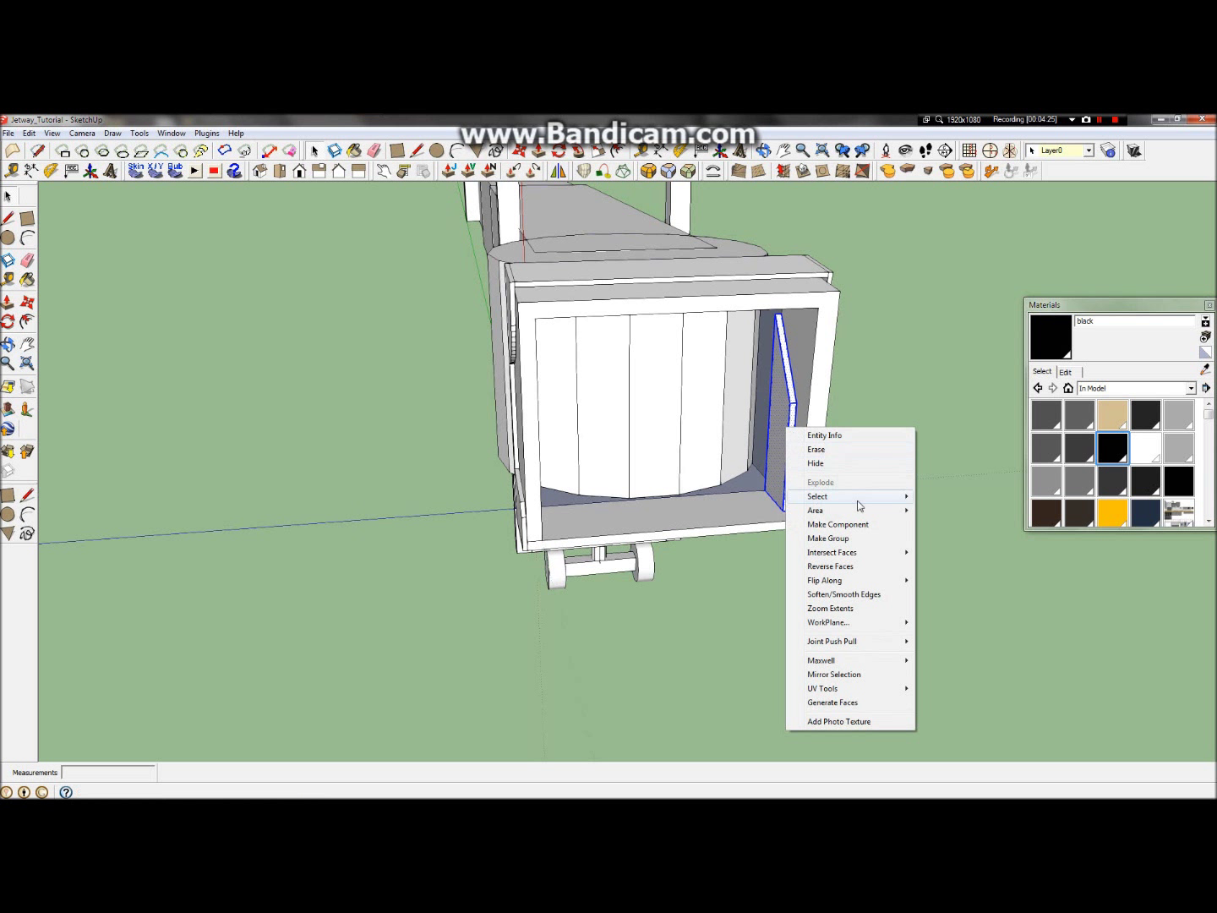
{"action": "left_click", "coordinate": [858, 525]}
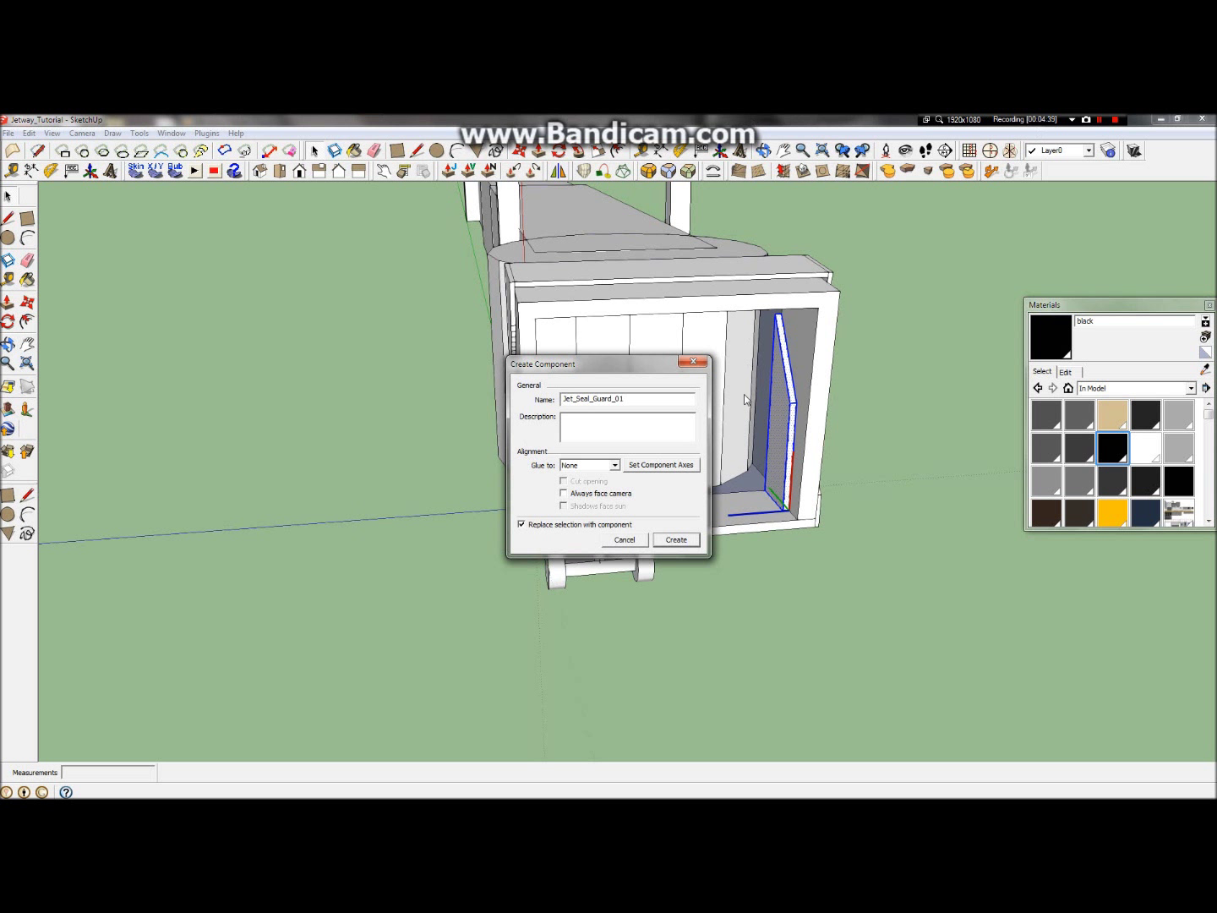
{"action": "left_click", "coordinate": [677, 540]}
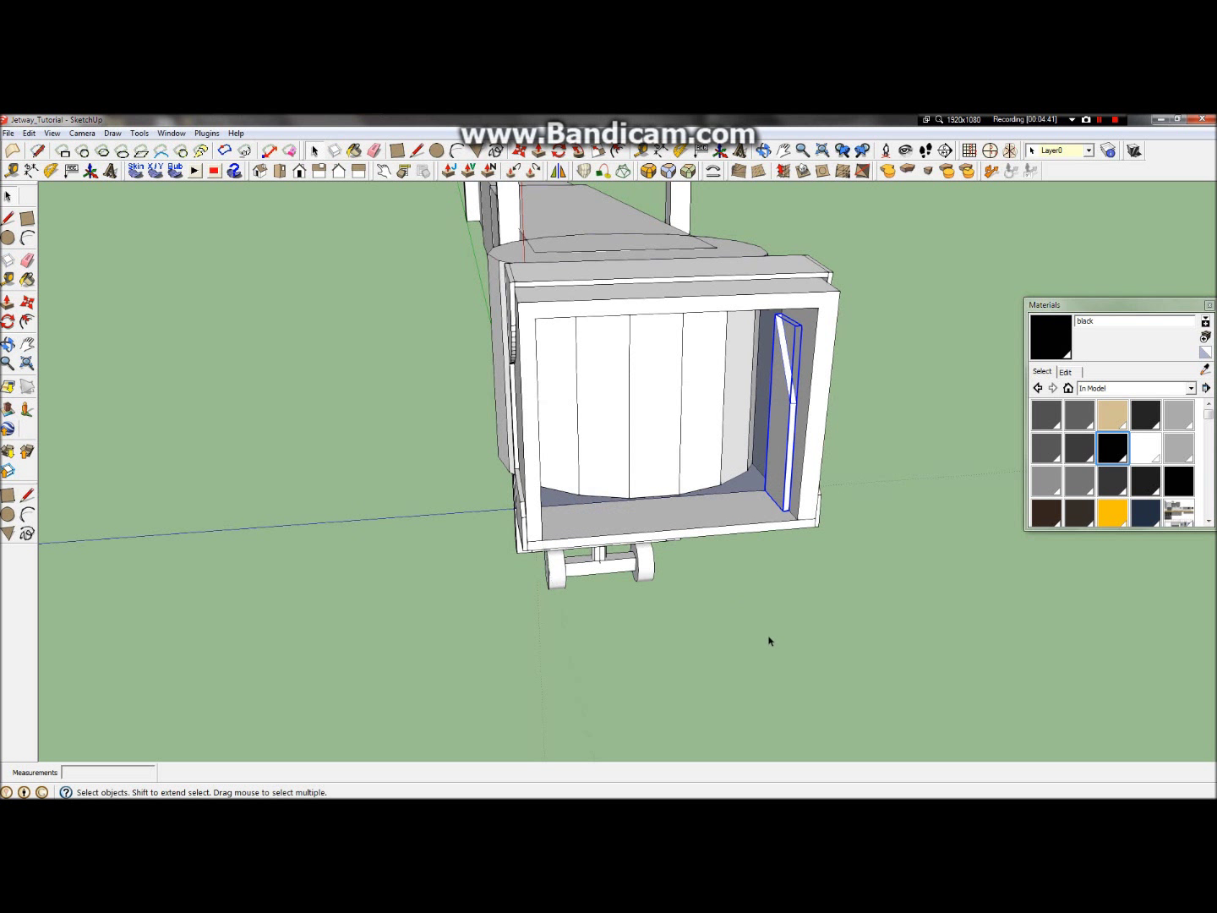
Step: Copy the guard component along the blue axis to a free spot about 4.07 m outside the cab
{"action": "scroll", "coordinate": [787, 491], "scroll_direction": "up", "scroll_amount": 5}
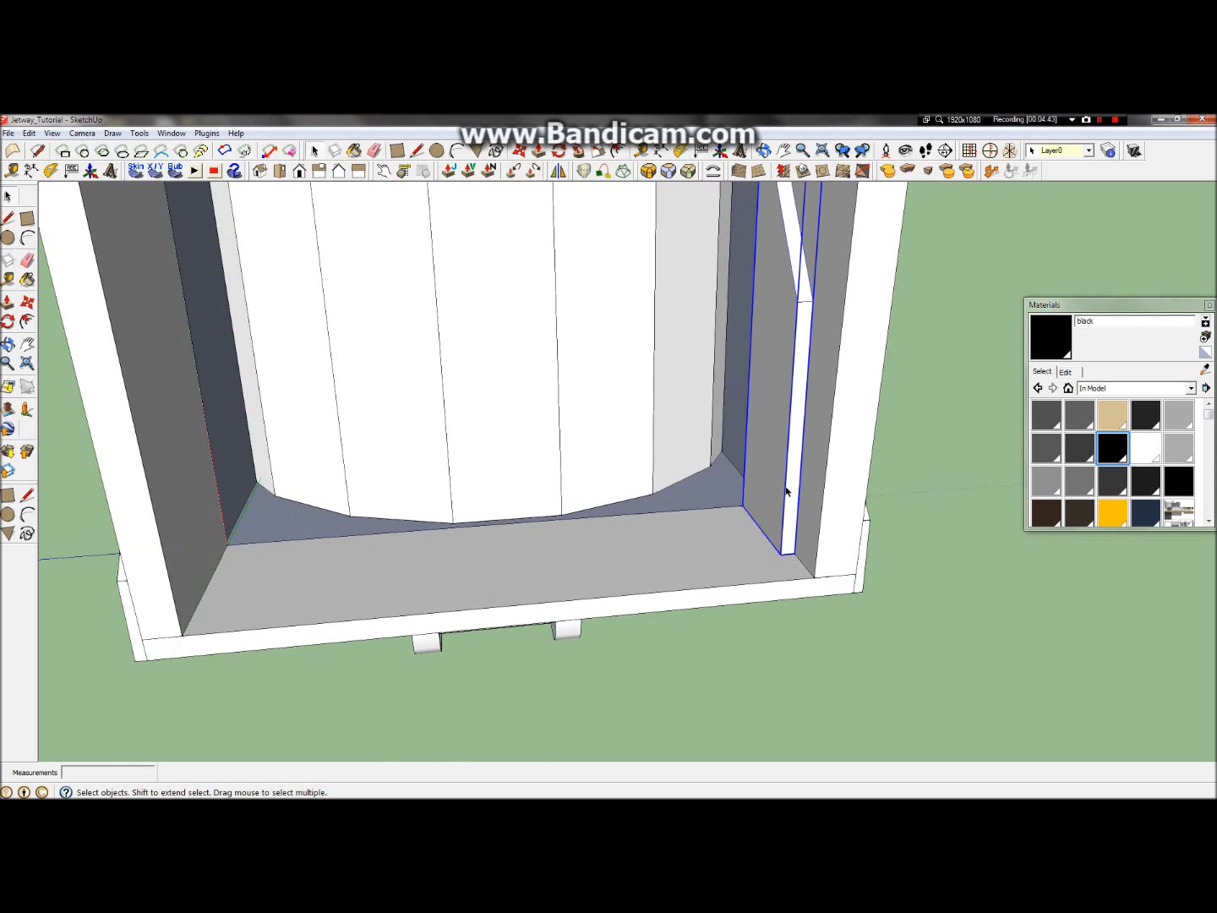
{"action": "scroll", "coordinate": [786, 491], "scroll_direction": "down", "scroll_amount": 6}
{"action": "scroll", "coordinate": [736, 464], "scroll_direction": "up", "scroll_amount": 6}
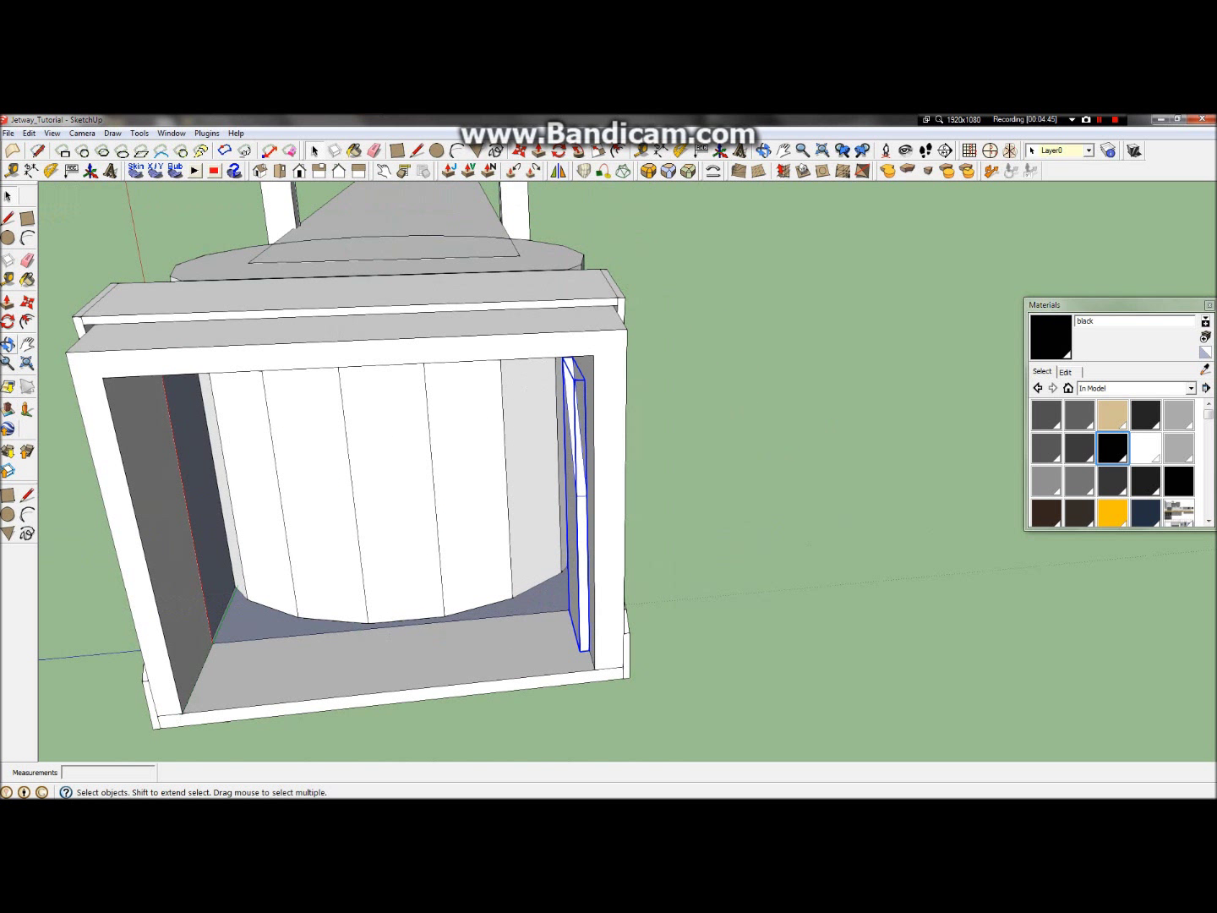
{"action": "left_click", "coordinate": [7, 303]}
{"action": "key", "text": "ctrl"}
{"action": "left_click", "coordinate": [573, 529]}
{"action": "scroll", "coordinate": [755, 504], "scroll_direction": "down", "scroll_amount": 5}
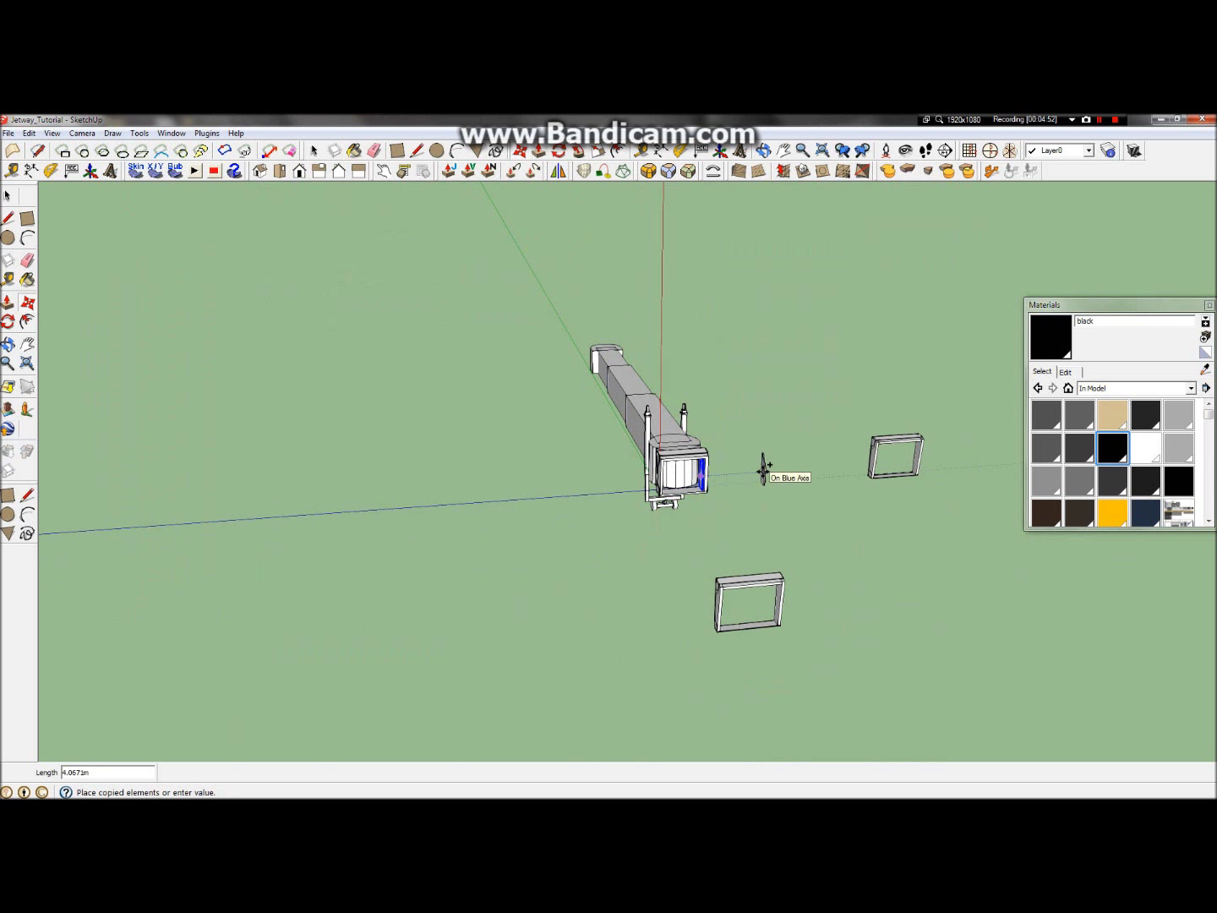
{"action": "left_click", "coordinate": [764, 470]}
{"action": "scroll", "coordinate": [764, 469], "scroll_direction": "up", "scroll_amount": 5}
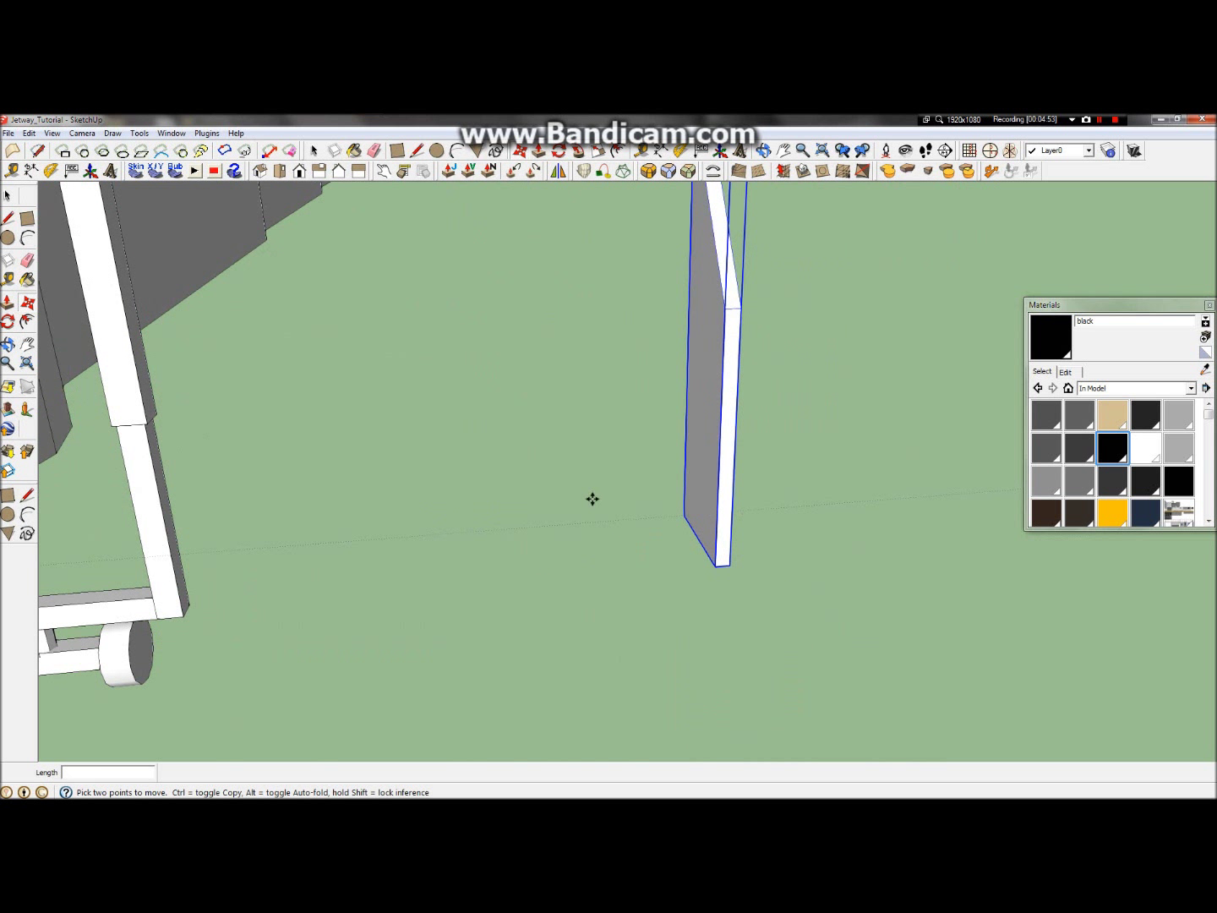
Step: Relocate the drawing axes to the upper corner of the tunnel's section joint, with the red axis running down its vertical edge
{"action": "left_click", "coordinate": [10, 344]}
{"action": "left_click_drag", "start_coordinate": [218, 436], "coordinate": [128, 440]}
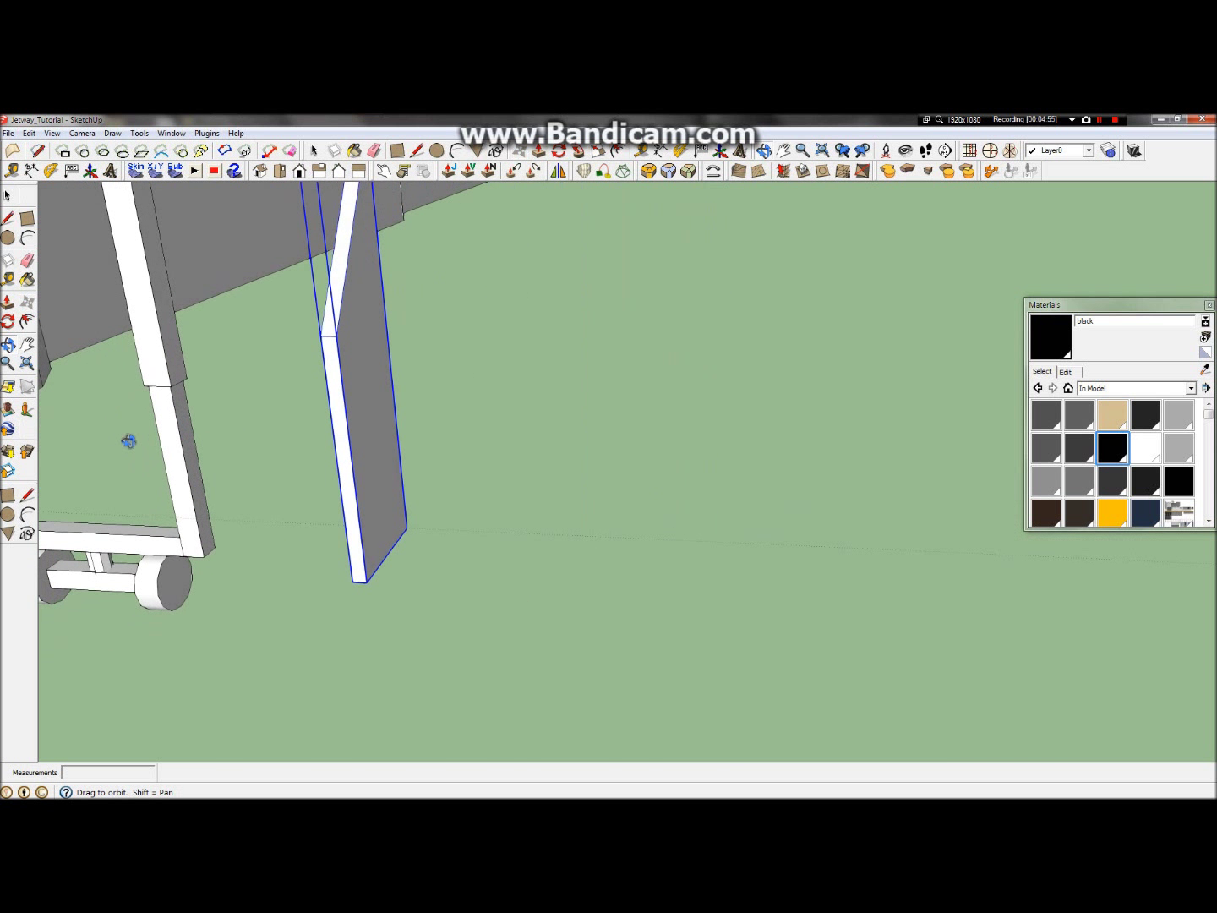
{"action": "scroll", "coordinate": [458, 438], "scroll_direction": "down", "scroll_amount": 5}
{"action": "left_click_drag", "start_coordinate": [458, 438], "coordinate": [418, 494]}
{"action": "scroll", "coordinate": [418, 494], "scroll_direction": "down", "scroll_amount": 5}
{"action": "left_click_drag", "start_coordinate": [295, 497], "coordinate": [404, 337]}
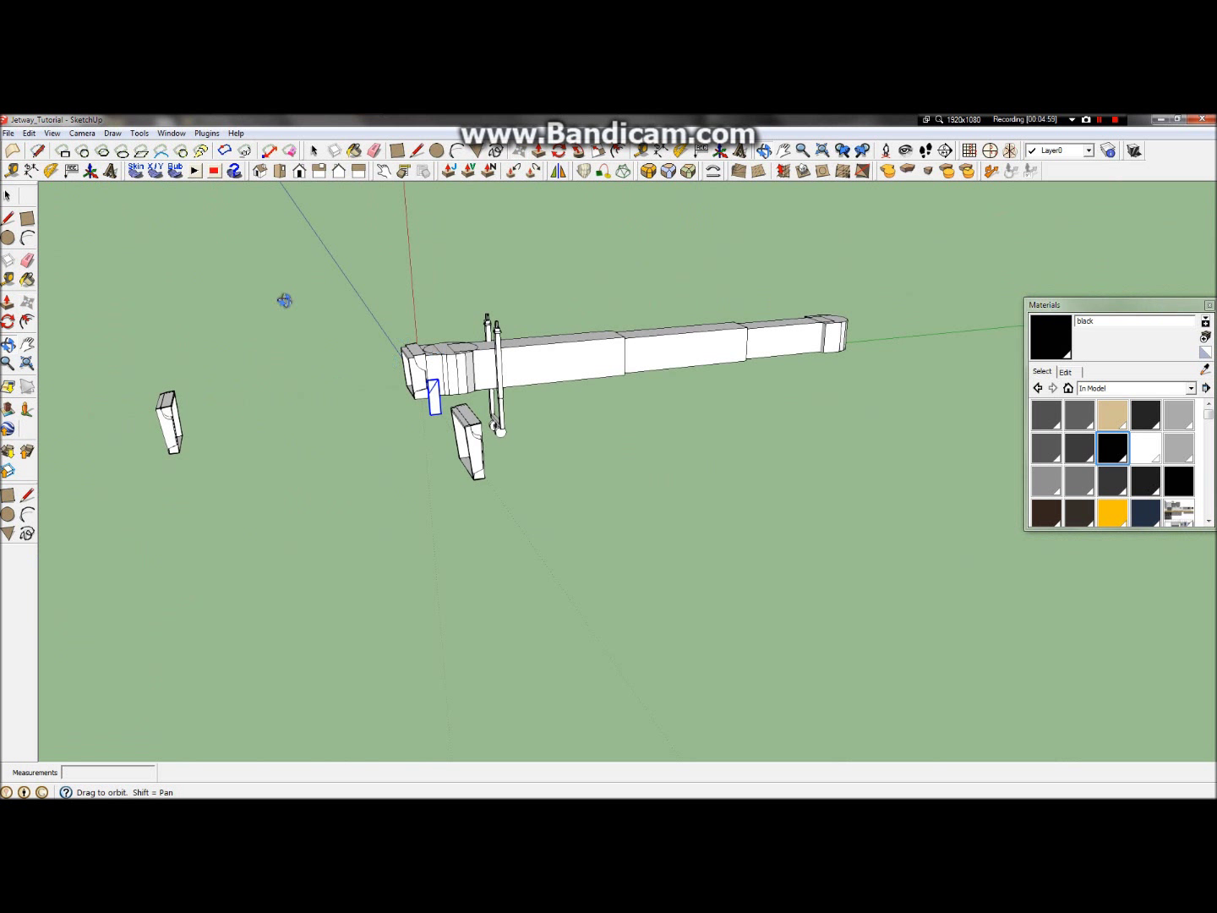
{"action": "left_click", "coordinate": [723, 152]}
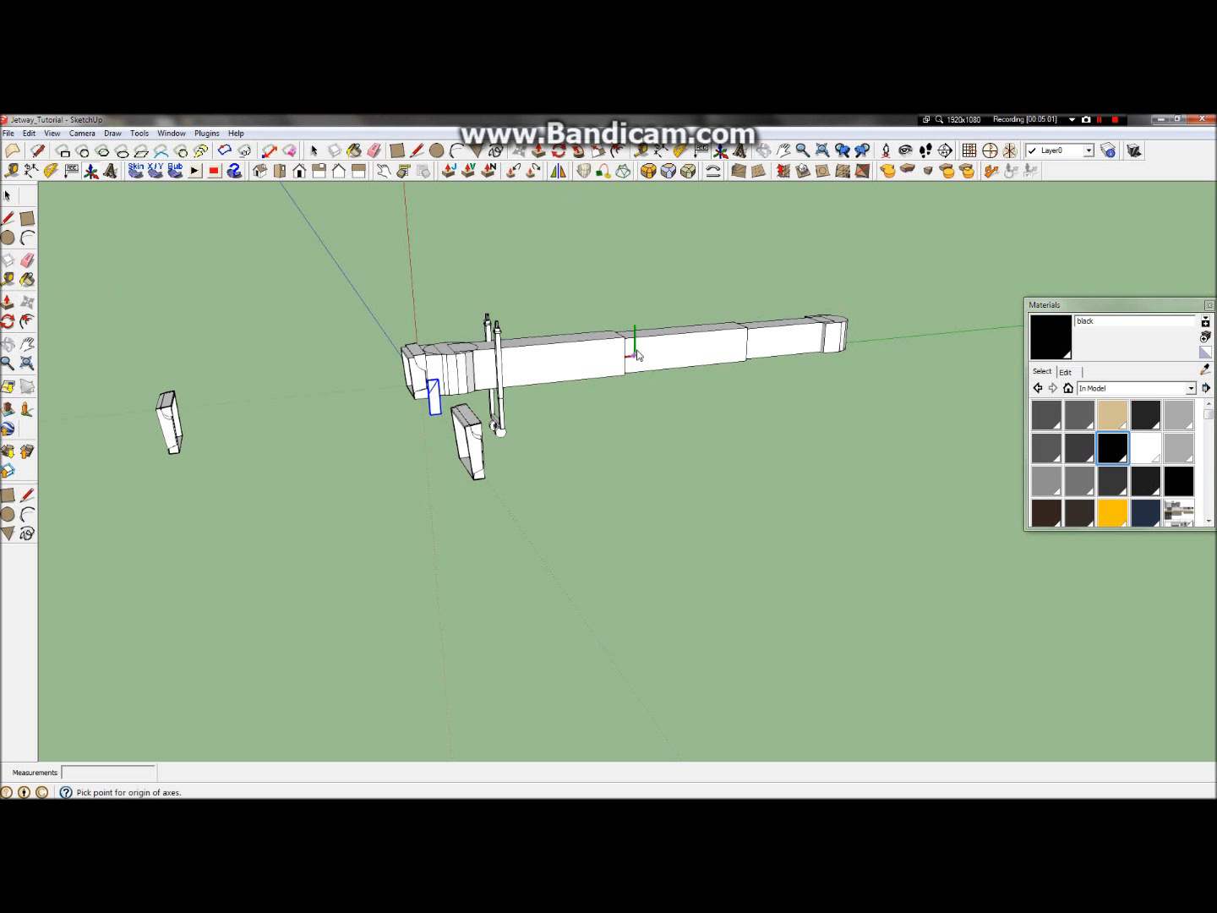
{"action": "left_click", "coordinate": [623, 339]}
{"action": "left_click", "coordinate": [625, 372]}
{"action": "left_click", "coordinate": [625, 372]}
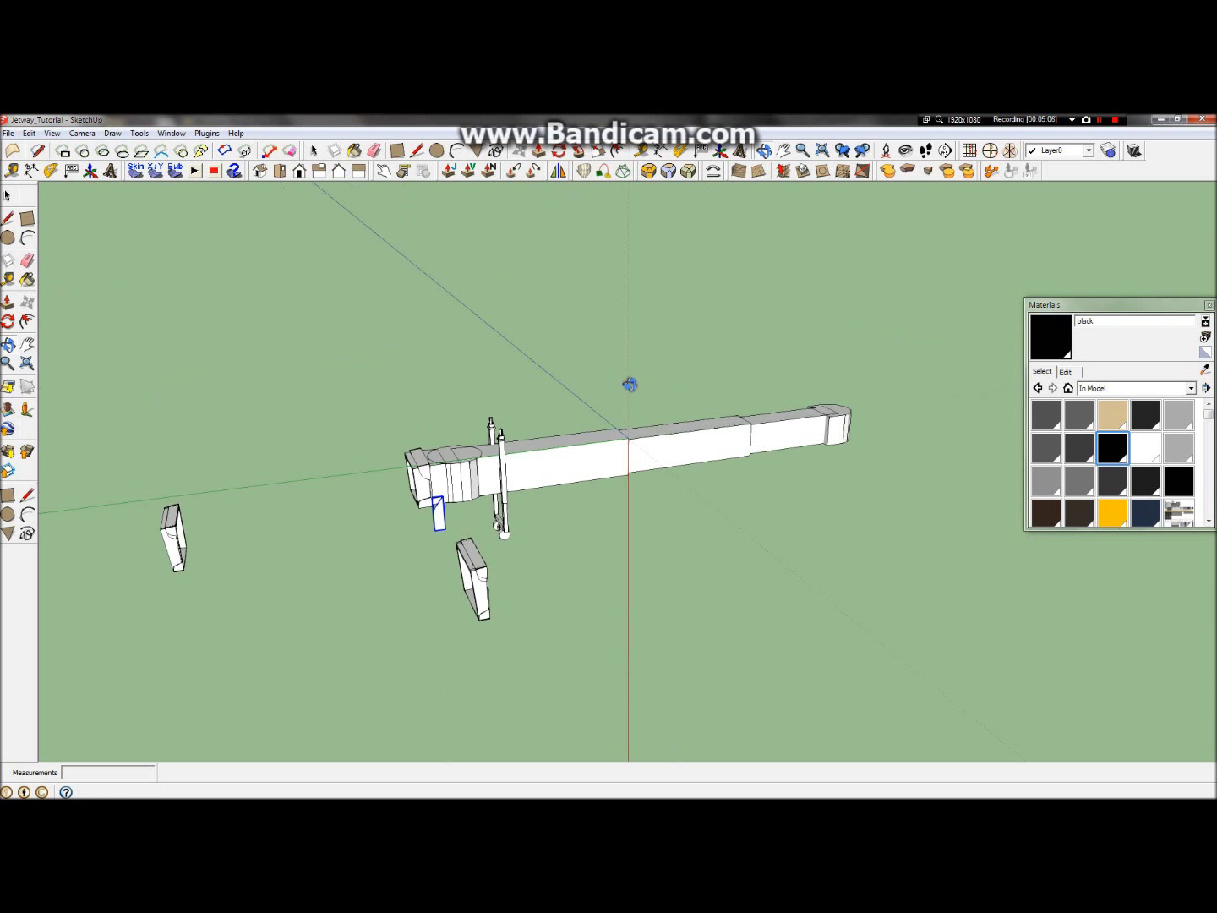
Step: Mirror the copied guard using a plane picked through its bottom front corner, and erase the original copy
{"action": "left_click_drag", "start_coordinate": [583, 488], "coordinate": [597, 454]}
{"action": "scroll", "coordinate": [393, 539], "scroll_direction": "up", "scroll_amount": 2}
{"action": "scroll", "coordinate": [391, 540], "scroll_direction": "up", "scroll_amount": 8}
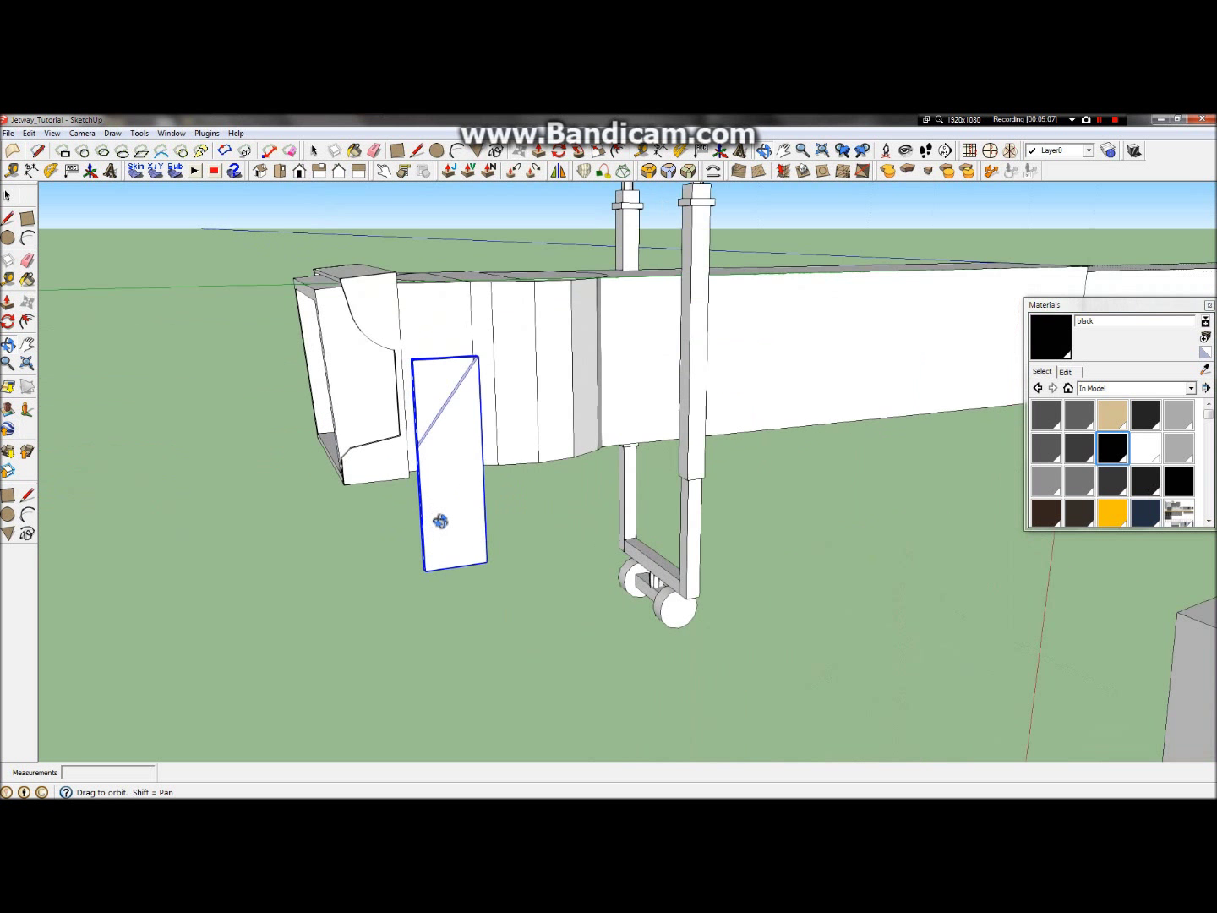
{"action": "left_click", "coordinate": [557, 171]}
{"action": "left_click", "coordinate": [681, 644]}
{"action": "left_click", "coordinate": [668, 663]}
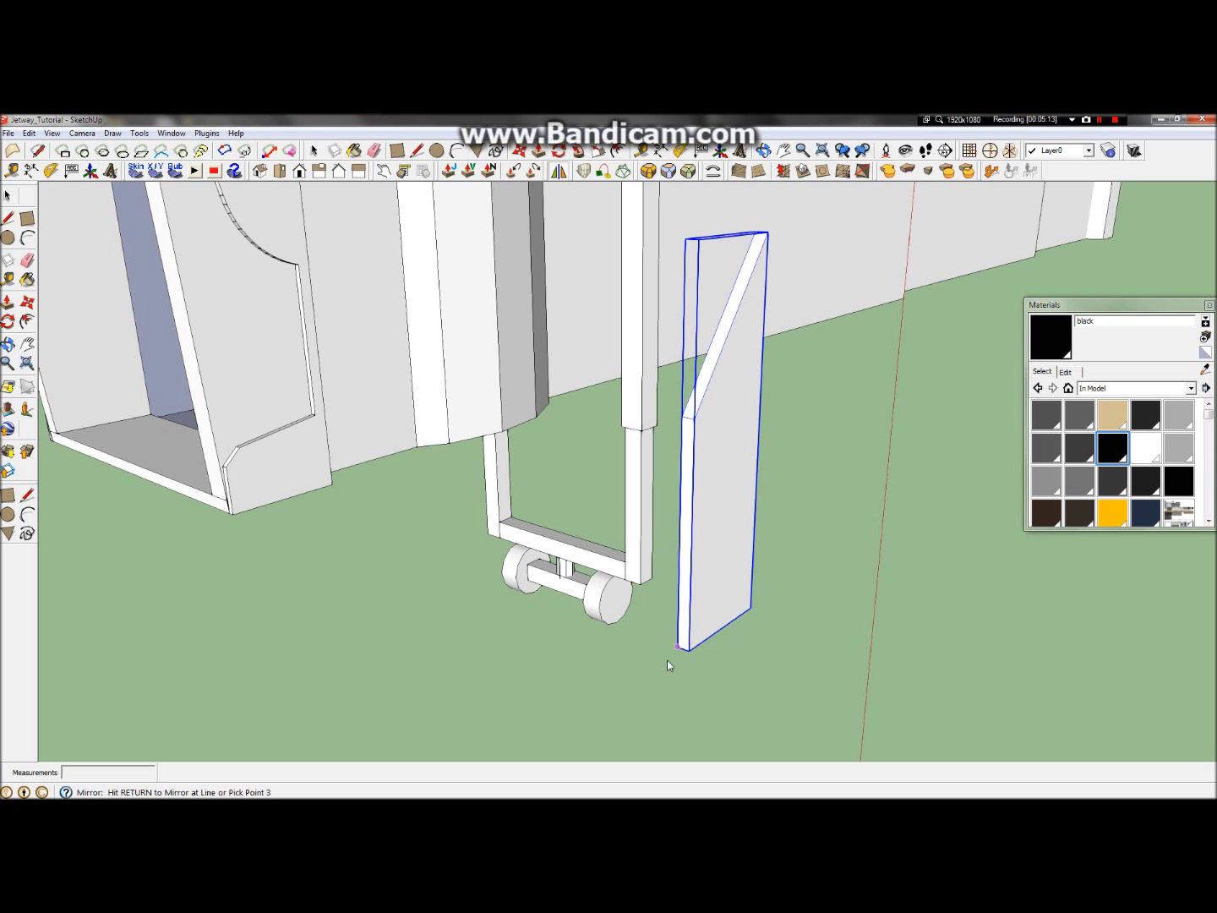
{"action": "left_click", "coordinate": [616, 703]}
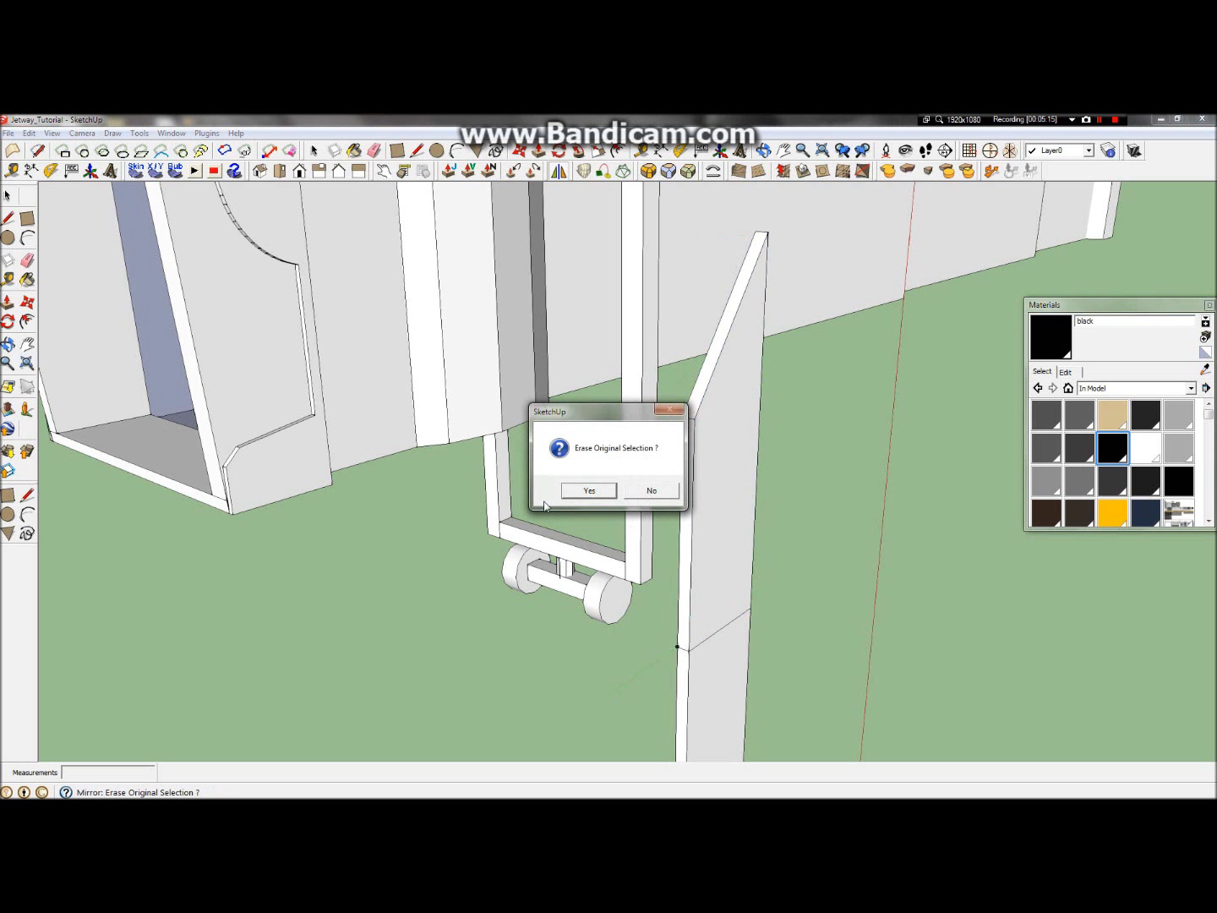
{"action": "left_click", "coordinate": [589, 491]}
Step: Rotate the mirrored guard 180 degrees in its upright plane so its sloped end points up
{"action": "scroll", "coordinate": [574, 497], "scroll_direction": "down", "scroll_amount": 5}
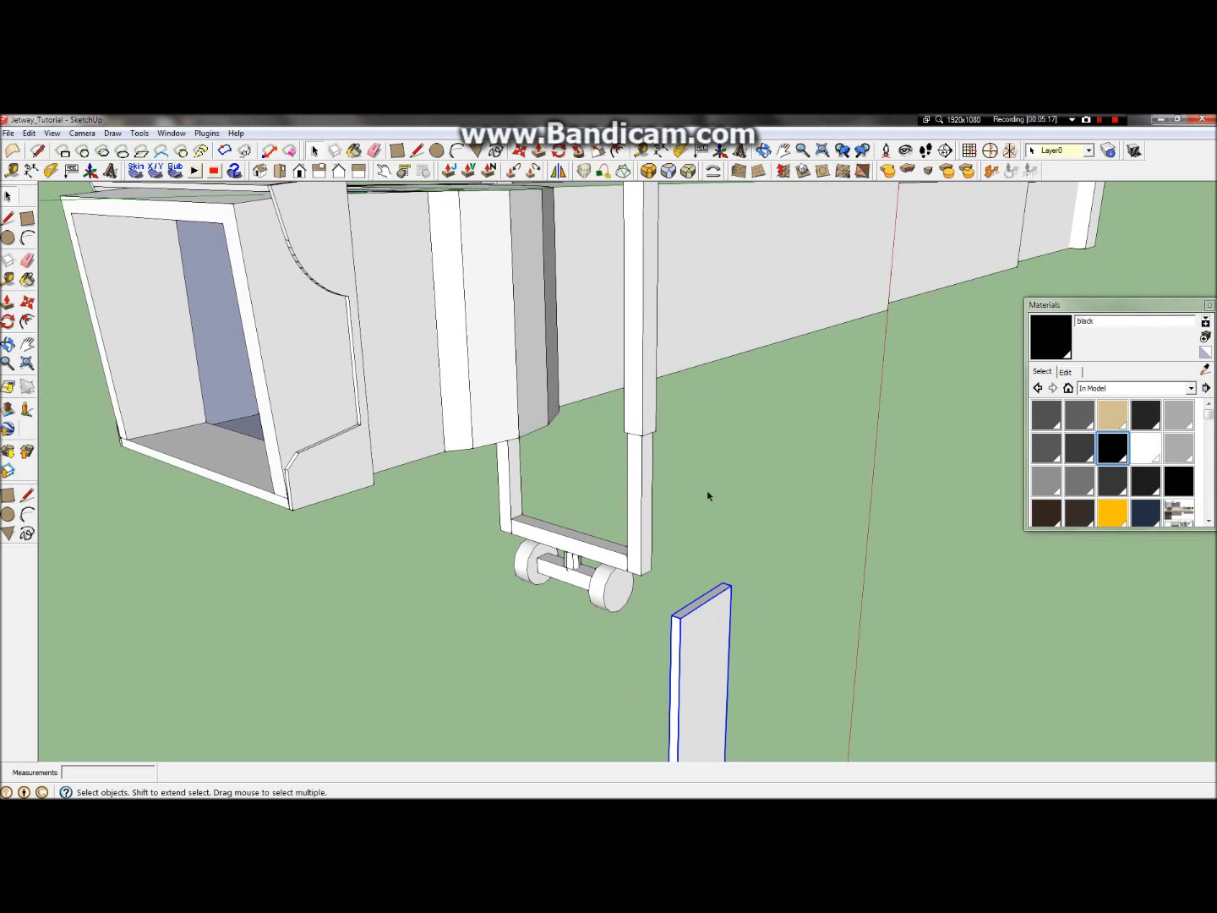
{"action": "scroll", "coordinate": [533, 458], "scroll_direction": "down", "scroll_amount": 3}
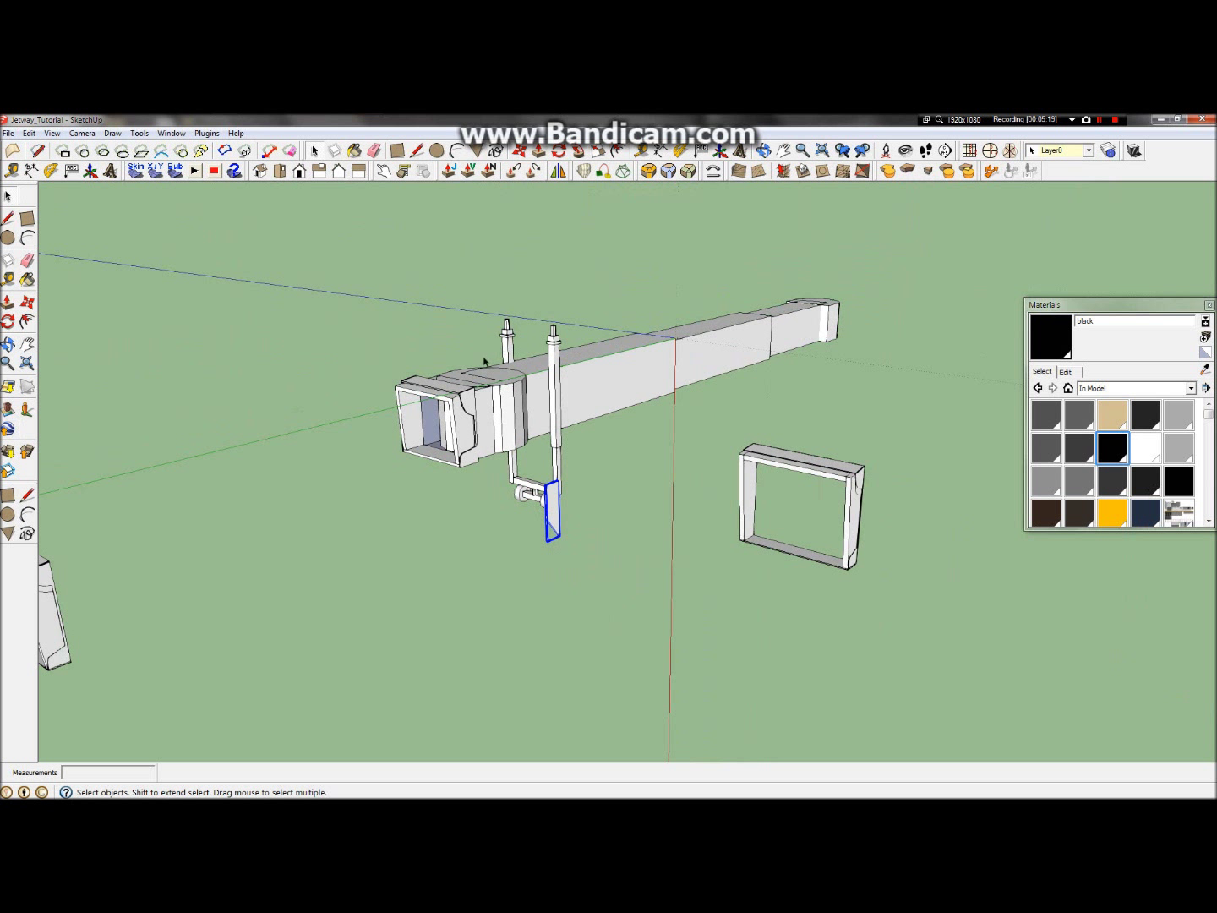
{"action": "scroll", "coordinate": [434, 415], "scroll_direction": "up", "scroll_amount": 1}
{"action": "left_click", "coordinate": [8, 321]}
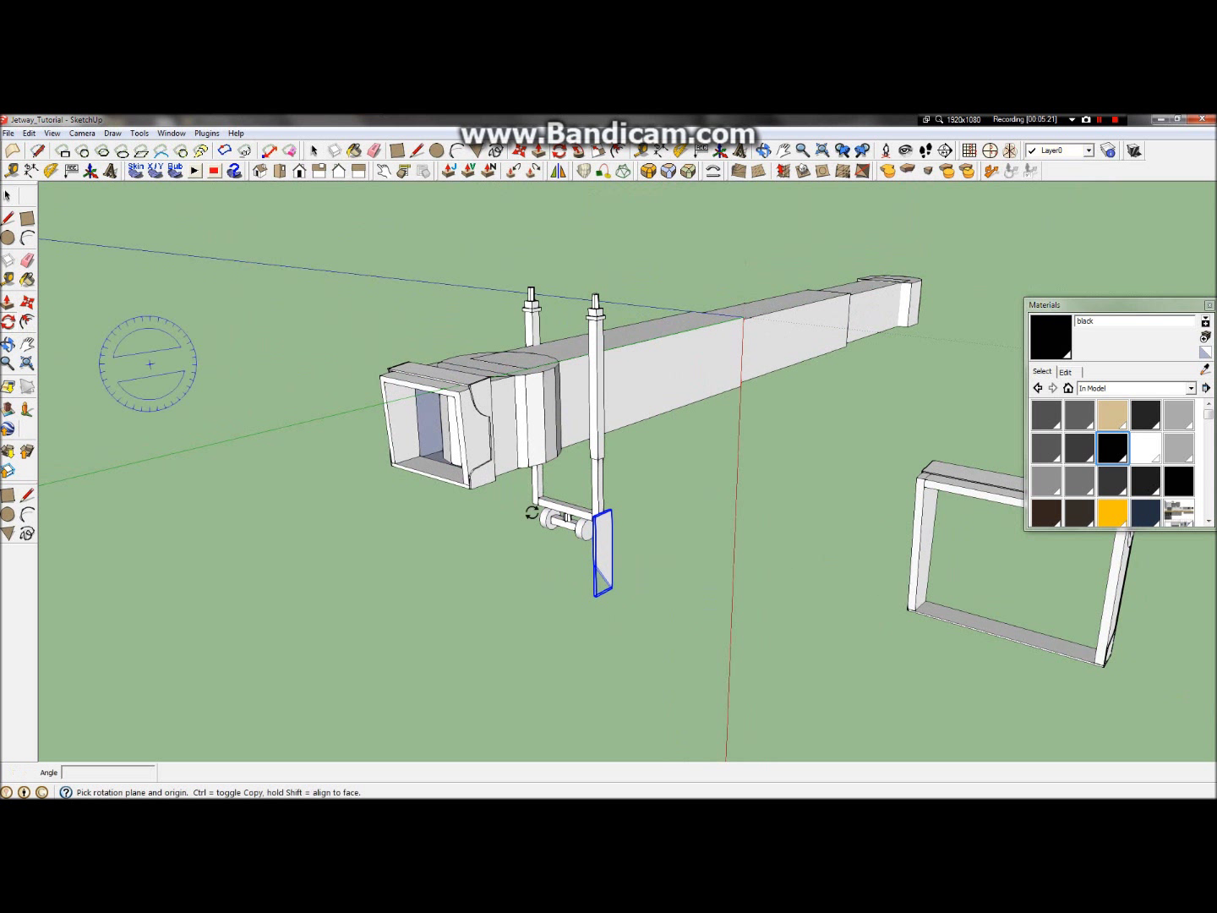
{"action": "scroll", "coordinate": [594, 559], "scroll_direction": "up", "scroll_amount": 2}
{"action": "left_click", "coordinate": [595, 554]}
{"action": "left_click", "coordinate": [593, 466]}
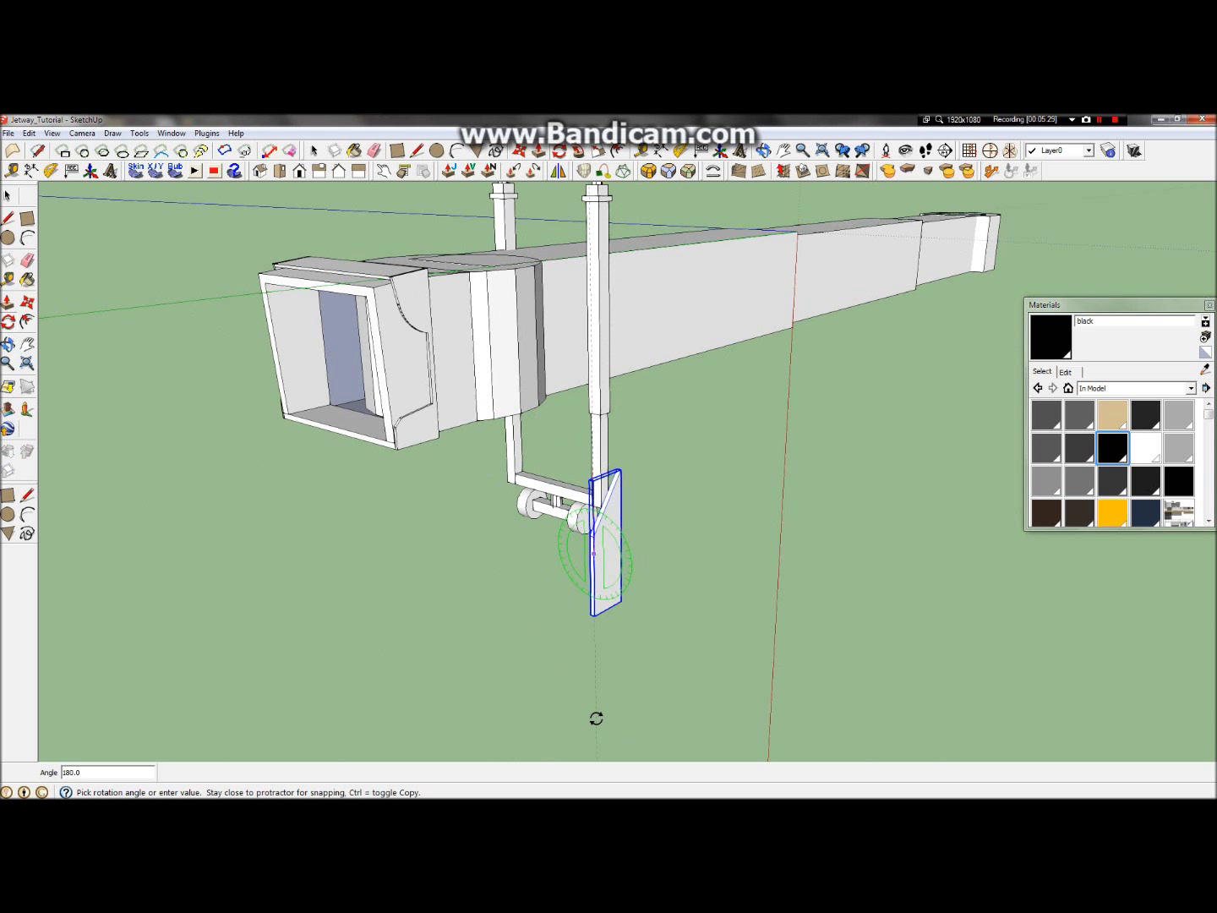
{"action": "left_click", "coordinate": [596, 718]}
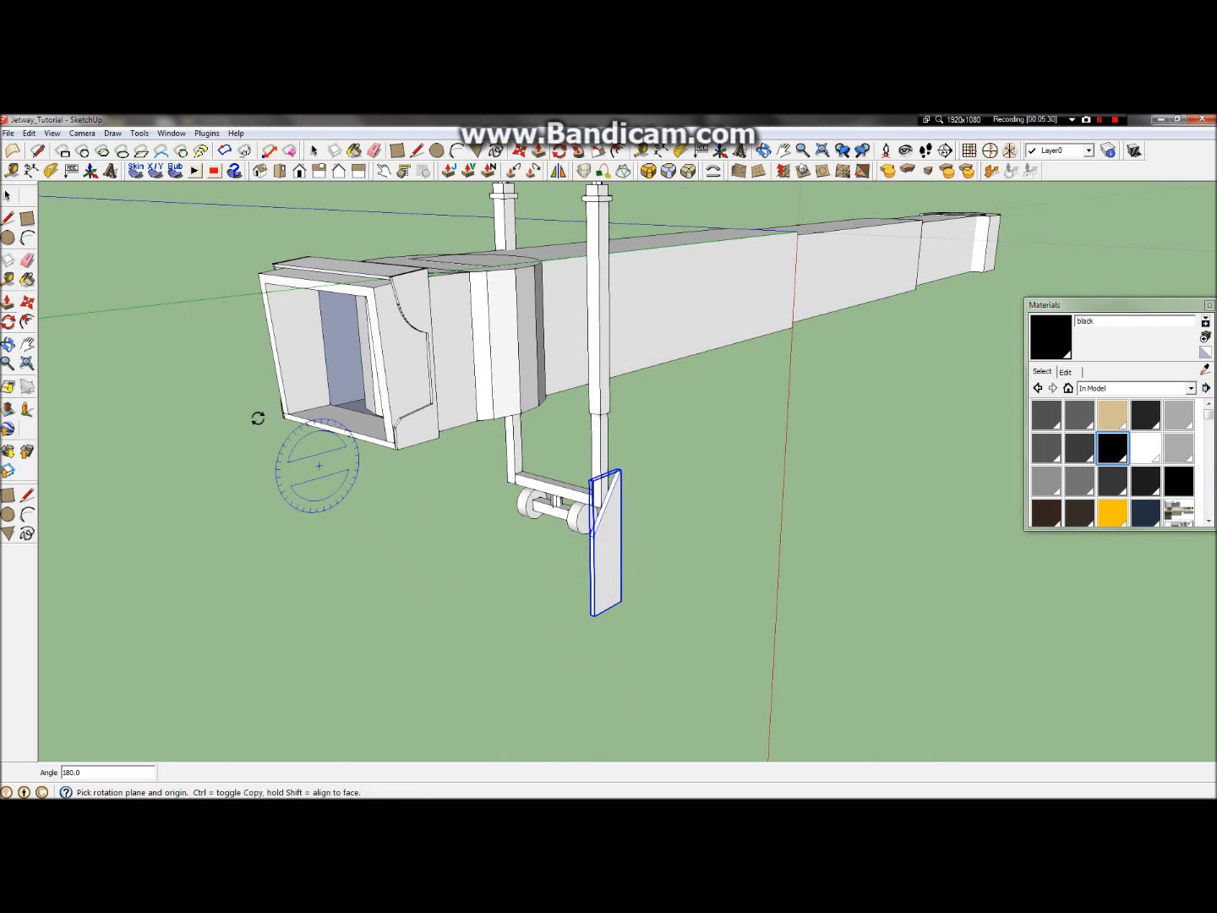
Step: Move the guard by its lower back corner onto the back floor corner of the cab's opposite side wall
{"action": "left_click", "coordinate": [26, 304]}
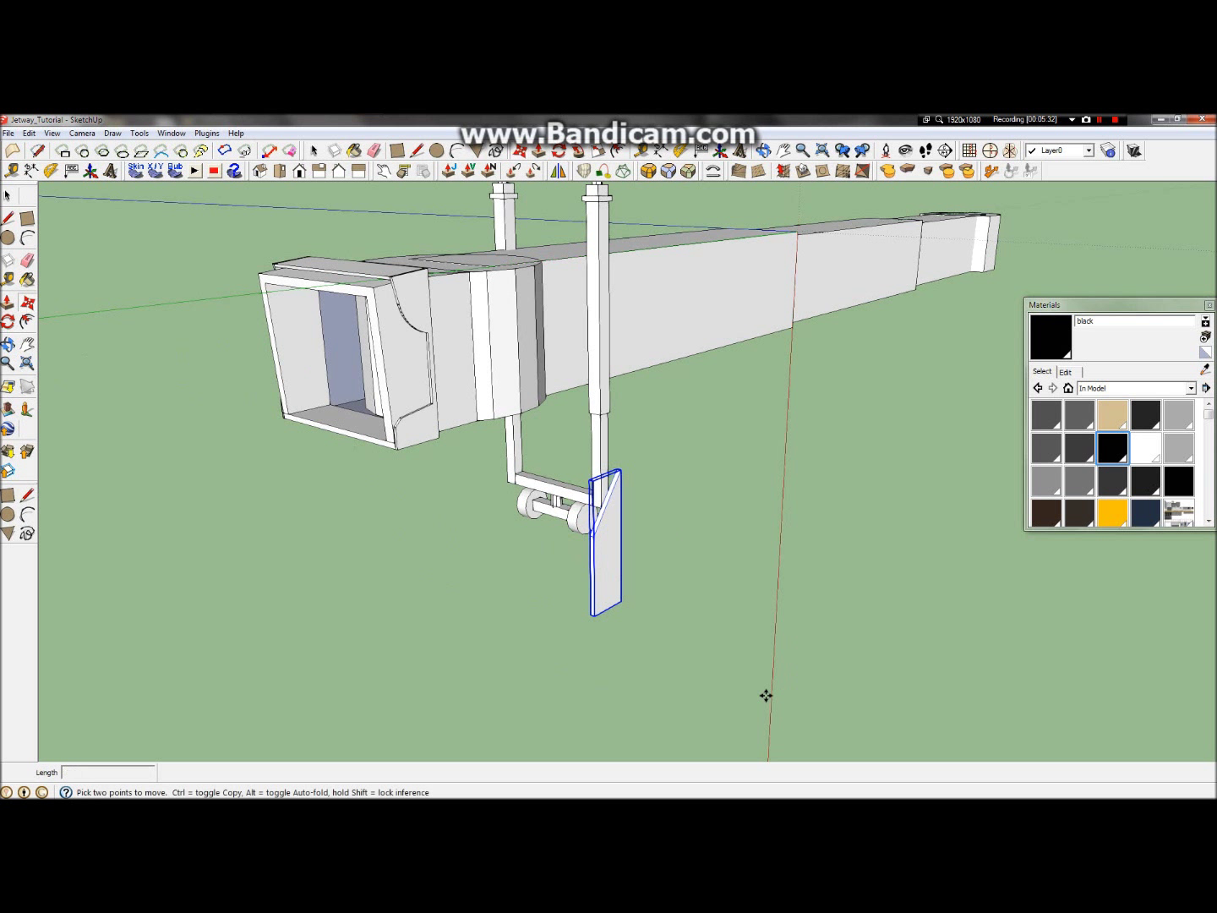
{"action": "left_click", "coordinate": [621, 597]}
{"action": "scroll", "coordinate": [326, 399], "scroll_direction": "up", "scroll_amount": 6}
{"action": "scroll", "coordinate": [345, 422], "scroll_direction": "up", "scroll_amount": 3}
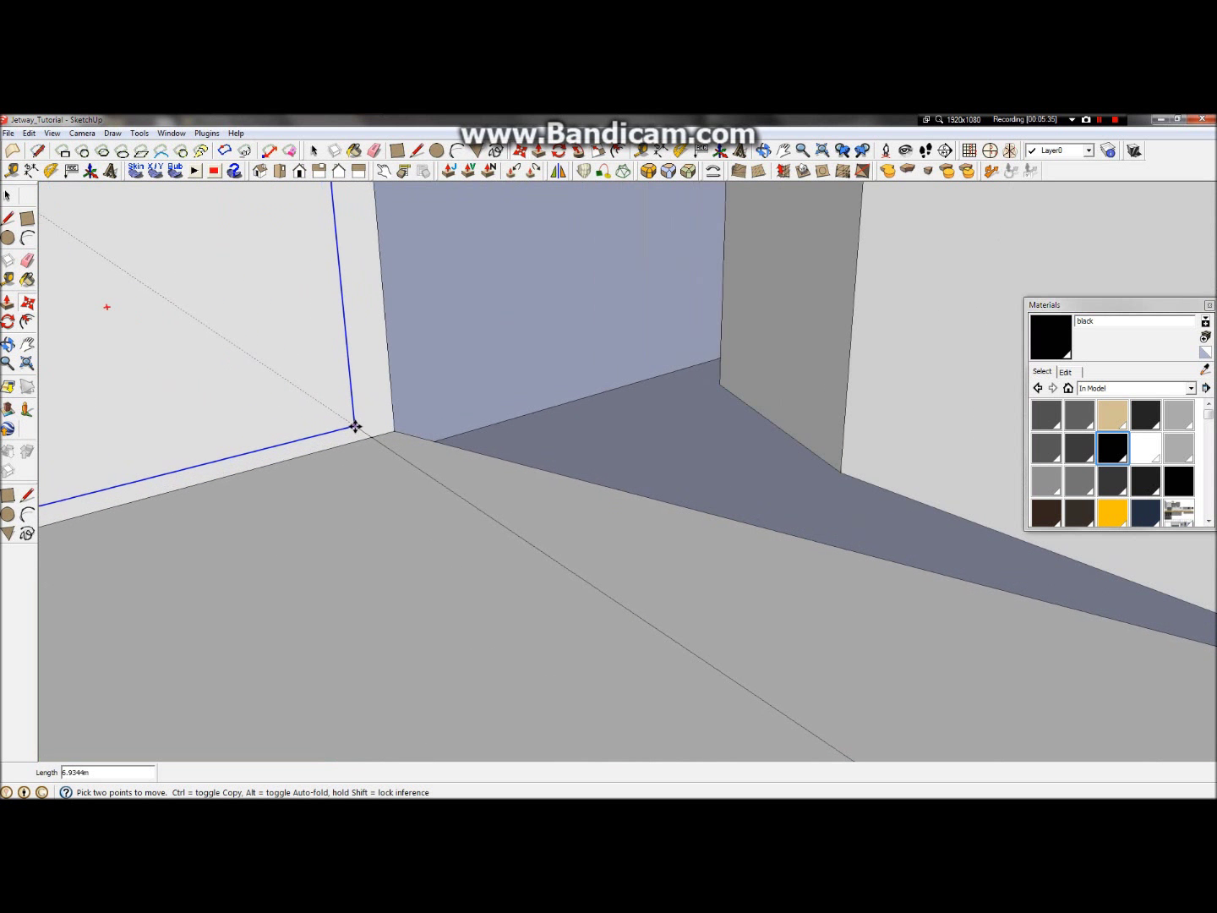
{"action": "left_click", "coordinate": [397, 430]}
{"action": "scroll", "coordinate": [445, 481], "scroll_direction": "down", "scroll_amount": 4}
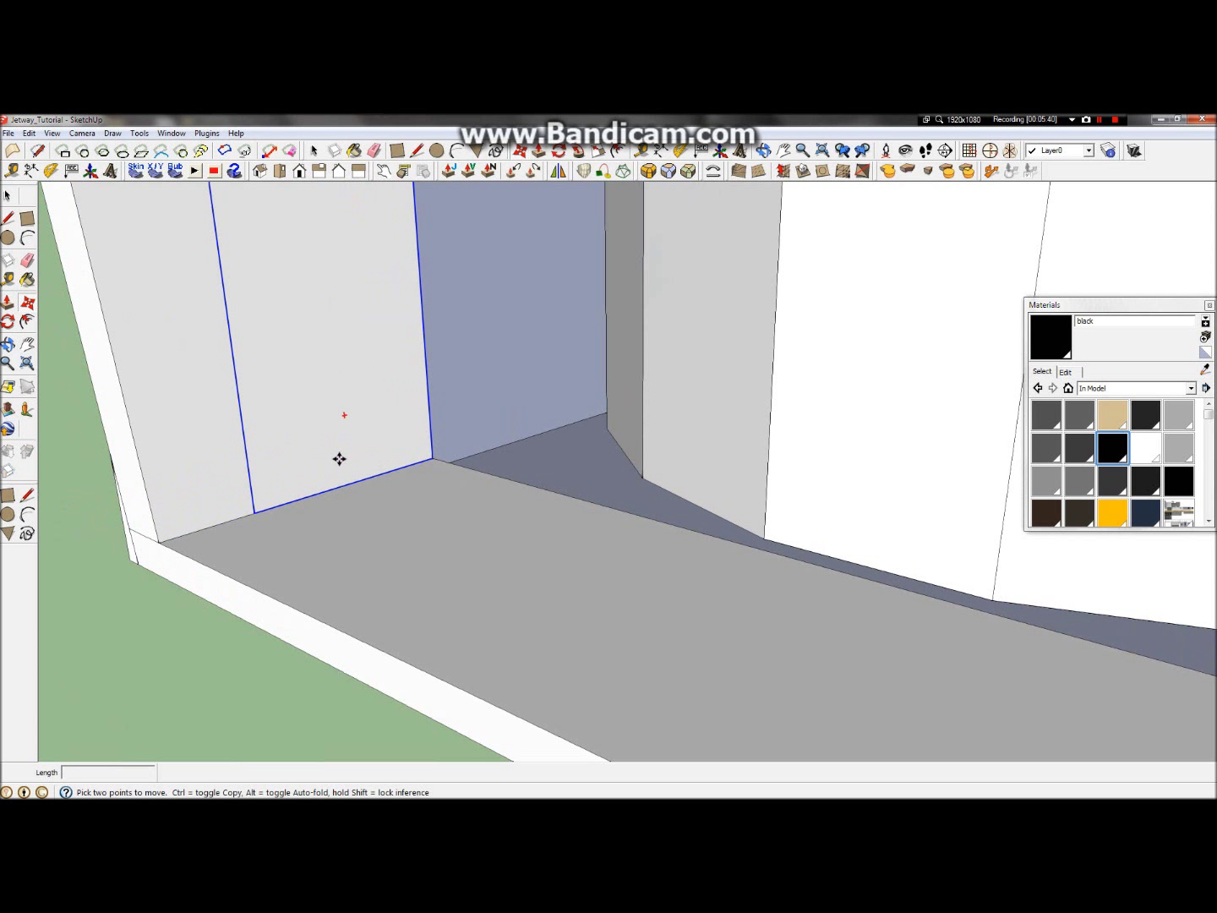
Step: Try to move the guard 0.7 m inward from the wall along the blue axis, and undo the move
{"action": "left_click", "coordinate": [340, 459]}
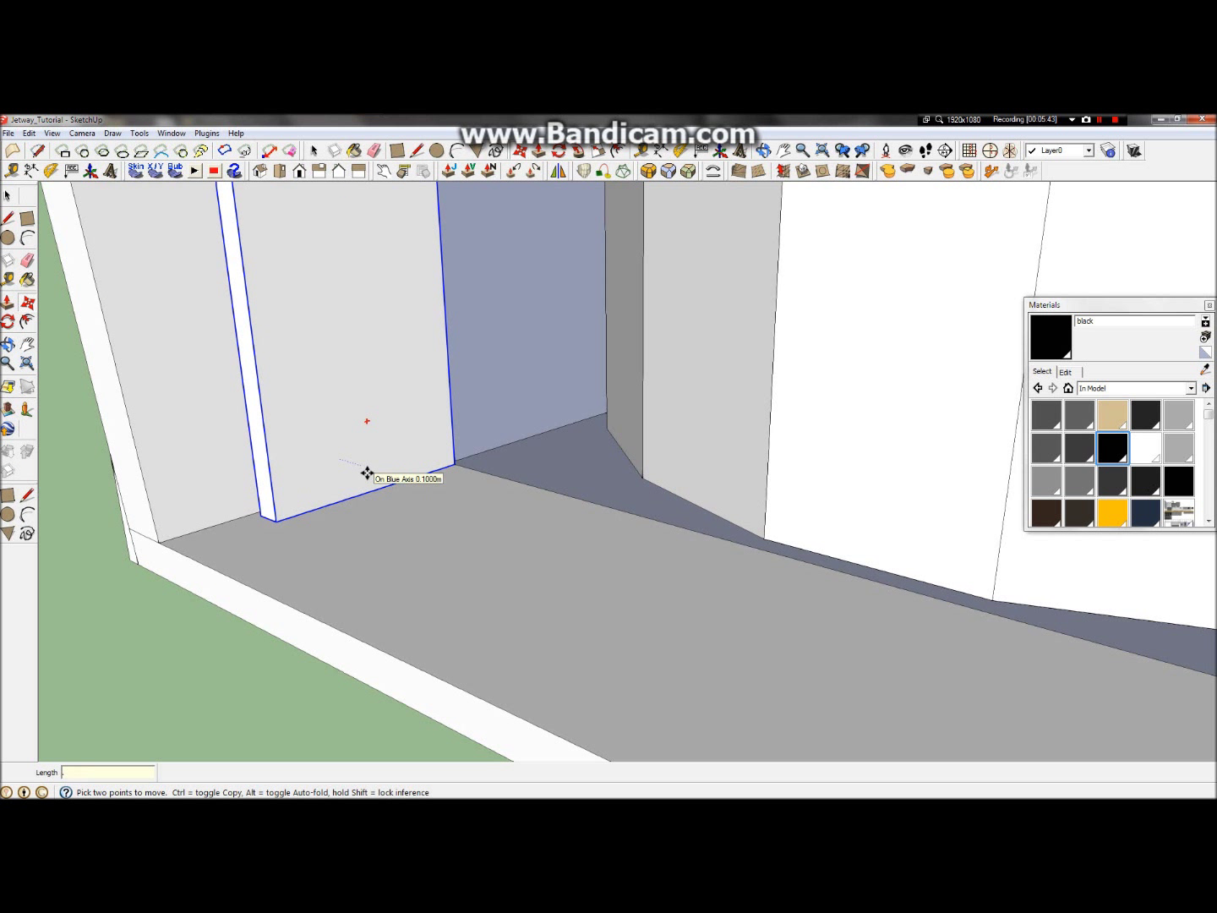
{"action": "key", "text": "Return"}
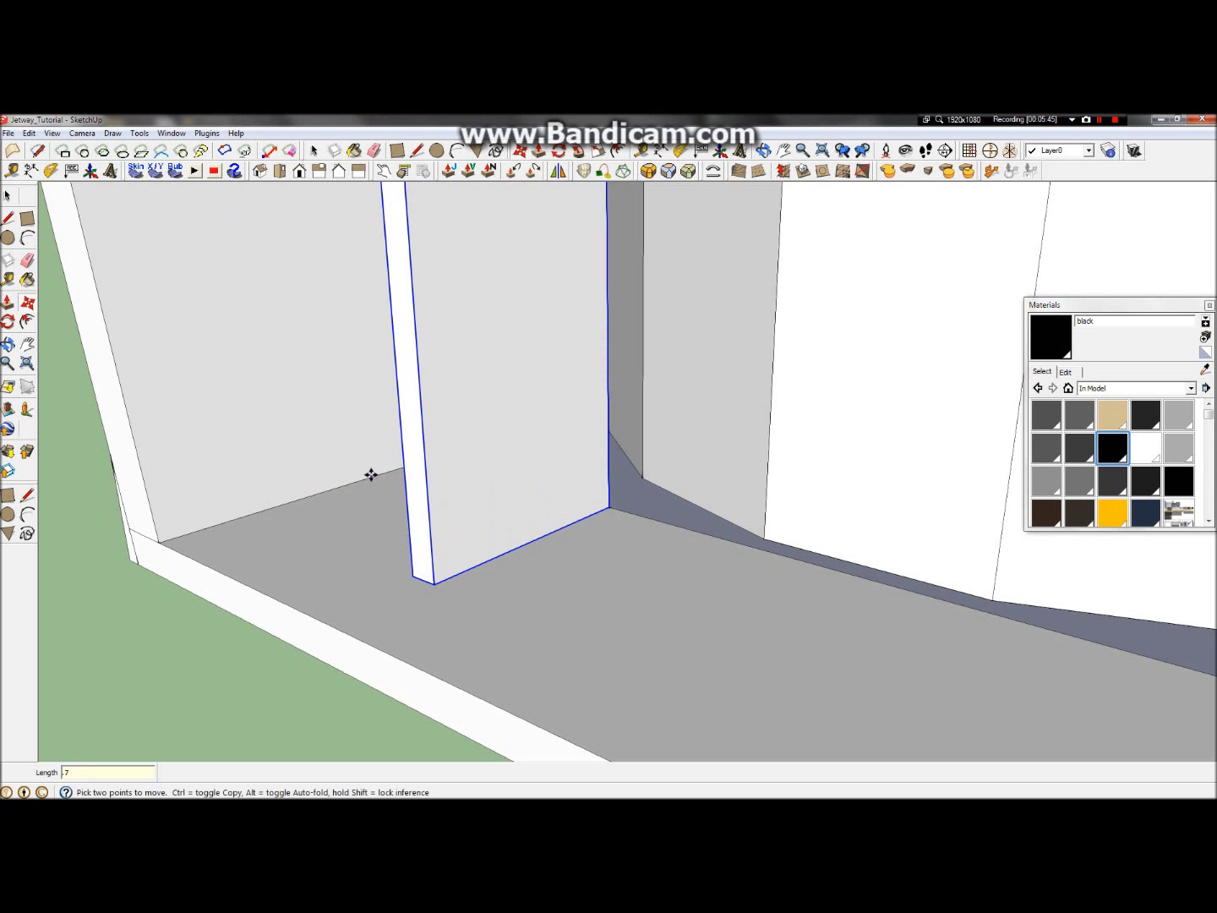
{"action": "key", "text": "ctrl+z"}
Step: Move the guard 0.07 m inward from the wall along the blue axis, and clear the selection
{"action": "left_click", "coordinate": [378, 436]}
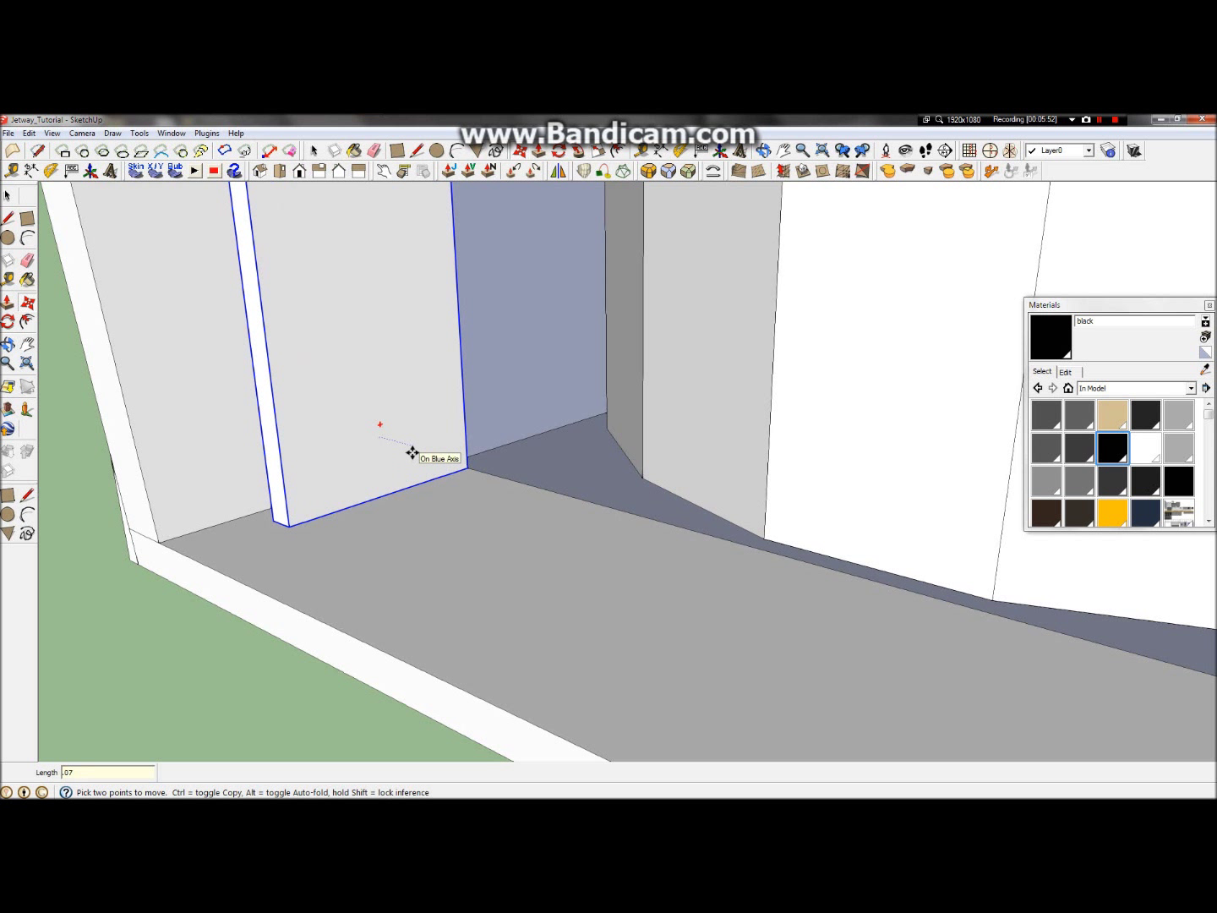
{"action": "key", "text": "Return"}
{"action": "scroll", "coordinate": [413, 454], "scroll_direction": "down", "scroll_amount": 6}
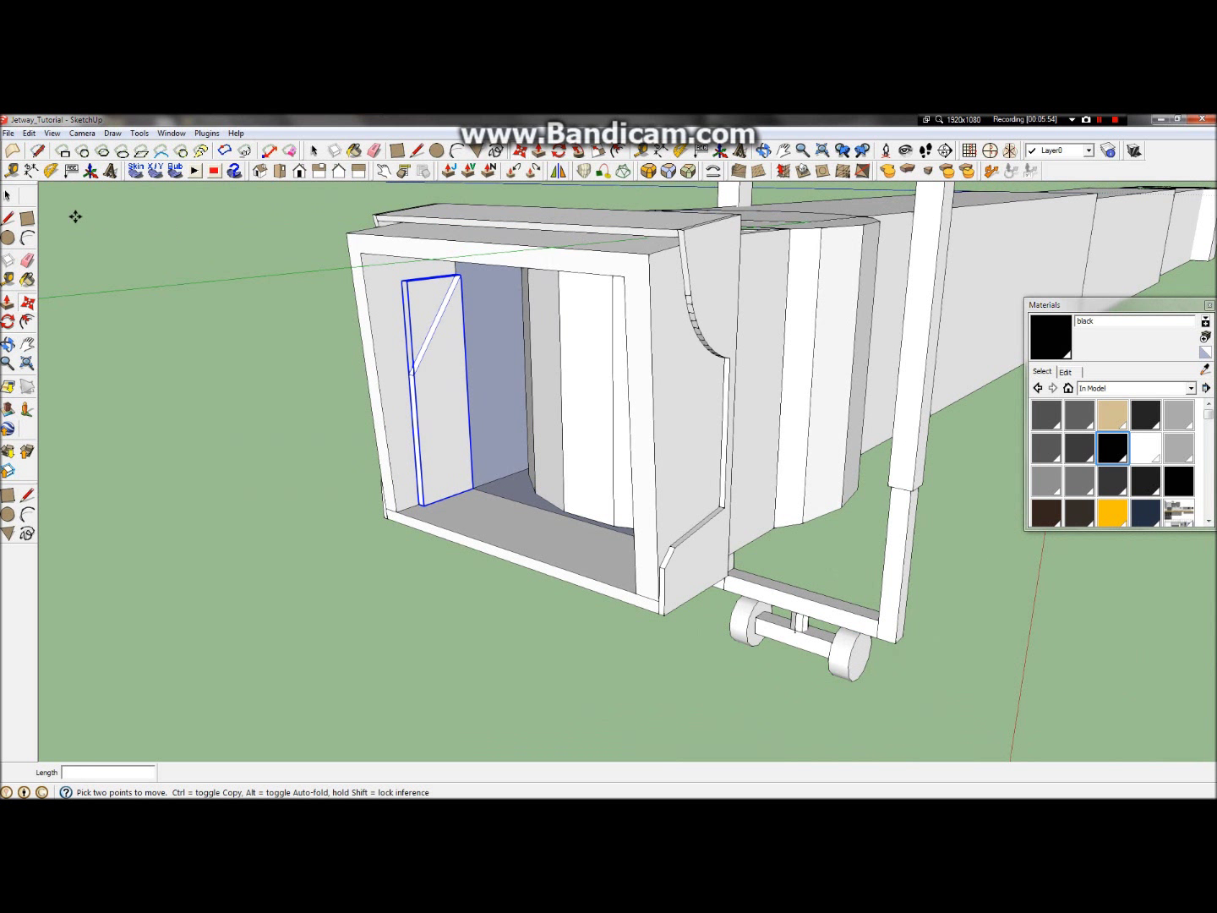
{"action": "left_click", "coordinate": [7, 195]}
{"action": "left_click", "coordinate": [74, 424]}
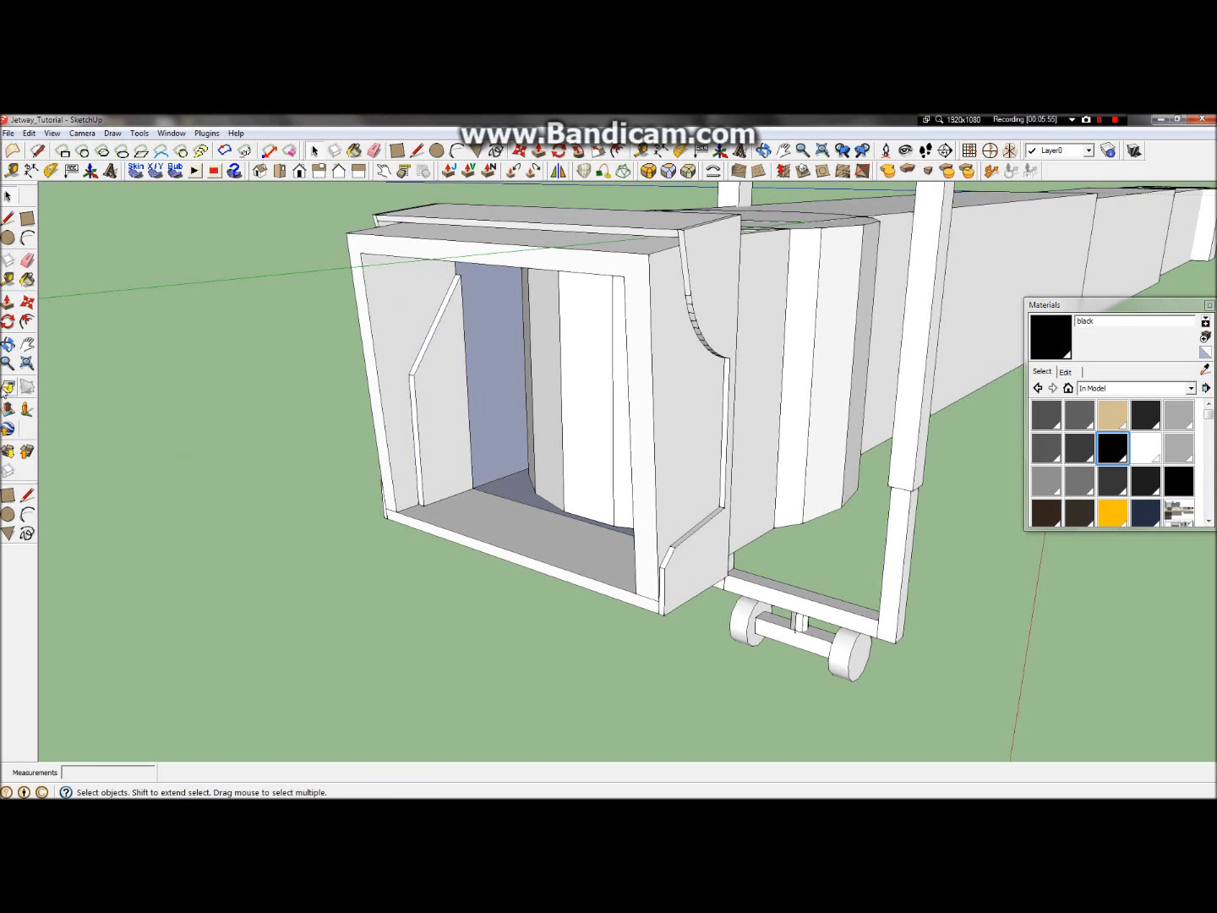
Step: Examine the cab opening from the front with a seal guard on each inner side wall
{"action": "left_click", "coordinate": [8, 344]}
{"action": "left_click_drag", "start_coordinate": [553, 411], "coordinate": [567, 365]}
{"action": "left_click_drag", "start_coordinate": [536, 436], "coordinate": [811, 626]}
{"action": "scroll", "coordinate": [521, 360], "scroll_direction": "up", "scroll_amount": 6}
{"action": "scroll", "coordinate": [811, 625], "scroll_direction": "up", "scroll_amount": 10}
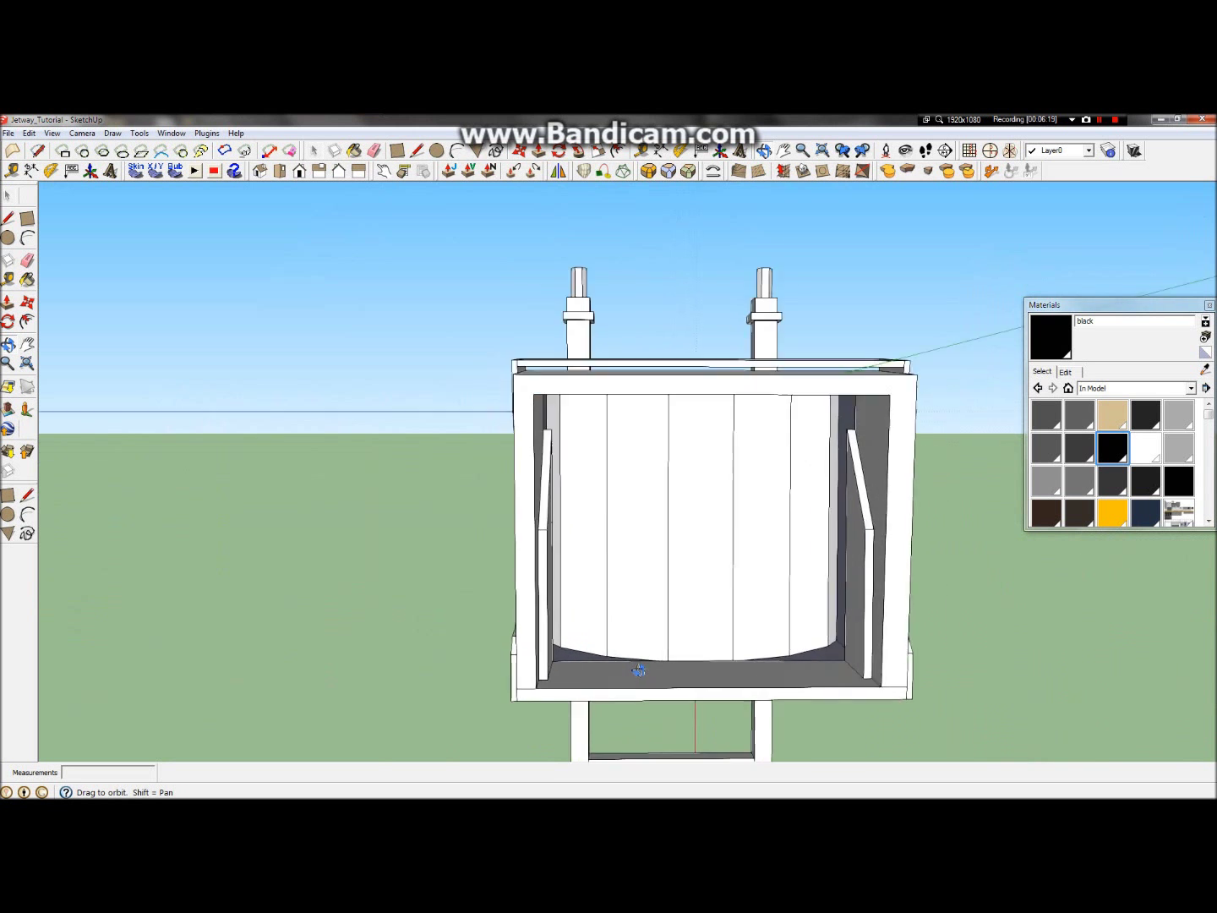
Step: Trace lines around the cab's inner back opening, corner to corner behind both seal guards, to close it with a face
{"action": "left_click_drag", "start_coordinate": [707, 718], "coordinate": [707, 734]}
{"action": "left_click_drag", "start_coordinate": [761, 668], "coordinate": [684, 555]}
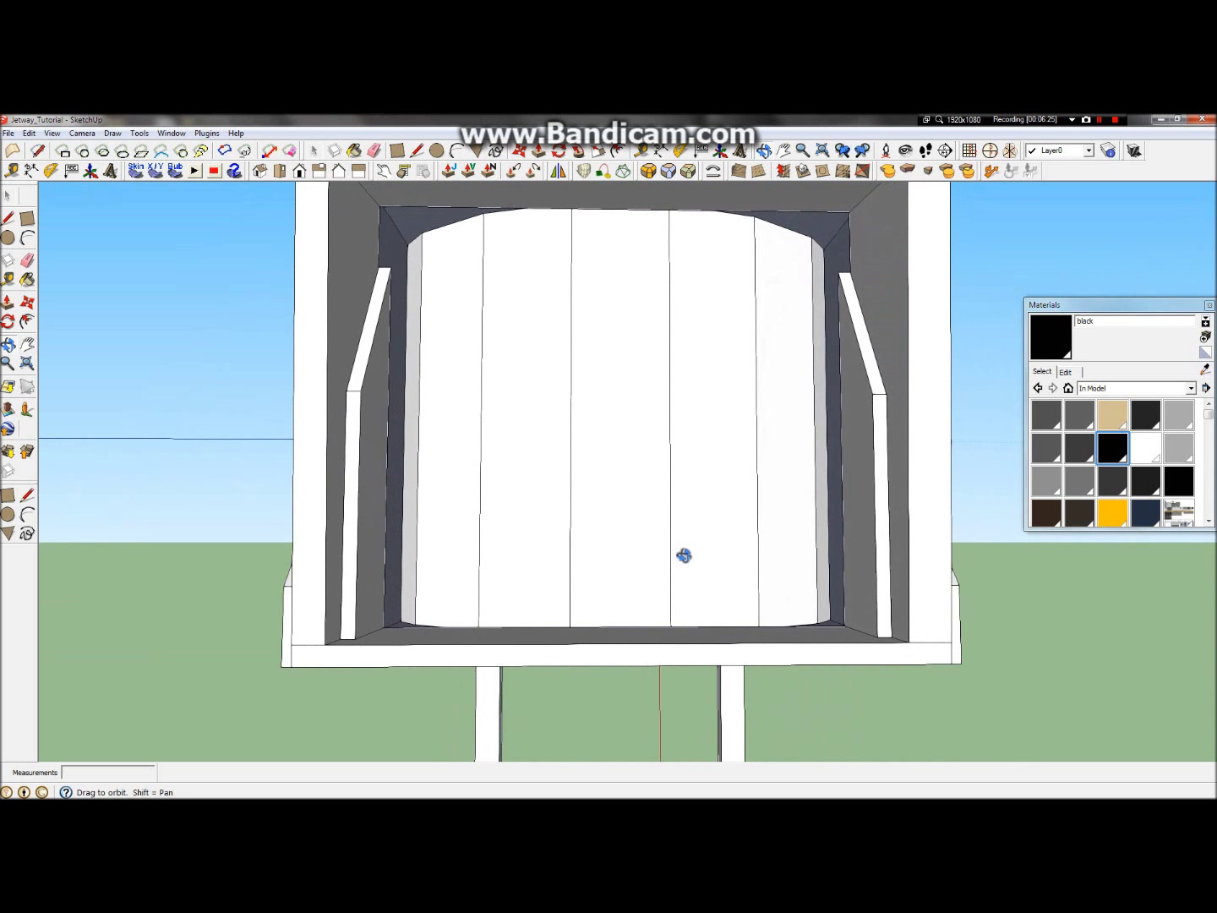
{"action": "left_click", "coordinate": [9, 219]}
{"action": "left_click", "coordinate": [378, 206]}
{"action": "left_click", "coordinate": [849, 212]}
{"action": "left_click", "coordinate": [848, 272]}
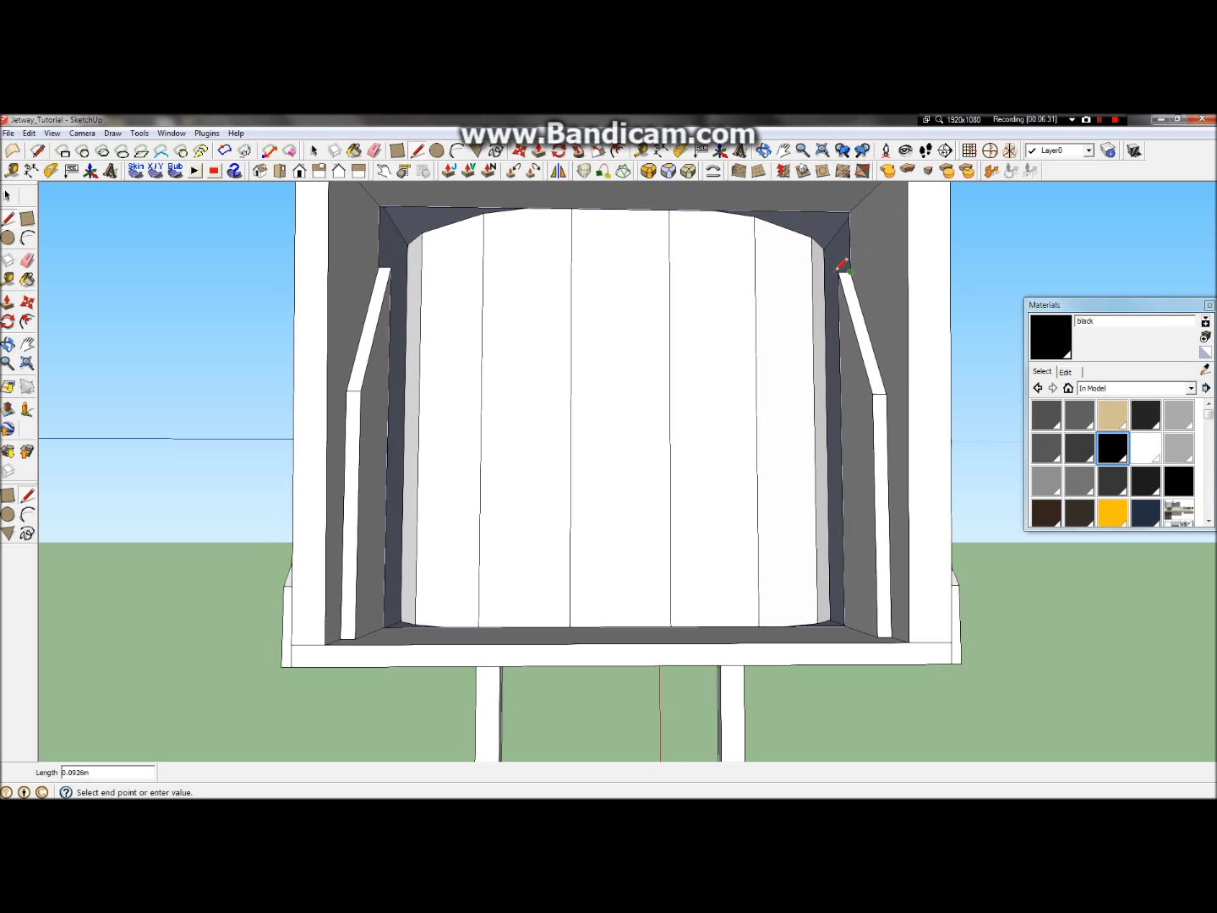
{"action": "left_click", "coordinate": [844, 626]}
{"action": "left_click", "coordinate": [384, 625]}
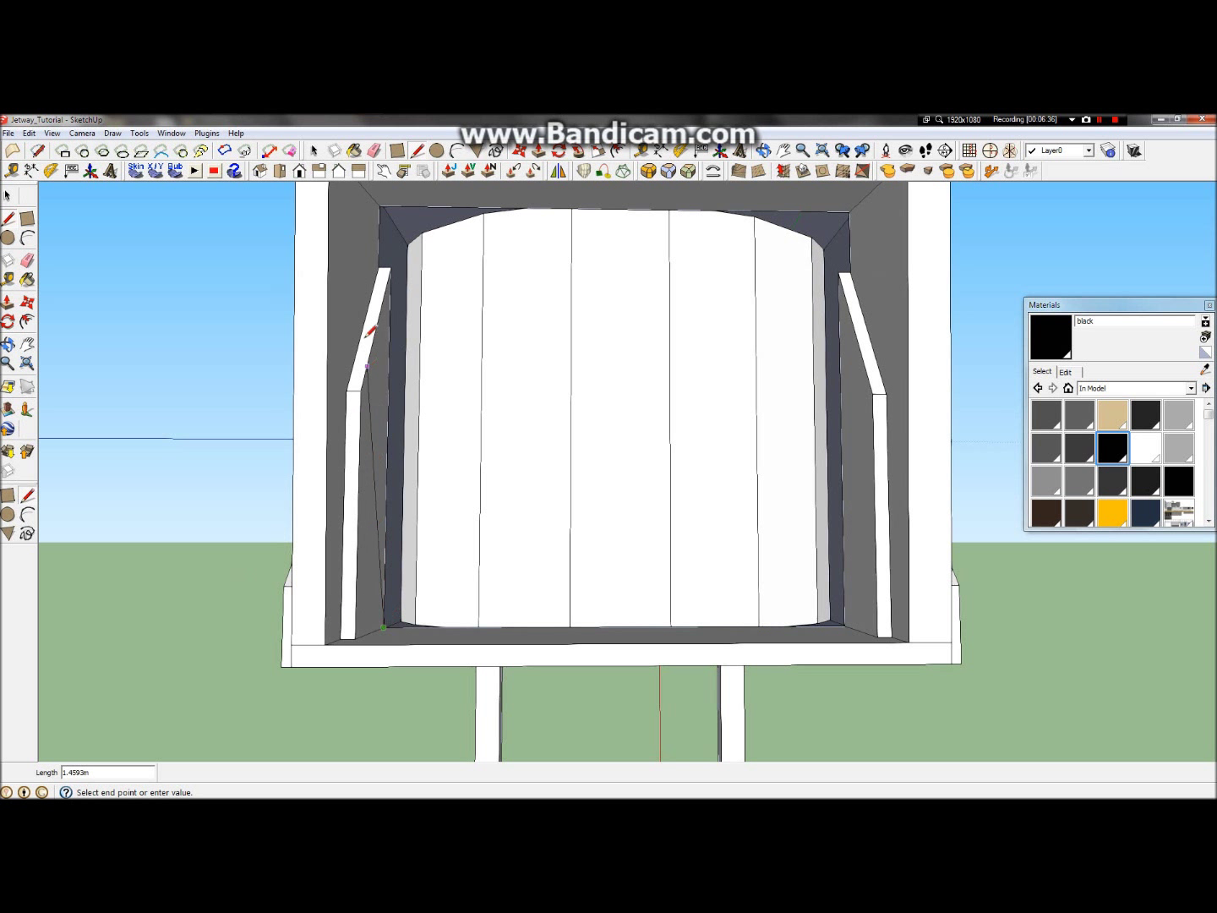
{"action": "left_click", "coordinate": [392, 265]}
{"action": "left_click", "coordinate": [380, 205]}
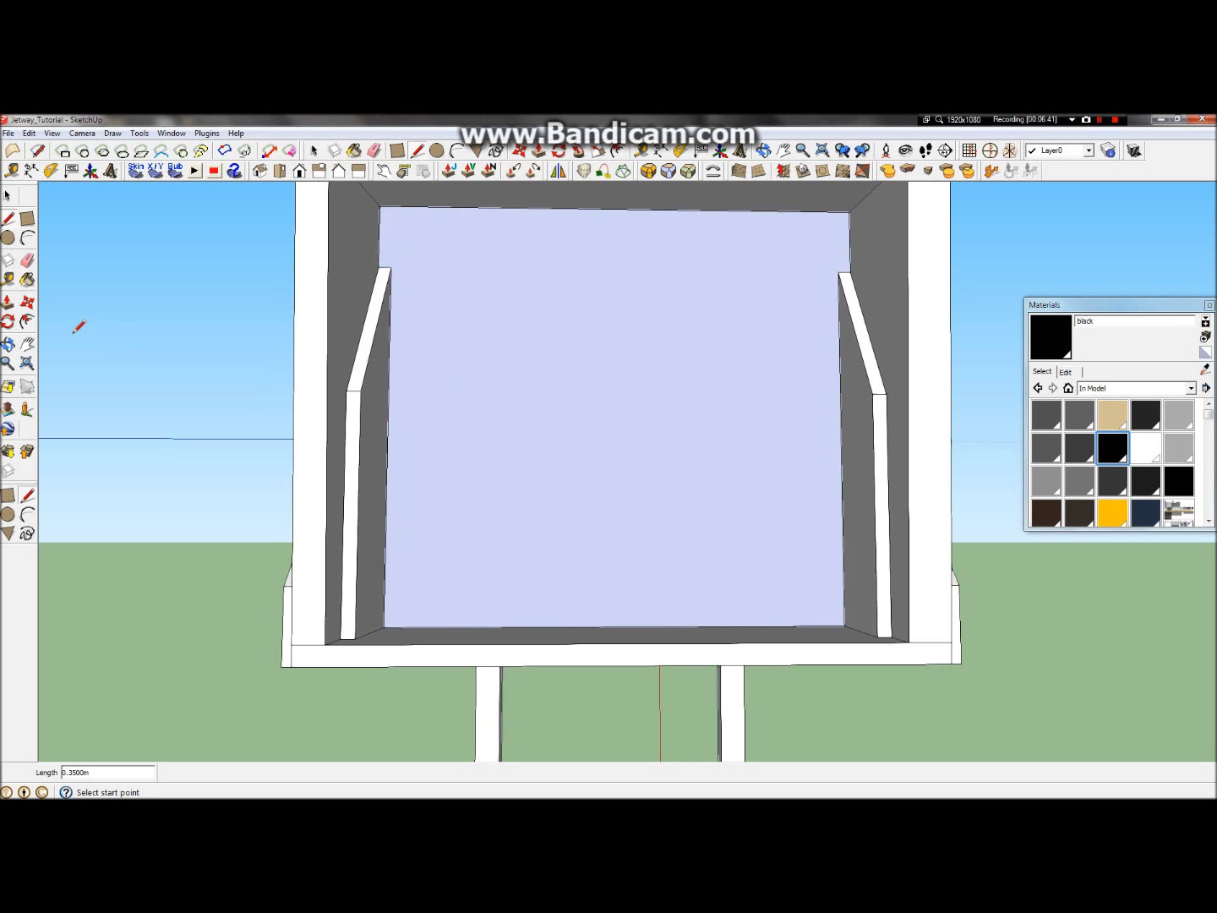
Step: Reverse the new back face so its white front side points into the cab
{"action": "left_click", "coordinate": [9, 196]}
{"action": "right_click", "coordinate": [578, 339]}
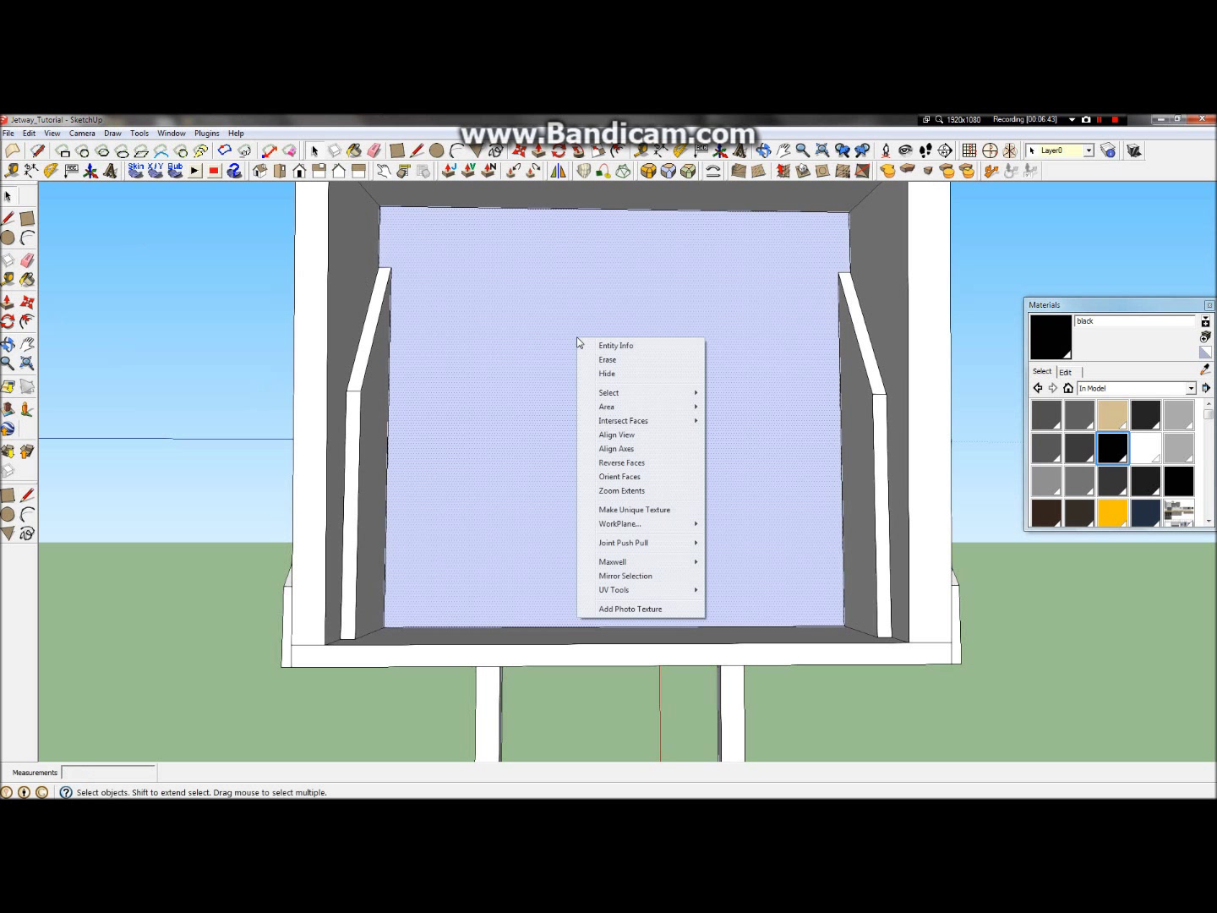
{"action": "left_click", "coordinate": [650, 463]}
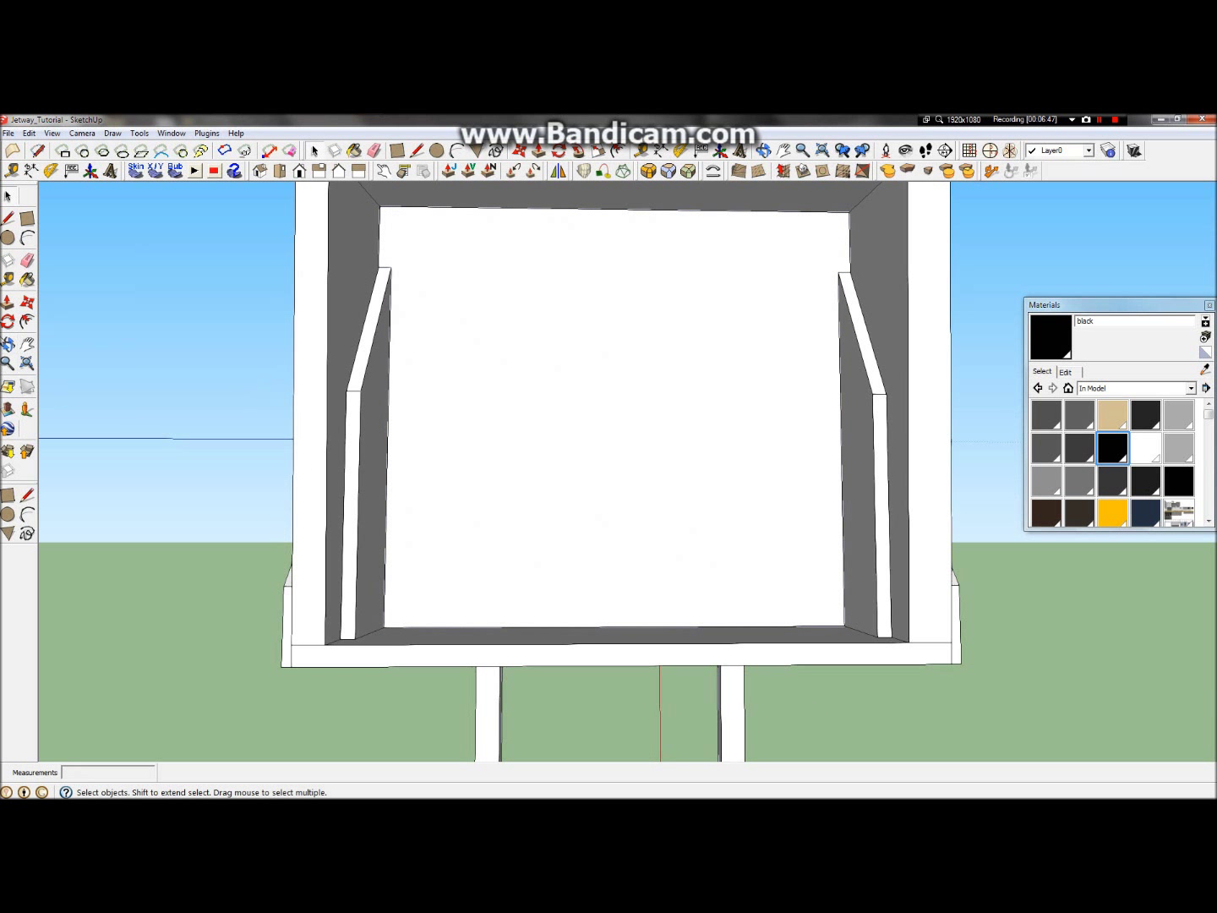
Step: Trace the narrow slot between the cab roof and its top hood from behind to close it with a face
{"action": "left_click", "coordinate": [9, 343]}
{"action": "left_click_drag", "start_coordinate": [553, 383], "coordinate": [889, 388]}
{"action": "scroll", "coordinate": [753, 334], "scroll_direction": "up", "scroll_amount": 8}
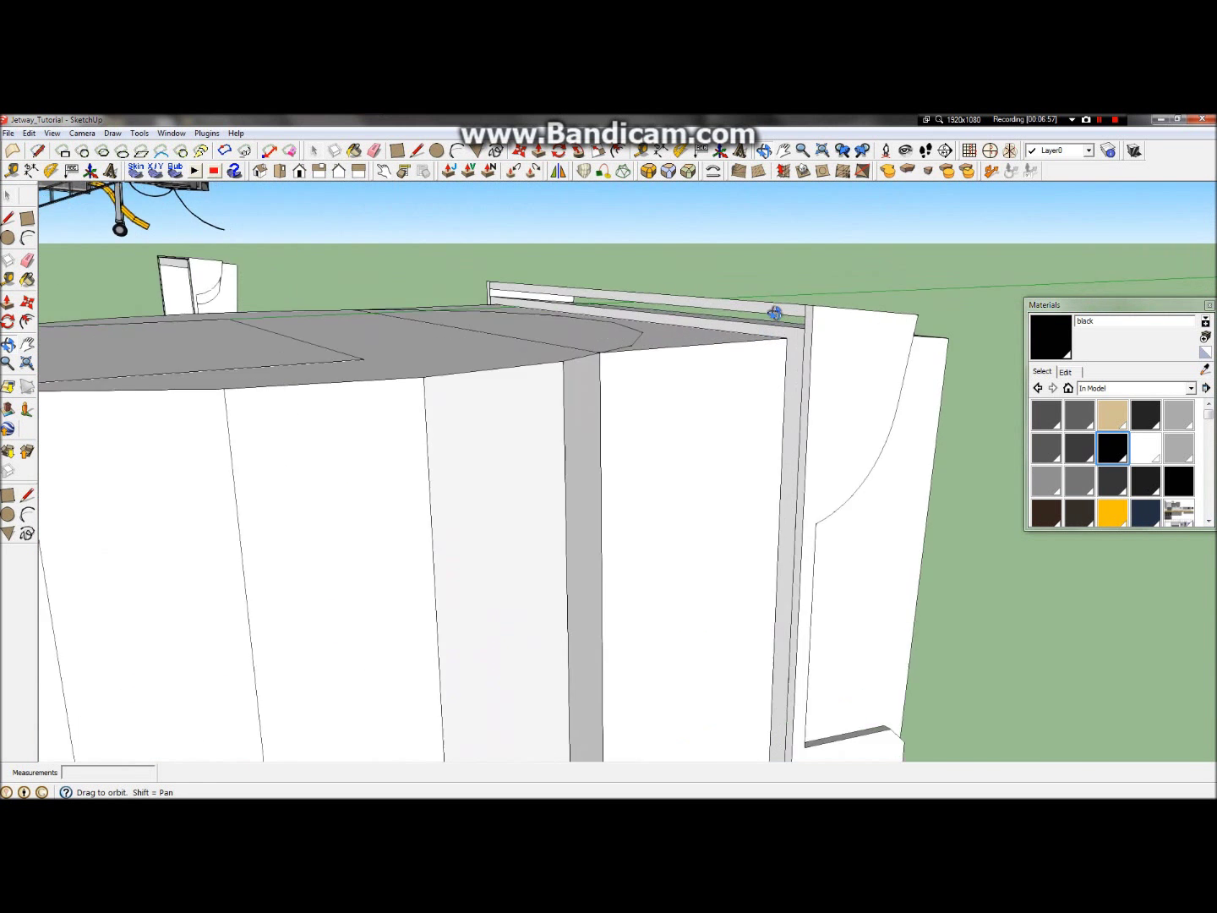
{"action": "left_click_drag", "start_coordinate": [756, 382], "coordinate": [976, 406]}
{"action": "left_click_drag", "start_coordinate": [913, 287], "coordinate": [324, 296]}
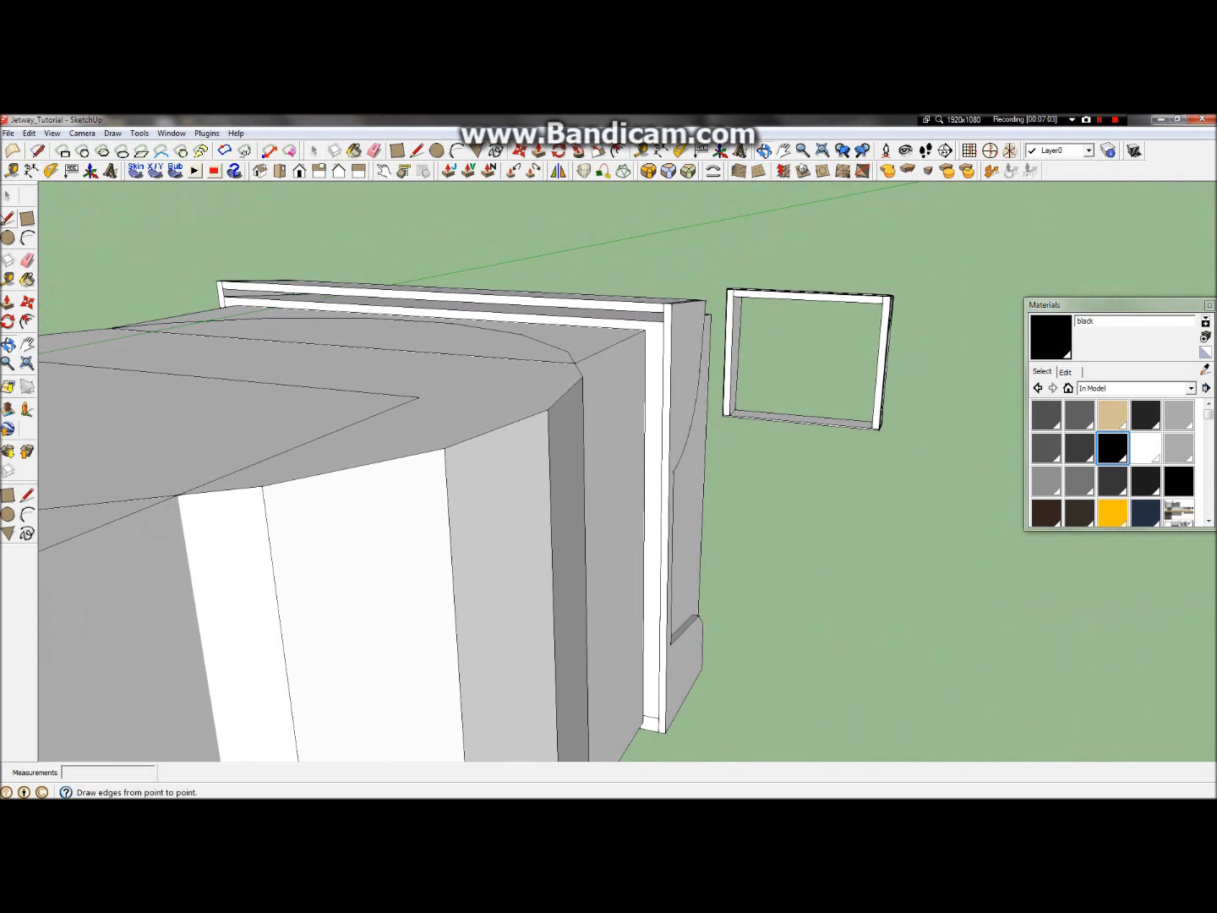
{"action": "left_click", "coordinate": [6, 218]}
{"action": "scroll", "coordinate": [185, 352], "scroll_direction": "up", "scroll_amount": 5}
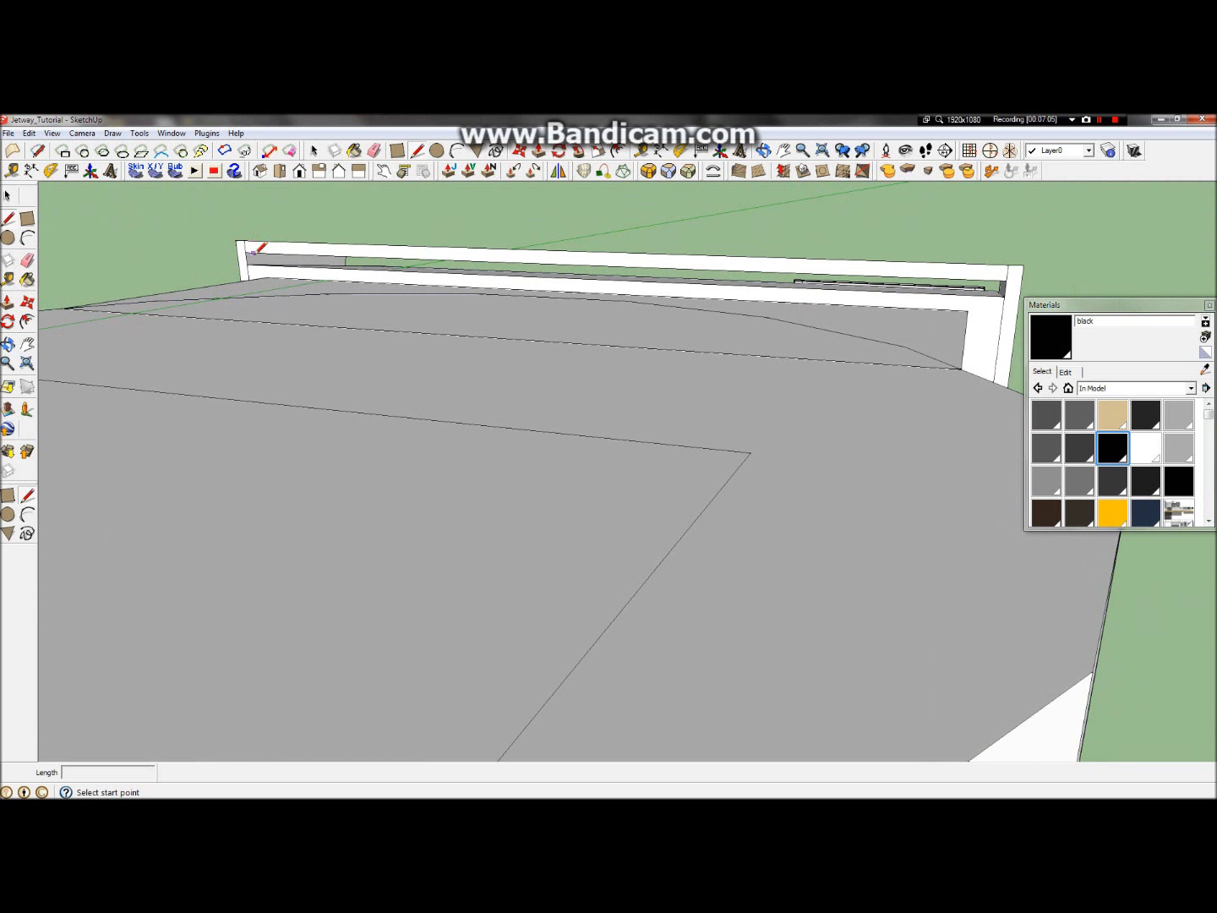
{"action": "left_click", "coordinate": [245, 251]}
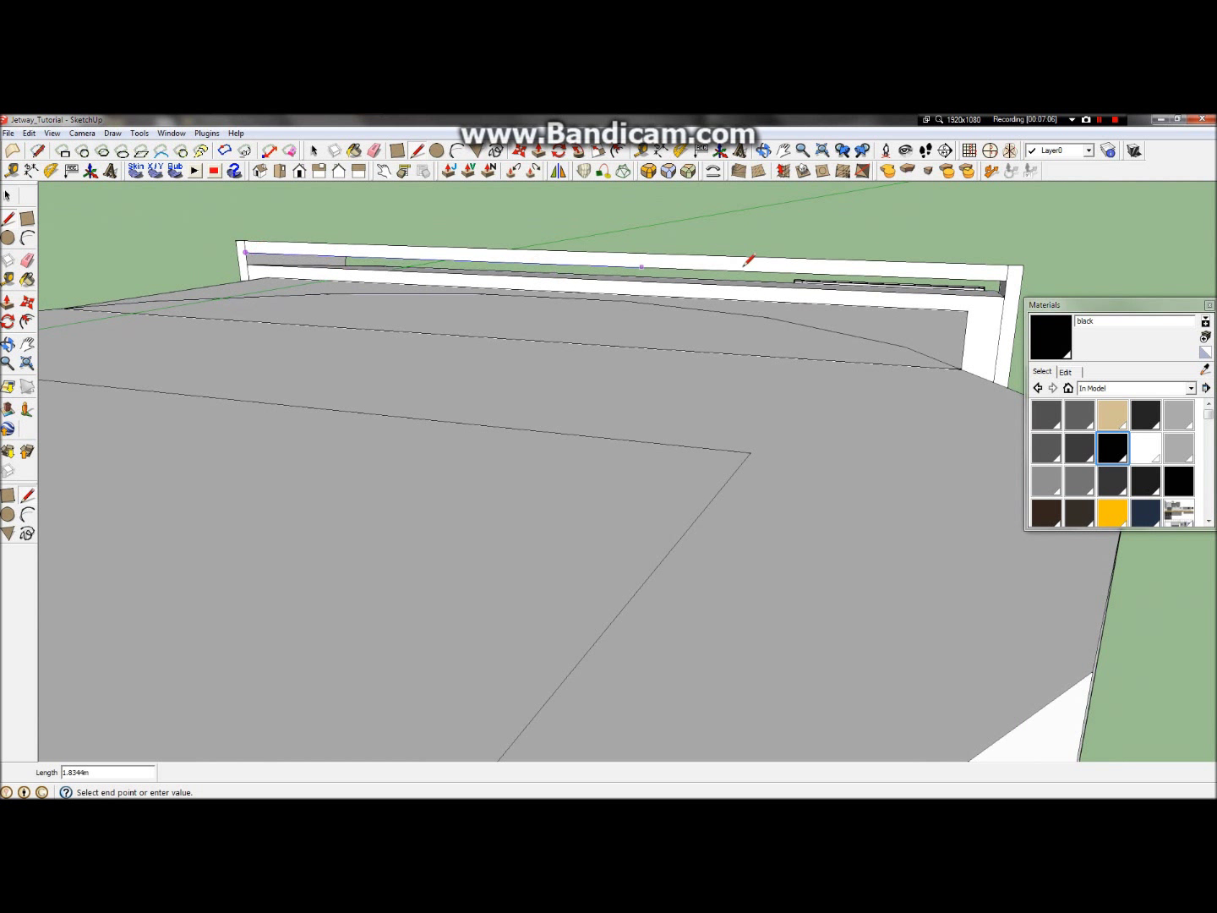
{"action": "left_click", "coordinate": [1005, 281]}
{"action": "left_click", "coordinate": [1004, 294]}
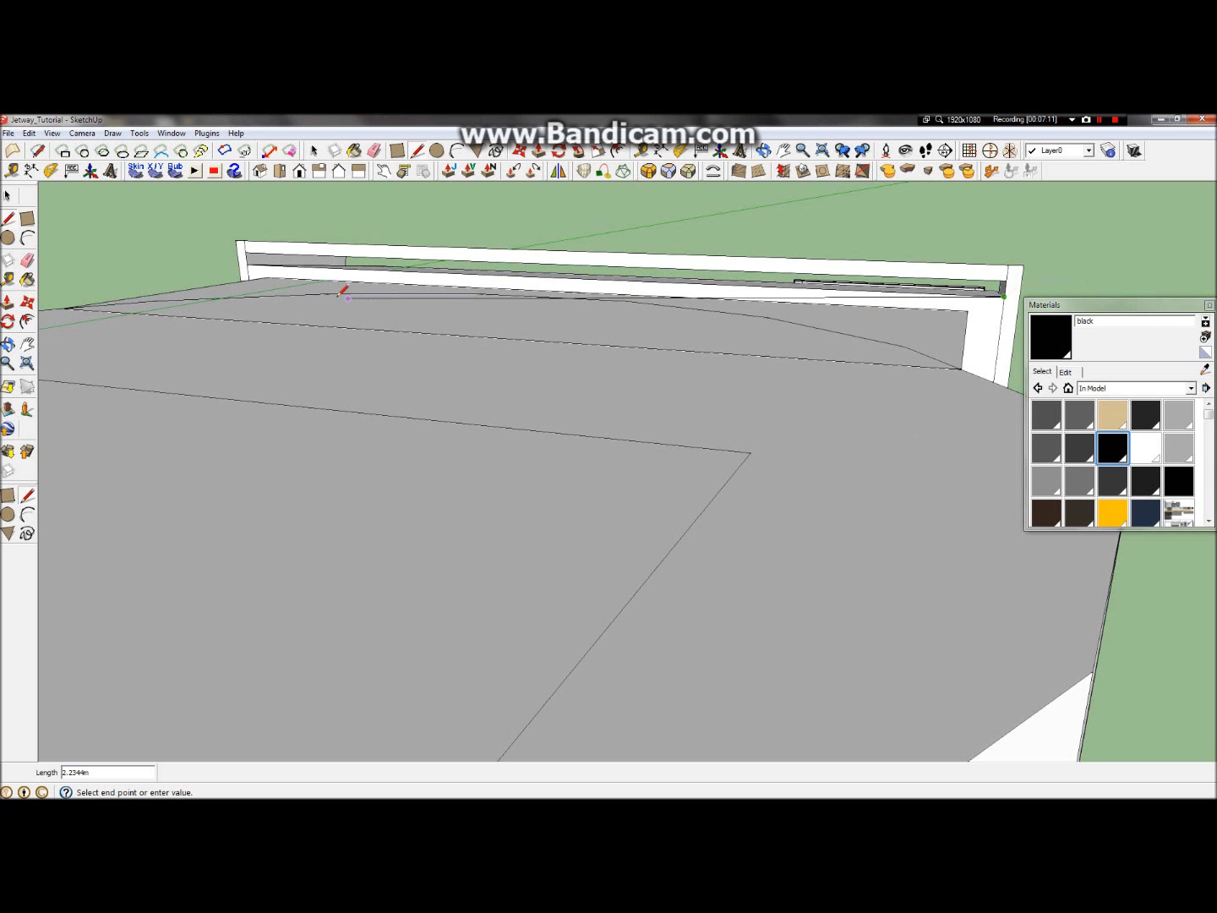
{"action": "left_click", "coordinate": [248, 263]}
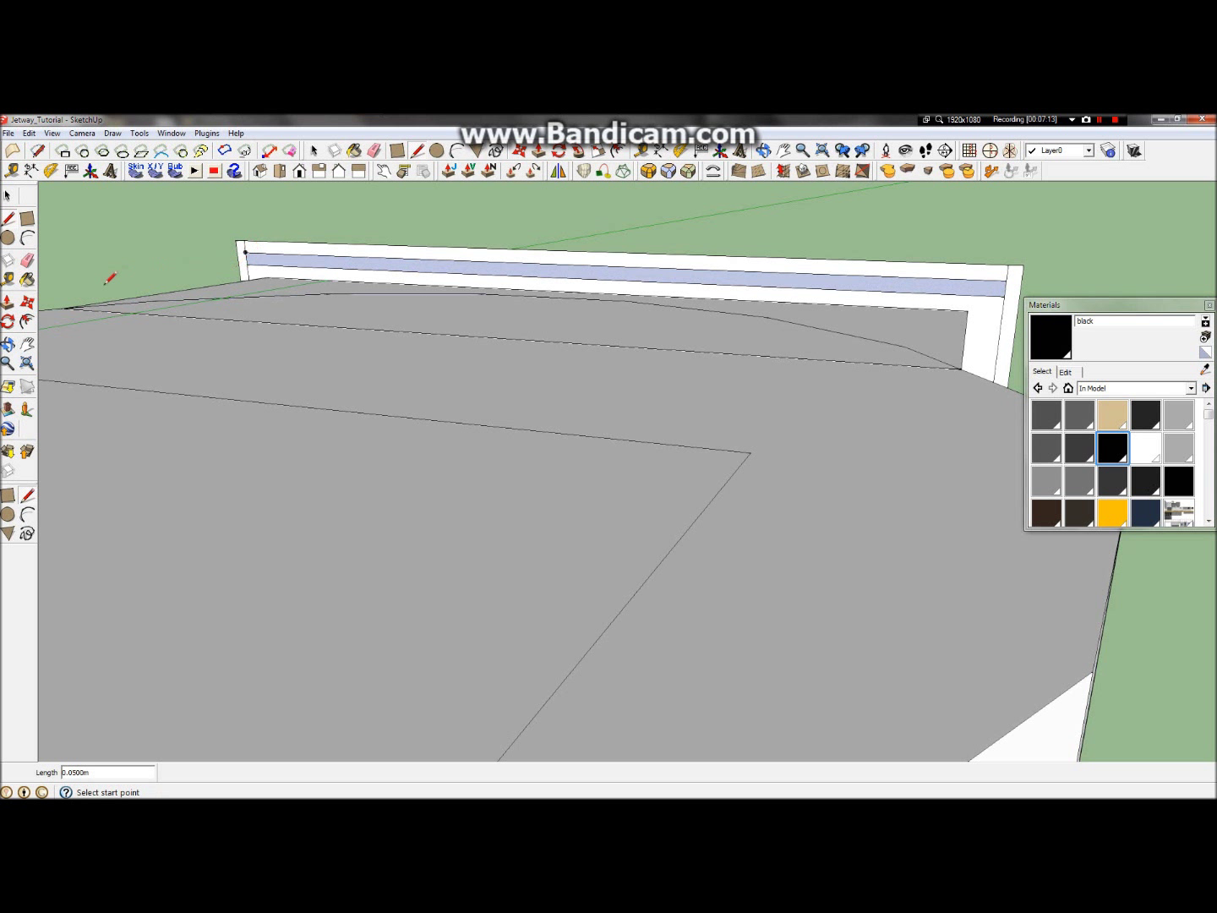
Step: Examine the closed cab opening, its roof and its outer side wall from several angles
{"action": "middle_click_drag", "start_coordinate": [628, 269], "coordinate": [330, 328]}
{"action": "middle_click_drag", "start_coordinate": [452, 412], "coordinate": [680, 396]}
{"action": "scroll", "coordinate": [506, 359], "scroll_direction": "up", "scroll_amount": 5}
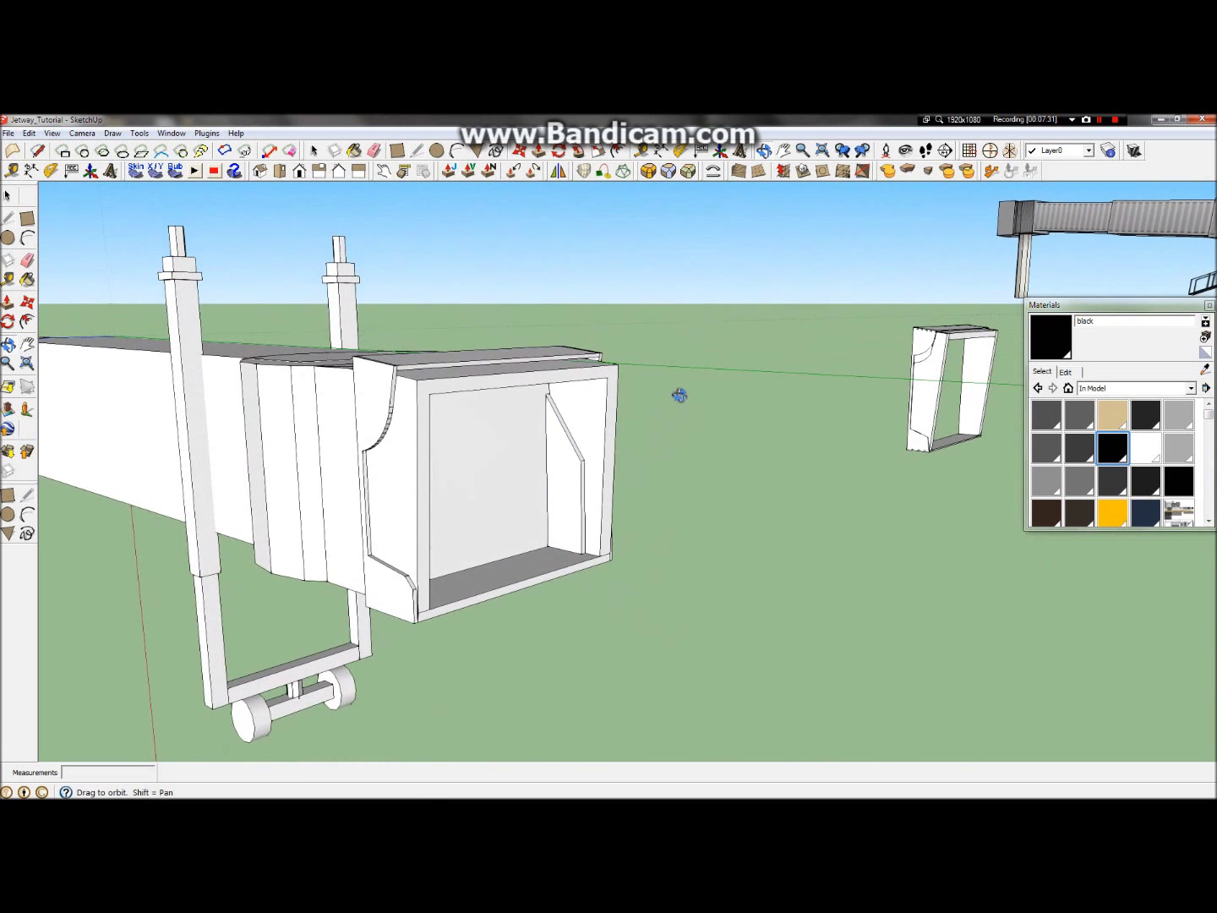
{"action": "middle_click_drag", "start_coordinate": [542, 349], "coordinate": [530, 532]}
{"action": "scroll", "coordinate": [533, 501], "scroll_direction": "up", "scroll_amount": 3}
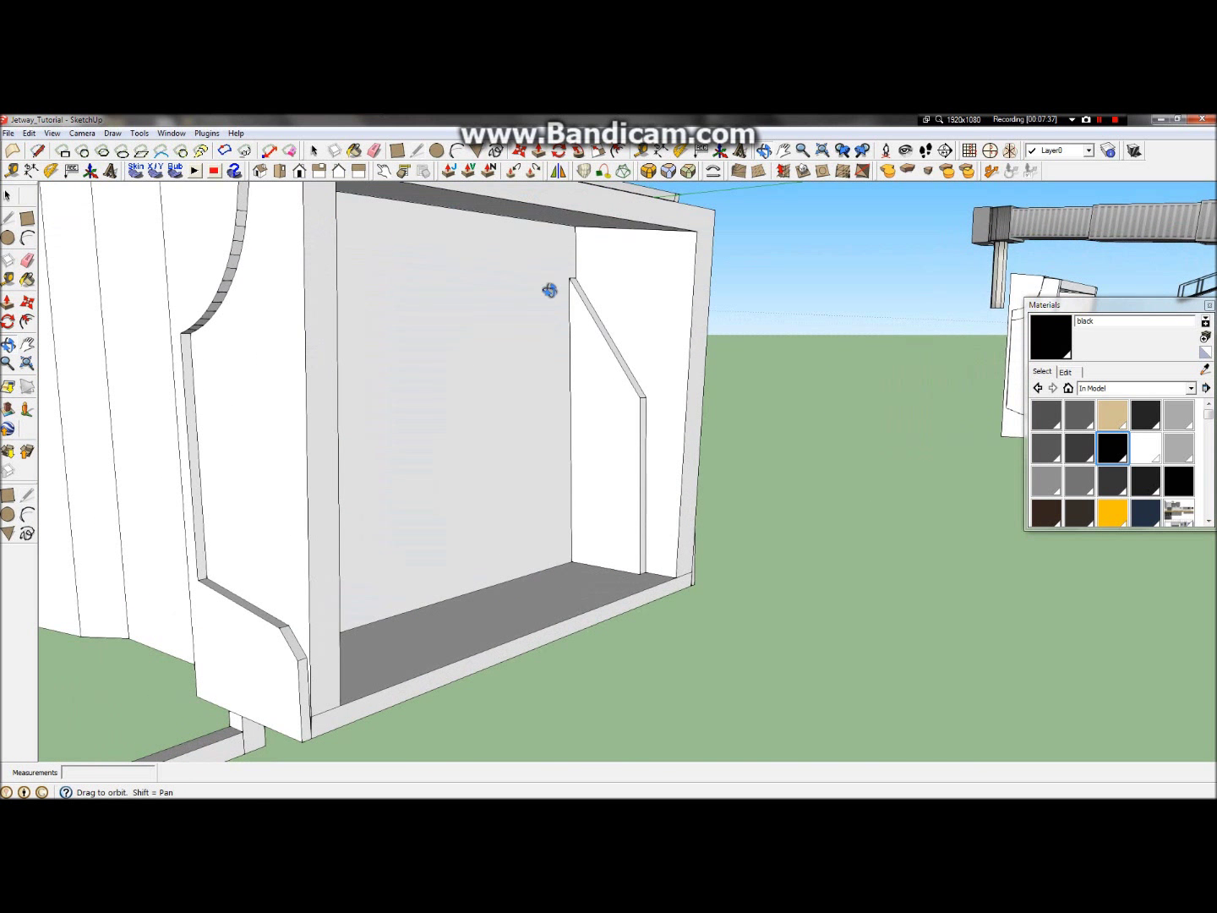
{"action": "scroll", "coordinate": [551, 290], "scroll_direction": "down", "scroll_amount": 8}
{"action": "scroll", "coordinate": [533, 459], "scroll_direction": "up", "scroll_amount": 8}
{"action": "middle_click_drag", "start_coordinate": [656, 400], "coordinate": [434, 508]}
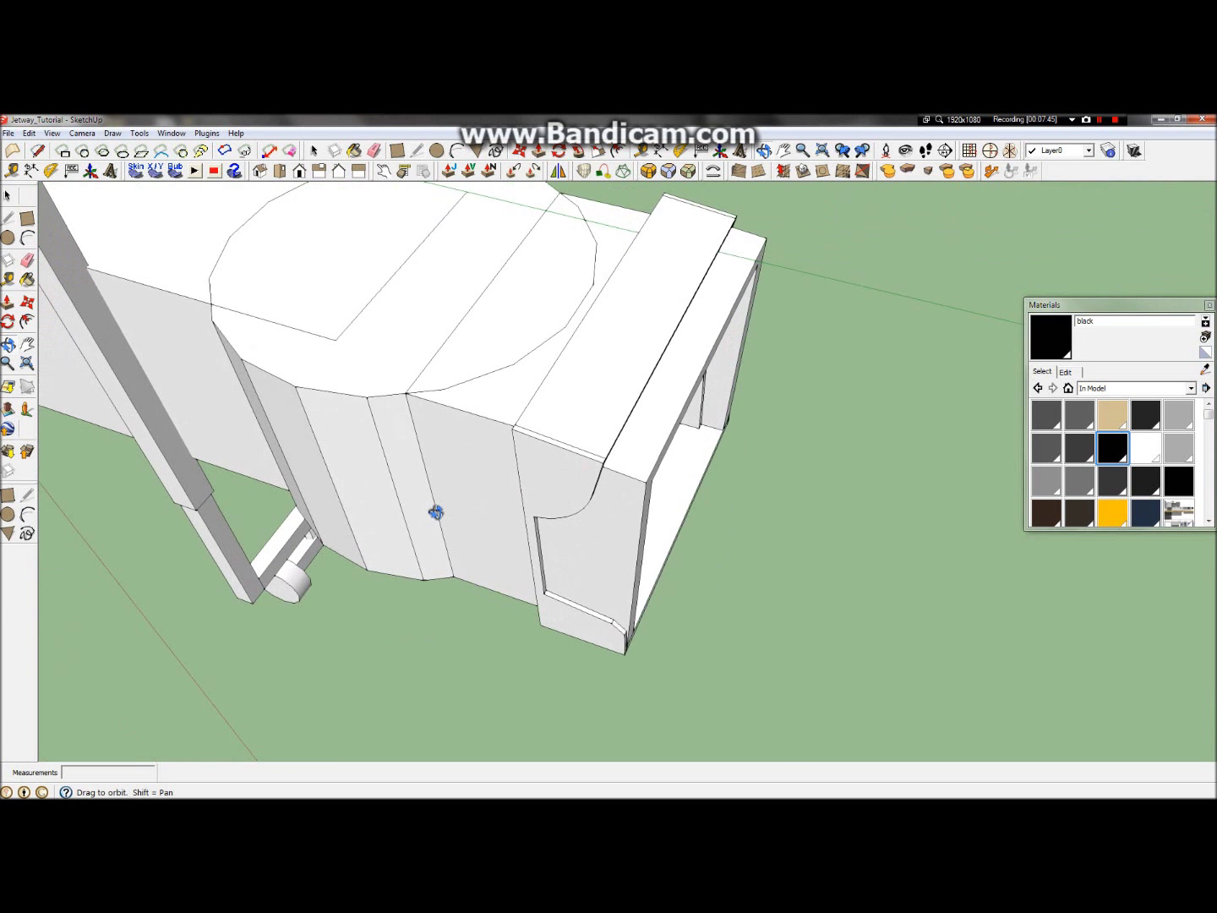
{"action": "scroll", "coordinate": [427, 506], "scroll_direction": "up", "scroll_amount": 5}
{"action": "scroll", "coordinate": [573, 454], "scroll_direction": "down", "scroll_amount": 5}
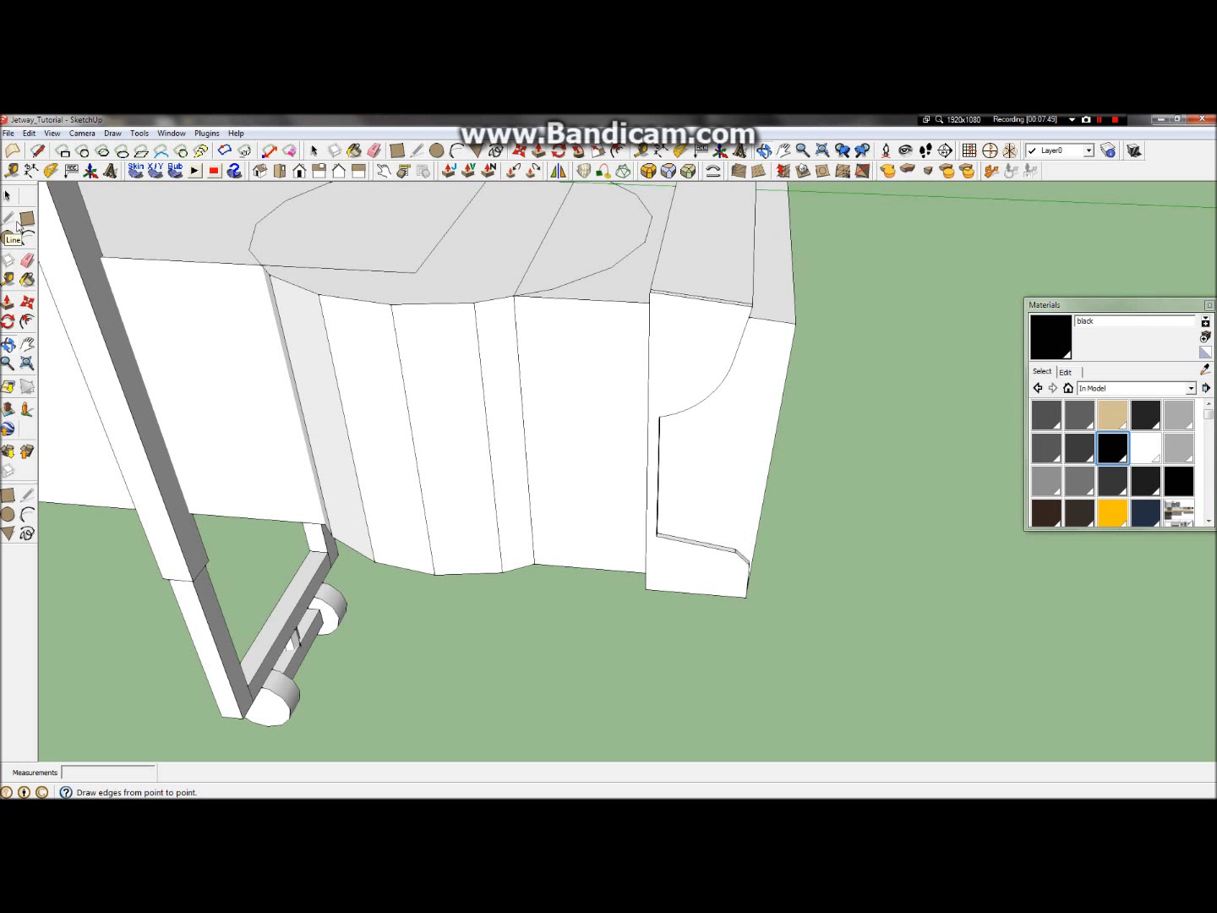
Step: Open the connecting section between the rotunda and the cab for editing
{"action": "left_click", "coordinate": [18, 223]}
{"action": "key", "text": "space"}
{"action": "left_click", "coordinate": [572, 376]}
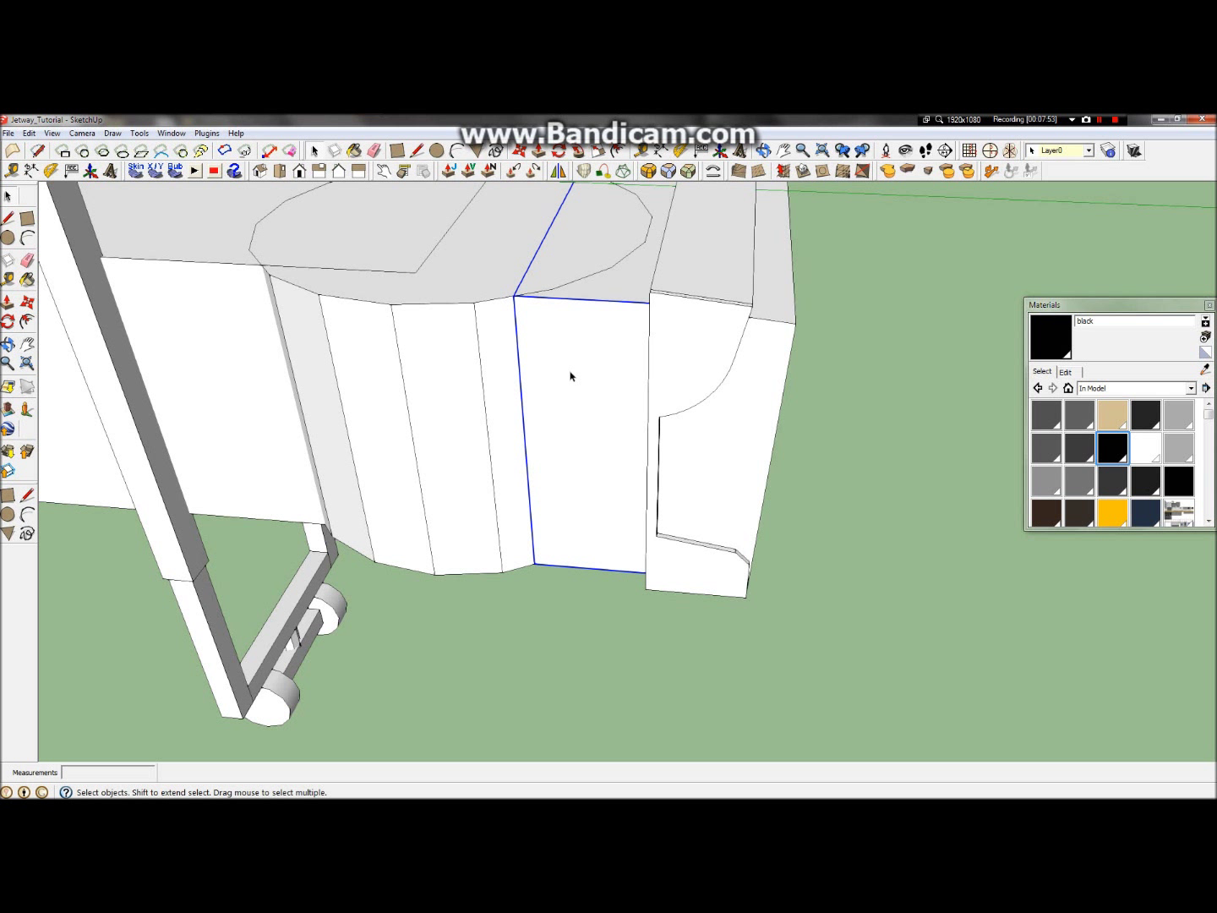
{"action": "scroll", "coordinate": [574, 381], "scroll_direction": "down", "scroll_amount": 3}
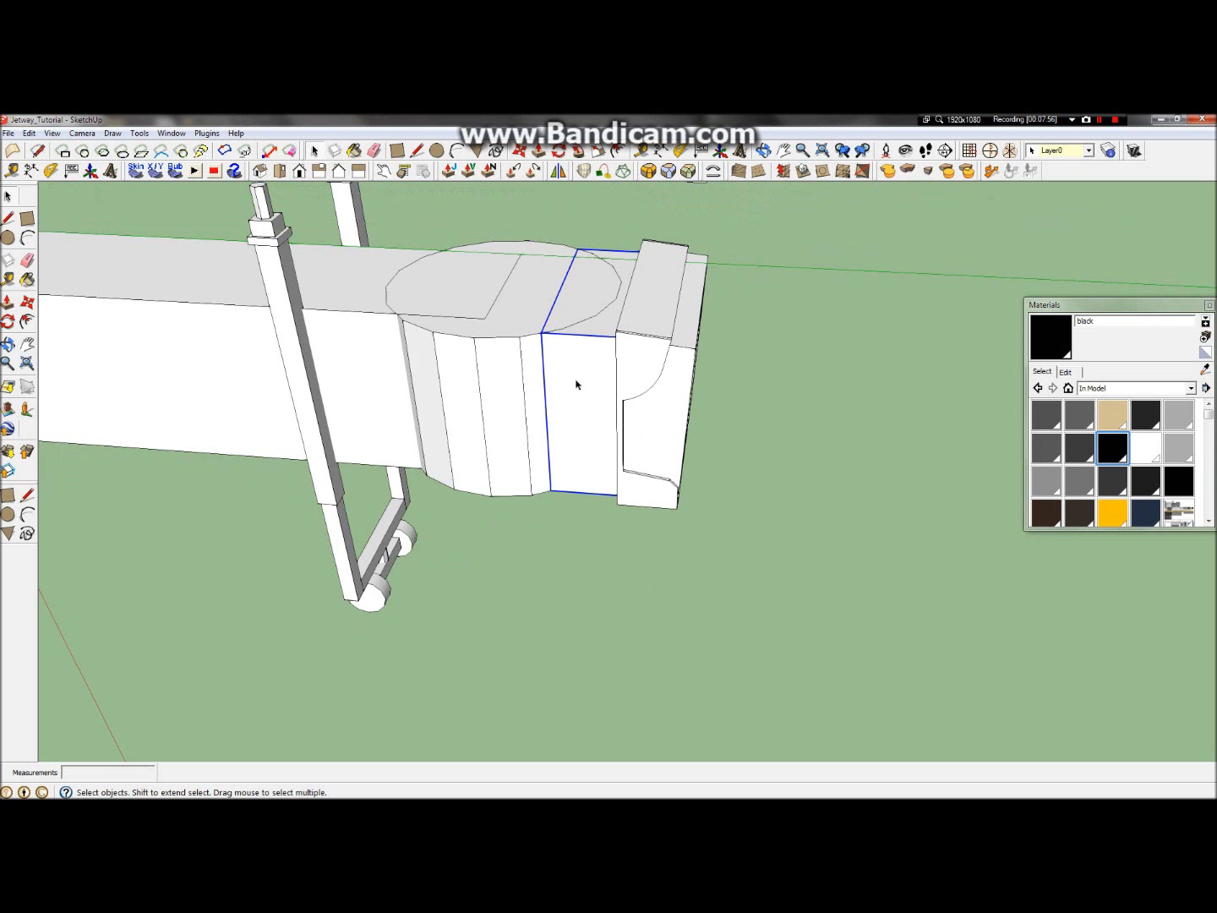
{"action": "double_click", "coordinate": [575, 384]}
{"action": "scroll", "coordinate": [571, 398], "scroll_direction": "up", "scroll_amount": 3}
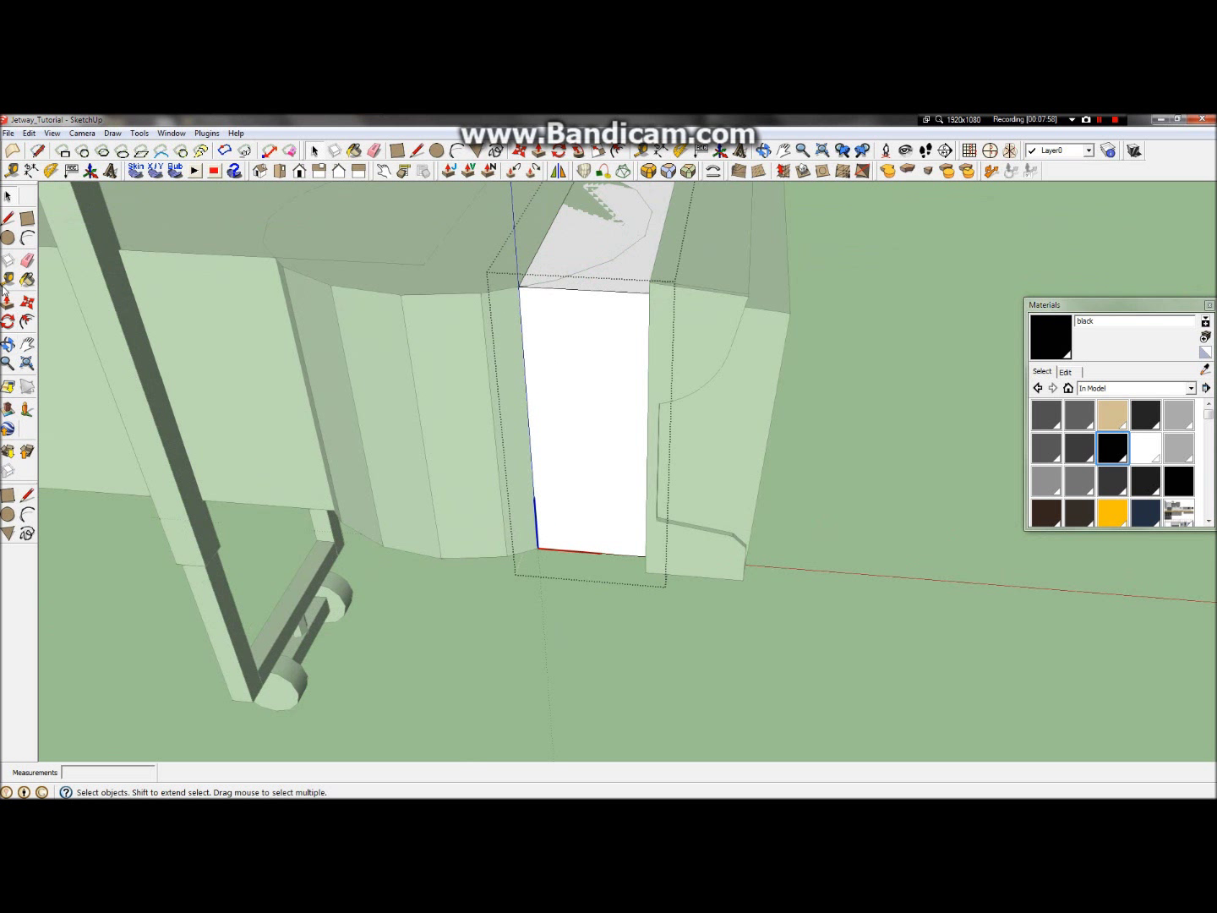
Step: Draw a vertical line down the section's side face near its rotunda edge, and a matching line across its top face
{"action": "left_click", "coordinate": [9, 219]}
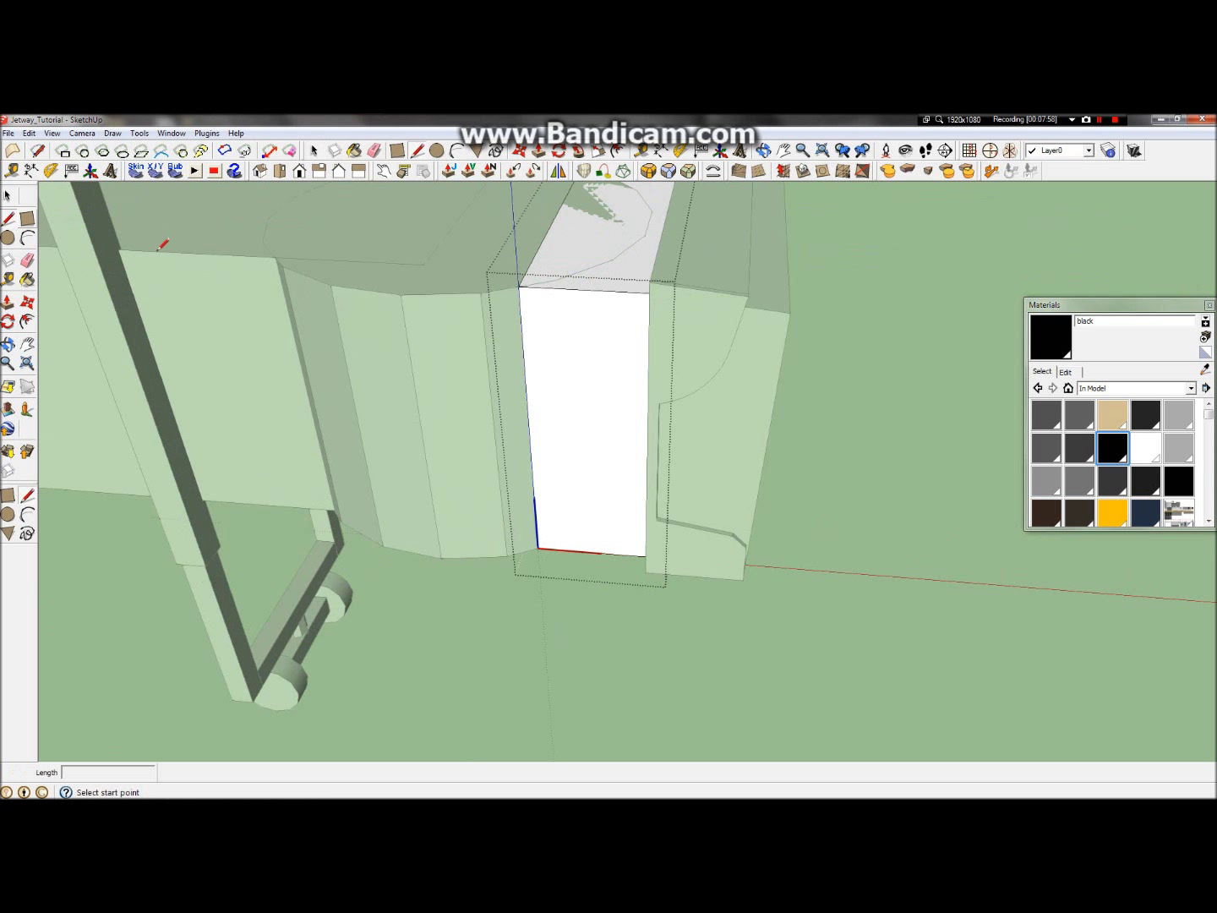
{"action": "left_click", "coordinate": [521, 284]}
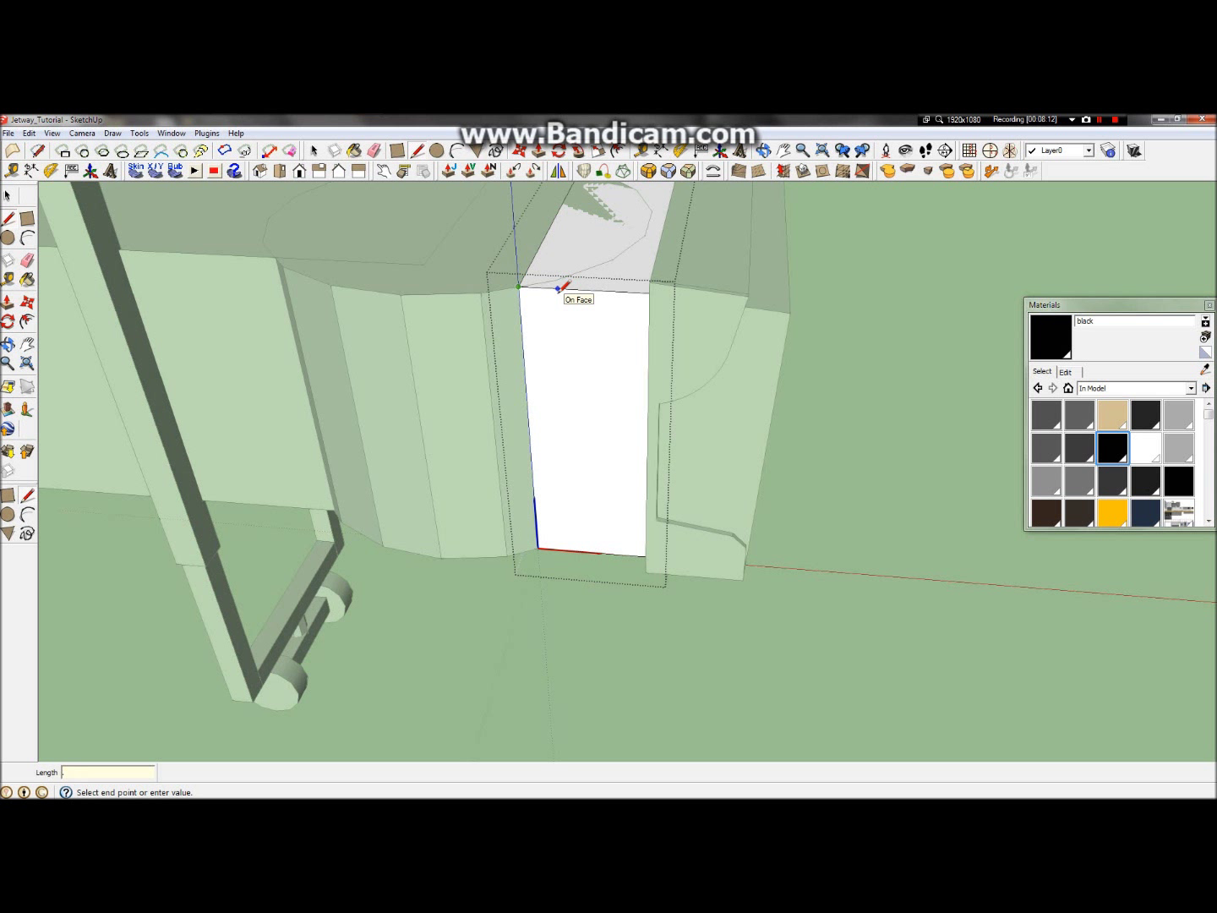
{"action": "key", "text": "Return"}
{"action": "left_click", "coordinate": [558, 288]}
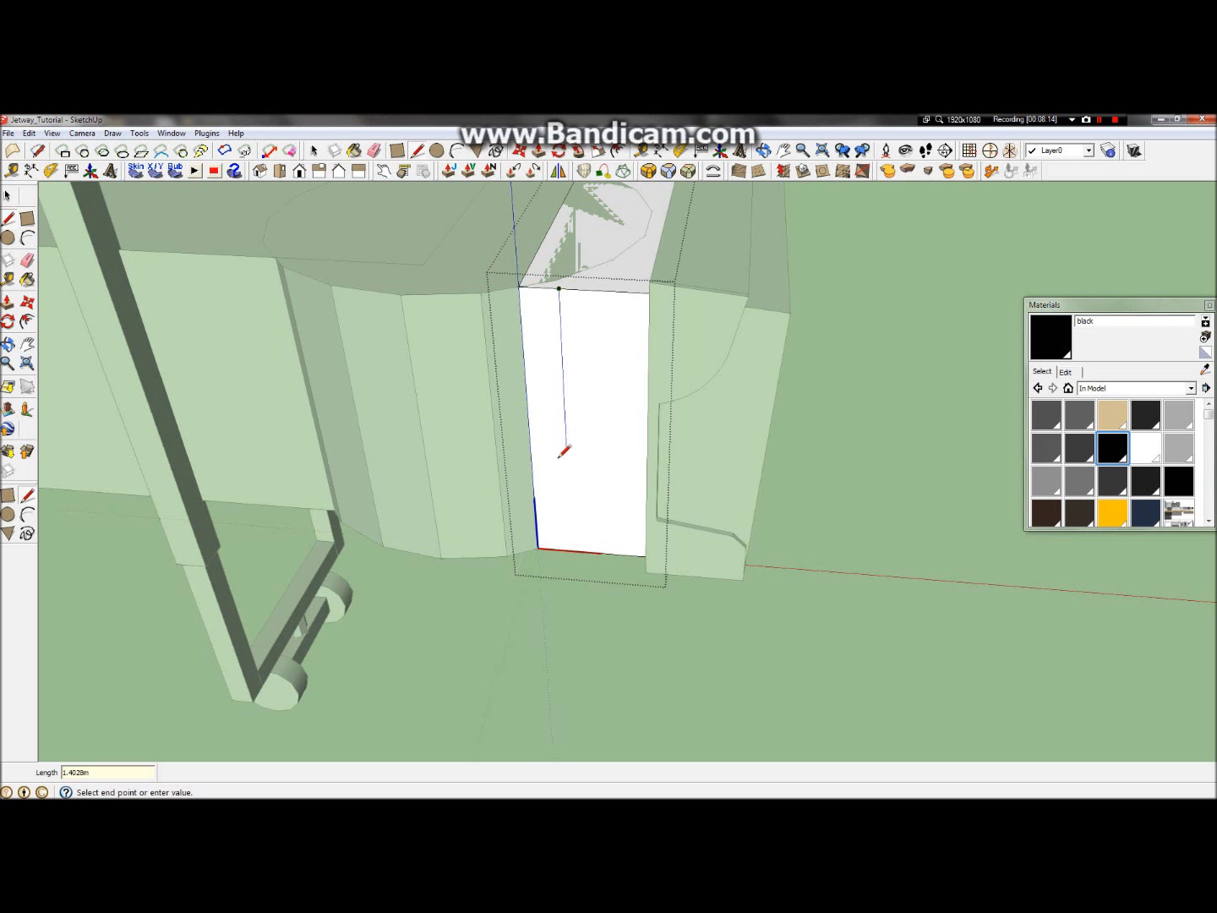
{"action": "left_click", "coordinate": [573, 550]}
{"action": "scroll", "coordinate": [563, 507], "scroll_direction": "down", "scroll_amount": 3}
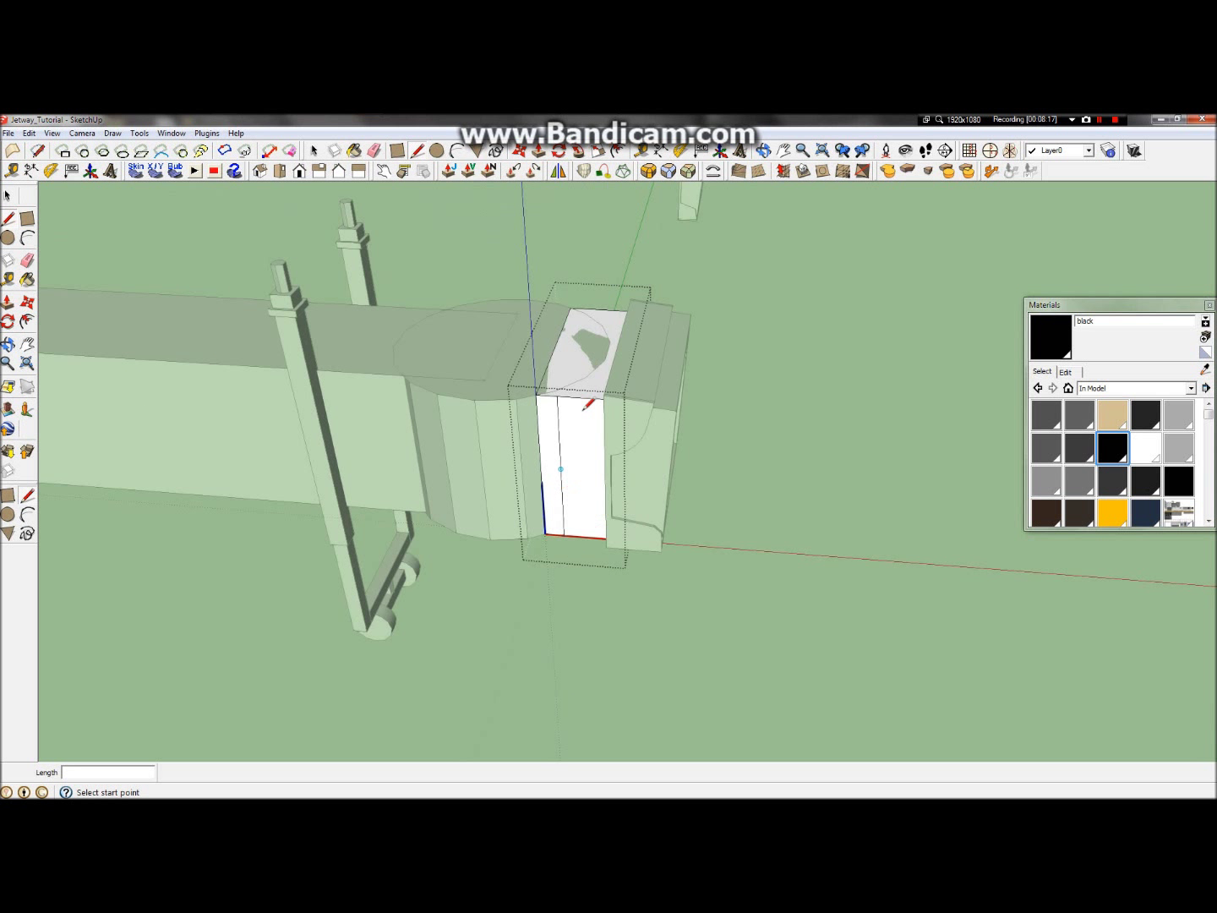
{"action": "left_click", "coordinate": [558, 395]}
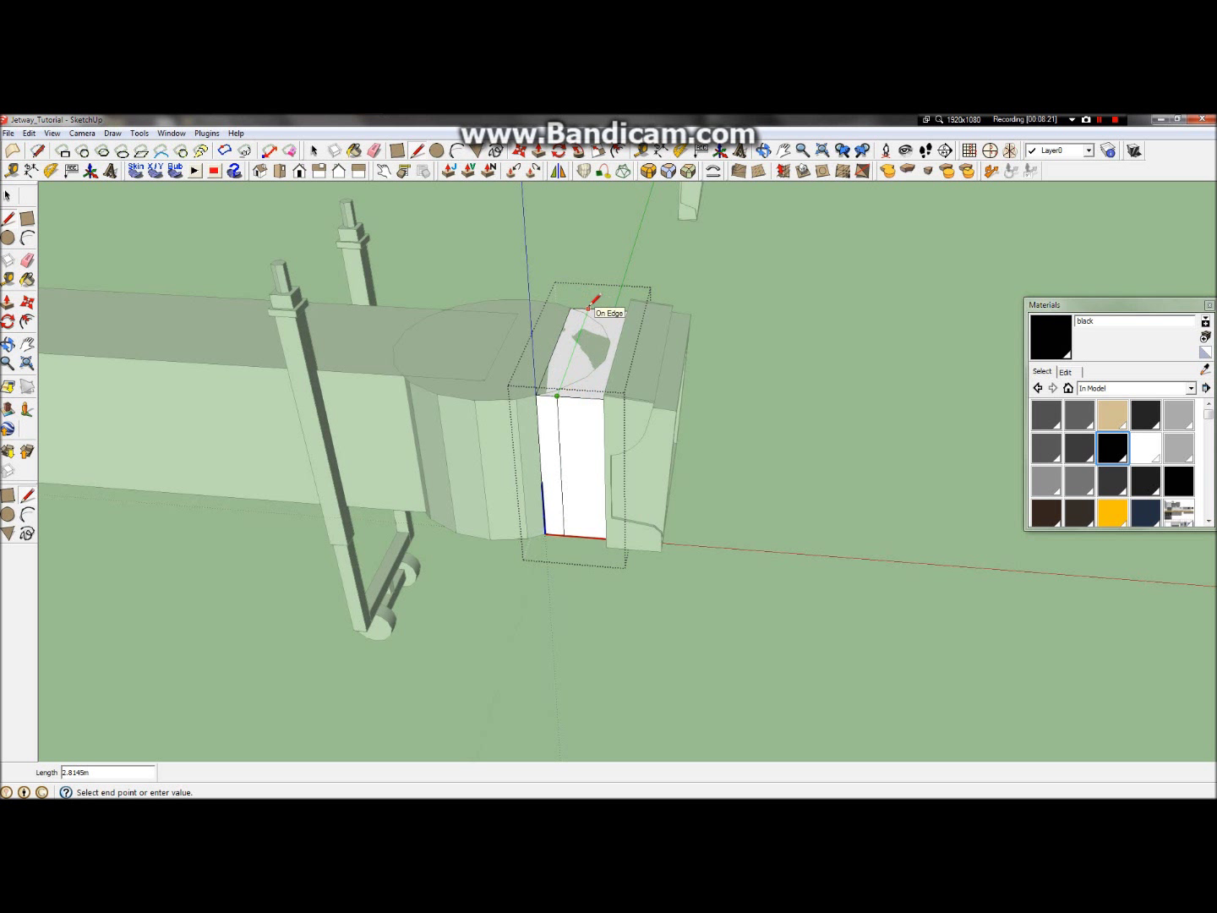
{"action": "left_click", "coordinate": [590, 307]}
Step: Continue the dividing line down the section's opposite side face, from the top line's end to the bottom edge
{"action": "left_click", "coordinate": [9, 364]}
{"action": "left_click", "coordinate": [7, 344]}
{"action": "left_click_drag", "start_coordinate": [338, 380], "coordinate": [140, 486]}
{"action": "left_click_drag", "start_coordinate": [592, 401], "coordinate": [456, 347]}
{"action": "scroll", "coordinate": [685, 437], "scroll_direction": "up", "scroll_amount": 5}
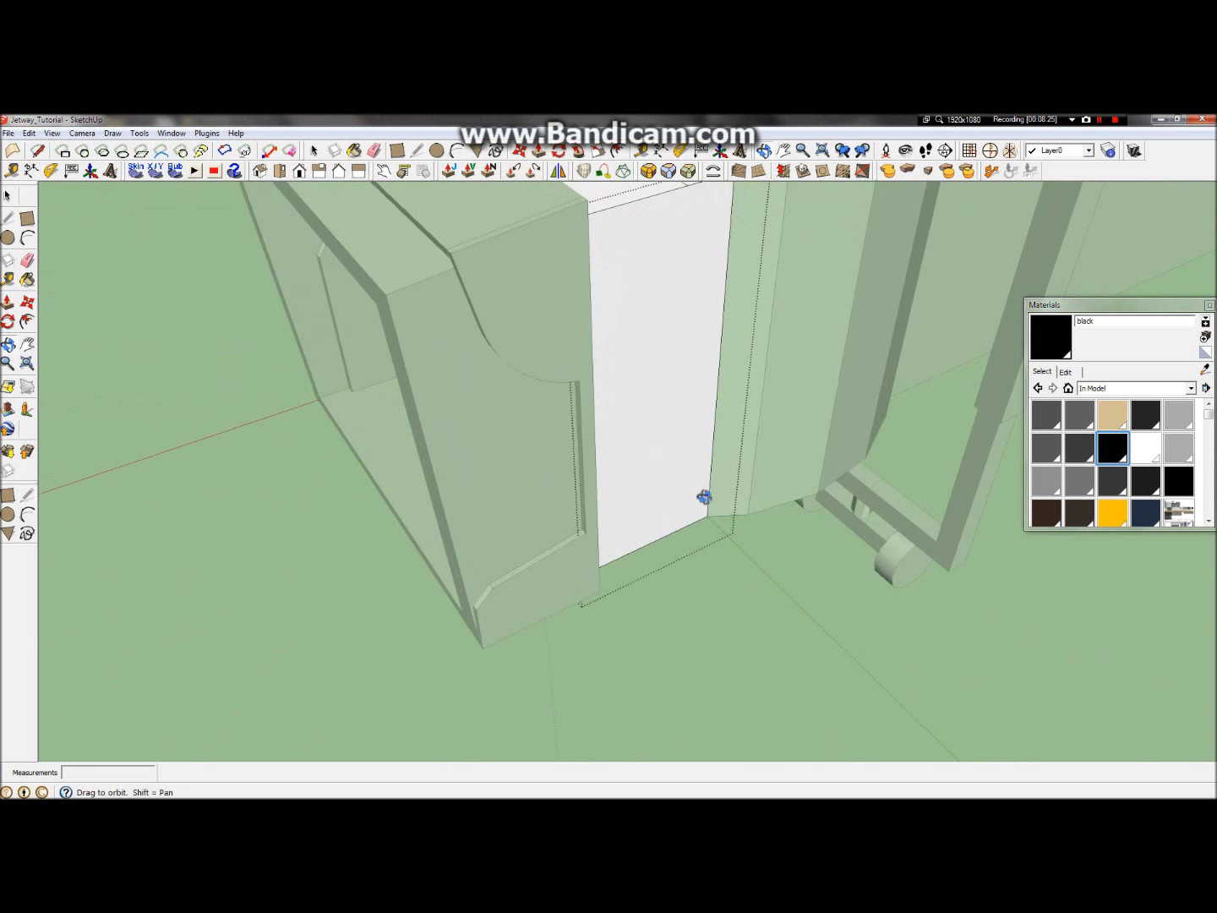
{"action": "left_click_drag", "start_coordinate": [704, 497], "coordinate": [589, 459]}
{"action": "scroll", "coordinate": [590, 460], "scroll_direction": "down", "scroll_amount": 4}
{"action": "left_click", "coordinate": [7, 219]}
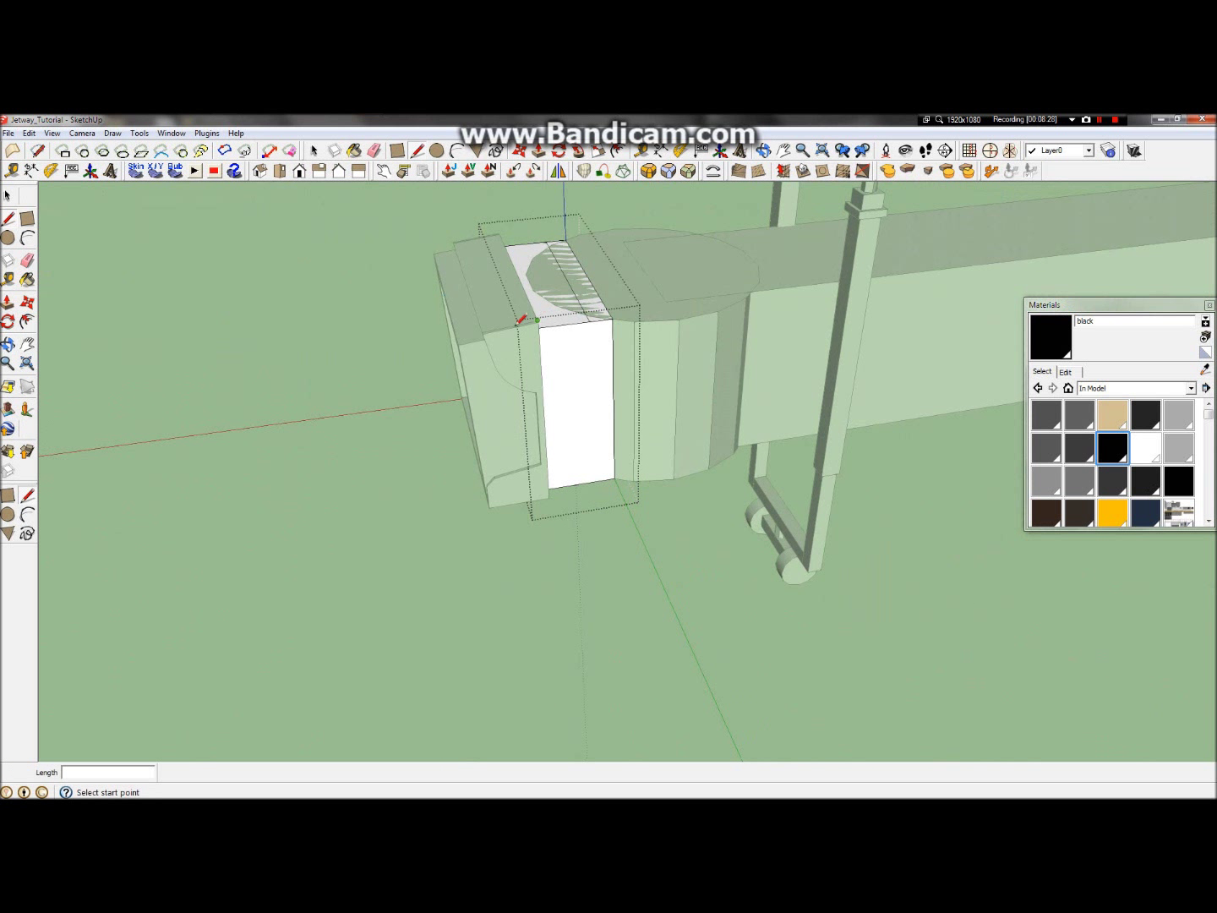
{"action": "left_click", "coordinate": [590, 321]}
{"action": "left_click", "coordinate": [592, 481]}
Step: Draw a line across the section's underside to join the two side lines into a continuous band
{"action": "left_click", "coordinate": [7, 345]}
{"action": "left_click_drag", "start_coordinate": [592, 450], "coordinate": [331, 322]}
{"action": "left_click", "coordinate": [8, 217]}
{"action": "left_click", "coordinate": [674, 364]}
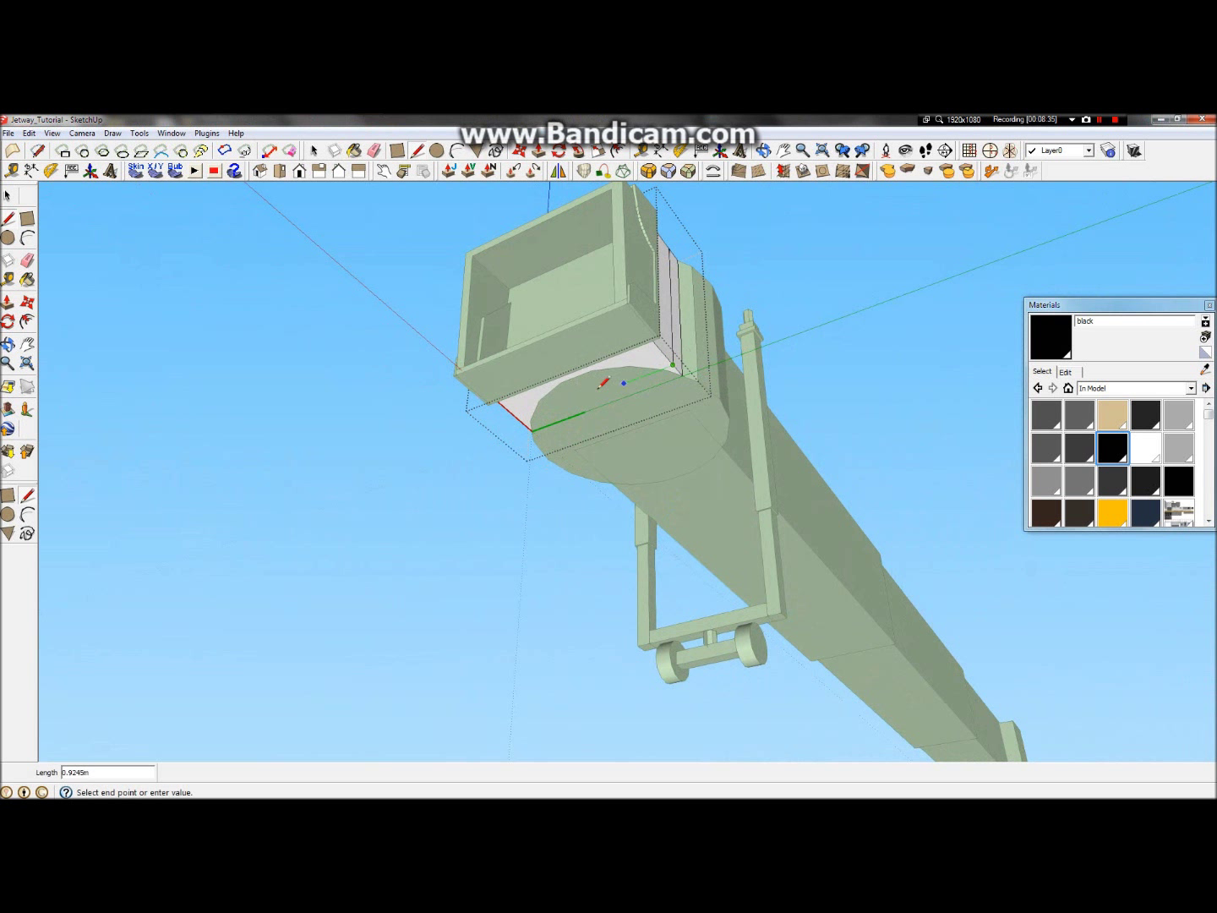
{"action": "left_click", "coordinate": [522, 421]}
Step: Push/Pull the band's side strip outward, and raise its top strip 0.1 m
{"action": "left_click", "coordinate": [8, 345]}
{"action": "left_click_drag", "start_coordinate": [621, 363], "coordinate": [342, 532]}
{"action": "key", "text": "p"}
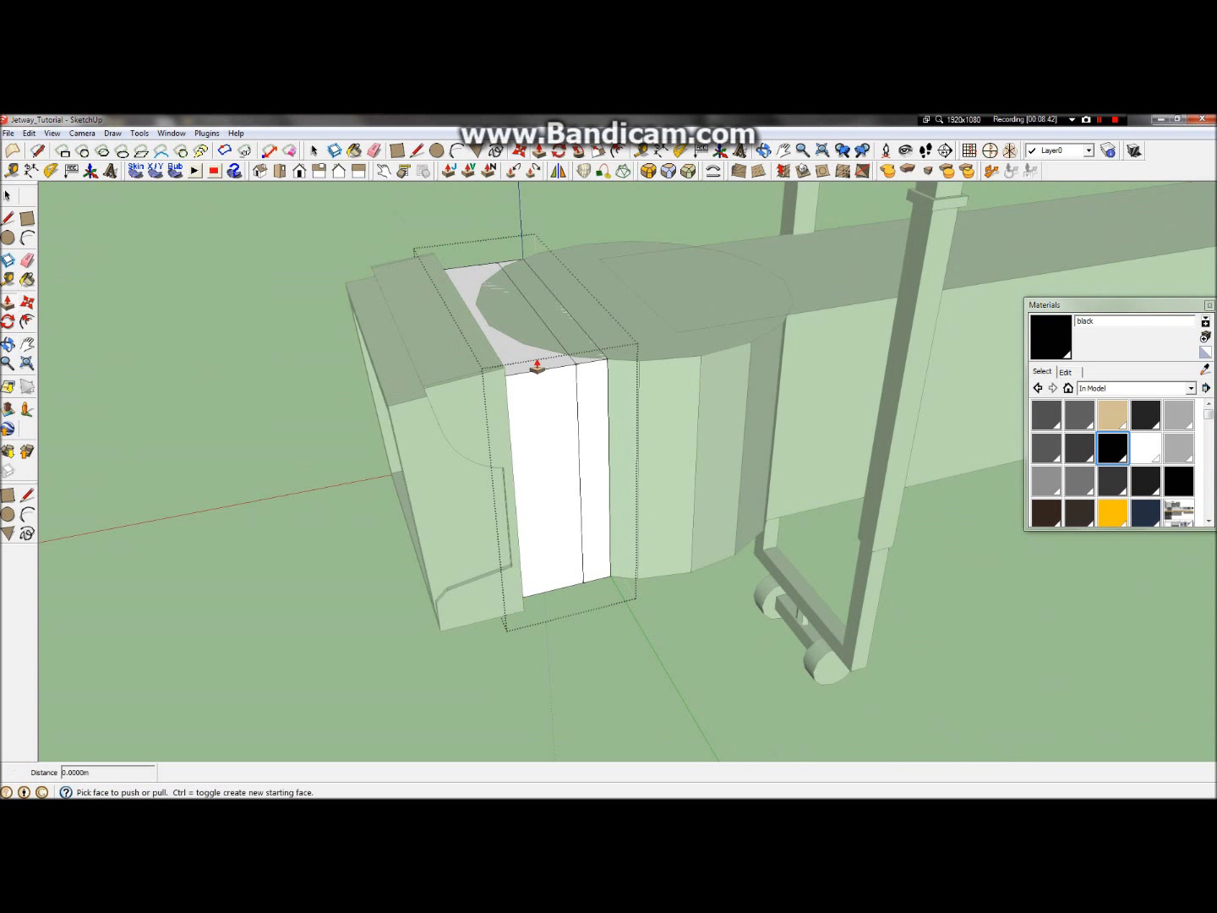
{"action": "left_click", "coordinate": [583, 389]}
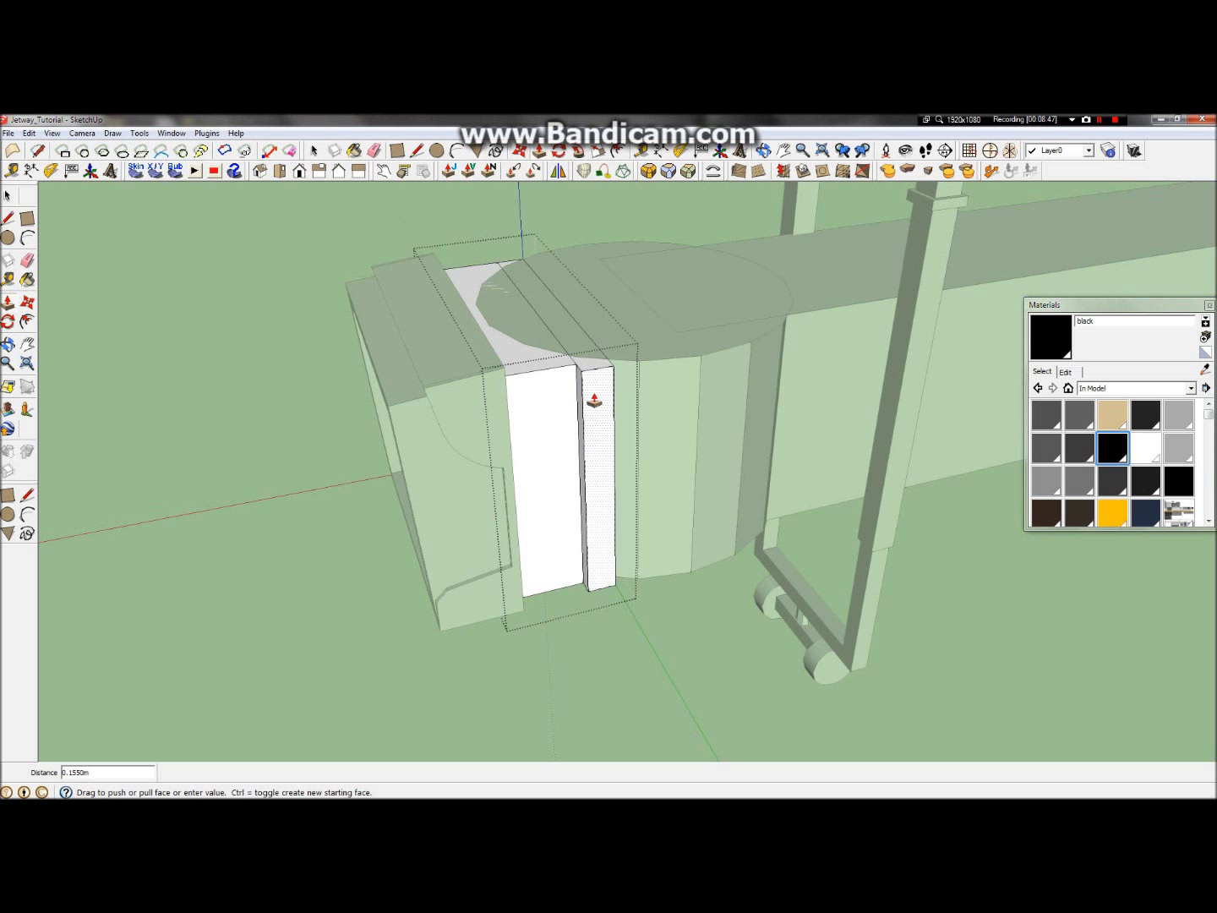
{"action": "left_click", "coordinate": [592, 398]}
{"action": "left_click", "coordinate": [586, 356]}
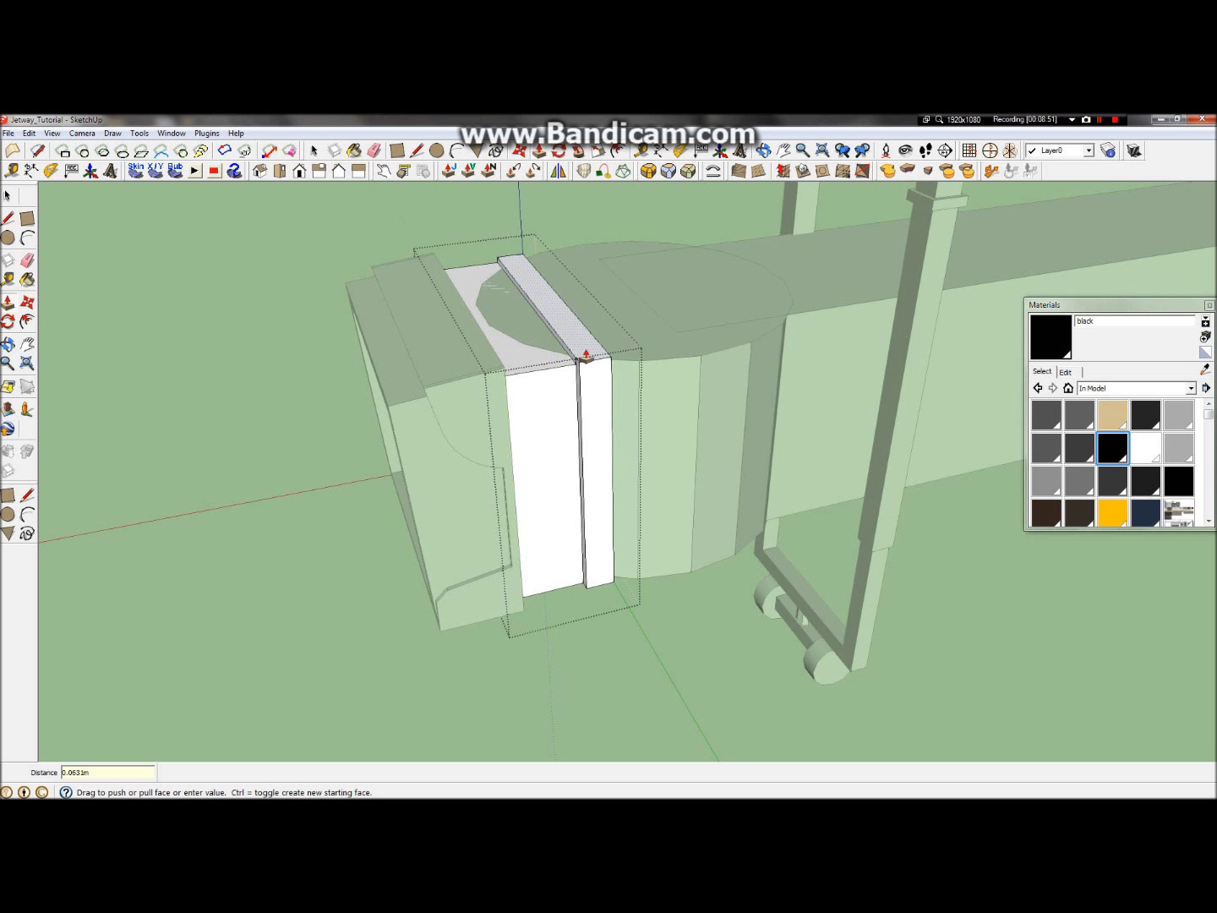
{"action": "key", "text": "Return"}
Step: Push/Pull the band's strip on the opposite side outward by 0.1 m
{"action": "left_click", "coordinate": [7, 345]}
{"action": "left_click_drag", "start_coordinate": [524, 377], "coordinate": [558, 430]}
{"action": "key", "text": "p"}
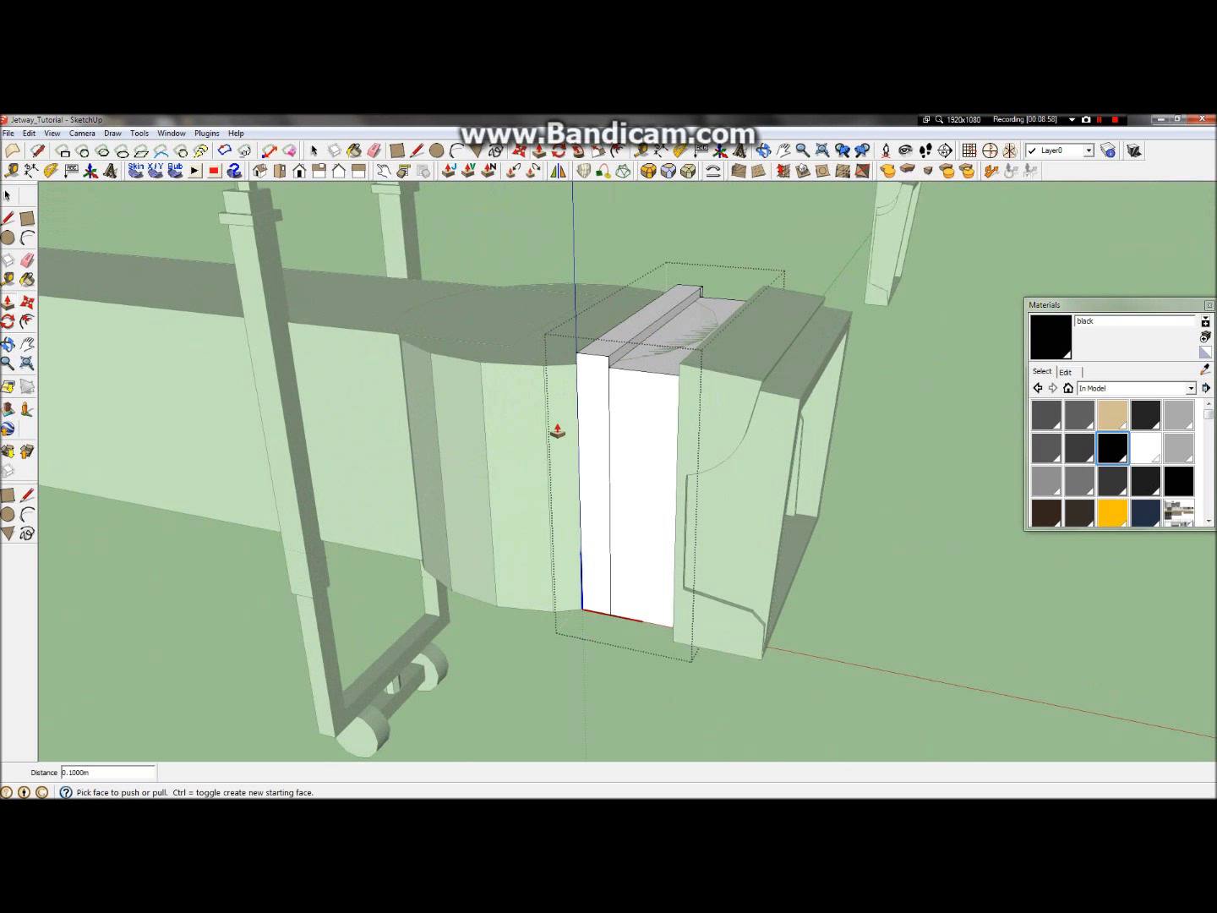
{"action": "left_click", "coordinate": [583, 426]}
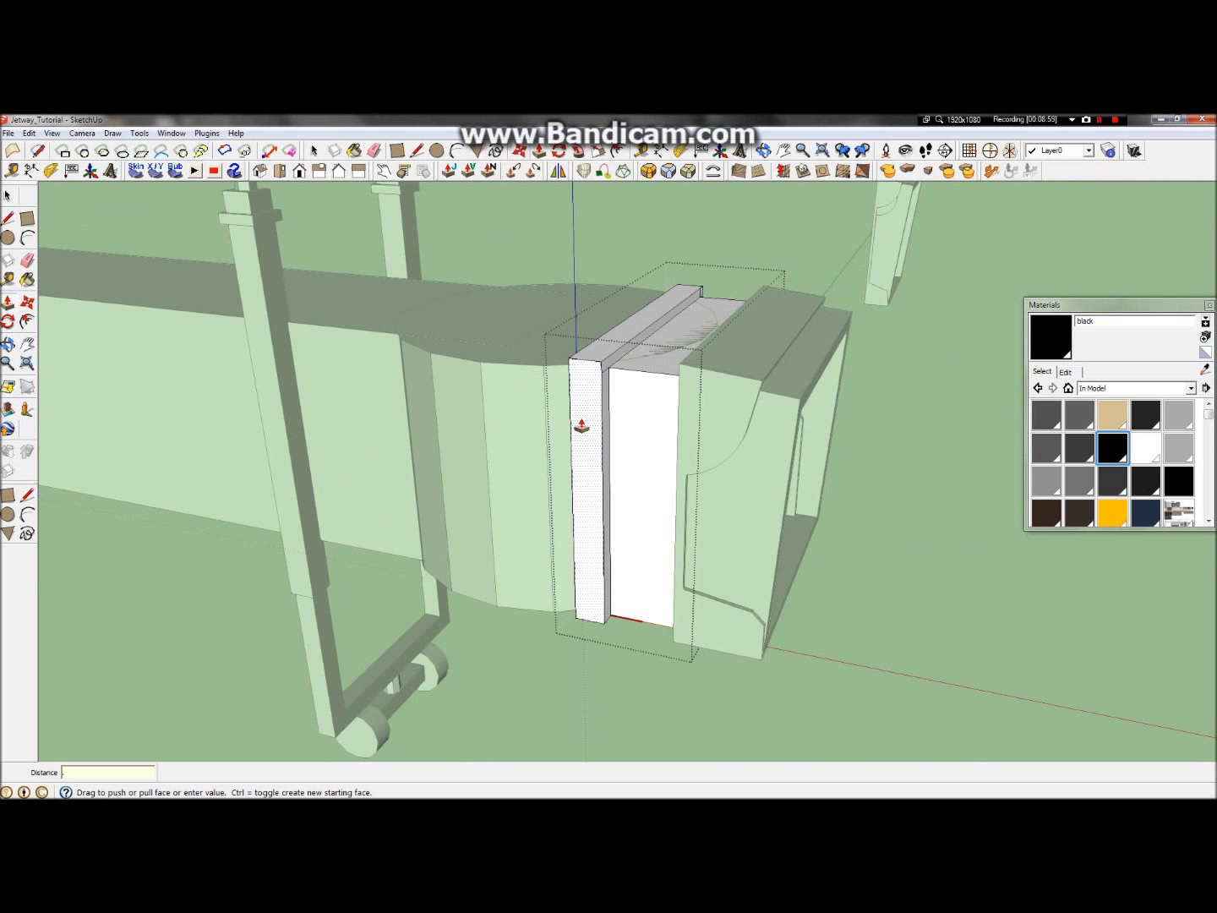
{"action": "key", "text": "Return"}
Step: Push/Pull the band's strip on the underside downward by 0.1 m
{"action": "left_click", "coordinate": [13, 344]}
{"action": "left_click_drag", "start_coordinate": [500, 488], "coordinate": [502, 164]}
{"action": "left_click", "coordinate": [8, 304]}
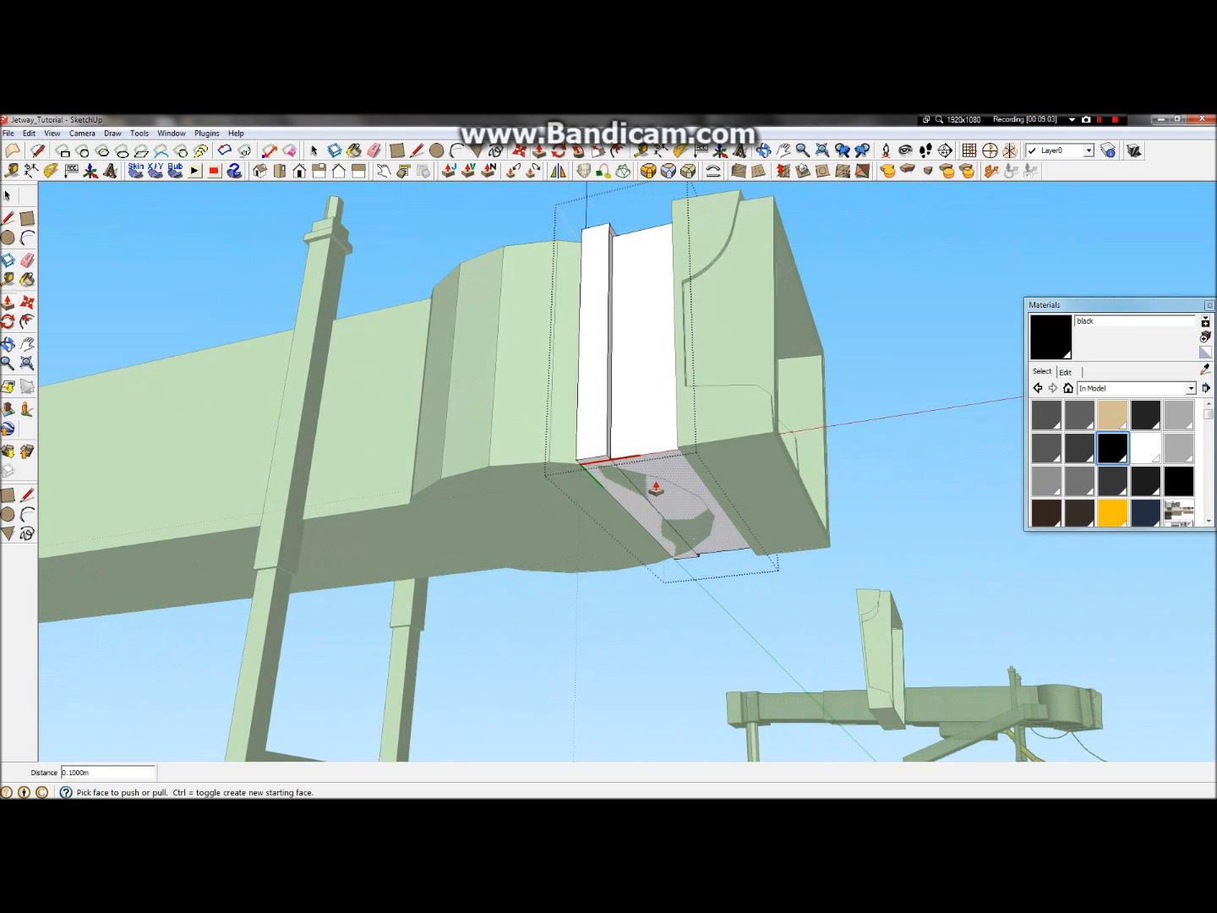
{"action": "left_click", "coordinate": [625, 504]}
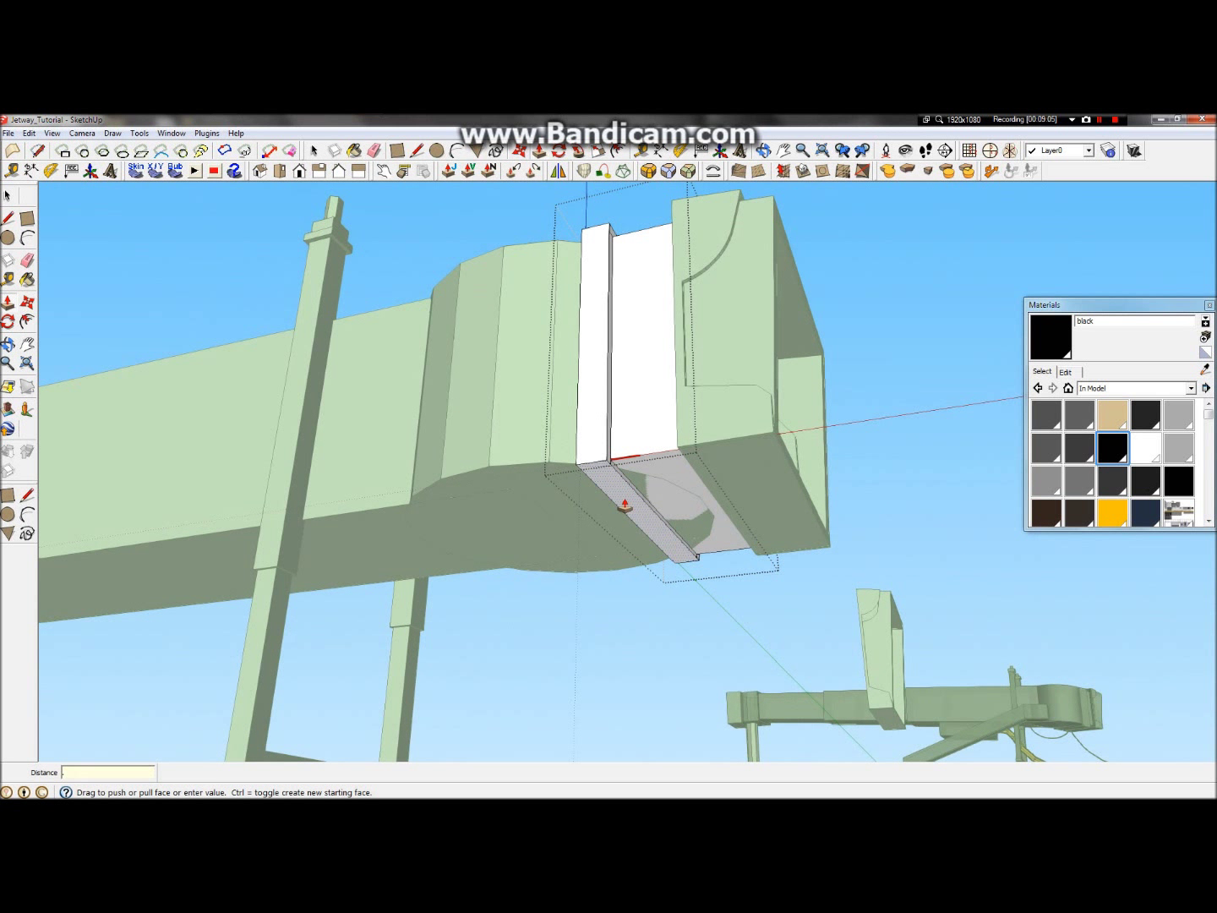
{"action": "key", "text": "Return"}
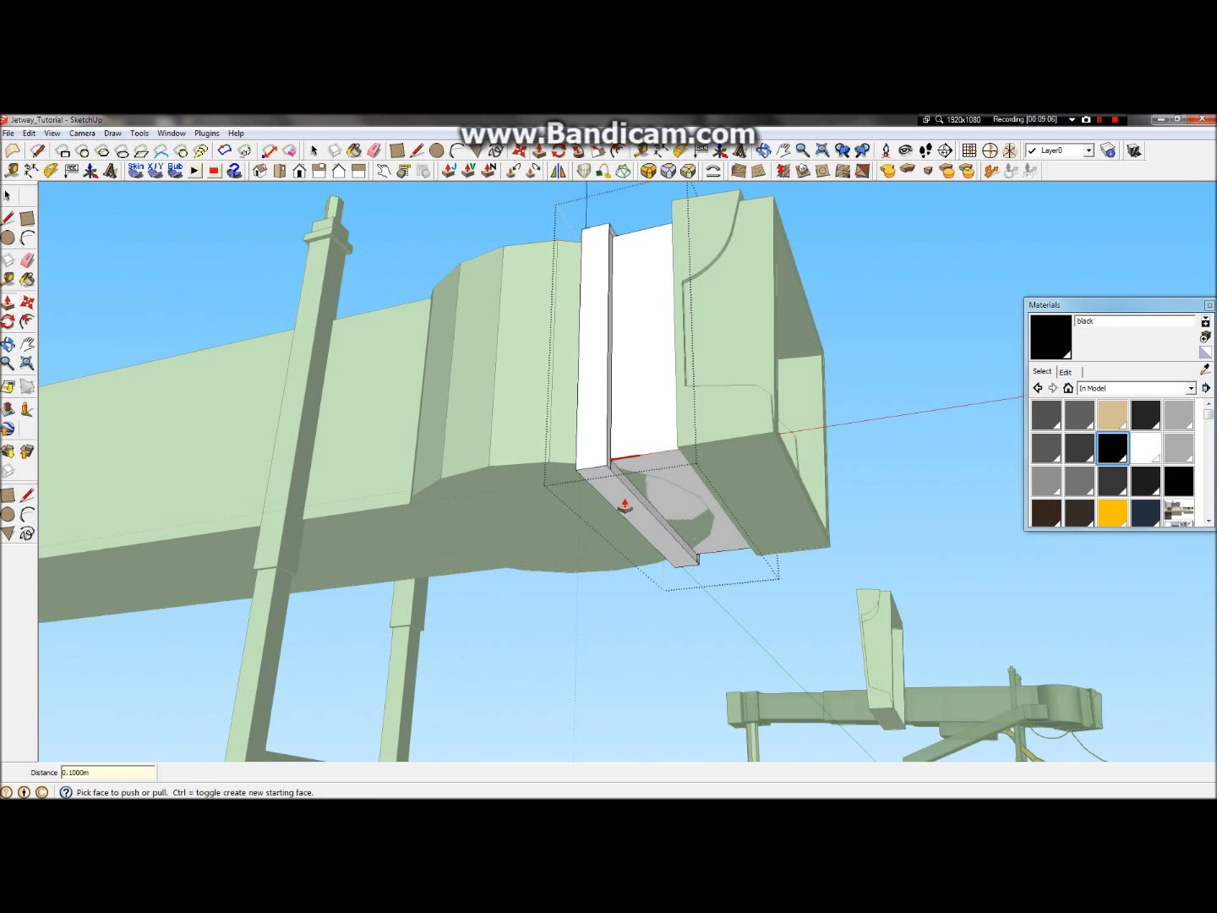
Step: Inspect the raised band around the cab-to-rotunda section from above, below and both sides
{"action": "left_click", "coordinate": [8, 345]}
{"action": "left_click_drag", "start_coordinate": [536, 355], "coordinate": [459, 644]}
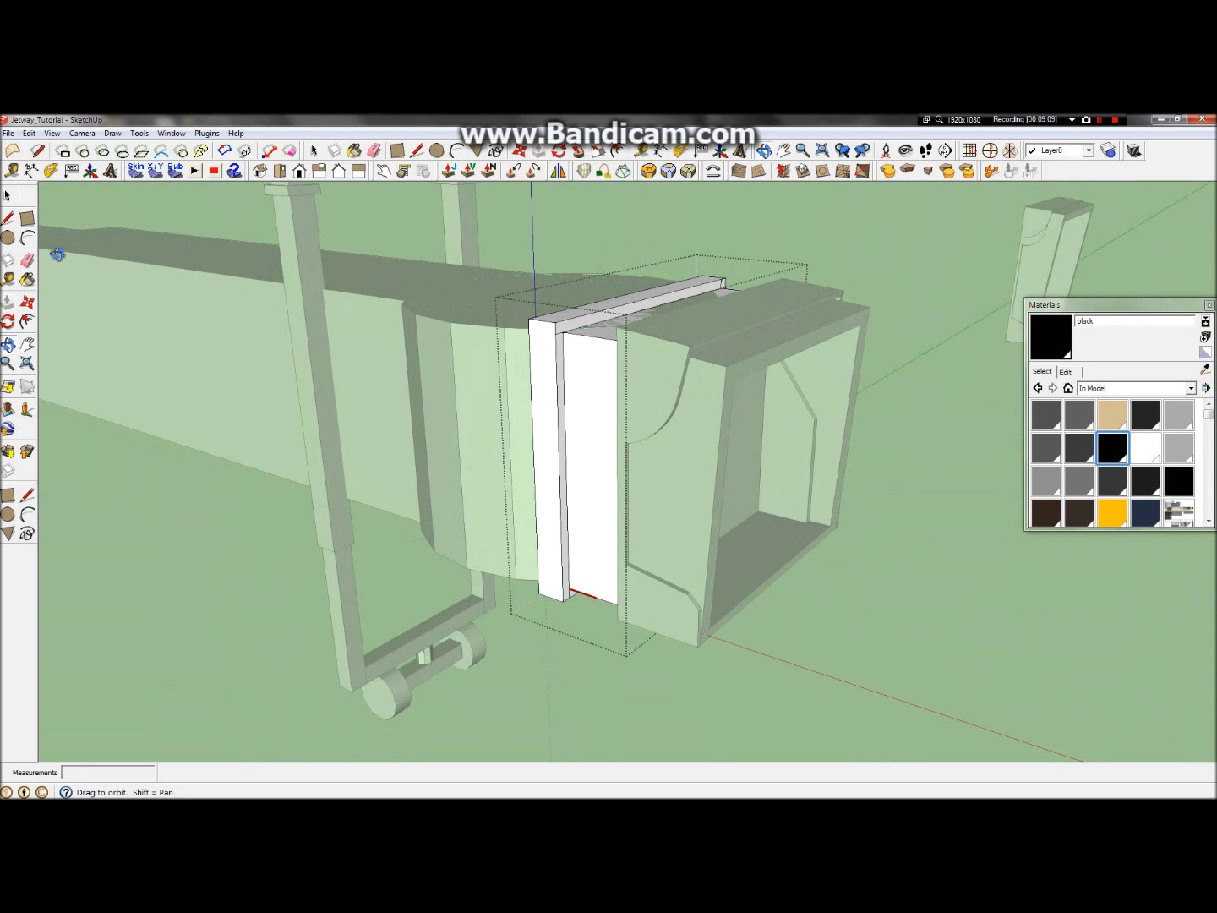
{"action": "left_click", "coordinate": [8, 196]}
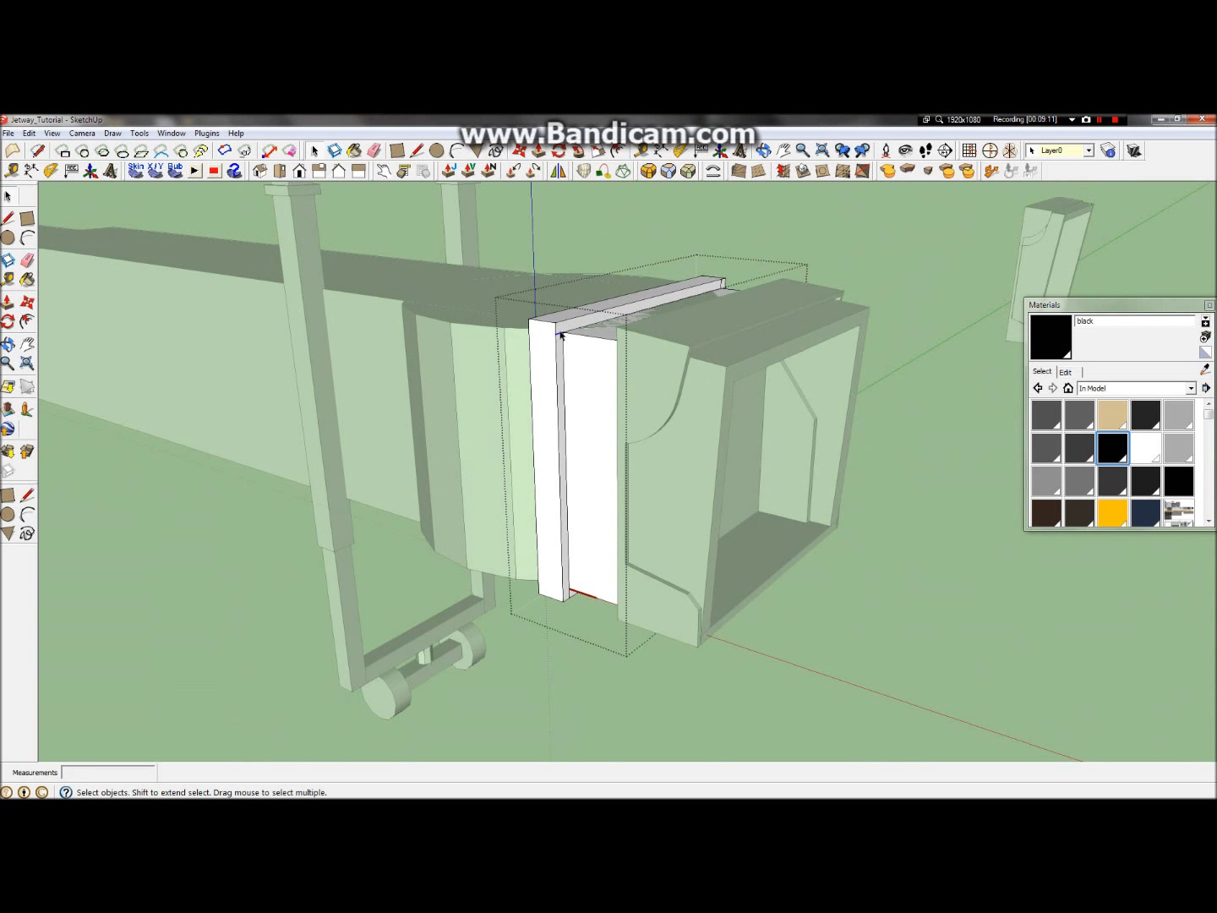
{"action": "scroll", "coordinate": [739, 299], "scroll_direction": "up", "scroll_amount": 5}
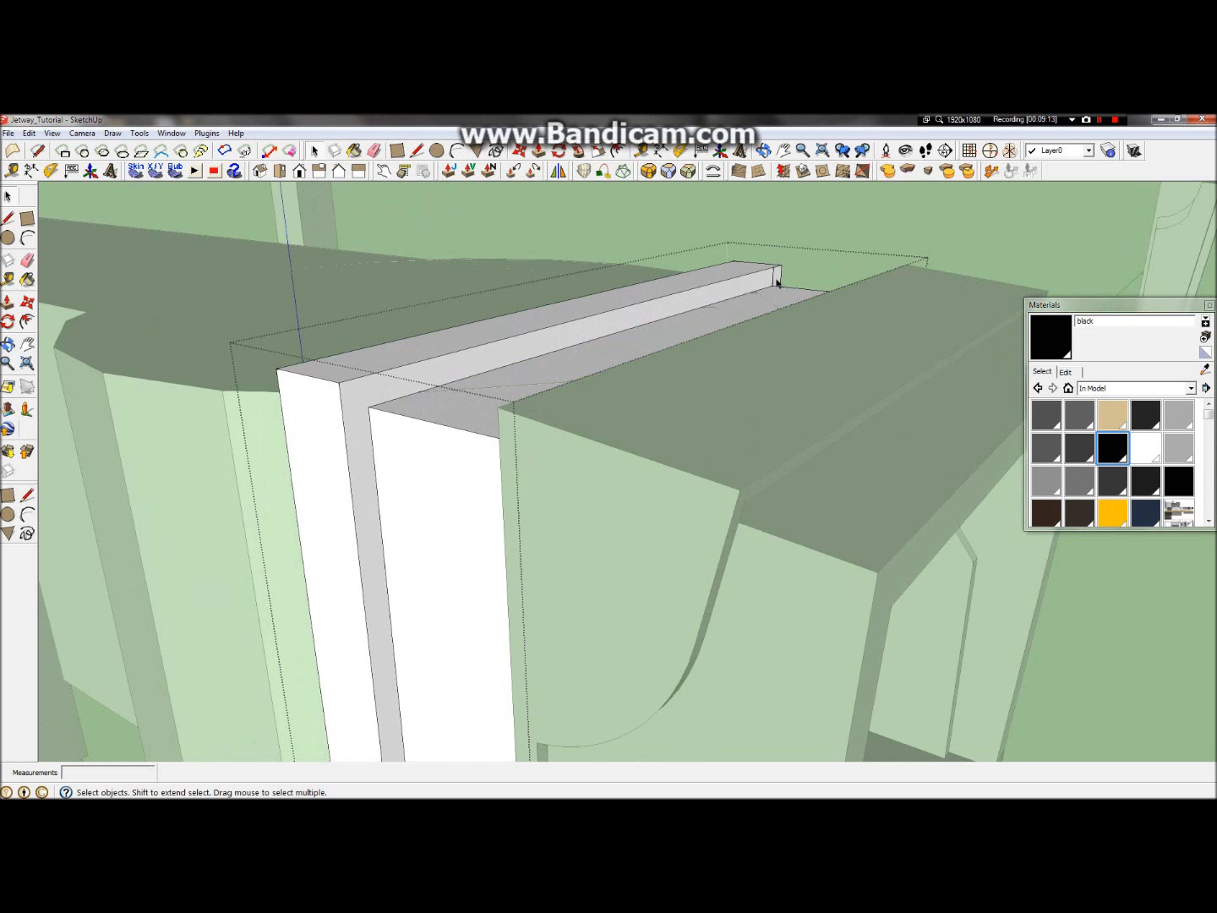
{"action": "scroll", "coordinate": [777, 282], "scroll_direction": "down", "scroll_amount": 5}
{"action": "middle_click_drag", "start_coordinate": [778, 282], "coordinate": [697, 402]}
{"action": "scroll", "coordinate": [596, 660], "scroll_direction": "up", "scroll_amount": 3}
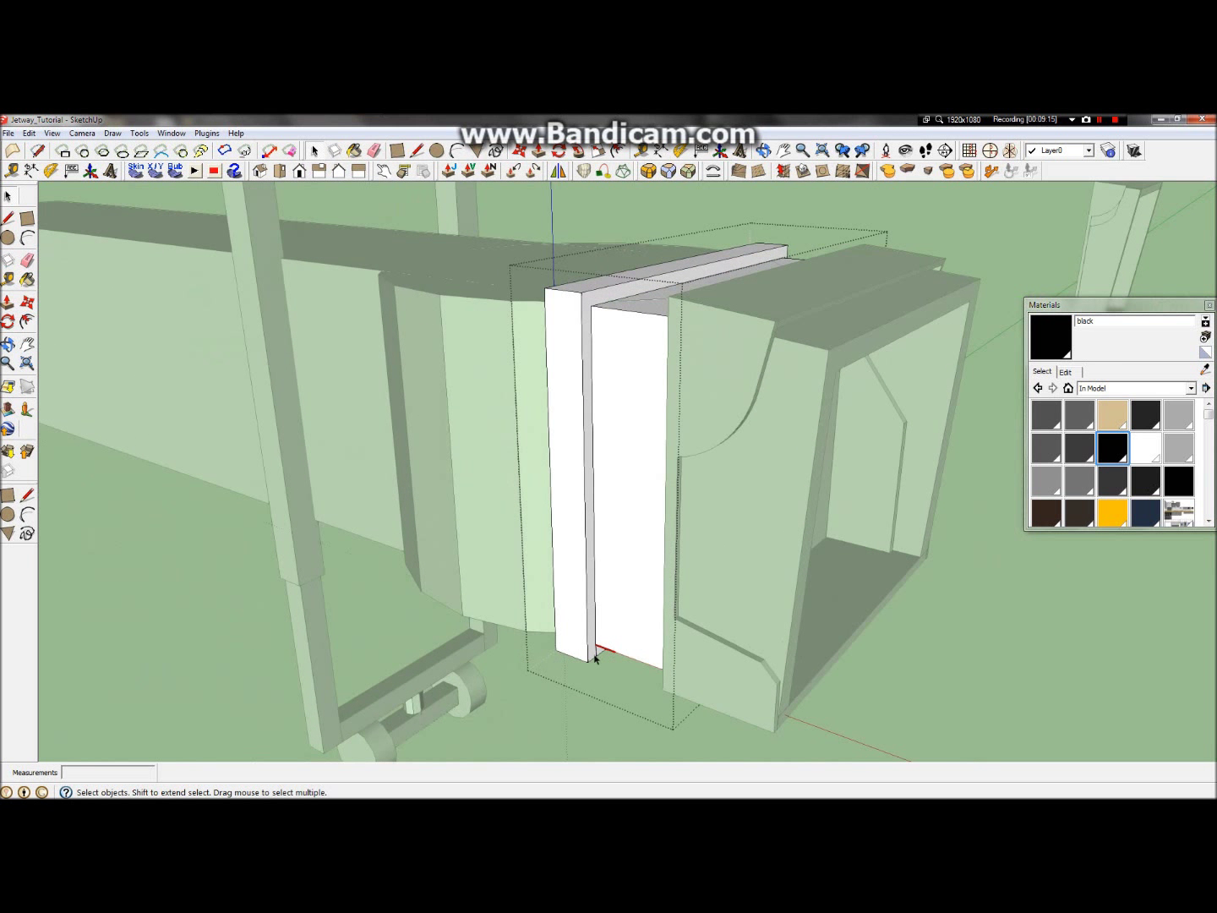
{"action": "key", "text": "Delete"}
{"action": "left_click", "coordinate": [9, 344]}
{"action": "left_click_drag", "start_coordinate": [579, 489], "coordinate": [126, 338]}
{"action": "left_click", "coordinate": [7, 196]}
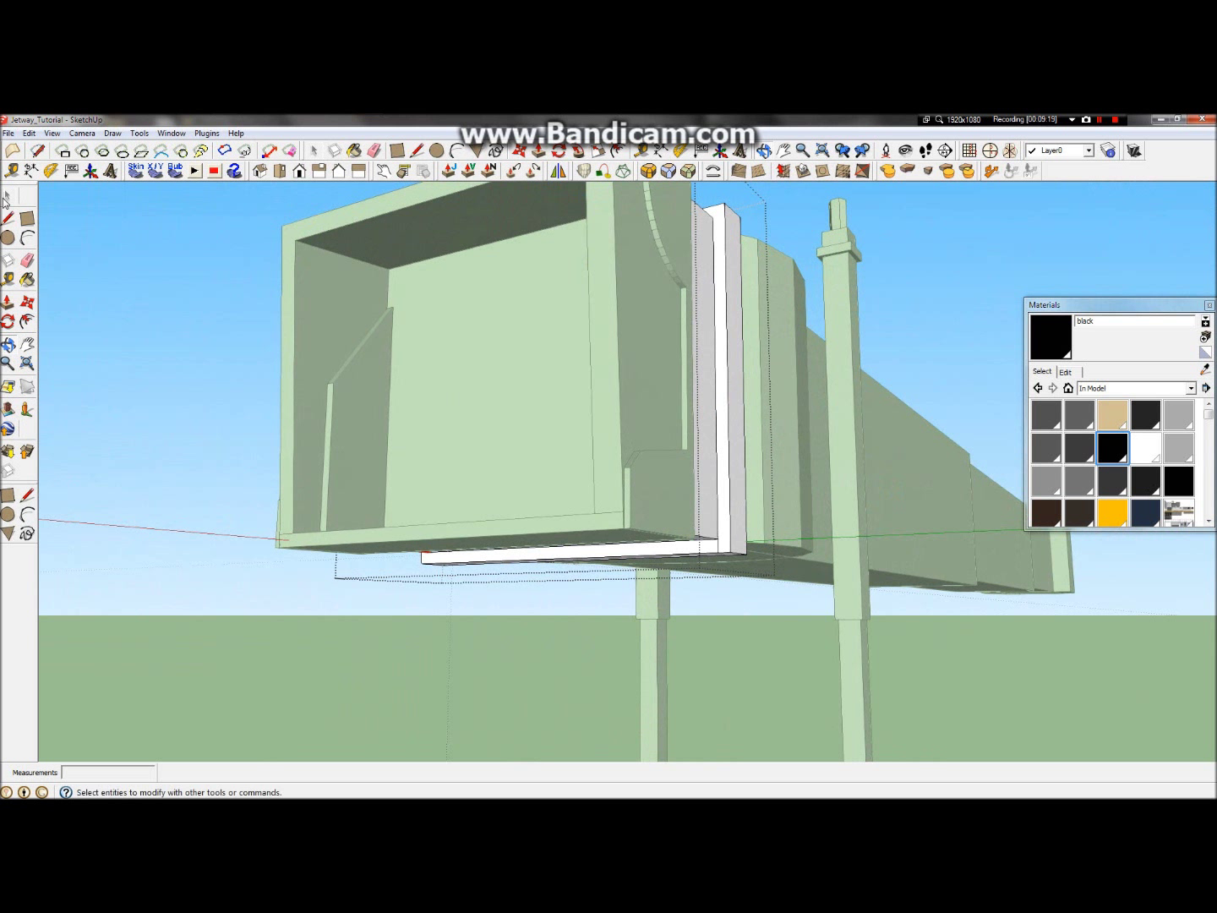
{"action": "left_click", "coordinate": [108, 404]}
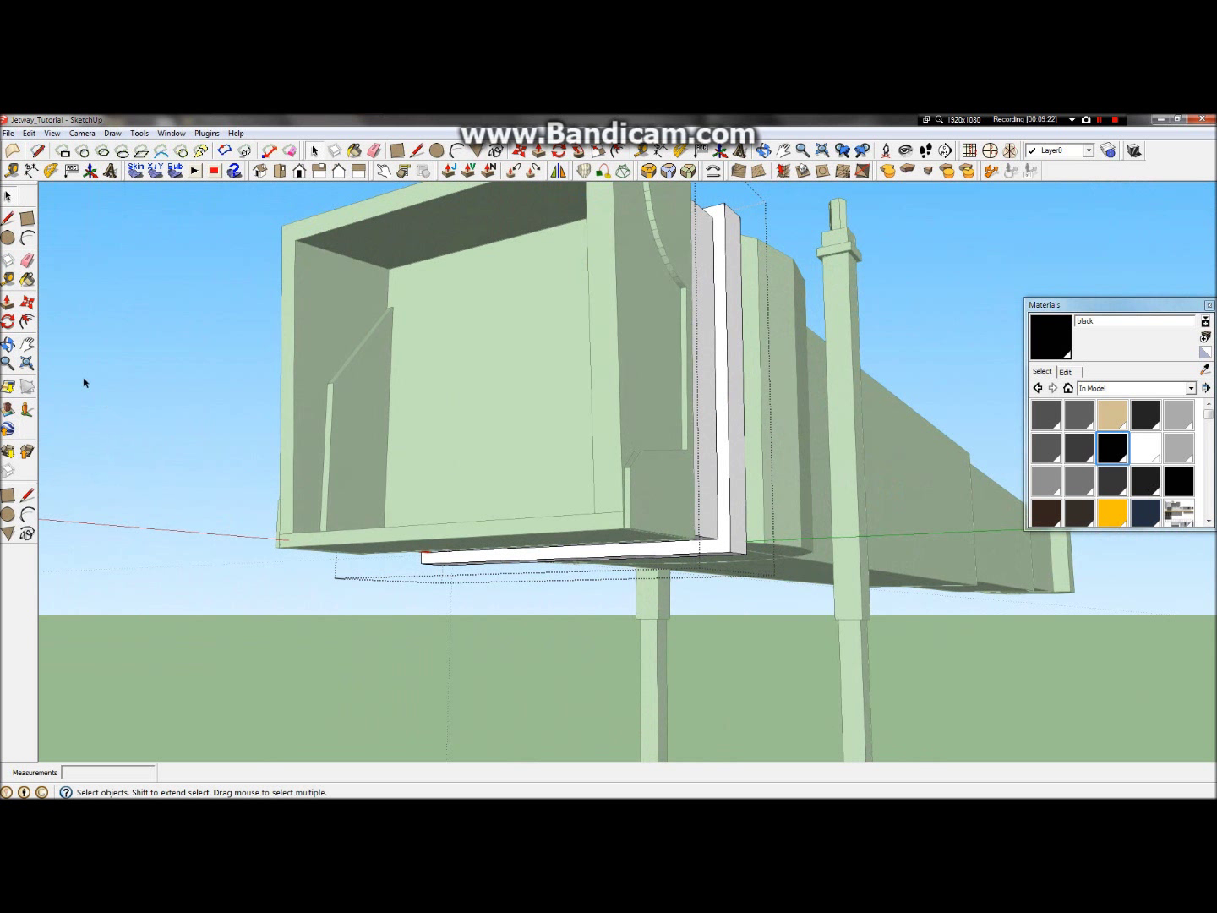
Step: Push/Pull the band's cab-facing side 0.2 m toward the cab to widen the band
{"action": "left_click", "coordinate": [8, 344]}
{"action": "left_click_drag", "start_coordinate": [389, 351], "coordinate": [136, 596]}
{"action": "left_click", "coordinate": [8, 301]}
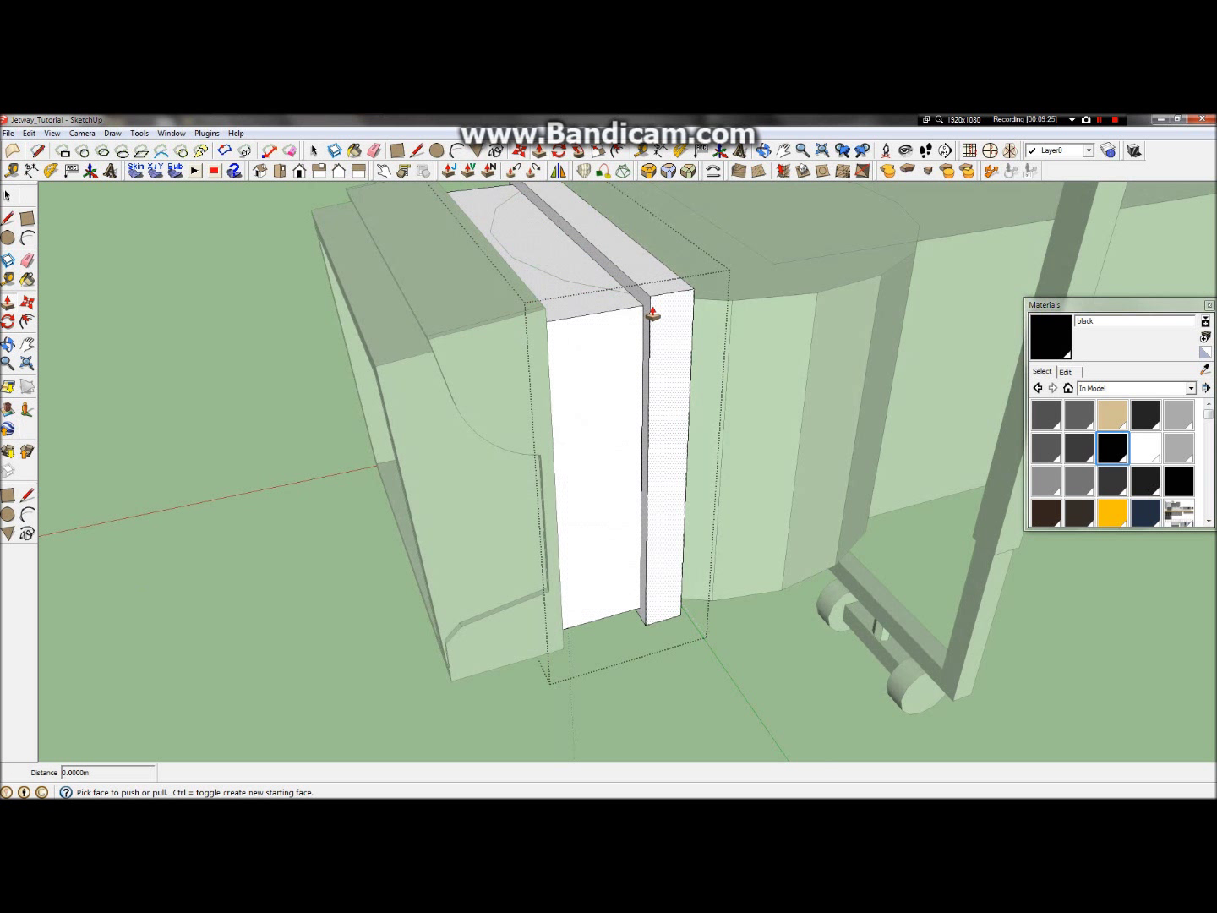
{"action": "left_click_drag", "start_coordinate": [649, 313], "coordinate": [618, 323]}
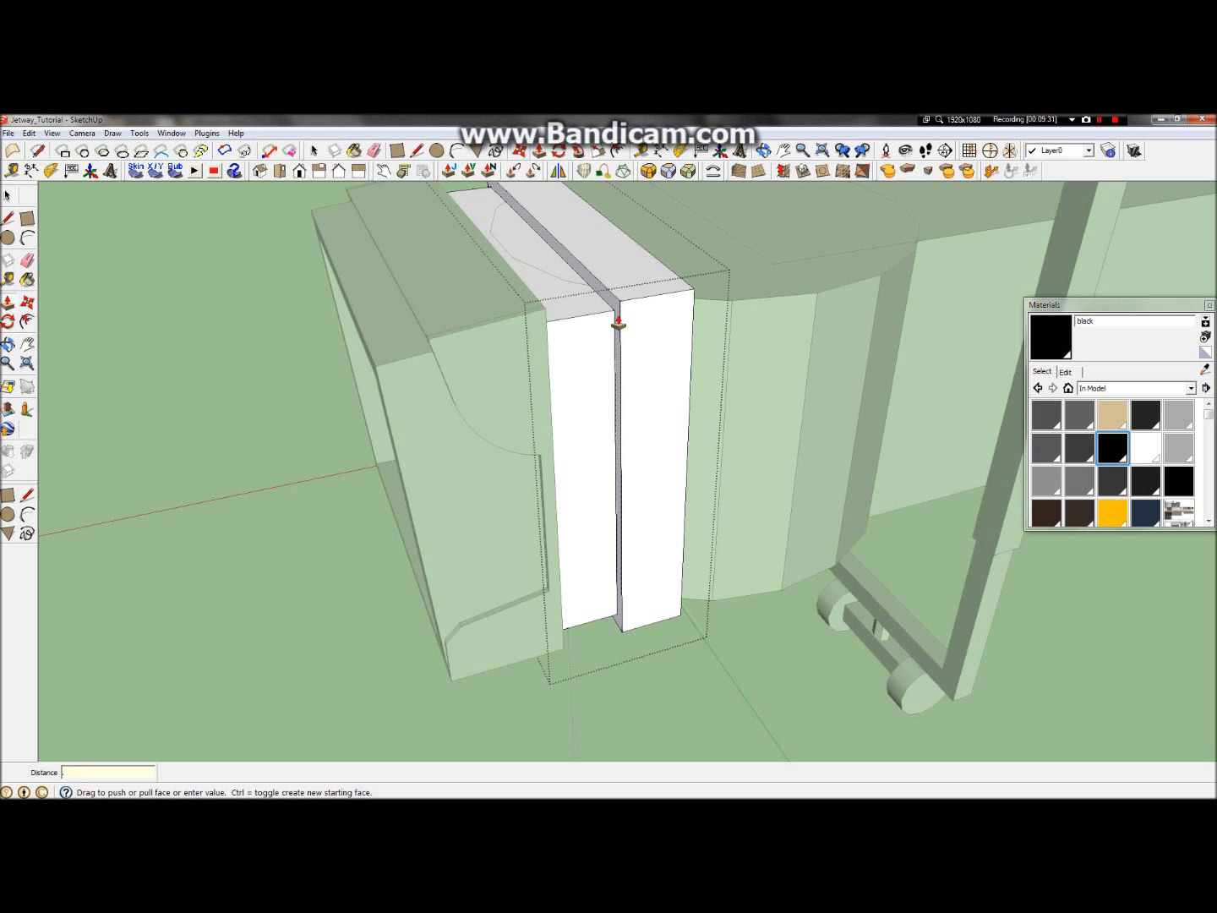
{"action": "type", "text": ".2"}
{"action": "key", "text": "Return"}
{"action": "scroll", "coordinate": [620, 321], "scroll_direction": "down", "scroll_amount": 3}
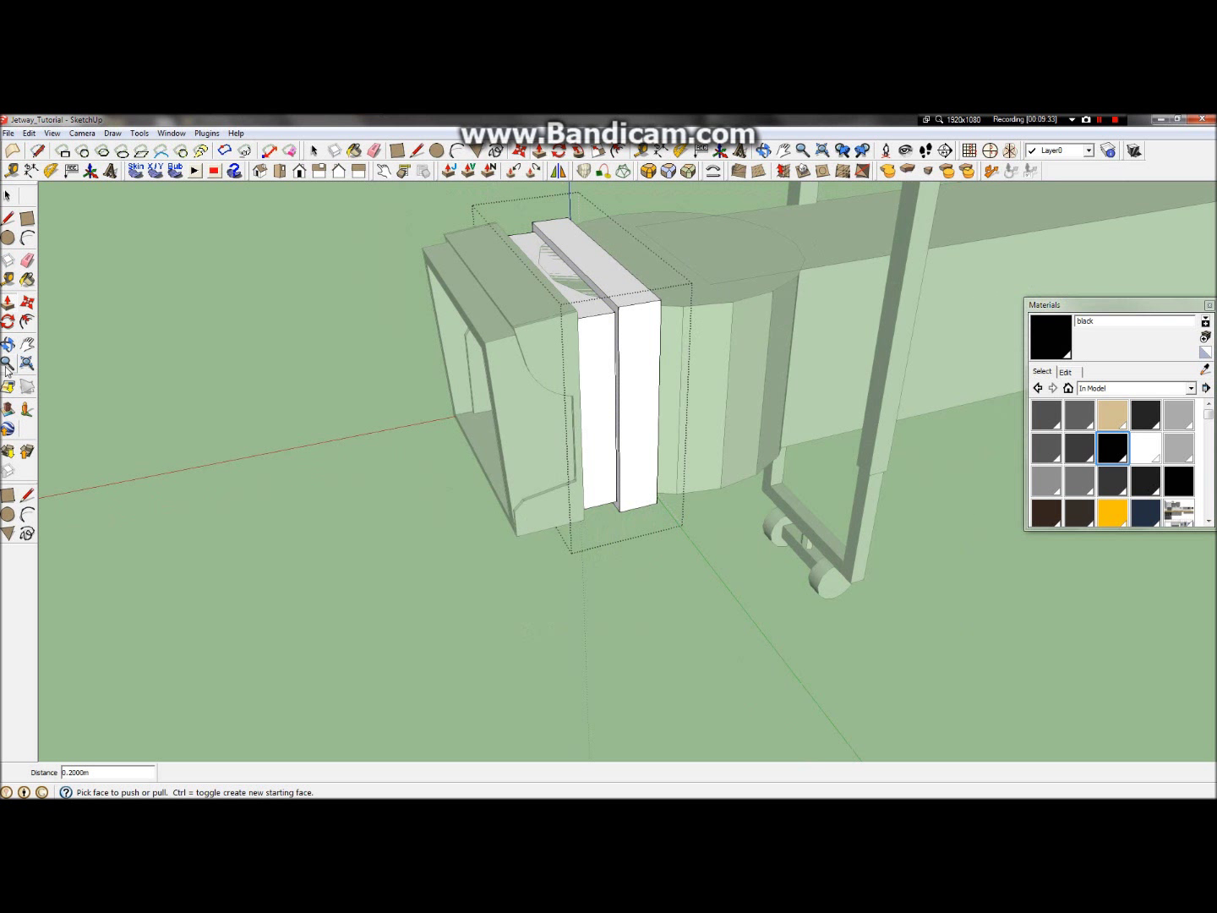
Step: Paint the top face of the joining section, between the band and the cab, black
{"action": "left_click", "coordinate": [7, 344]}
{"action": "left_click_drag", "start_coordinate": [575, 355], "coordinate": [904, 407]}
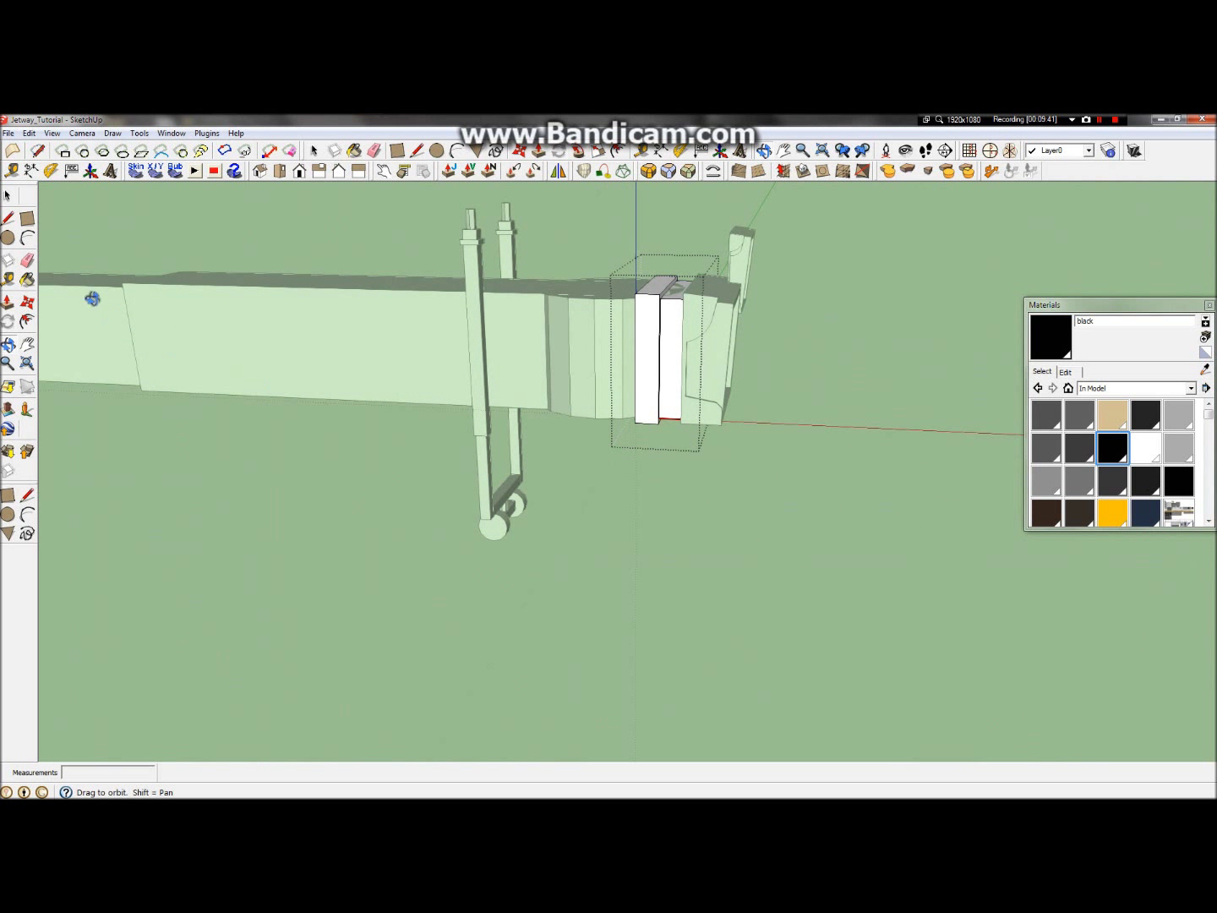
{"action": "left_click", "coordinate": [8, 196]}
{"action": "scroll", "coordinate": [675, 381], "scroll_direction": "up", "scroll_amount": 10}
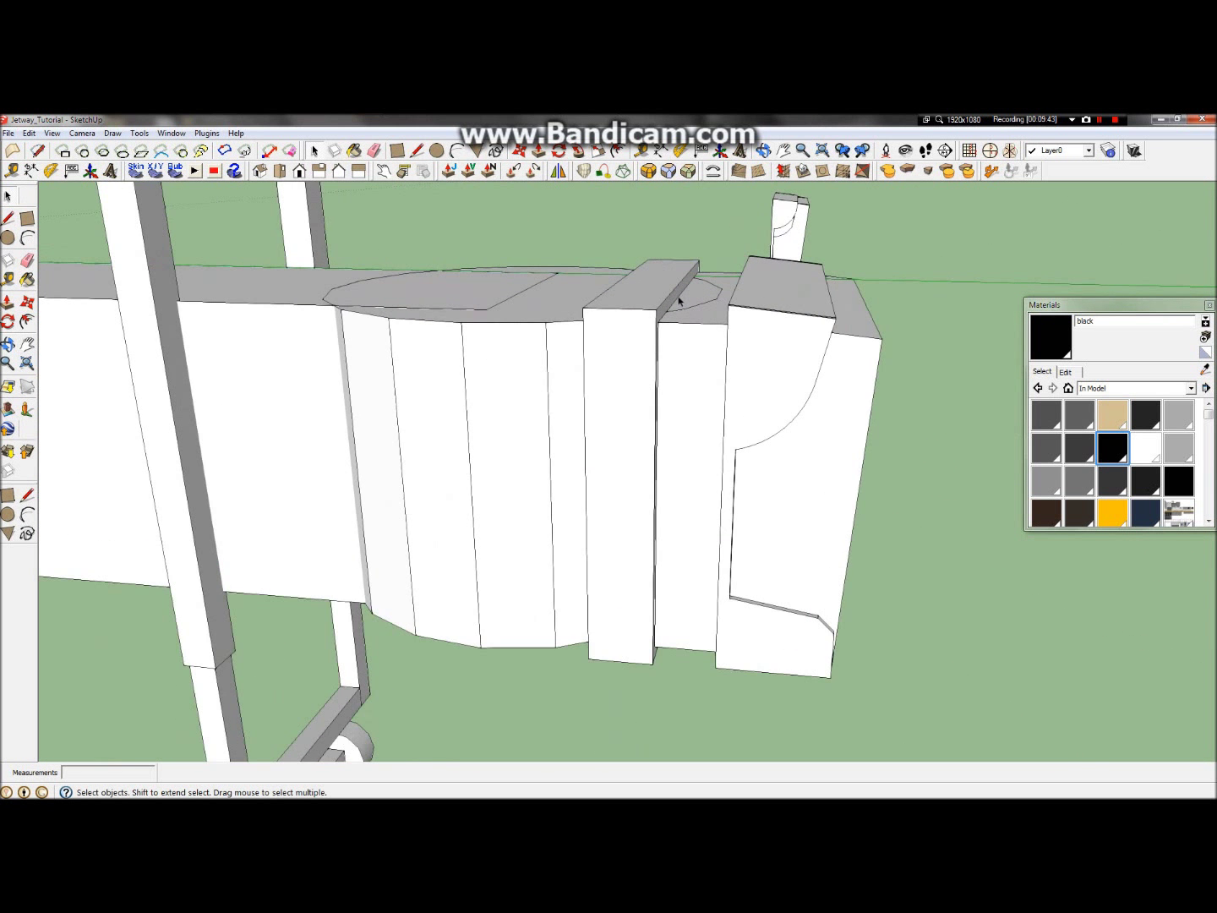
{"action": "scroll", "coordinate": [669, 422], "scroll_direction": "down", "scroll_amount": 3}
{"action": "left_click", "coordinate": [693, 399]}
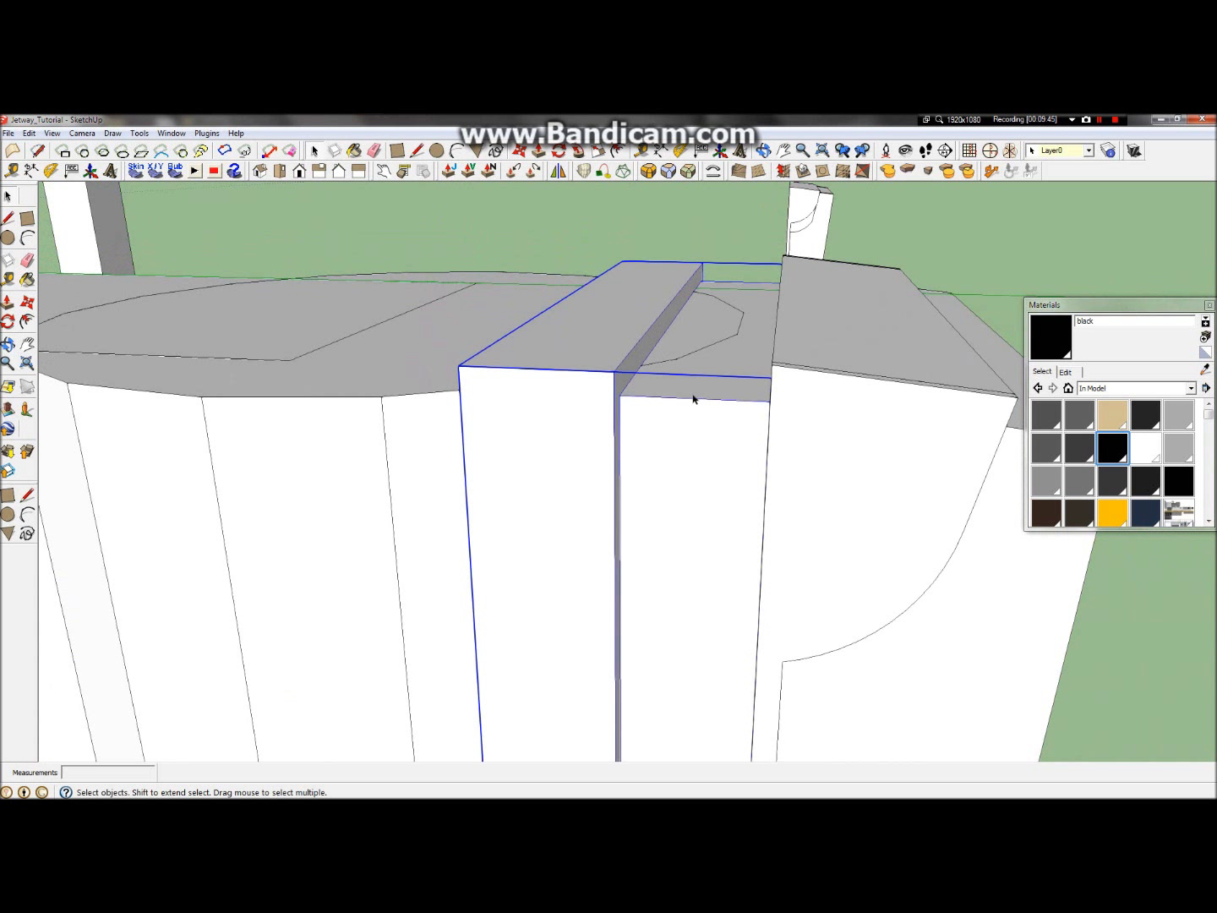
{"action": "double_click", "coordinate": [695, 398]}
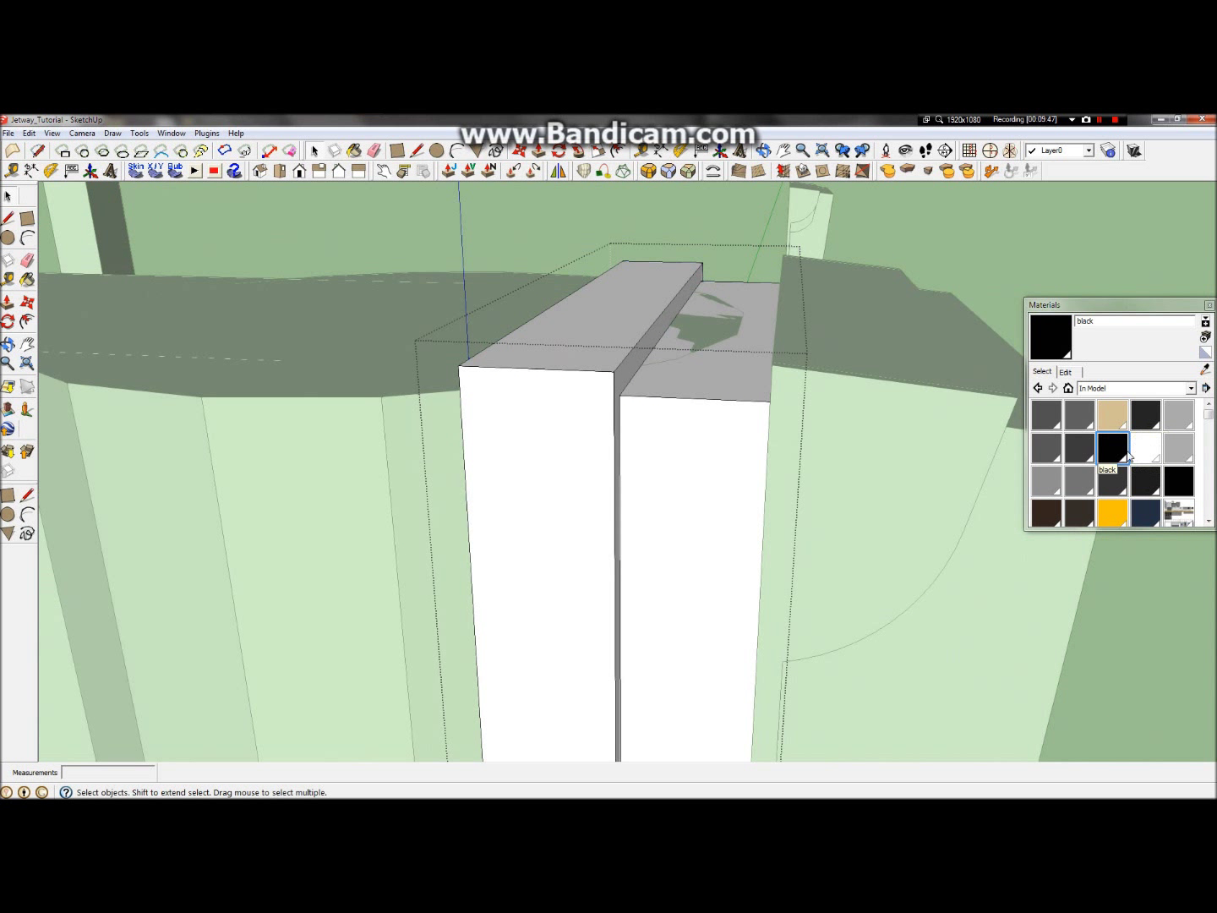
{"action": "left_click", "coordinate": [27, 278]}
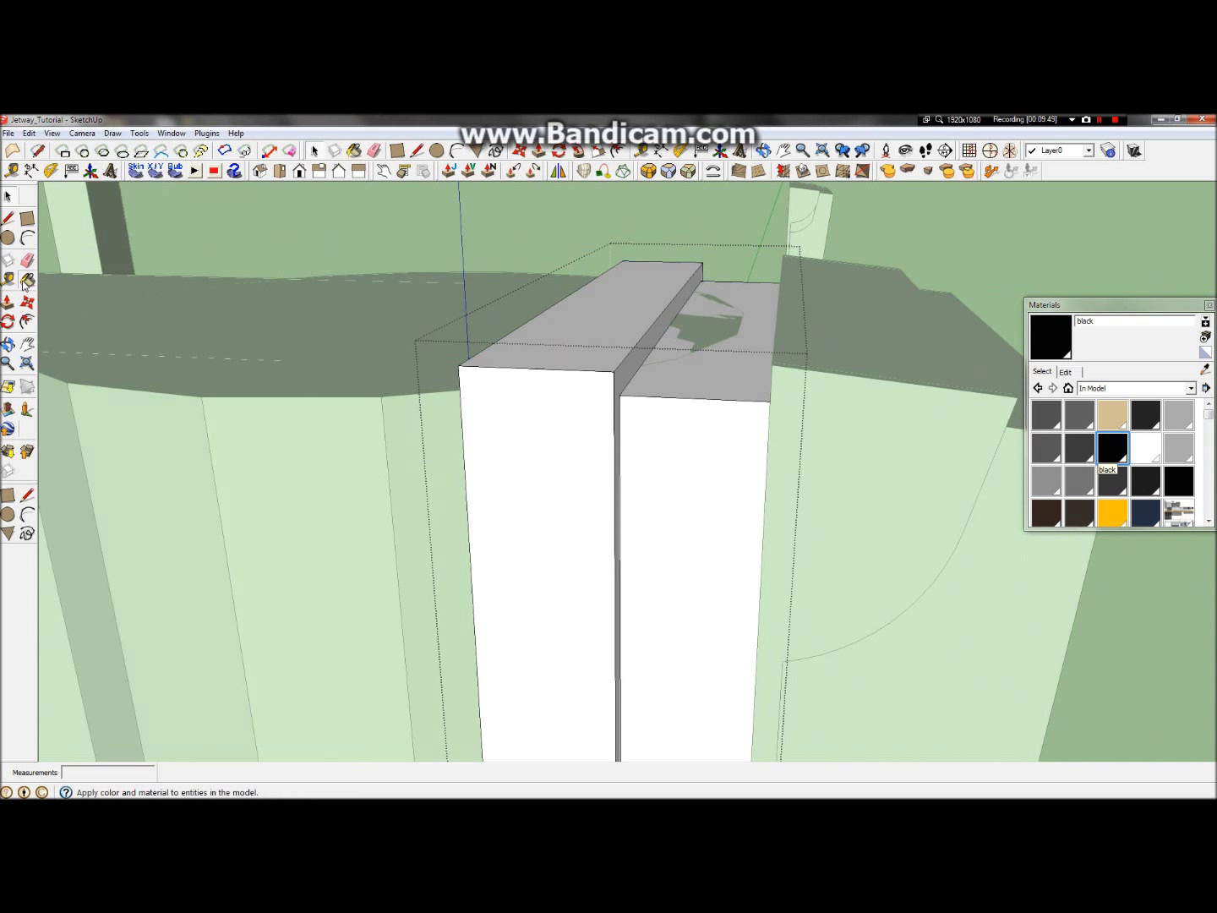
{"action": "left_click", "coordinate": [723, 389]}
{"action": "left_click", "coordinate": [8, 196]}
{"action": "left_click", "coordinate": [357, 309]}
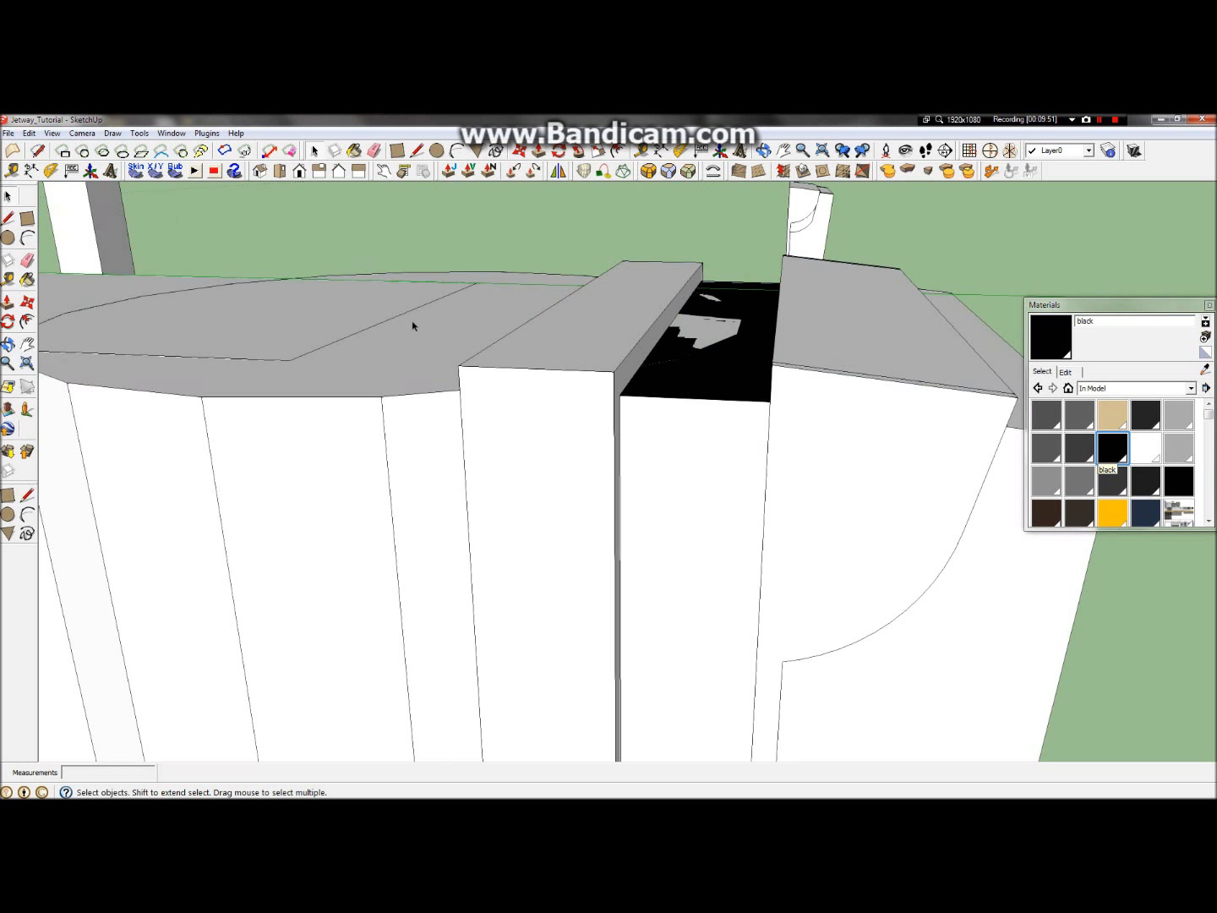
Step: Open the joining section's group for editing and reset its black top face to the Default material
{"action": "mouse_move", "coordinate": [435, 345]}
{"action": "middle_mouse_down"}
{"action": "mouse_move", "coordinate": [587, 499]}
{"action": "mouse_move", "coordinate": [680, 479]}
{"action": "mouse_move", "coordinate": [508, 557]}
{"action": "mouse_move", "coordinate": [57, 594]}
{"action": "mouse_move", "coordinate": [664, 517]}
{"action": "mouse_move", "coordinate": [468, 464]}
{"action": "mouse_move", "coordinate": [1190, 430]}
{"action": "mouse_move", "coordinate": [615, 499]}
{"action": "mouse_move", "coordinate": [813, 414]}
{"action": "mouse_move", "coordinate": [764, 387]}
{"action": "mouse_move", "coordinate": [739, 454]}
{"action": "mouse_move", "coordinate": [630, 562]}
{"action": "mouse_move", "coordinate": [575, 505]}
{"action": "mouse_move", "coordinate": [748, 410]}
{"action": "mouse_move", "coordinate": [772, 370]}
{"action": "mouse_move", "coordinate": [765, 394]}
{"action": "middle_mouse_up"}
{"action": "scroll", "coordinate": [764, 380], "scroll_direction": "up", "scroll_amount": 3}
{"action": "scroll", "coordinate": [740, 437], "scroll_direction": "up", "scroll_amount": 2}
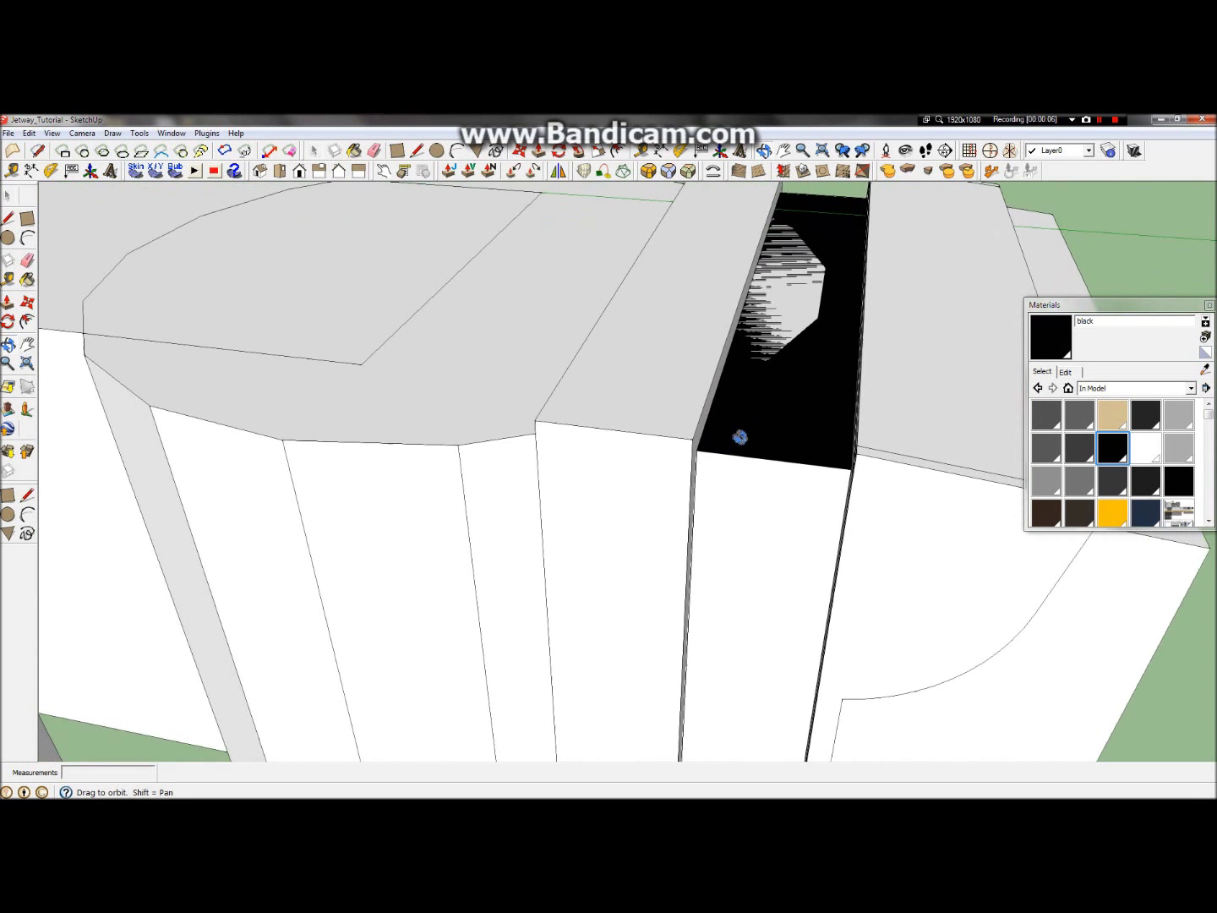
{"action": "left_click", "coordinate": [8, 196]}
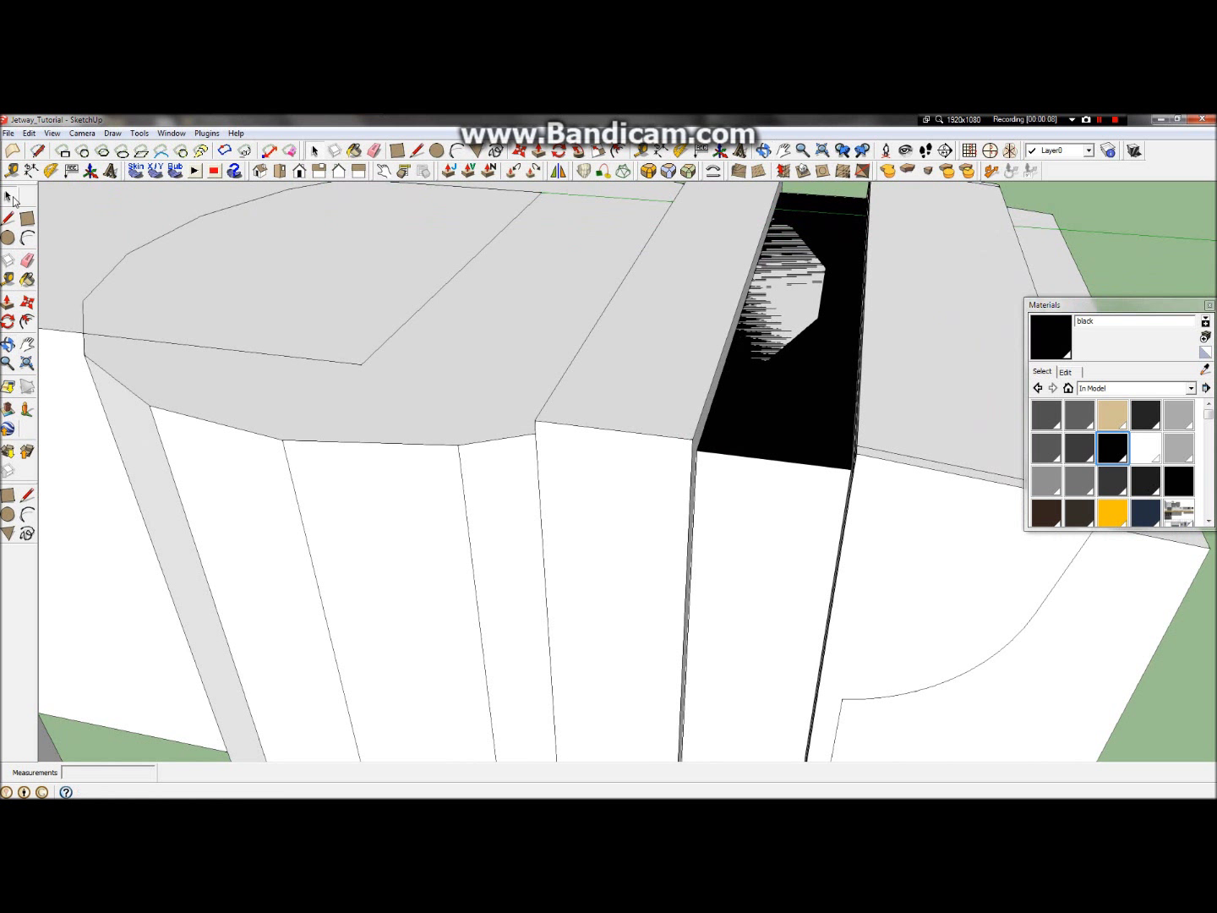
{"action": "left_click", "coordinate": [769, 448]}
{"action": "double_click", "coordinate": [769, 448]}
{"action": "triple_click", "coordinate": [769, 448]}
{"action": "double_click", "coordinate": [769, 447]}
{"action": "left_click", "coordinate": [779, 448]}
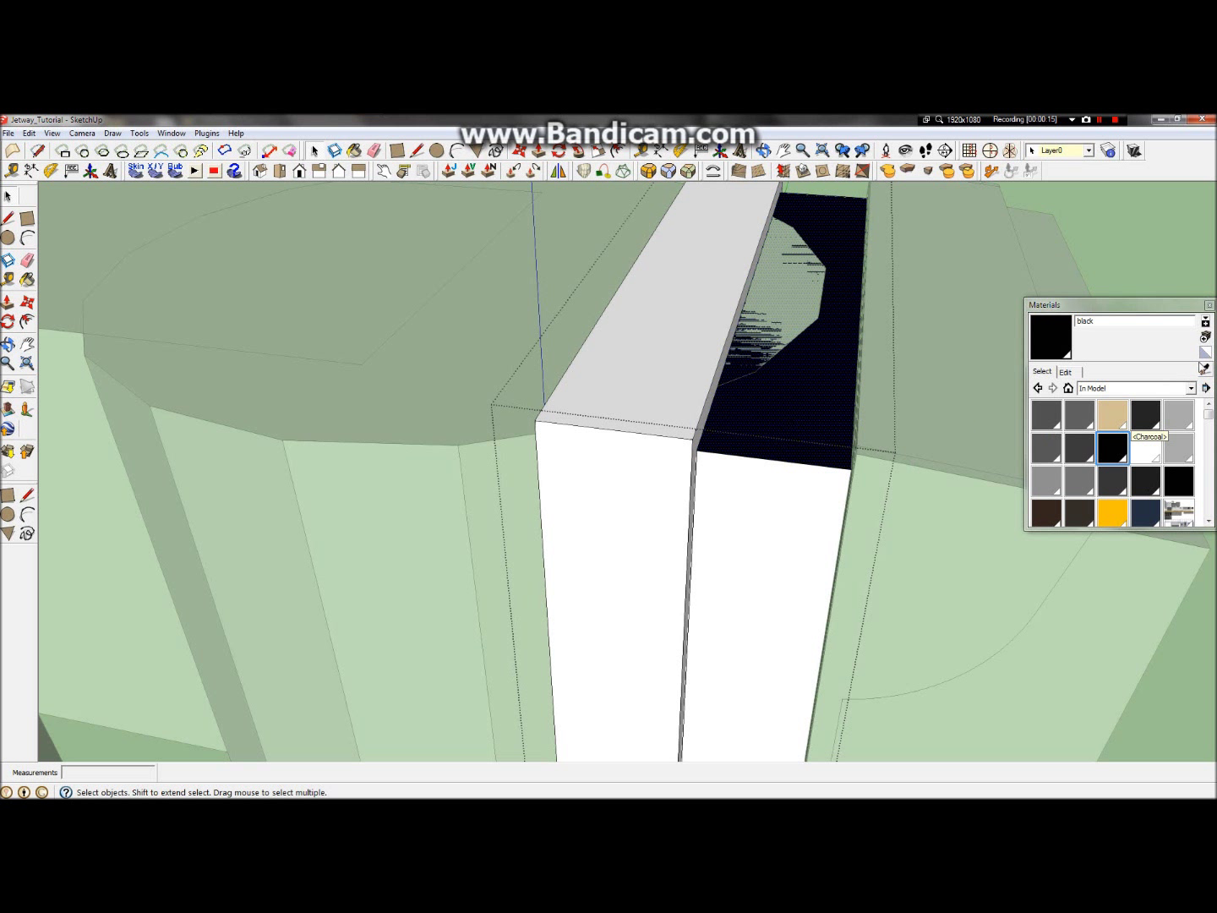
{"action": "left_click", "coordinate": [1205, 368]}
{"action": "left_click", "coordinate": [787, 417]}
Step: Push/Pull the section's top face between the band and the cab upward by 0.005 m
{"action": "left_click", "coordinate": [7, 322]}
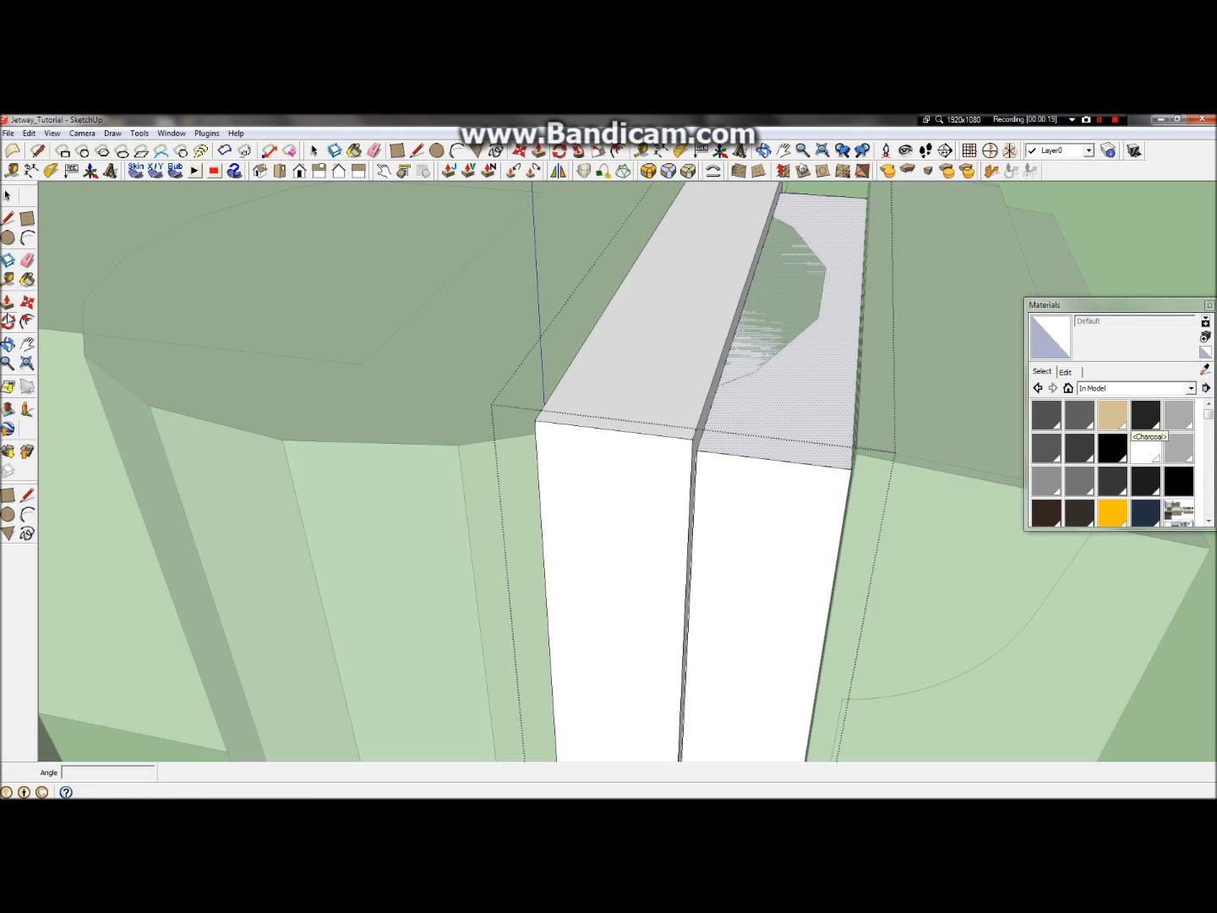
{"action": "left_click", "coordinate": [771, 412]}
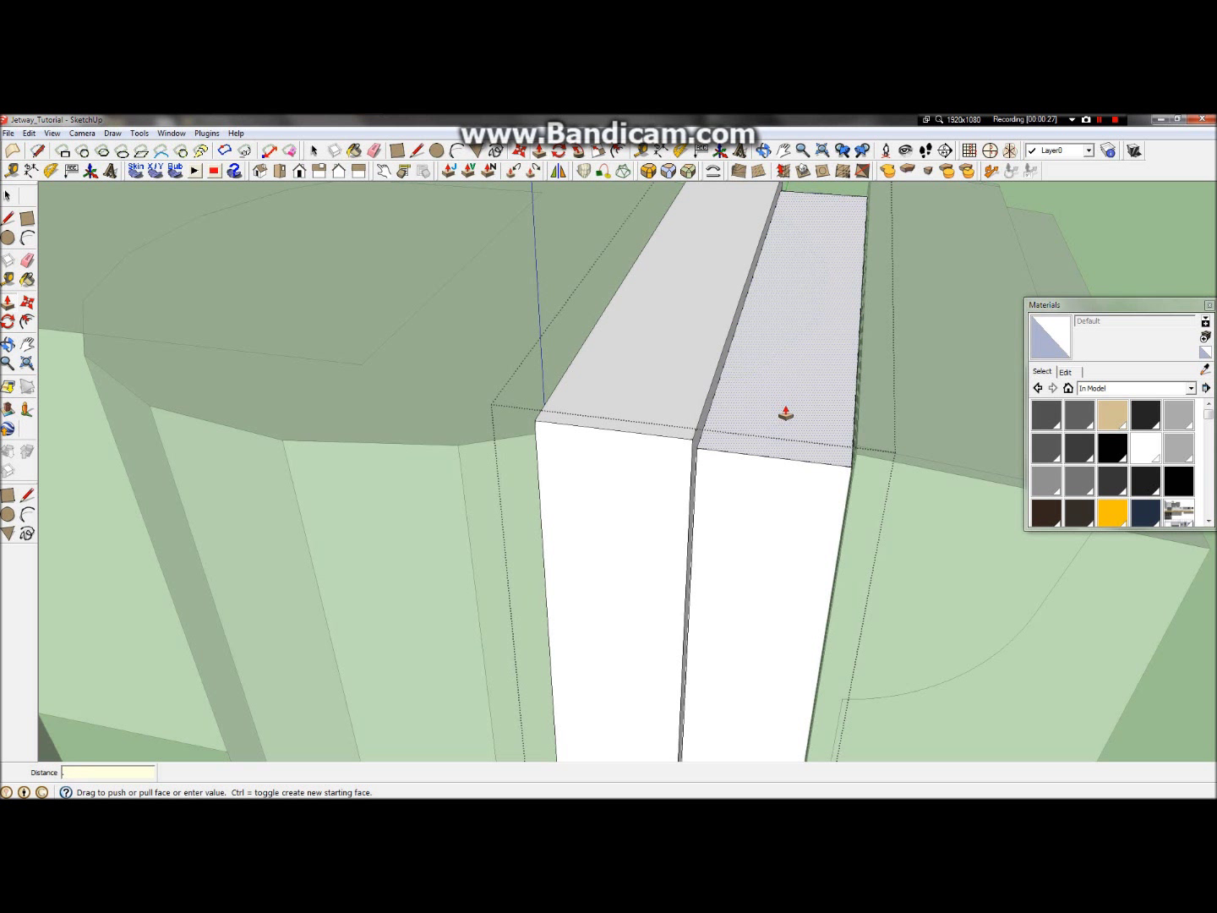
{"action": "key", "text": "Return"}
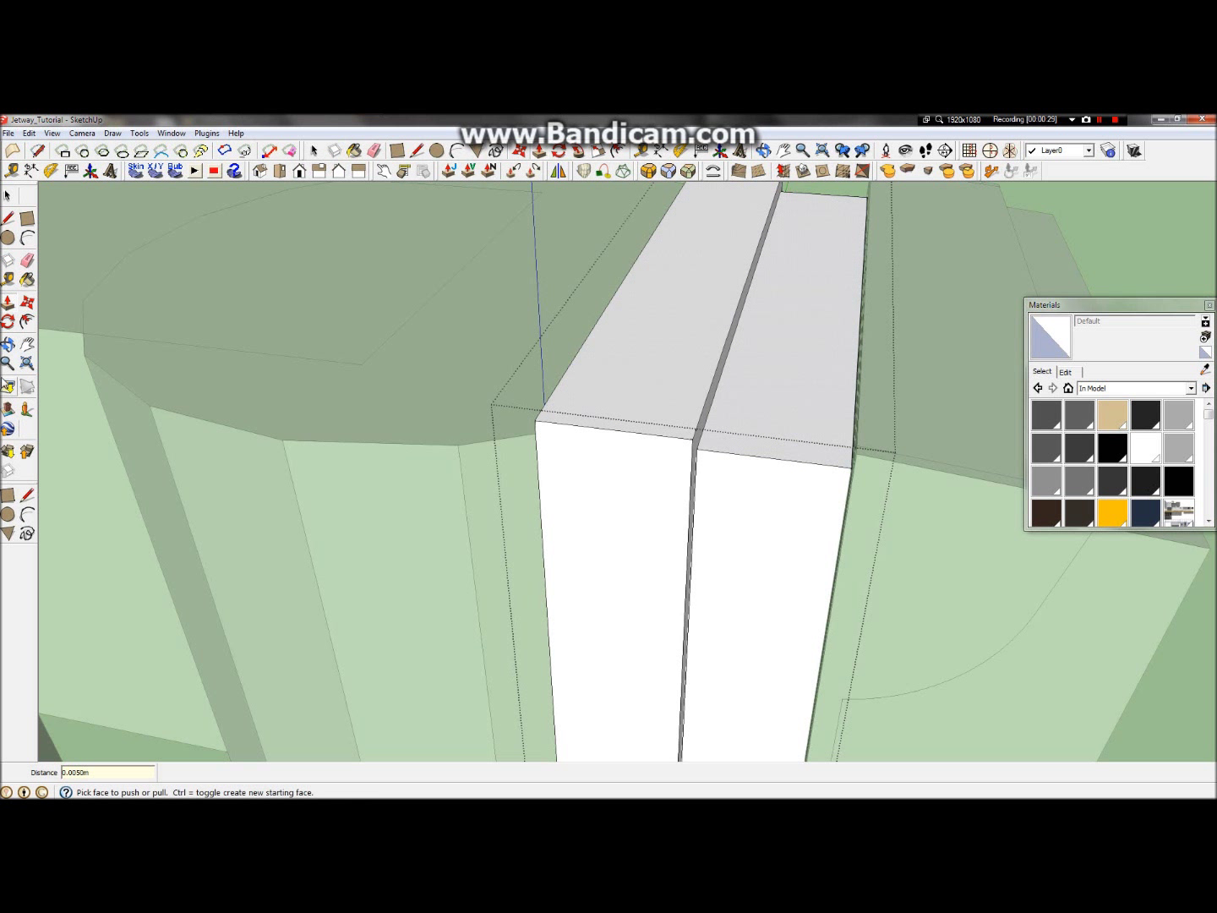
Step: Push/Pull the section's underside face between the band and the cab outward by 0.005 m
{"action": "middle_click_drag", "start_coordinate": [627, 278], "coordinate": [303, 240]}
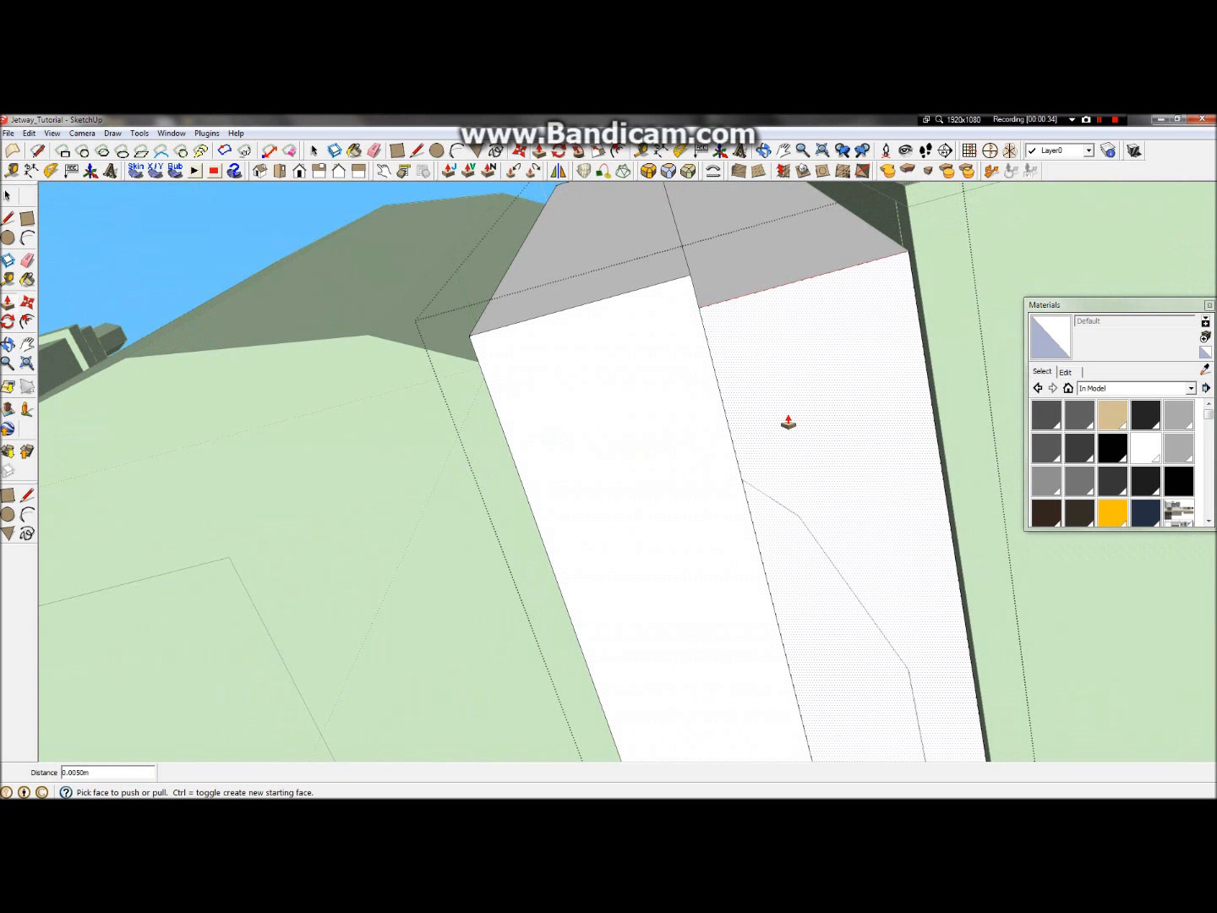
{"action": "left_click", "coordinate": [817, 409]}
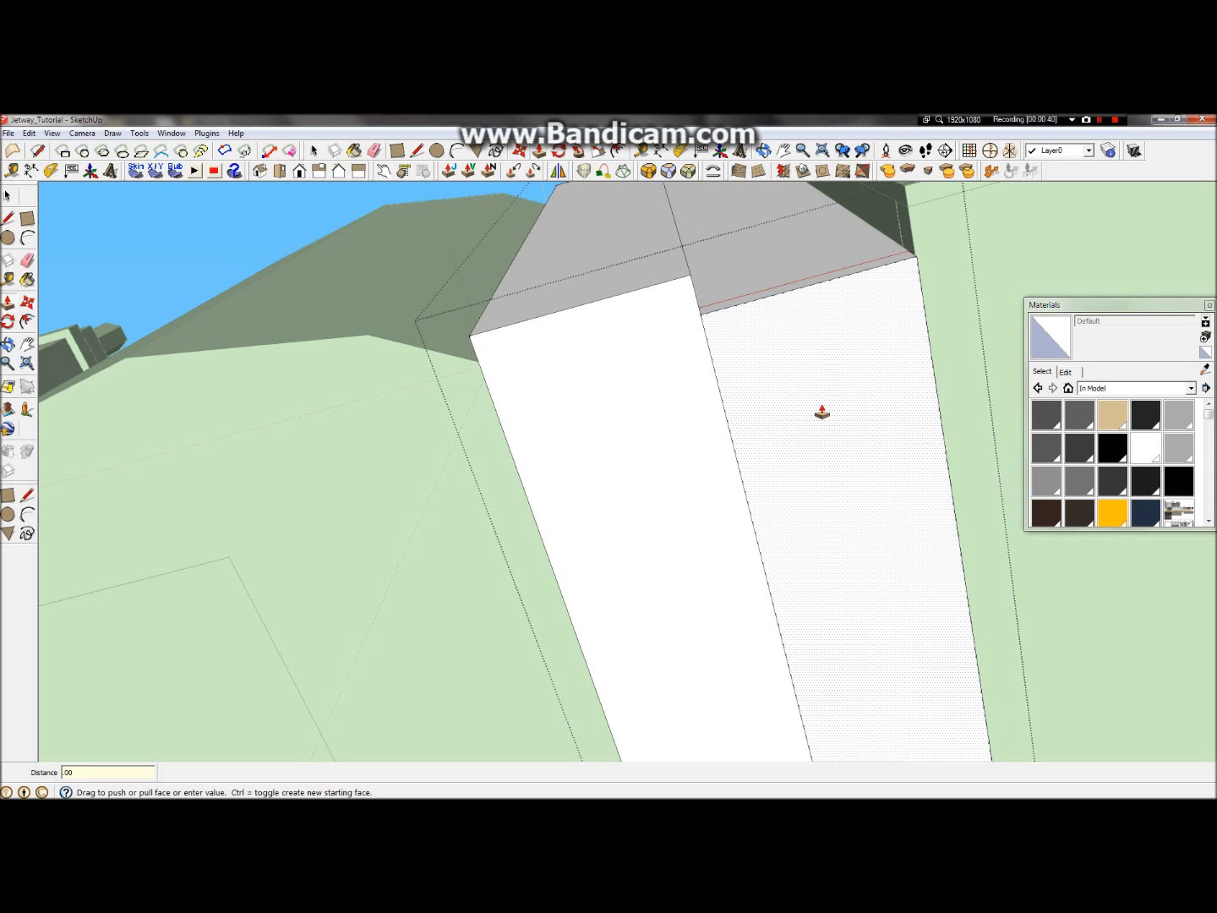
{"action": "key", "text": "Return"}
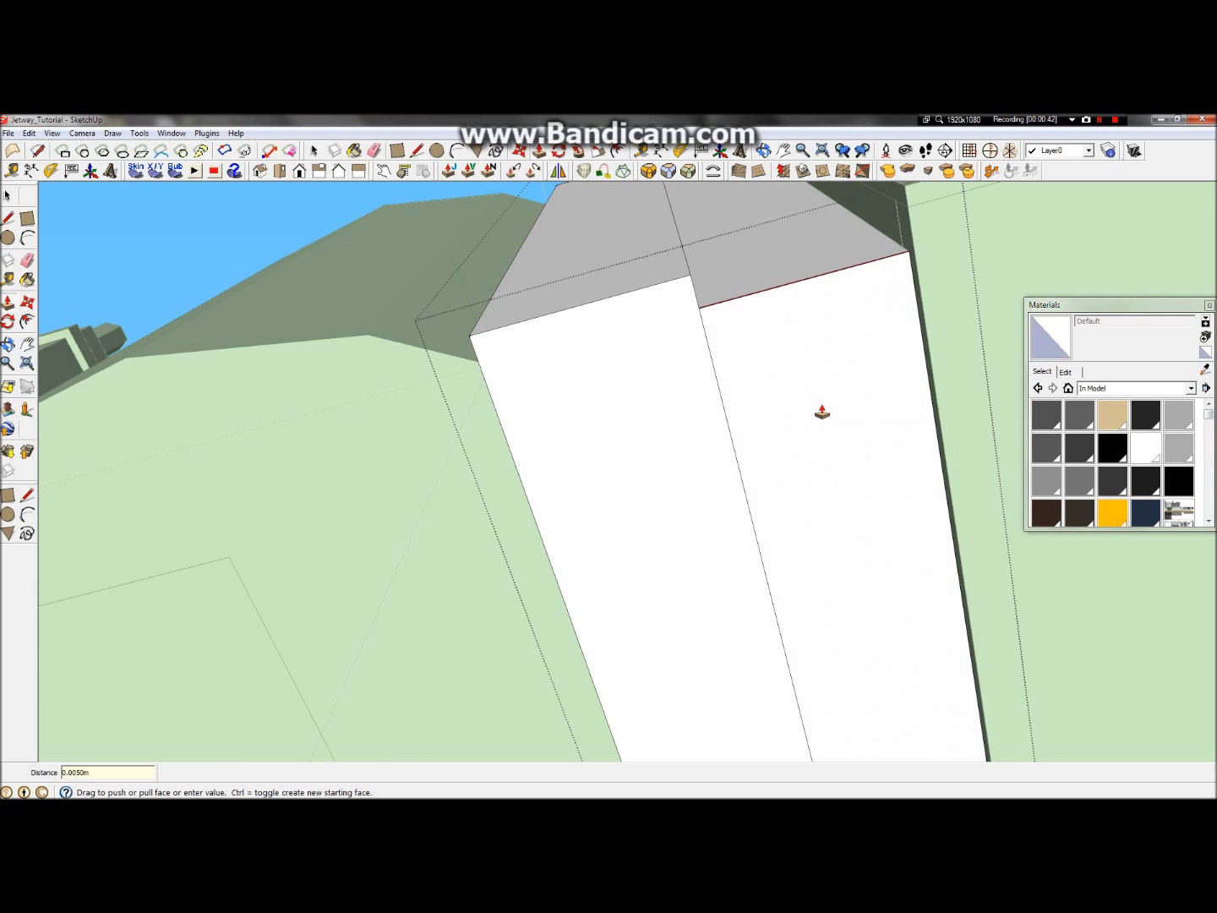
Step: Raise the section's top face beside the band by another 0.005 m with Push/Pull
{"action": "middle_click_drag", "start_coordinate": [761, 506], "coordinate": [823, 449]}
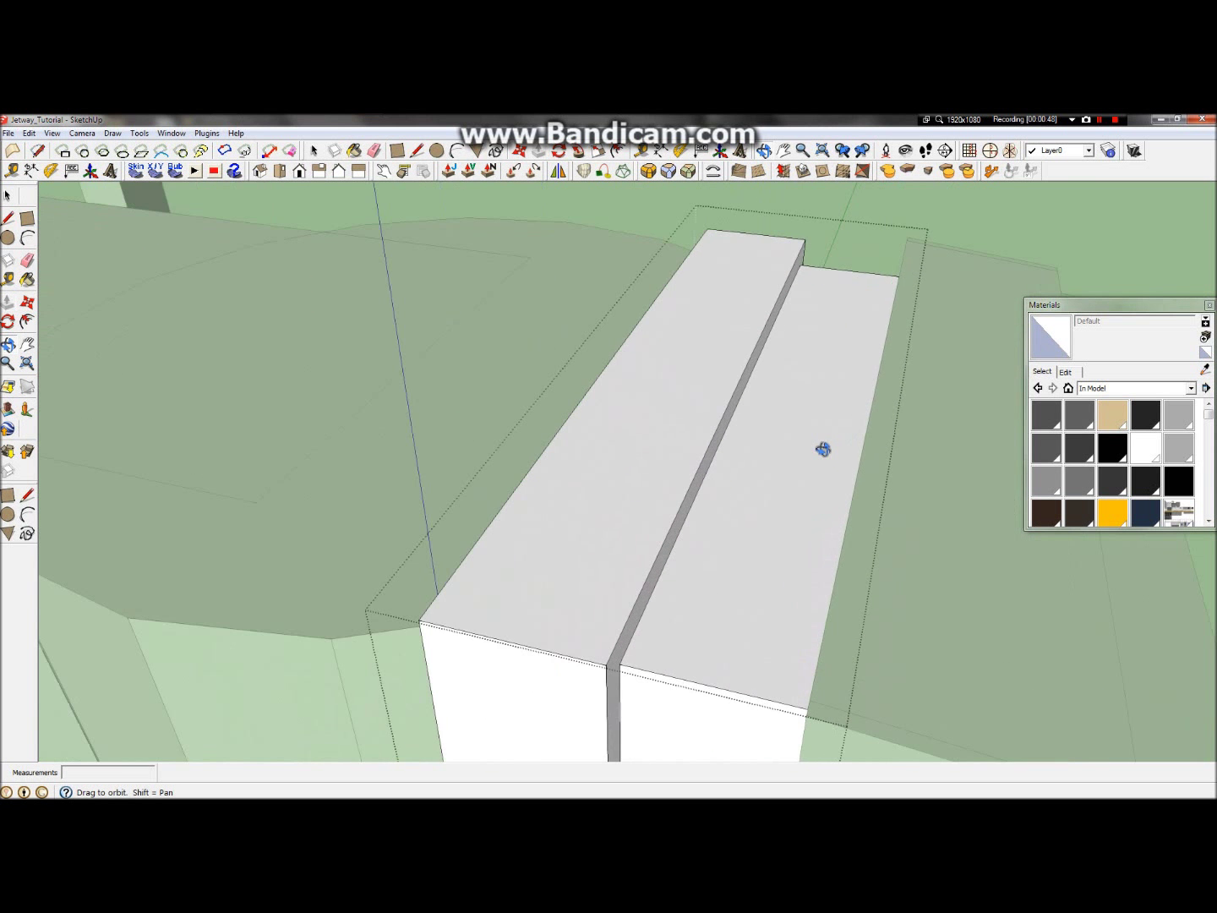
{"action": "scroll", "coordinate": [823, 449], "scroll_direction": "down", "scroll_amount": 10}
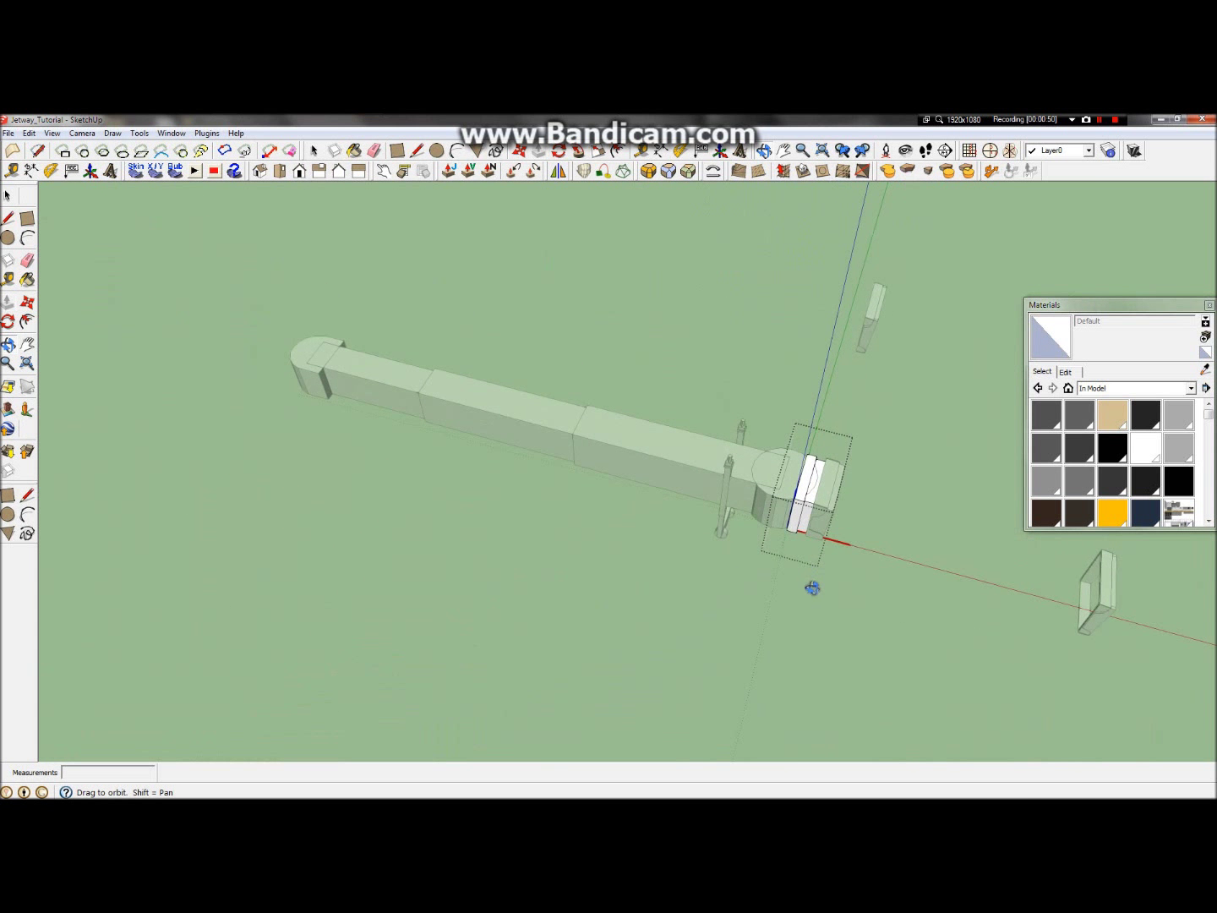
{"action": "scroll", "coordinate": [807, 511], "scroll_direction": "up", "scroll_amount": 10}
{"action": "left_click", "coordinate": [8, 302]}
{"action": "left_click", "coordinate": [666, 478]}
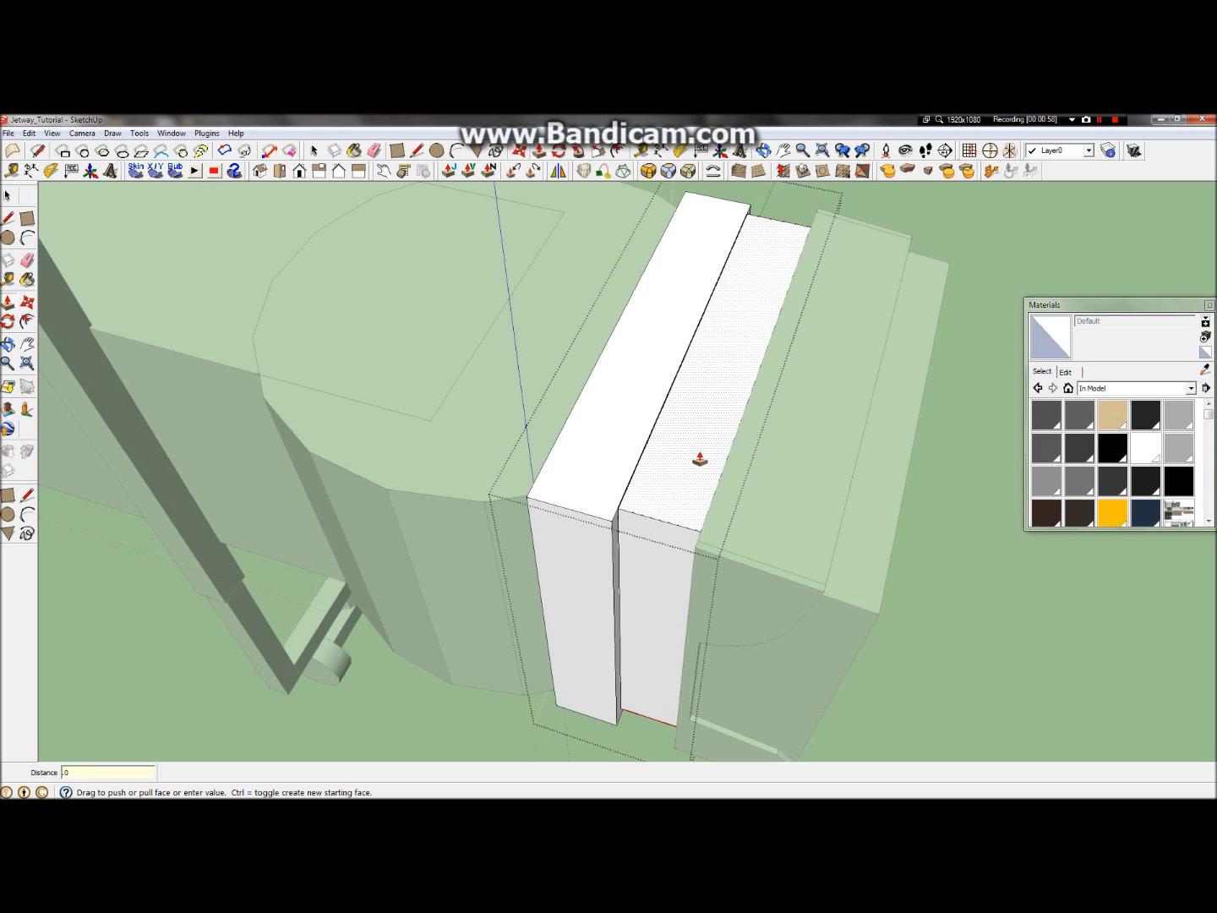
{"action": "type", "text": ".005"}
{"action": "key", "text": "Return"}
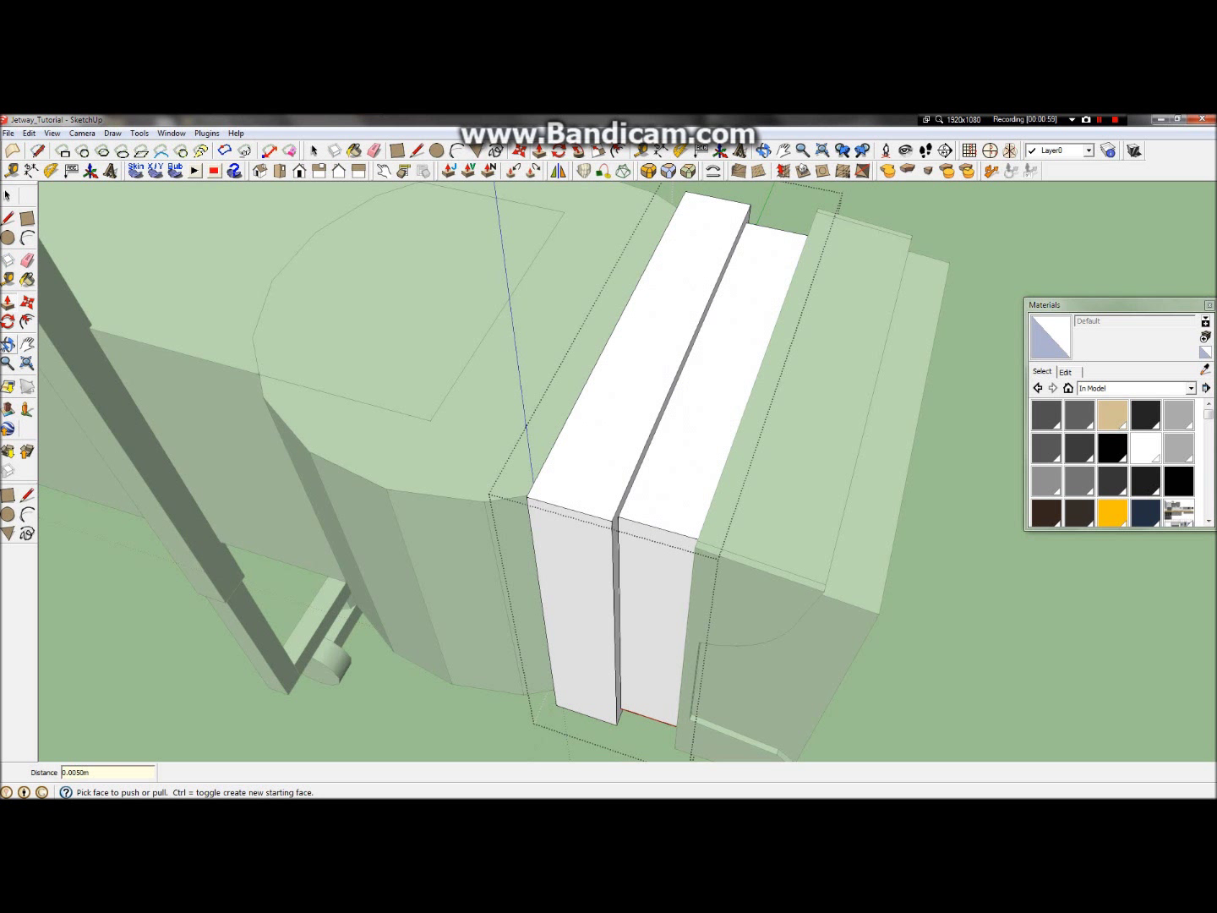
Step: Push/Pull the section's underside face beside the band downward by another 0.005 m
{"action": "middle_click_drag", "start_coordinate": [638, 549], "coordinate": [189, 328]}
{"action": "left_click", "coordinate": [7, 300]}
{"action": "left_click", "coordinate": [706, 374]}
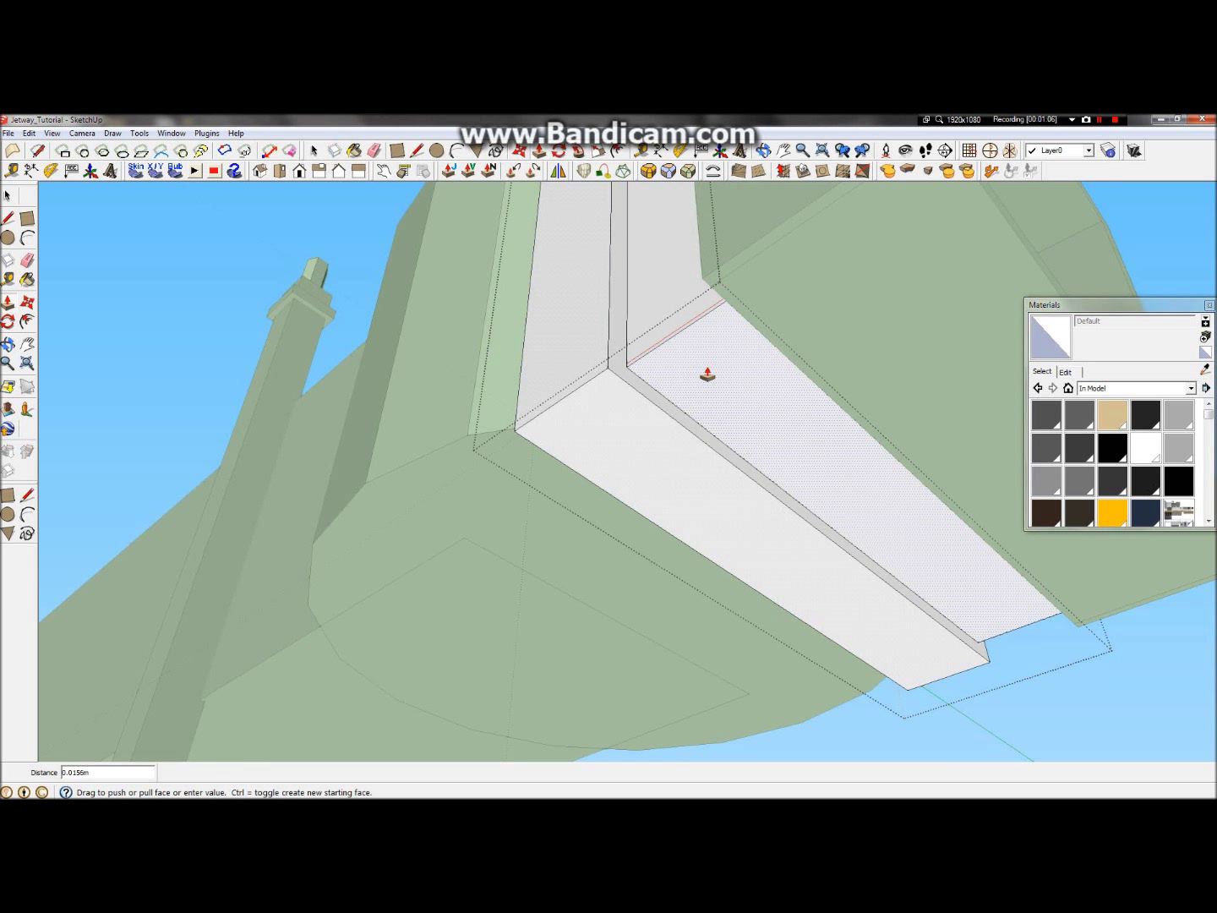
{"action": "type", "text": ".05"}
{"action": "key", "text": "Return"}
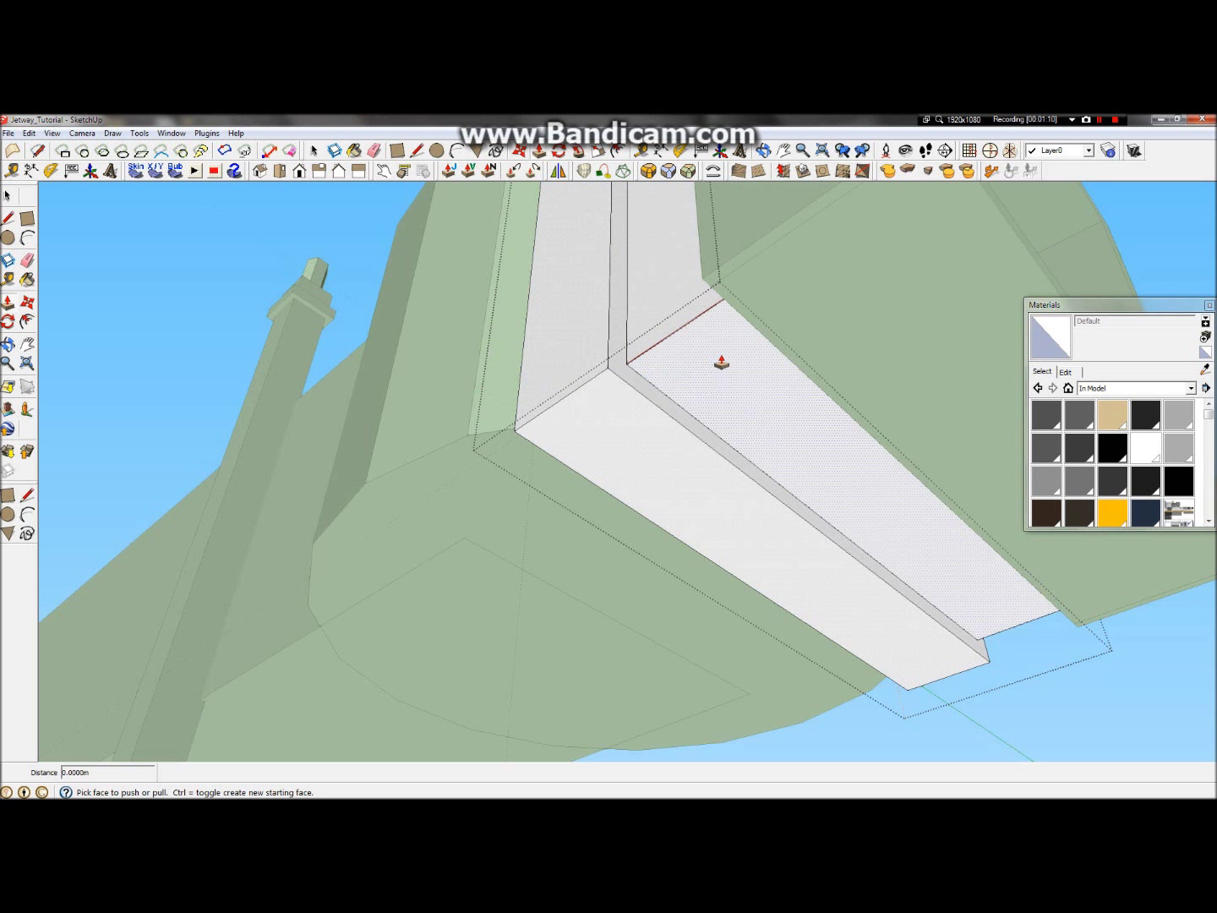
{"action": "left_click", "coordinate": [720, 361]}
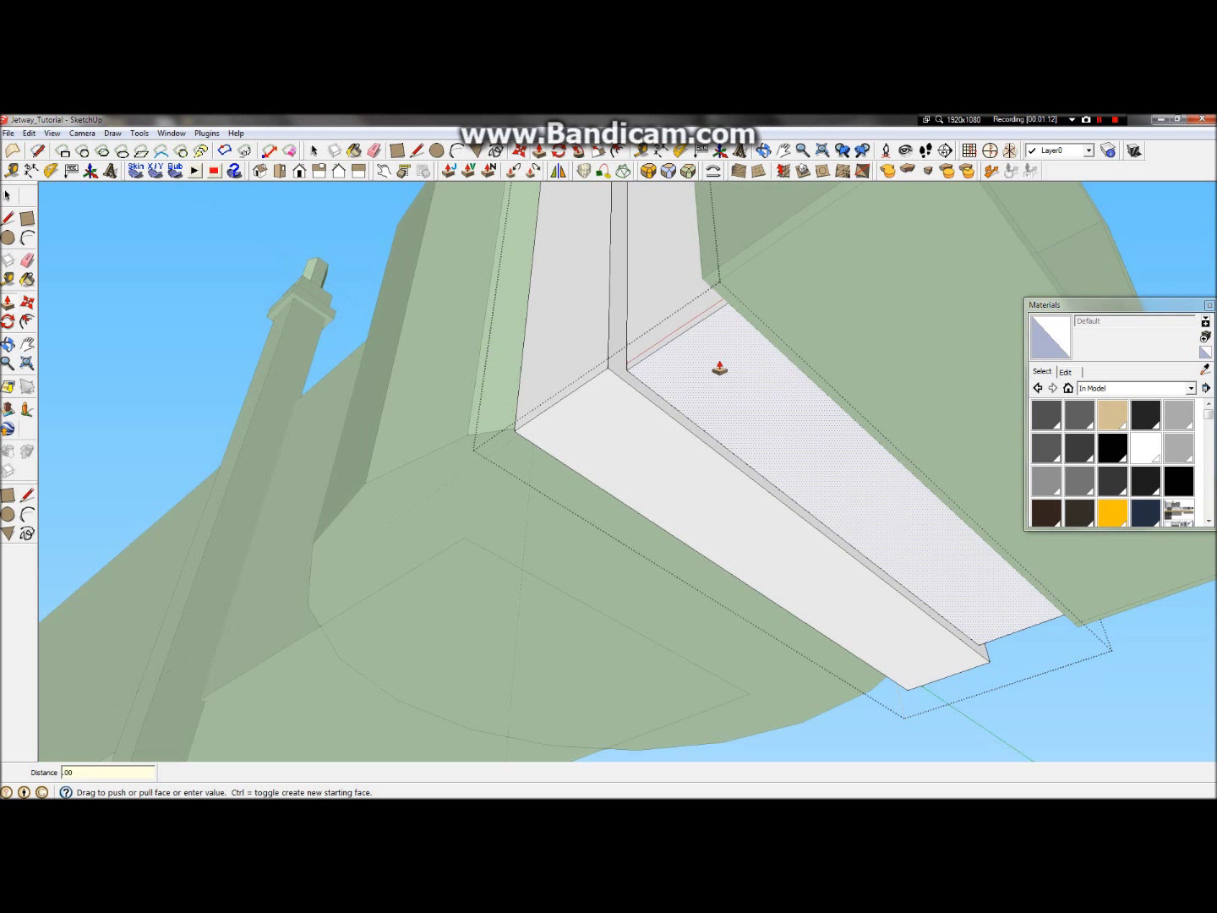
{"action": "key", "text": "Return"}
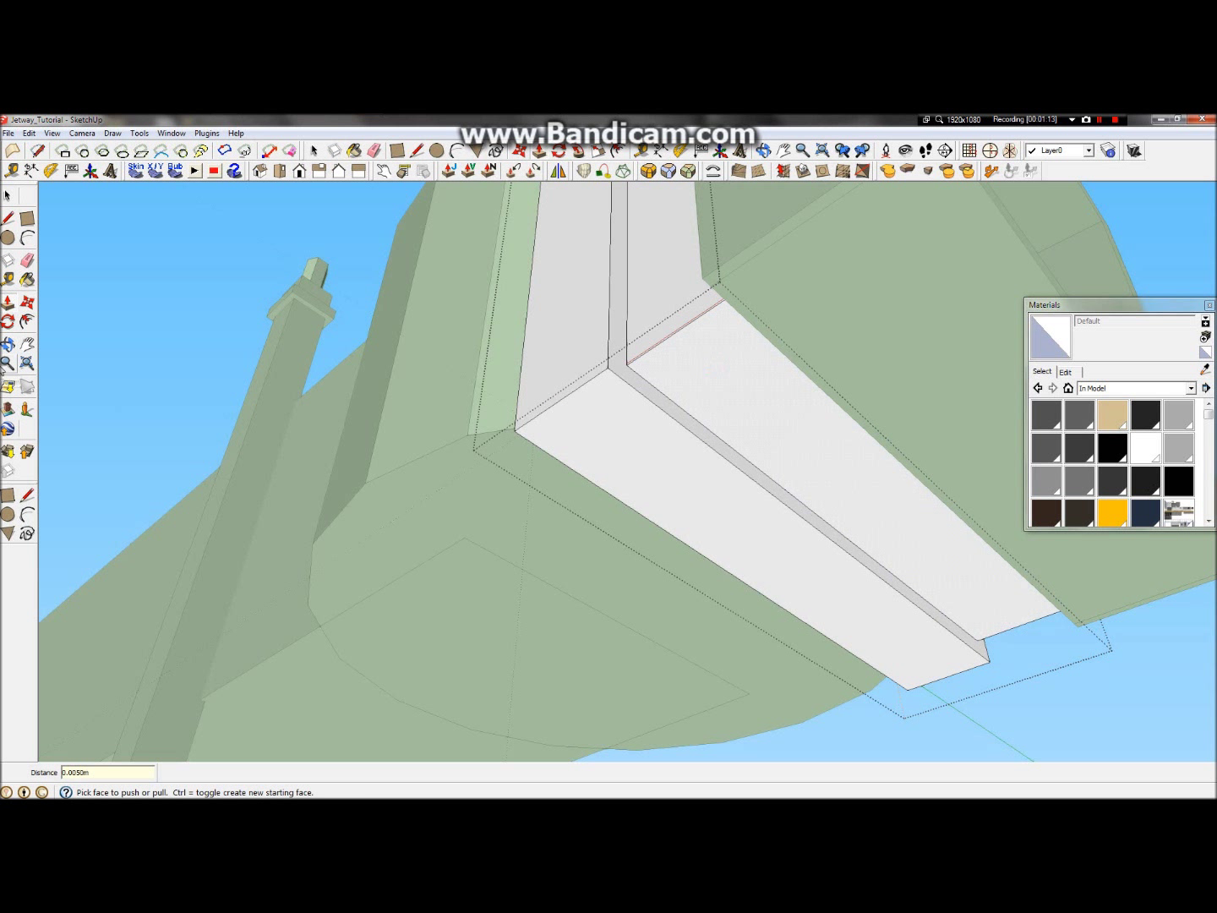
Step: Leave the section's group and examine the cab end and the whole jetway beside the reference model
{"action": "left_click", "coordinate": [8, 343]}
{"action": "left_click_drag", "start_coordinate": [570, 355], "coordinate": [688, 686]}
{"action": "scroll", "coordinate": [653, 412], "scroll_direction": "down", "scroll_amount": 3}
{"action": "scroll", "coordinate": [701, 450], "scroll_direction": "up", "scroll_amount": 5}
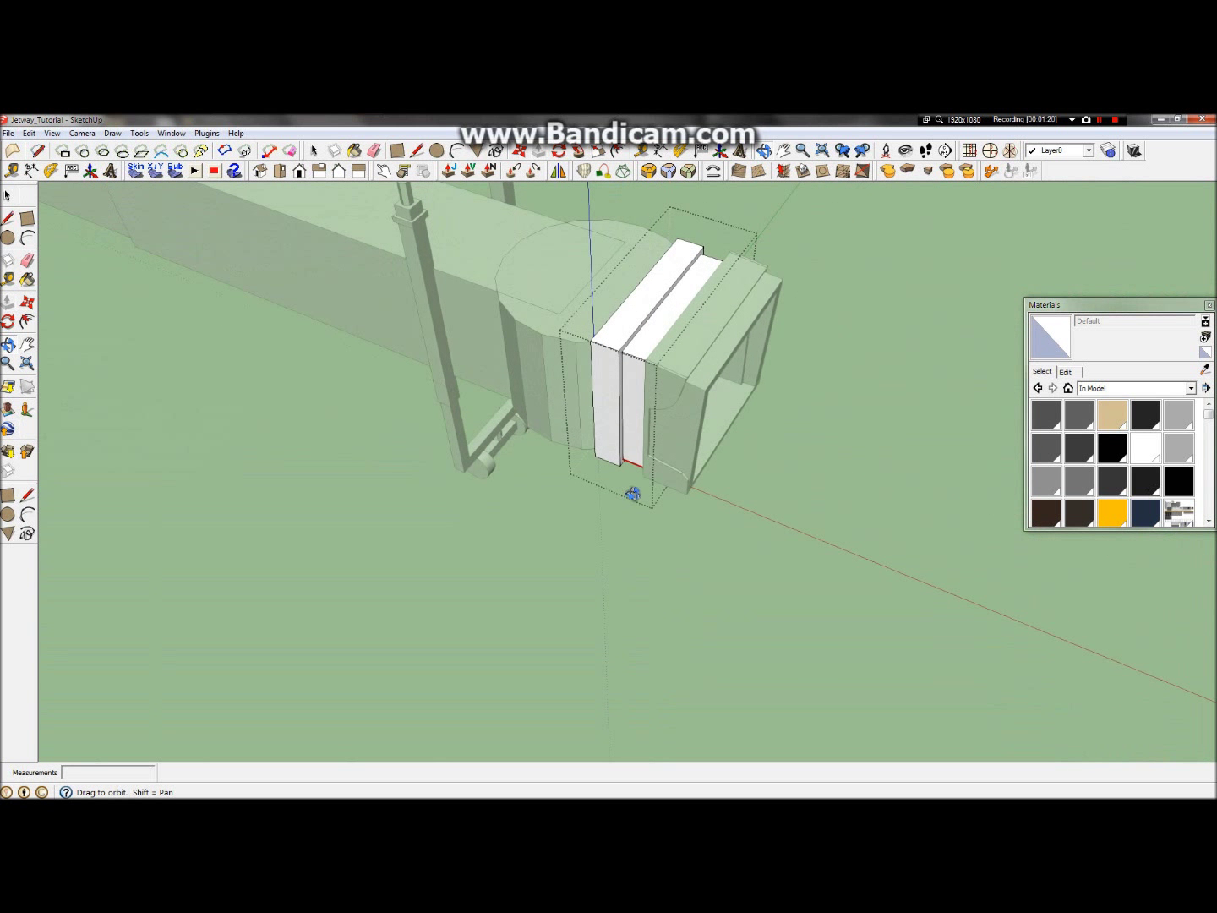
{"action": "left_click", "coordinate": [7, 196]}
{"action": "left_click", "coordinate": [509, 633]}
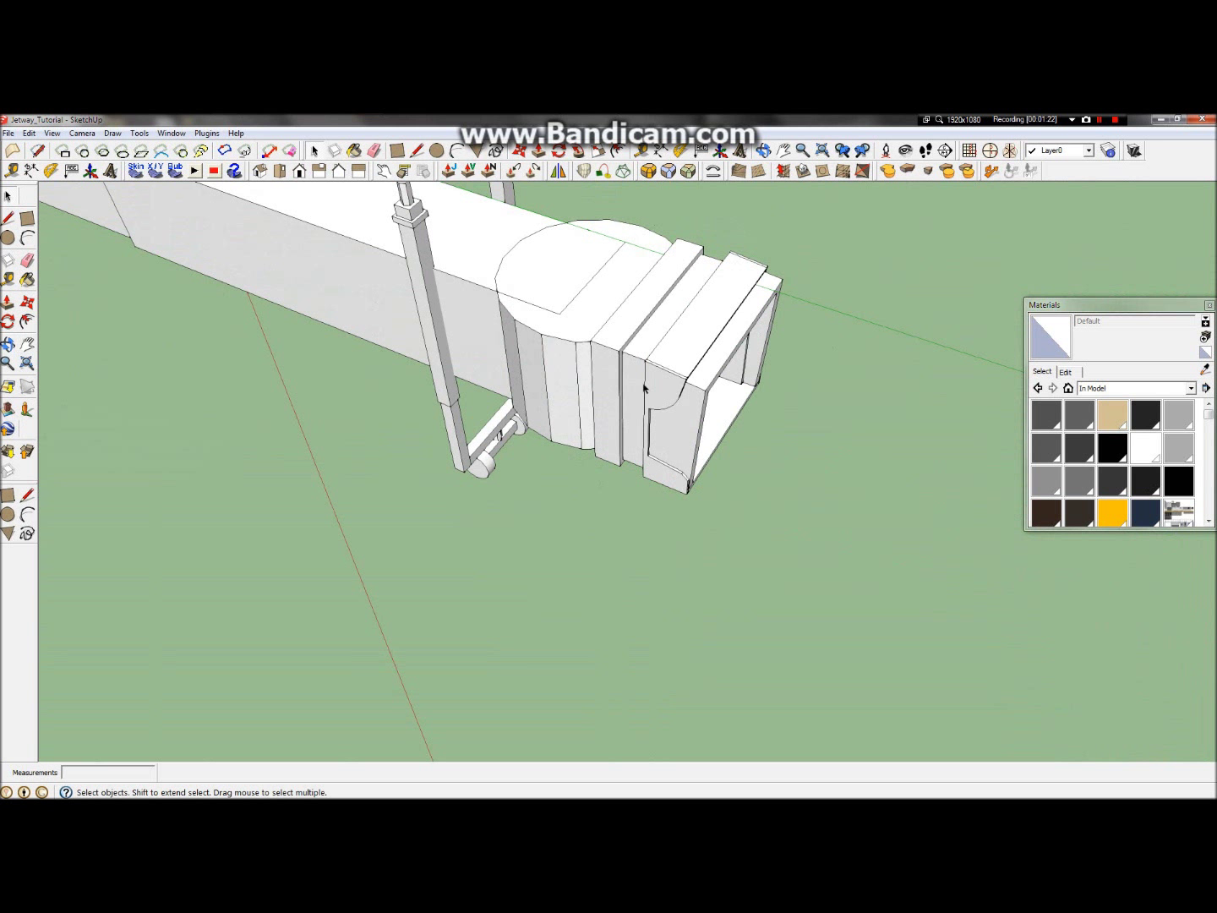
{"action": "left_click", "coordinate": [8, 344]}
{"action": "left_click_drag", "start_coordinate": [98, 354], "coordinate": [777, 440]}
{"action": "scroll", "coordinate": [777, 440], "scroll_direction": "down", "scroll_amount": 3}
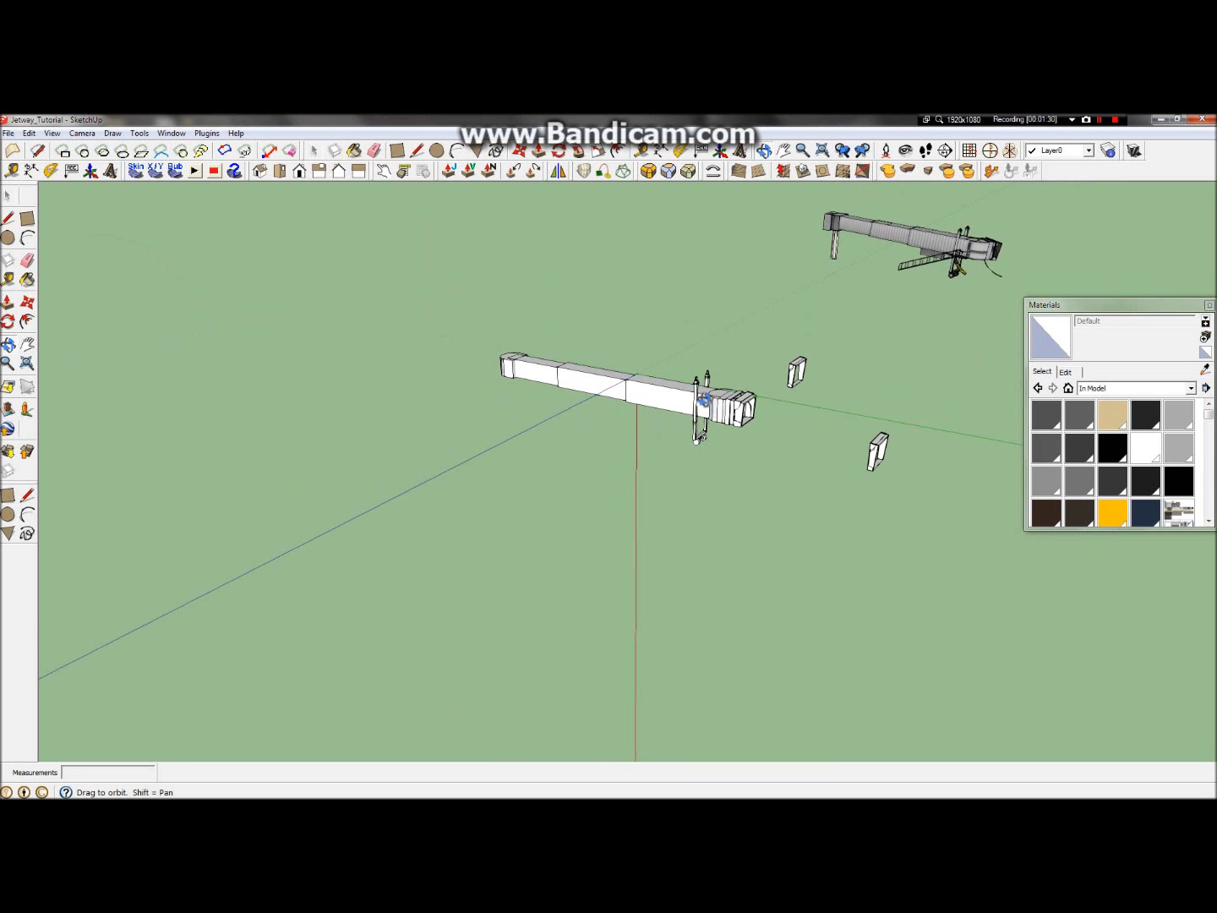
Step: Delete the two loose frame pieces lying beside the cab end of the white jetway
{"action": "scroll", "coordinate": [712, 406], "scroll_direction": "up", "scroll_amount": 2}
{"action": "scroll", "coordinate": [712, 407], "scroll_direction": "down", "scroll_amount": 1}
{"action": "left_click", "coordinate": [8, 195]}
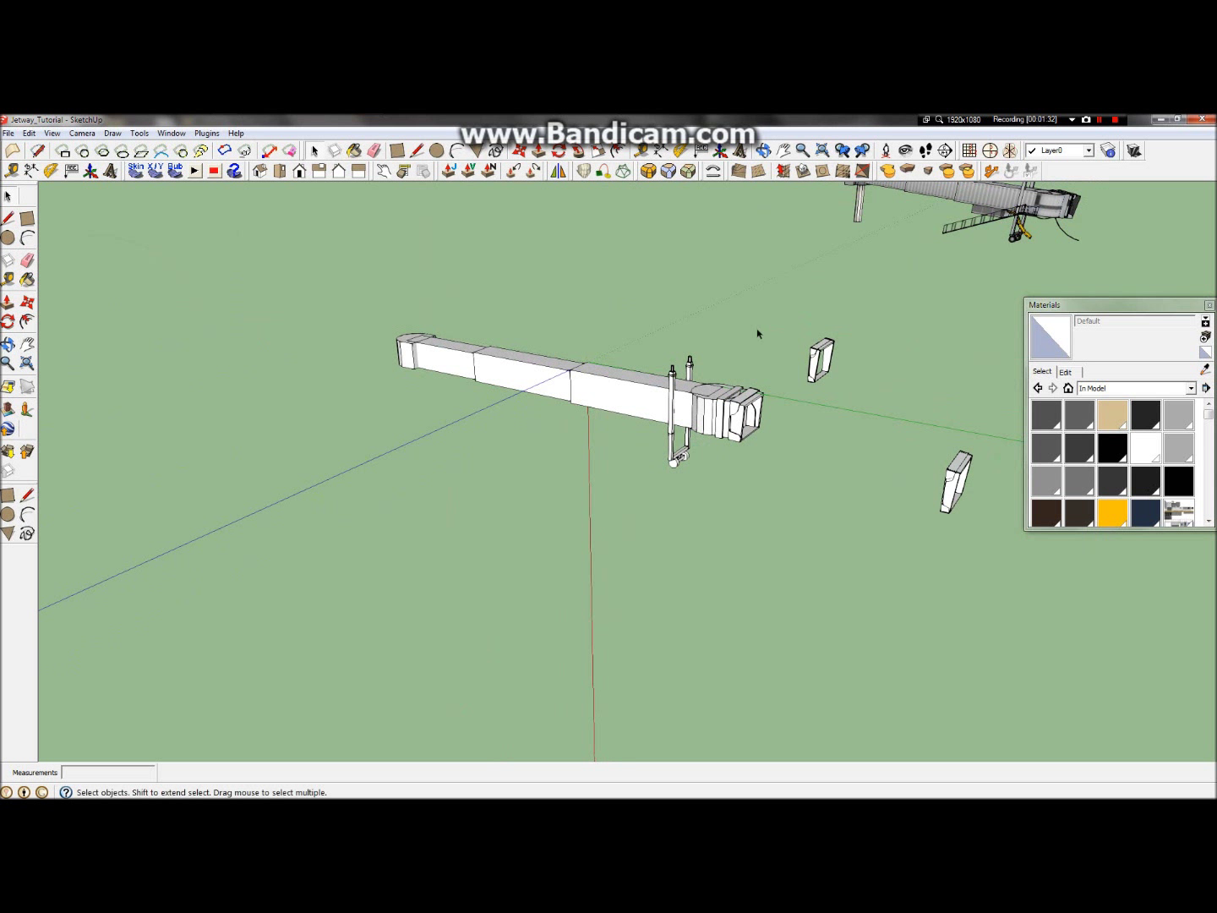
{"action": "left_click", "coordinate": [824, 356]}
{"action": "key", "text": "Delete"}
Step: Examine the reference jetway's stairs, door, cab, cables and support column for details to compare with the white model
{"action": "scroll", "coordinate": [895, 449], "scroll_direction": "up", "scroll_amount": 2}
{"action": "scroll", "coordinate": [639, 360], "scroll_direction": "up", "scroll_amount": 6}
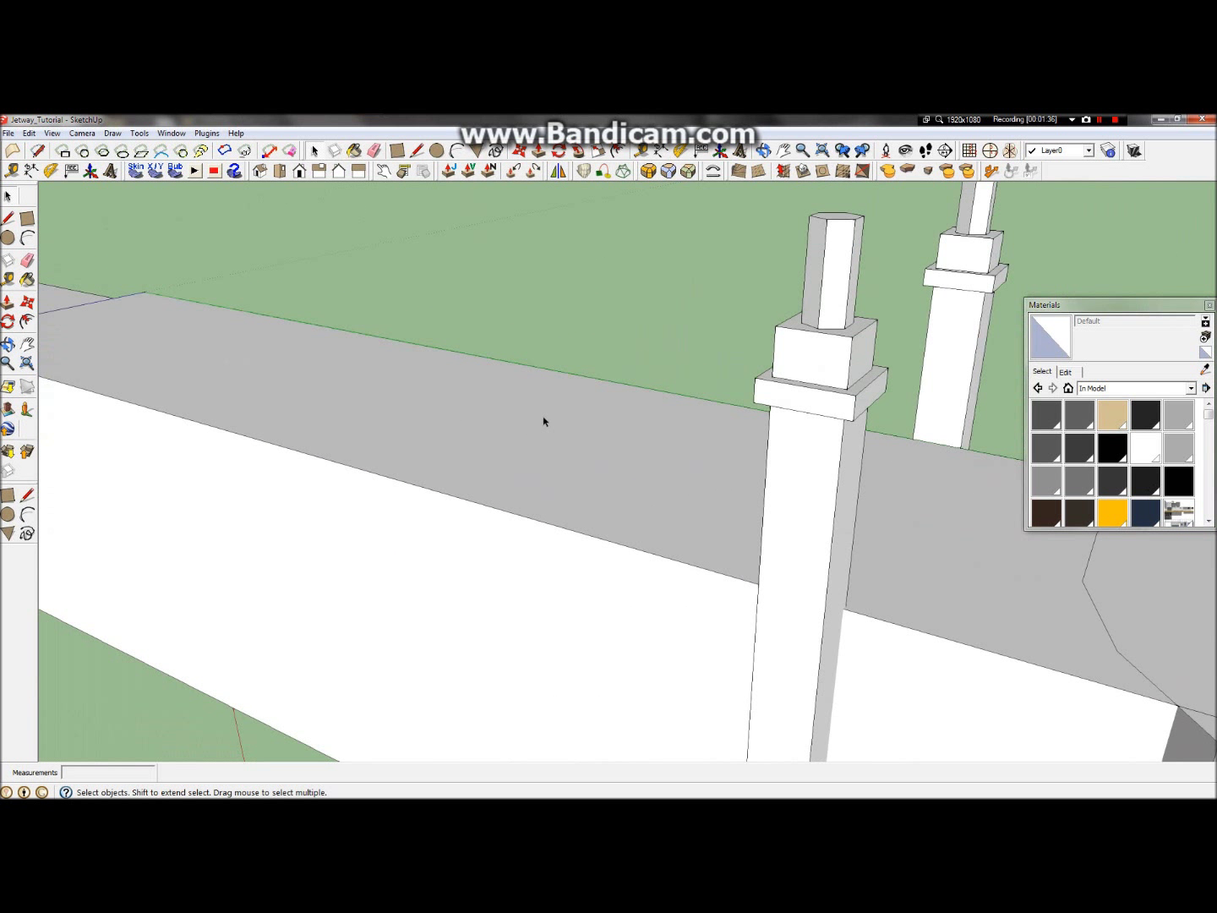
{"action": "scroll", "coordinate": [542, 421], "scroll_direction": "down", "scroll_amount": 5}
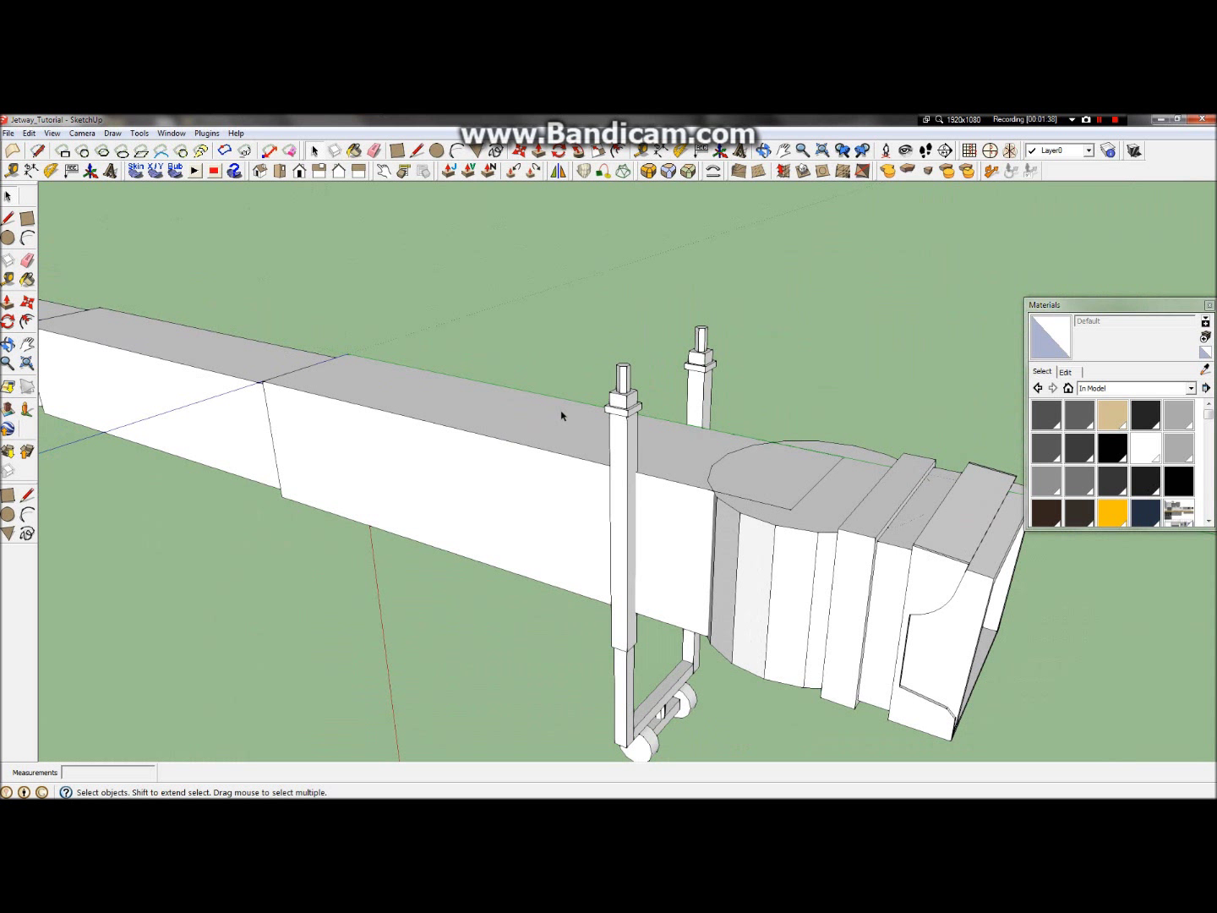
{"action": "left_click", "coordinate": [9, 345]}
{"action": "left_click_drag", "start_coordinate": [650, 525], "coordinate": [808, 568]}
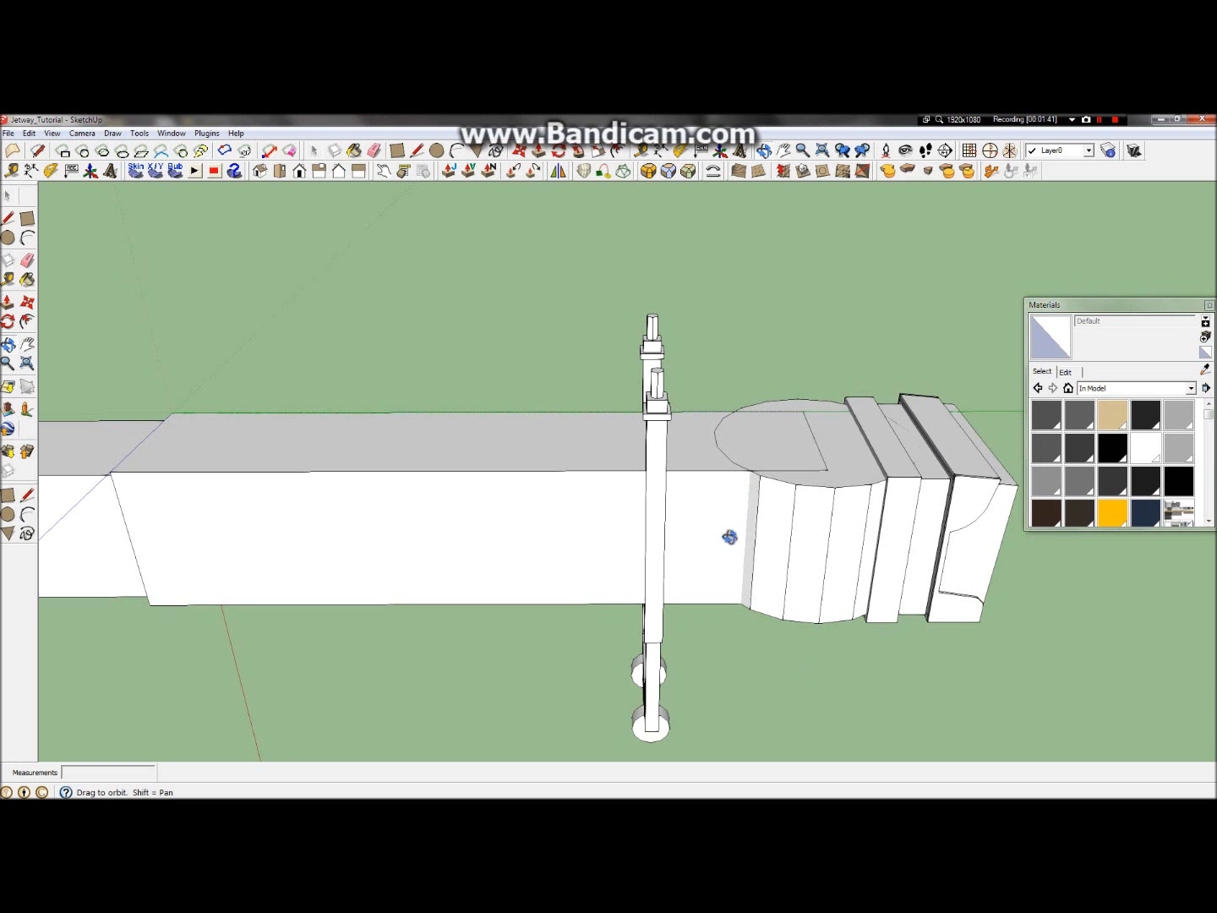
{"action": "scroll", "coordinate": [702, 523], "scroll_direction": "down", "scroll_amount": 8}
{"action": "scroll", "coordinate": [749, 281], "scroll_direction": "up", "scroll_amount": 6}
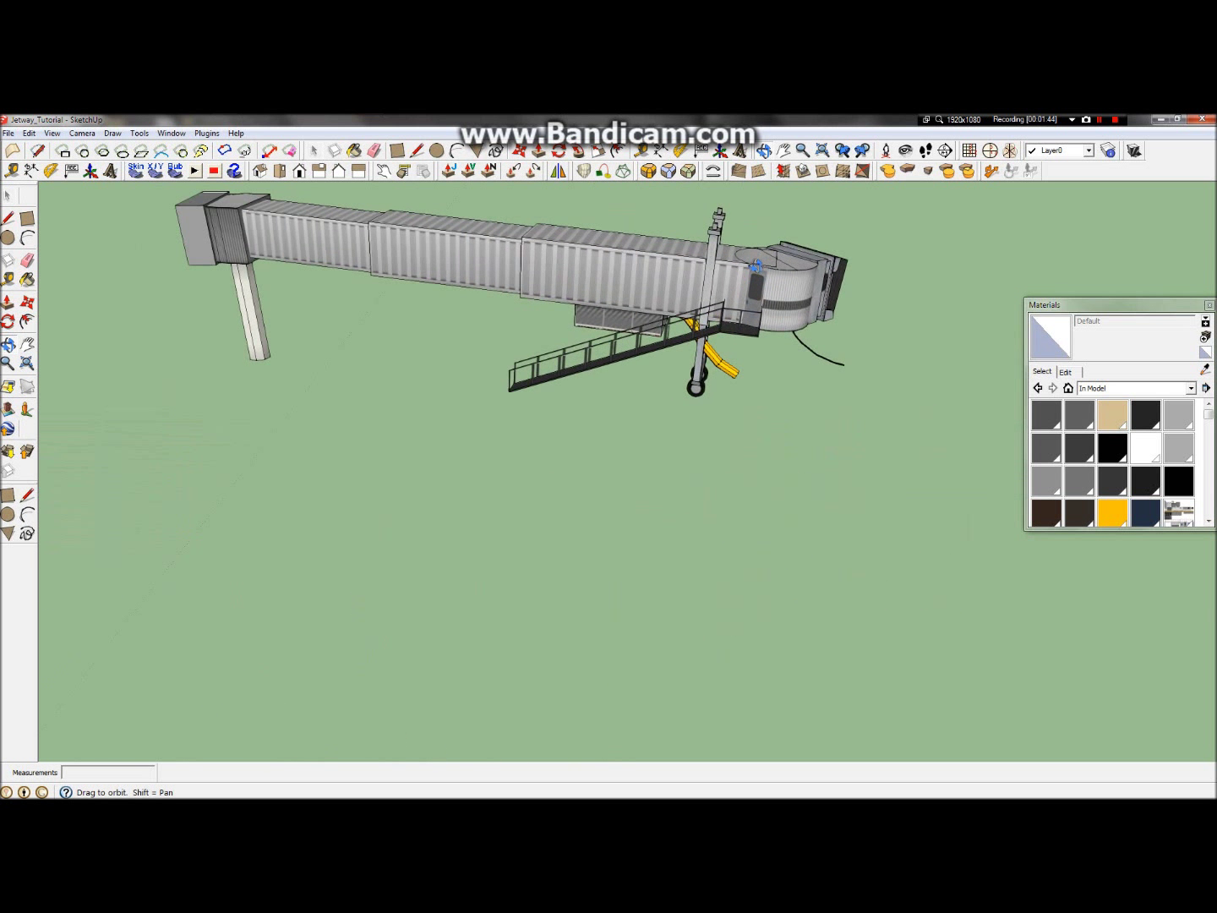
{"action": "scroll", "coordinate": [755, 265], "scroll_direction": "up", "scroll_amount": 4}
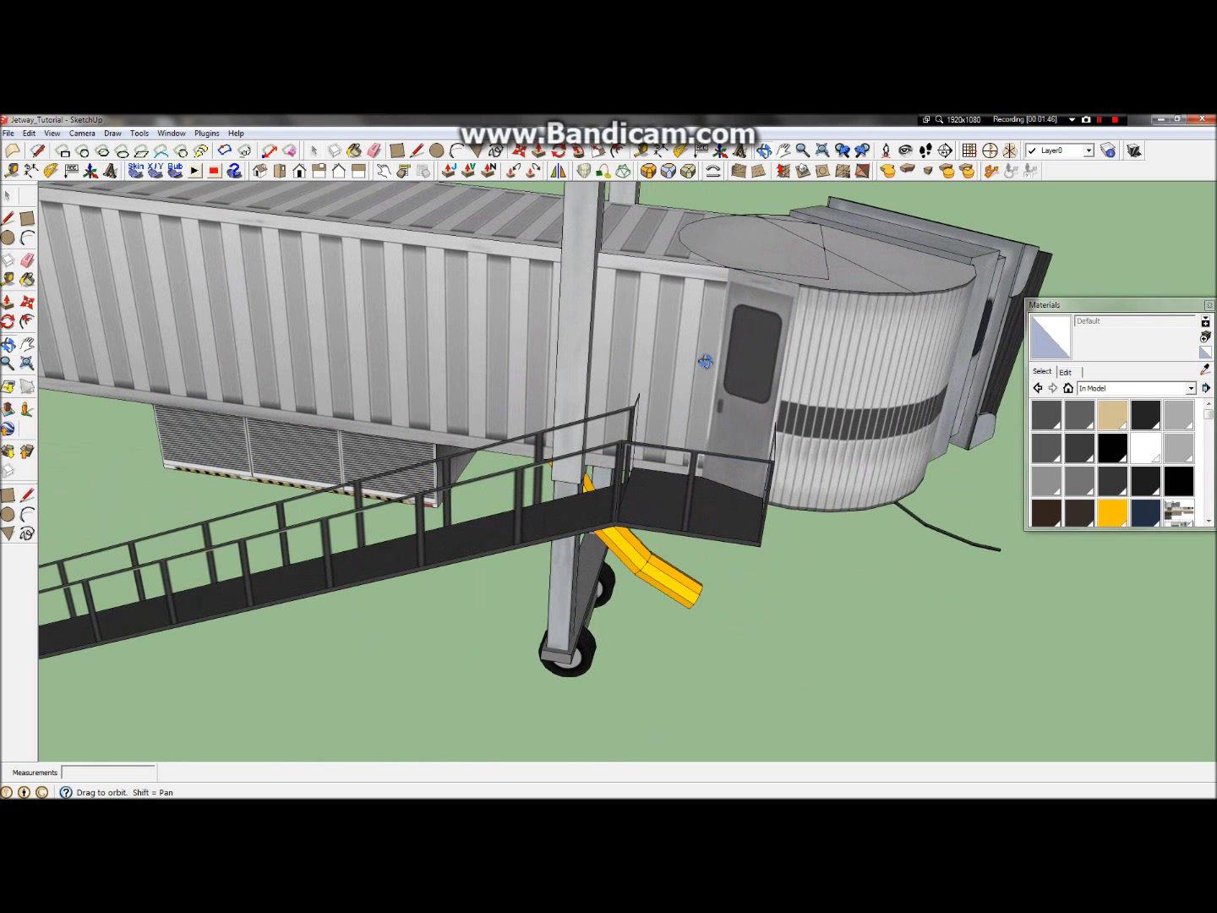
{"action": "left_click_drag", "start_coordinate": [736, 369], "coordinate": [813, 279]}
{"action": "left_click_drag", "start_coordinate": [303, 305], "coordinate": [1034, 266]}
{"action": "left_click_drag", "start_coordinate": [1026, 342], "coordinate": [1006, 408]}
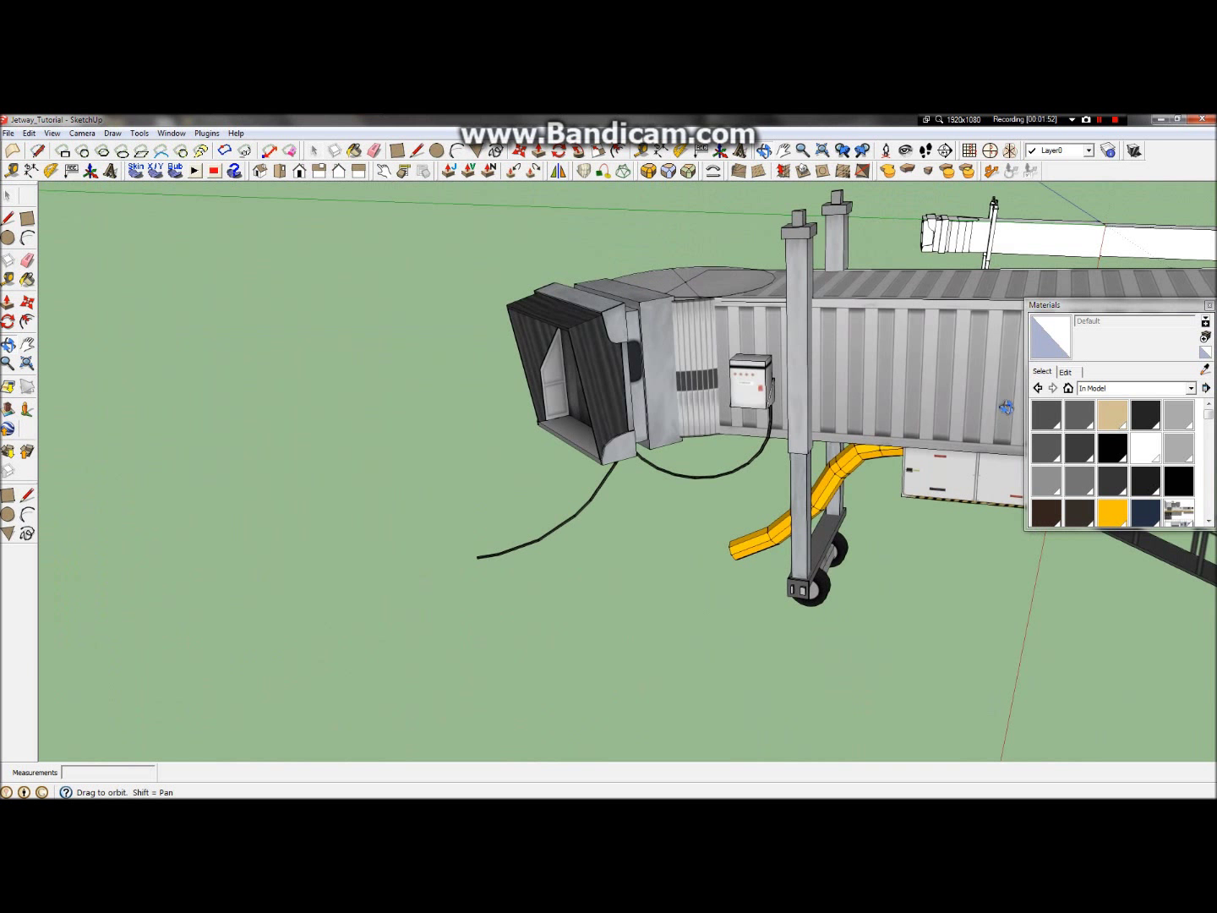
{"action": "left_click_drag", "start_coordinate": [848, 439], "coordinate": [638, 393]}
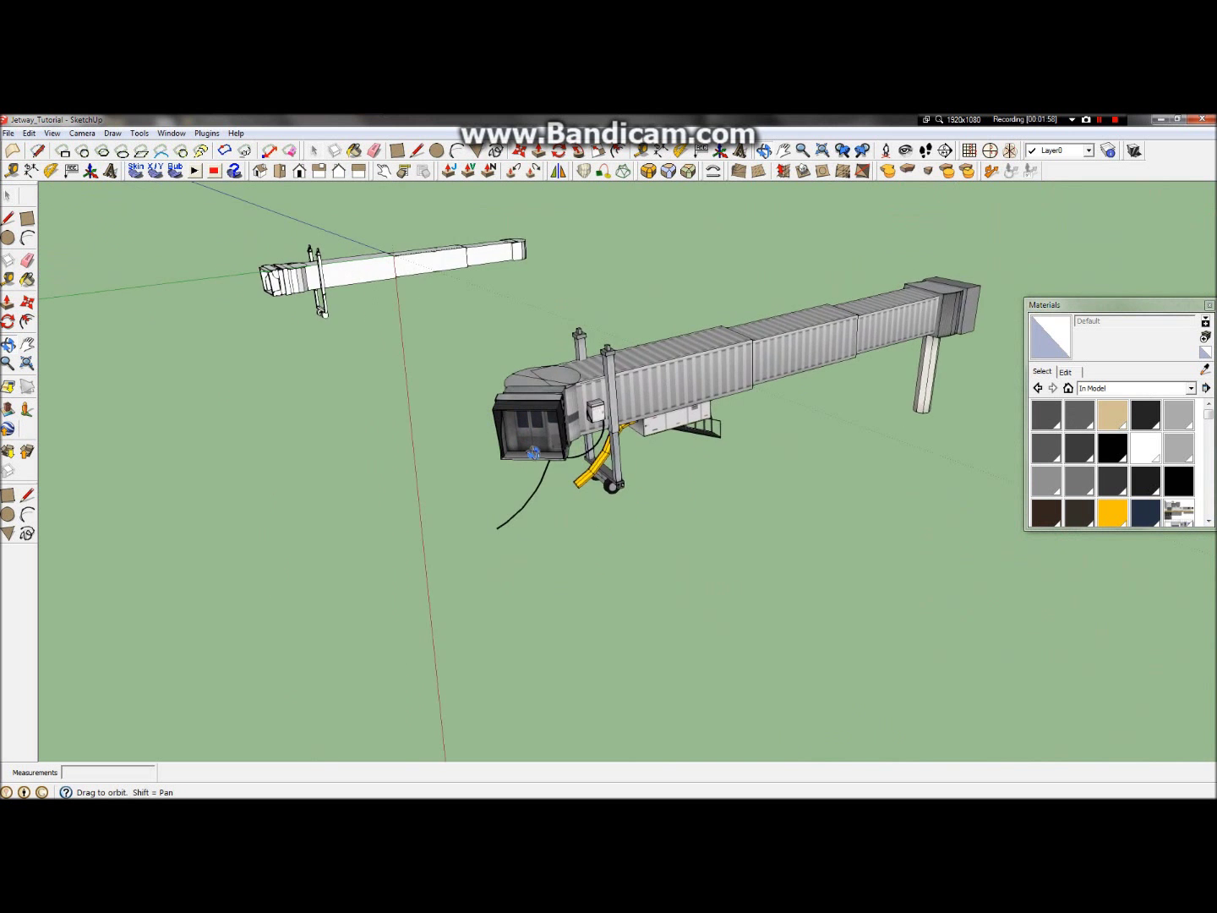
{"action": "scroll", "coordinate": [635, 419], "scroll_direction": "up", "scroll_amount": 3}
{"action": "left_click_drag", "start_coordinate": [605, 476], "coordinate": [201, 446]}
{"action": "scroll", "coordinate": [603, 363], "scroll_direction": "down", "scroll_amount": 5}
{"action": "left_click_drag", "start_coordinate": [602, 364], "coordinate": [694, 391]}
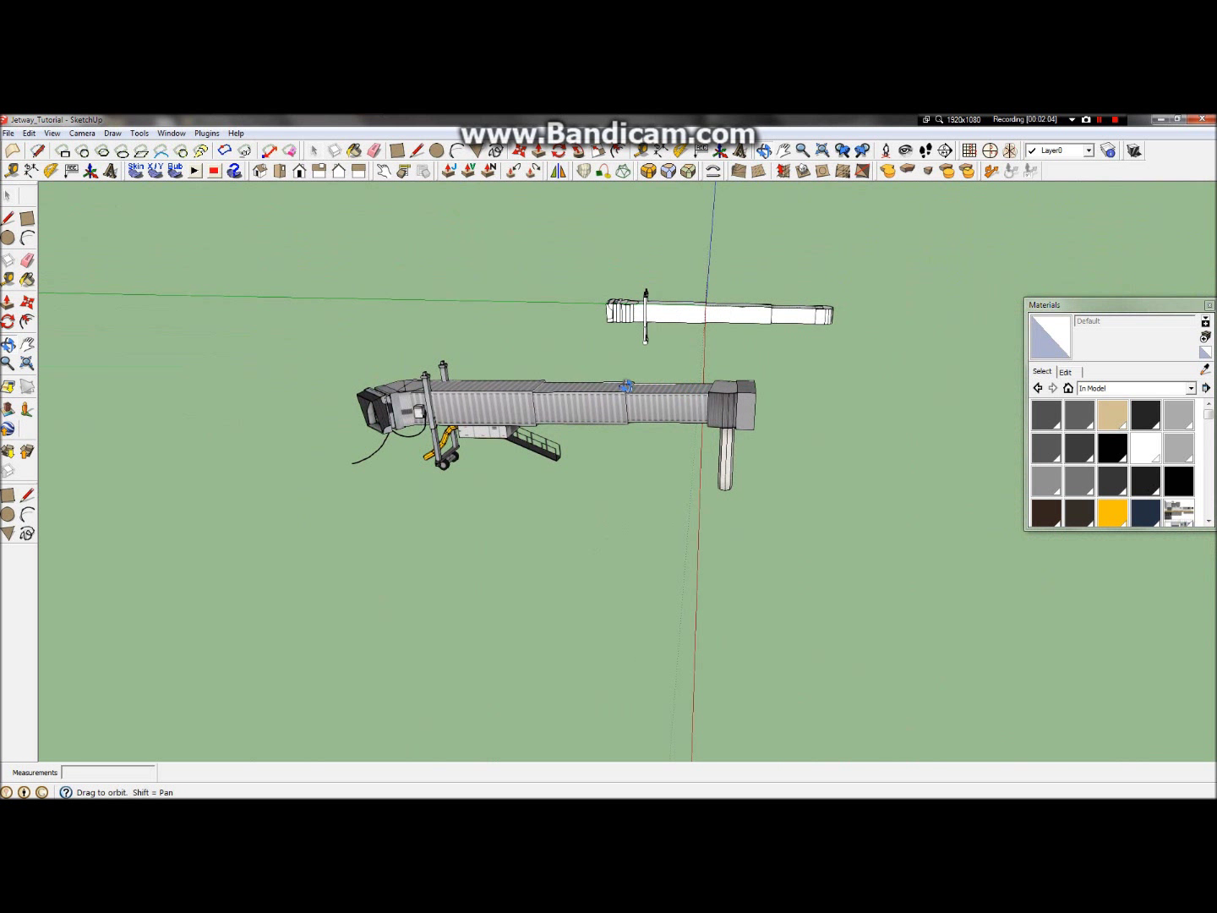
{"action": "left_click_drag", "start_coordinate": [712, 421], "coordinate": [721, 531]}
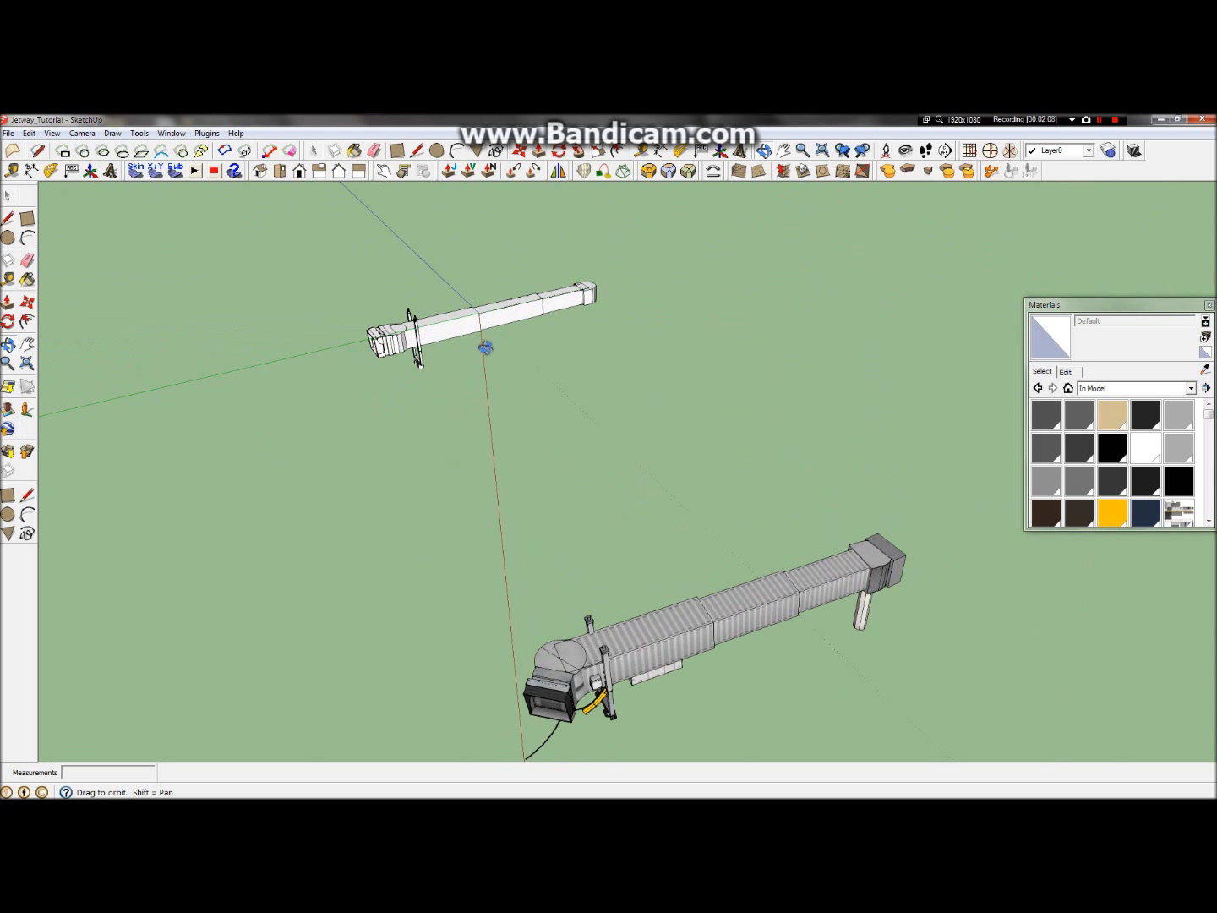
Step: Inspect the white jetway's cab, rounded section and wheeled legs from both sides
{"action": "scroll", "coordinate": [427, 318], "scroll_direction": "up", "scroll_amount": 4}
{"action": "scroll", "coordinate": [399, 340], "scroll_direction": "down", "scroll_amount": 5}
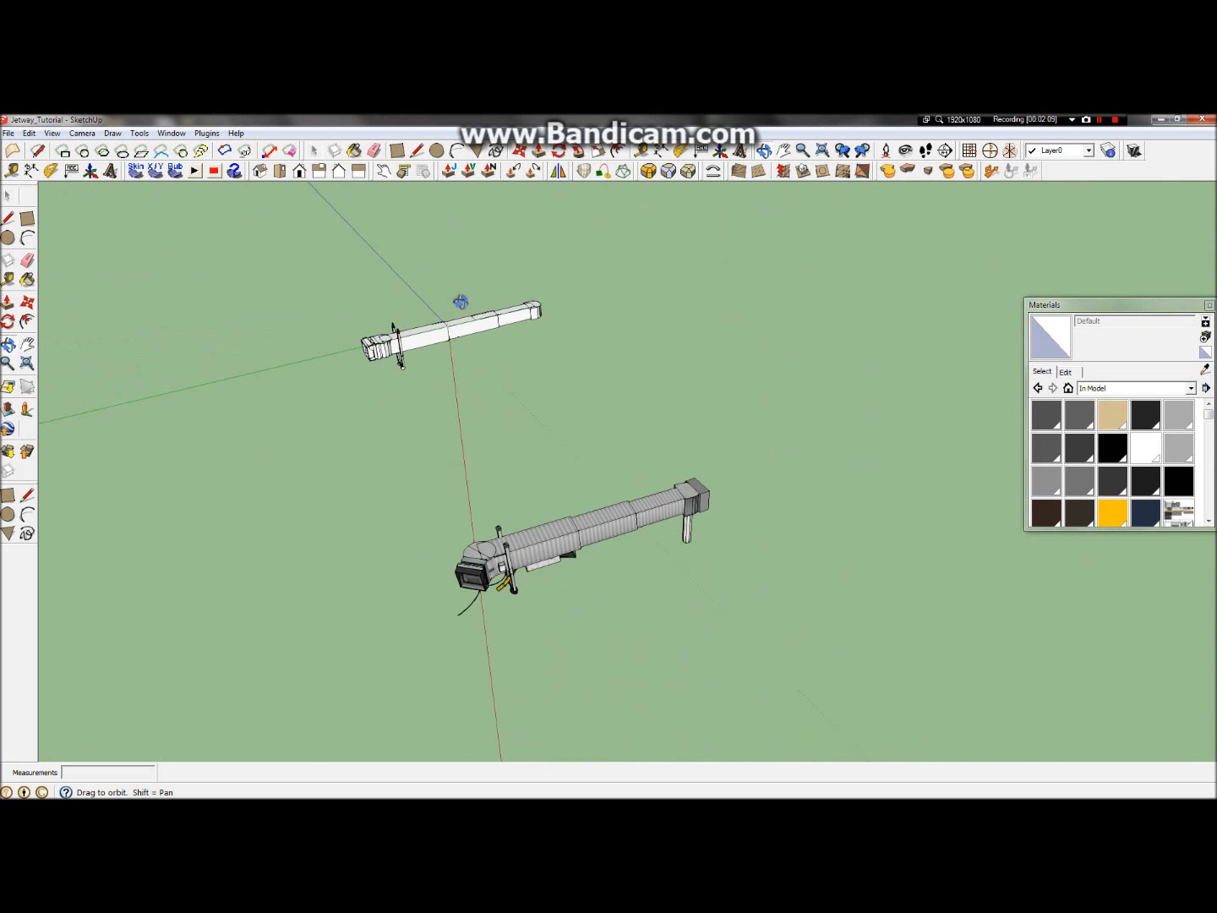
{"action": "scroll", "coordinate": [356, 347], "scroll_direction": "up", "scroll_amount": 8}
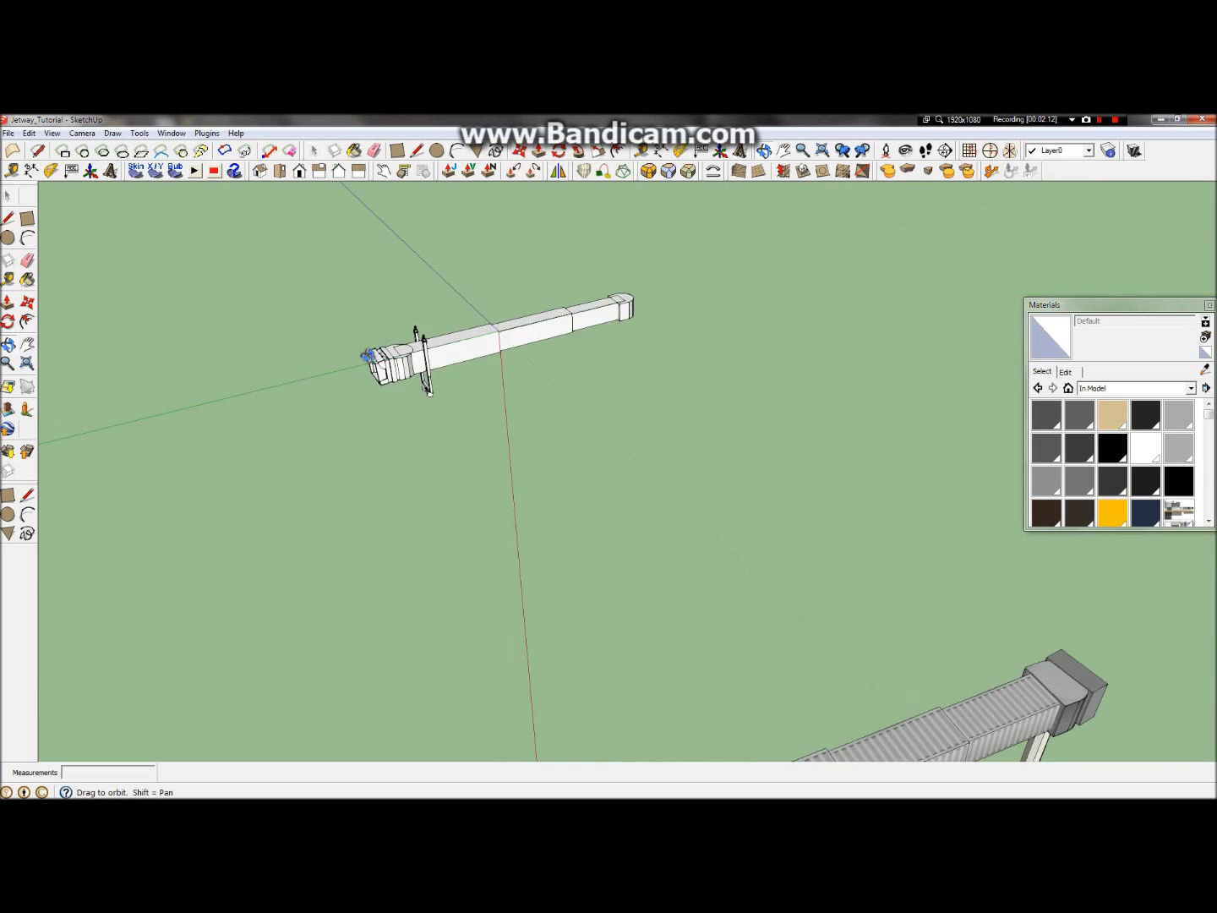
{"action": "scroll", "coordinate": [350, 427], "scroll_direction": "down", "scroll_amount": 8}
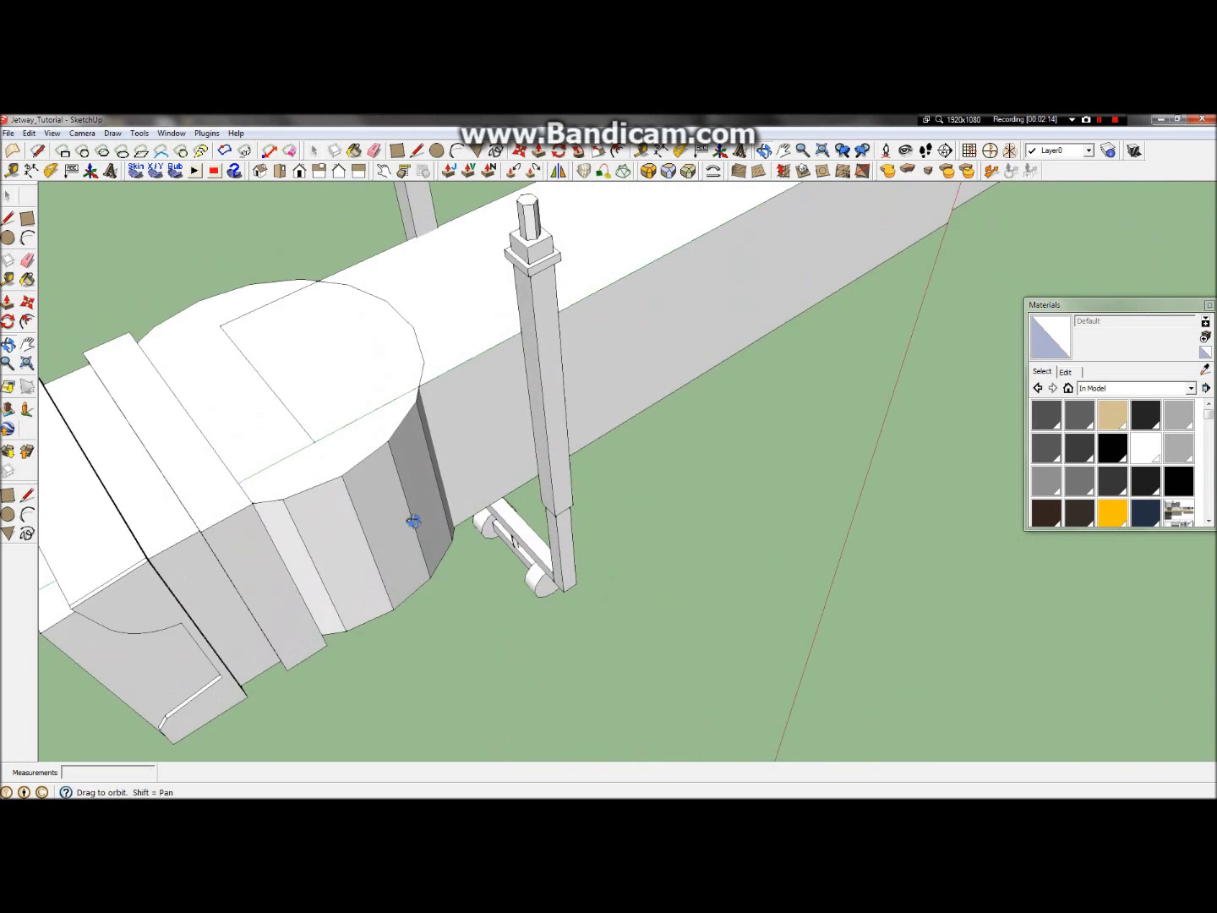
{"action": "left_click_drag", "start_coordinate": [470, 373], "coordinate": [991, 306]}
{"action": "left_click_drag", "start_coordinate": [477, 492], "coordinate": [581, 514]}
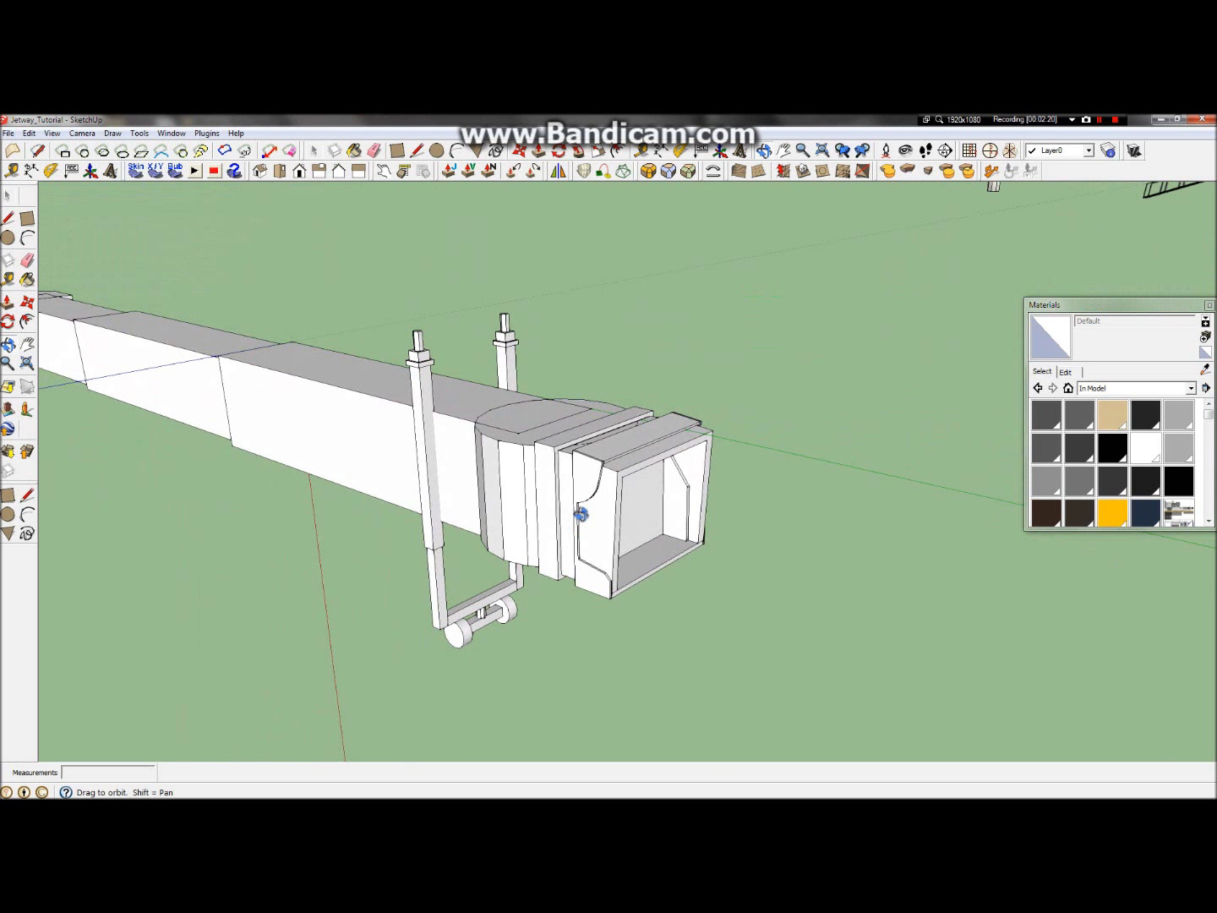